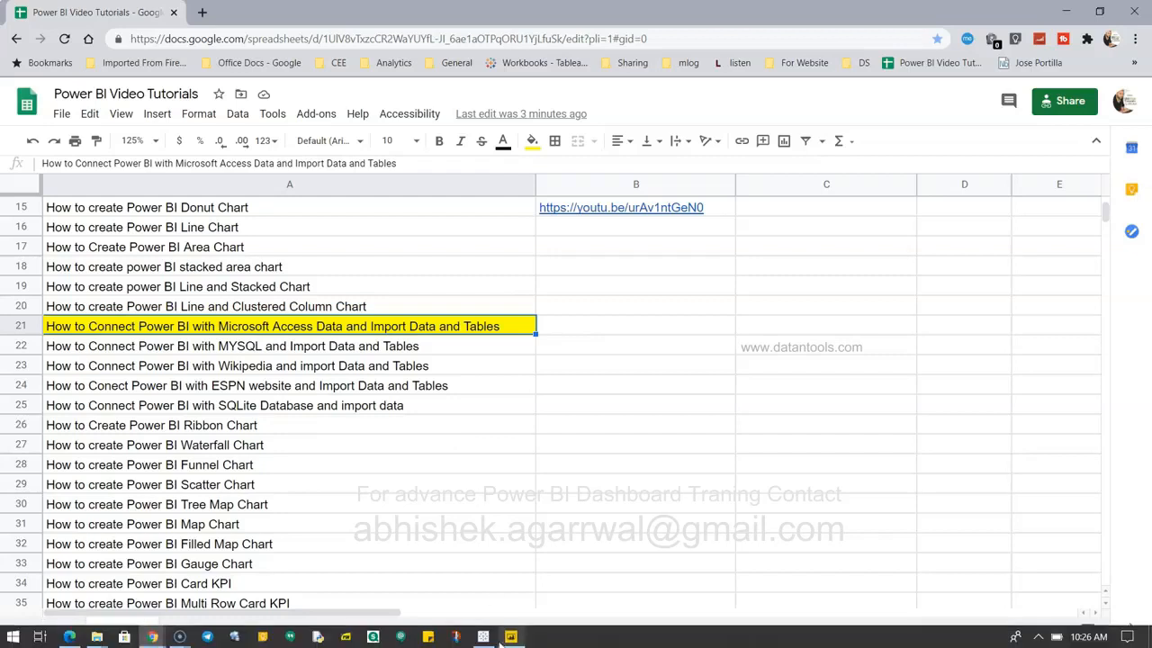
- Switch to Power BI Desktop and connect to the Access database file Sales.accdb as a data source
left_click(500, 639)
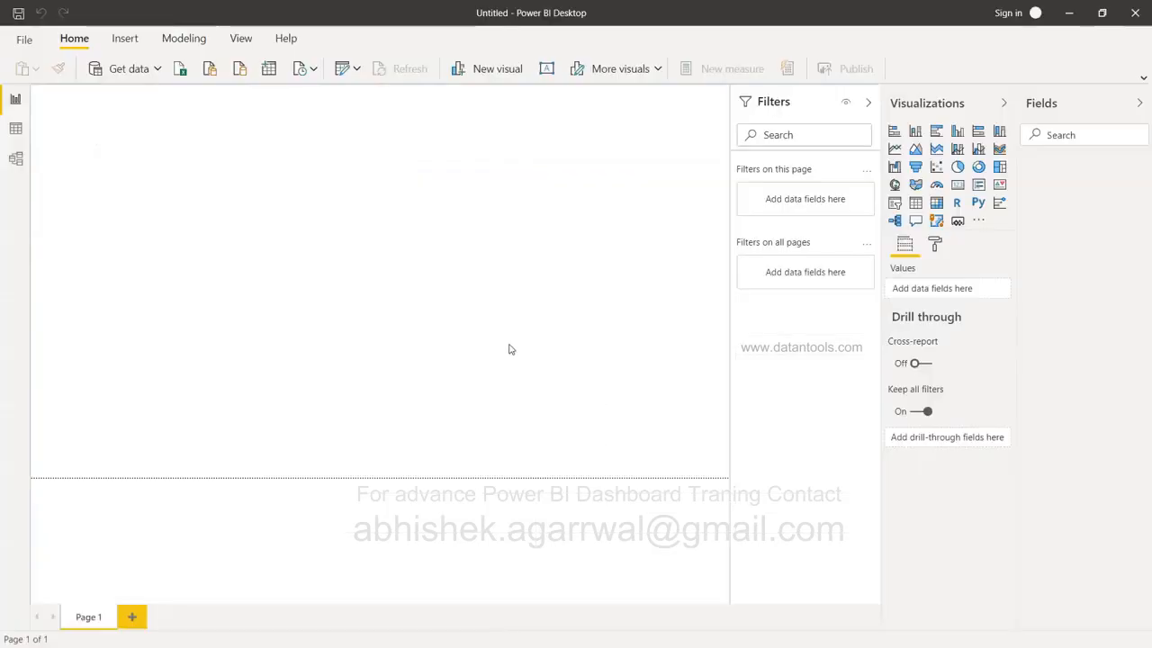
left_click(128, 70)
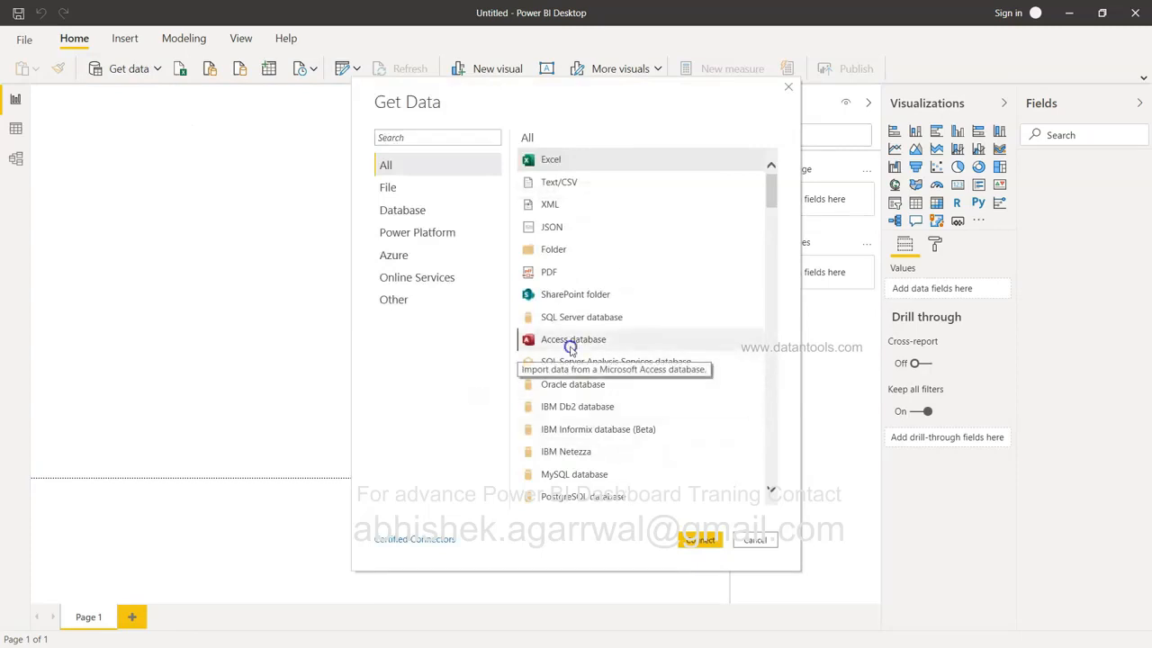
left_click(570, 348)
left_click(701, 541)
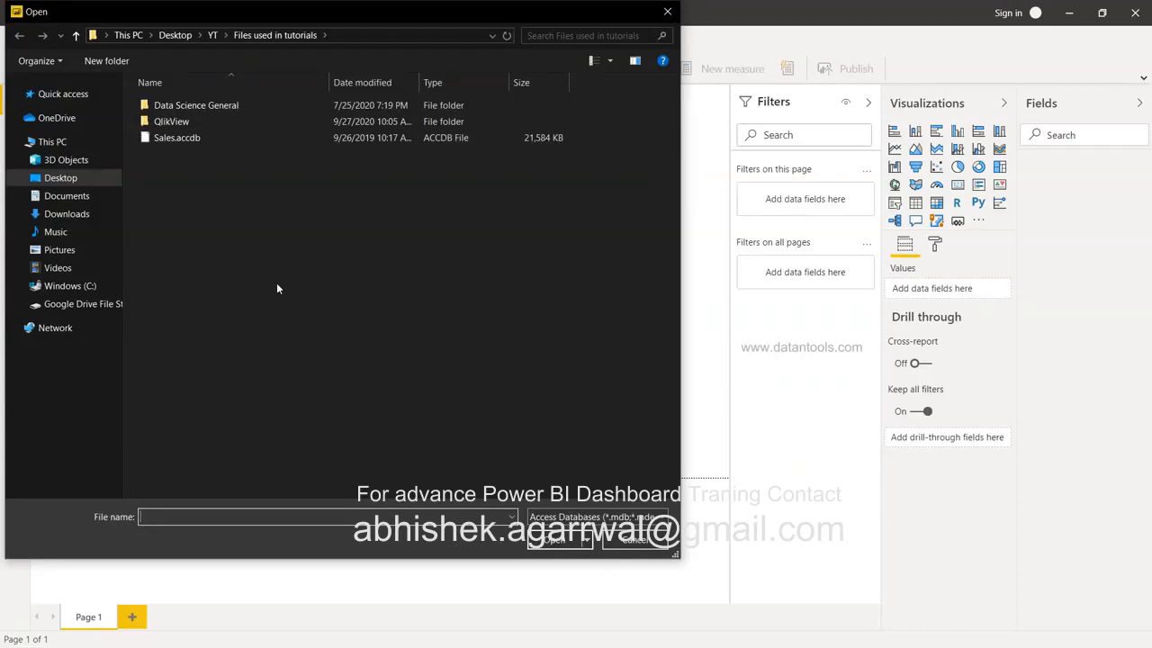
left_click(186, 139)
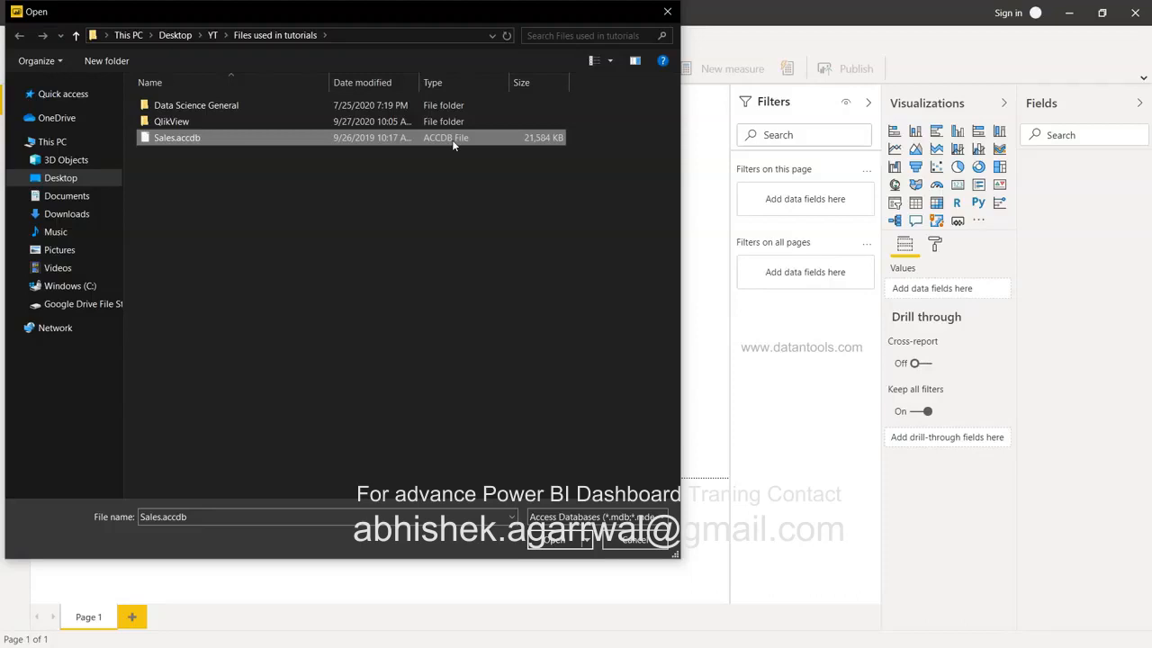
double_click(236, 140)
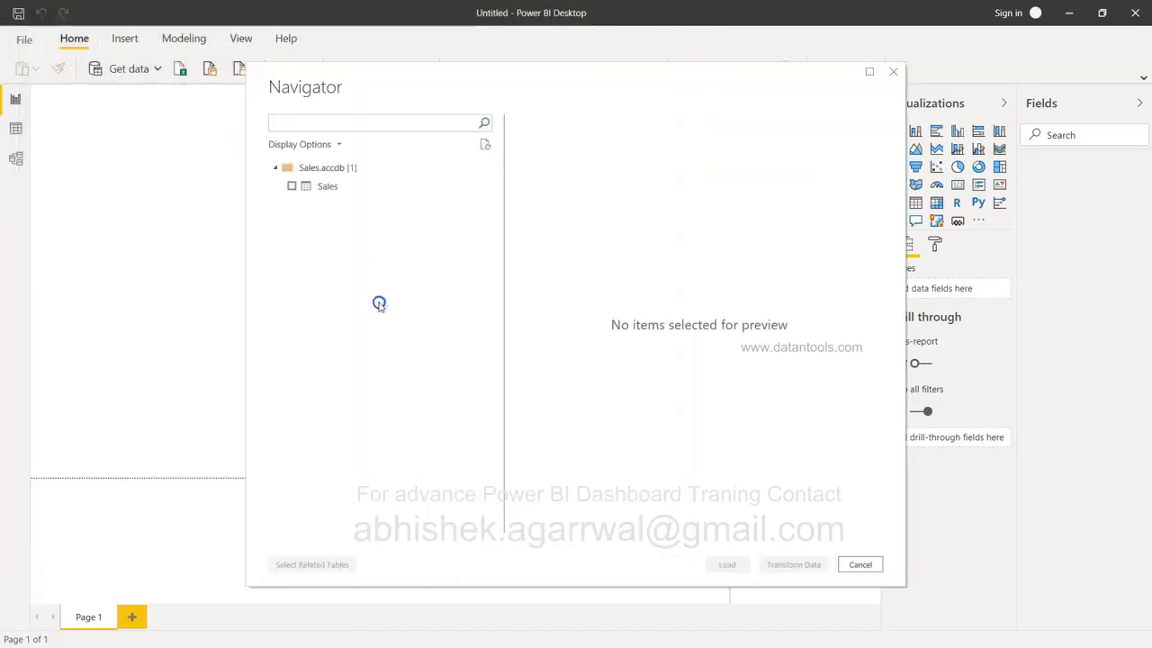
- Preview the columns of the Sales table from Sales.accdb, select the table and load it into the report
left_click(331, 187)
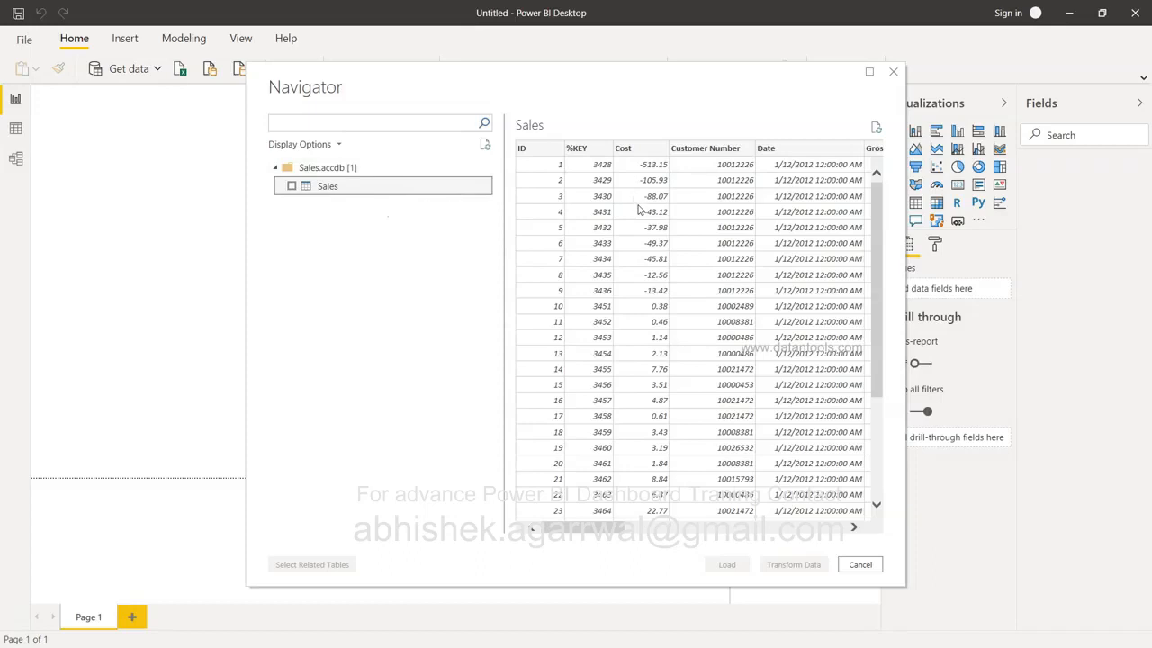
scroll(638, 210, "right", 2)
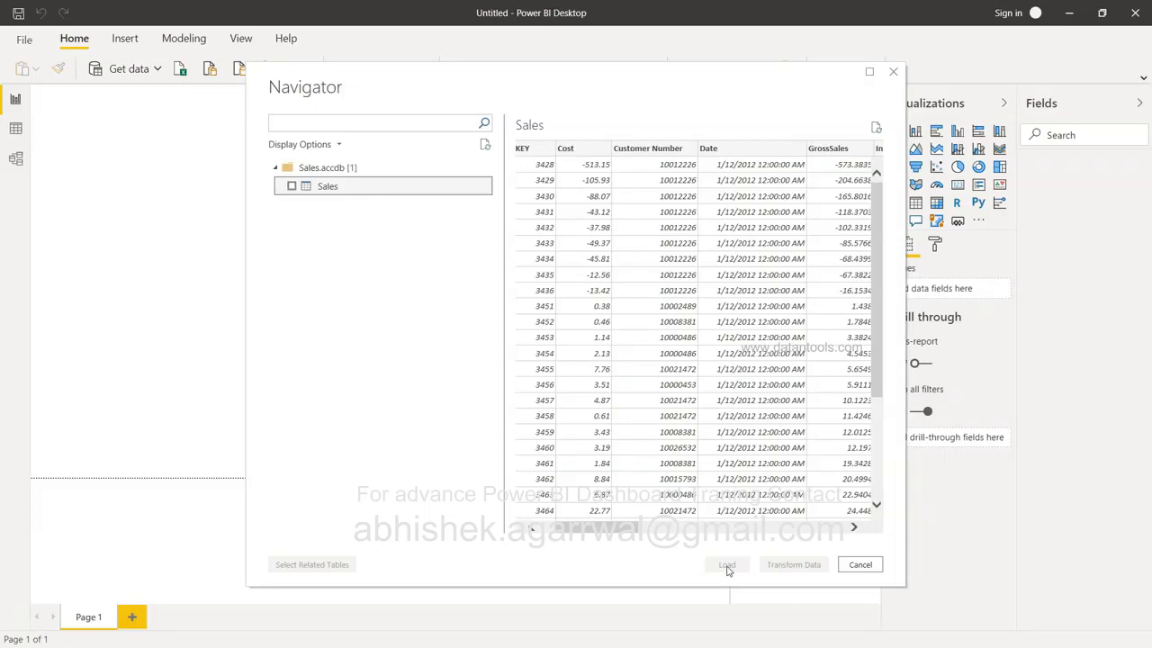
scroll(731, 450, "right", 5)
scroll(731, 450, "right", 6)
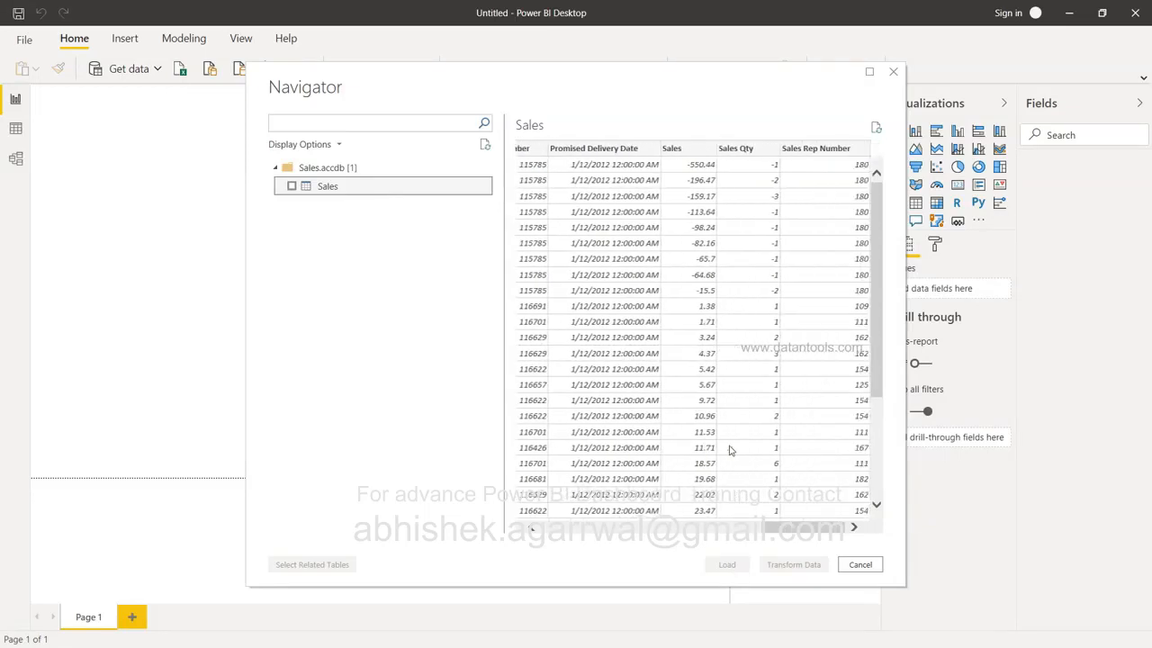
scroll(731, 450, "left", 11)
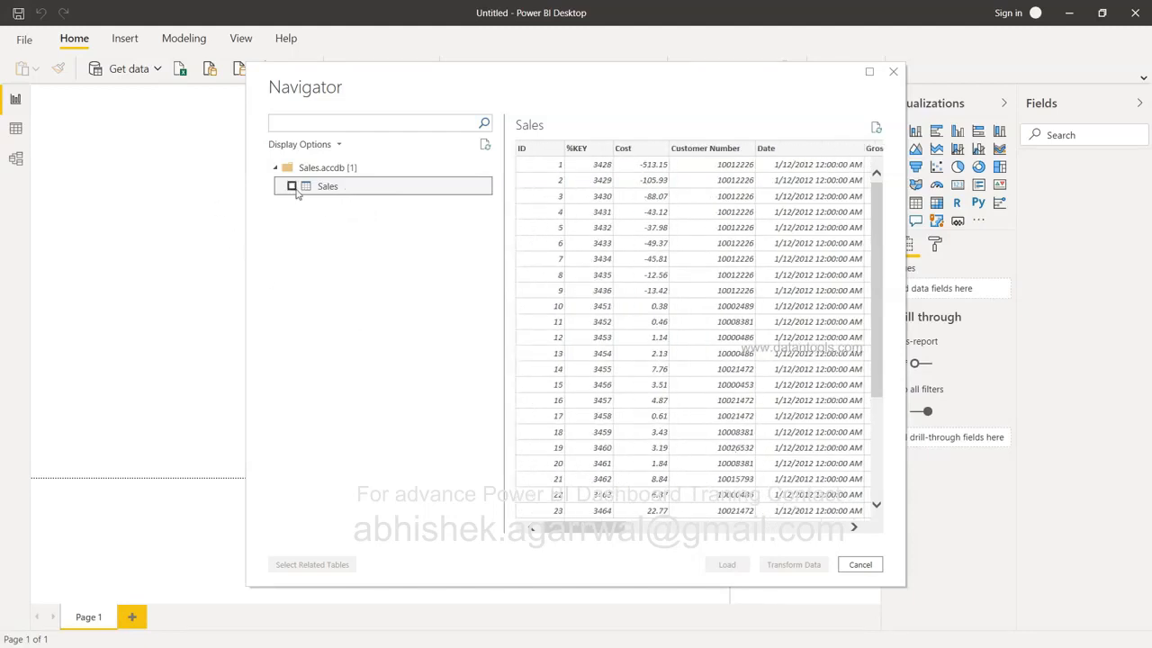
left_click(293, 187)
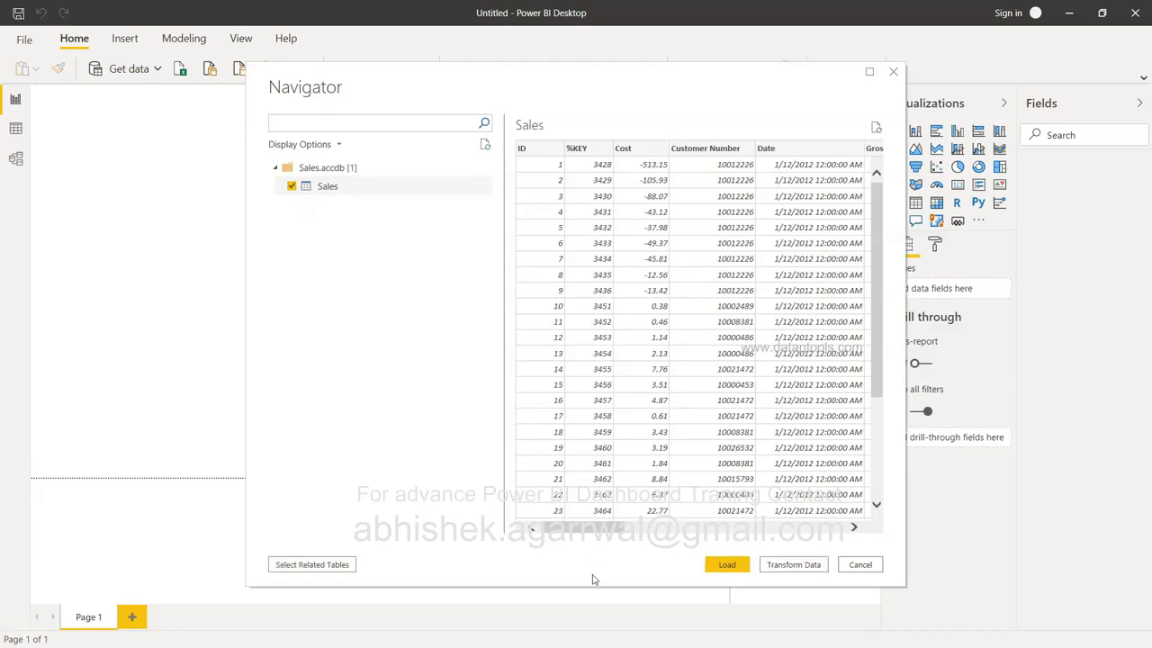
left_click(727, 565)
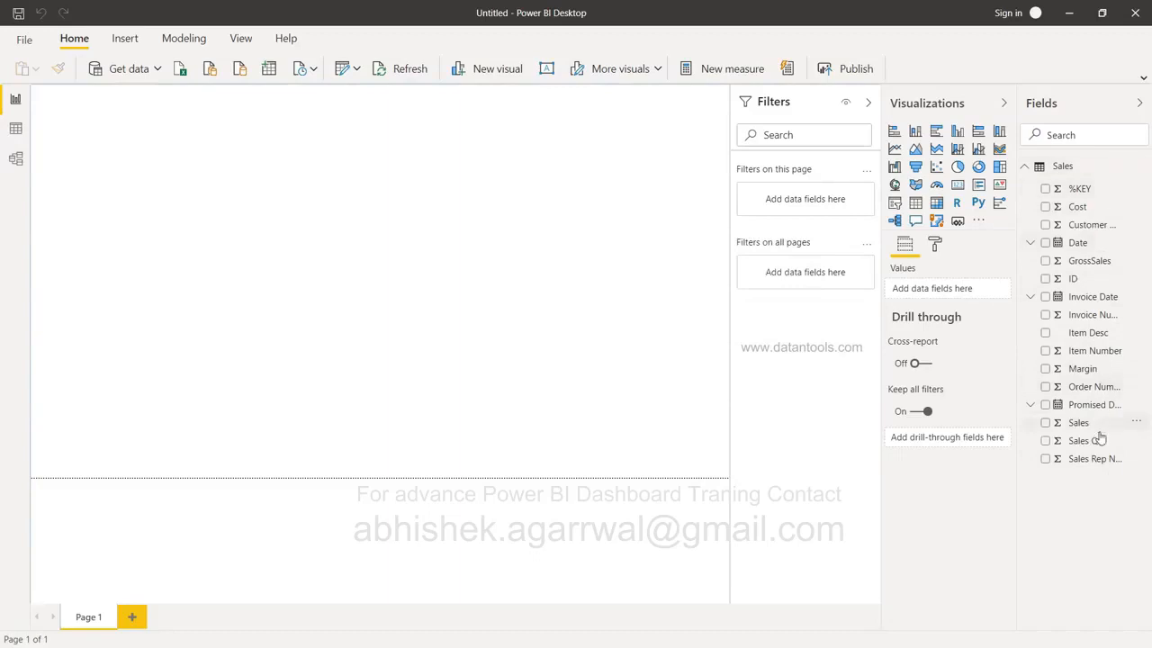
- Examine the imported Sales table in the data and model views, and return to the report view
left_click(16, 132)
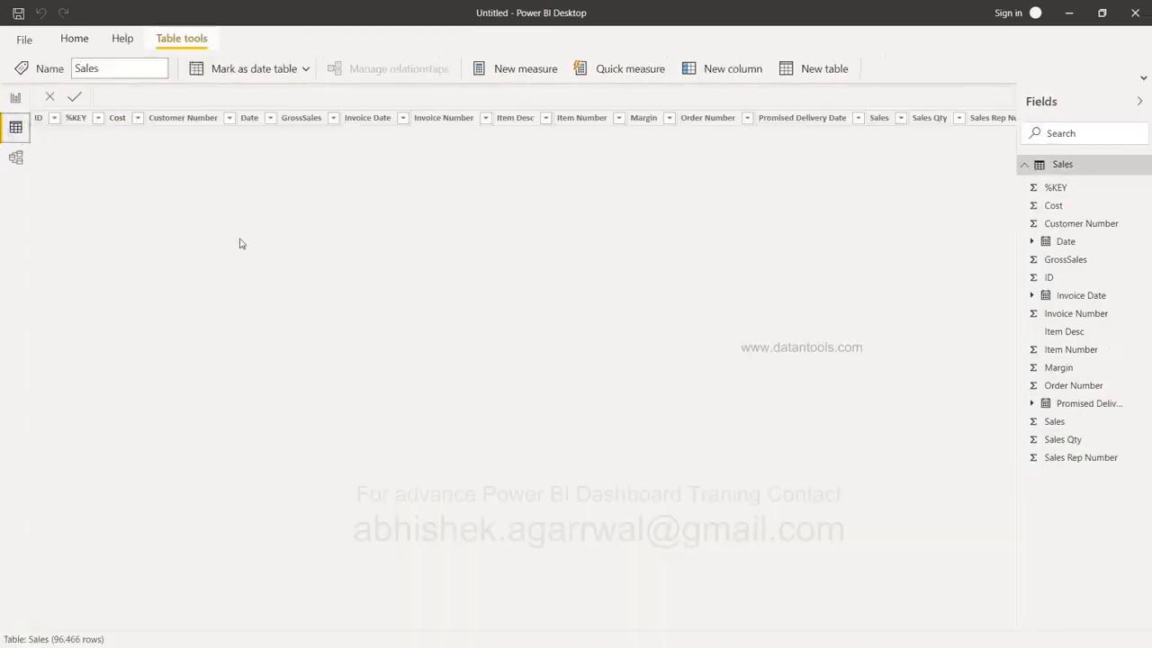
scroll(534, 317, "right", 5)
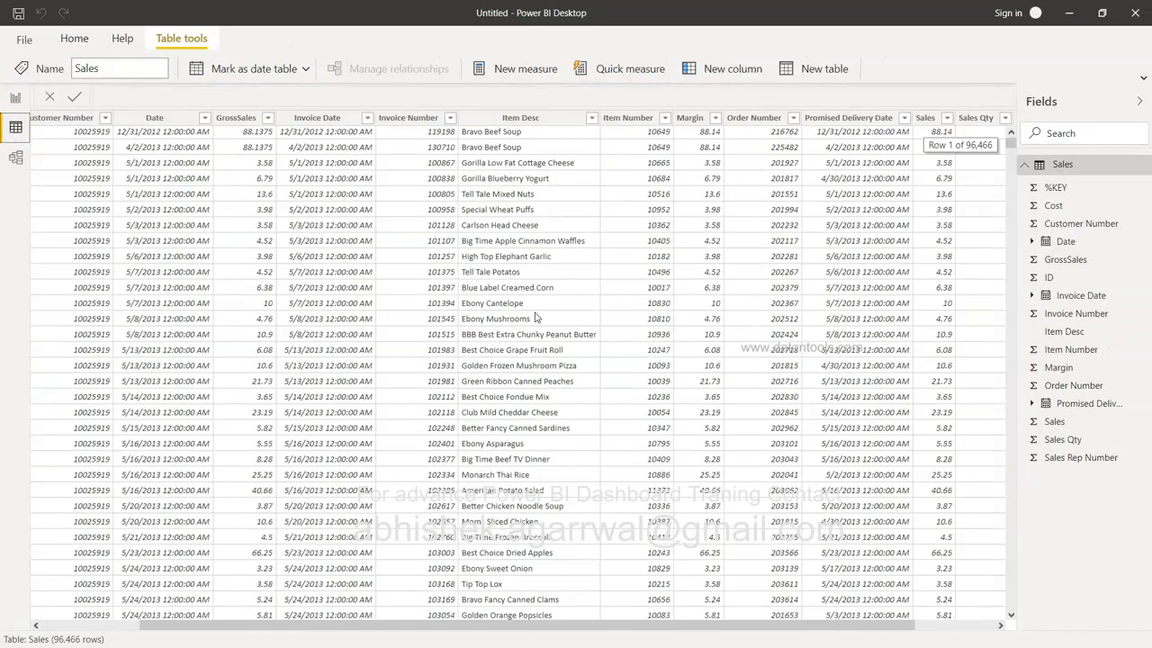
scroll(535, 317, "left", 5)
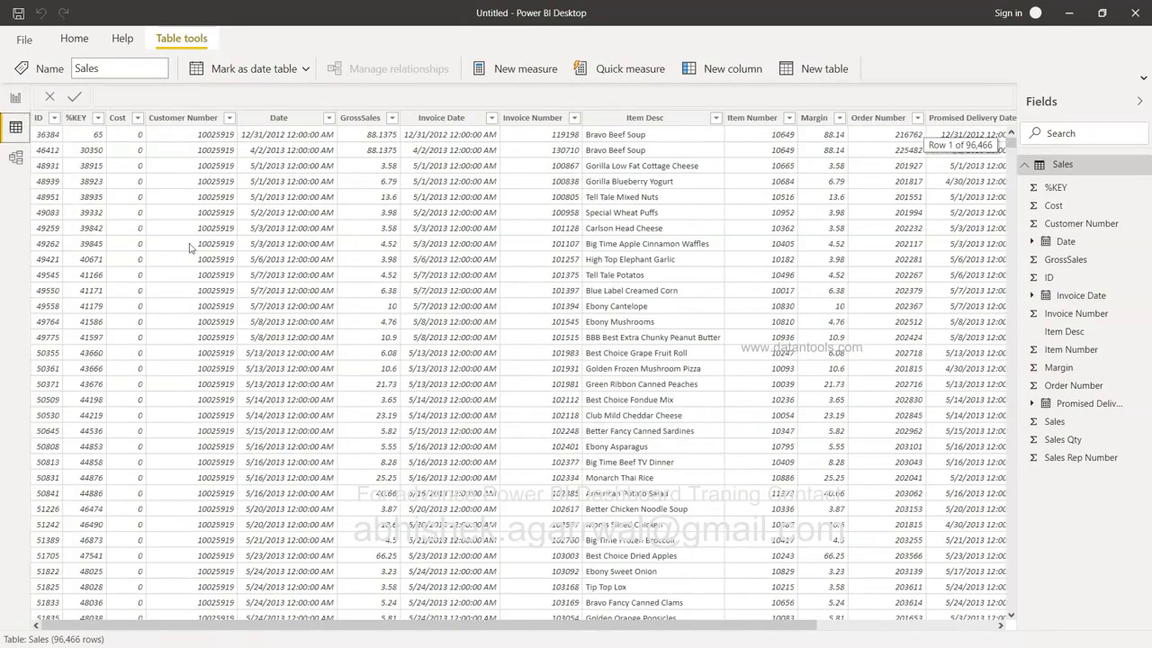
left_click(16, 98)
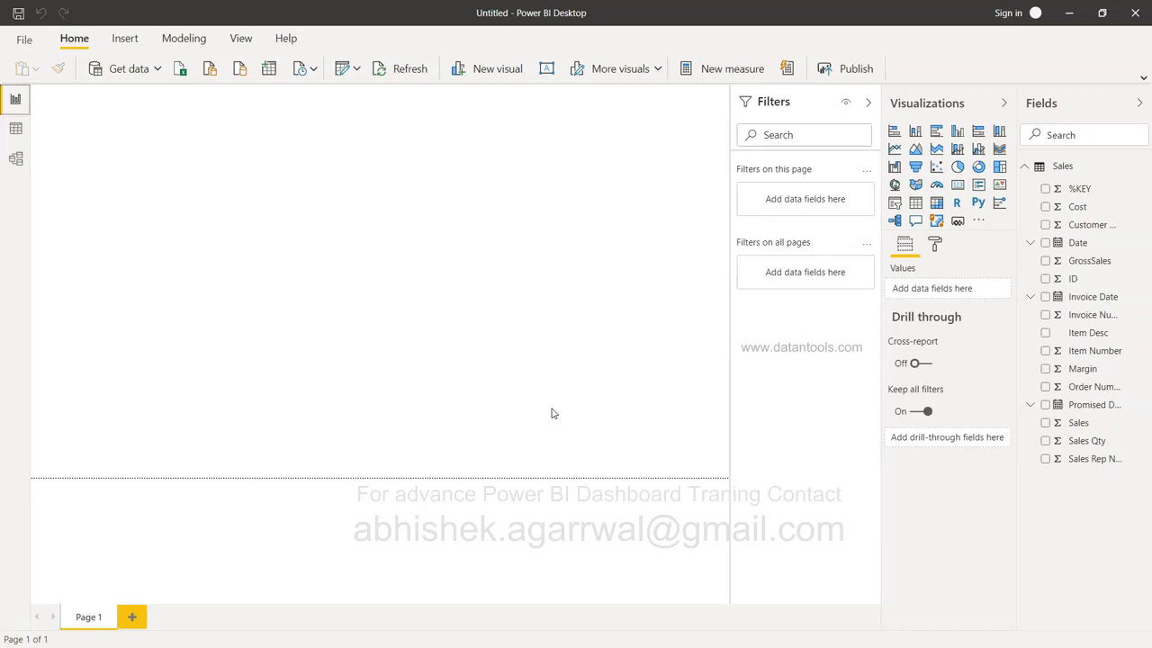
left_click(18, 160)
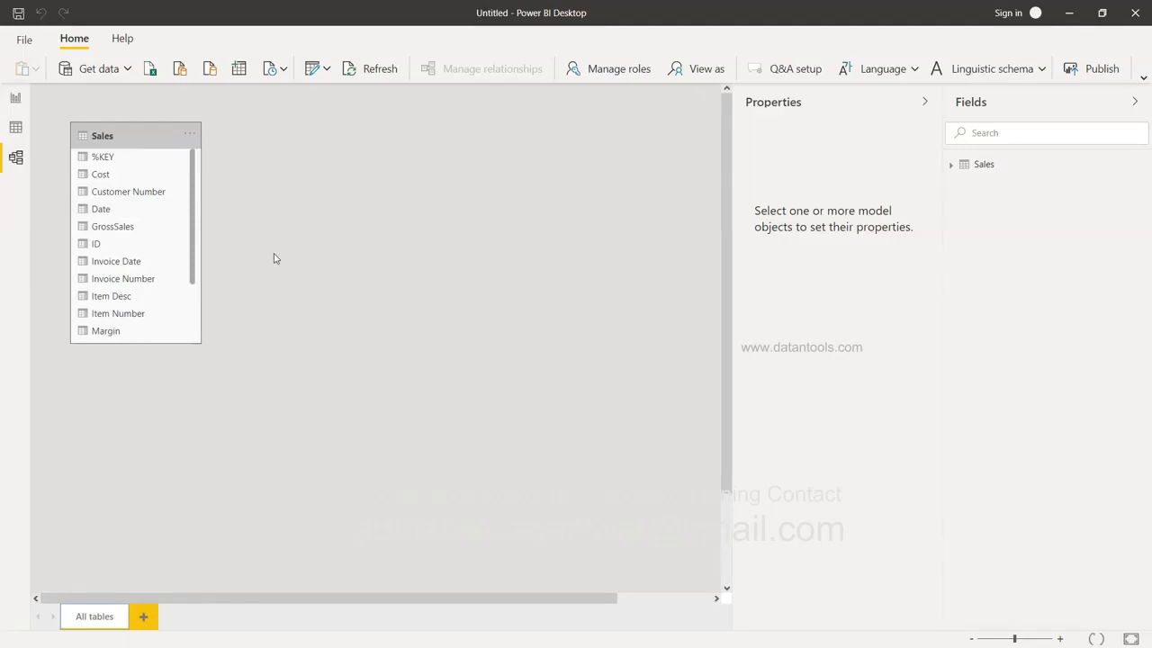
left_click(18, 98)
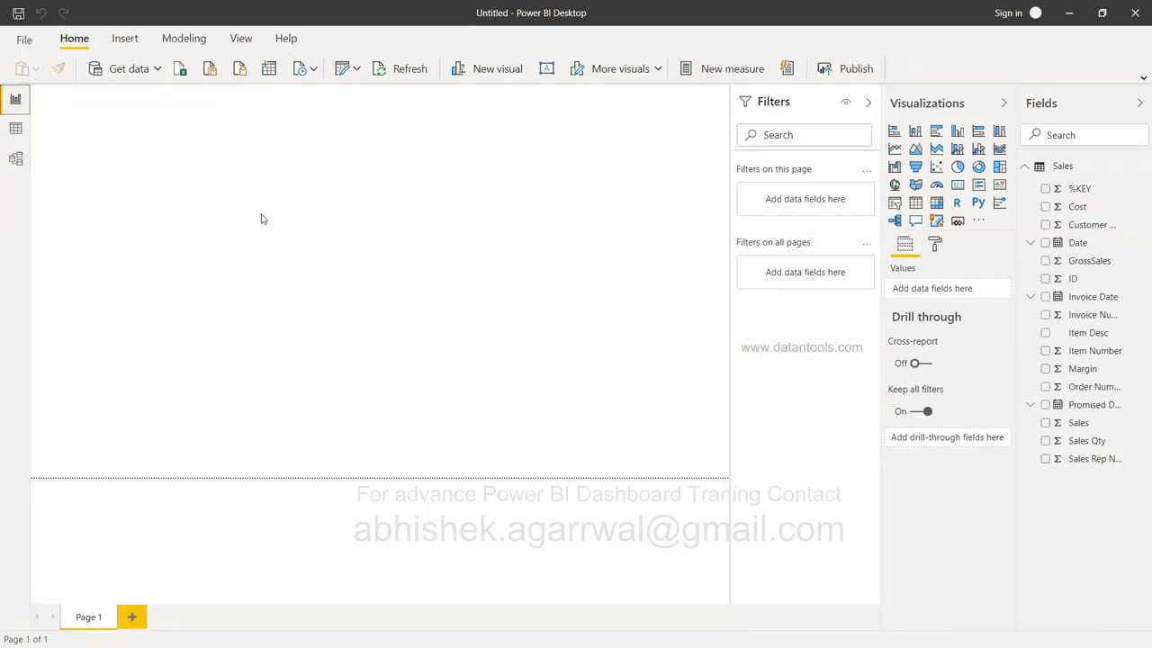
- Start a new data connection with the OLE DB connector from the Other category
left_click(135, 75)
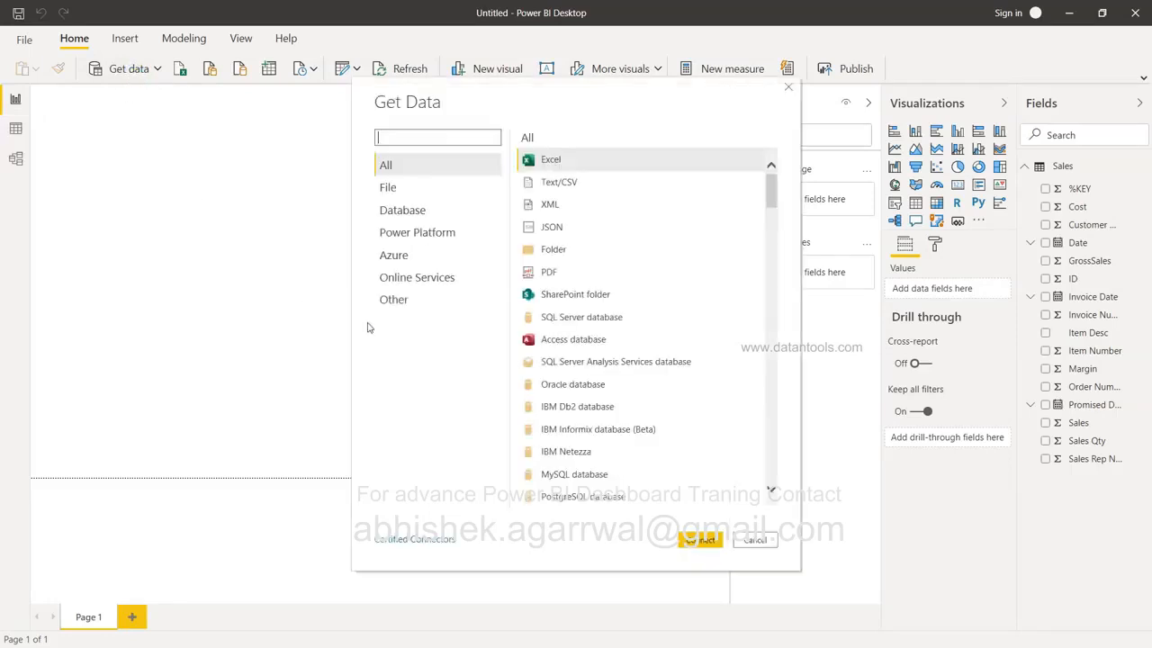
left_click(416, 309)
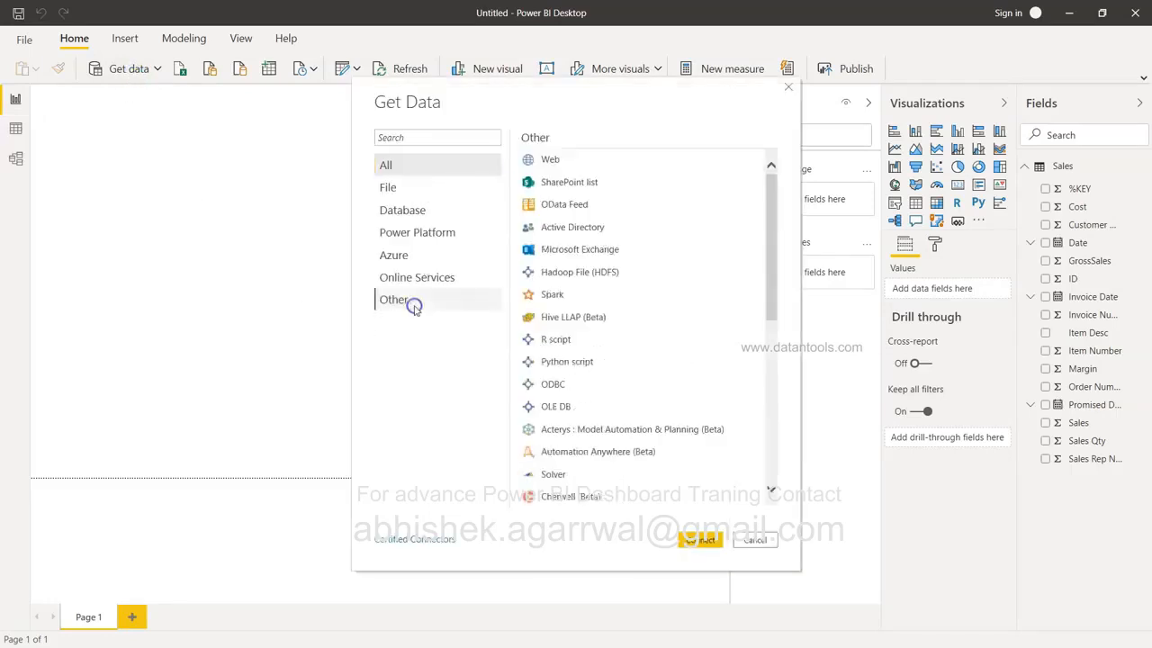
left_click(592, 406)
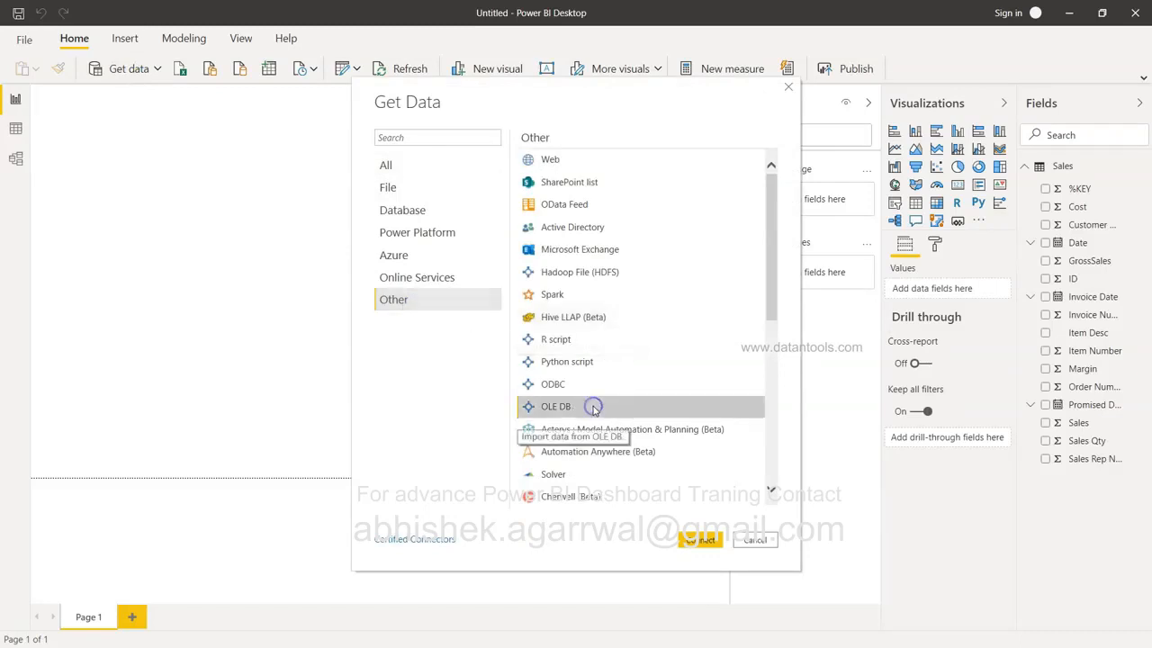
left_click(599, 388)
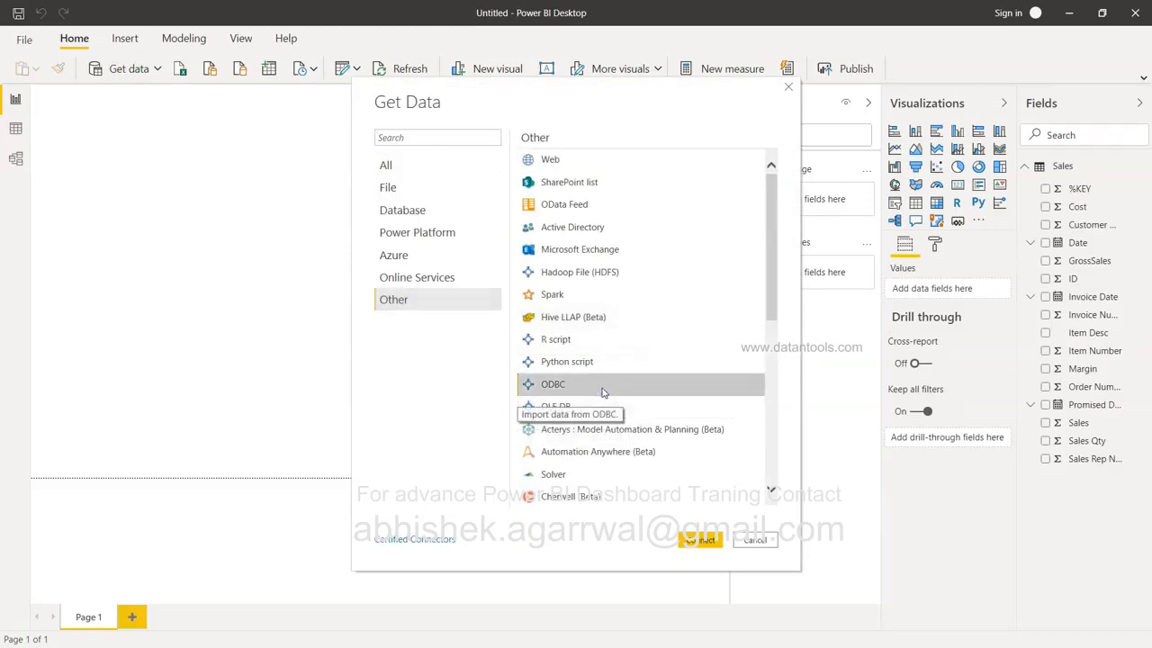
left_click(586, 405)
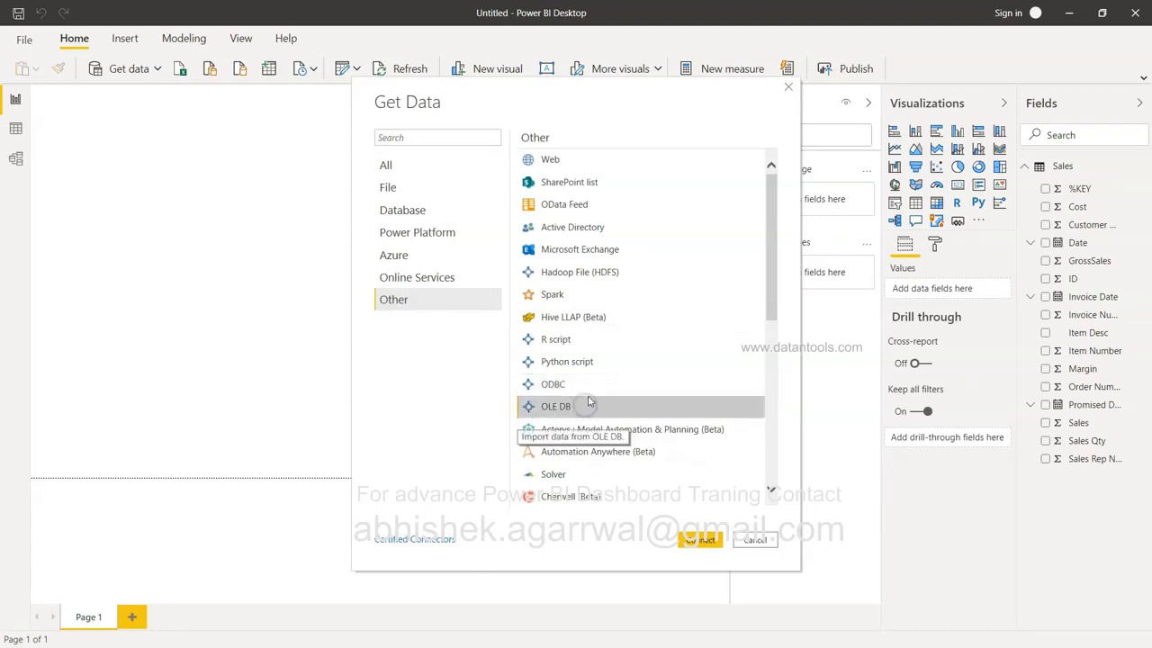
left_click(592, 388)
left_click(593, 411)
left_click(707, 541)
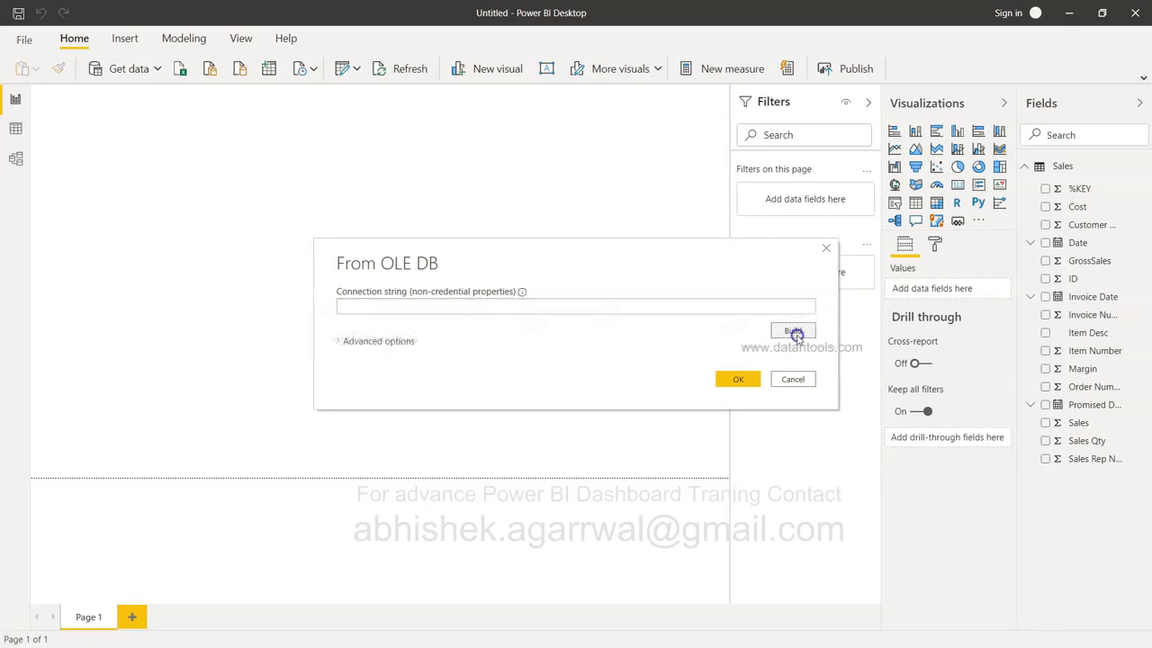
- Build the connection string with the Microsoft Office 12.0 Access Database Engine OLE DB Provider and review its Connection, Advanced and All settings
left_click(793, 331)
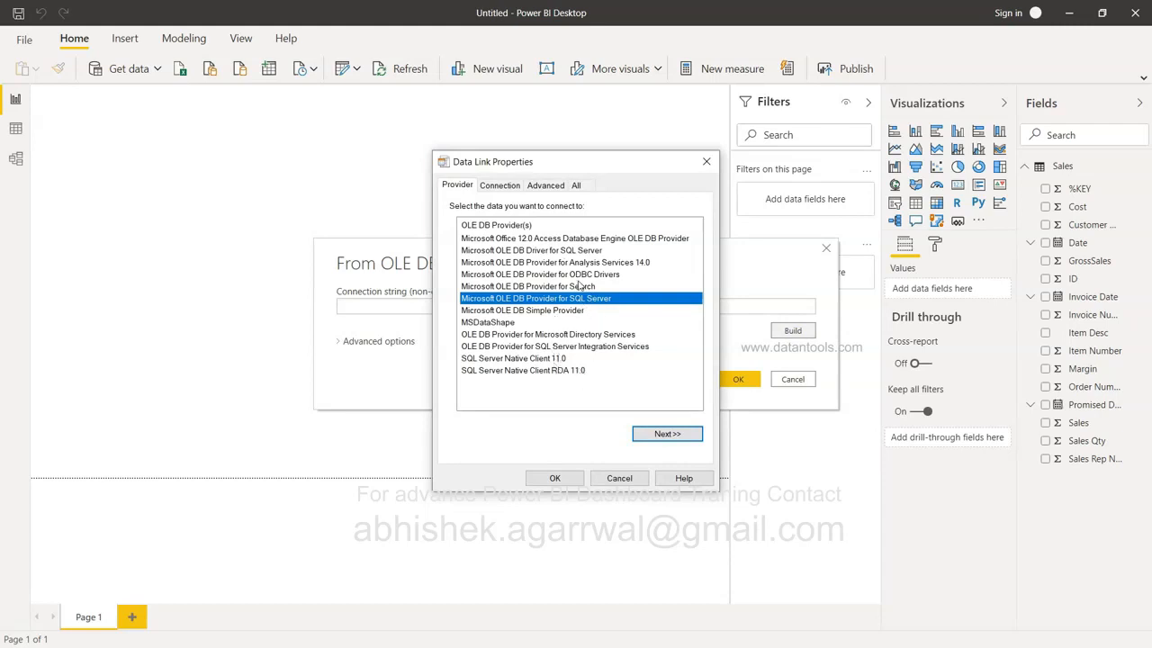
left_click(590, 239)
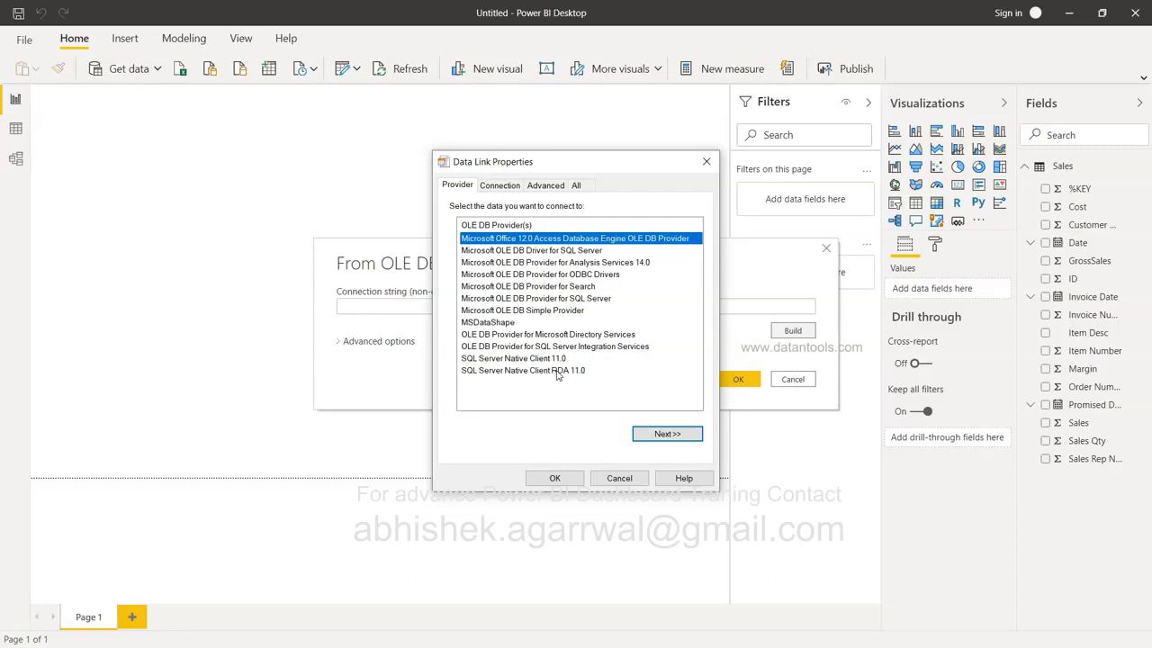
left_click(501, 186)
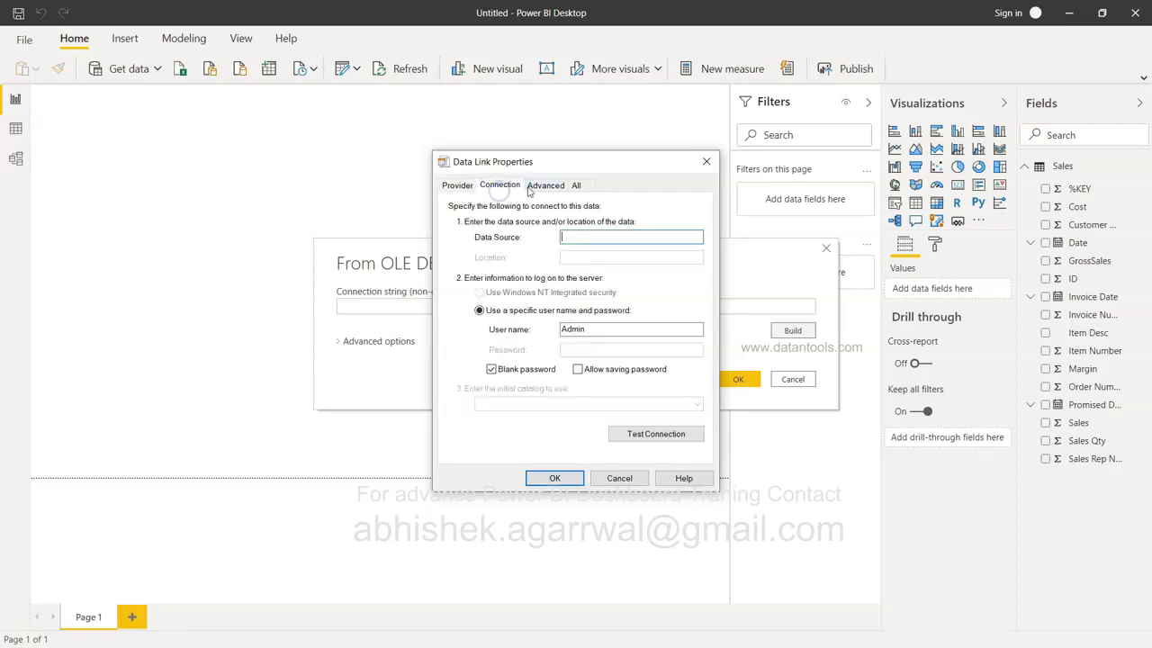
left_click(538, 186)
left_click(455, 185)
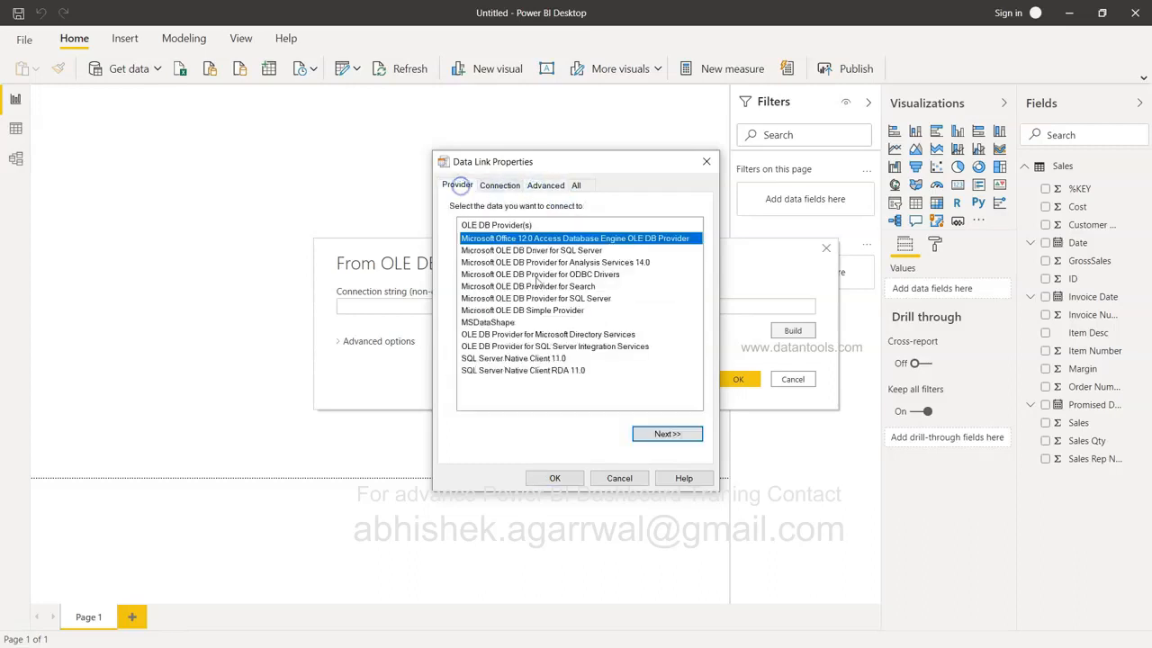
left_click(502, 187)
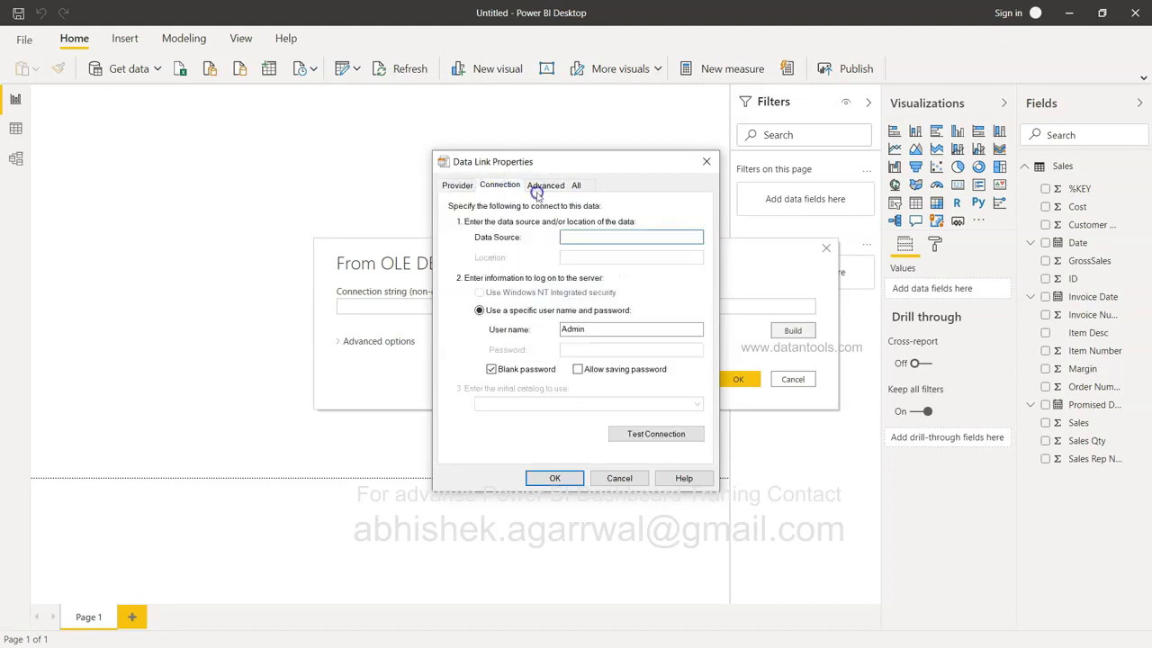
left_click(540, 187)
left_click(576, 186)
left_click(555, 185)
left_click(511, 185)
left_click(457, 185)
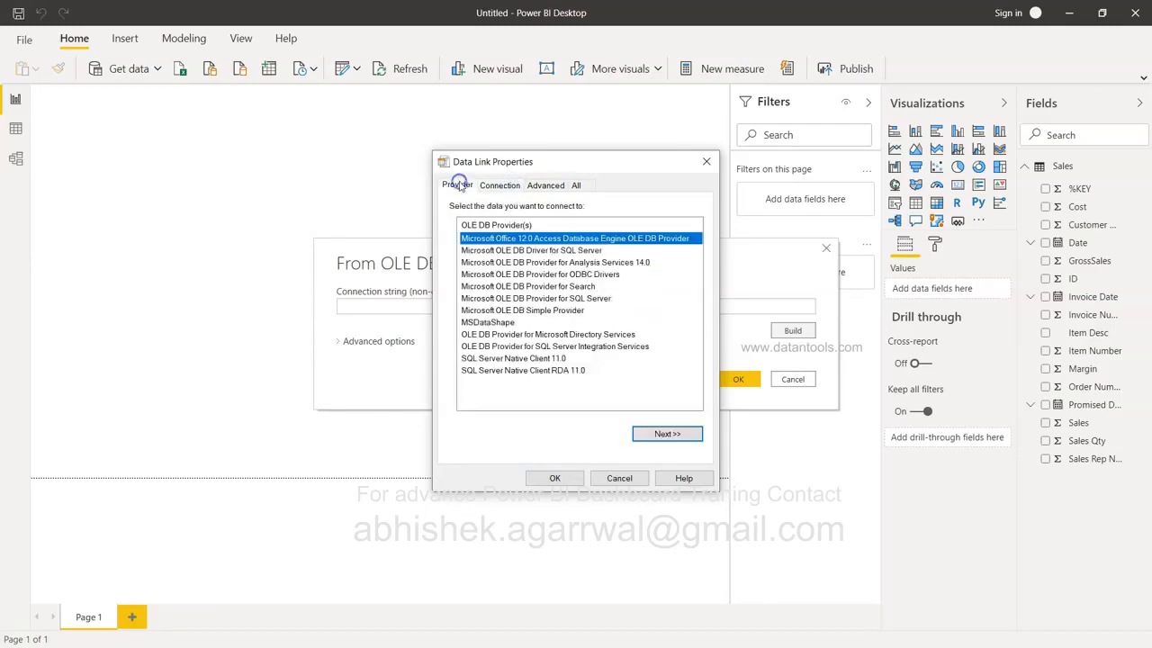
- Try the OLE DB providers for SQL Server, Analysis Services 14.0 and Access, and cancel the OLE DB connection
left_click(560, 301)
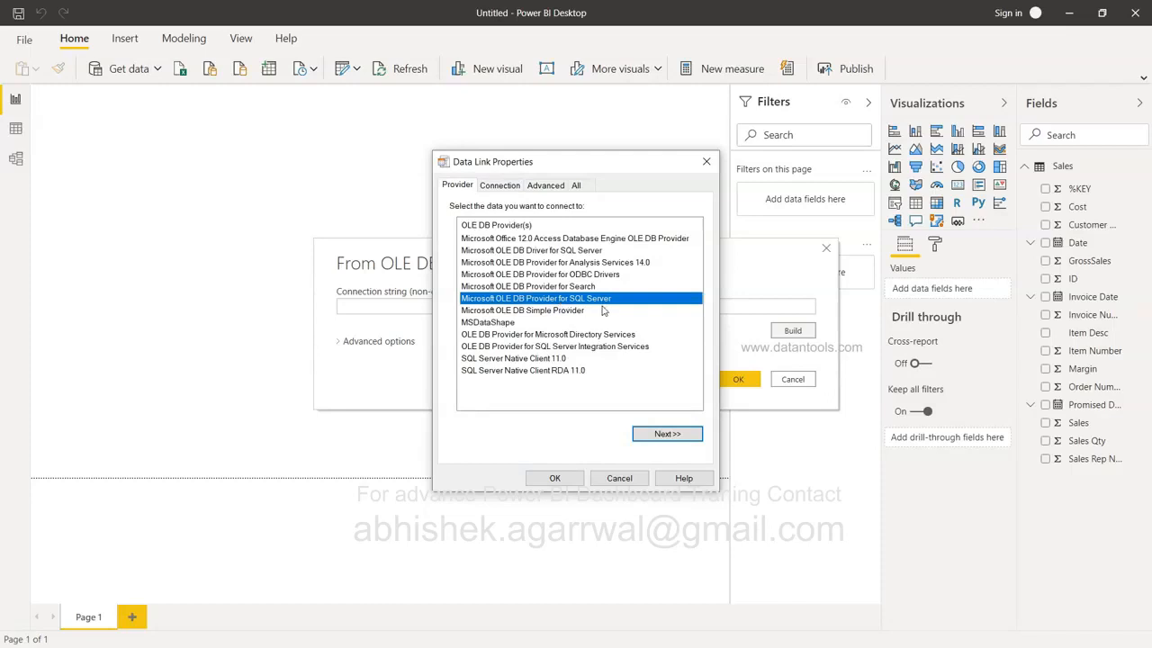
left_click(601, 263)
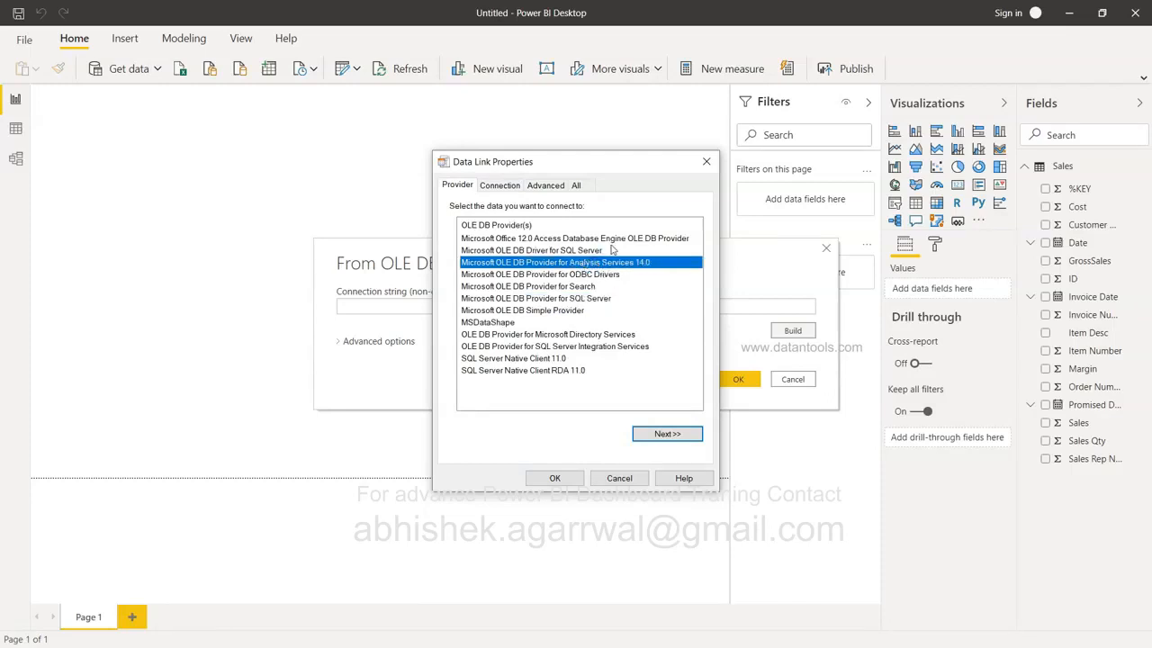
left_click(616, 240)
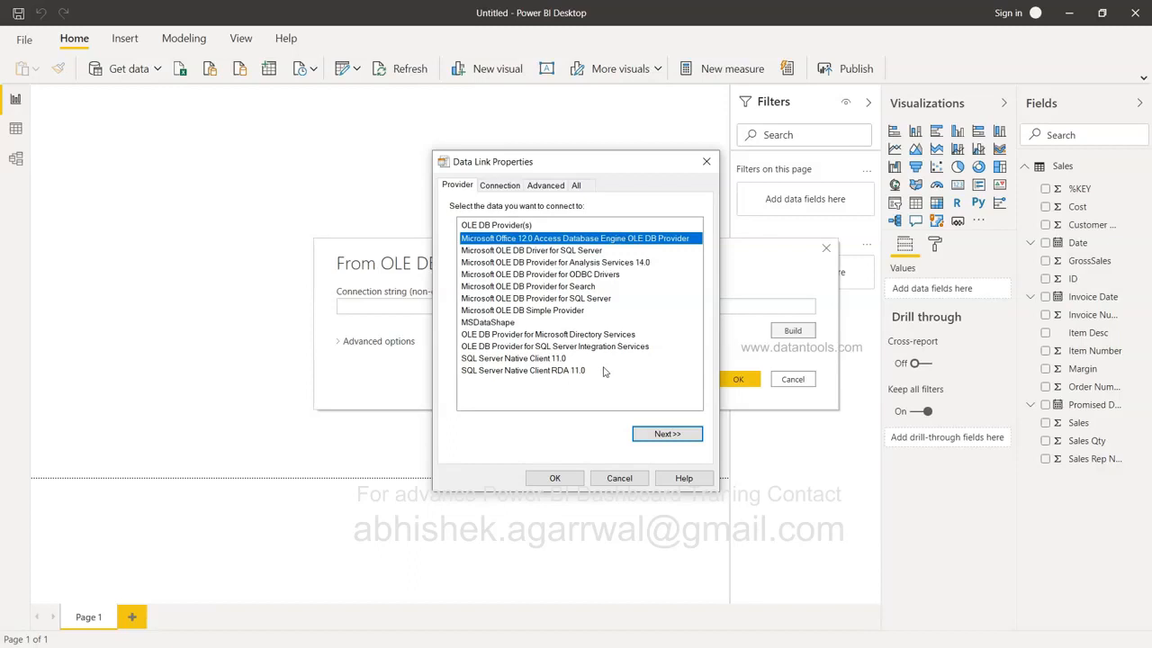
left_click(620, 486)
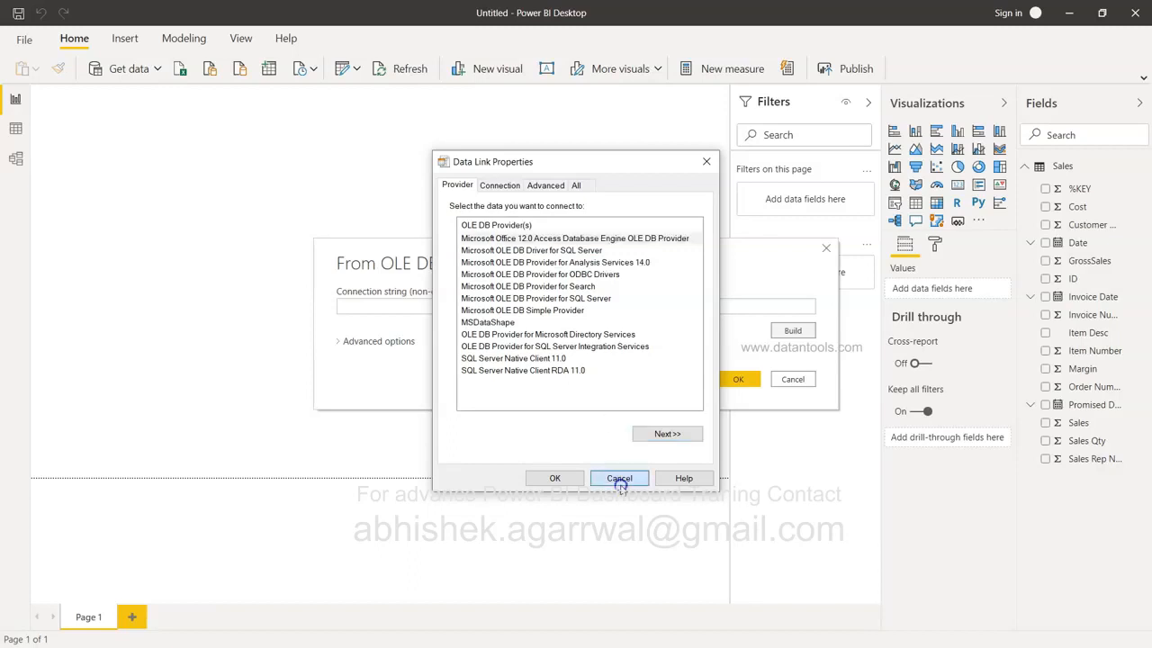
left_click(793, 379)
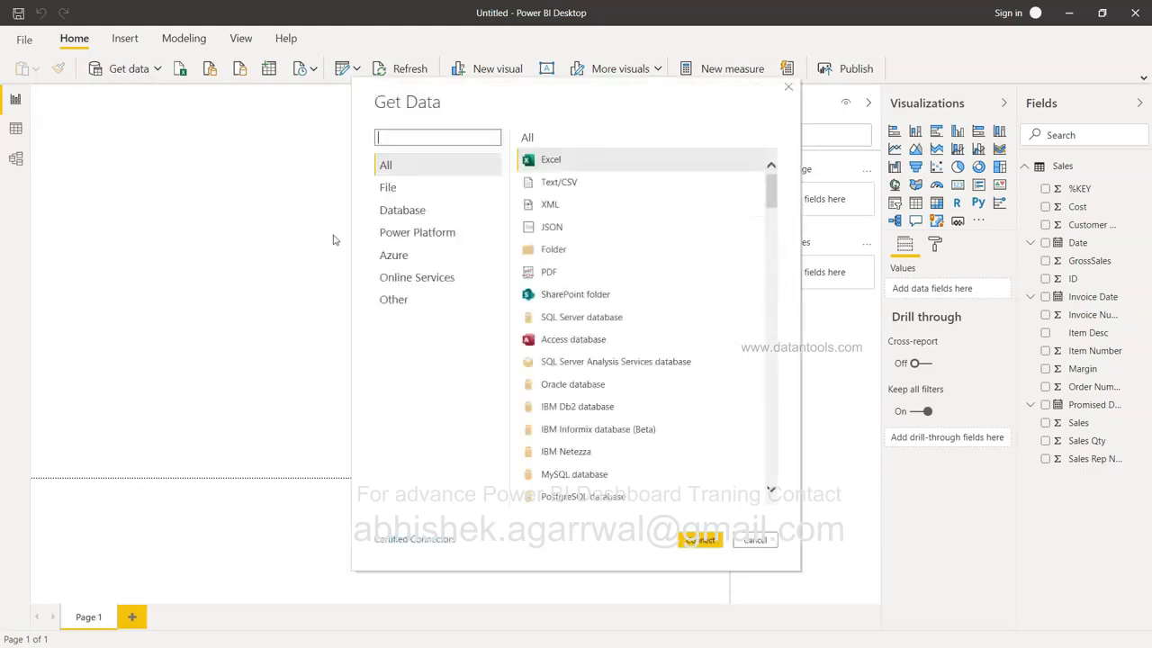
- Review the data connectors in the Other category and cancel the new data connection
left_click(396, 304)
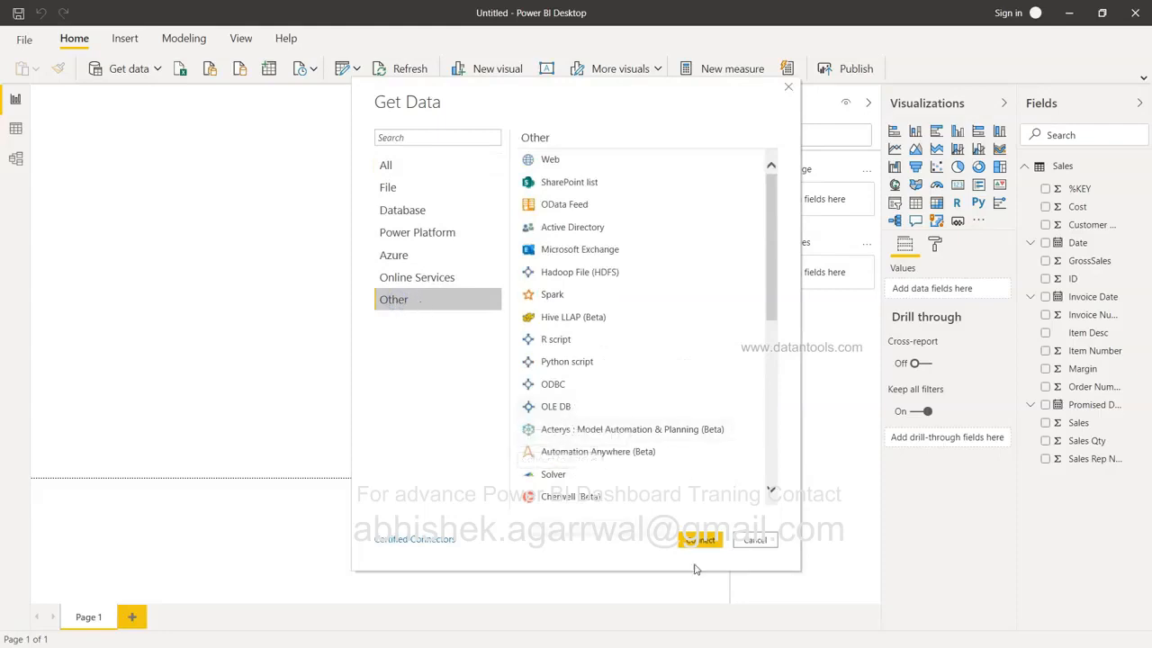
left_click(754, 539)
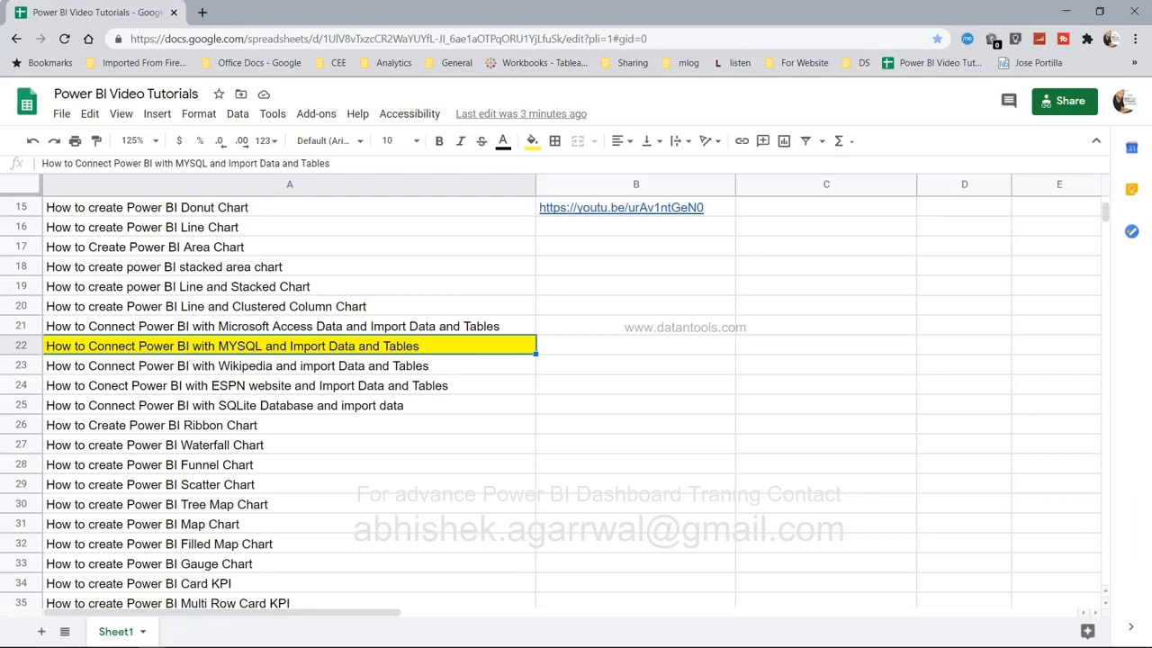
- Switch to MySQL Workbench and examine the tables of the sakila schema
left_click(538, 637)
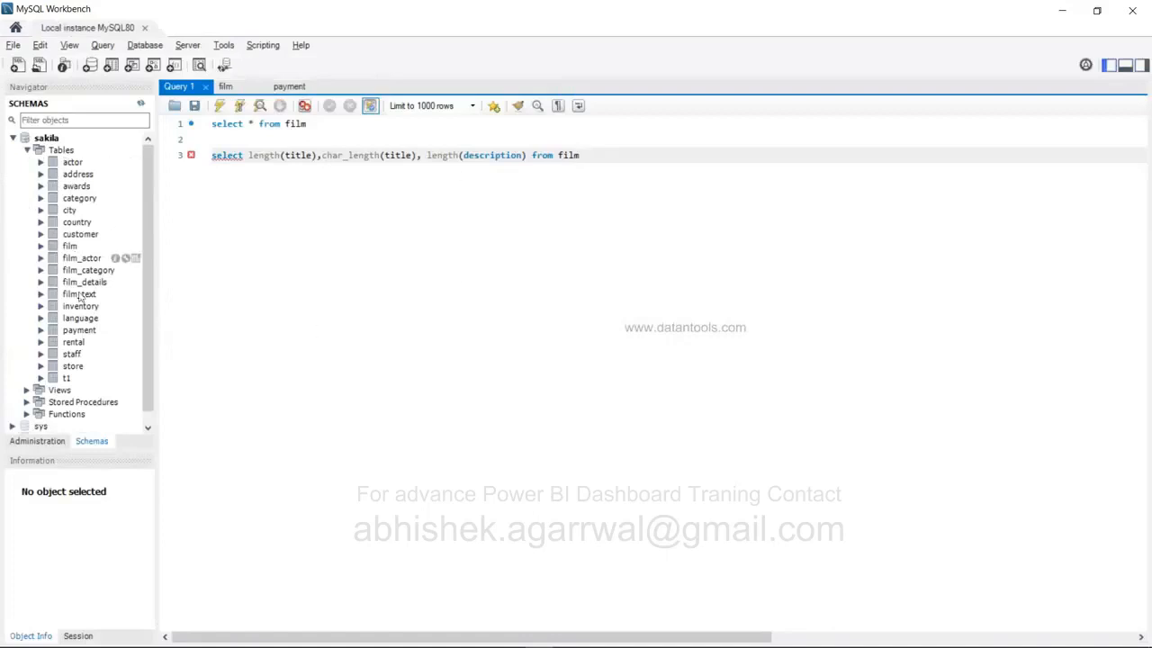
left_click(27, 150)
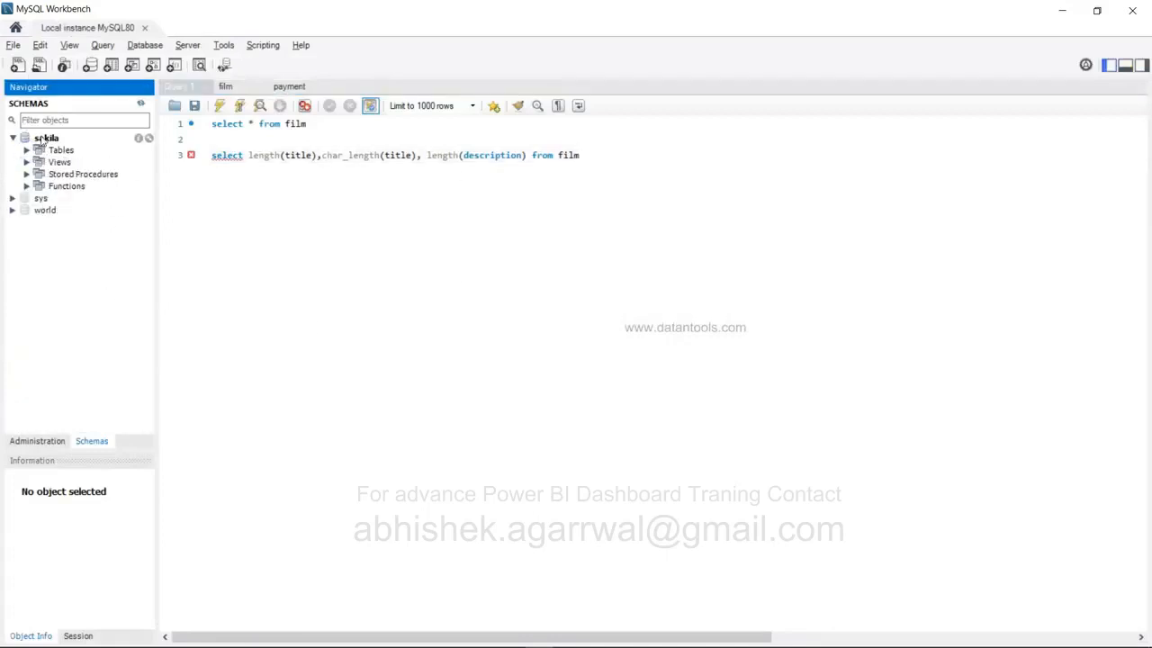
left_click(43, 137)
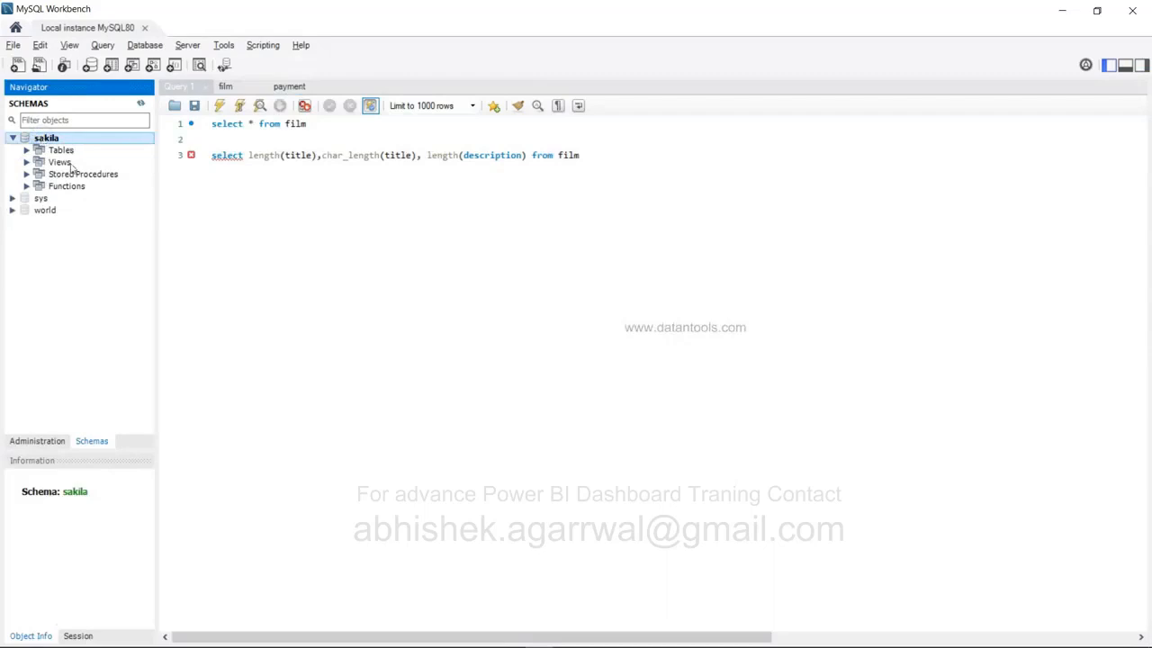
left_click(26, 151)
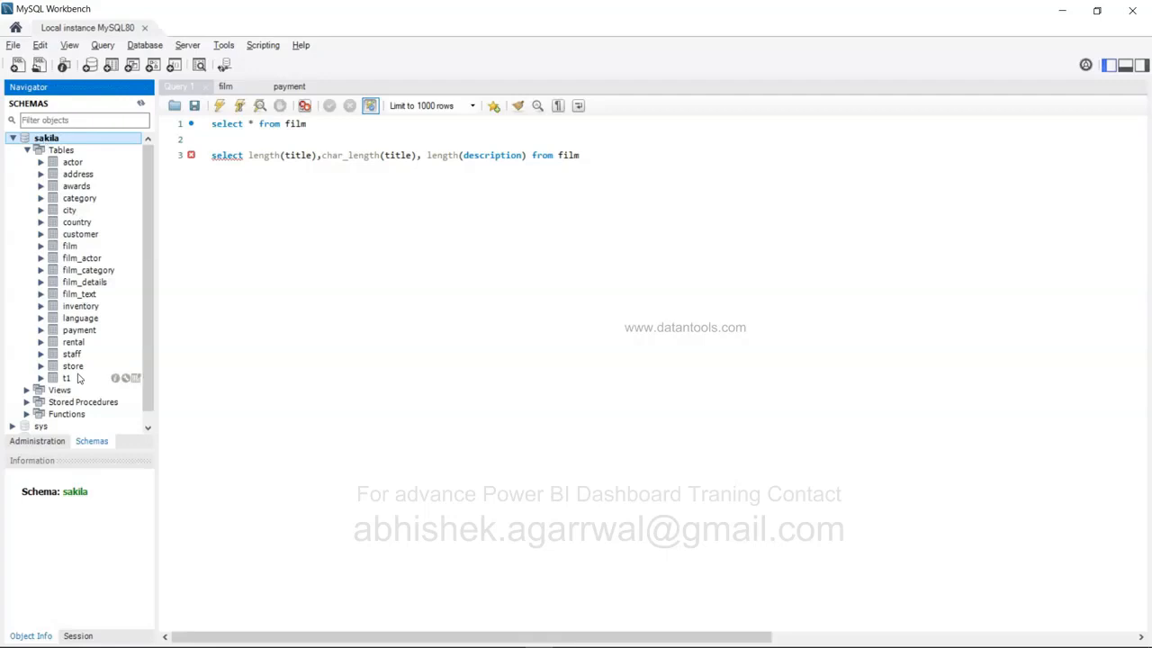
- Switch to Power BI Desktop, search the data connectors for mysql and start a MySQL database connection
mouse_move(704, 647)
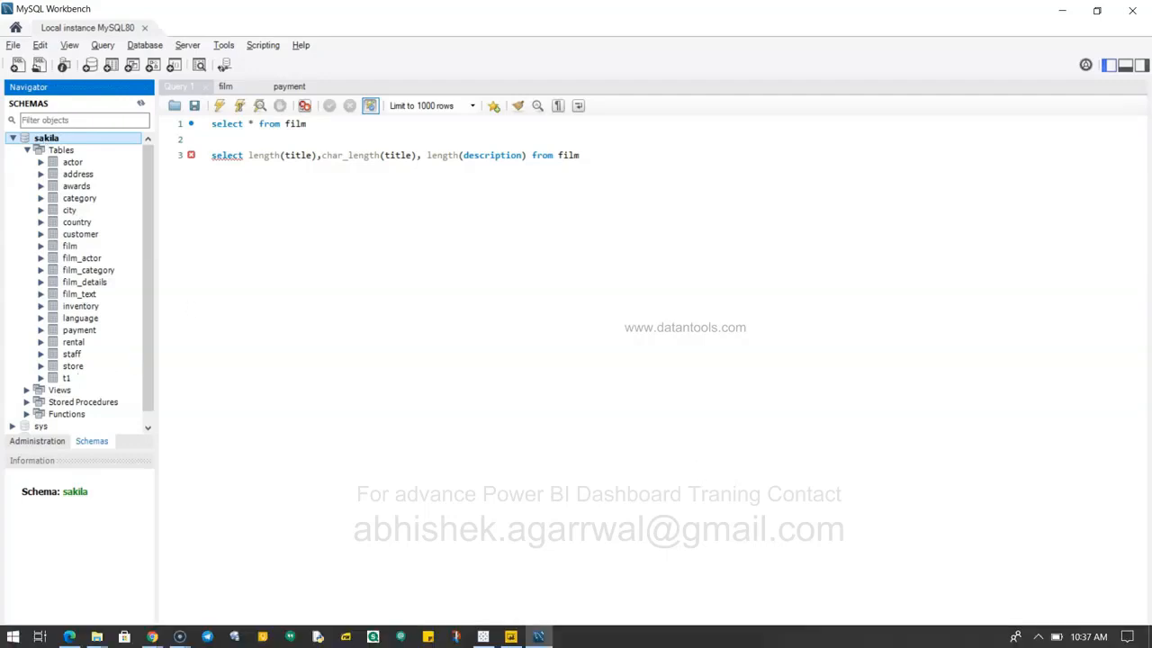
left_click(510, 636)
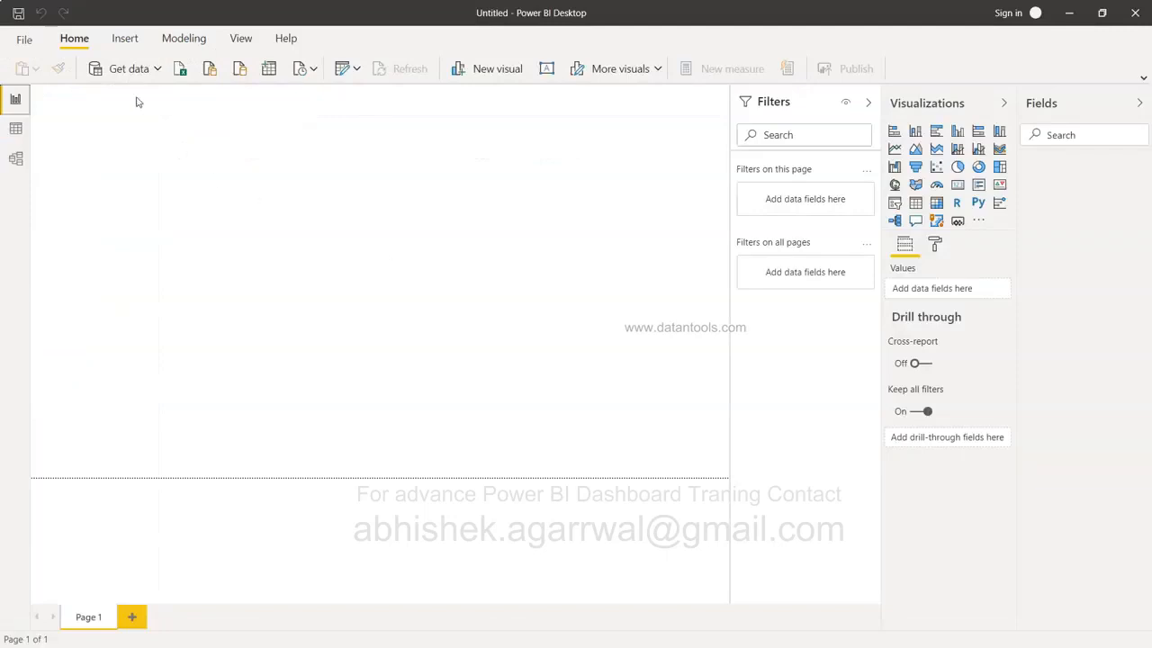
left_click(126, 72)
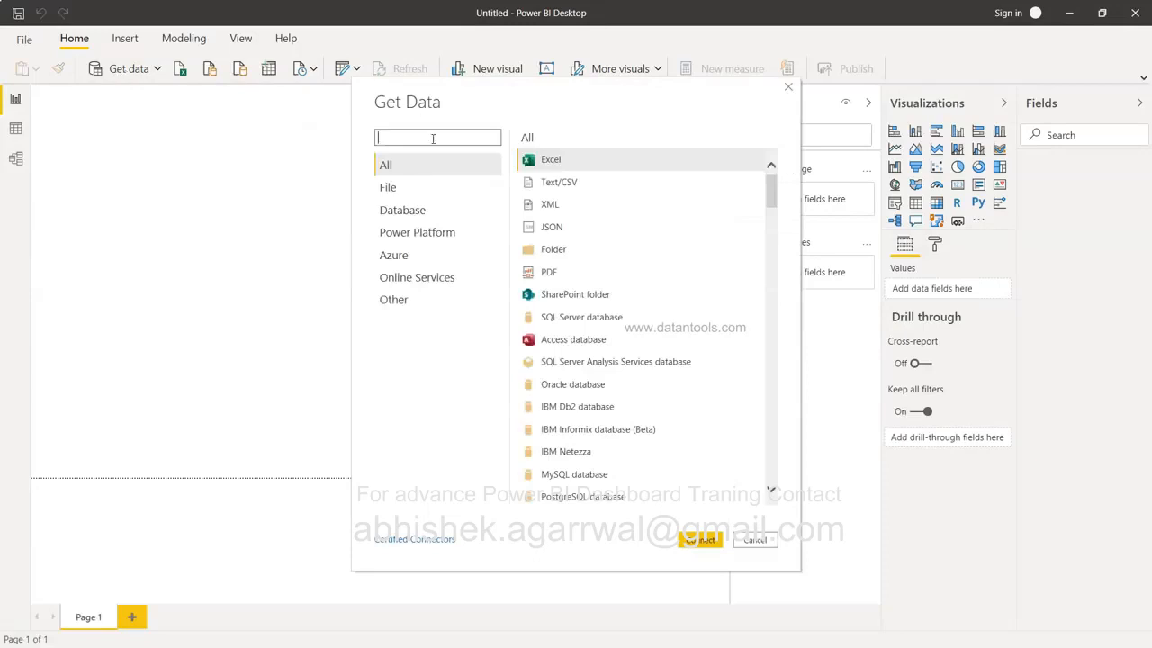
type("mysql")
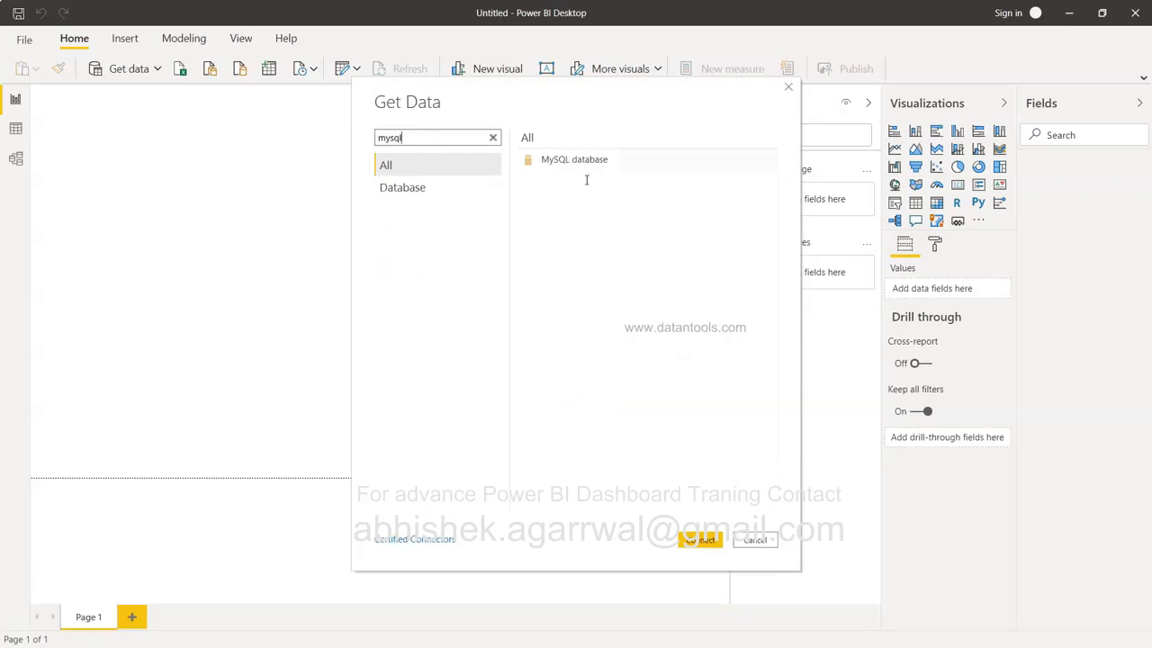
left_click(605, 163)
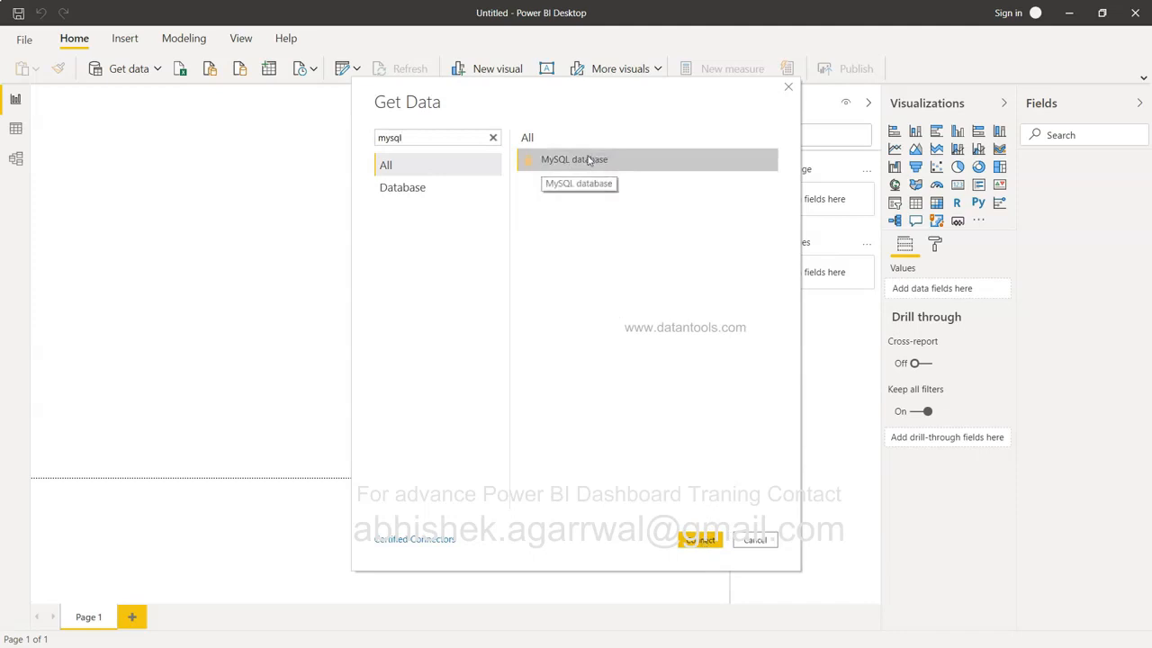
left_click(700, 541)
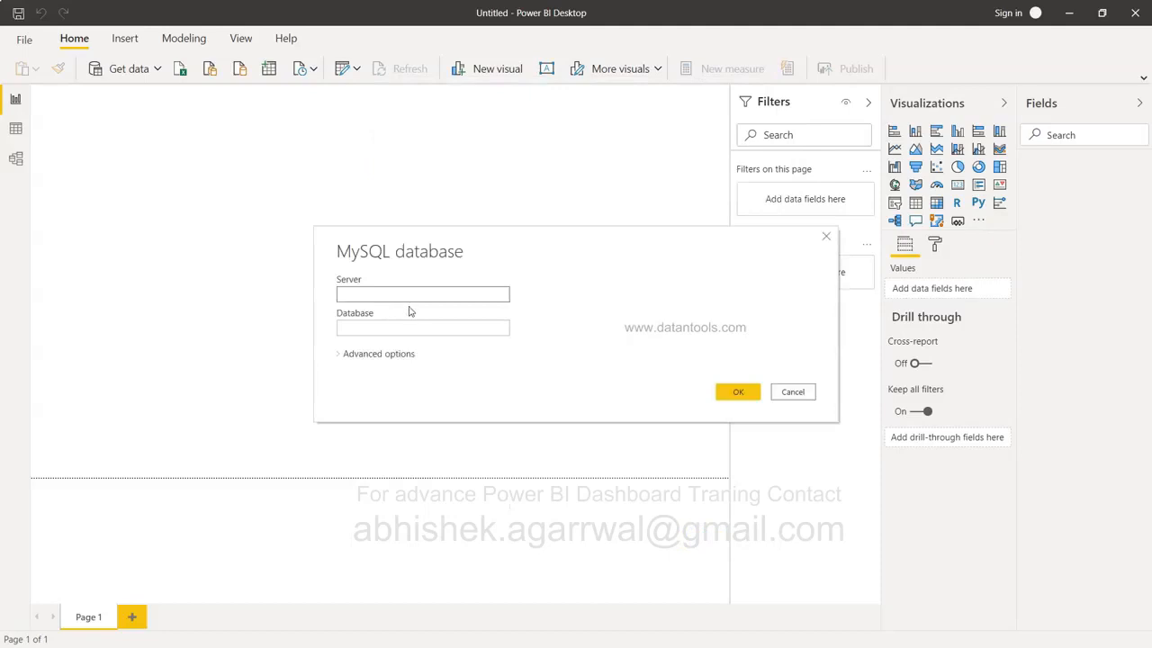
- Set the MySQL server to 127.0.0.1:3306 and check the port against the local connection in MySQL Workbench
type("127.0.0.1")
type("306")
key("alt+Tab")
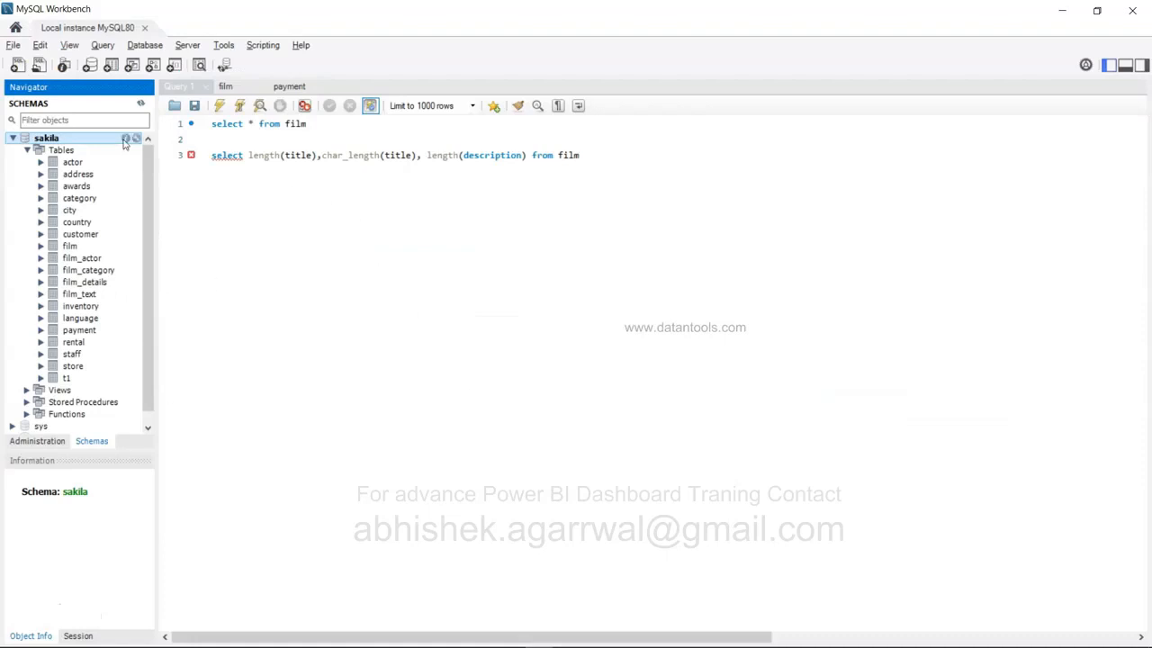
left_click(16, 27)
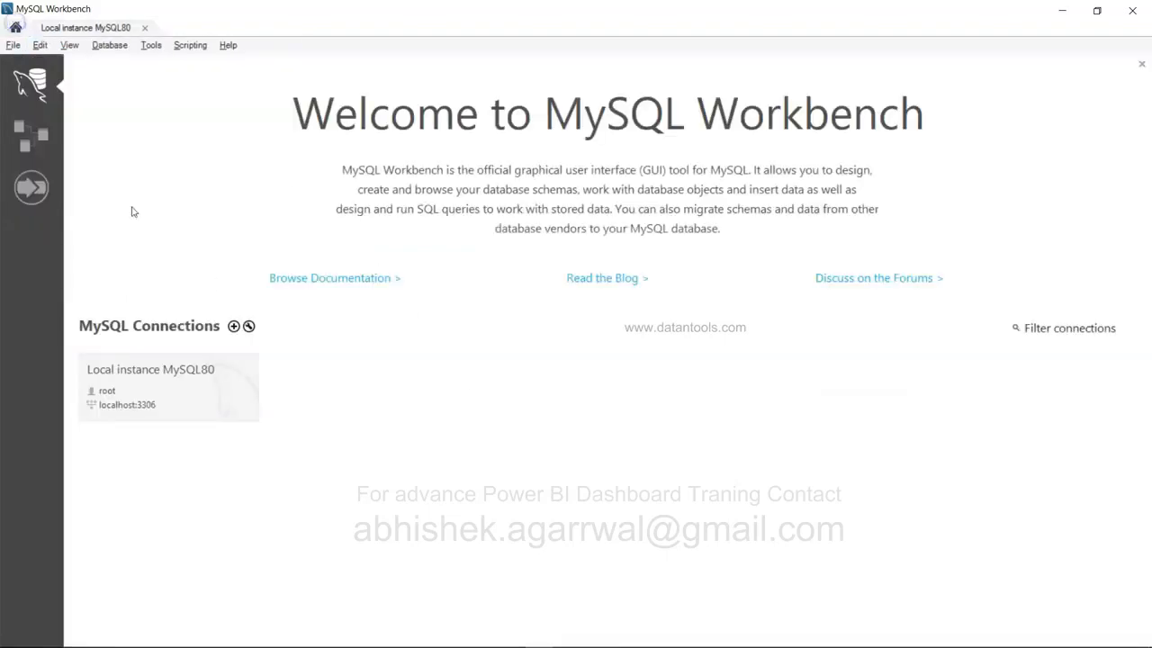
left_click(149, 411)
key("alt+Tab")
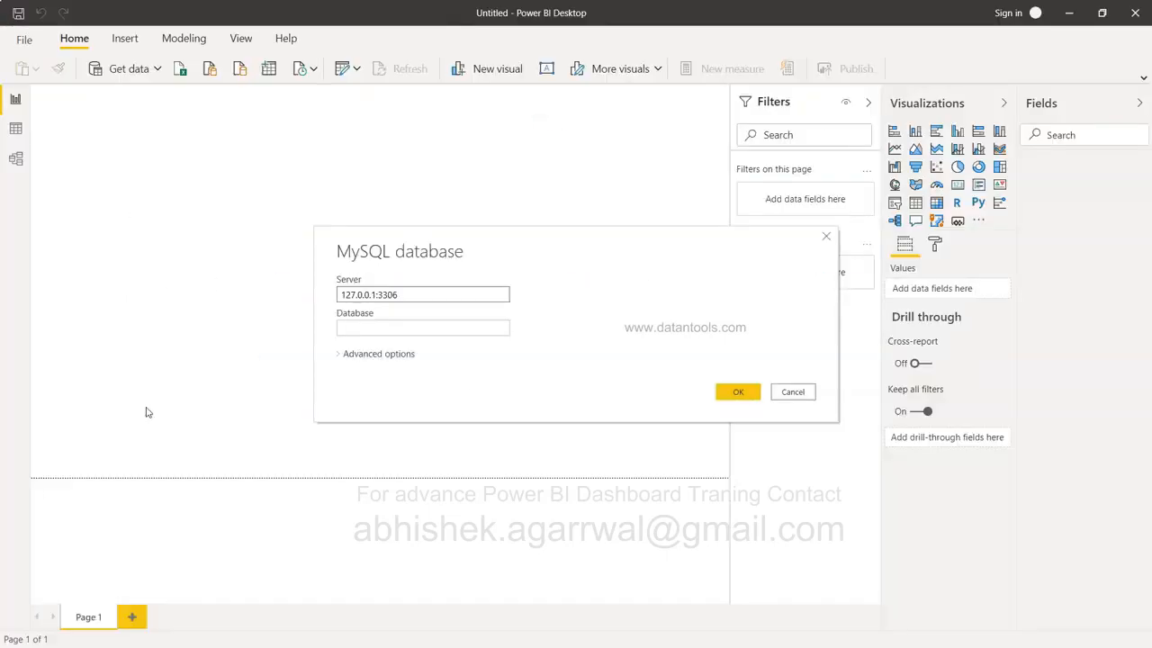
- Set the database to sakila and connect to the MySQL server
left_click(441, 329)
type("sakila")
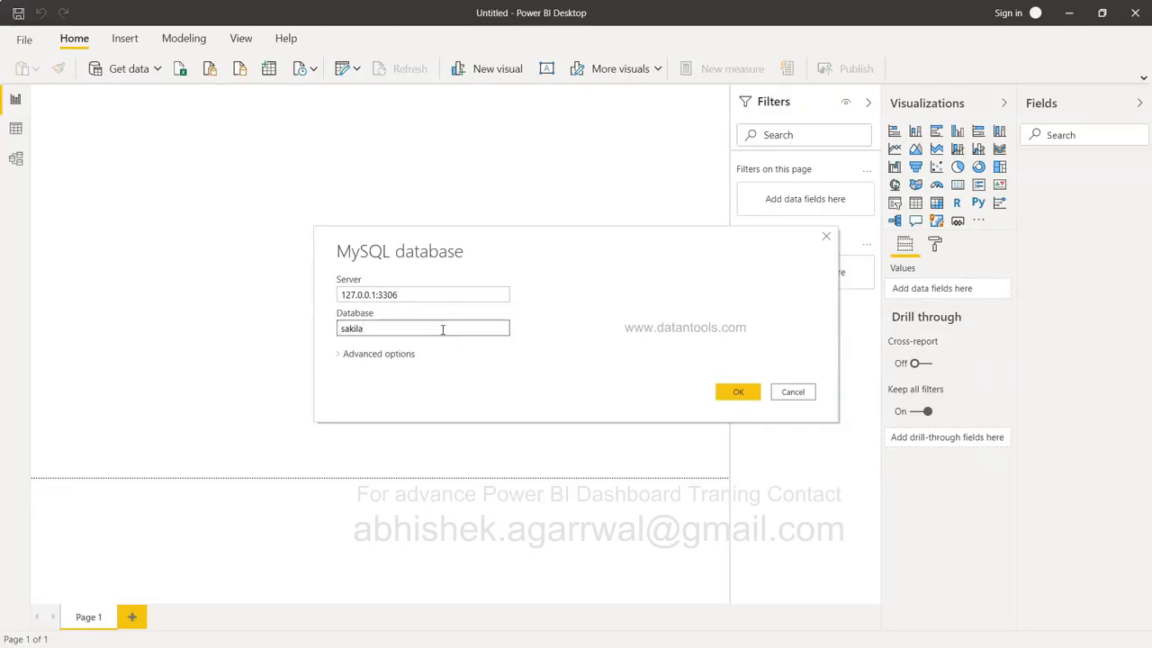
left_click(746, 394)
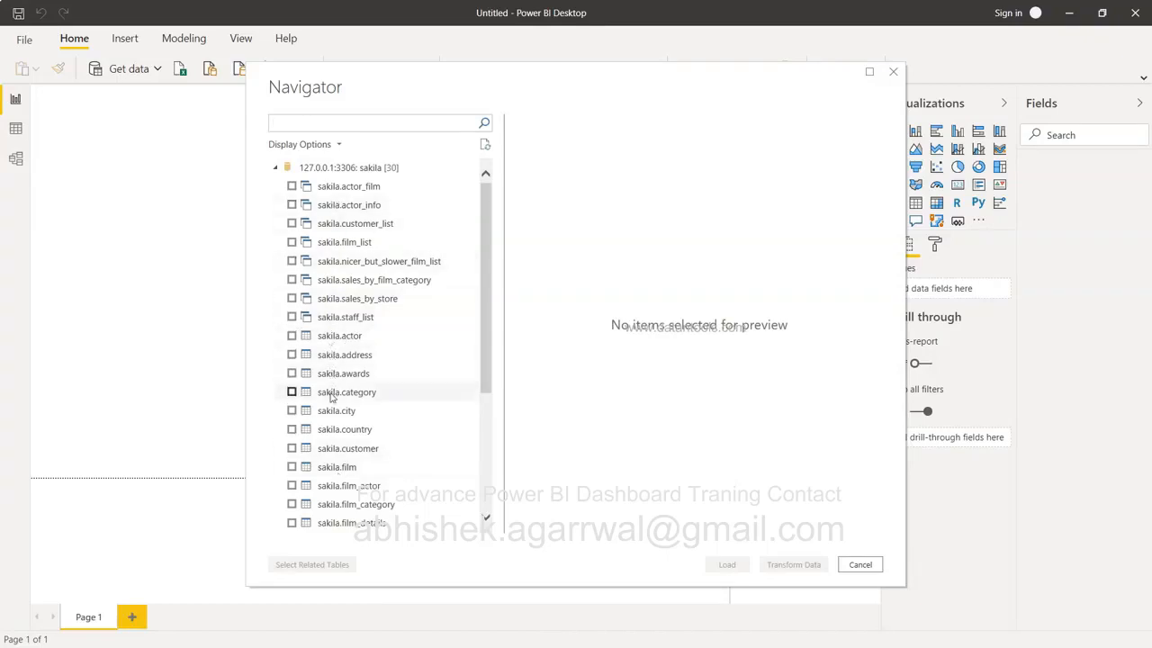
- Browse the sakila objects in the Navigator and load the sakila.actor and sakila.address tables
scroll(331, 398, "down", 2)
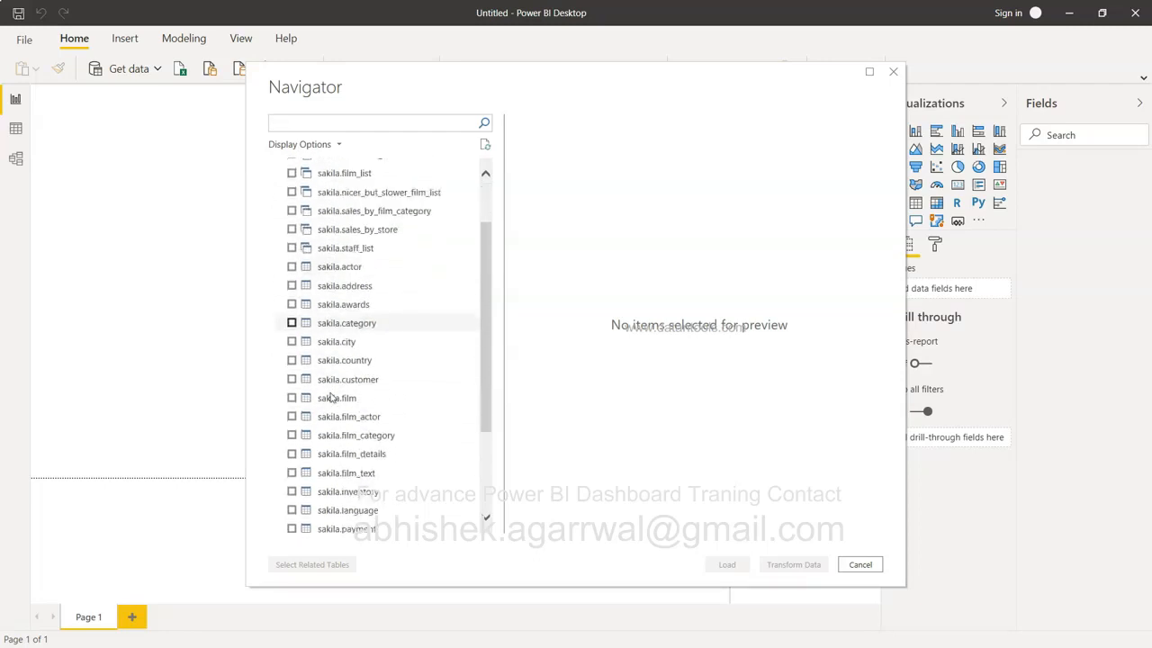
scroll(332, 398, "up", 2)
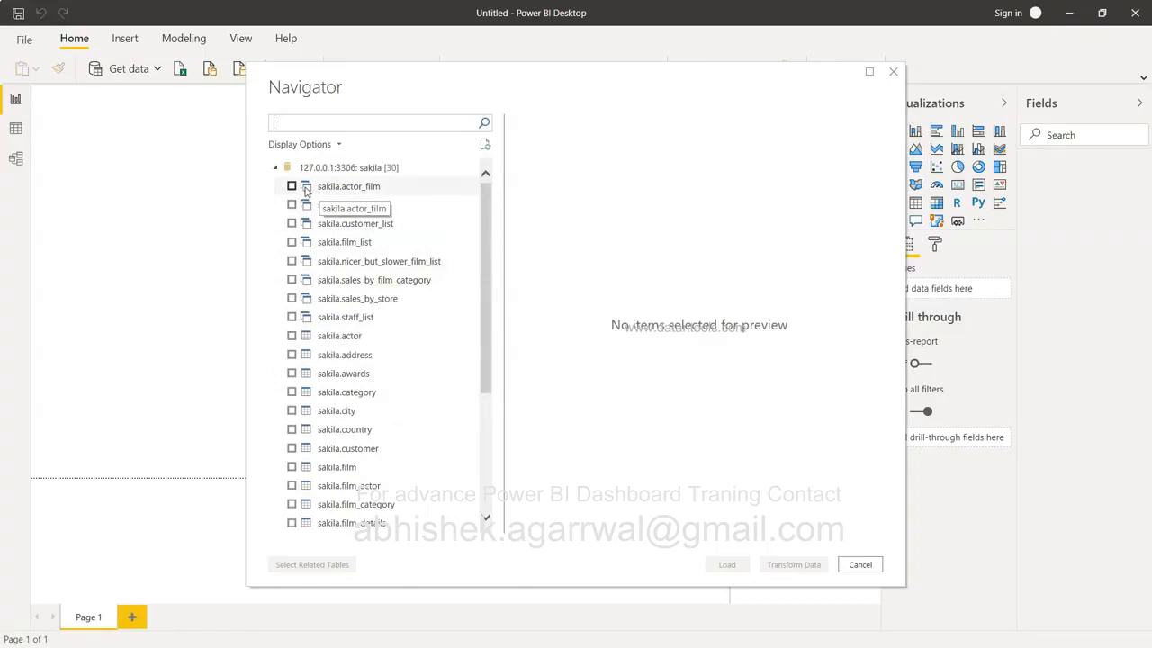
scroll(306, 299, "down", 6)
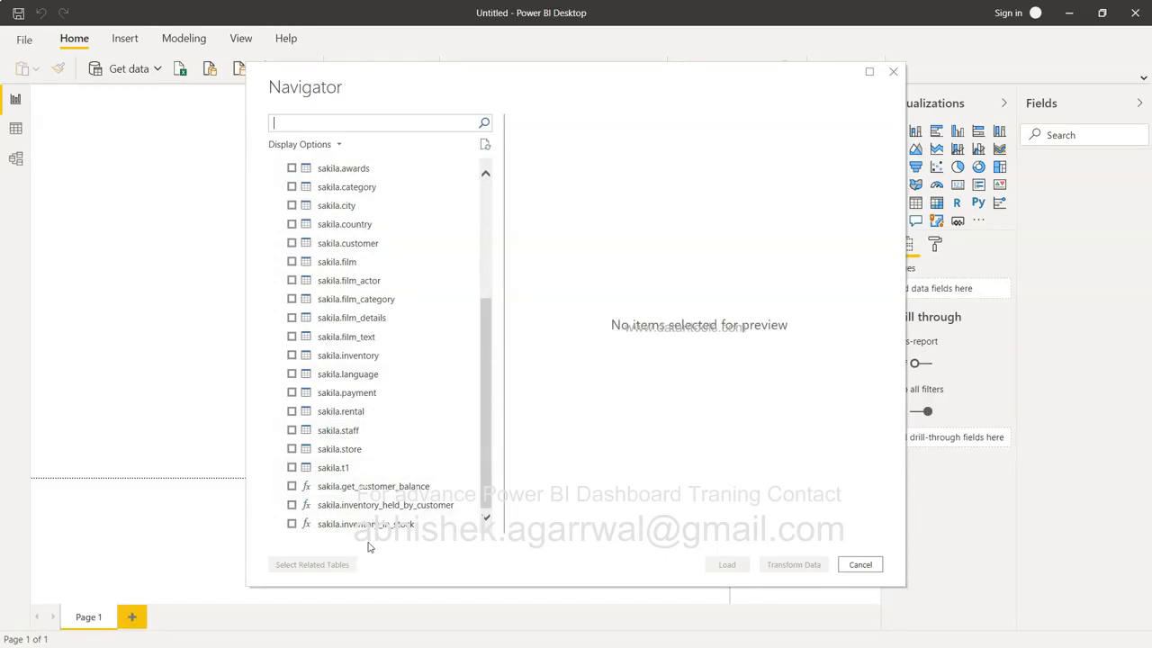
scroll(348, 400, "up", 4)
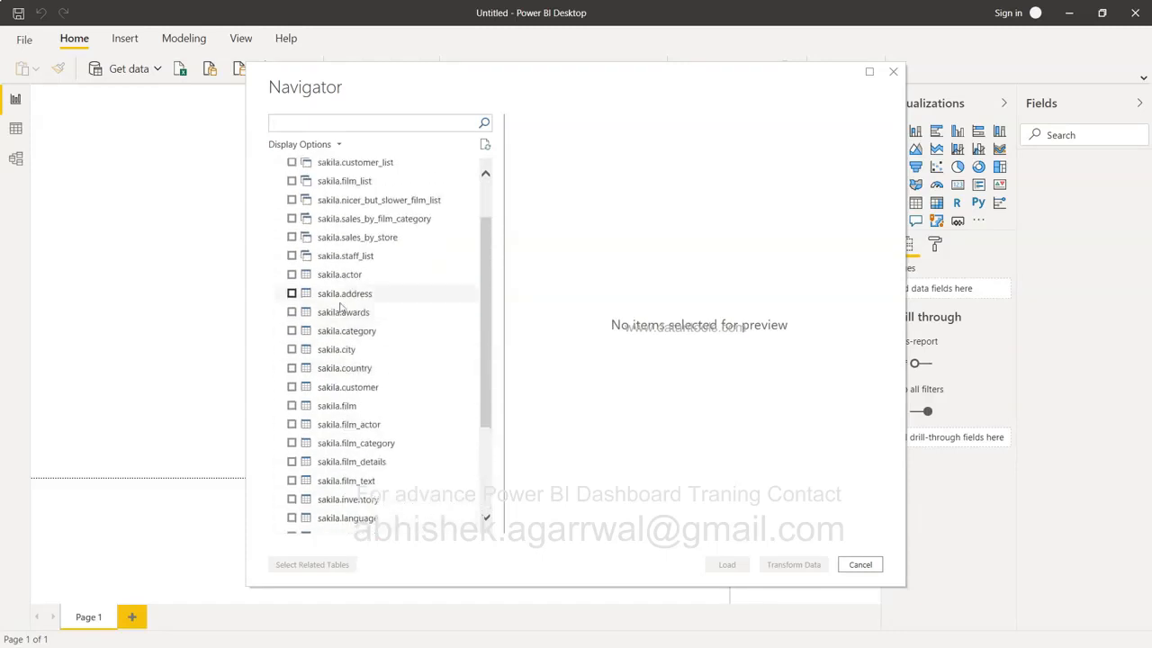
left_click(291, 275)
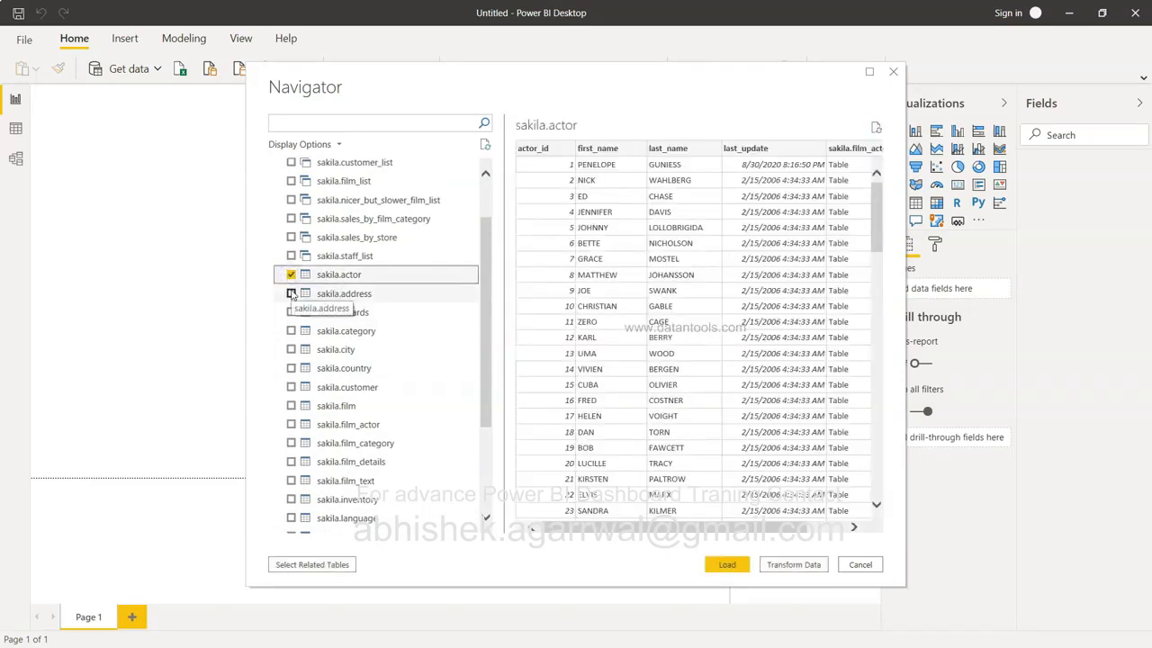
left_click(291, 293)
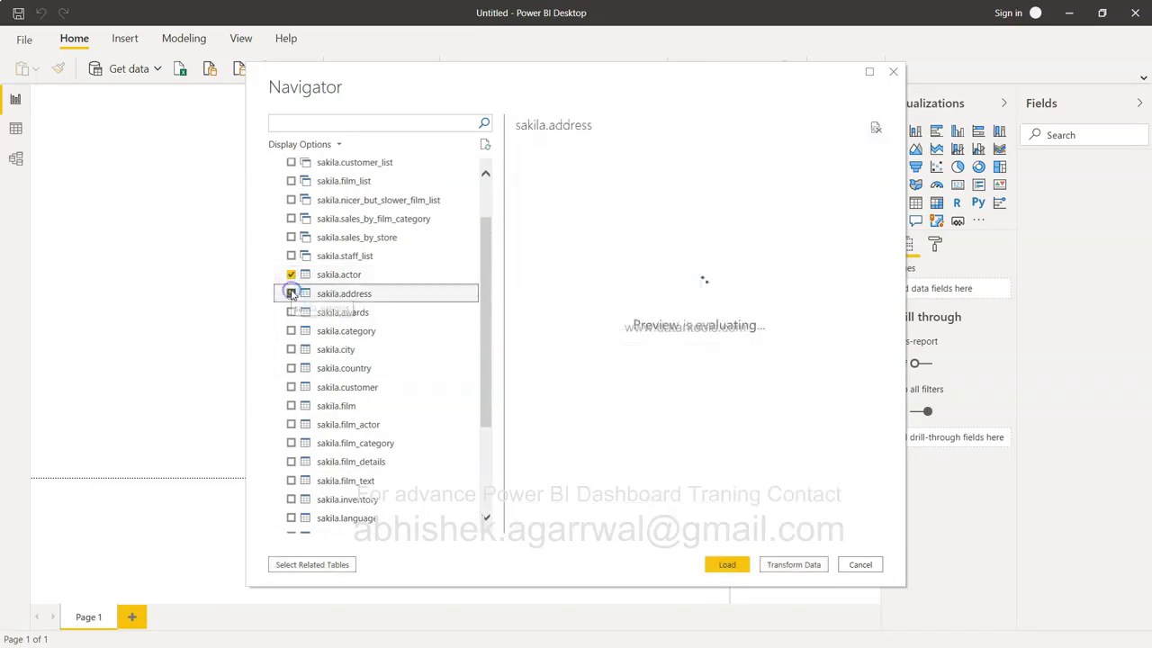
left_click(727, 565)
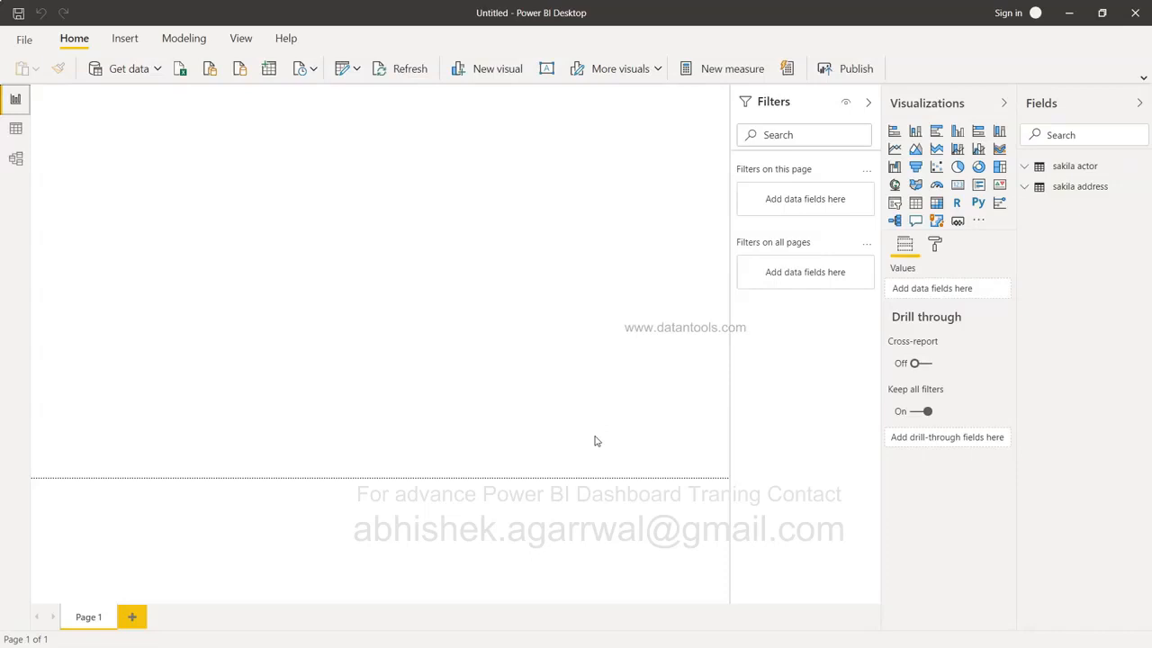
- Expand the fields of both imported tables and examine the sakila actor table with its actor_id column in the data view
left_click(1035, 167)
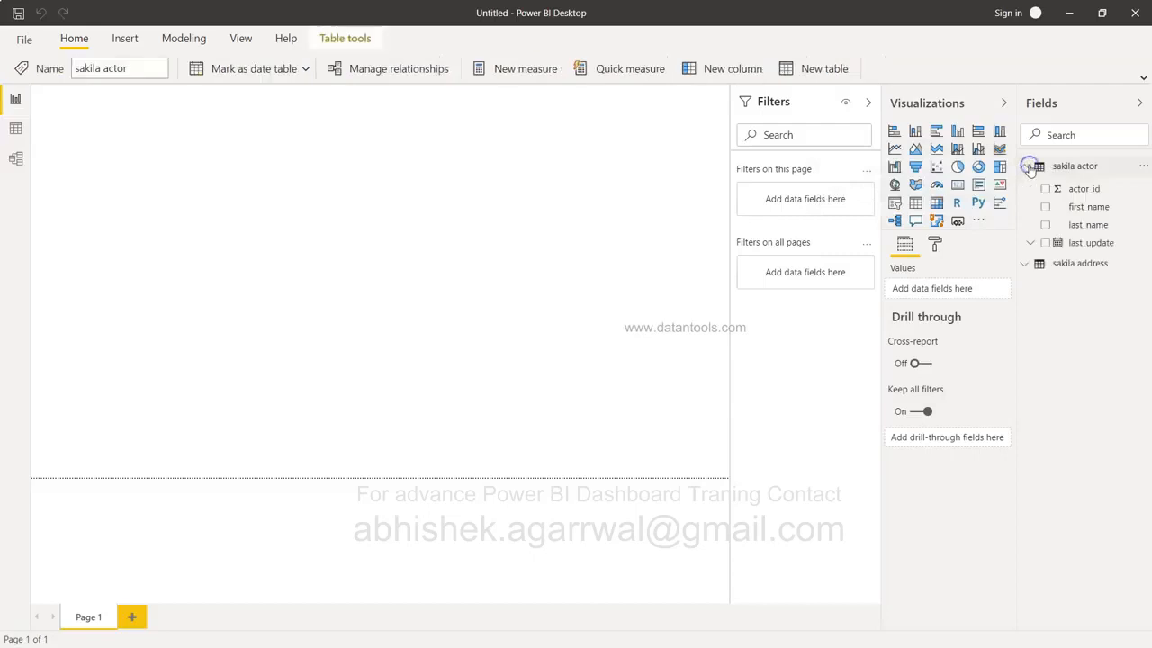
left_click(1027, 262)
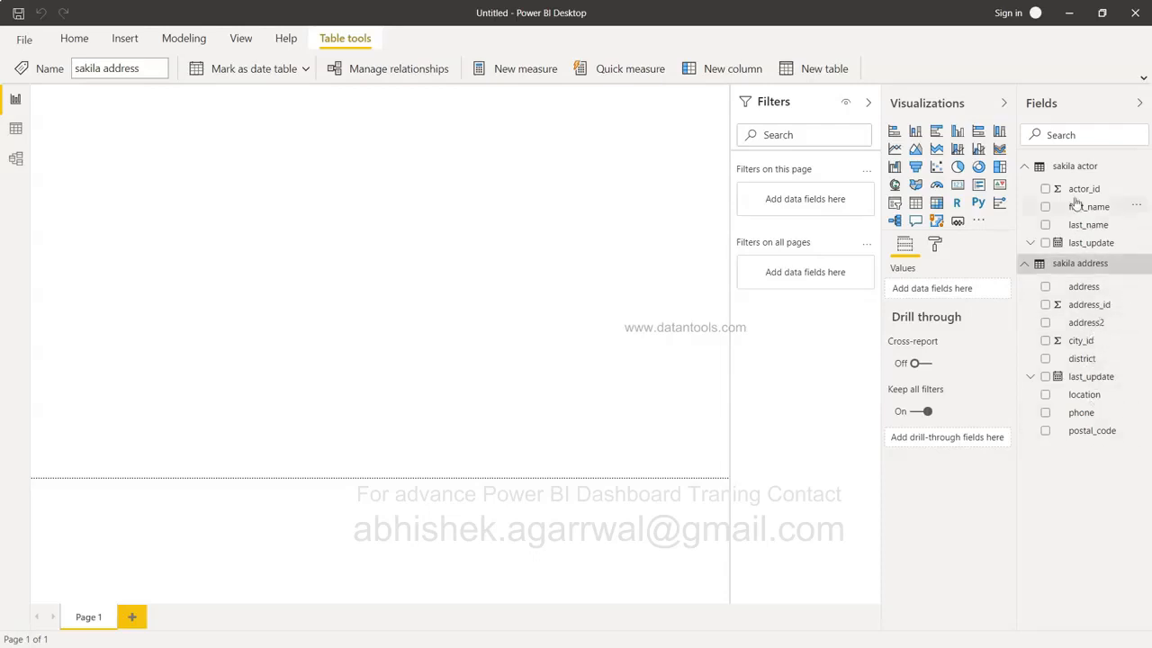
left_click(16, 128)
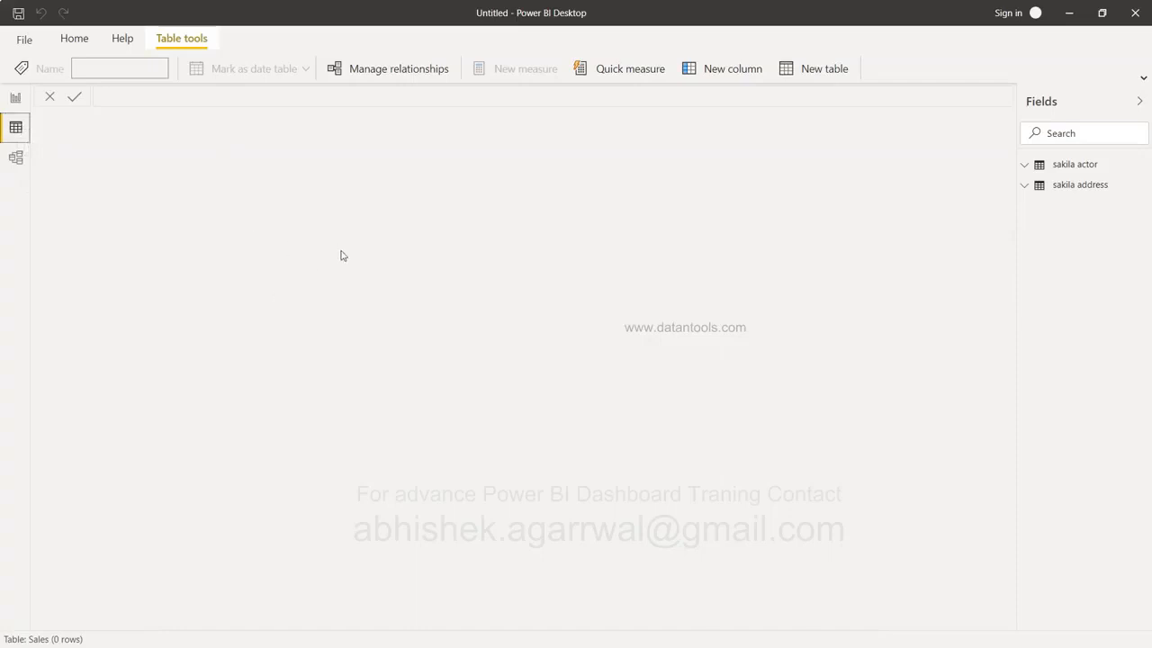
left_click(1081, 163)
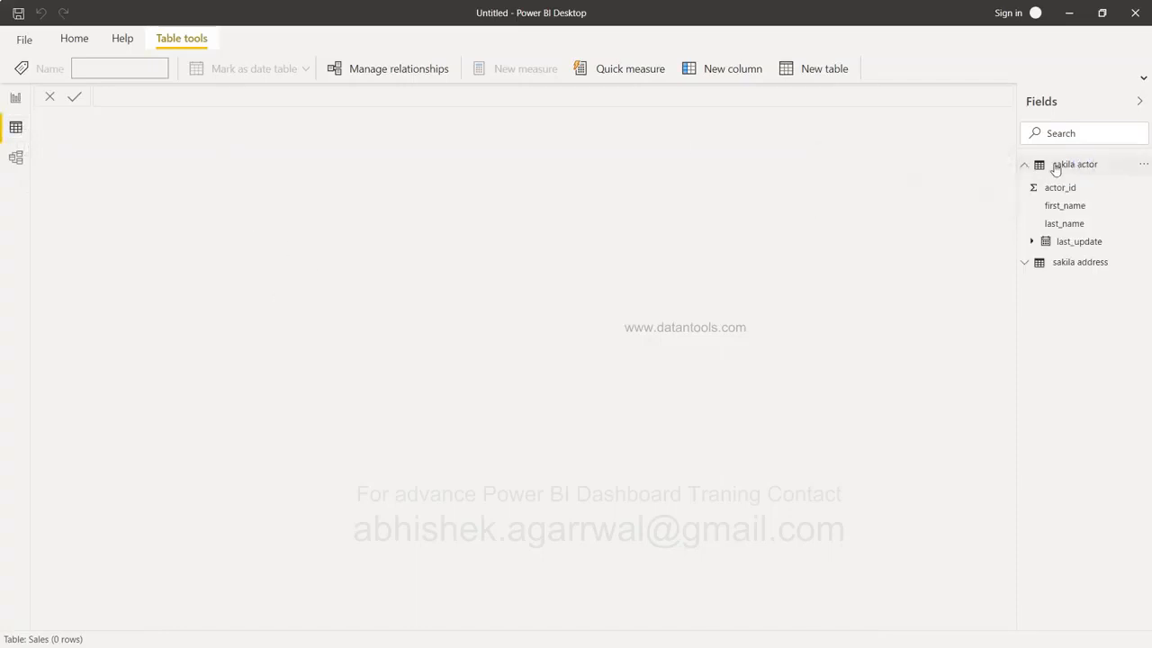
left_click(1140, 166)
left_click(1140, 166)
left_click(1098, 166)
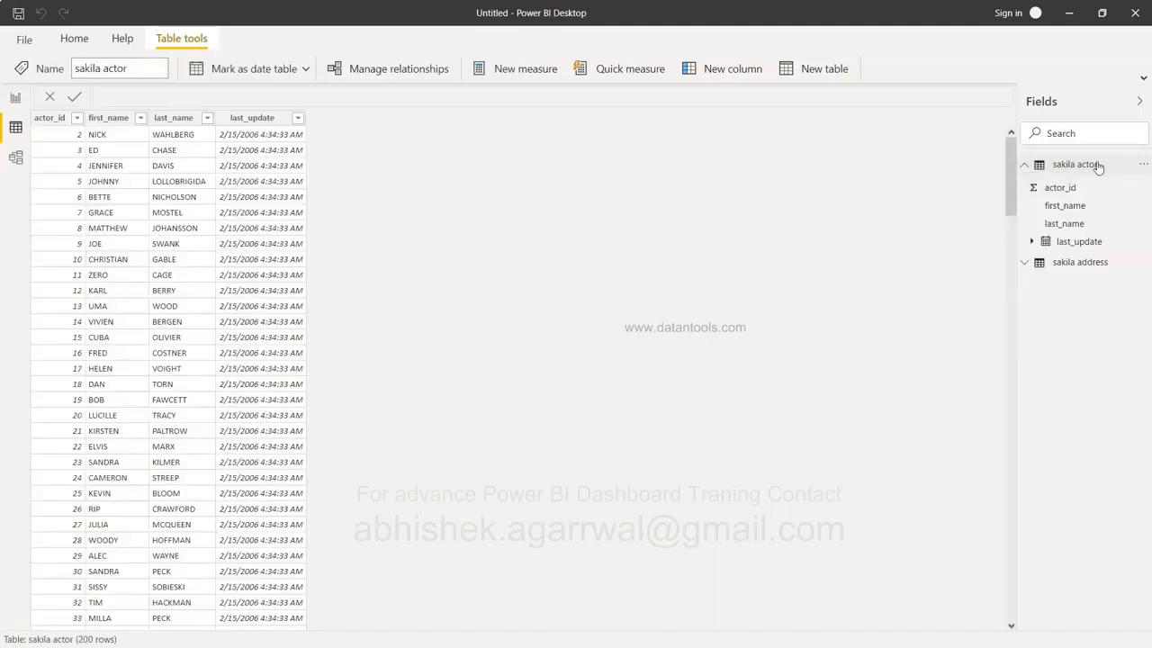
left_click(1067, 189)
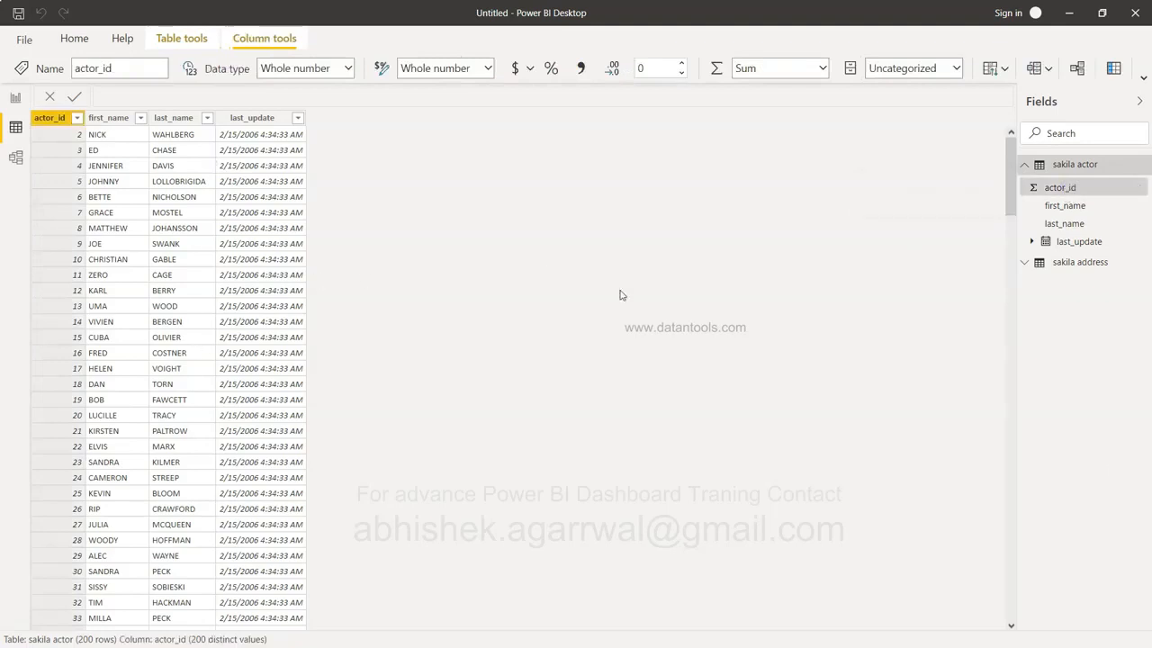
- Examine the sakila address table and its address column in the data view
left_click(1080, 263)
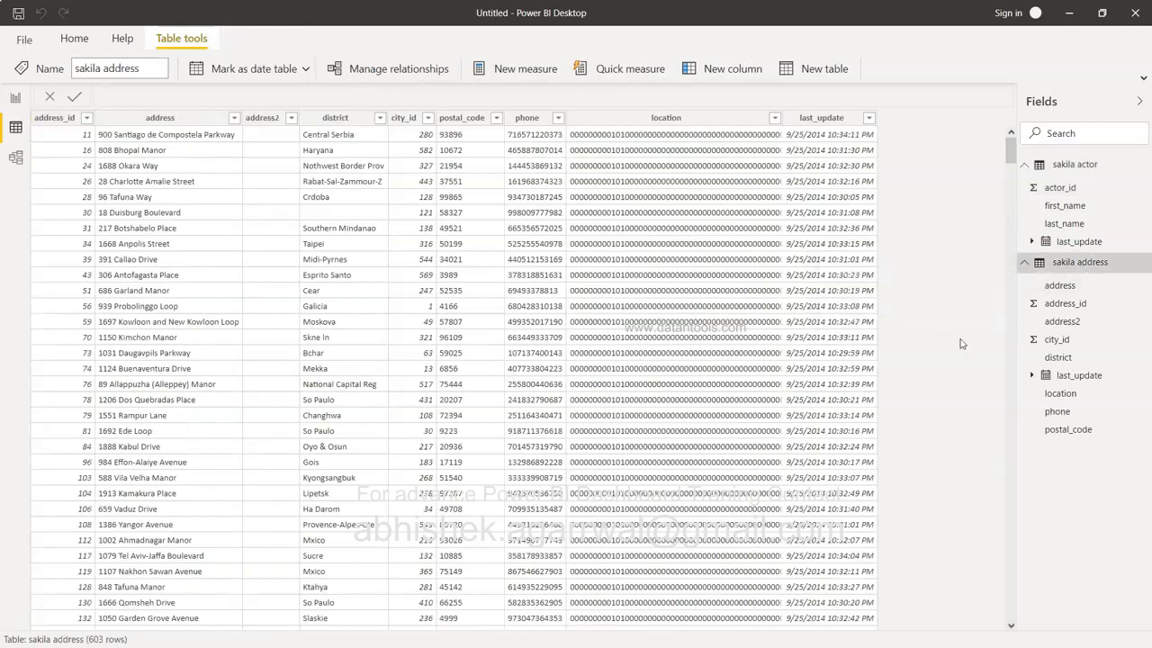
left_click(1089, 262)
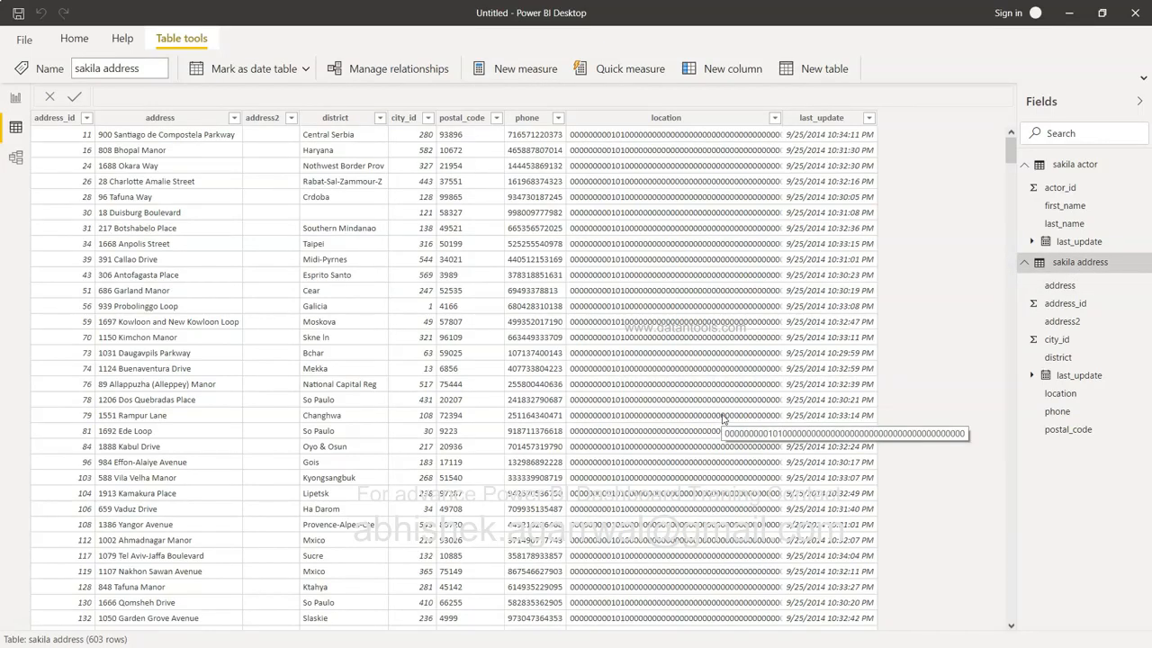
left_click(1060, 286)
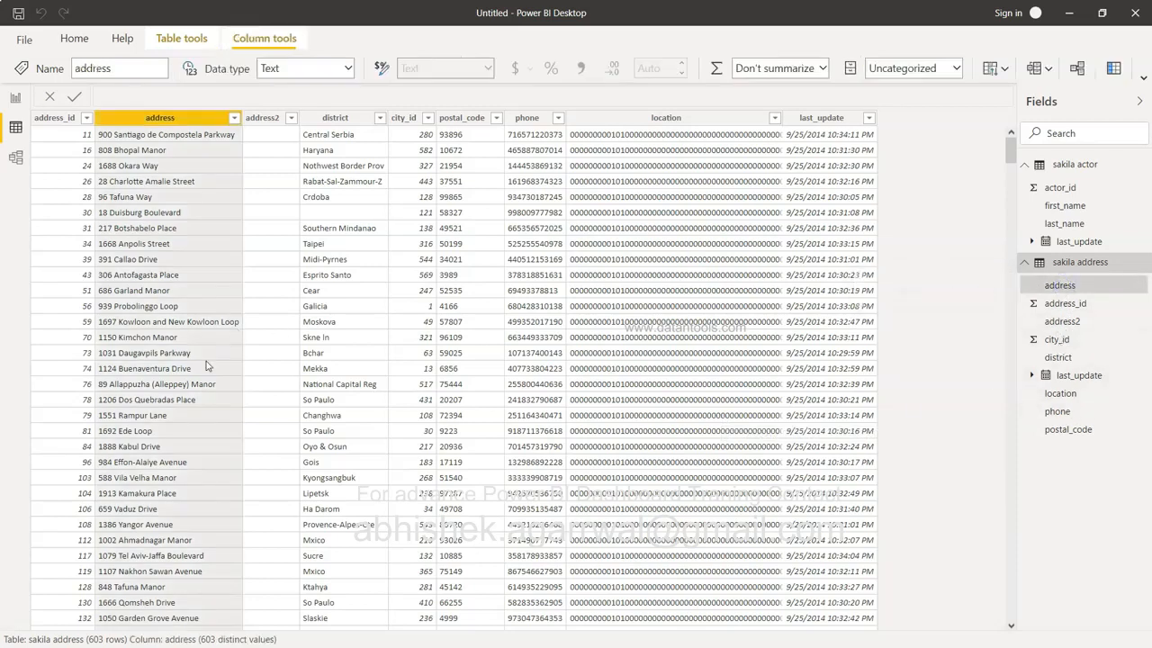
- View the imported tables in the model view and open the list of recent data sources
left_click(17, 159)
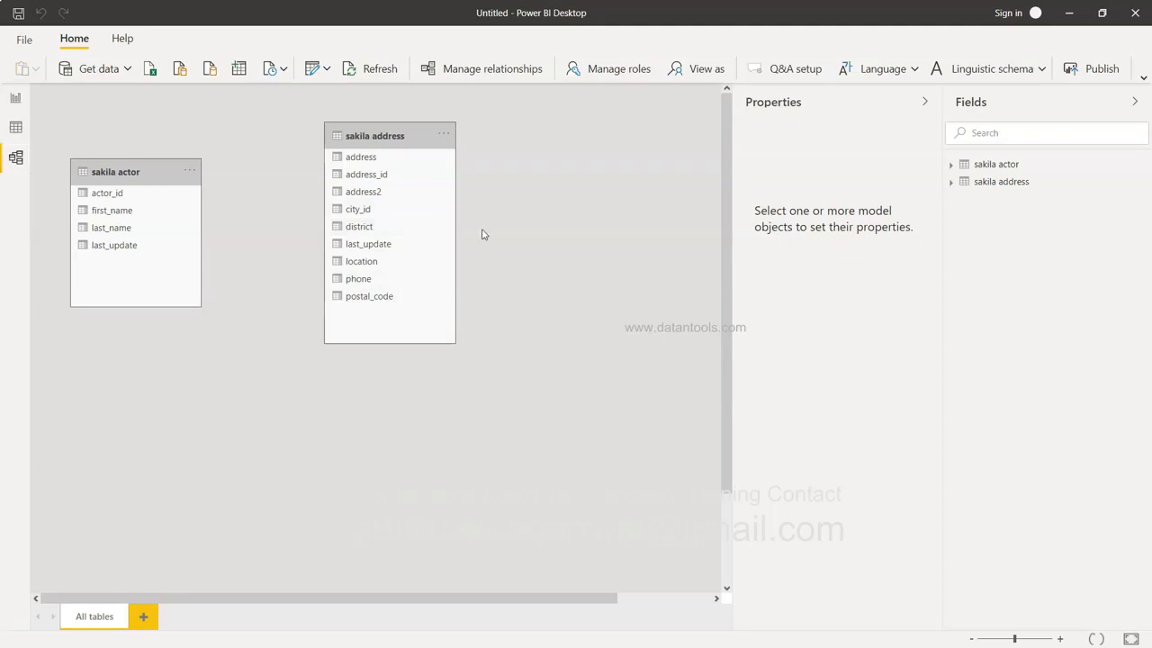
left_click(285, 71)
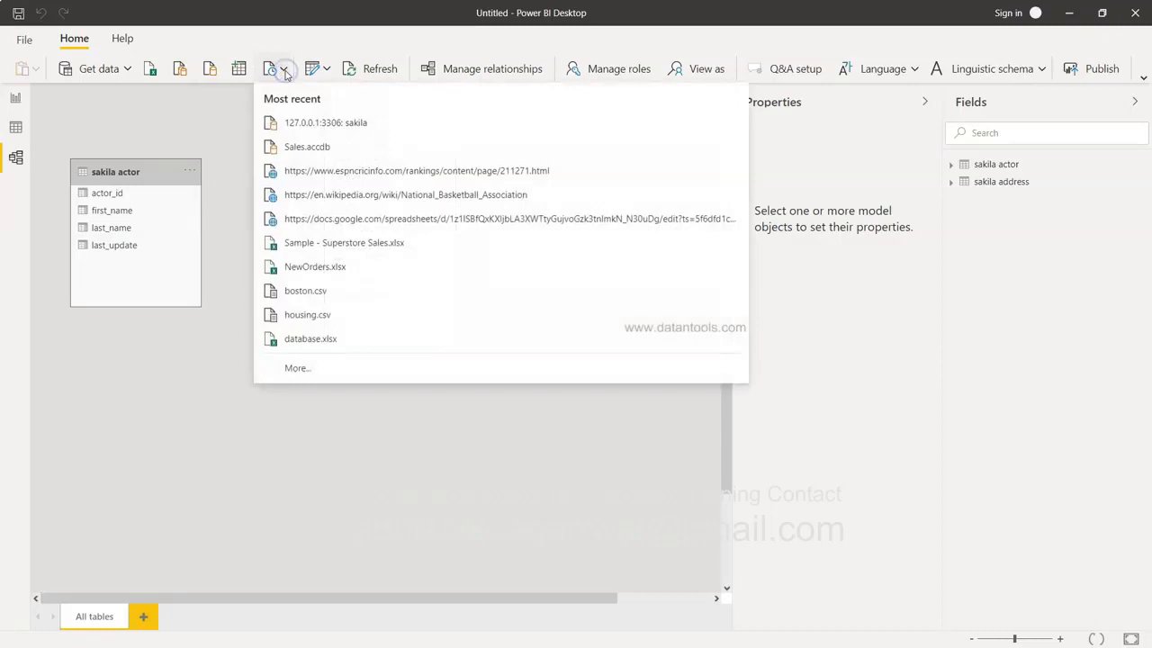
- Reconnect to the recent 127.0.0.1:3306: sakila source, preview the awards, film and film_actor tables, and load sakila.film_actor
left_click(341, 133)
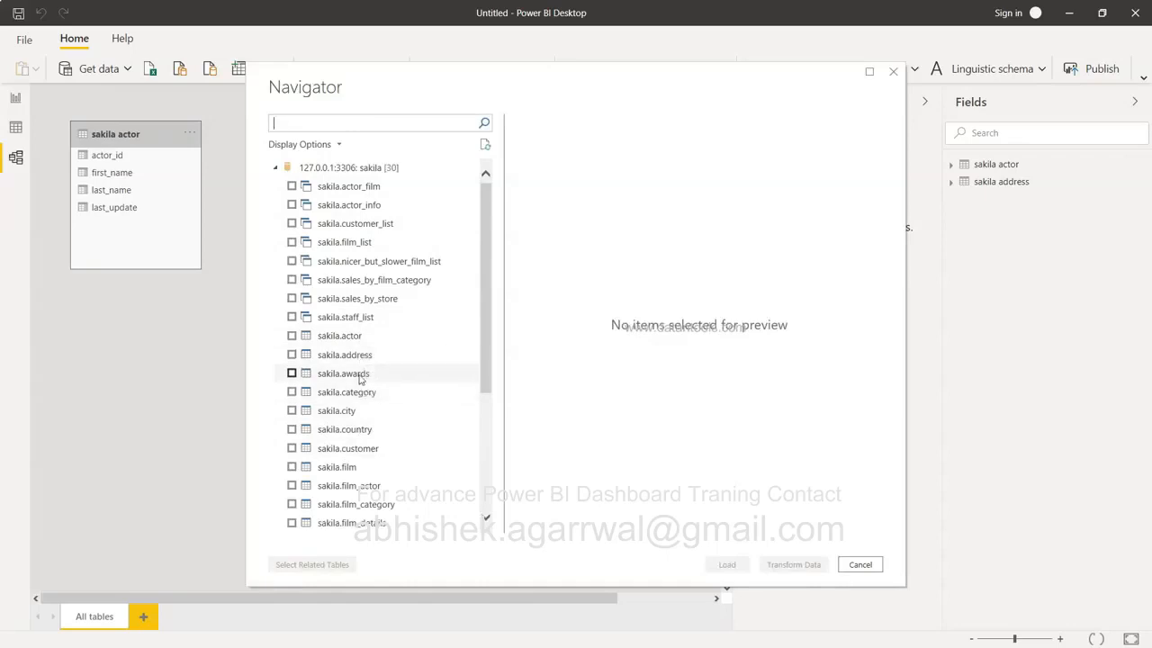
left_click(360, 378)
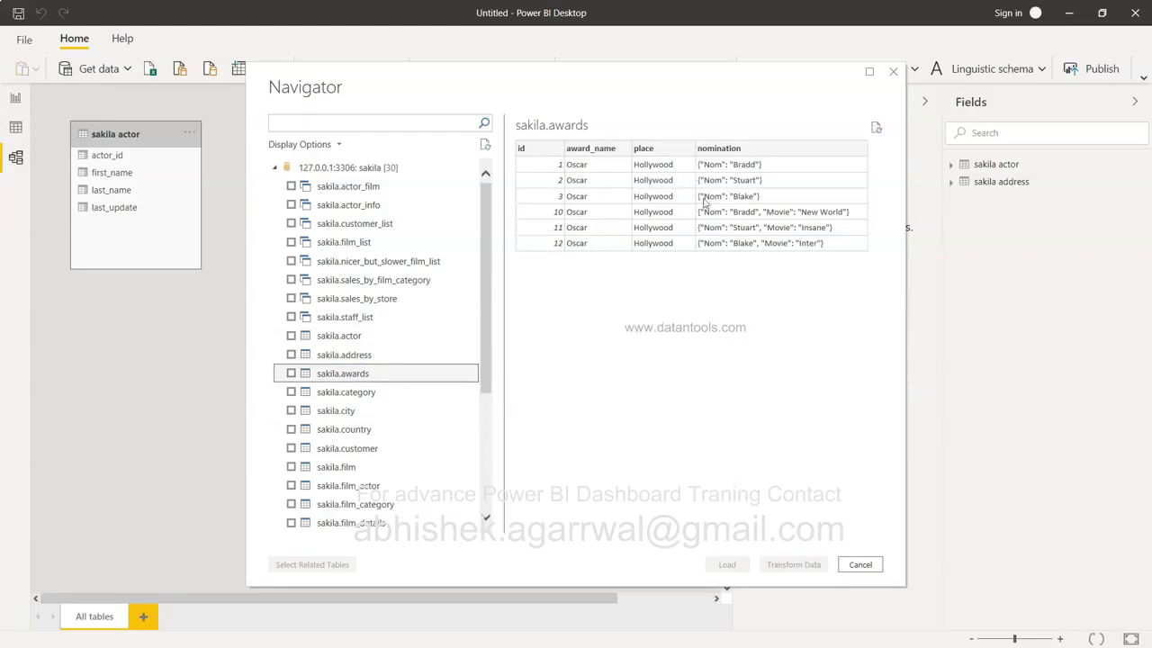
scroll(448, 411, "down", 2)
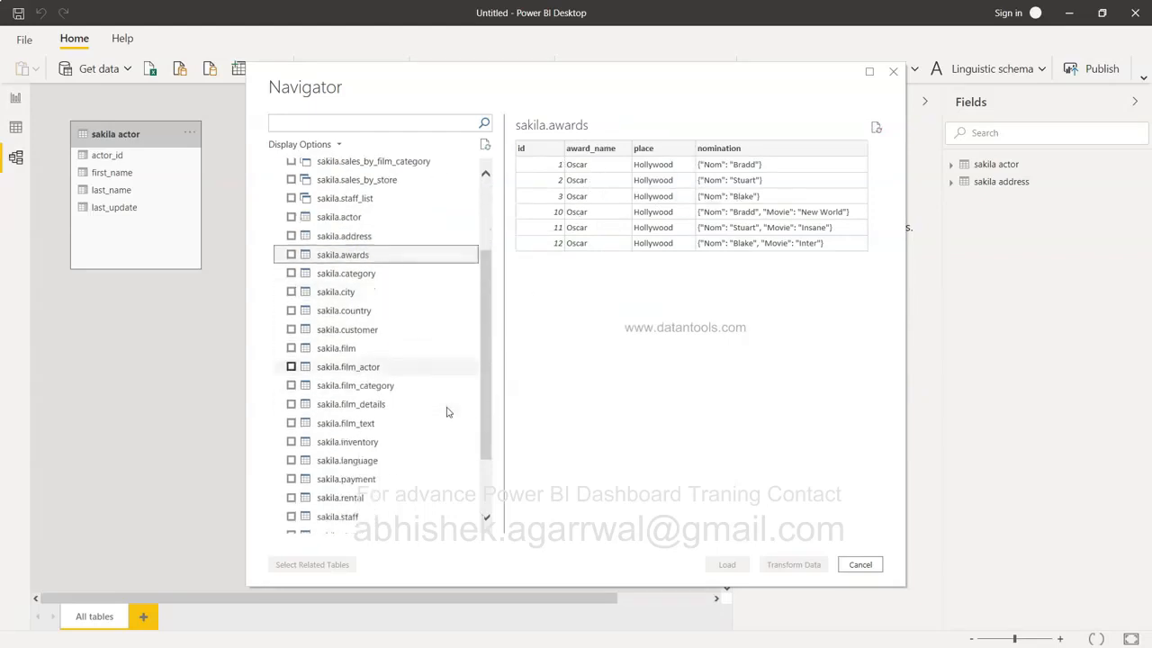
left_click(398, 343)
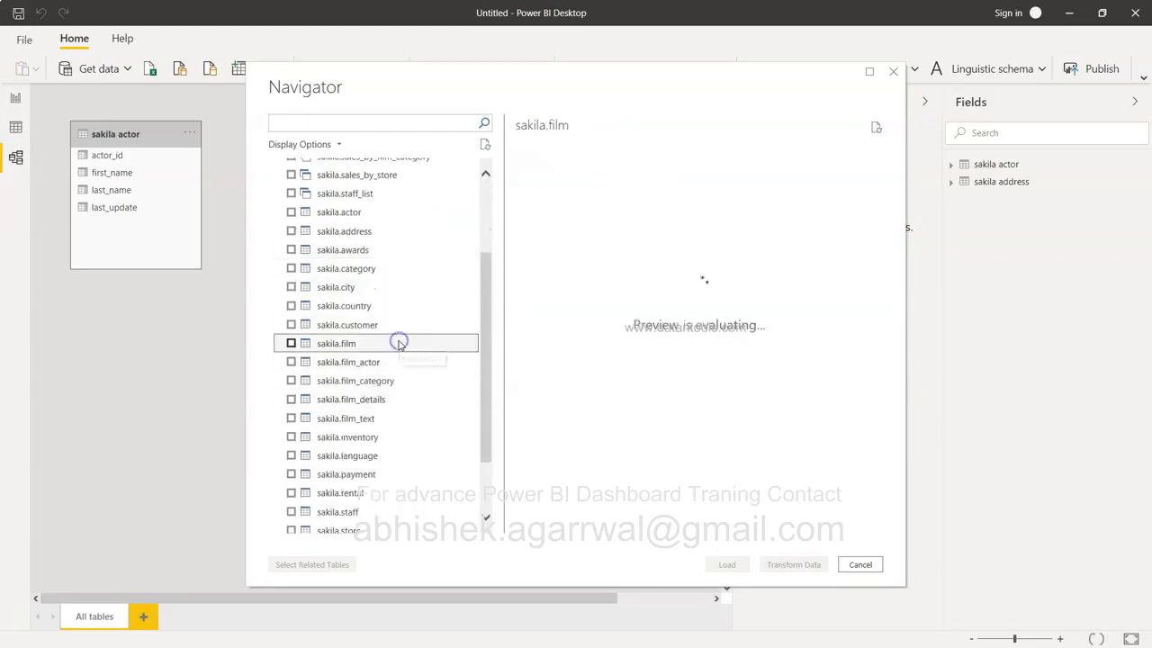
left_click(399, 361)
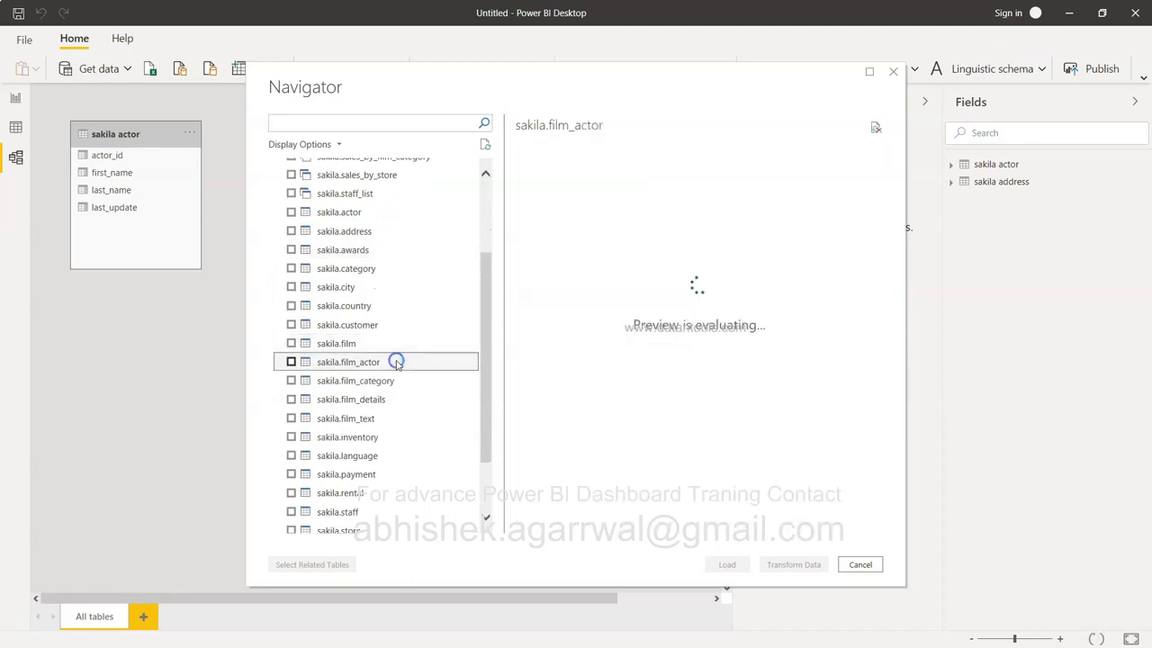
left_click(291, 363)
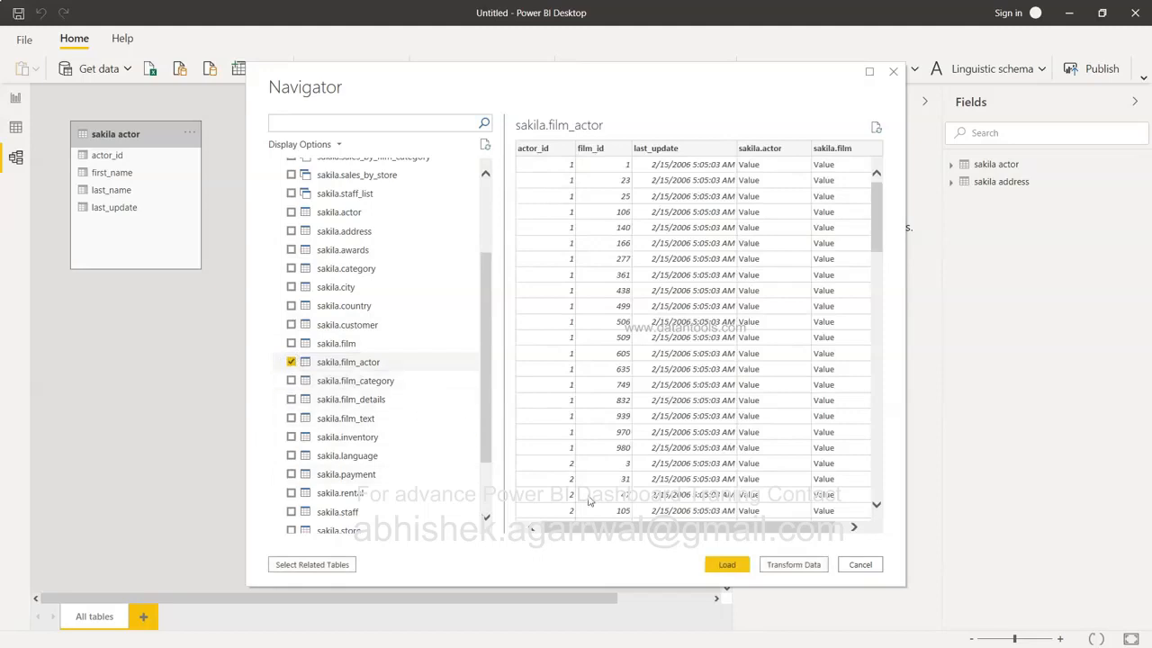
left_click(724, 564)
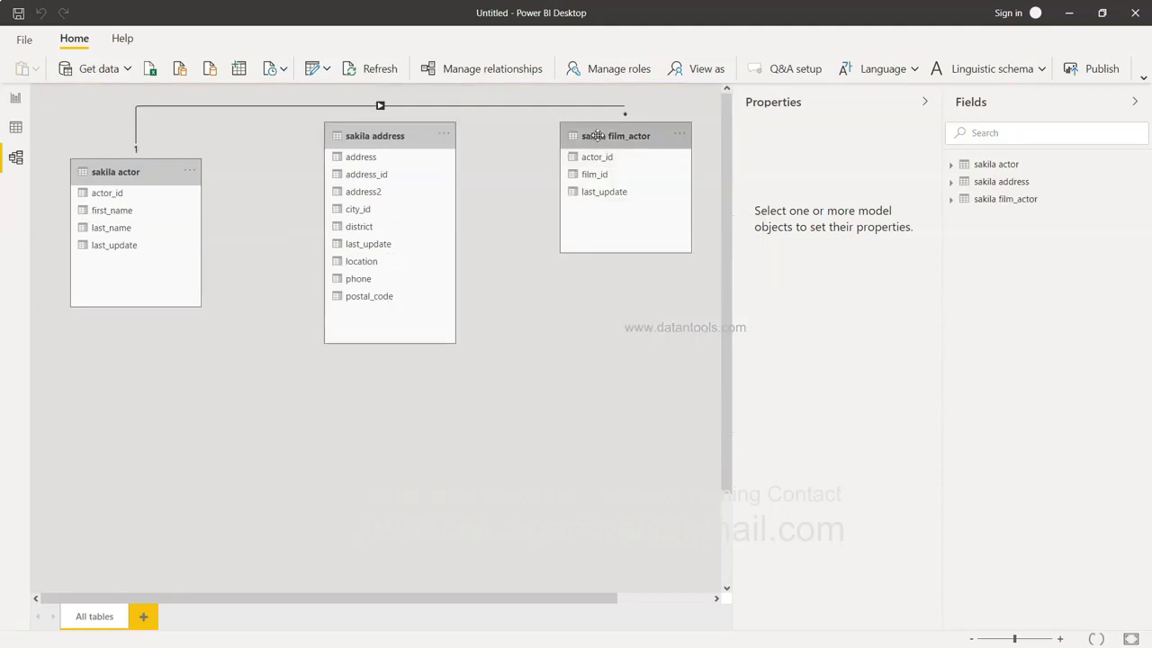
- Rearrange the model diagram so sakila film_actor sits beside sakila actor with sakila address moved aside, and select the relationship between the two actor tables
left_click_drag(406, 135, 620, 302)
left_click_drag(612, 131, 388, 209)
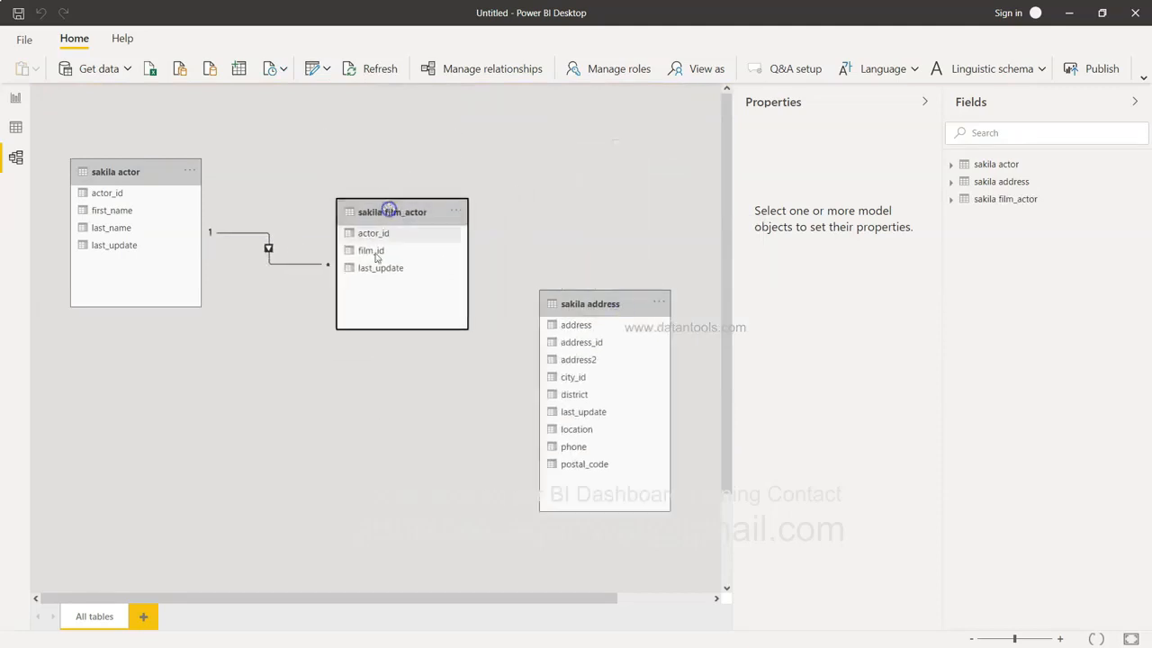
left_click(248, 238)
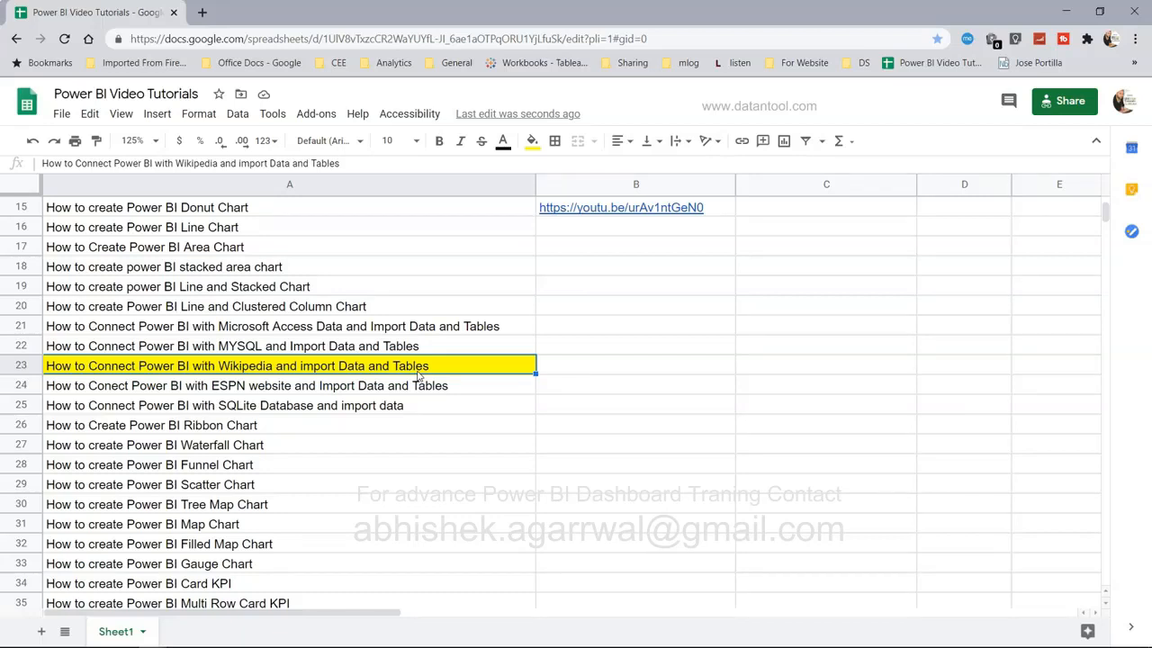
- Search the web for "NBA wikipedia" in a new browser tab and open the National Basketball Association article on Wikipedia
left_click(201, 12)
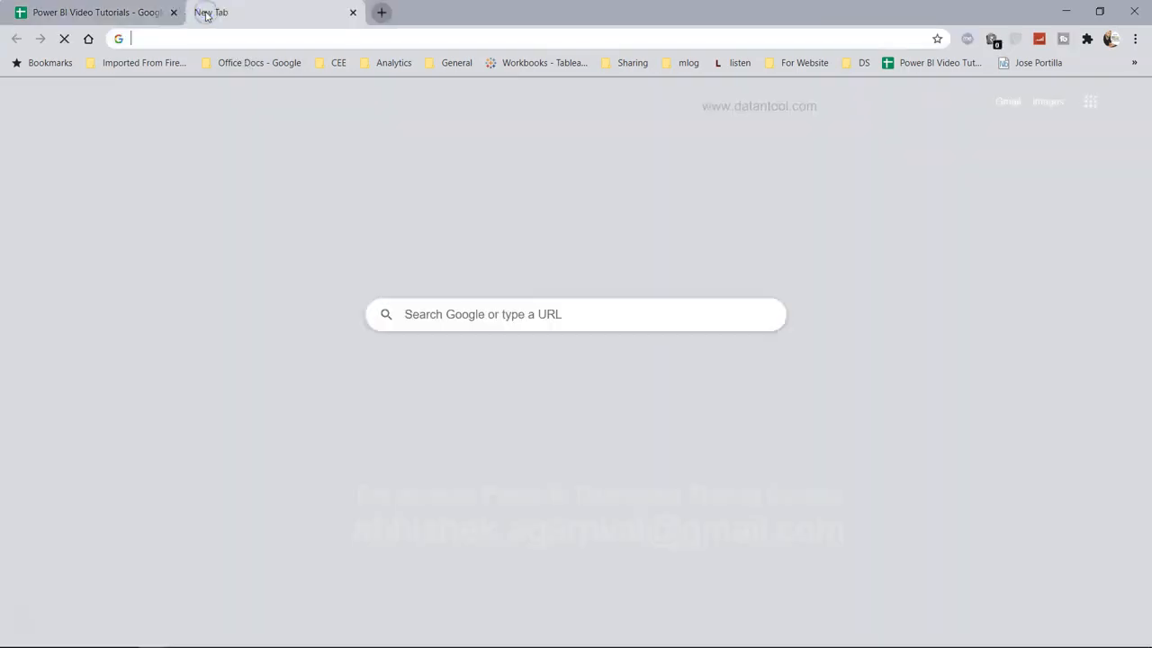
type("NA")
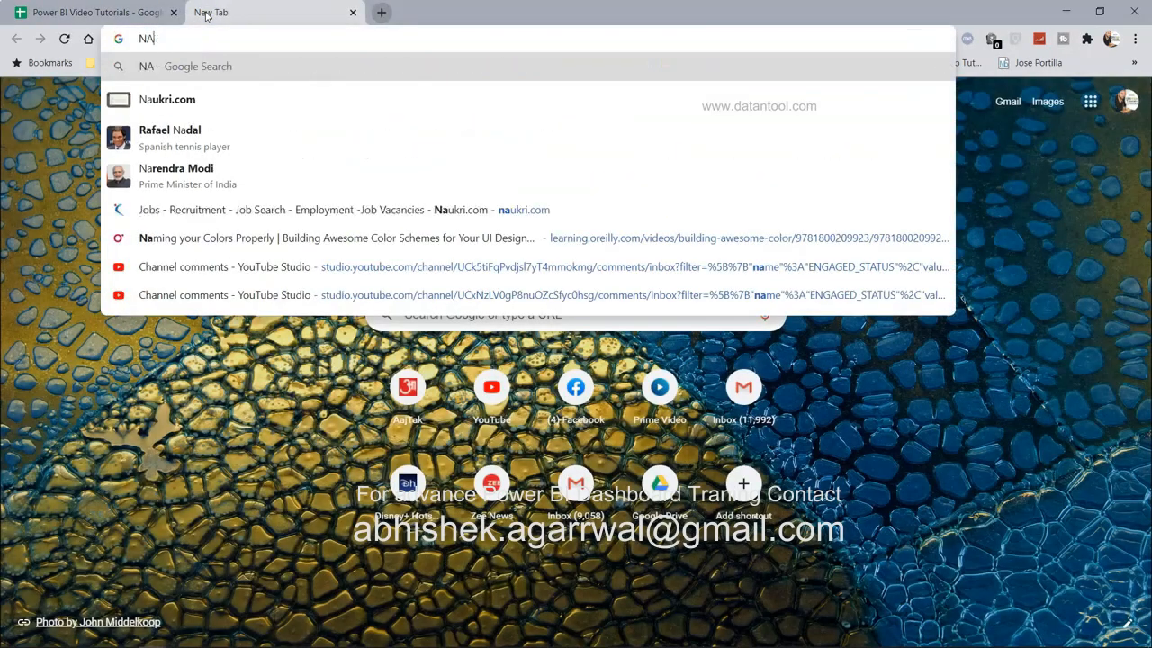
key("BackSpace")
type("BA")
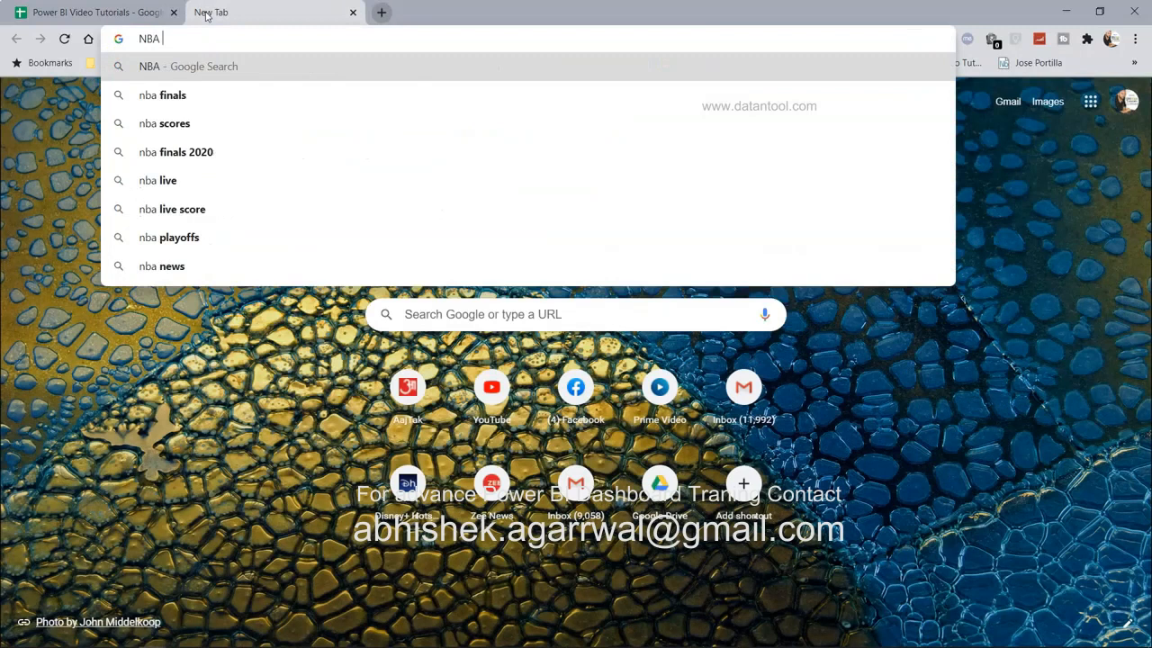
type(" wikid")
key("BackSpace")
type("pedia")
key("Return")
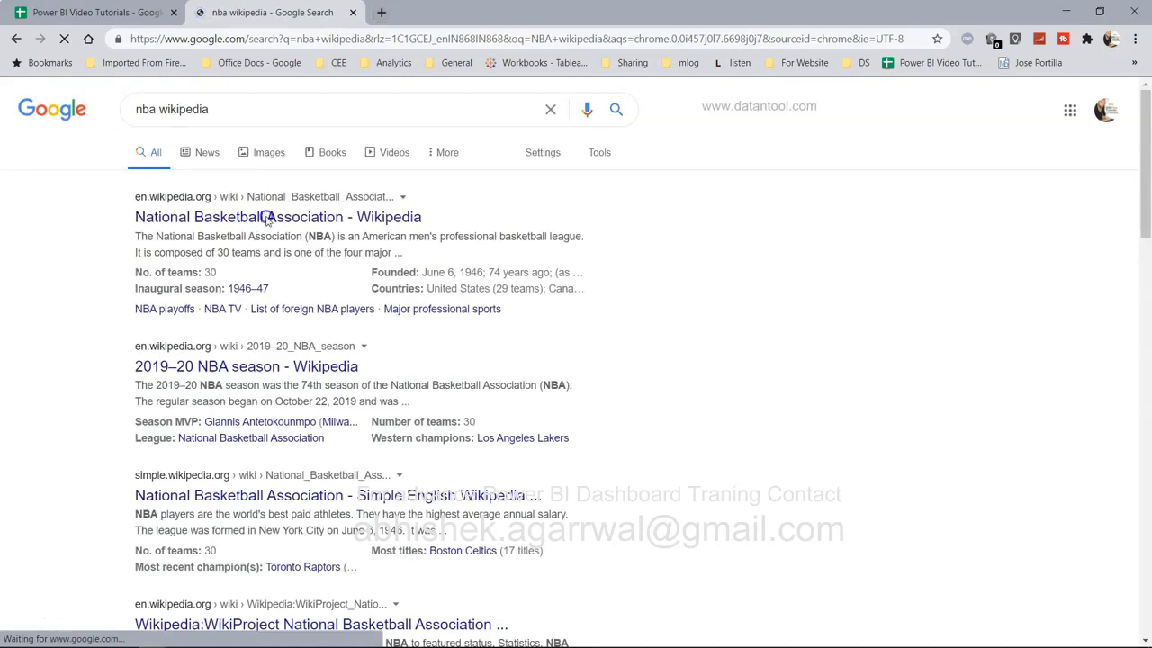
left_click(267, 218)
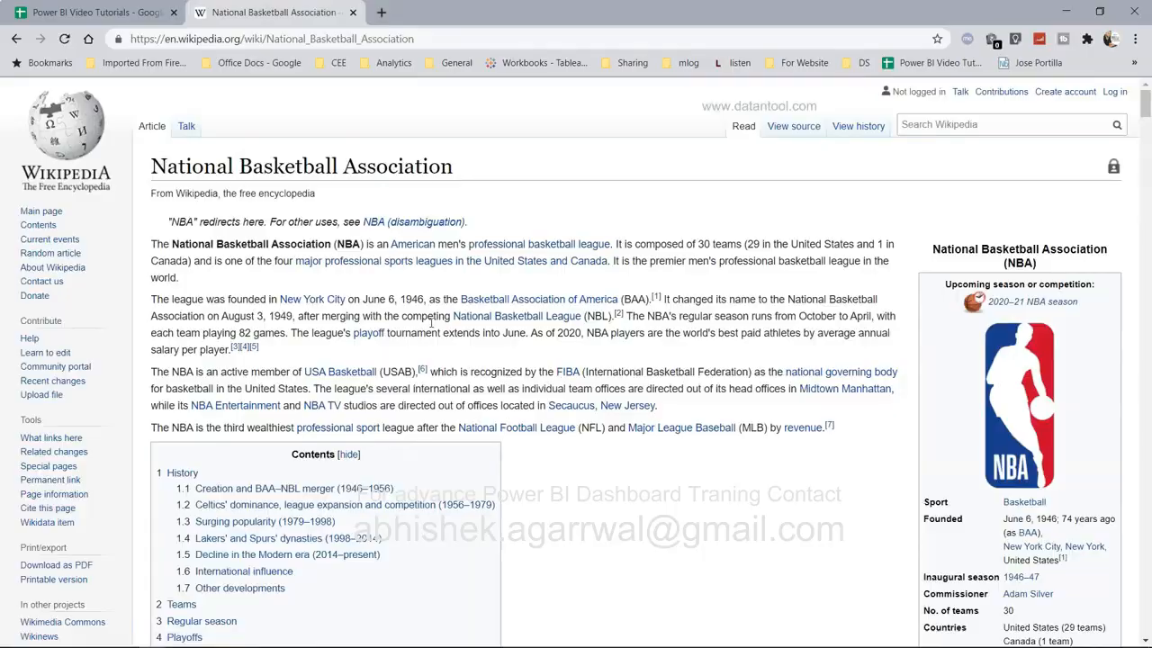
- Examine the article's table of teams by division and its Championships table as candidates for import
scroll(431, 322, "down", 15)
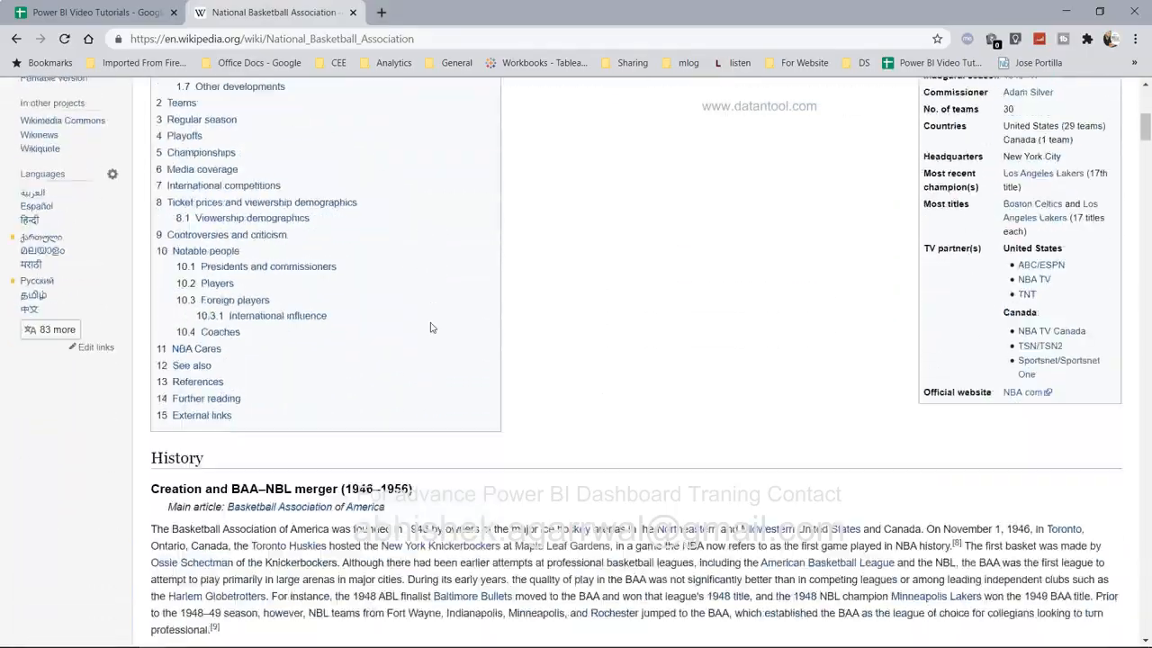
scroll(431, 322, "down", 20)
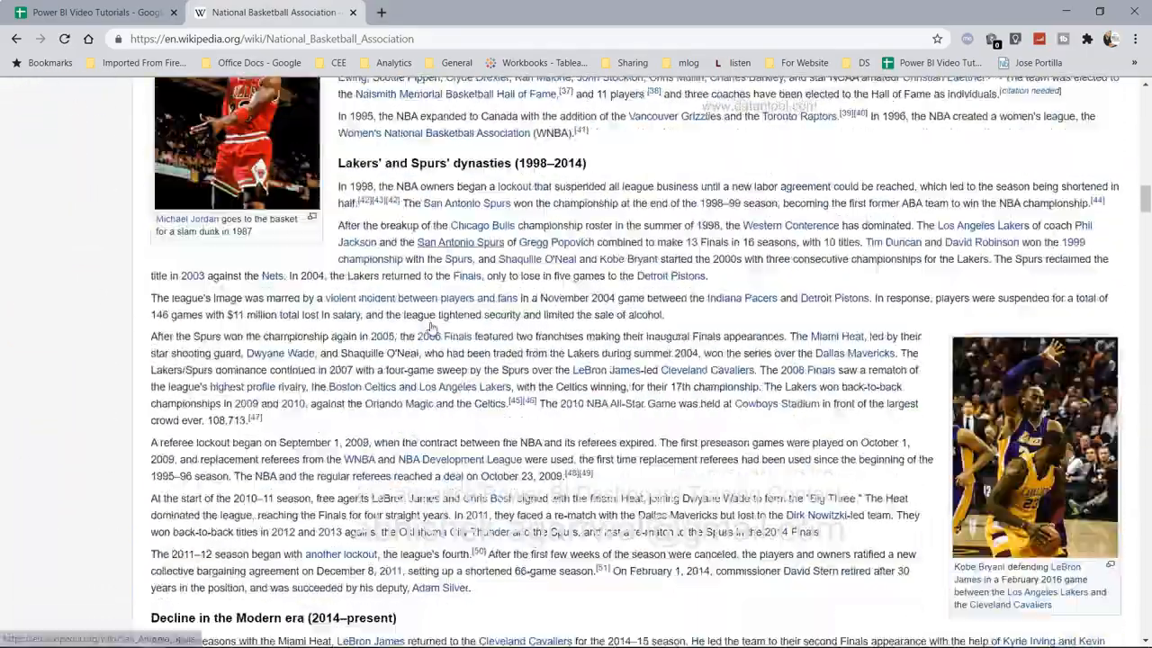
scroll(432, 326, "down", 20)
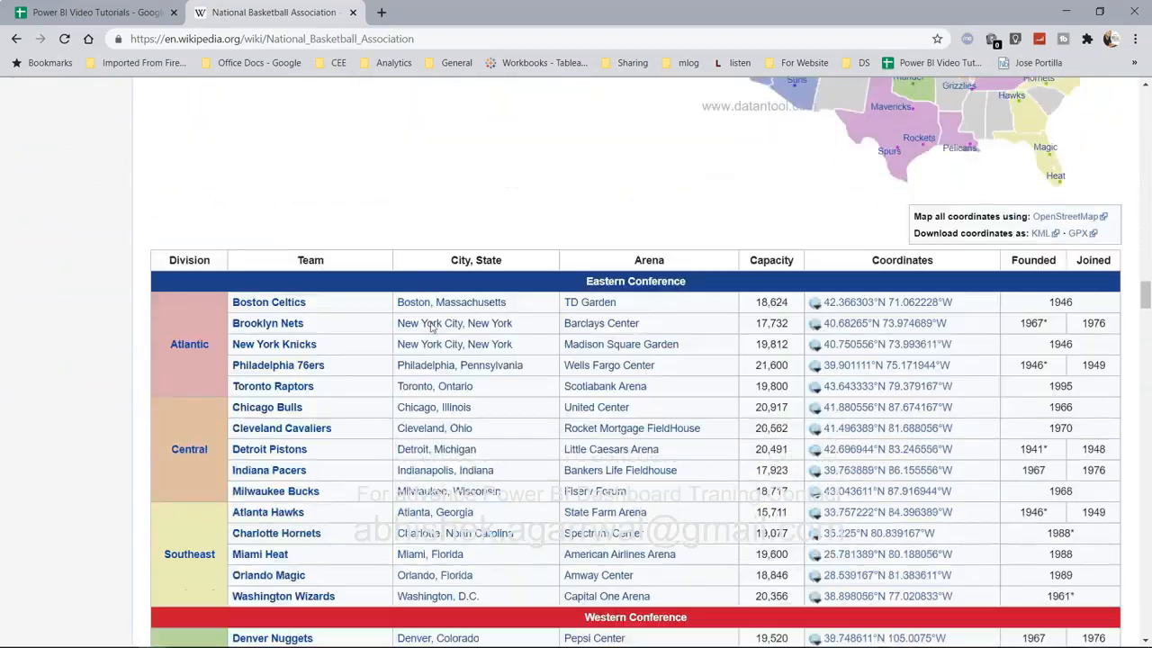
scroll(432, 327, "down", 1)
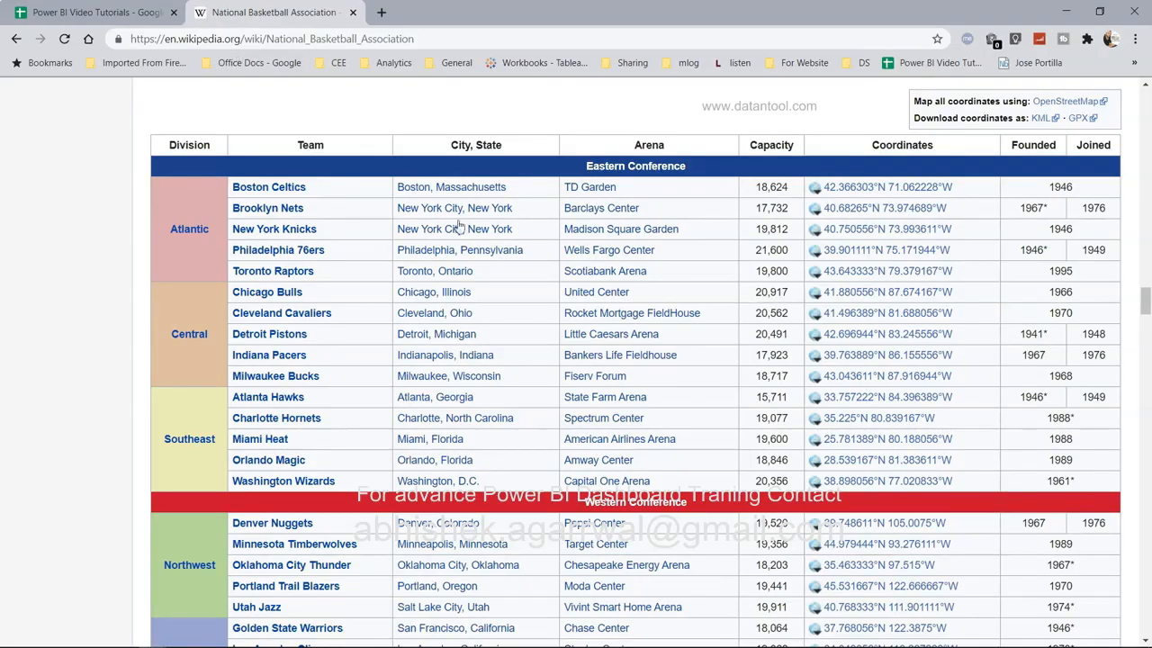
scroll(471, 238, "down", 4)
scroll(472, 238, "down", 20)
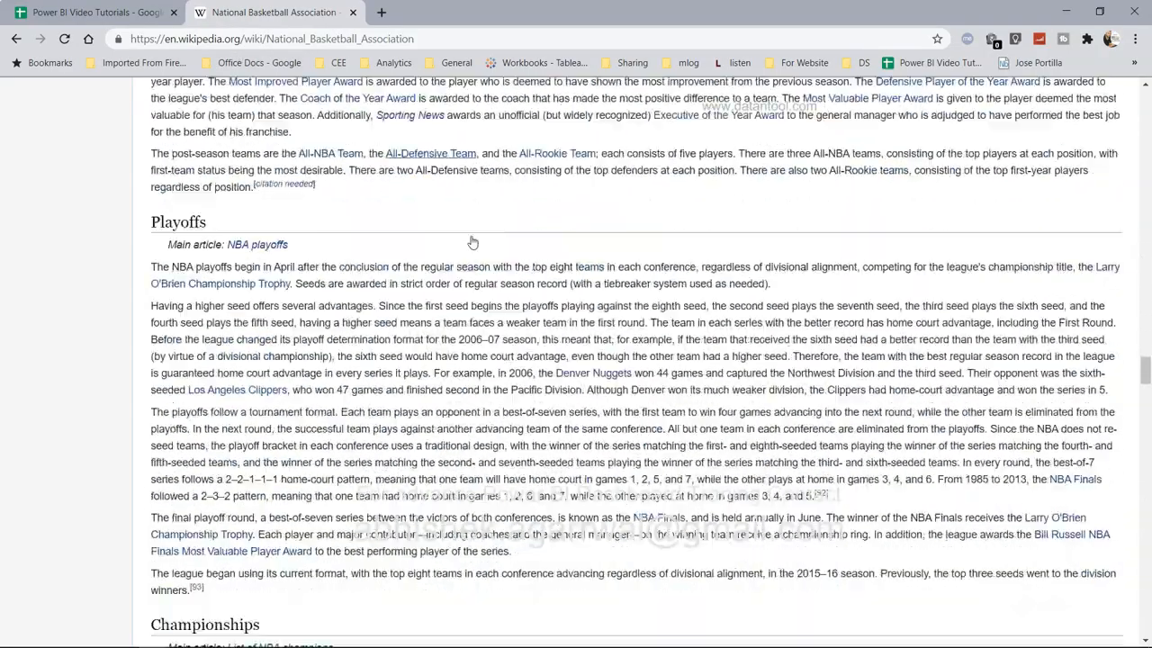
scroll(475, 240, "up", 1)
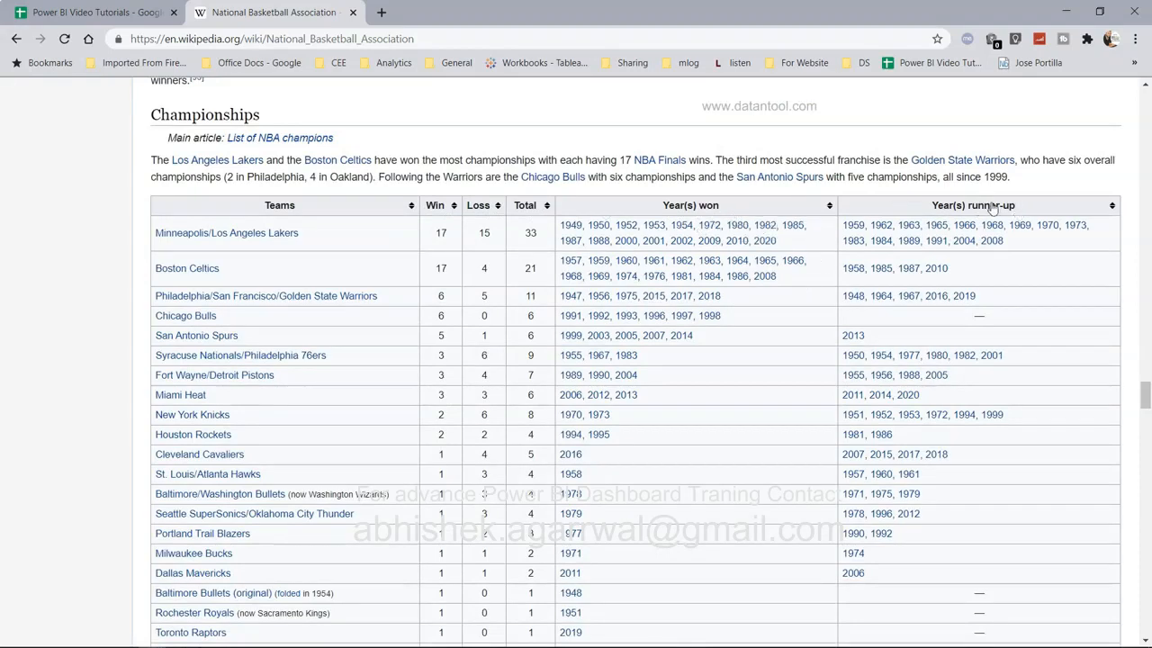
scroll(1031, 244, "down", 6)
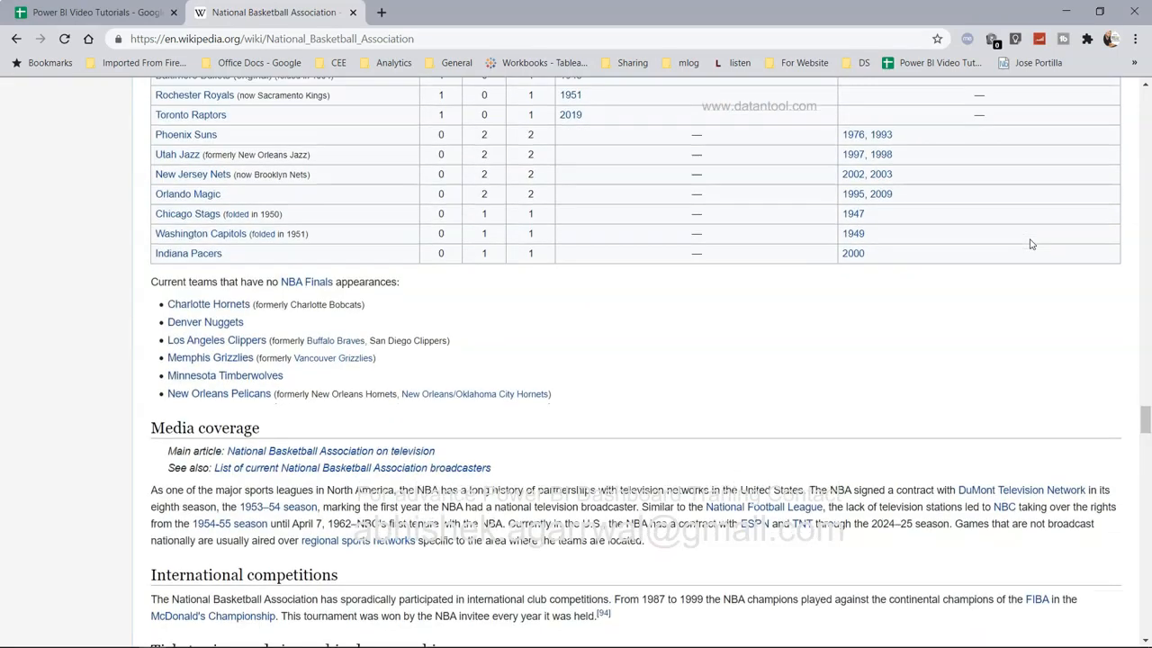
scroll(1031, 243, "up", 8)
scroll(1031, 243, "up", 1)
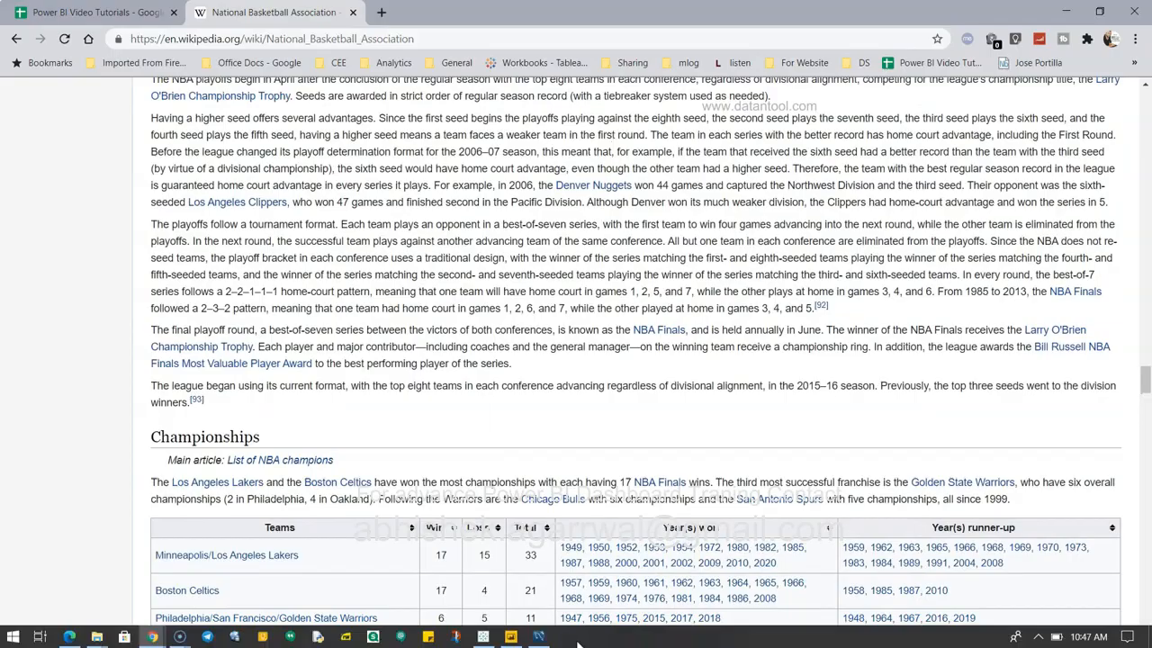
- Switch to Power BI Desktop and start a new connection to a Web data source
left_click(510, 637)
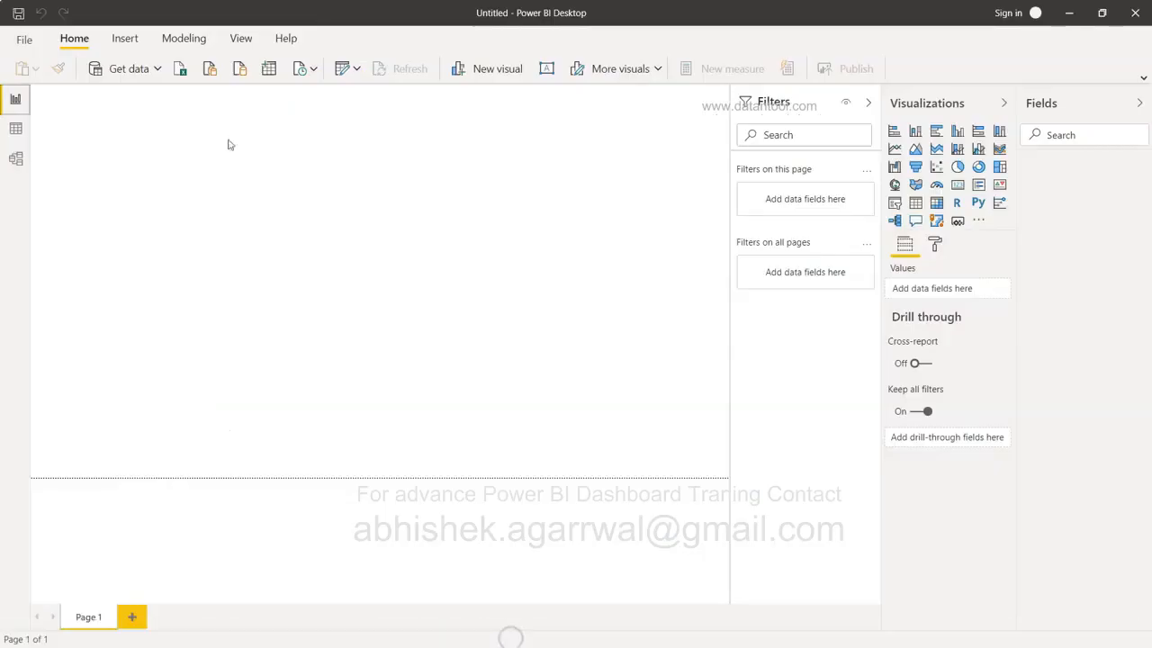
left_click(157, 71)
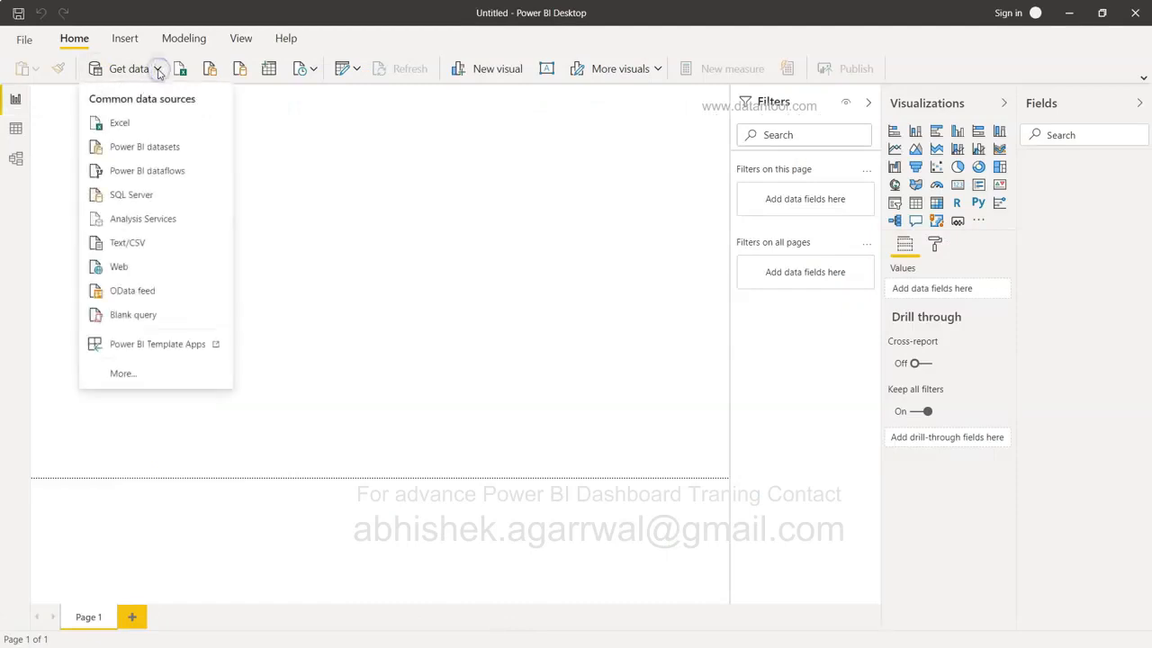
left_click(158, 268)
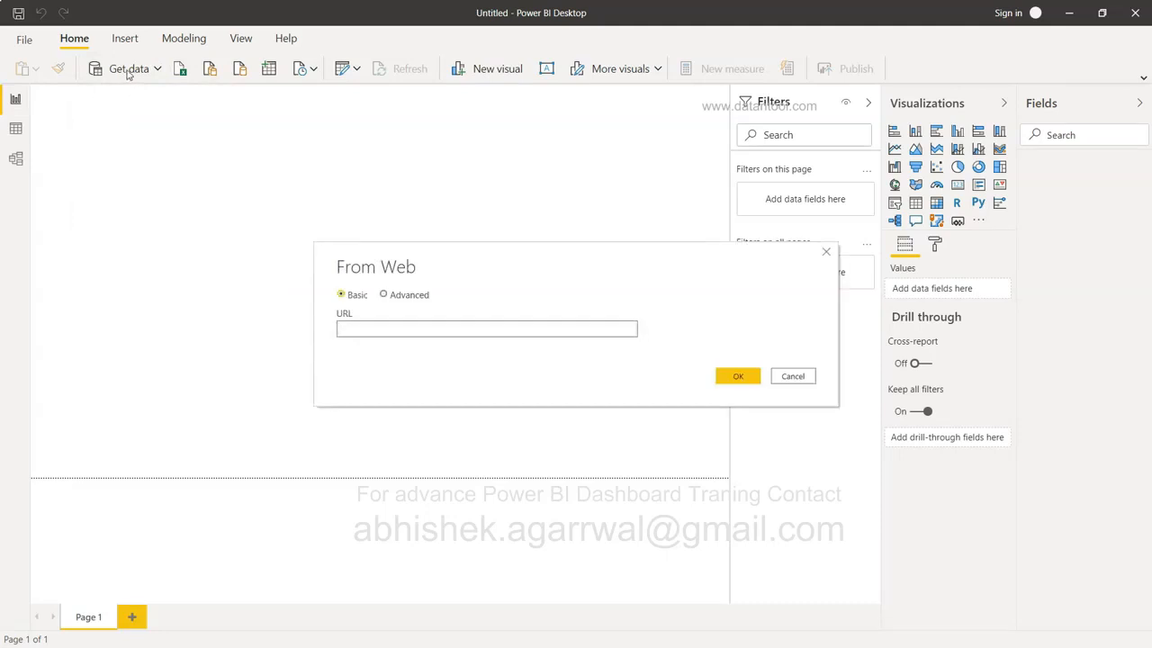
key("alt+Tab")
left_click(433, 40)
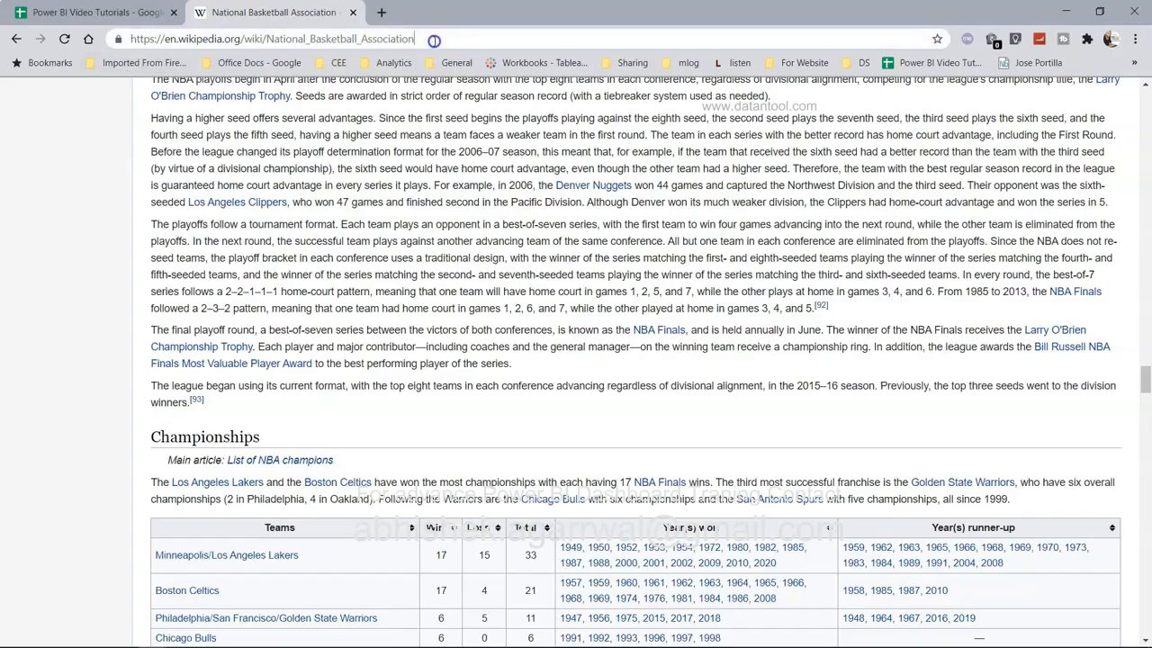
left_click(433, 40)
key("ctrl+c")
key("alt+Tab")
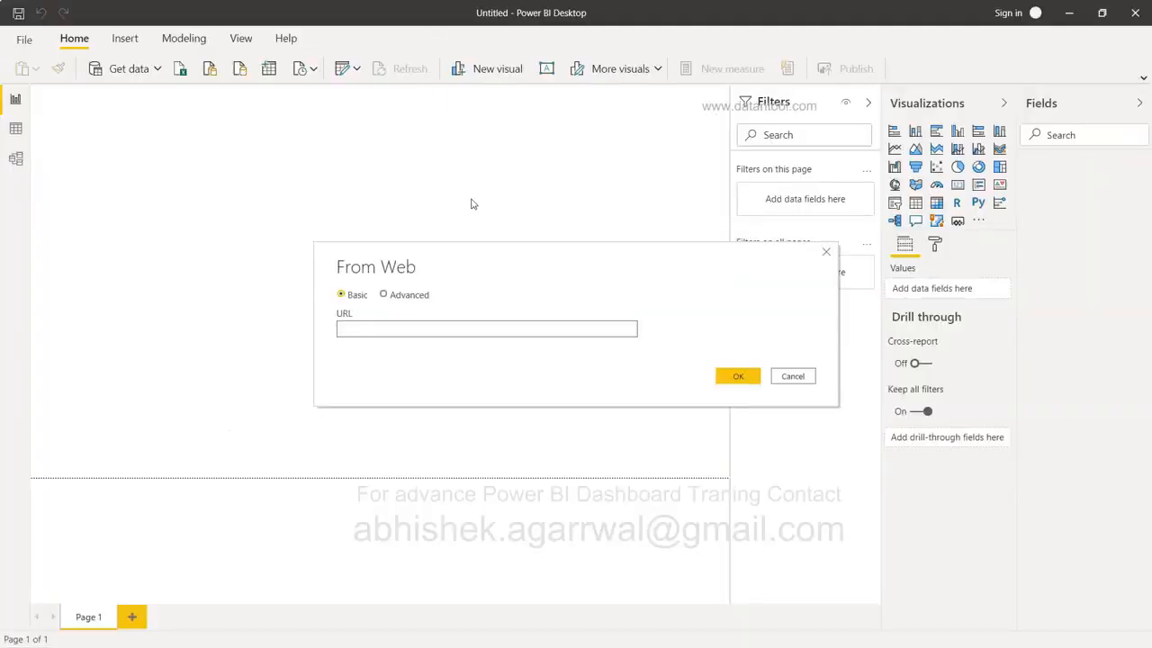
key("ctrl+v")
left_click(747, 383)
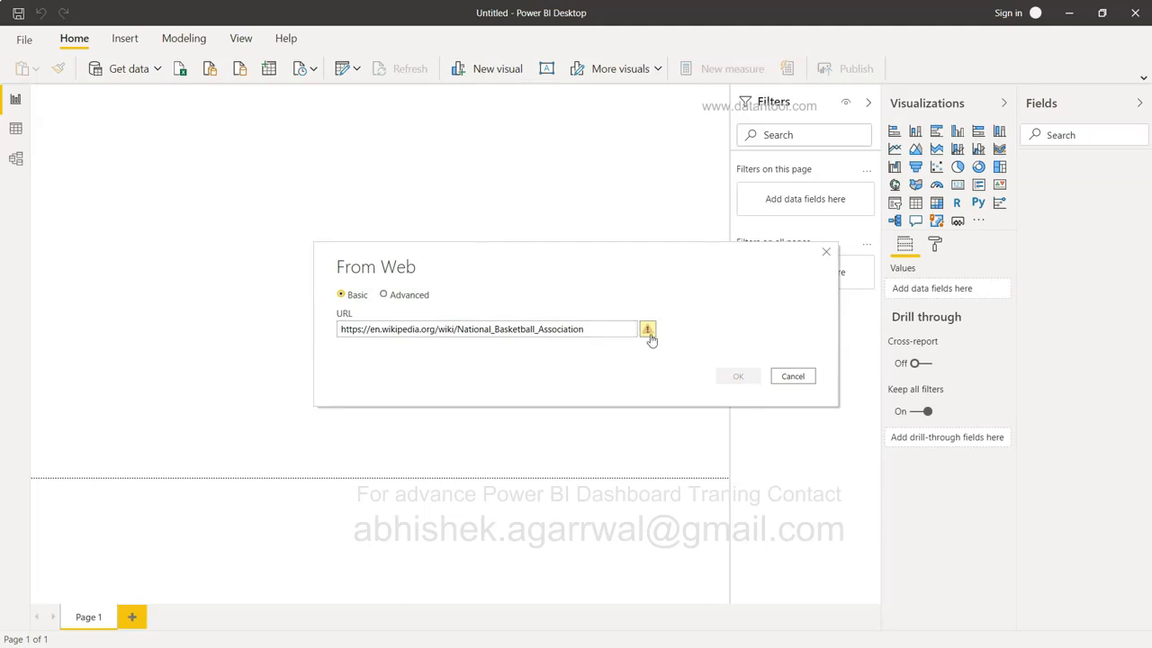
mouse_move(650, 339)
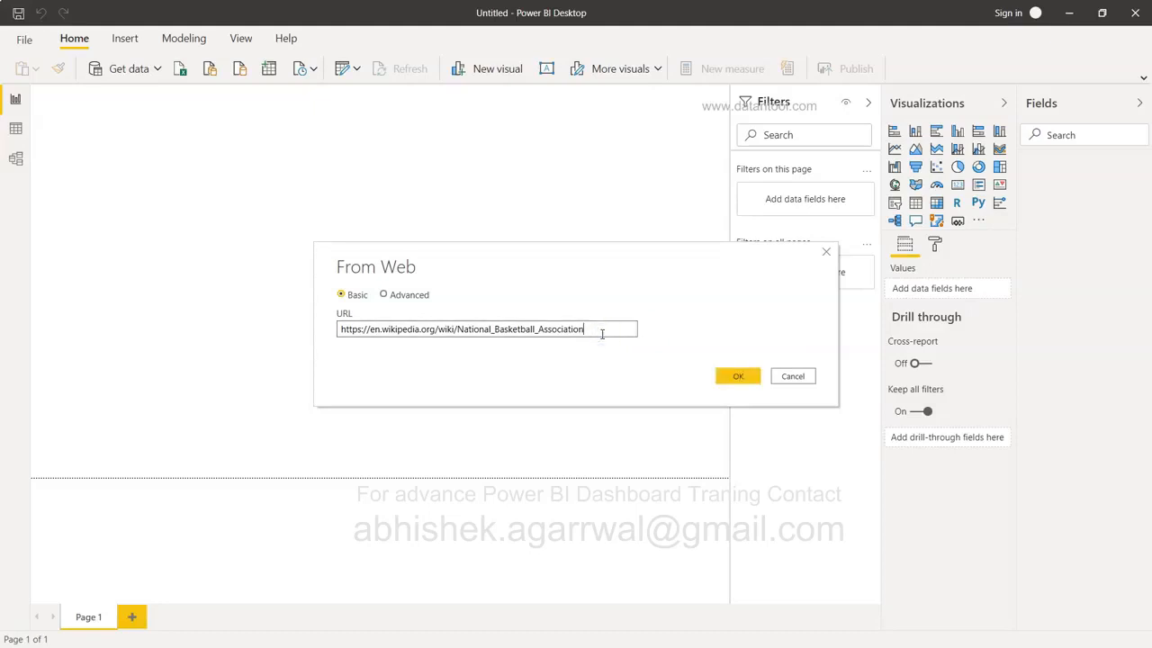
left_click(736, 376)
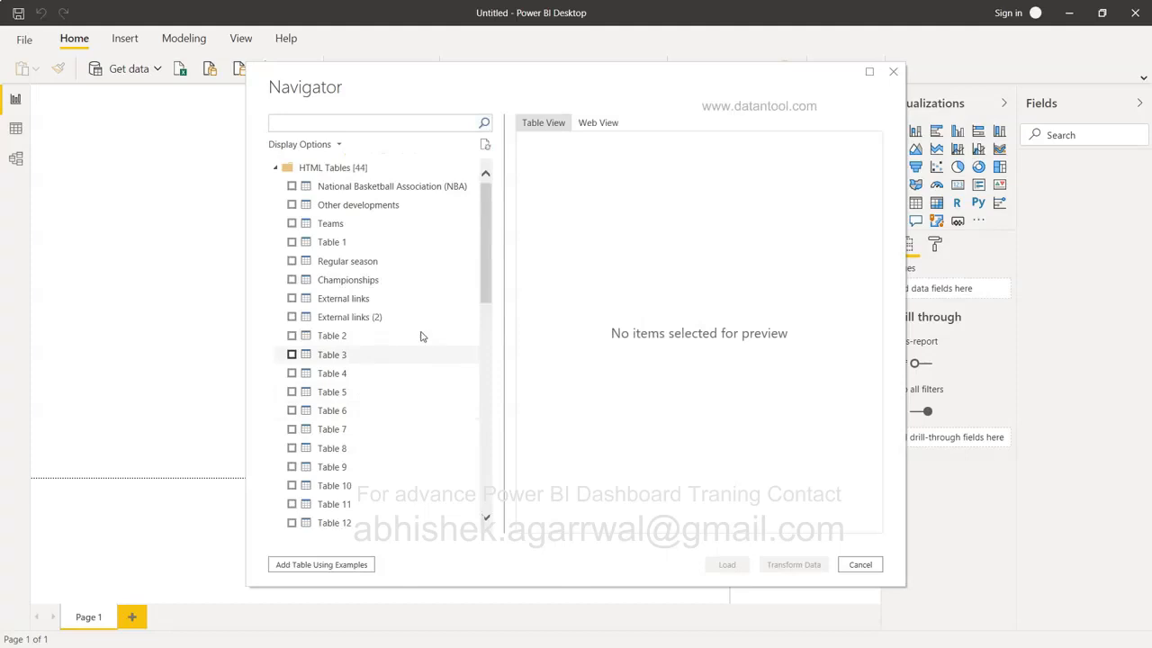
- Preview the Championships table among the article's HTML tables and examine all its columns through Year(s) runner-up
left_click(378, 286)
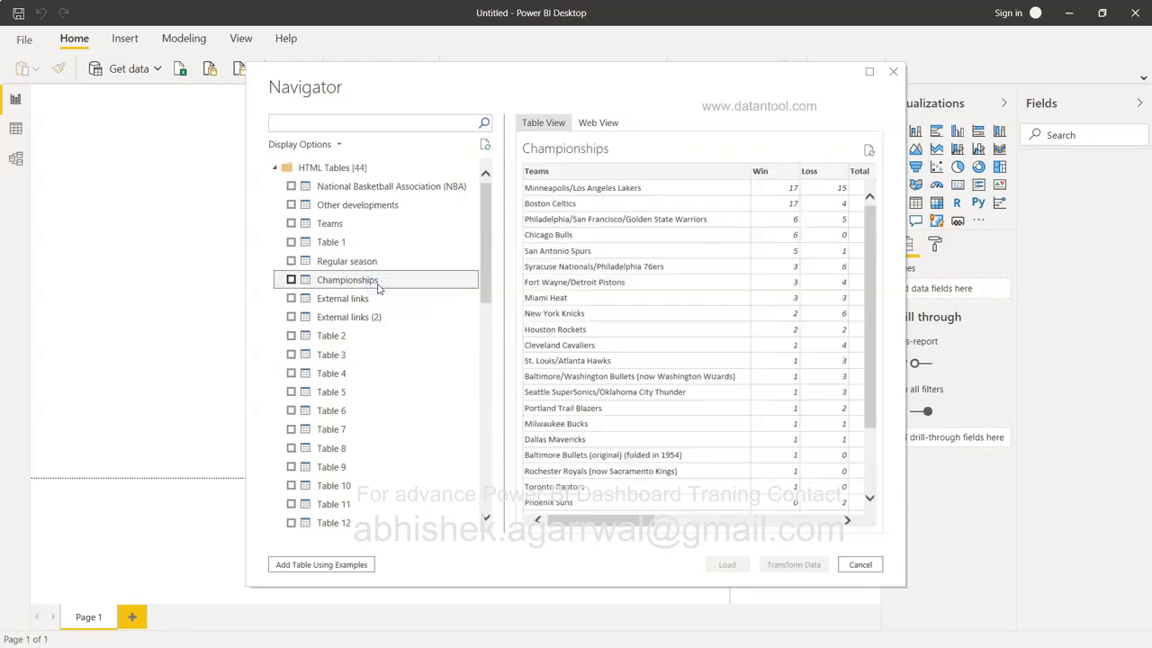
scroll(715, 333, "right", 1)
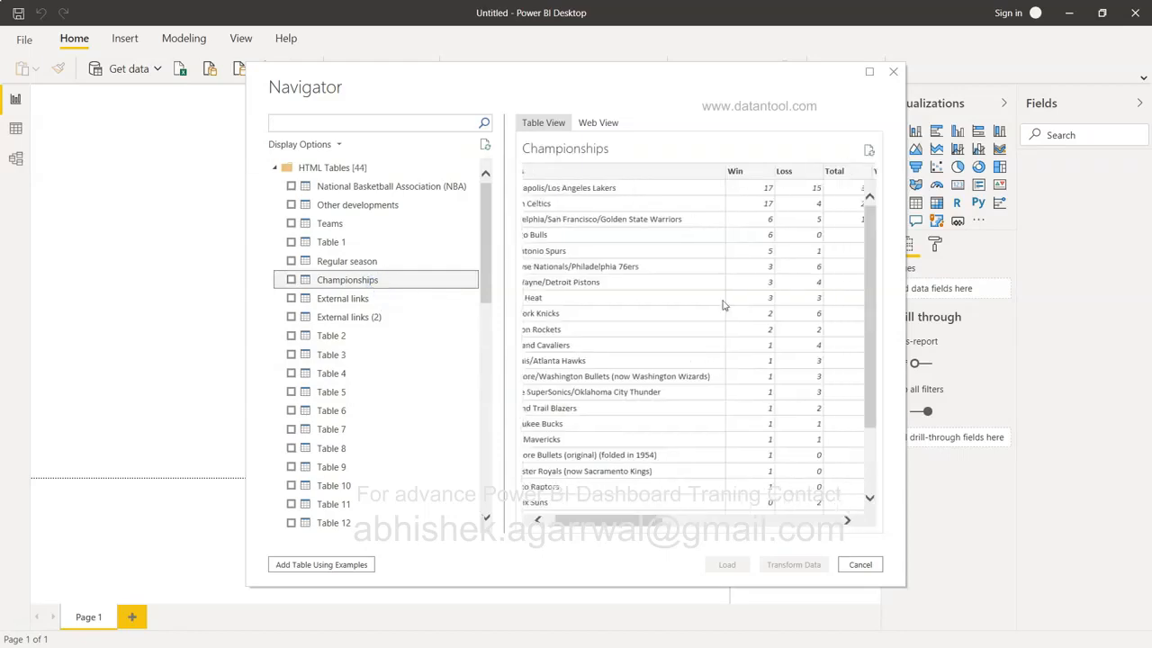
scroll(805, 207, "right", 5)
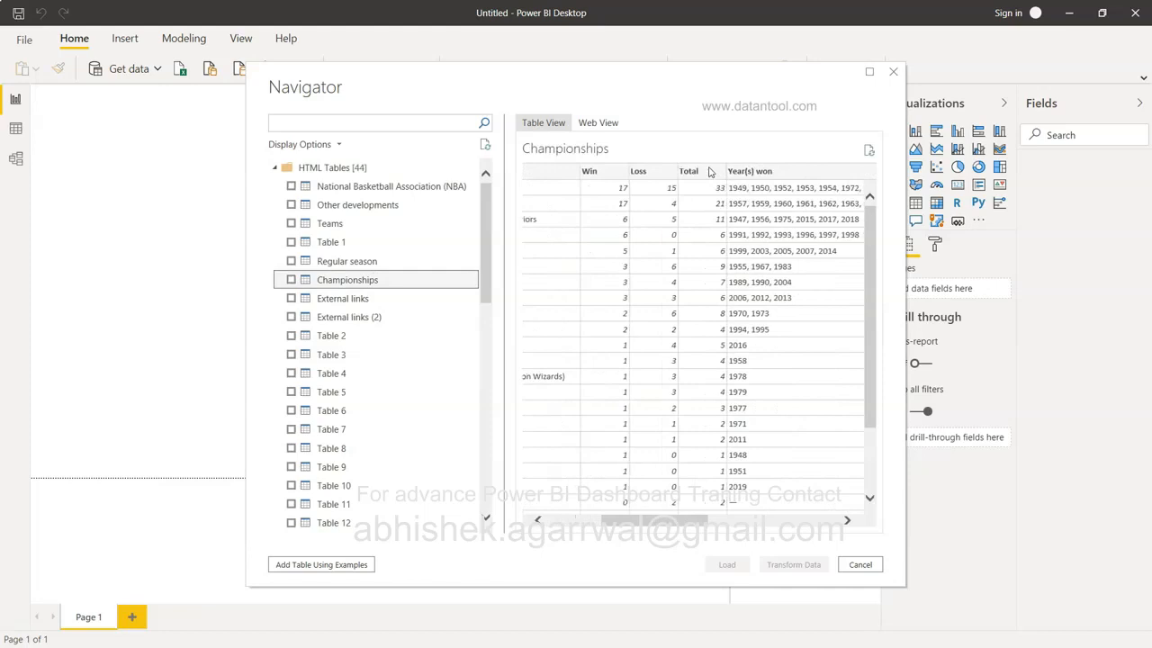
scroll(709, 254, "right", 10)
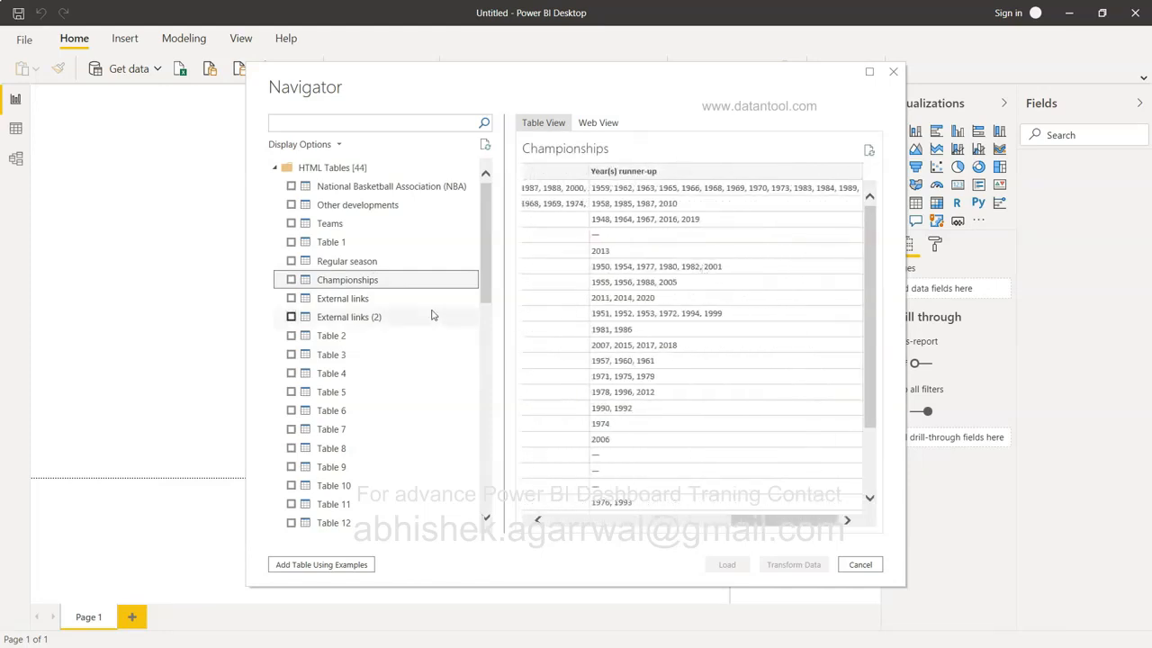
- Preview the Regular season table and Table 1, examining all columns of Table 1
left_click(406, 261)
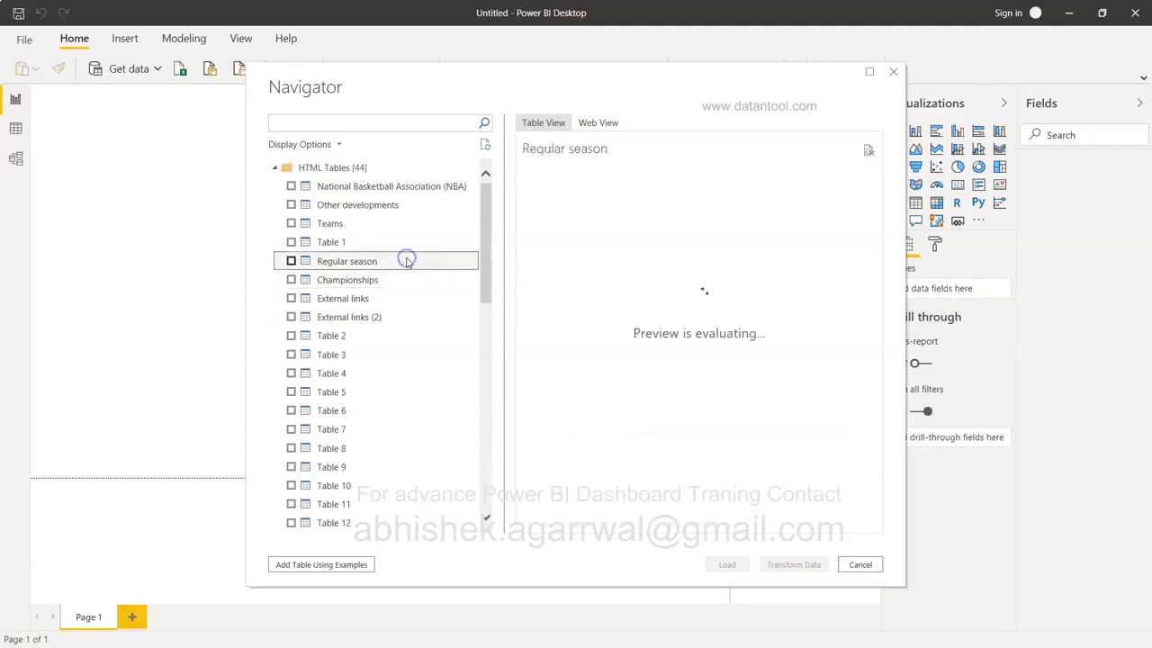
left_click(400, 242)
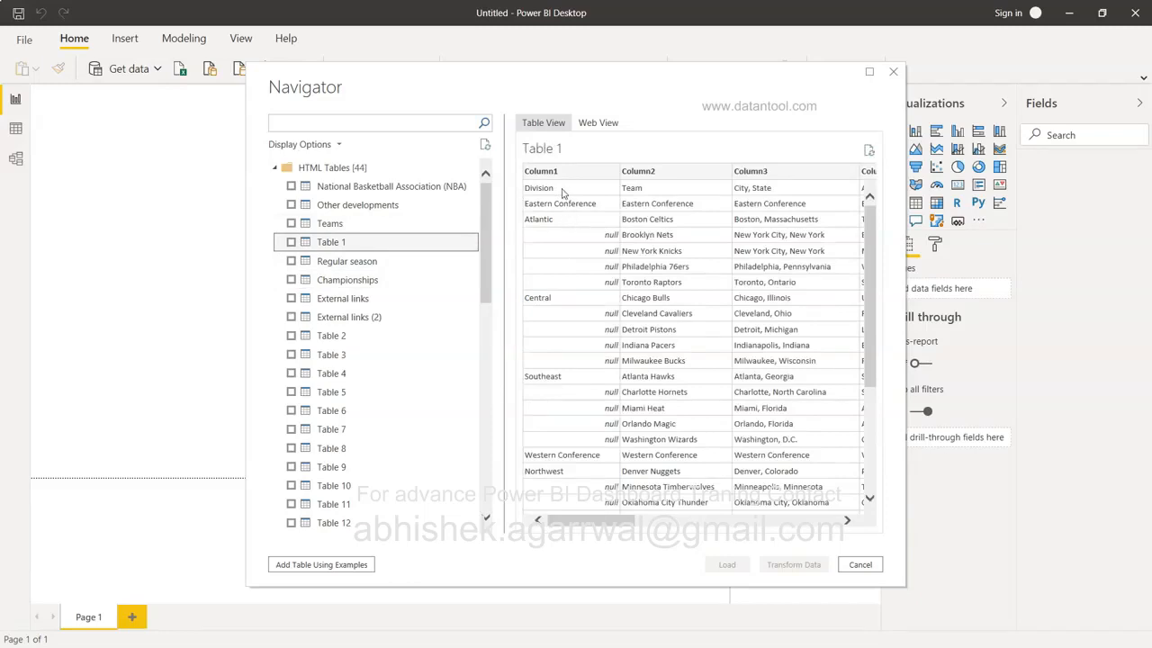
scroll(730, 365, "right", 2)
scroll(730, 364, "right", 4)
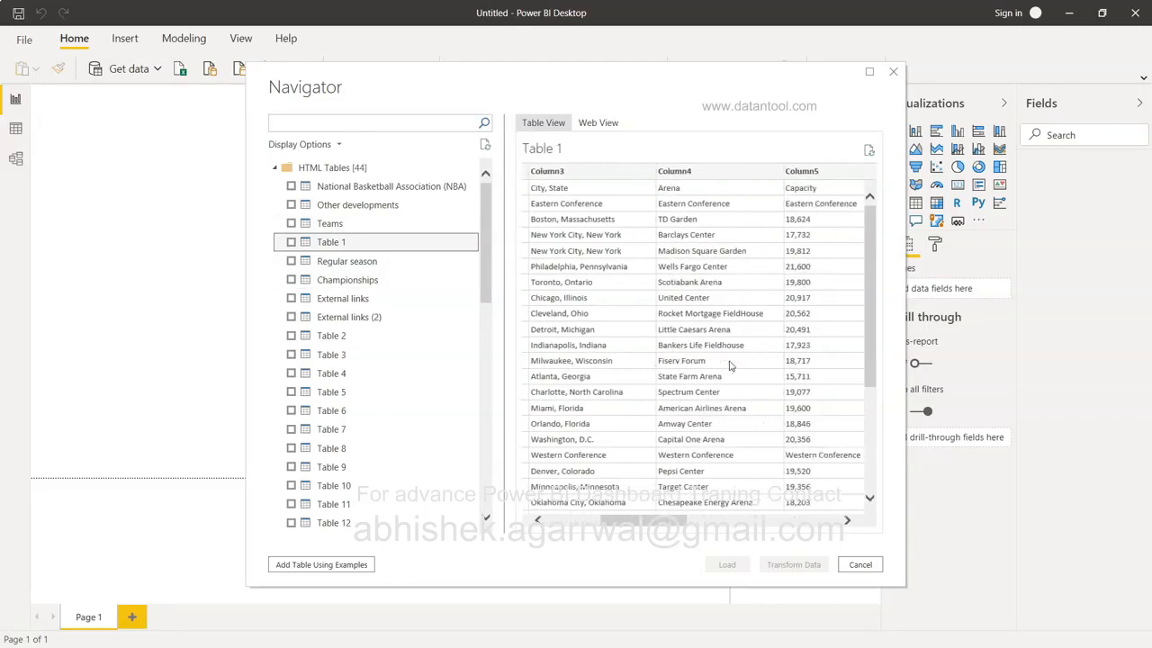
scroll(731, 364, "right", 4)
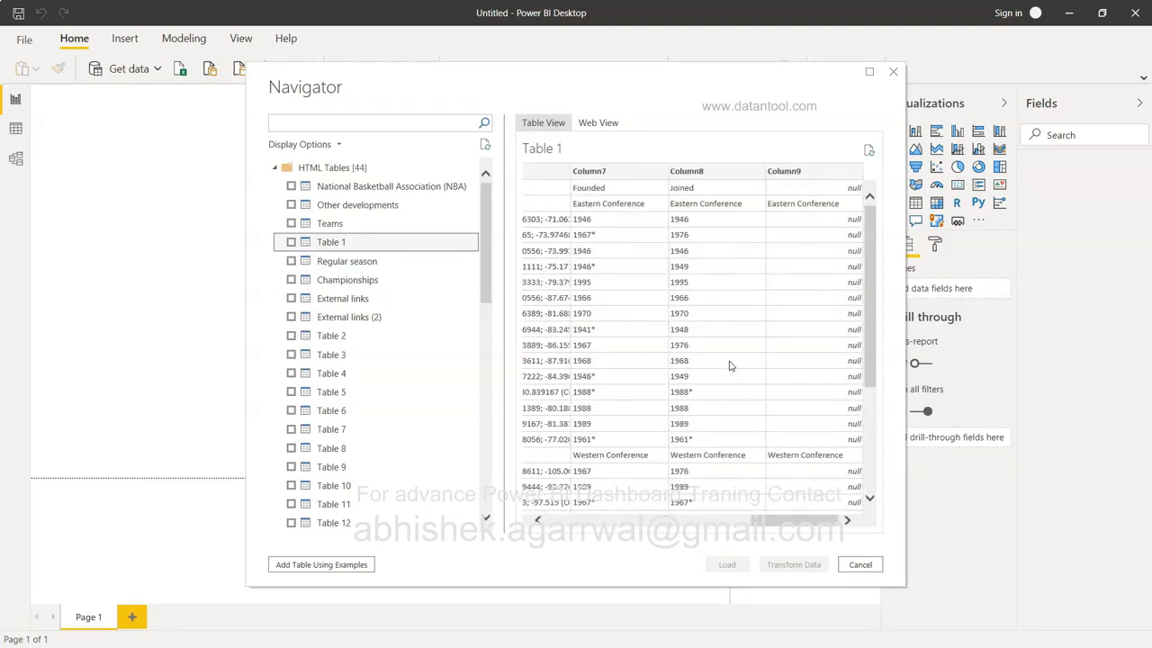
scroll(731, 364, "left", 10)
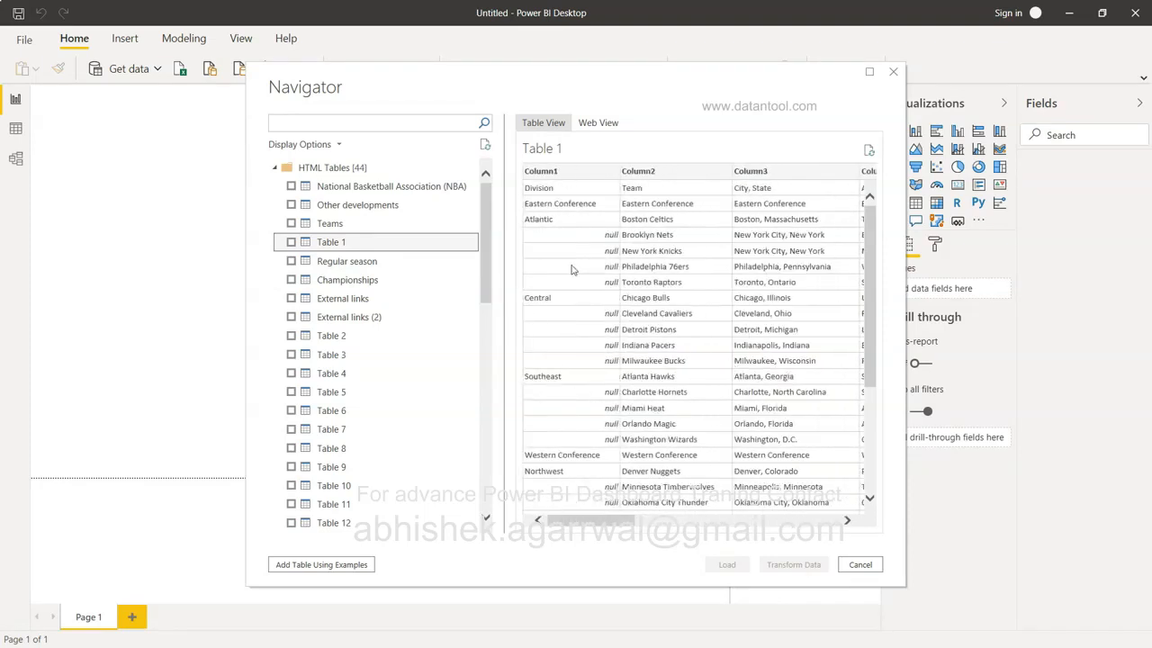
- Preview the Teams, Other developments and National Basketball Association (NBA) tables in the Navigator
left_click(399, 224)
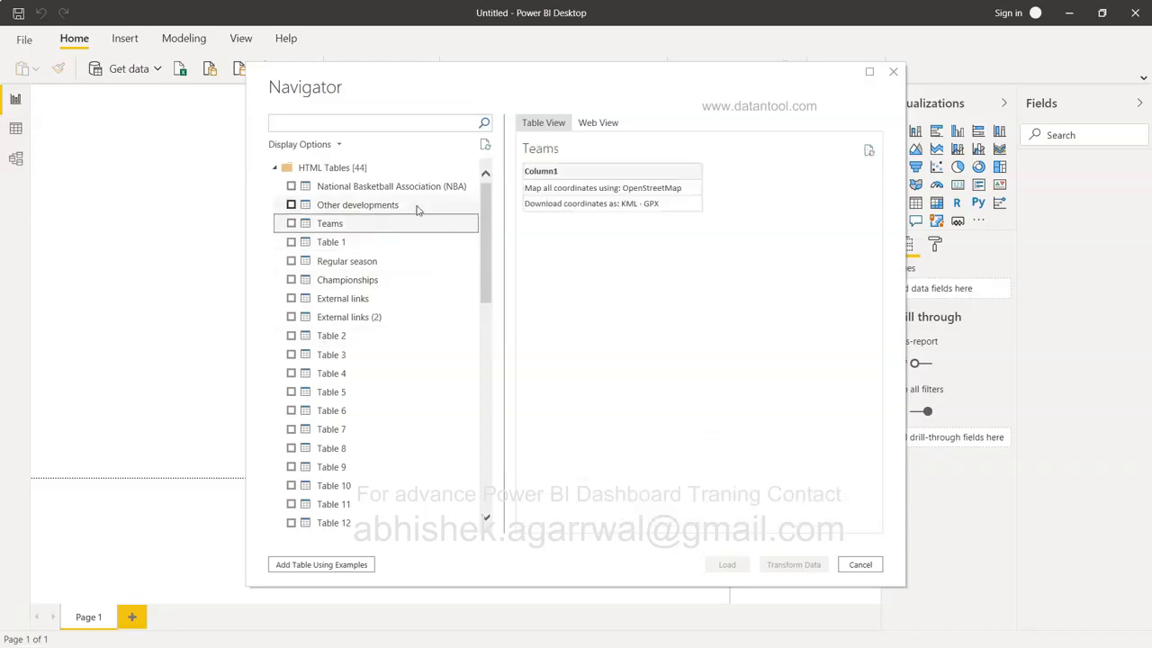
left_click(416, 205)
left_click(428, 188)
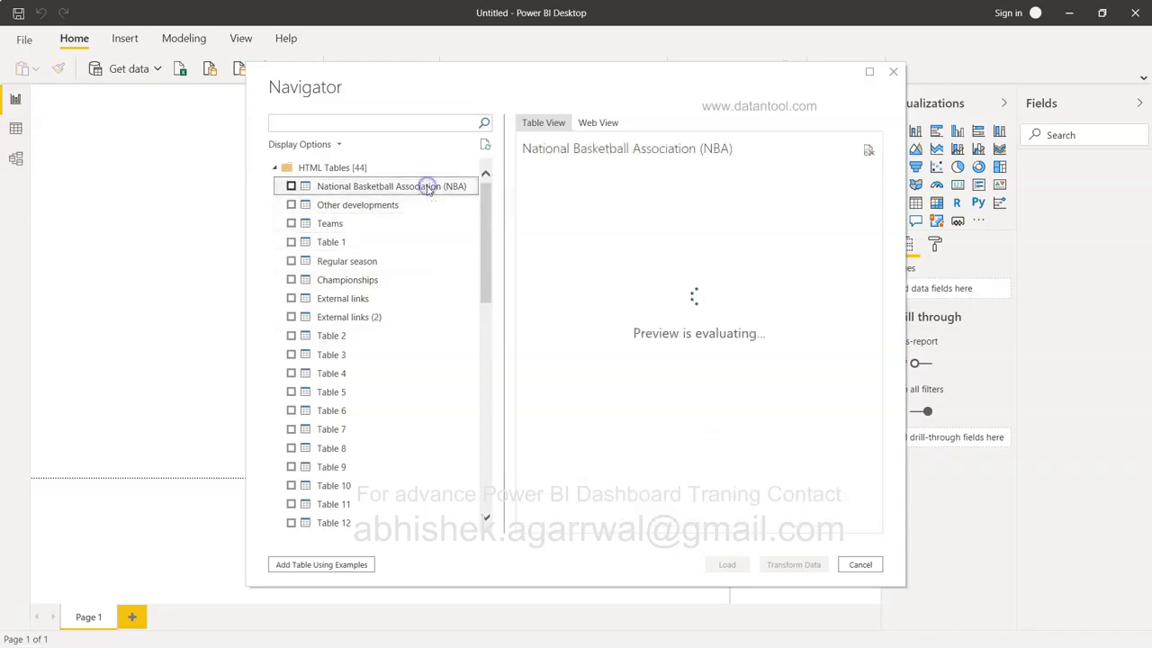
- Choose the Championships table for import and load it into the report
left_click(413, 281)
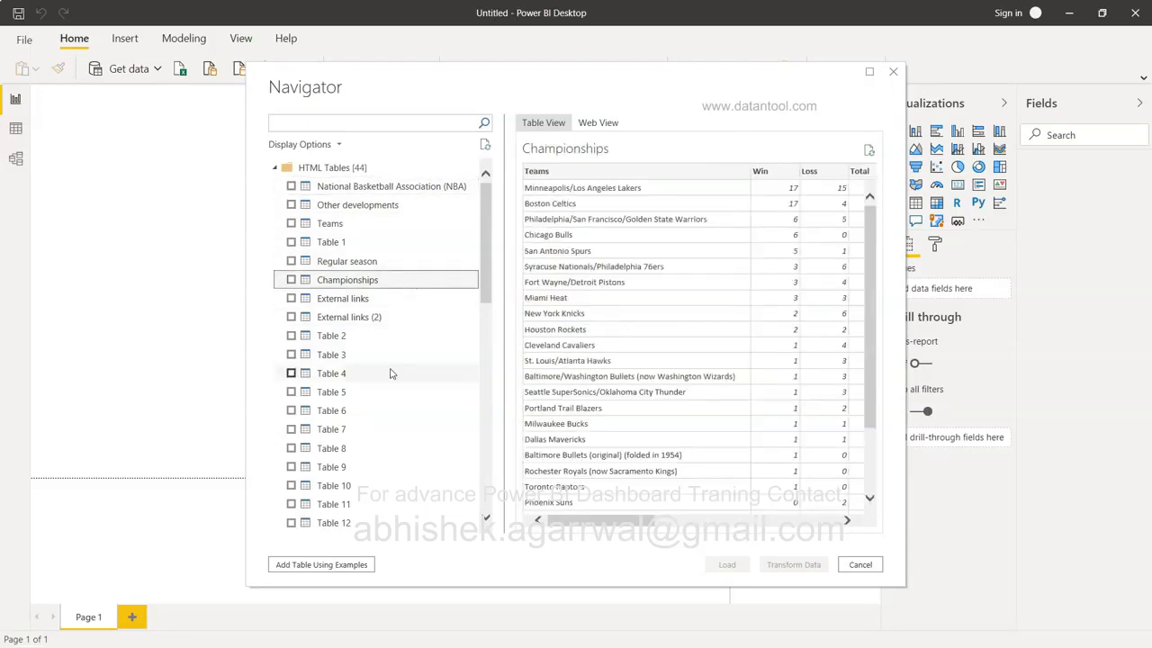
left_click(290, 280)
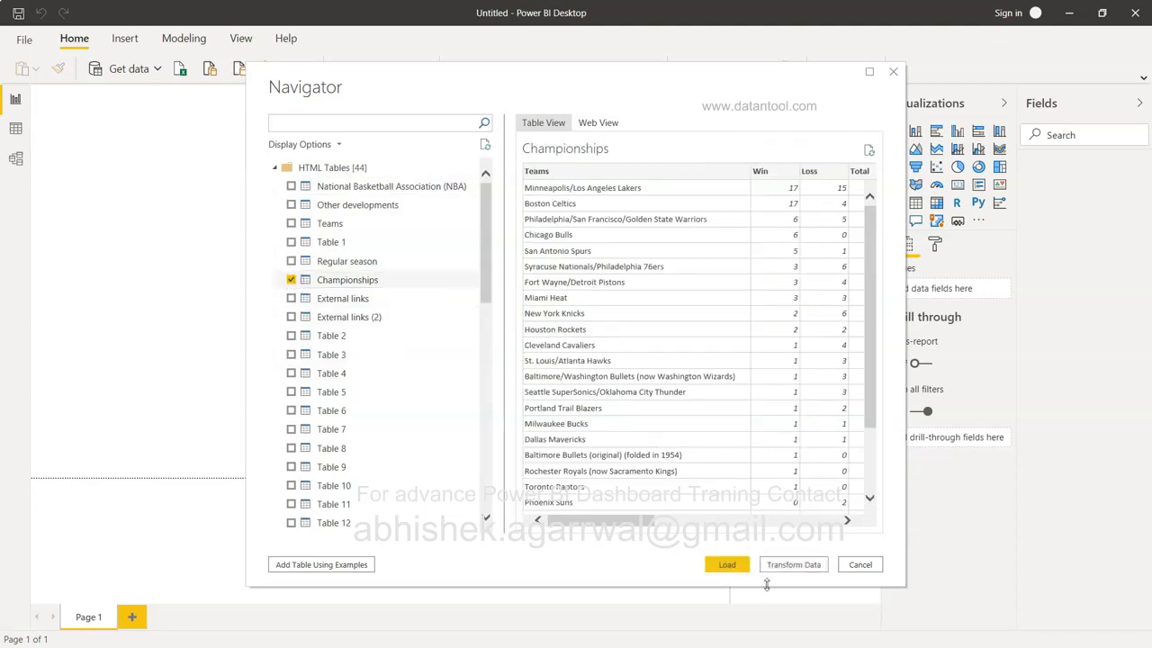
left_click(725, 563)
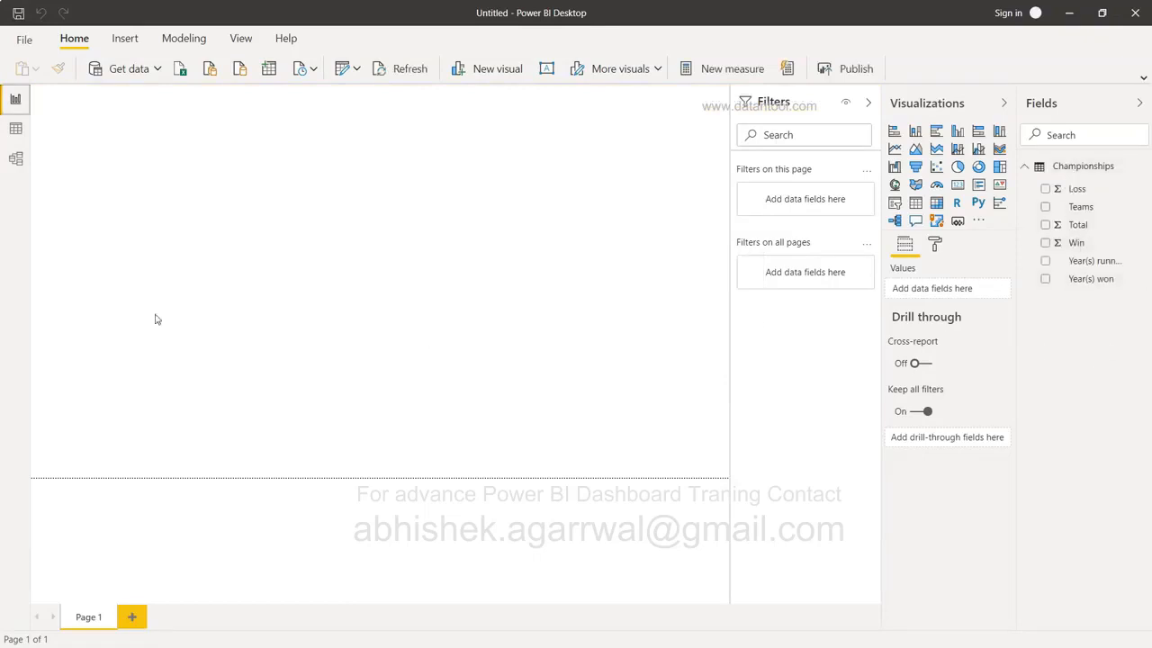
- Display the imported Championships table in the Data view and widen its Year(s) won column
left_click(19, 131)
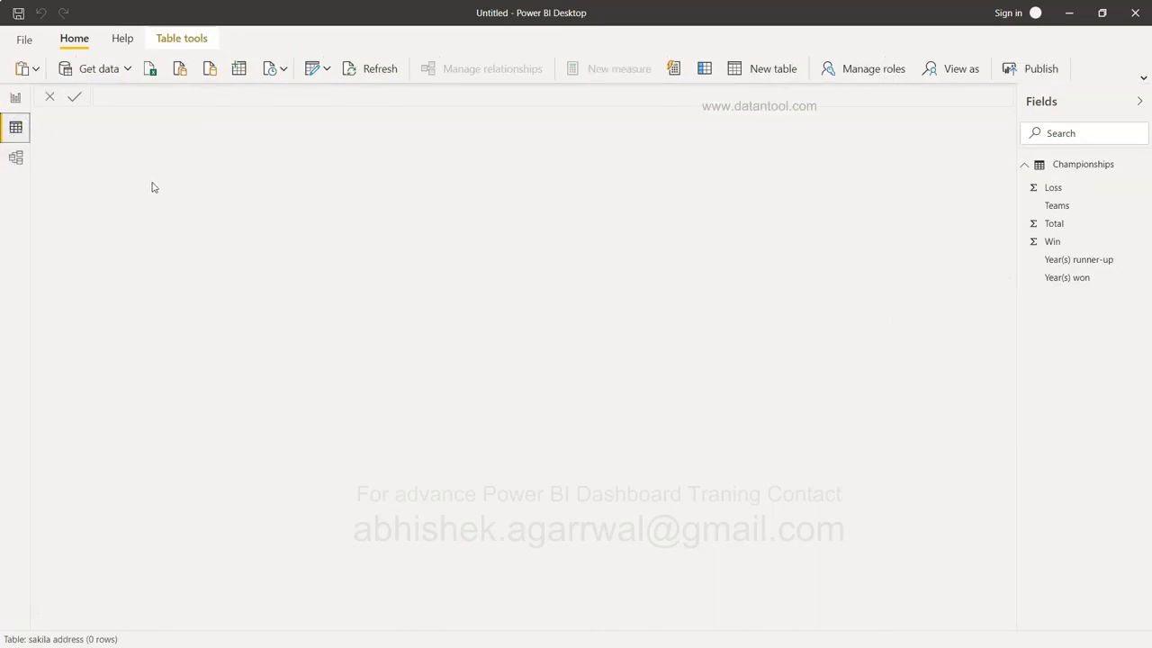
left_click(1054, 188)
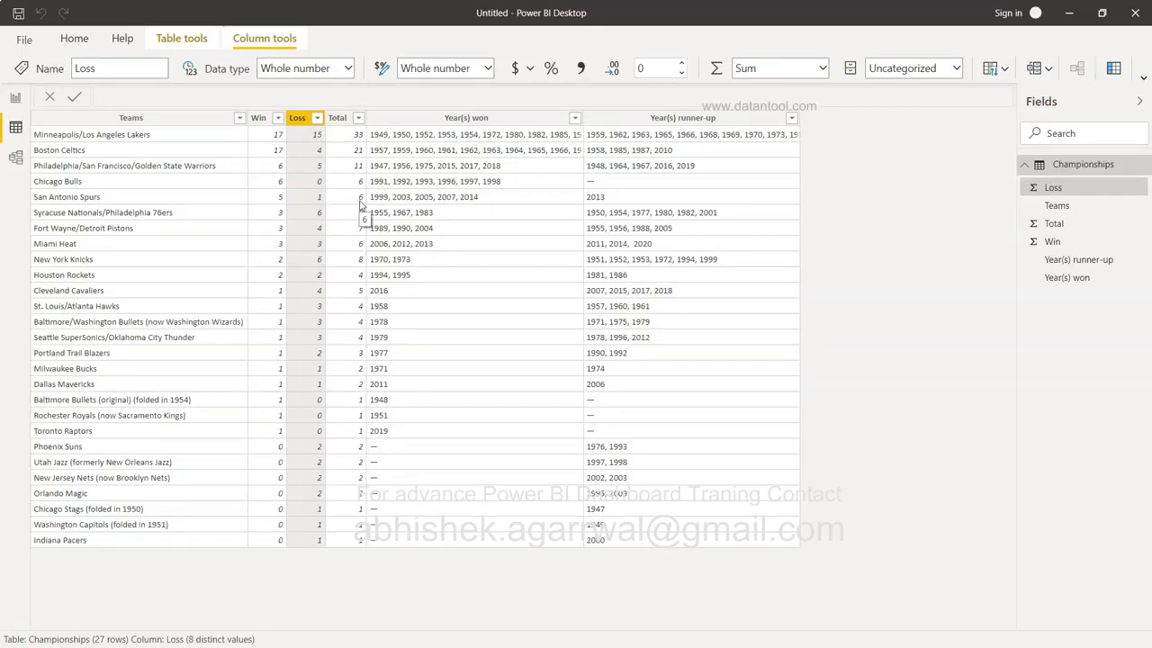
left_click(523, 261)
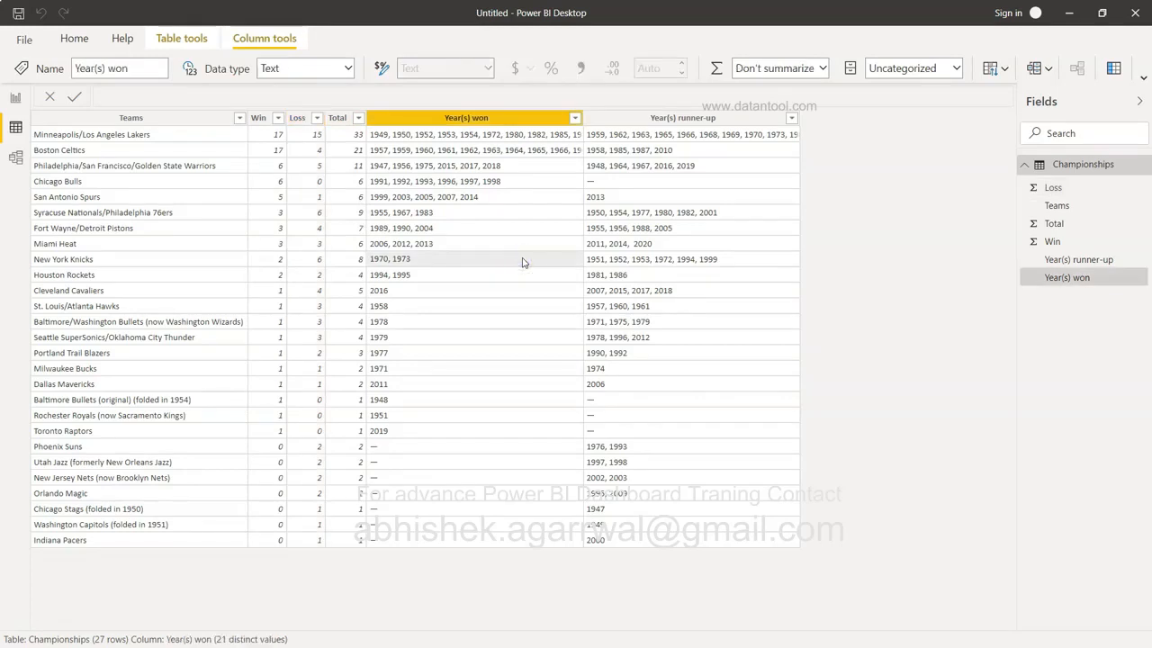
double_click(582, 118)
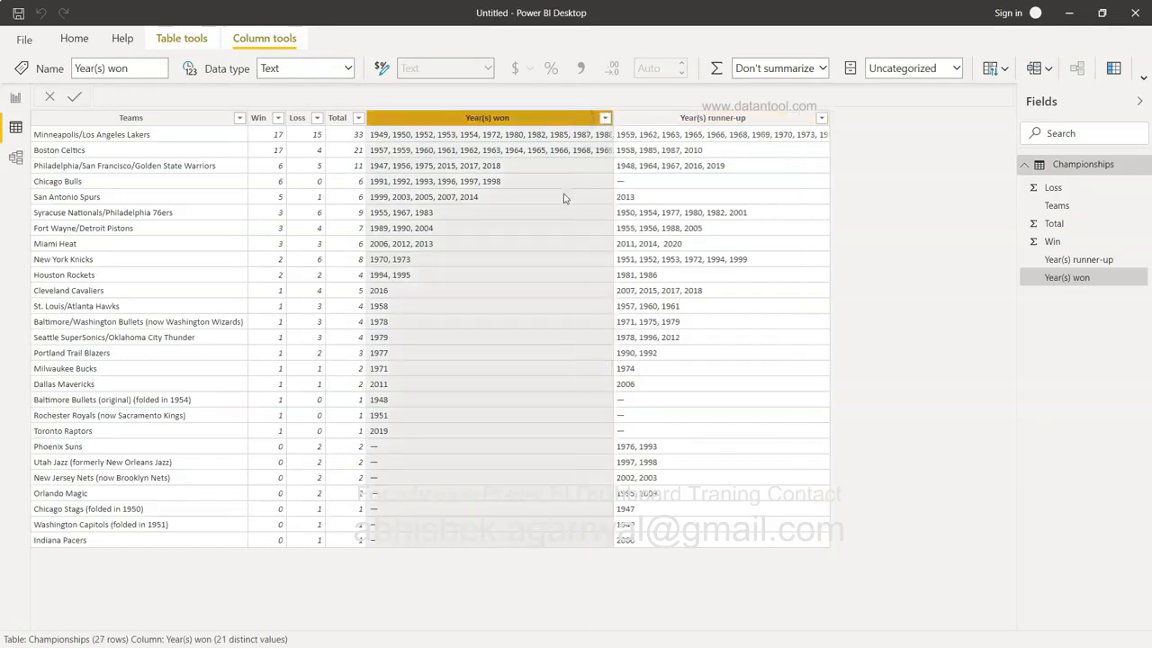
left_click(585, 152)
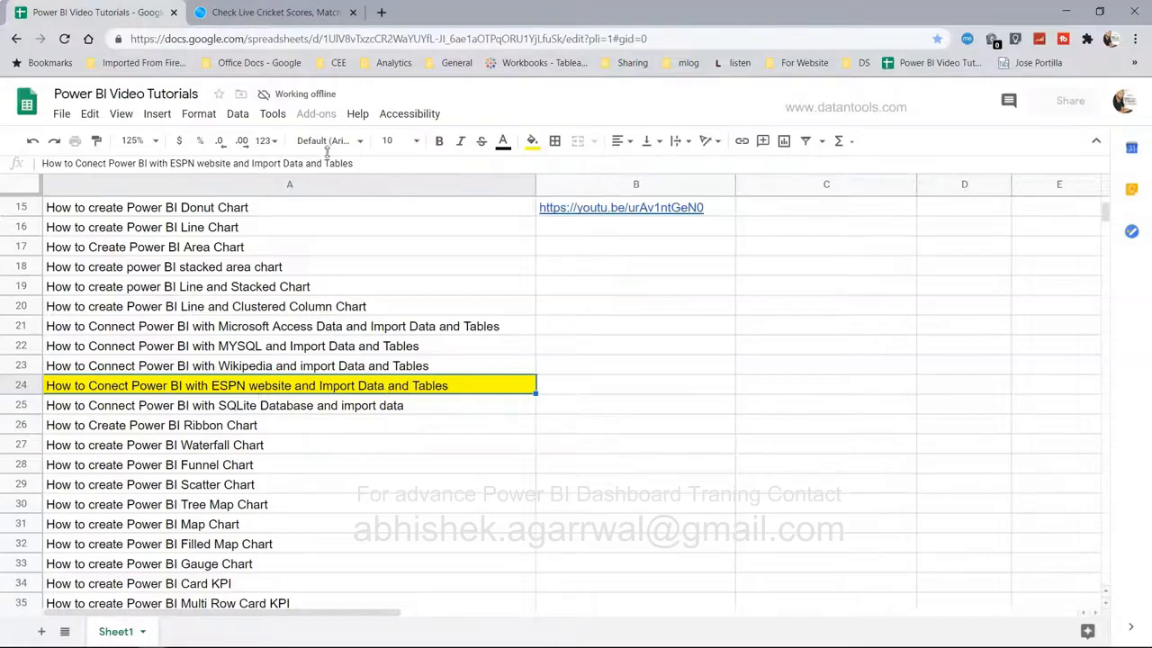
- Switch to the ESPNcricinfo site in the browser, open its ICC Rankings stats page and copy that page's address
left_click(303, 14)
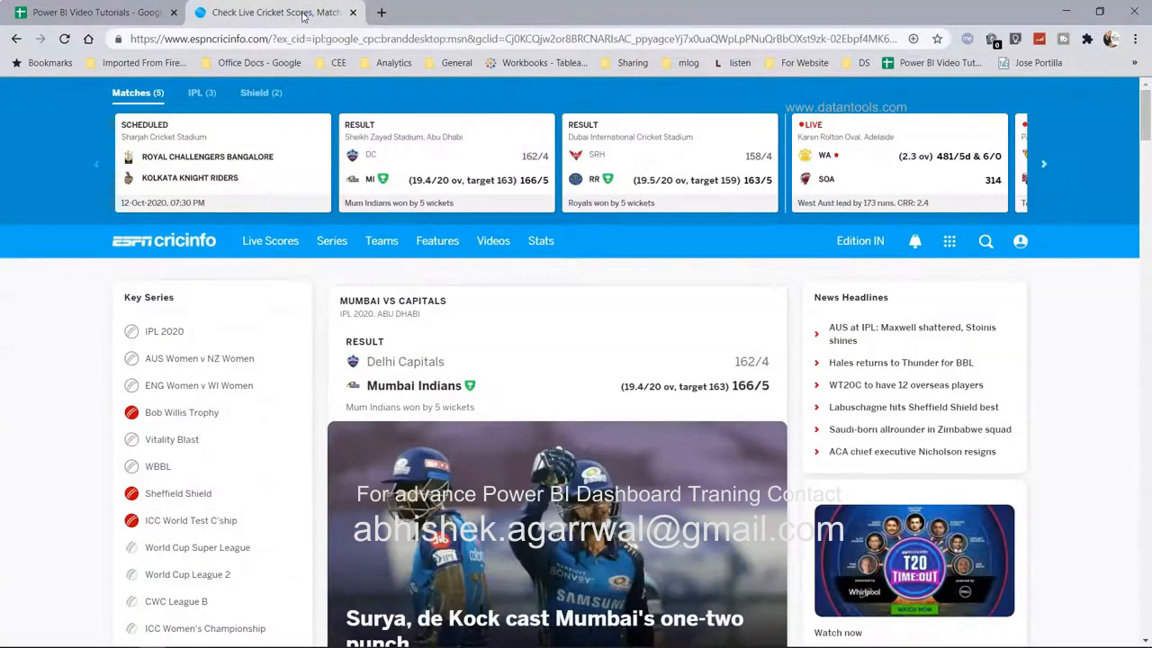
left_click_drag(171, 39, 265, 40)
left_click(261, 40)
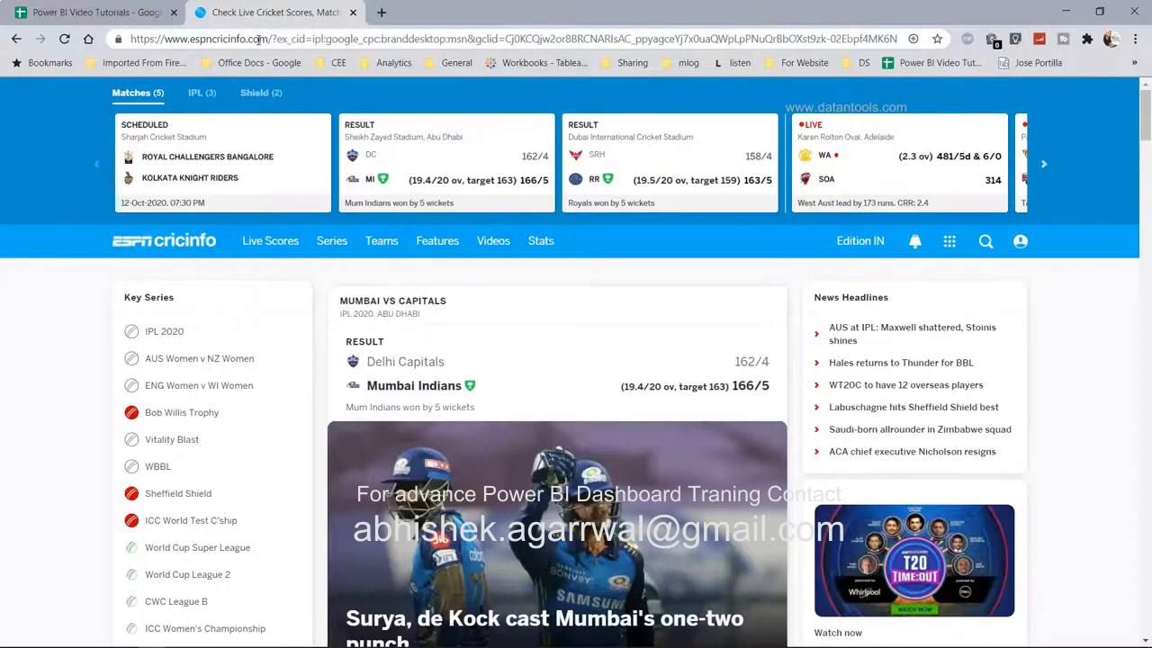
mouse_move(543, 243)
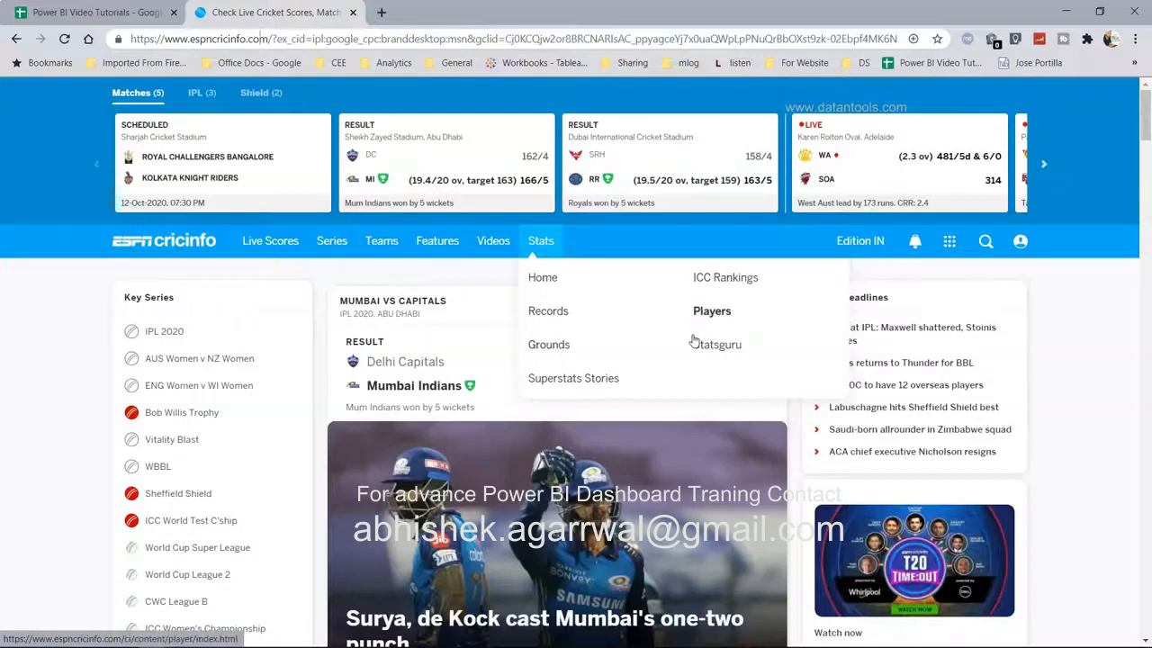
left_click(724, 286)
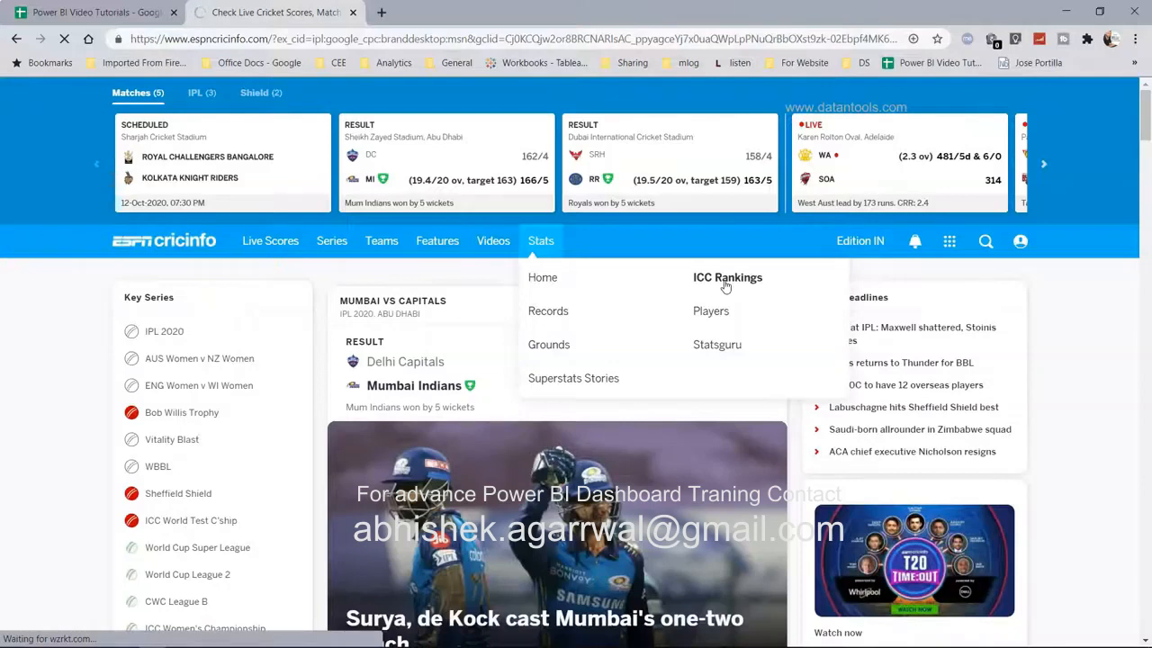
left_click(725, 279)
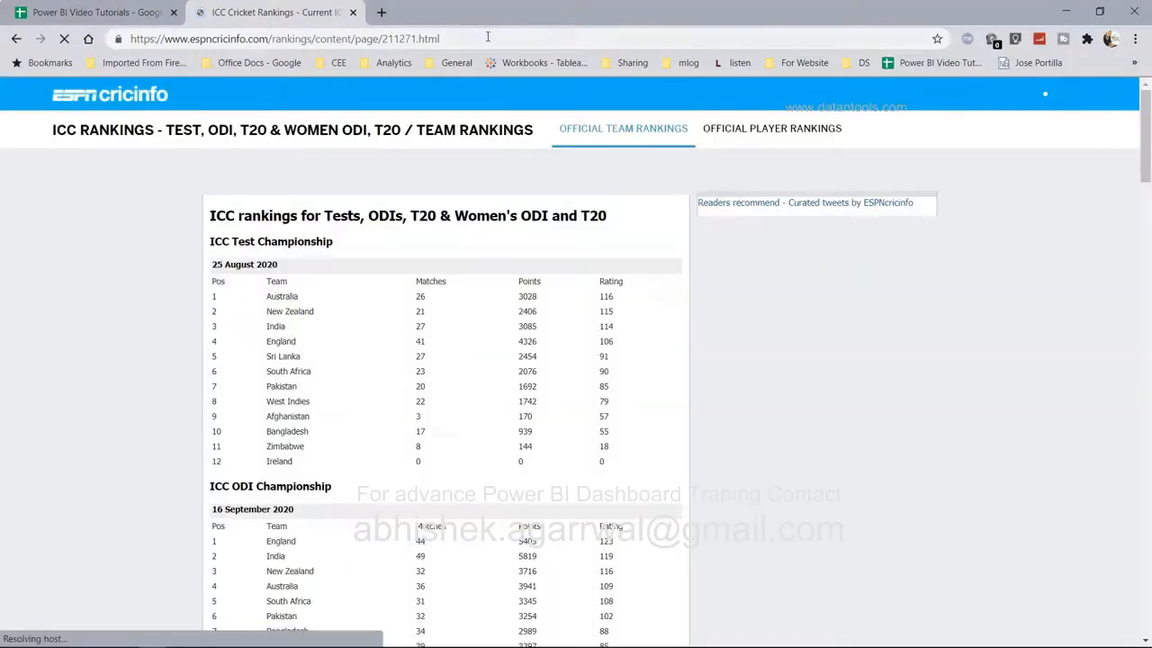
left_click(487, 37)
key("ctrl+c")
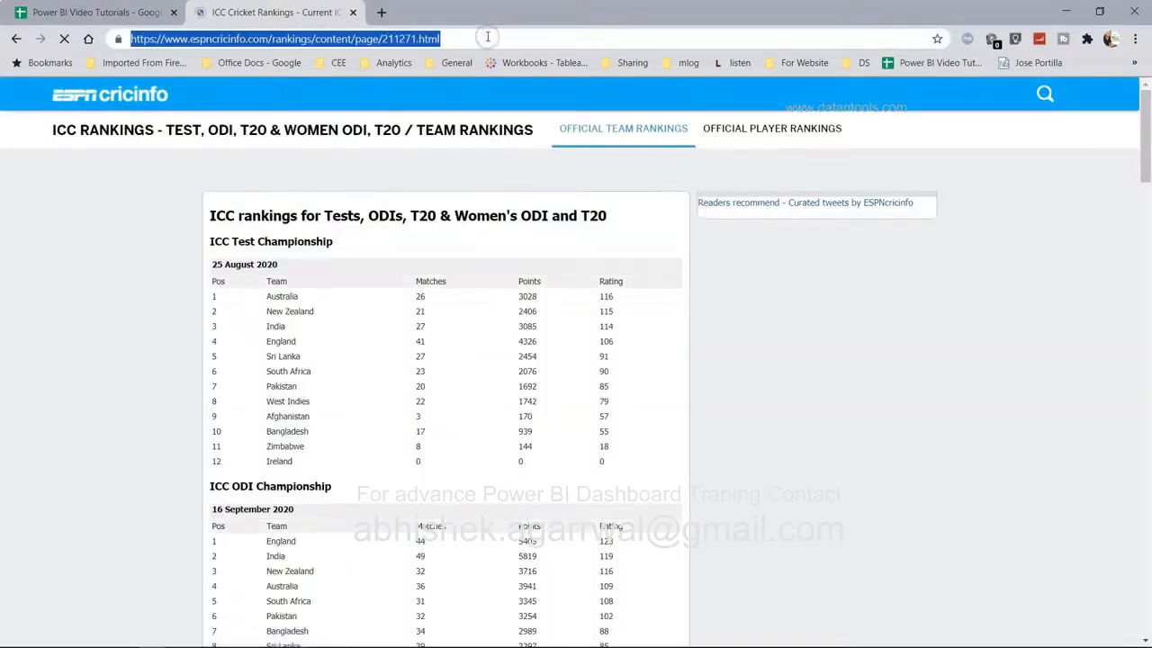
- Examine the page's Test, ODI, Twenty20 and women's team ranking tables as candidates for import
scroll(176, 486, "down", 1)
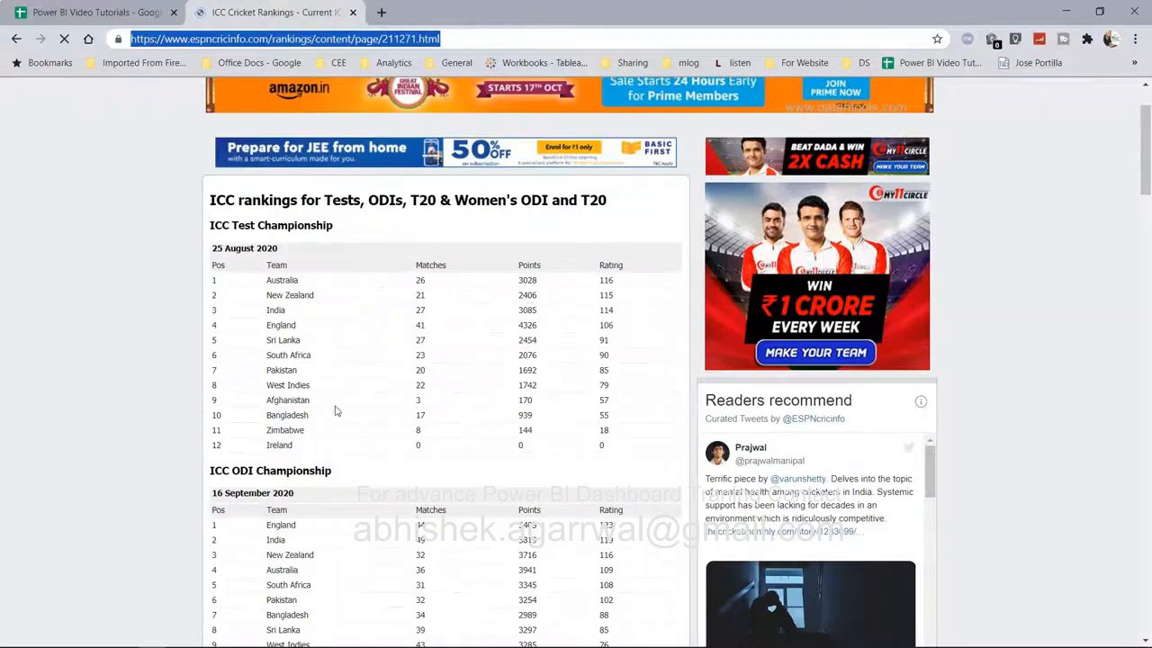
scroll(363, 348, "down", 3)
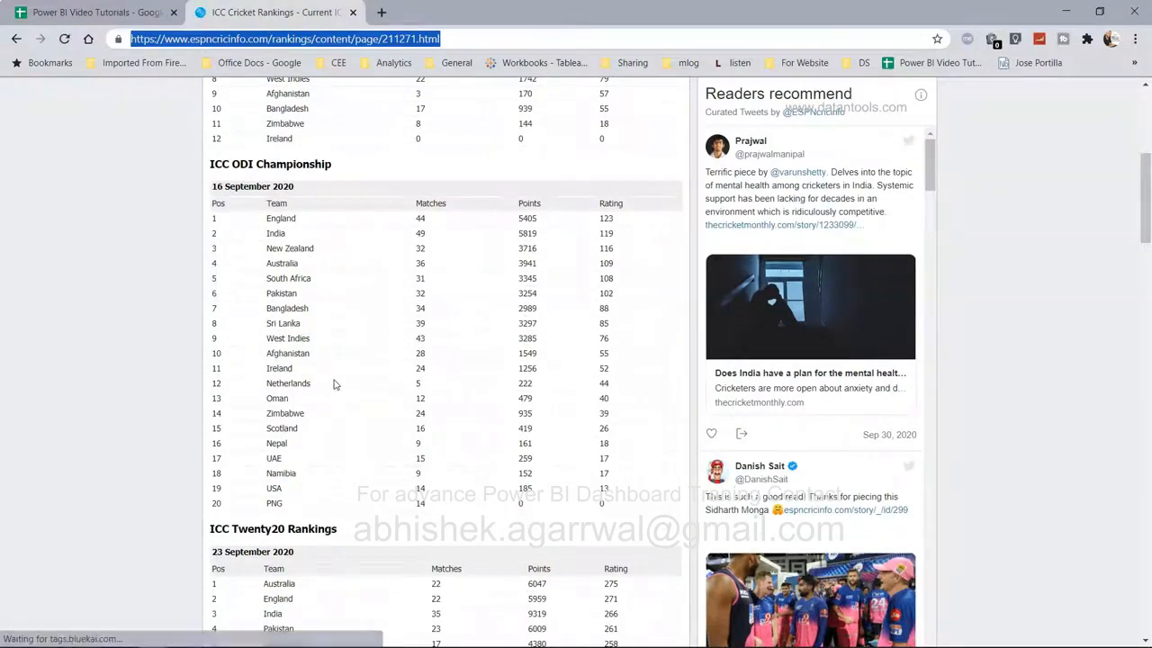
scroll(333, 383, "down", 3)
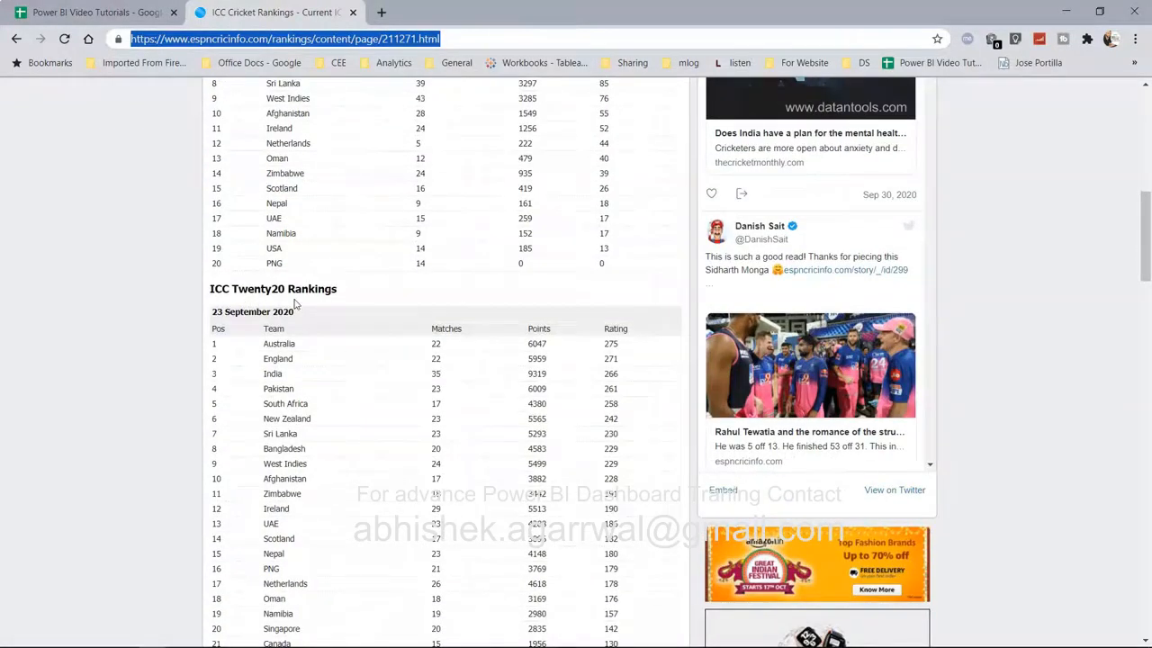
scroll(296, 306, "down", 16)
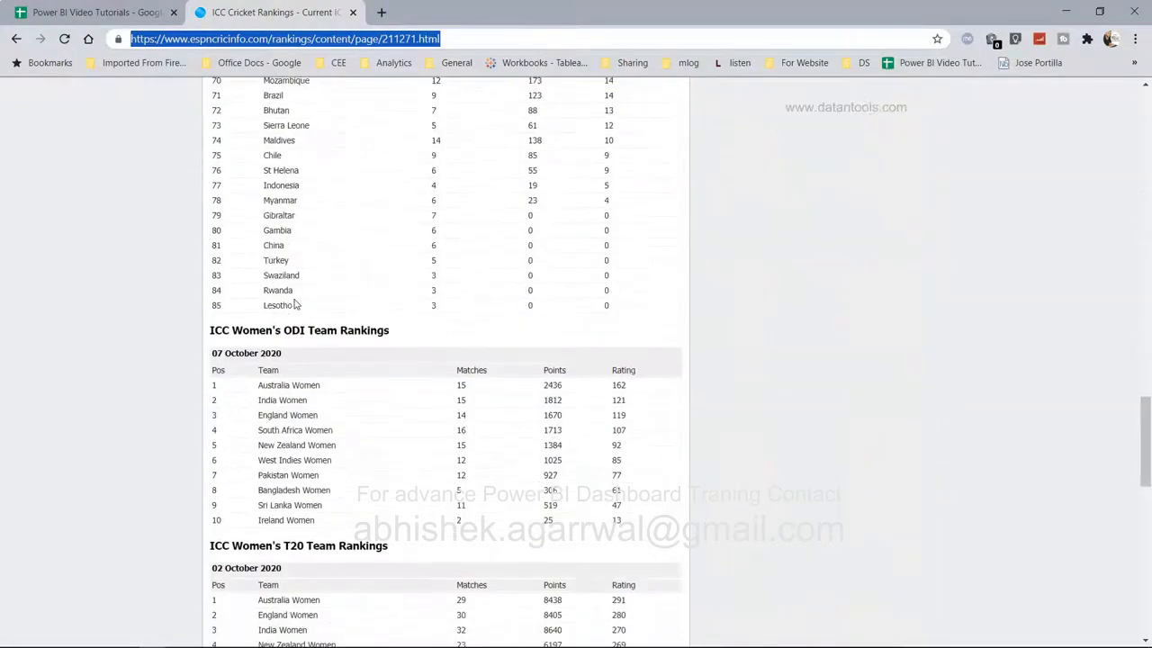
scroll(333, 325, "down", 2)
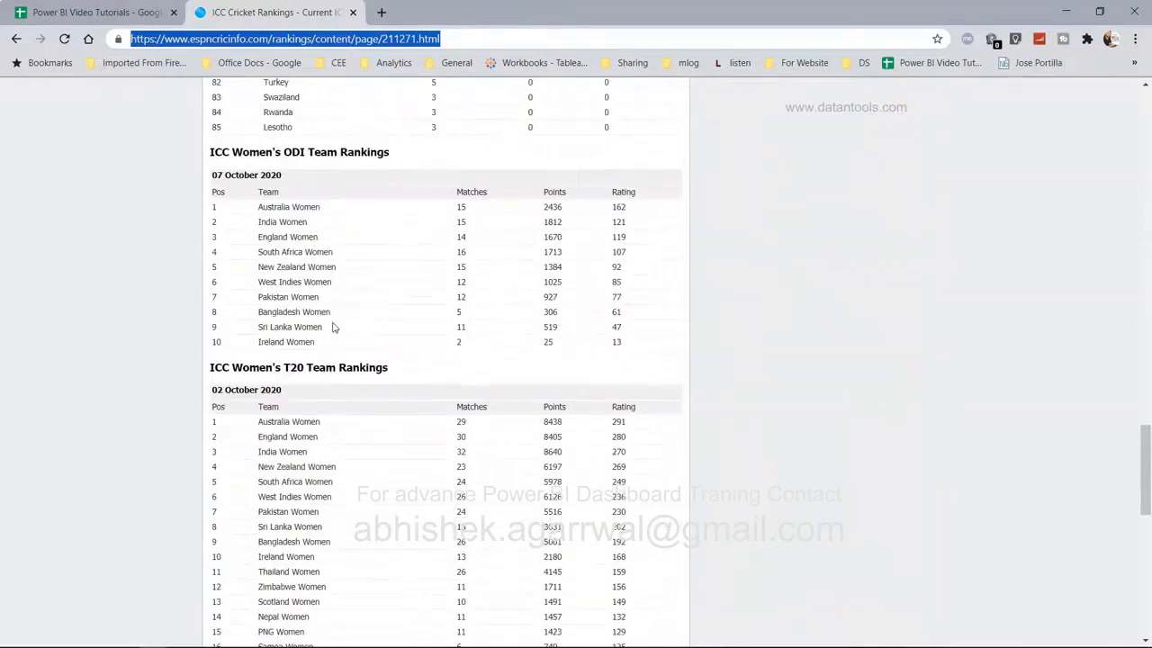
scroll(333, 326, "down", 6)
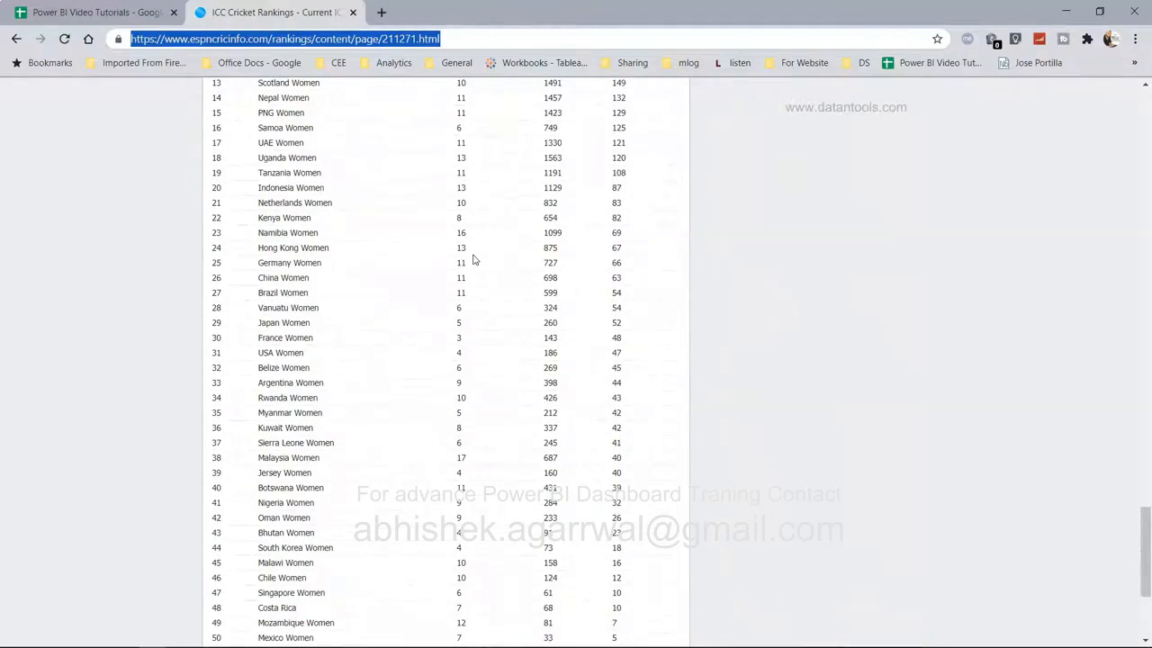
mouse_move(882, 635)
left_click(524, 638)
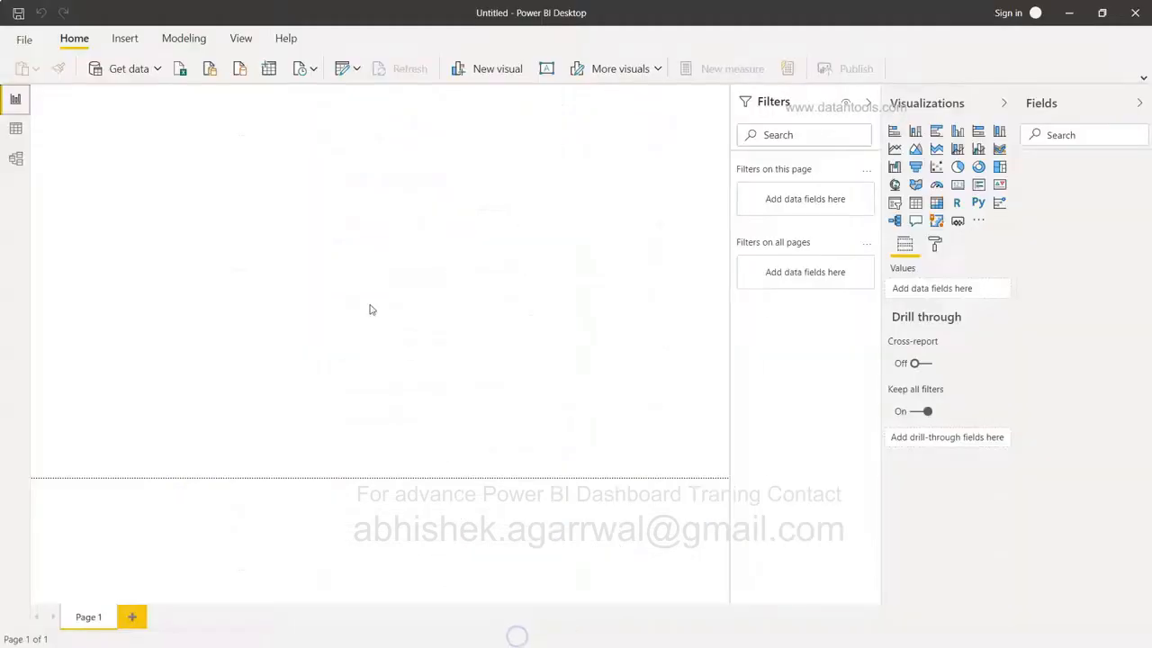
left_click(159, 71)
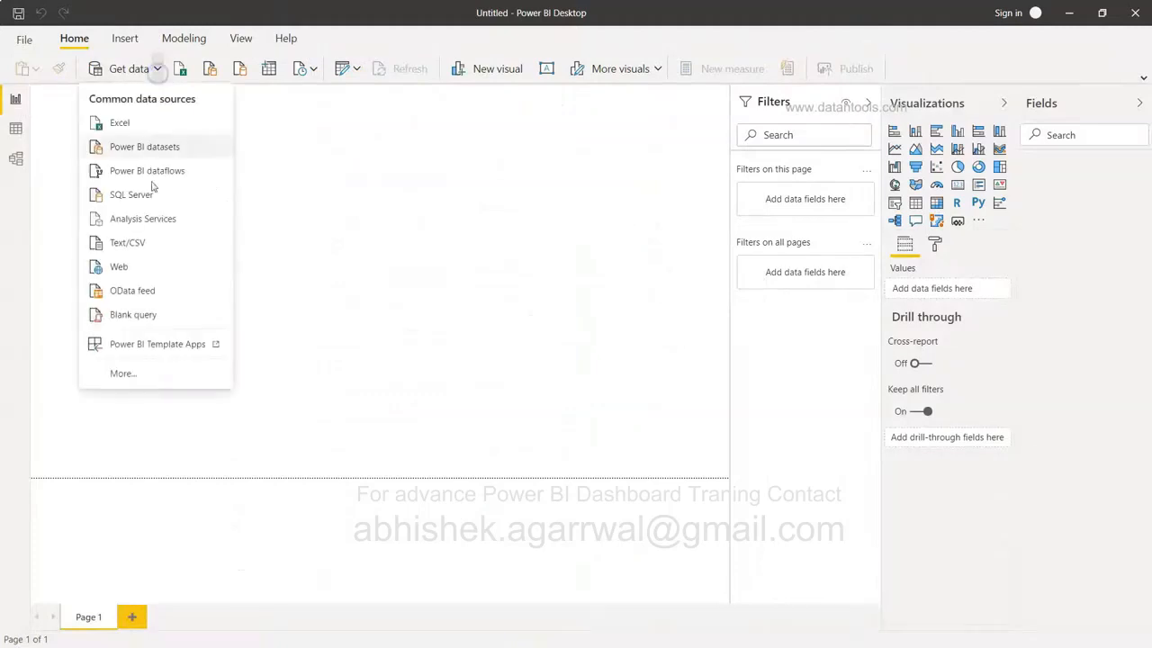
left_click(165, 266)
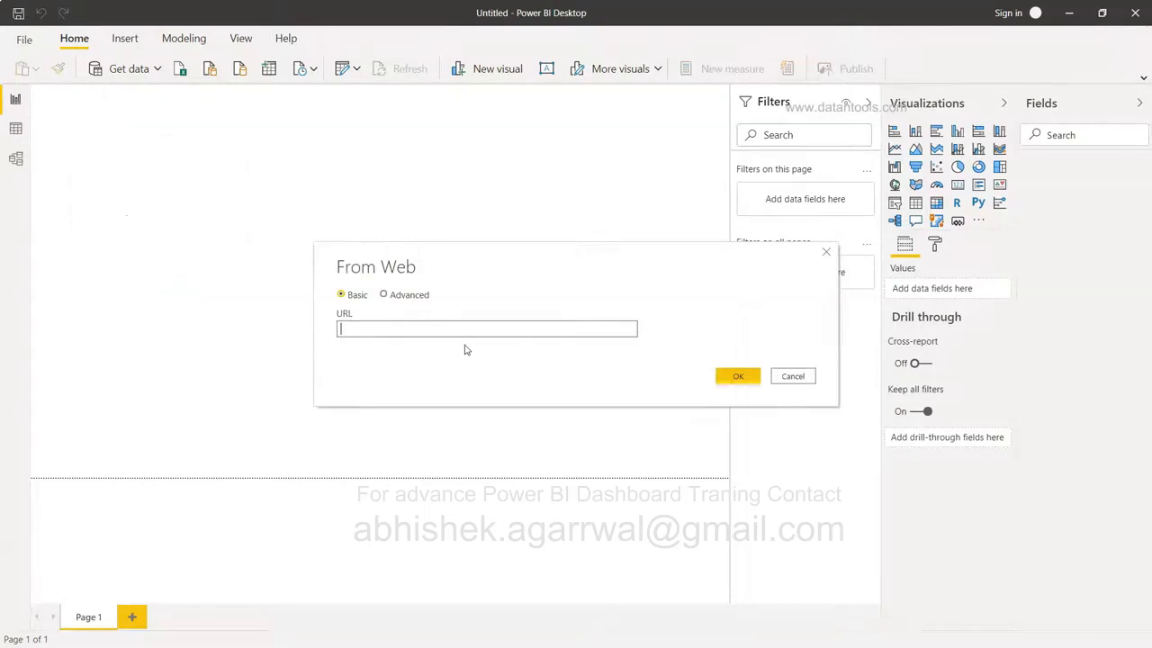
key("ctrl+v")
left_click(738, 376)
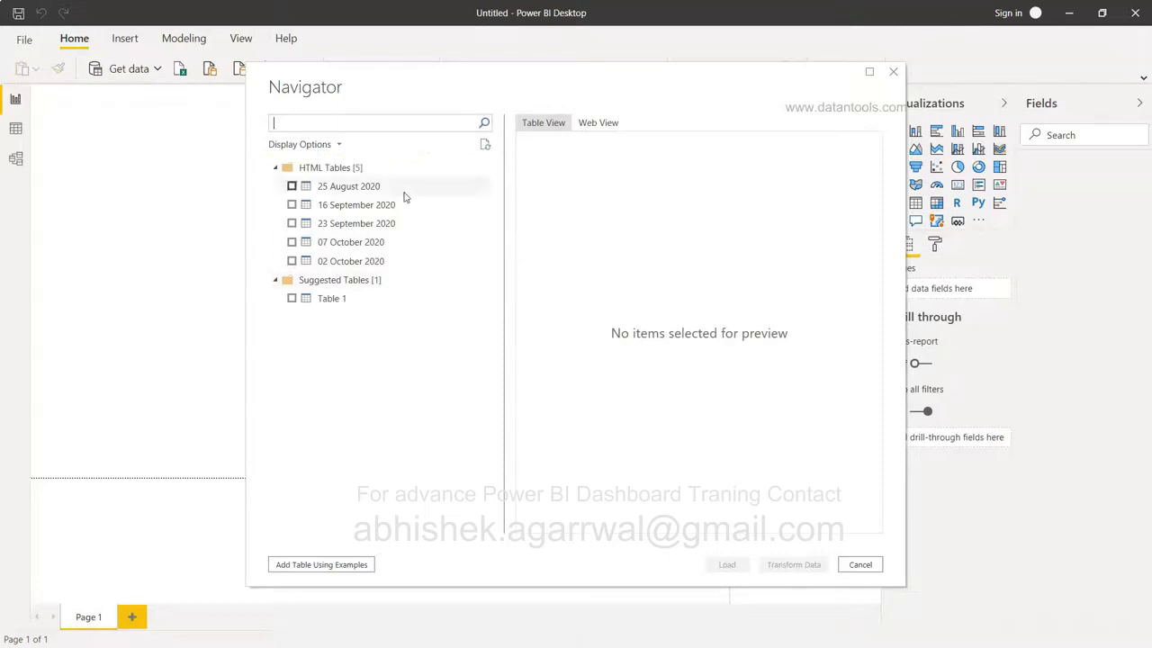
- Preview the dated HTML tables and load the 25 August 2020 and 16 September 2020 tables
left_click(349, 188)
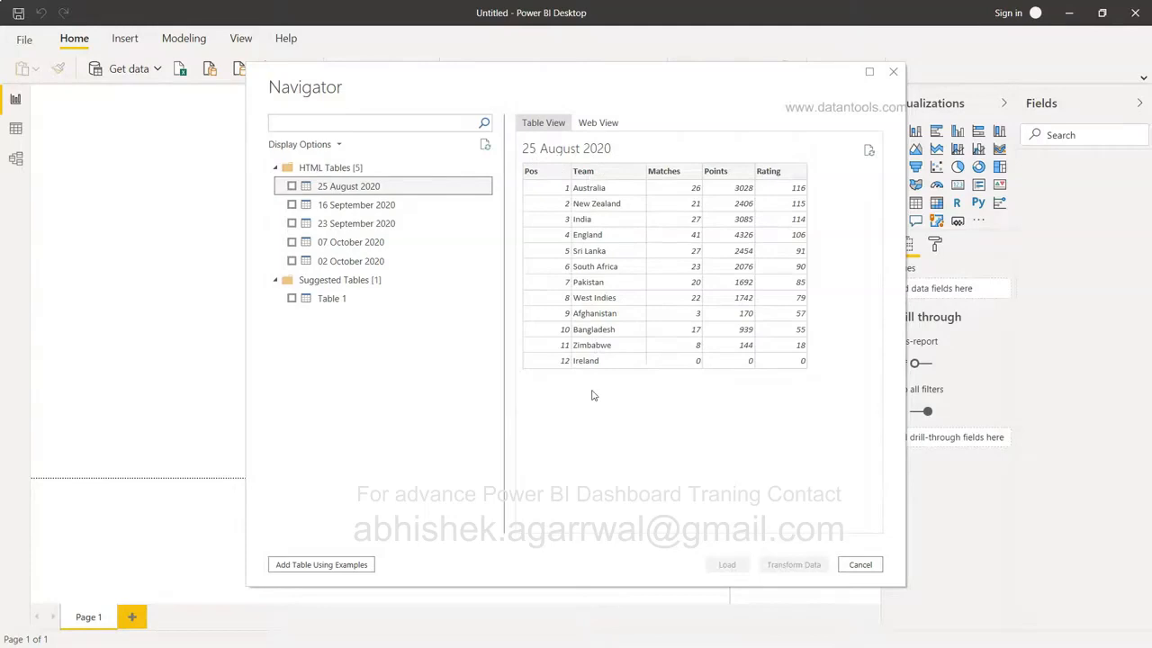
left_click(359, 205)
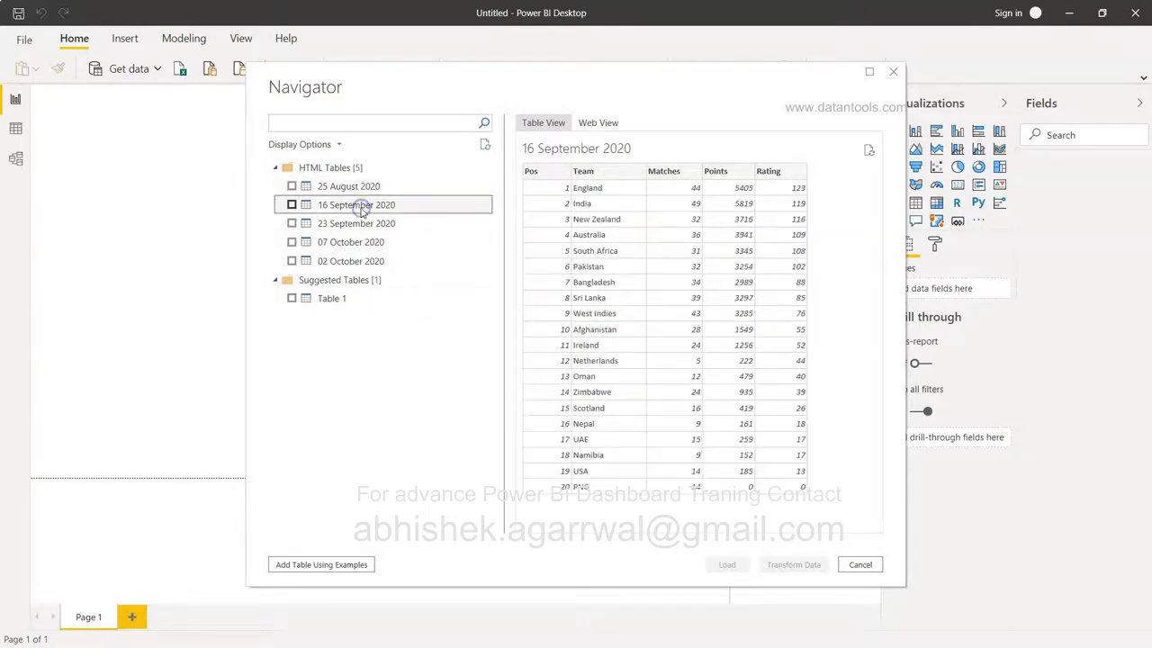
left_click(369, 223)
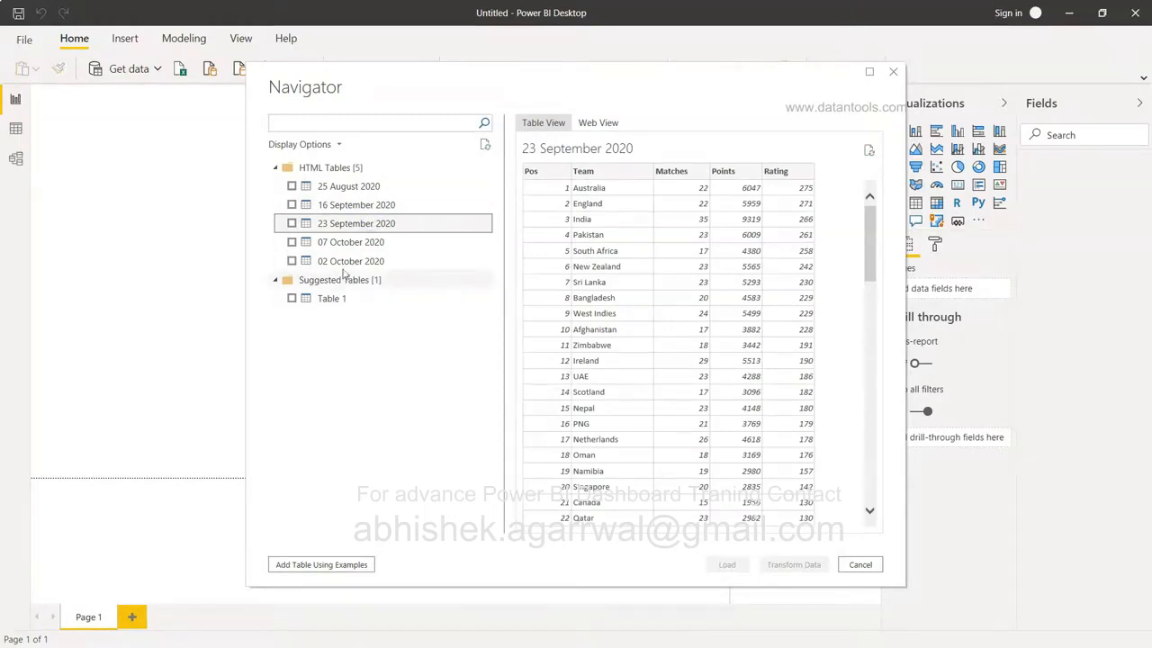
left_click(291, 186)
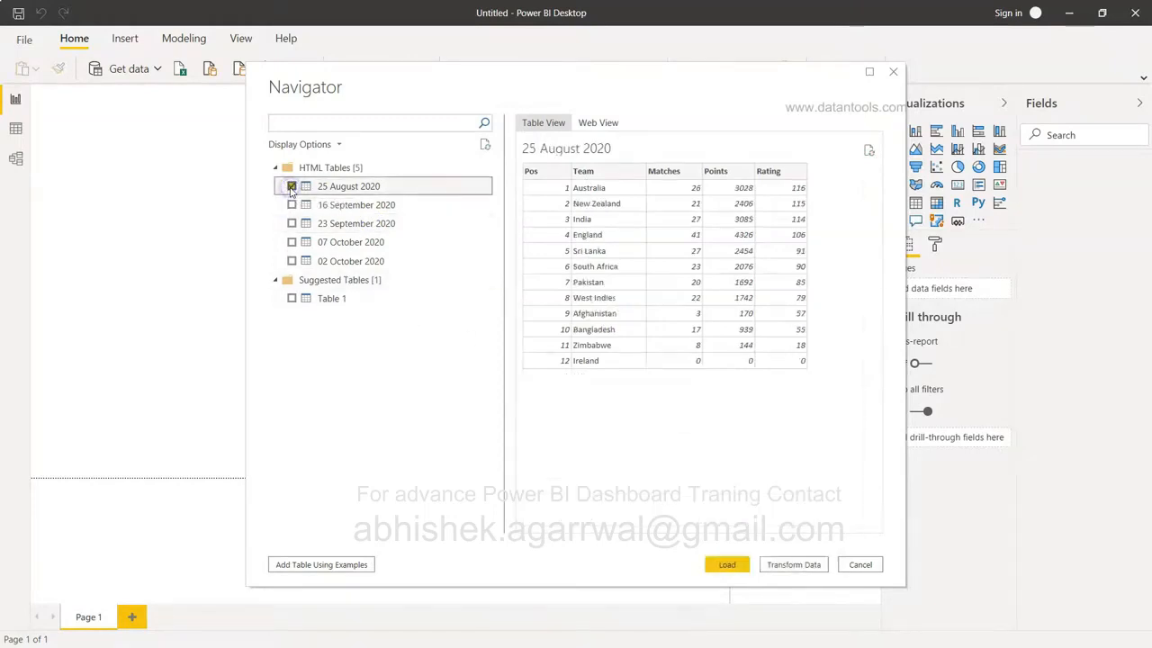
left_click(292, 205)
left_click(732, 564)
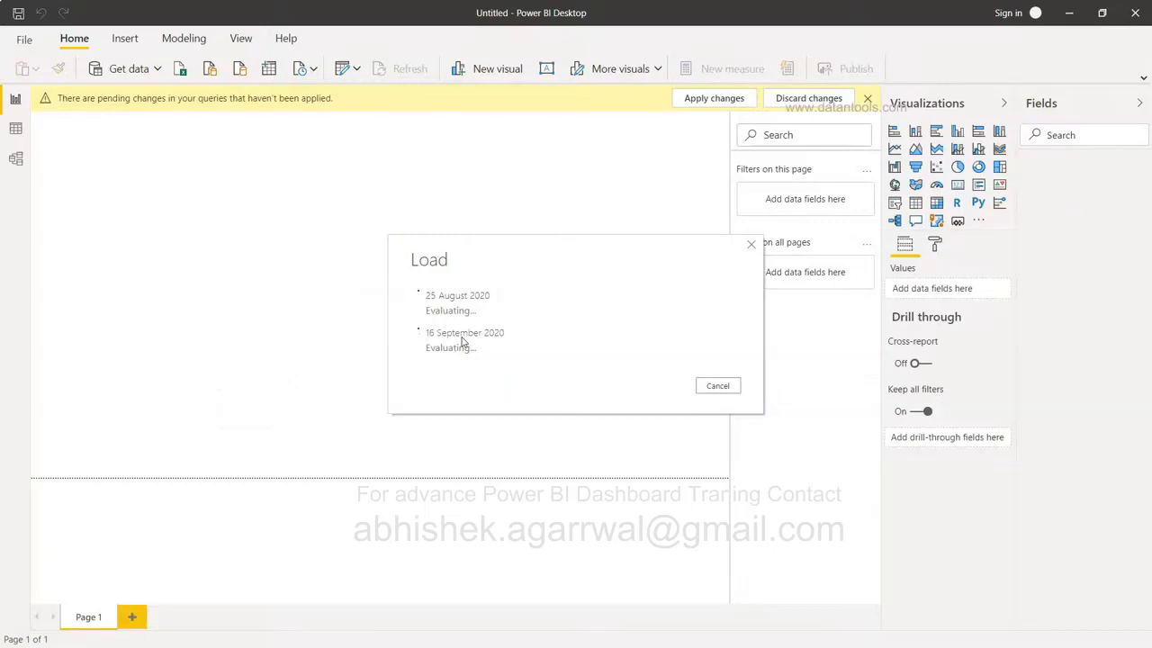
- Switch to the ESPNcricinfo rankings page in the browser and copy the "ICC Test Championship" heading above the 25 August 2020 table
key("alt+Tab")
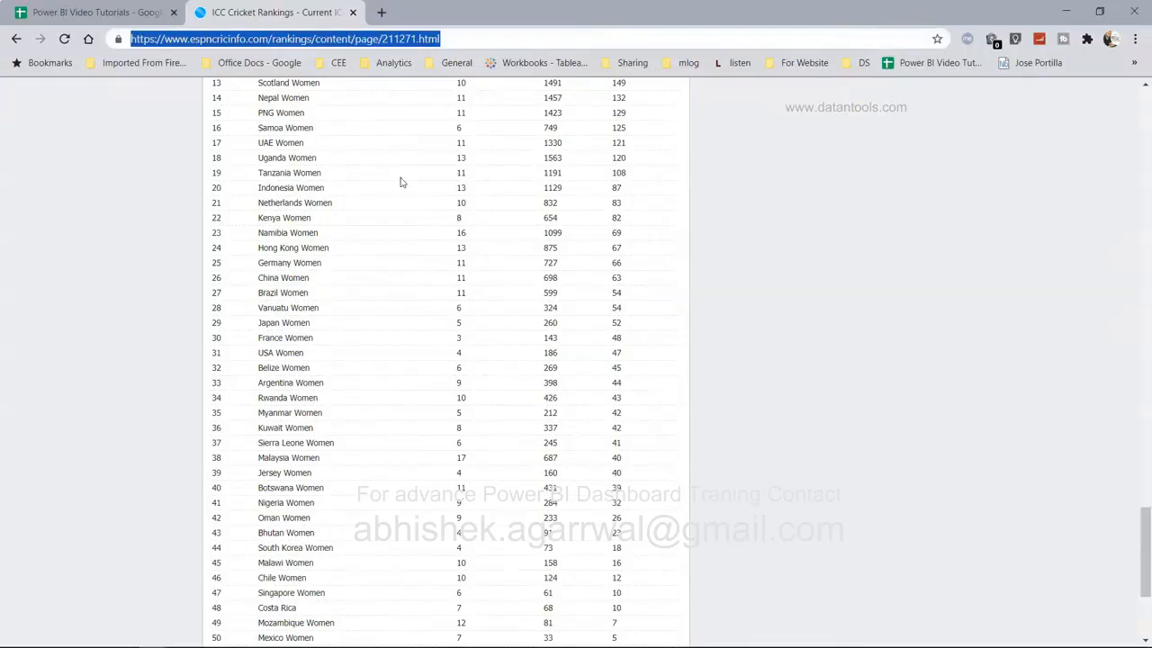
scroll(402, 229, "up", 20)
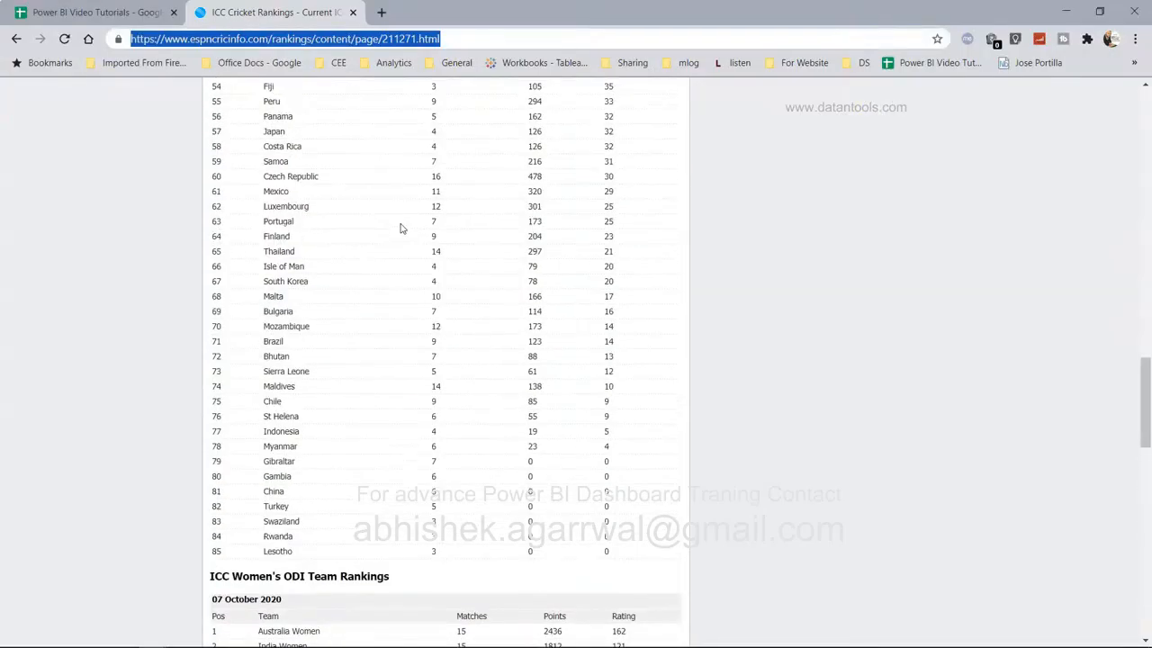
scroll(401, 228, "up", 12)
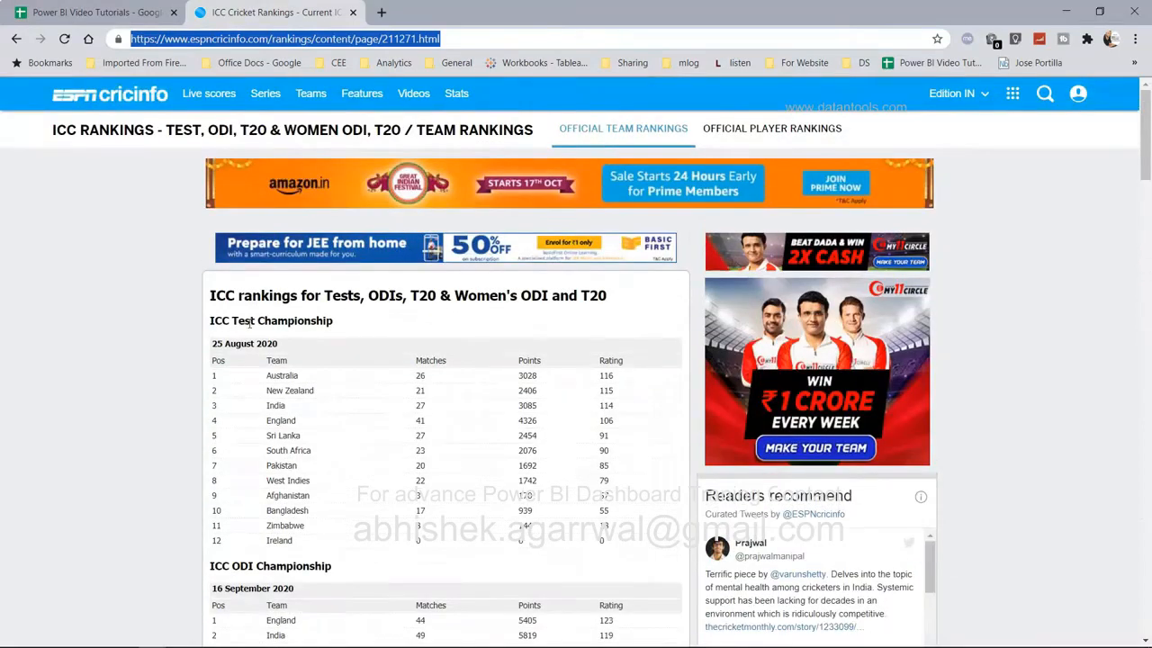
left_click_drag(213, 346, 286, 347)
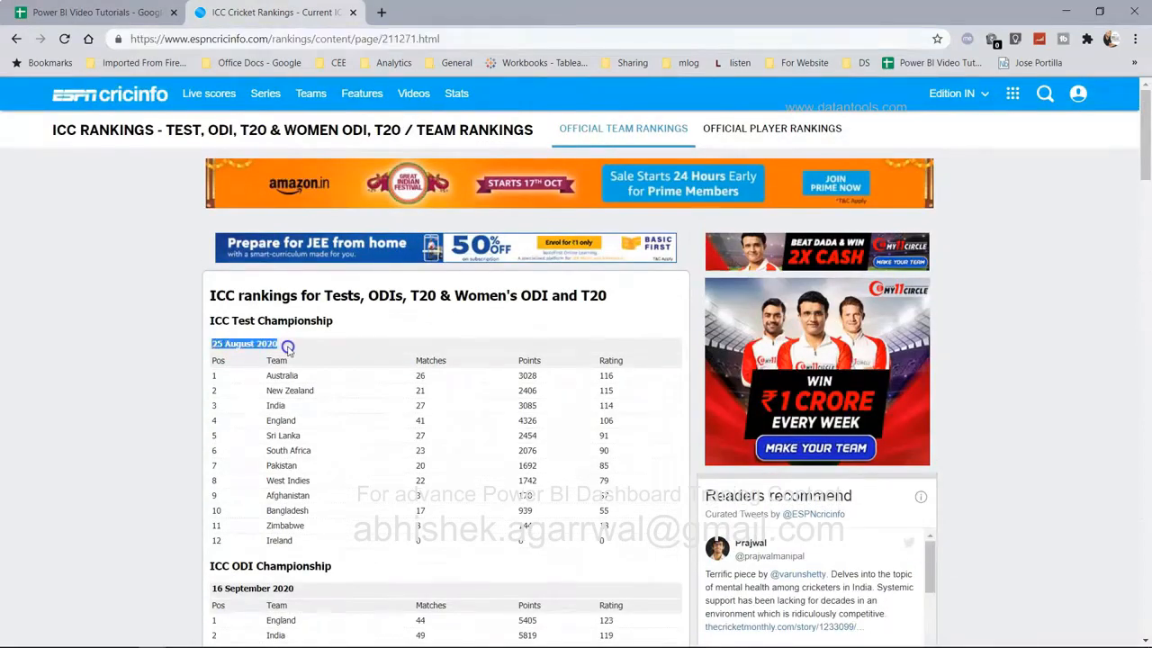
left_click_drag(214, 320, 312, 321)
left_click(275, 337)
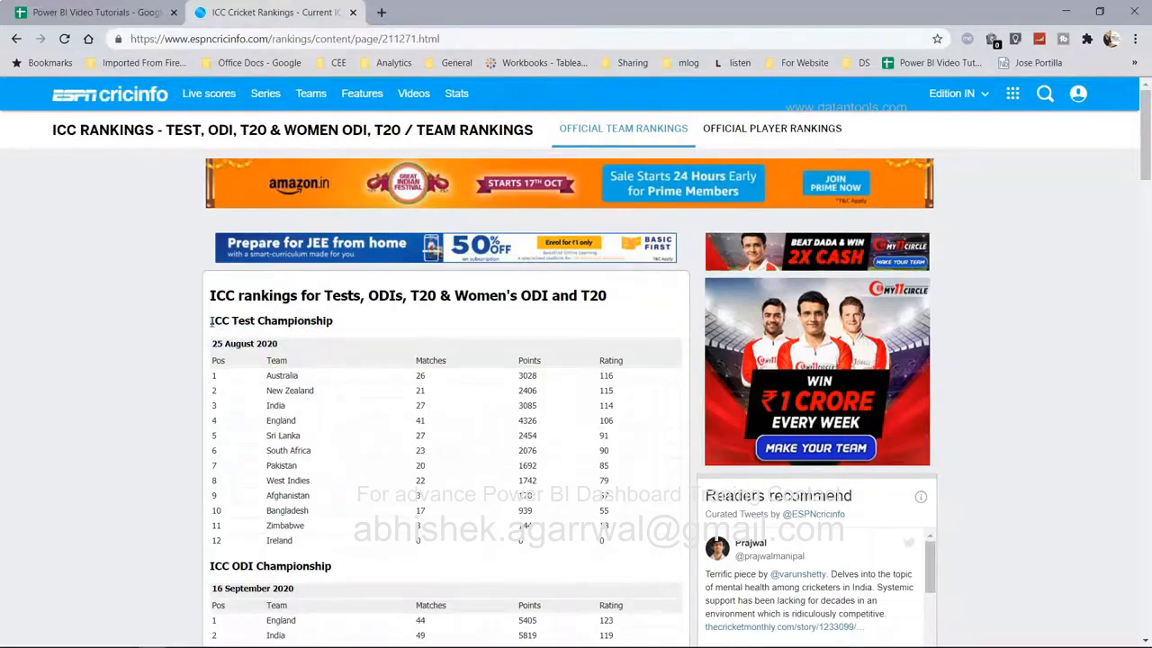
left_click_drag(211, 321, 330, 329)
key("ctrl+c")
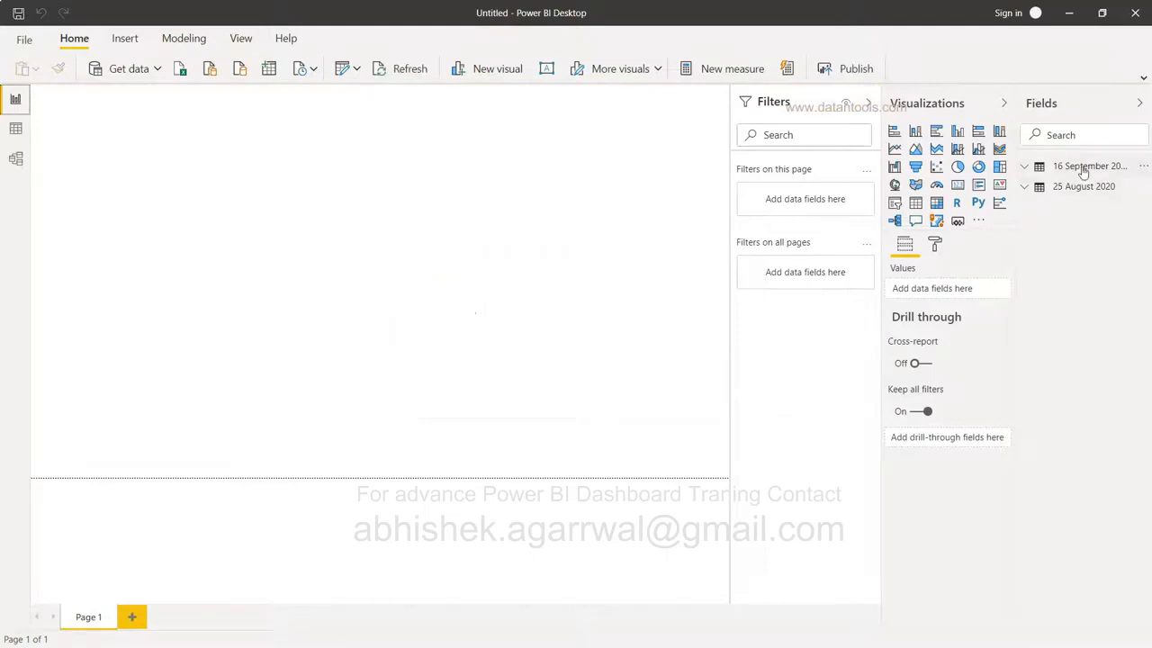
- In Power BI Desktop, expand both imported tables and rename the 25 August 2020 table as ICC Test Championship
left_click(1085, 168)
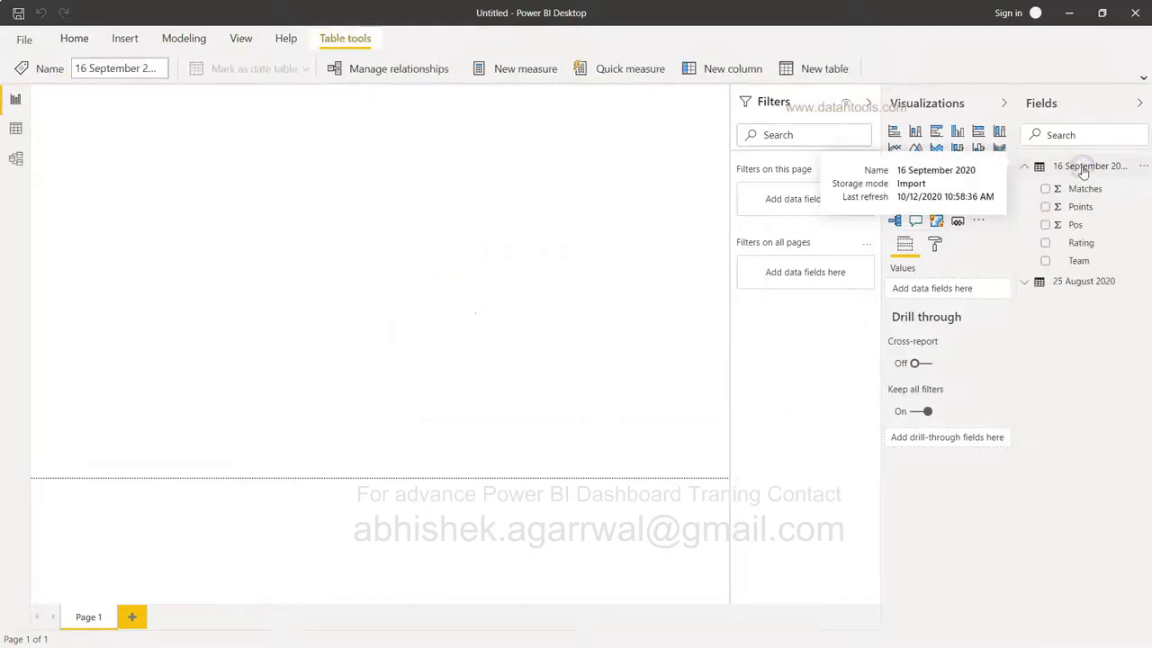
left_click(1089, 286)
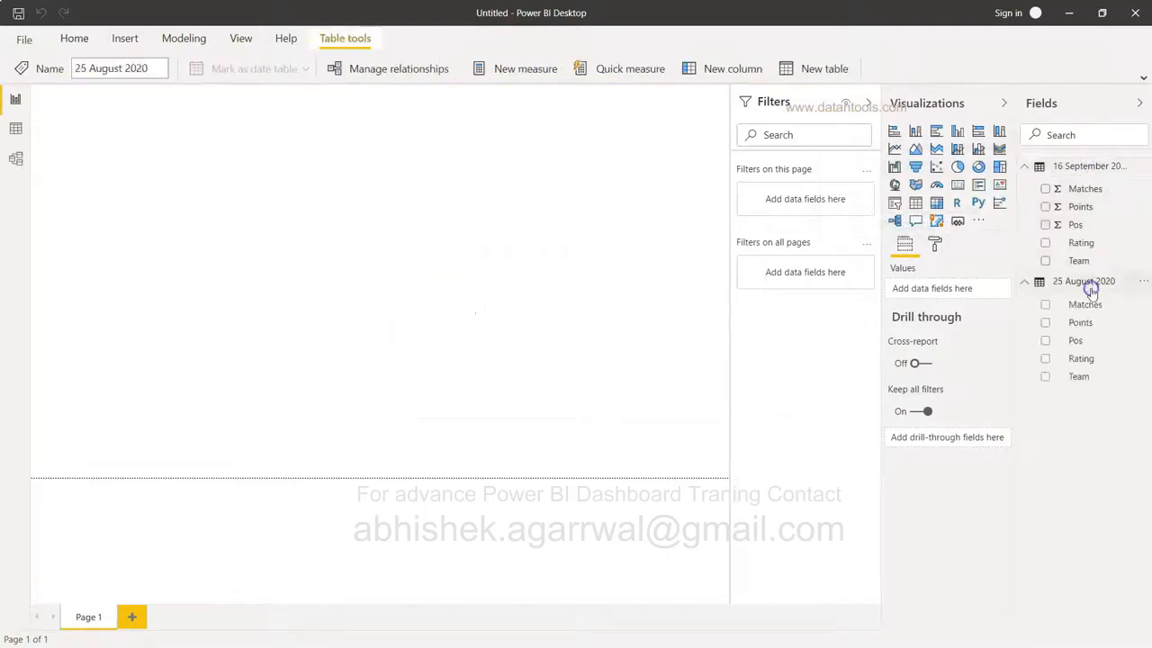
left_click(1141, 283)
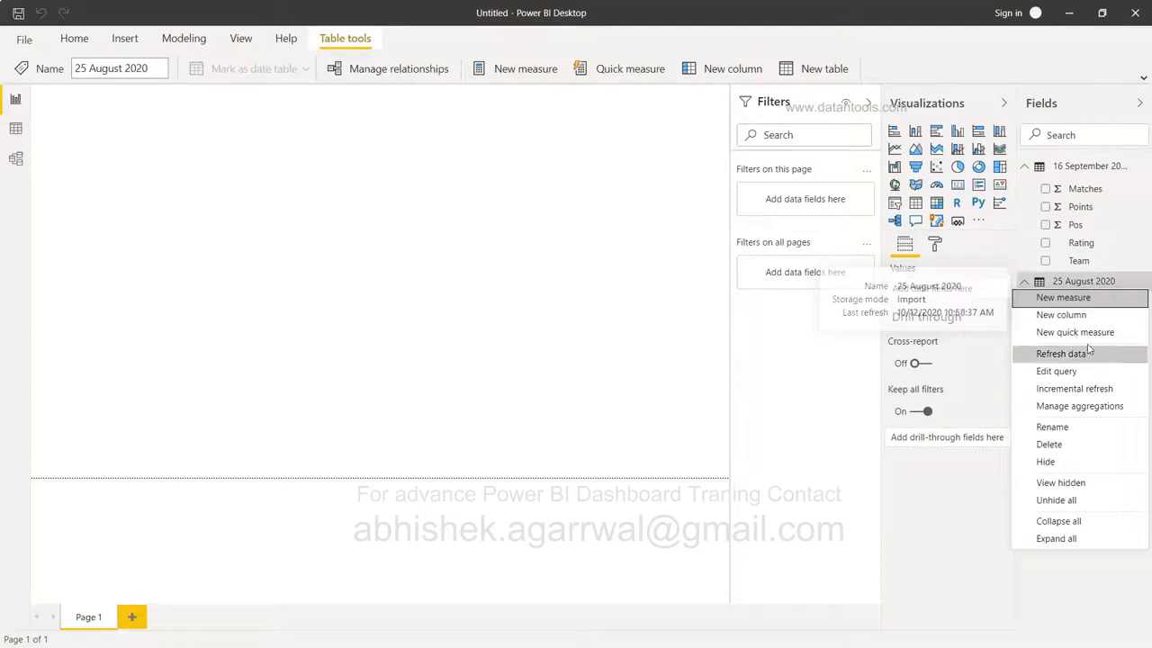
left_click(1088, 429)
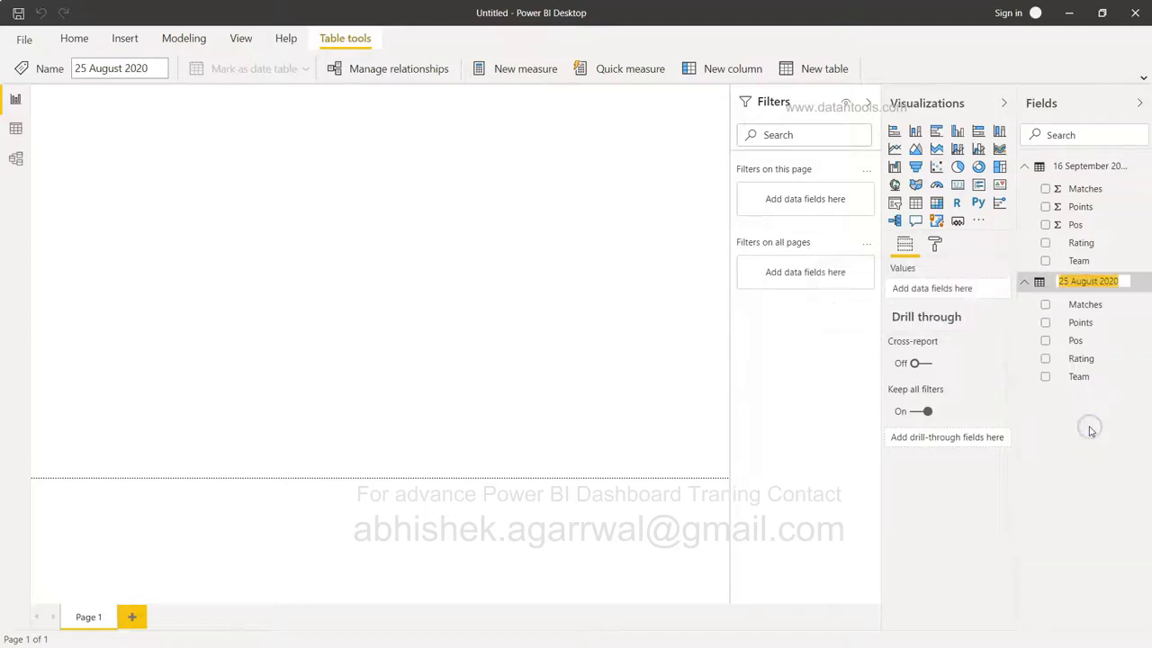
key("ctrl+v")
key("Return")
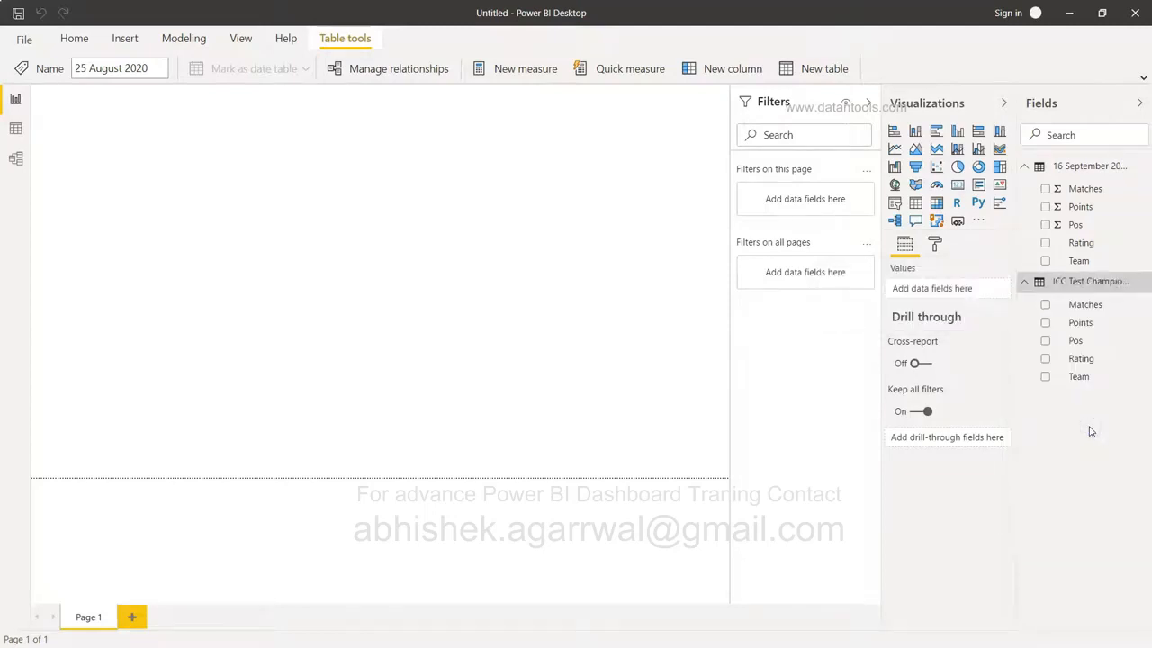
- Rename the 16 September 2020 table as ODI
right_click(1092, 171)
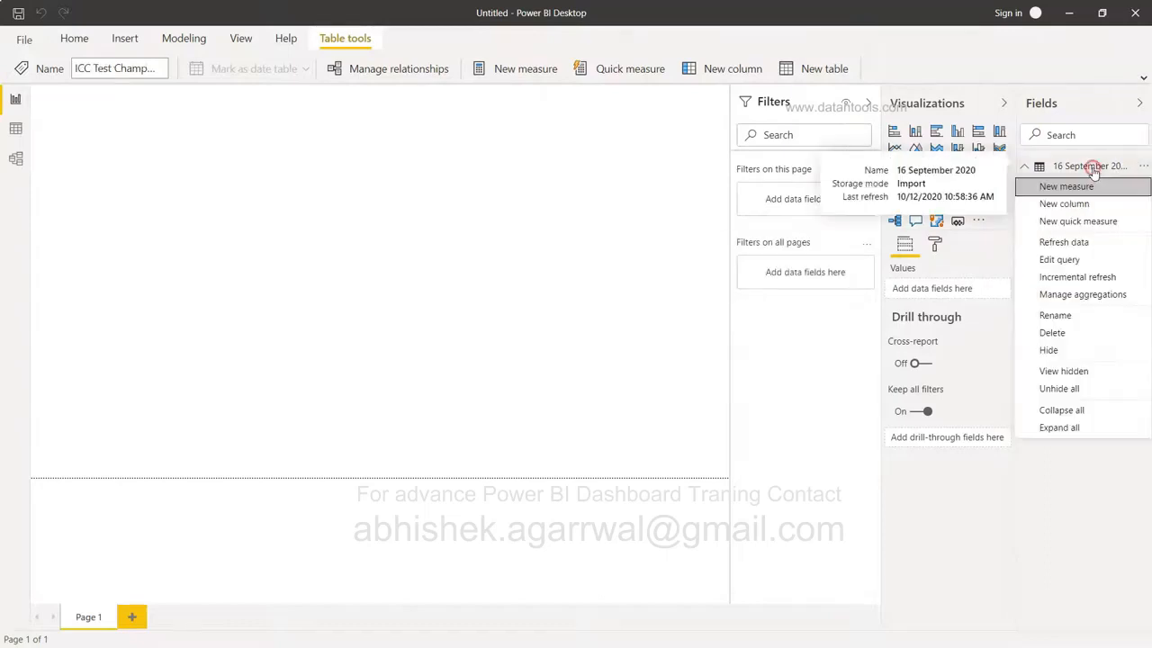
left_click(1080, 317)
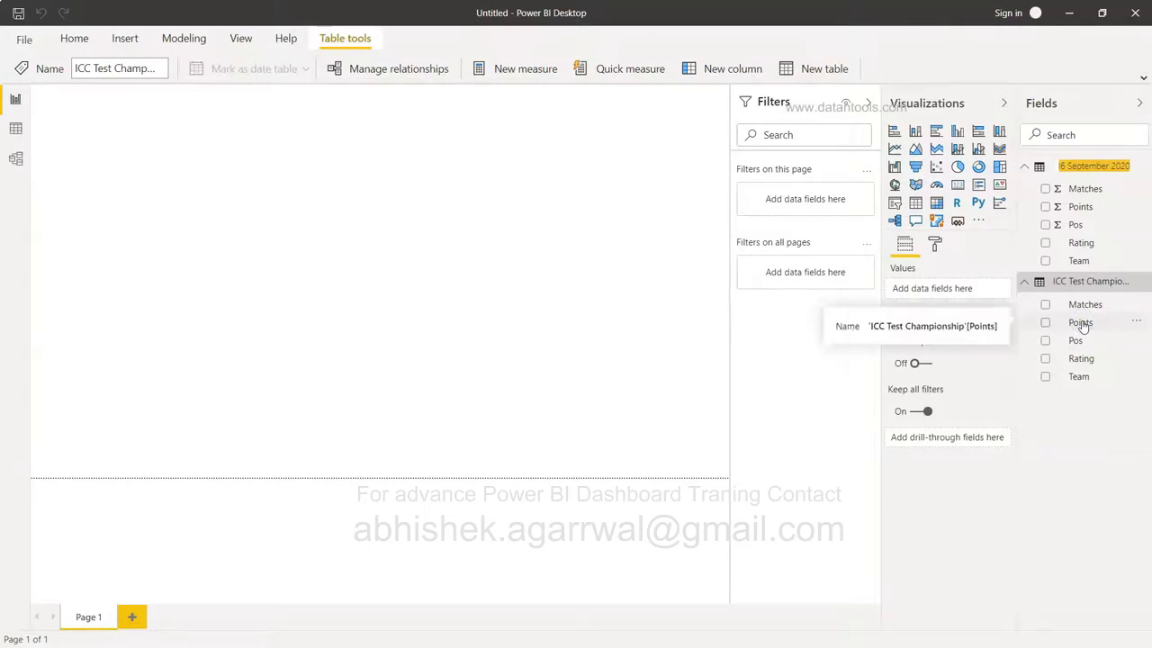
type("ICC")
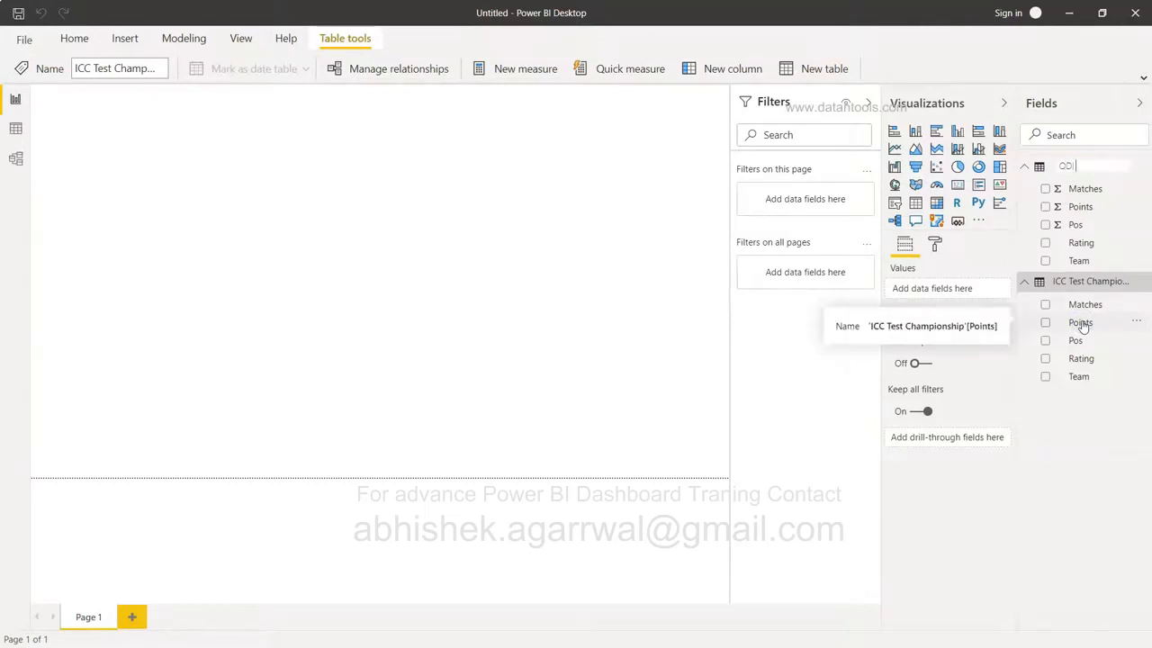
key("Return")
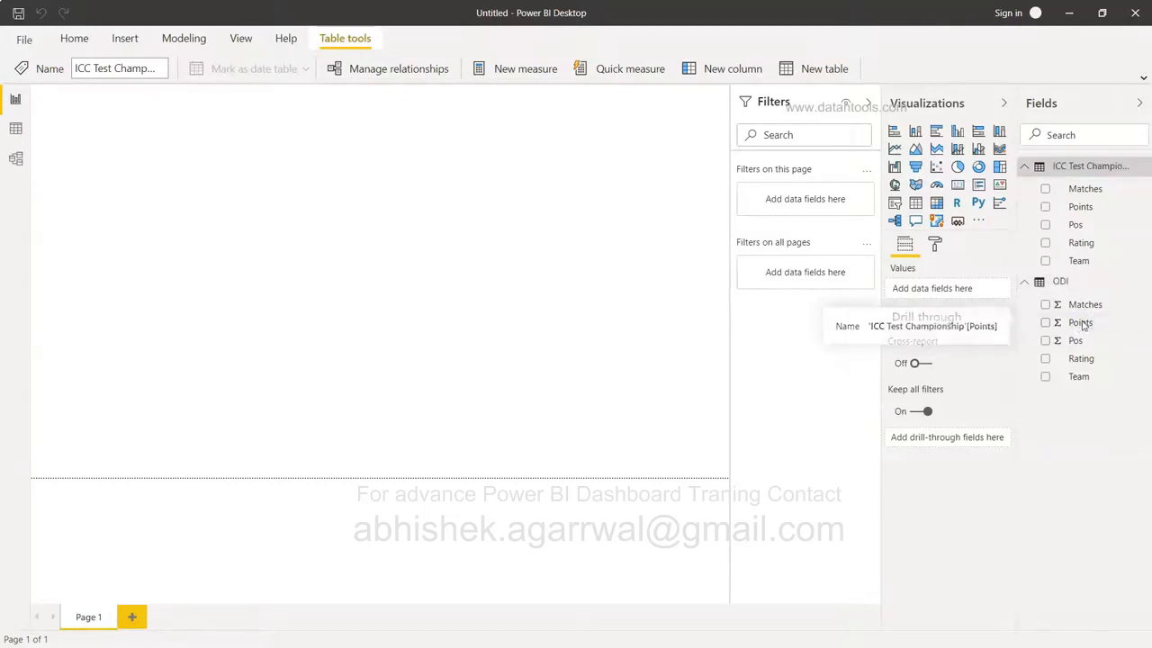
- Rename the ICC Test Championship table as Test
right_click(1077, 166)
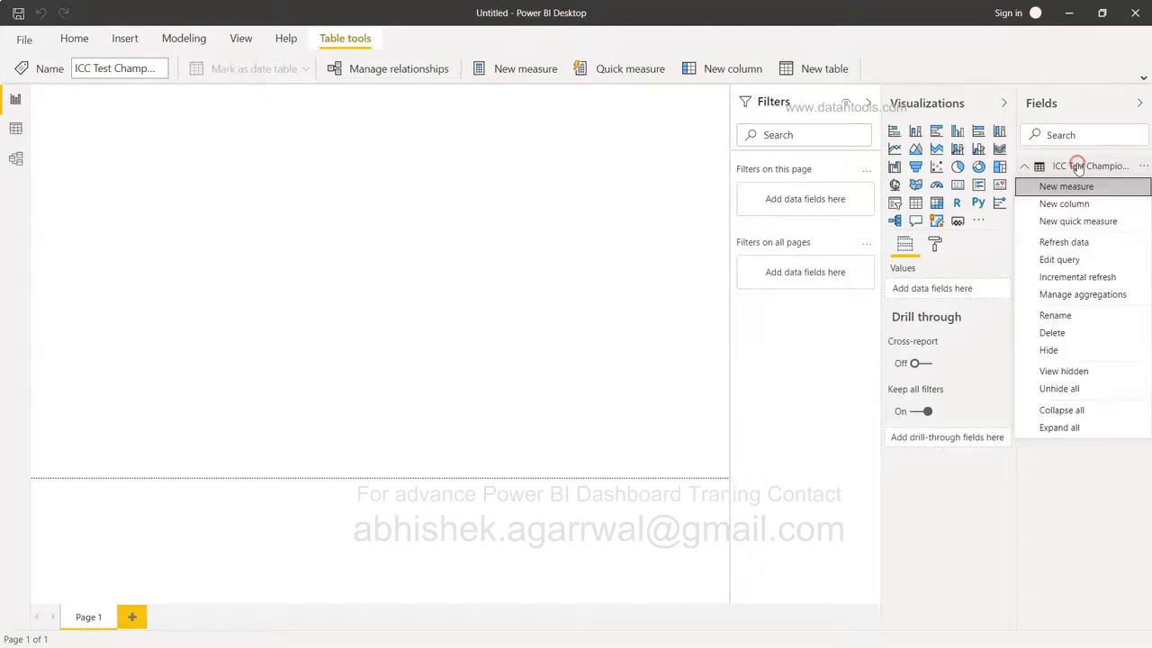
left_click(1070, 322)
type("Test")
key("Return")
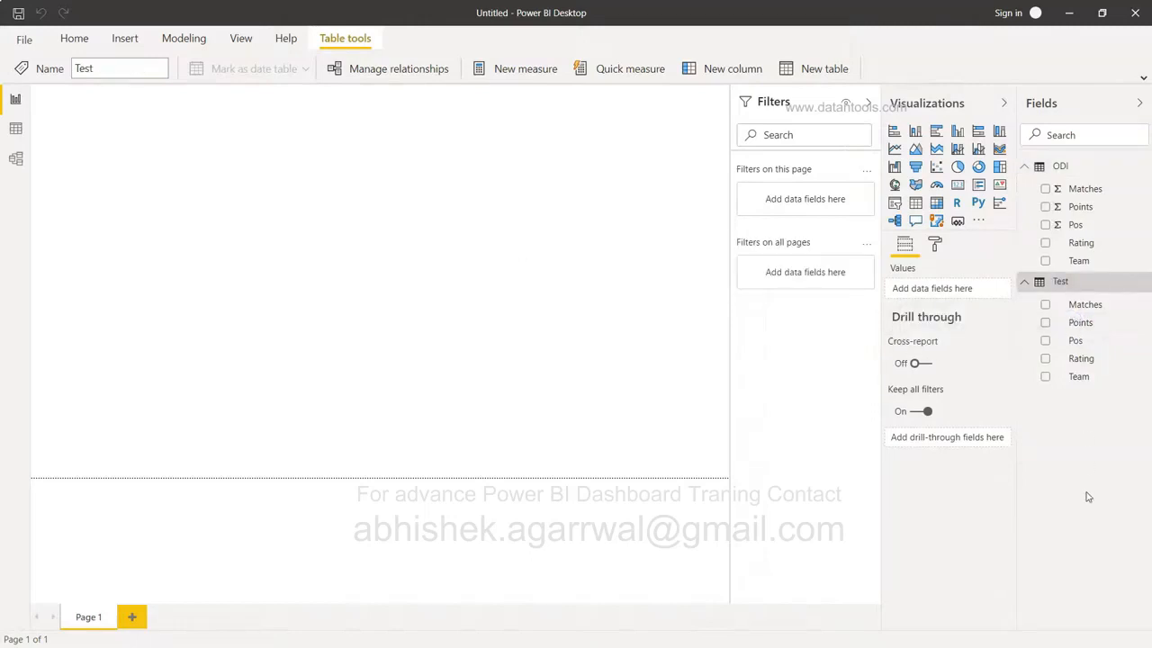
- Review the records of the ODI table and the Test table in the Data view
left_click(16, 128)
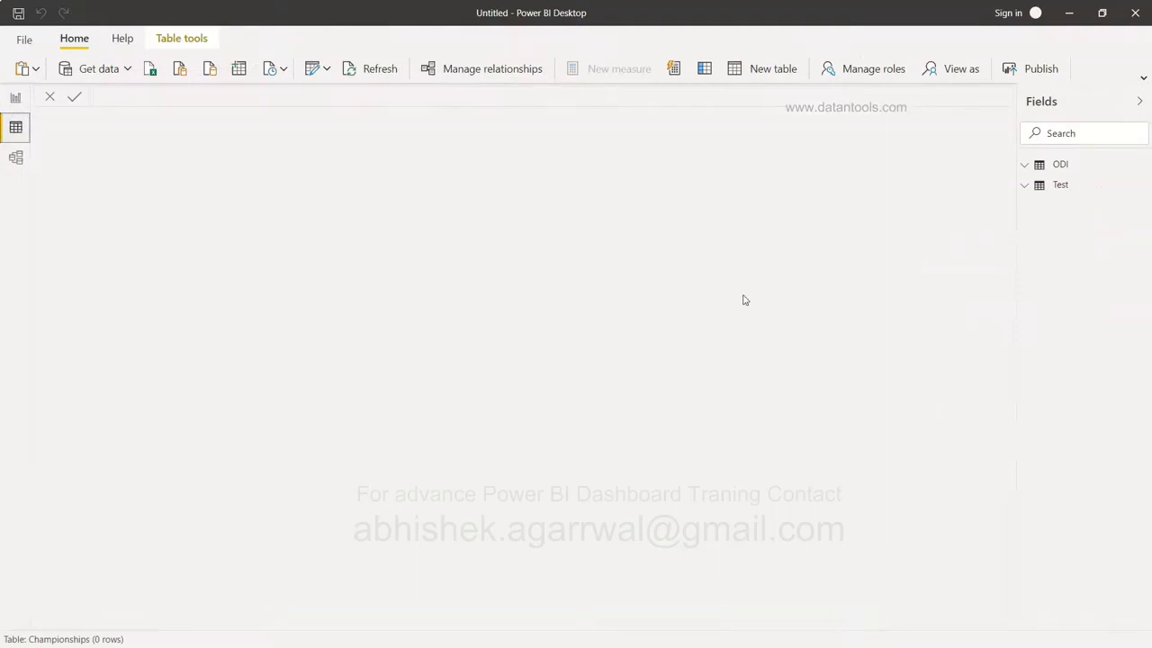
left_click(1023, 165)
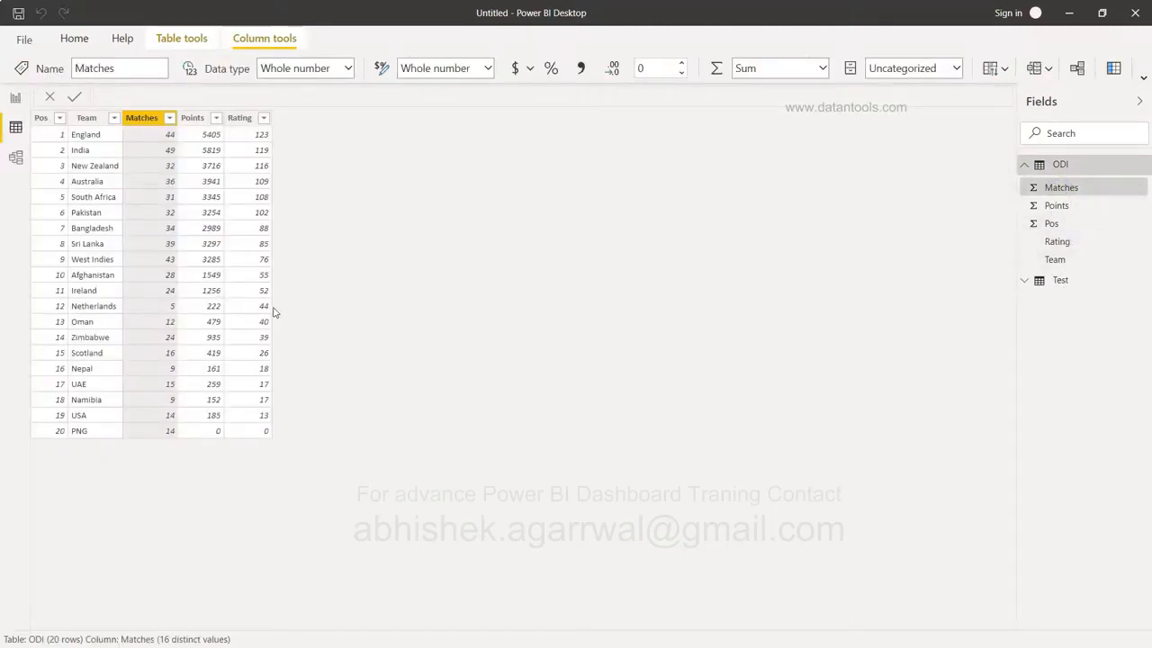
left_click(1071, 281)
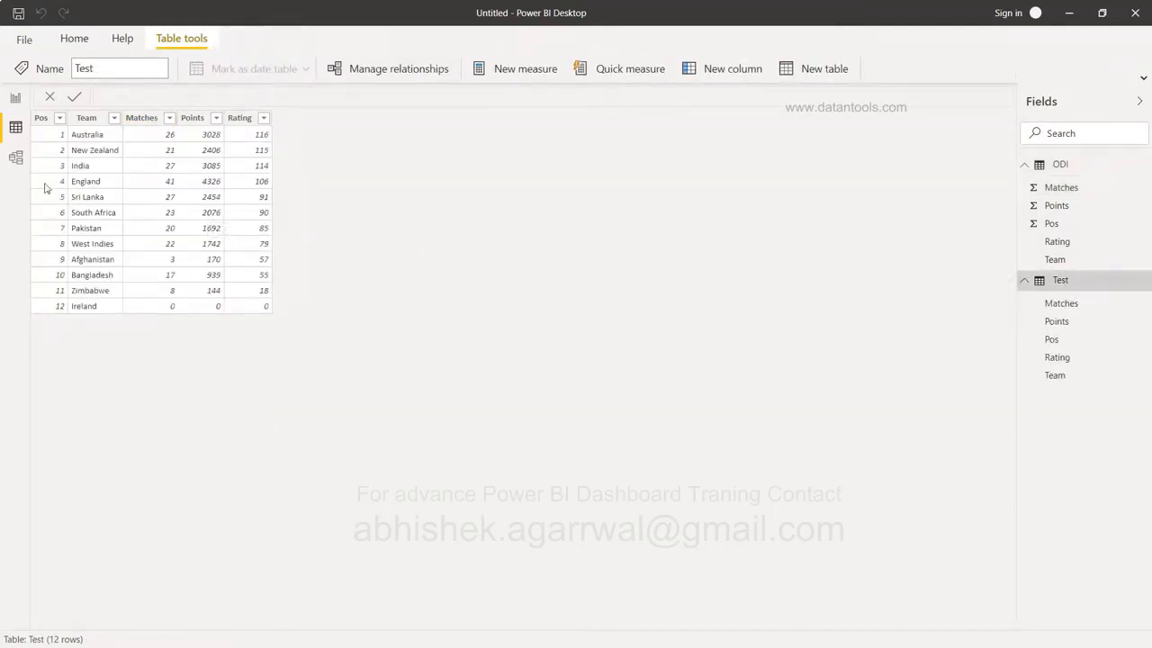
- In the Model view, move the Test table beside ODI and replace their relationship with one linking the Team fields
left_click(15, 158)
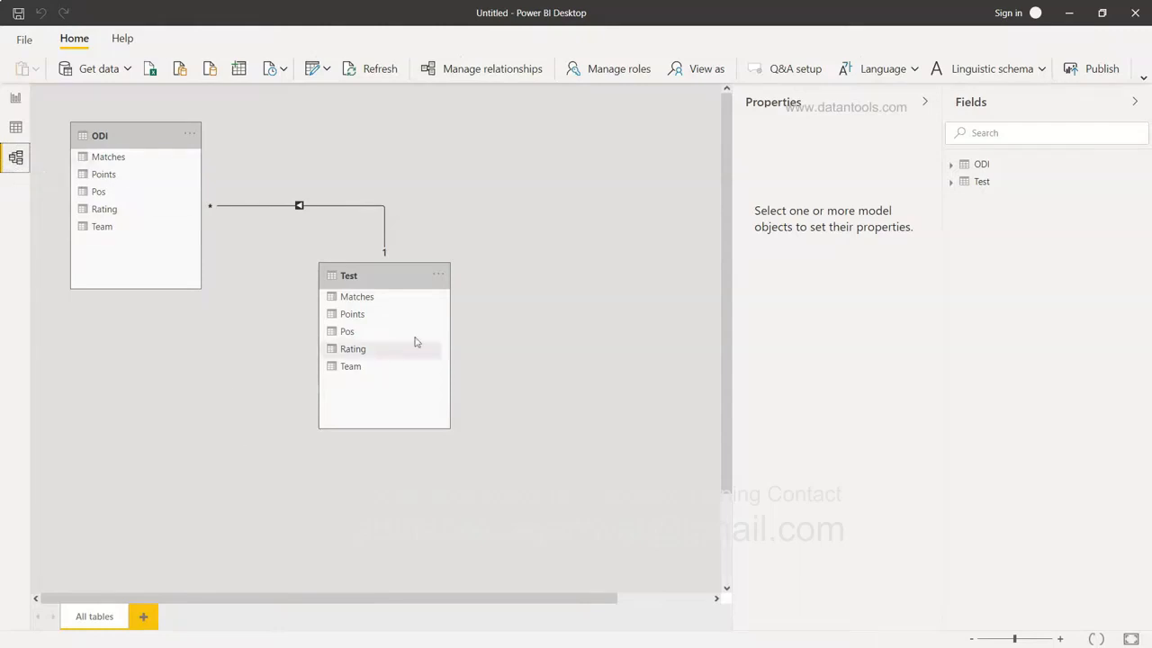
left_click_drag(414, 285, 506, 185)
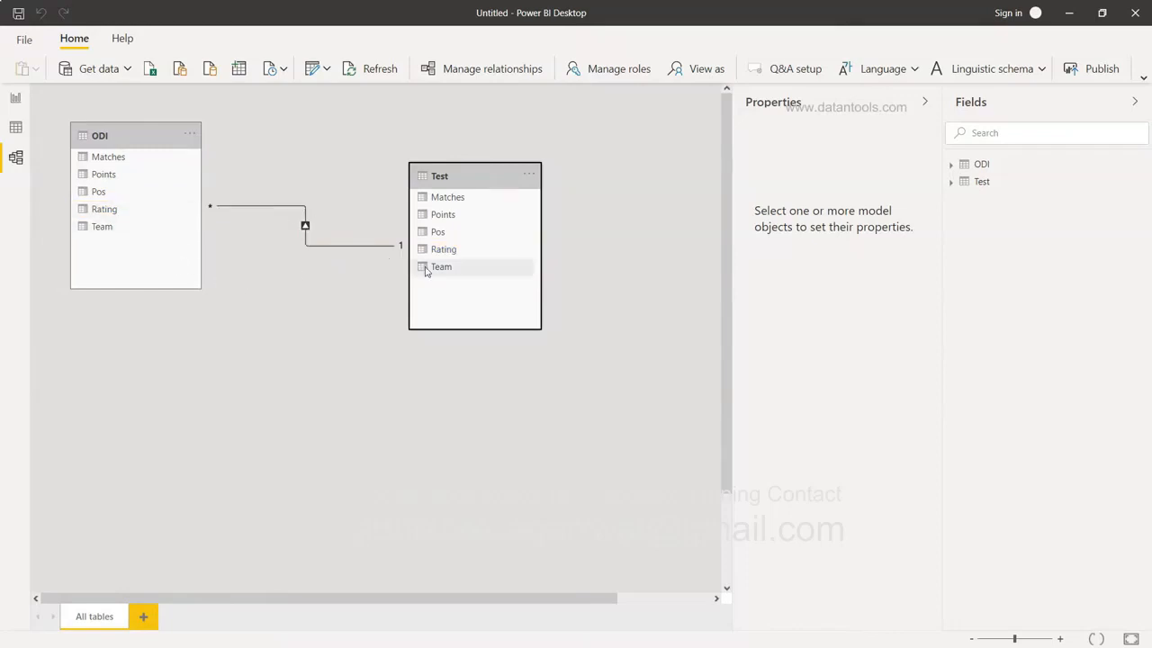
right_click(329, 250)
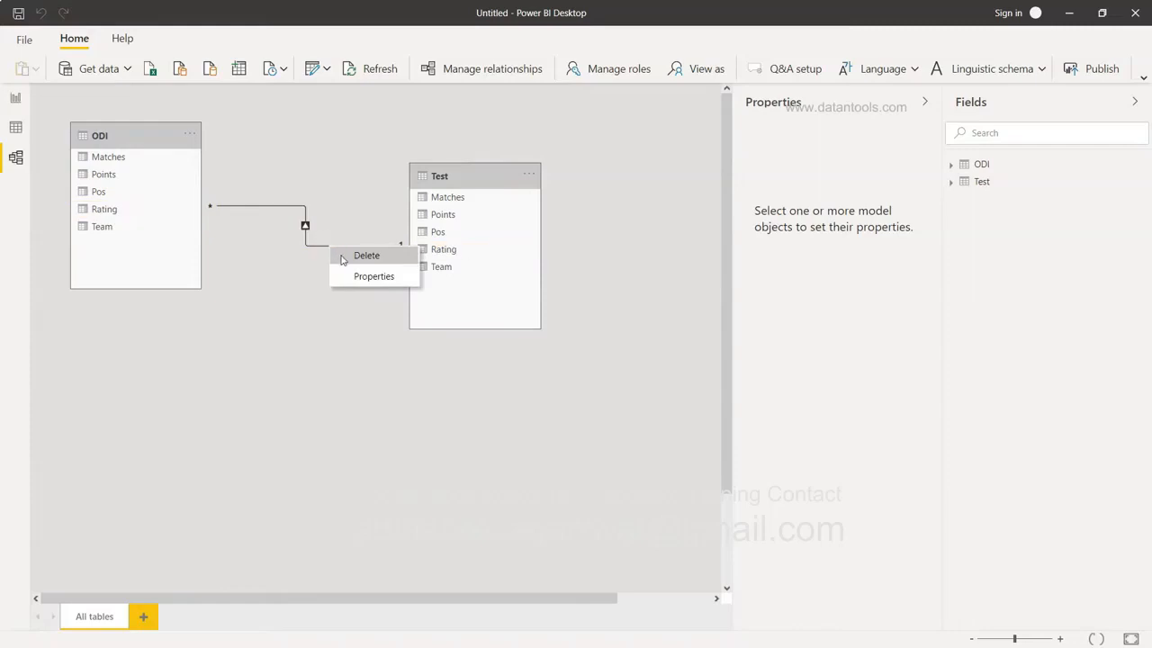
left_click(341, 256)
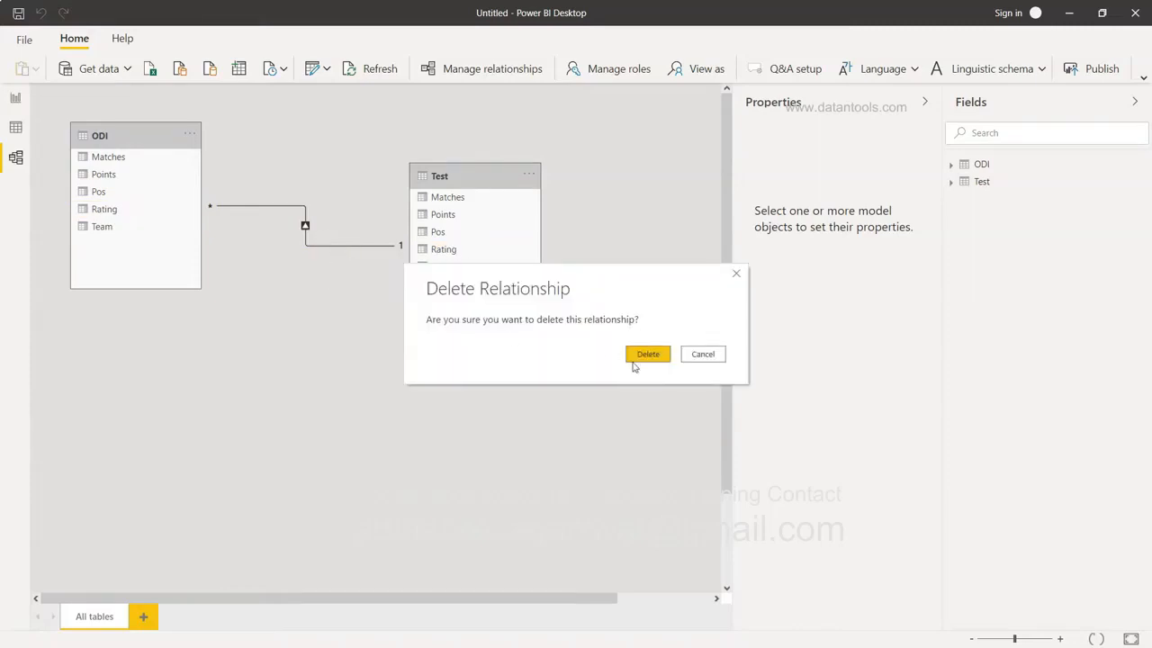
left_click(633, 360)
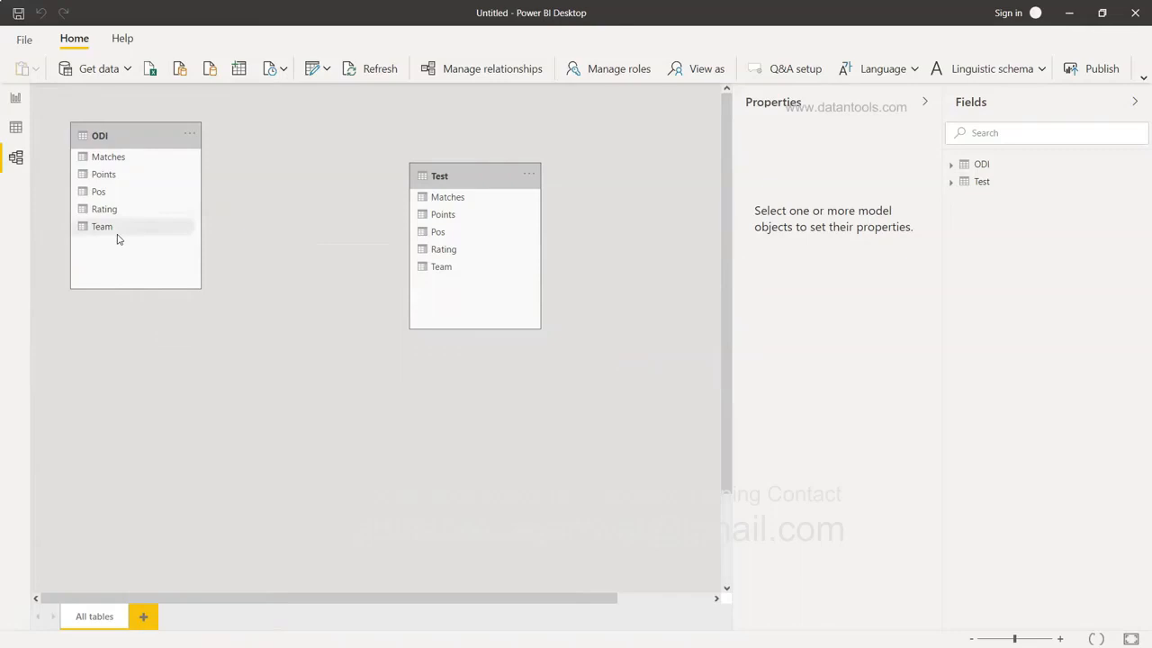
left_click_drag(114, 234, 443, 270)
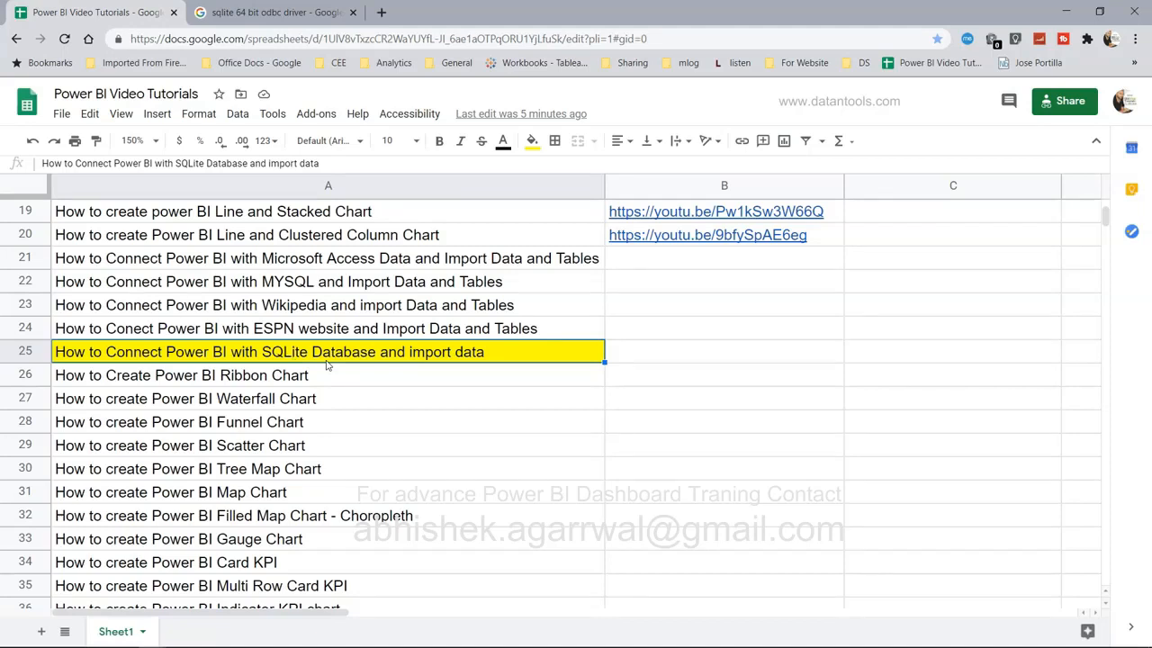
- Switch to the browser's Google results for "sqlite 64 bit odbc driver" and hide the bookmarks bar
key("alt+Tab")
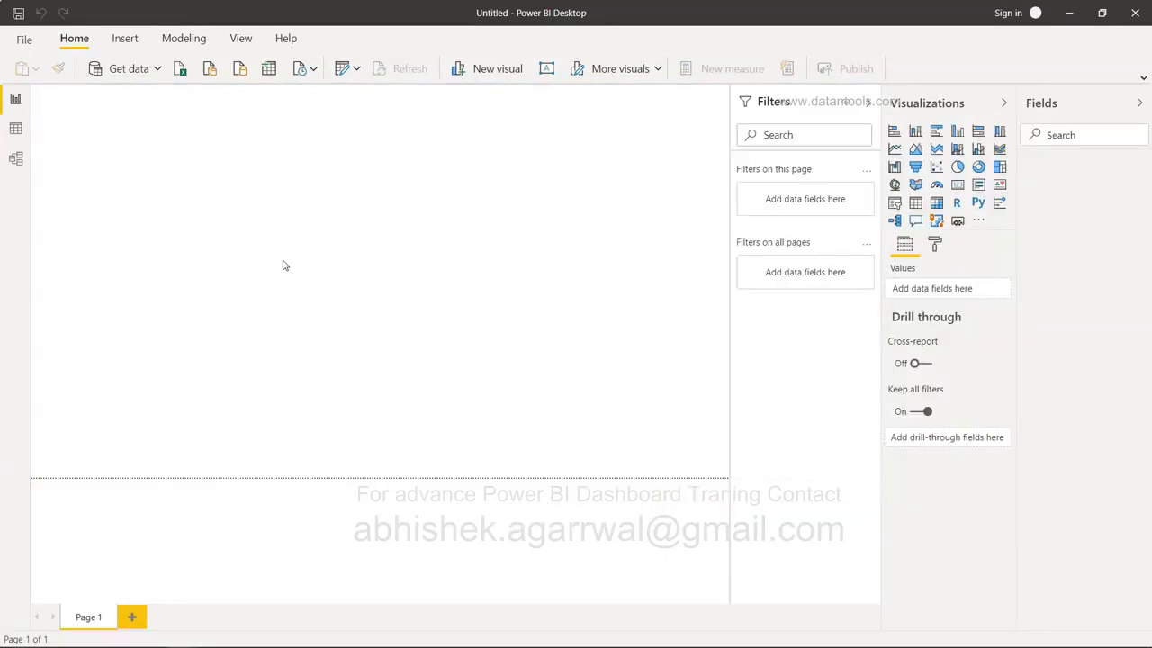
key("alt+Tab")
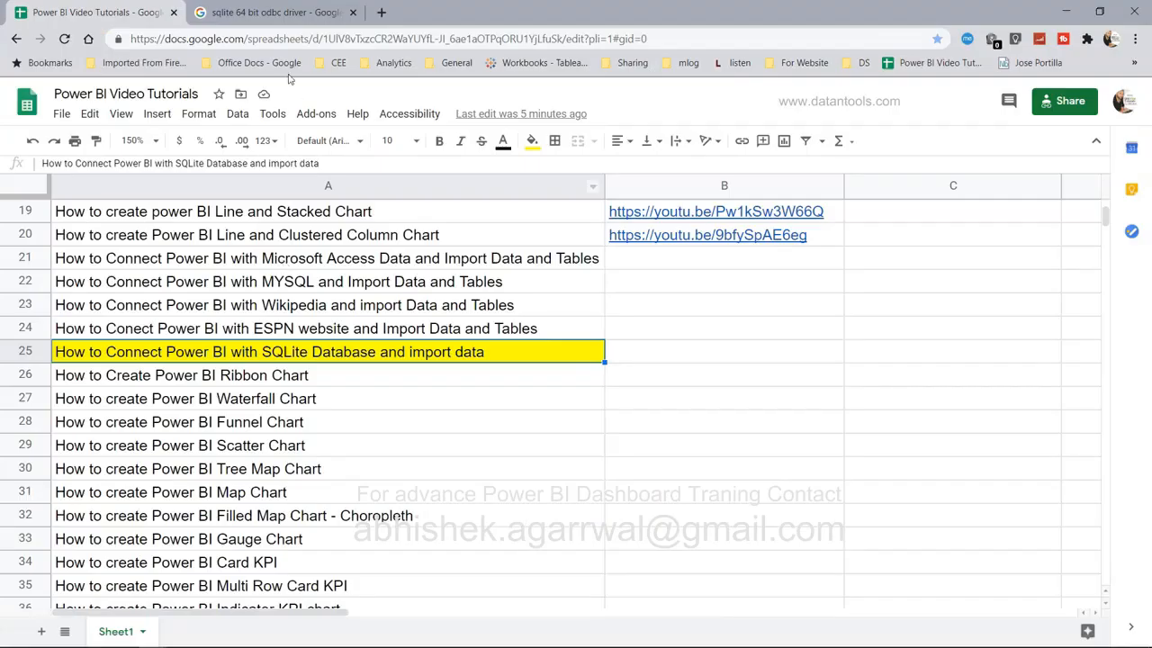
left_click(298, 11)
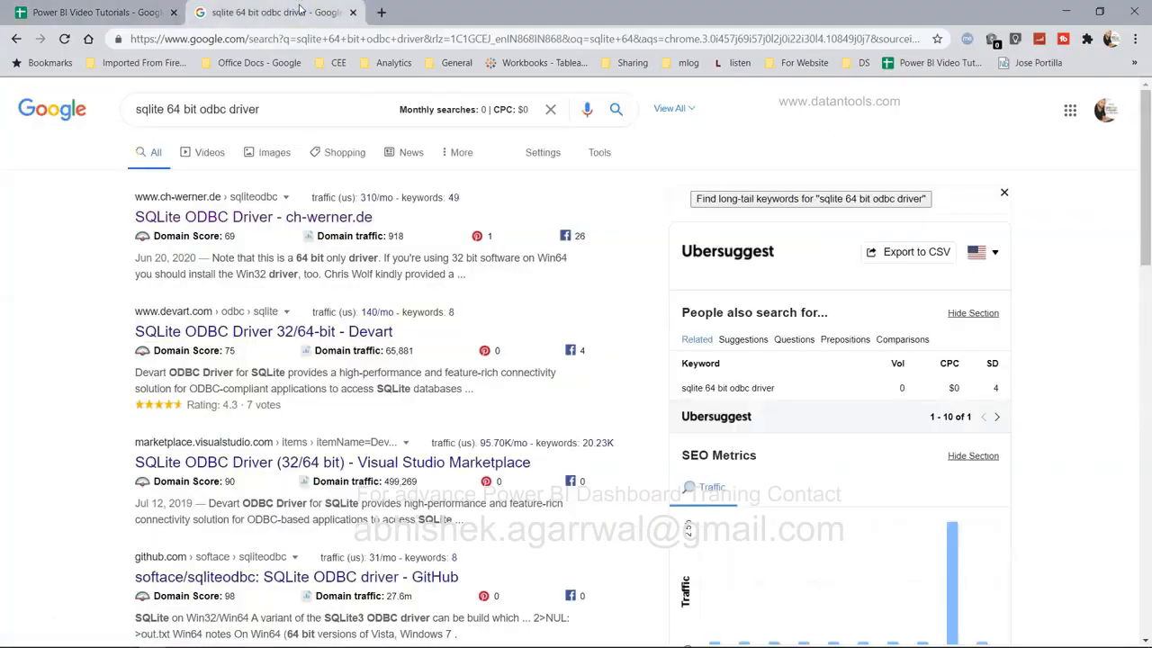
key("ctrl+shift+b")
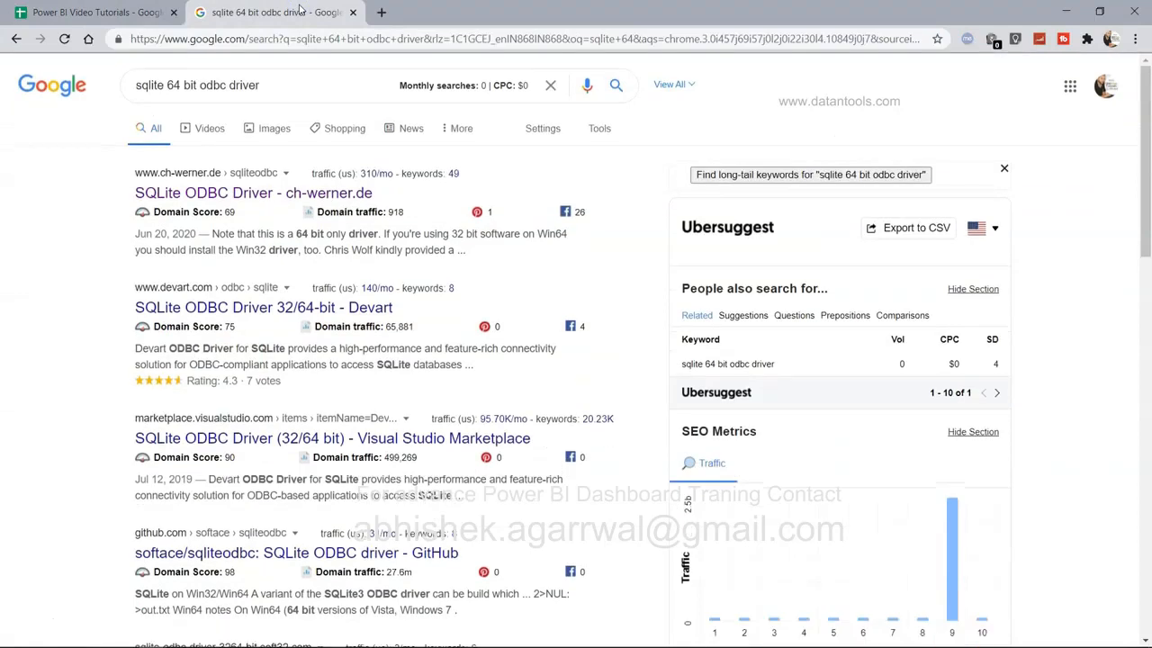
- Open the SQLite ODBC Driver page on ch-werner.de from the search results and look over its current-version driver downloads
mouse_move(278, 84)
left_mouse_down()
mouse_move(95, 90)
mouse_move(274, 84)
left_mouse_up()
left_click(157, 86)
left_click(290, 85)
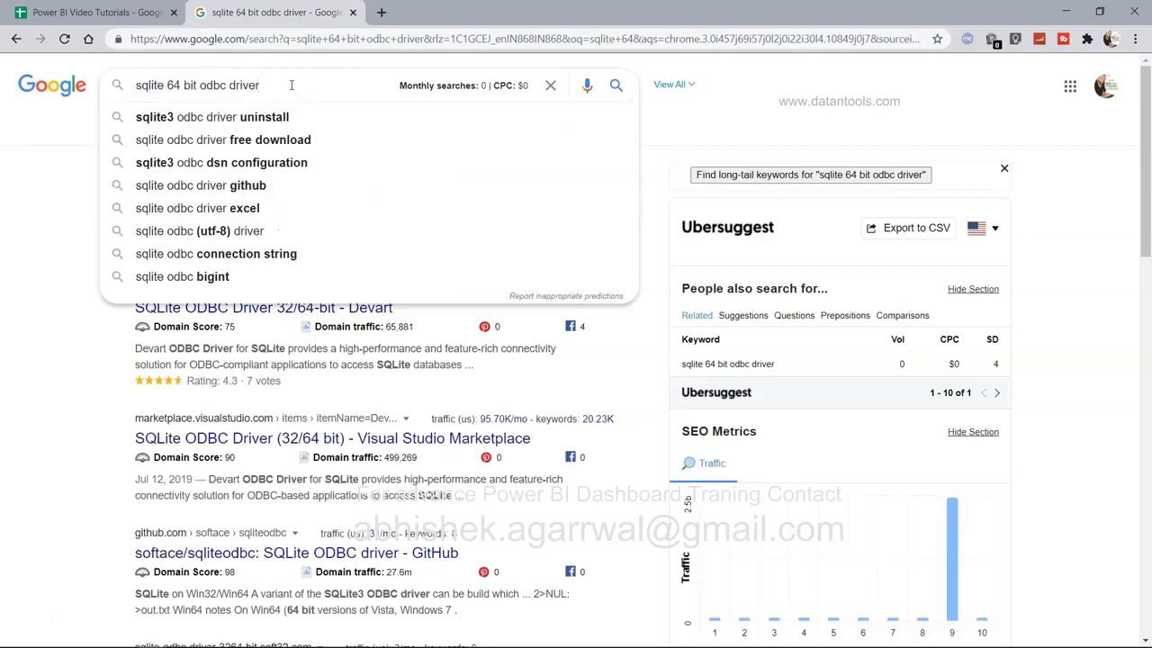
left_click(30, 338)
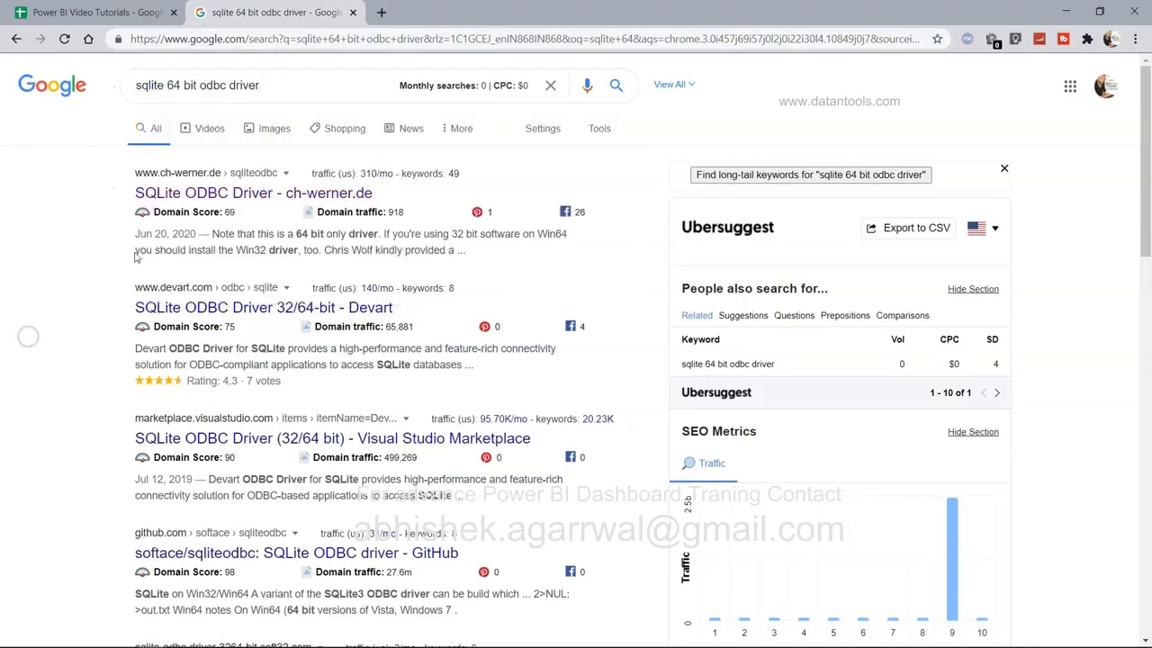
left_click(251, 196)
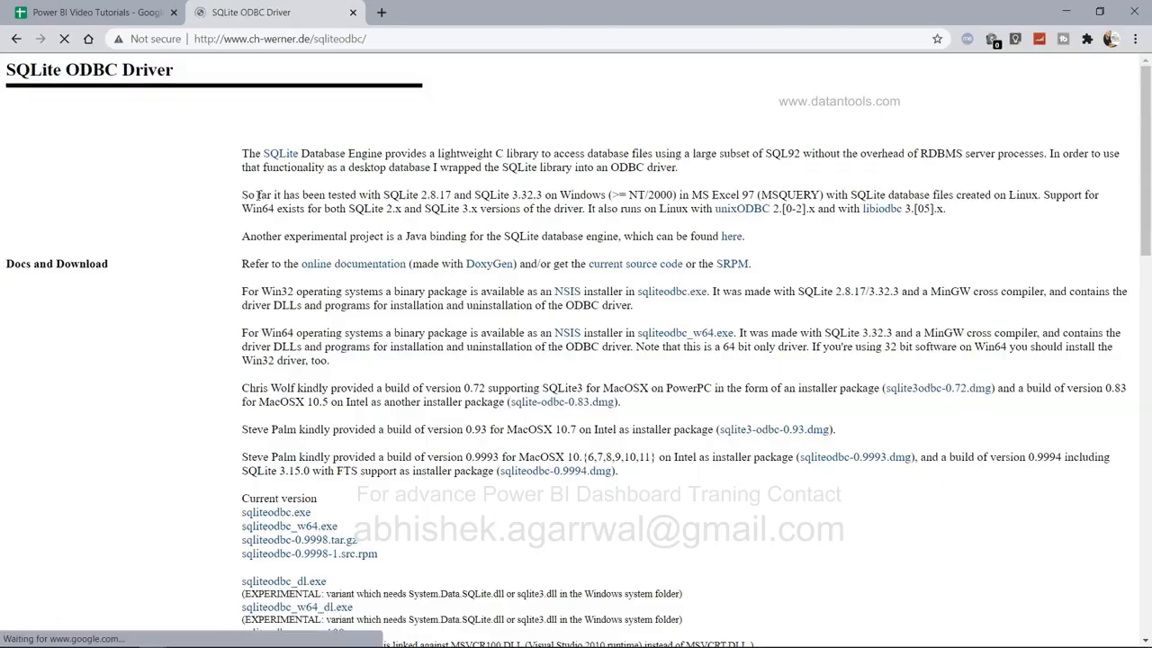
scroll(378, 412, "down", 3)
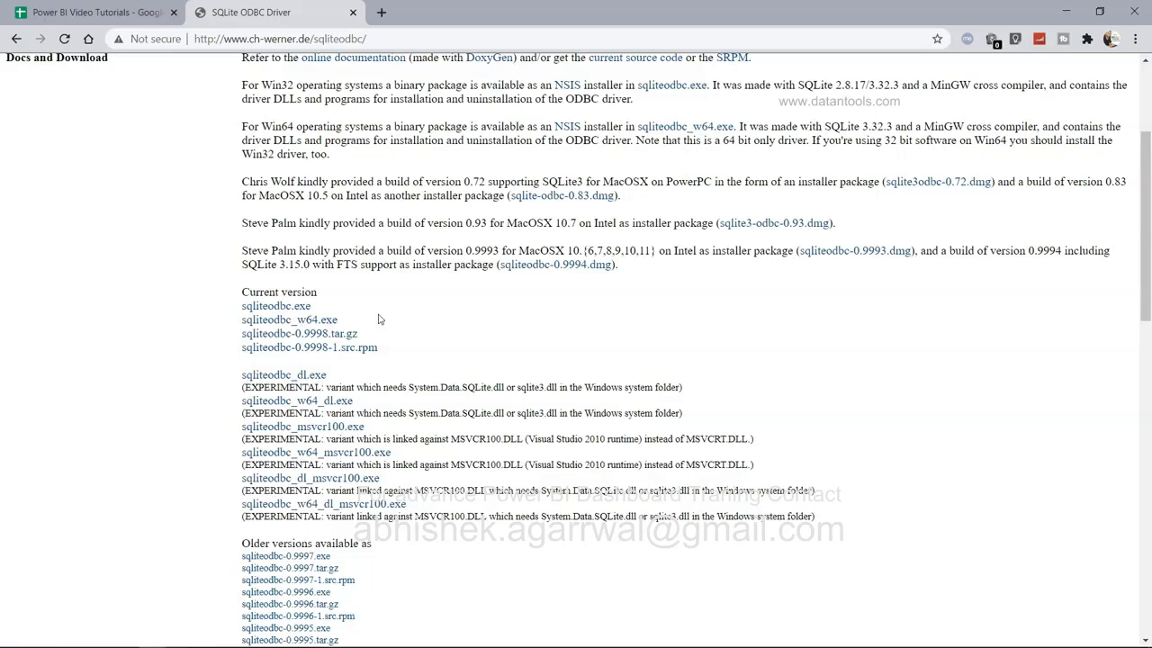
- Open ODBC Data Sources (32-bit) and add a new user data source based on the SQLite3 ODBC Driver
key("super")
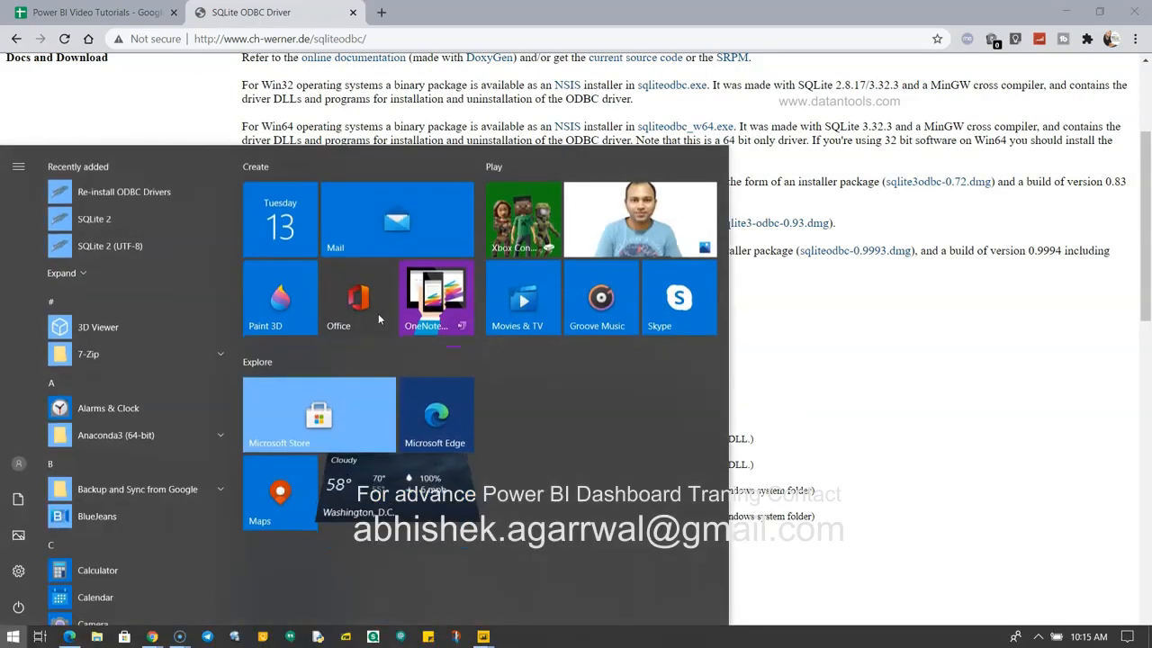
type("dsn")
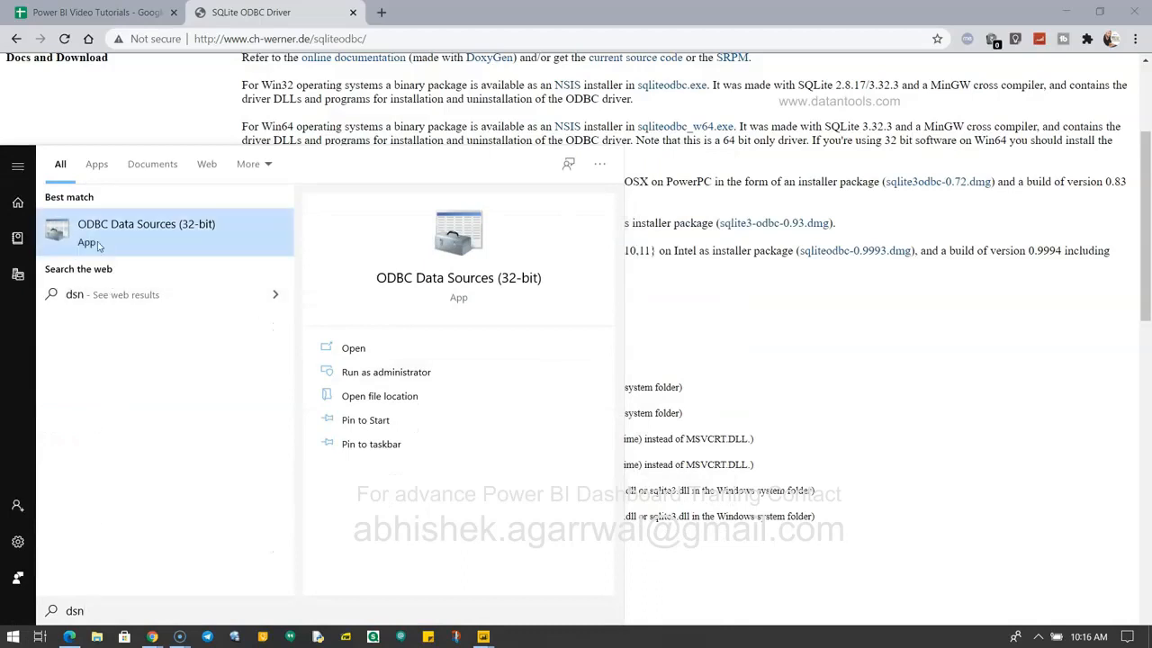
left_click(151, 239)
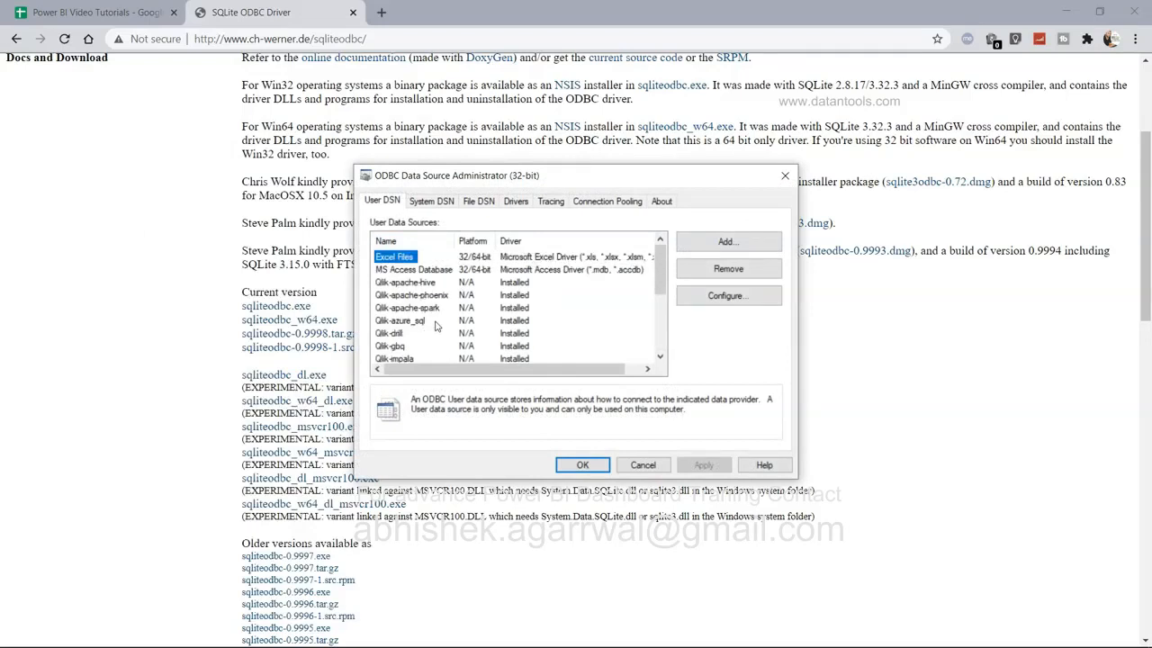
left_click(726, 244)
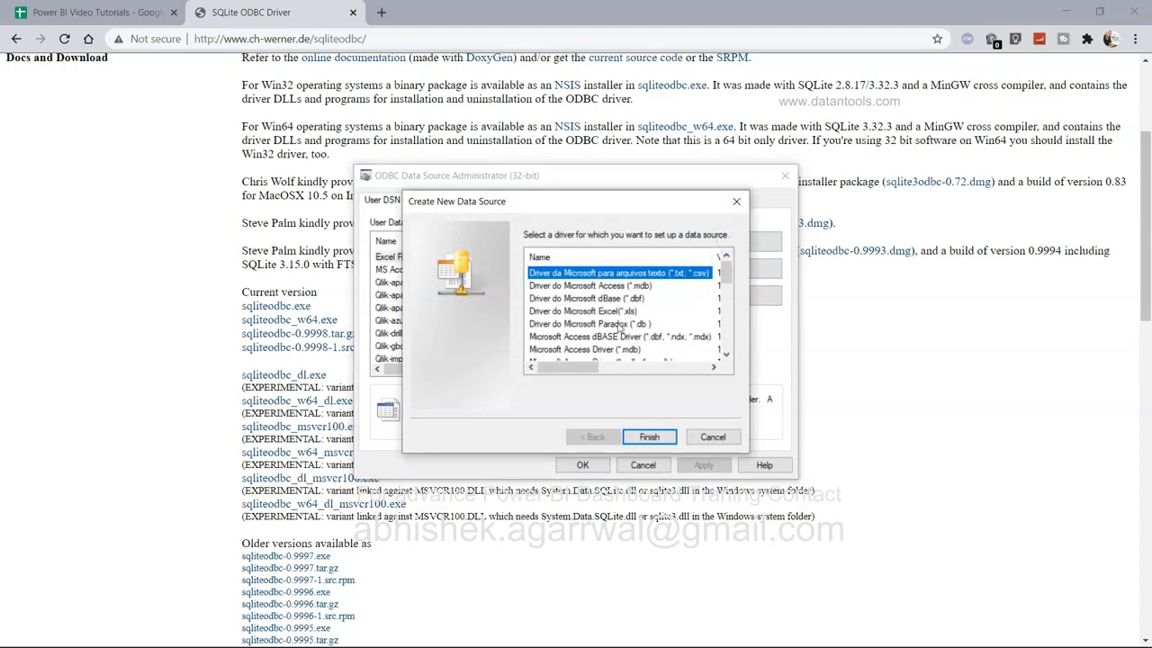
scroll(619, 329, "down", 2)
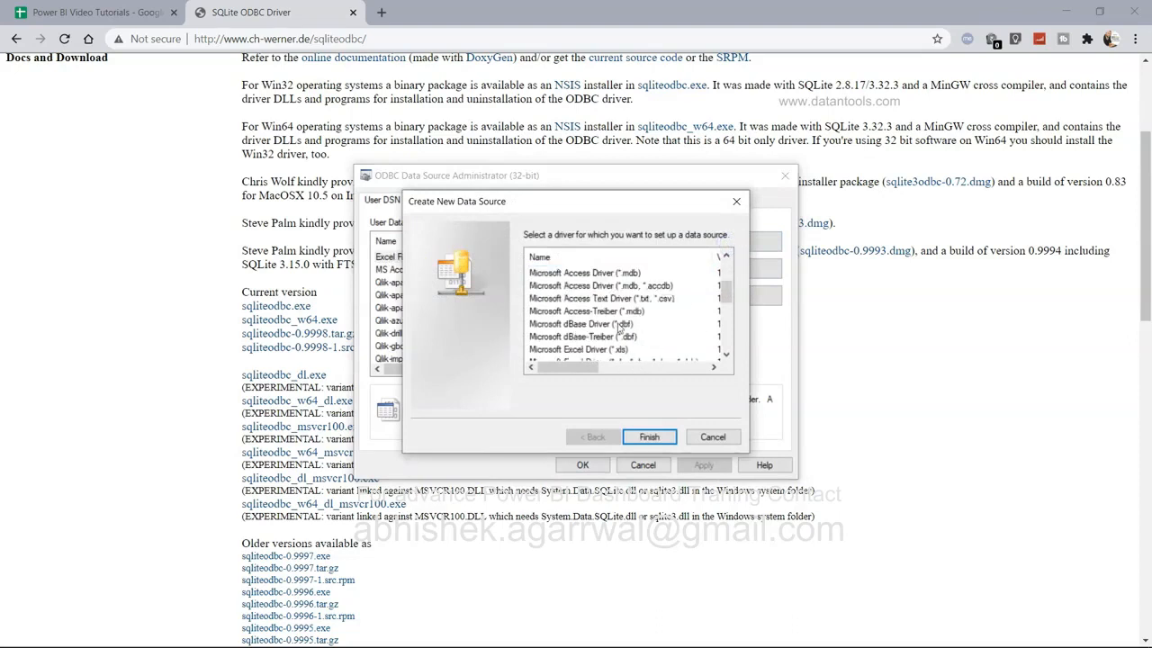
scroll(619, 329, "down", 5)
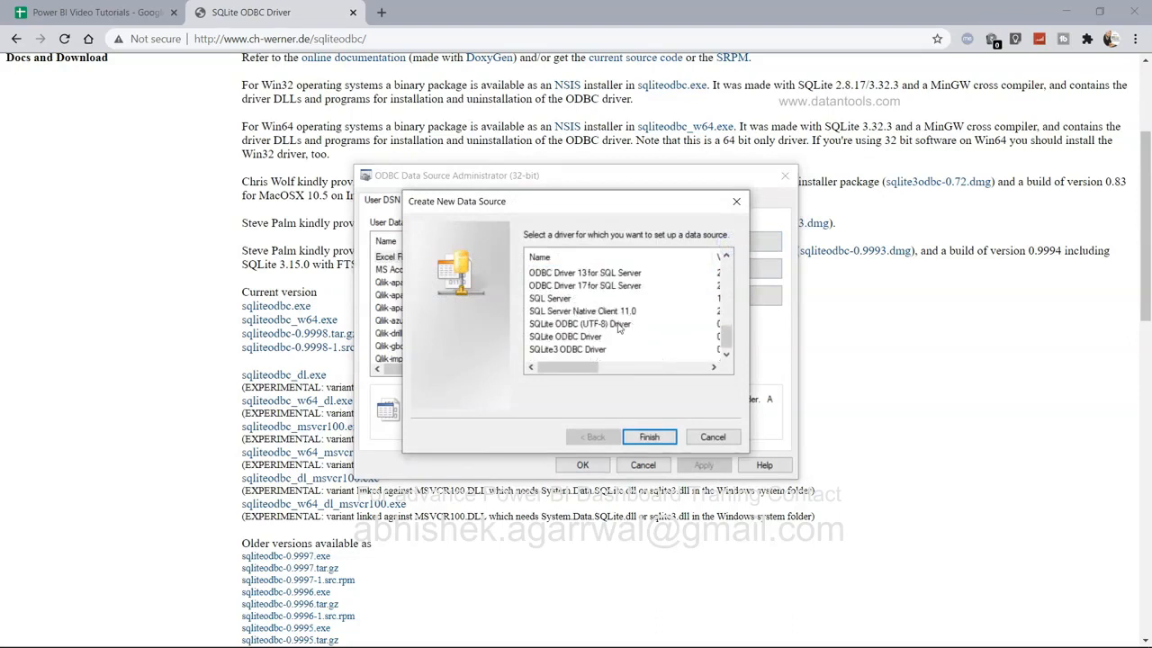
left_click(580, 351)
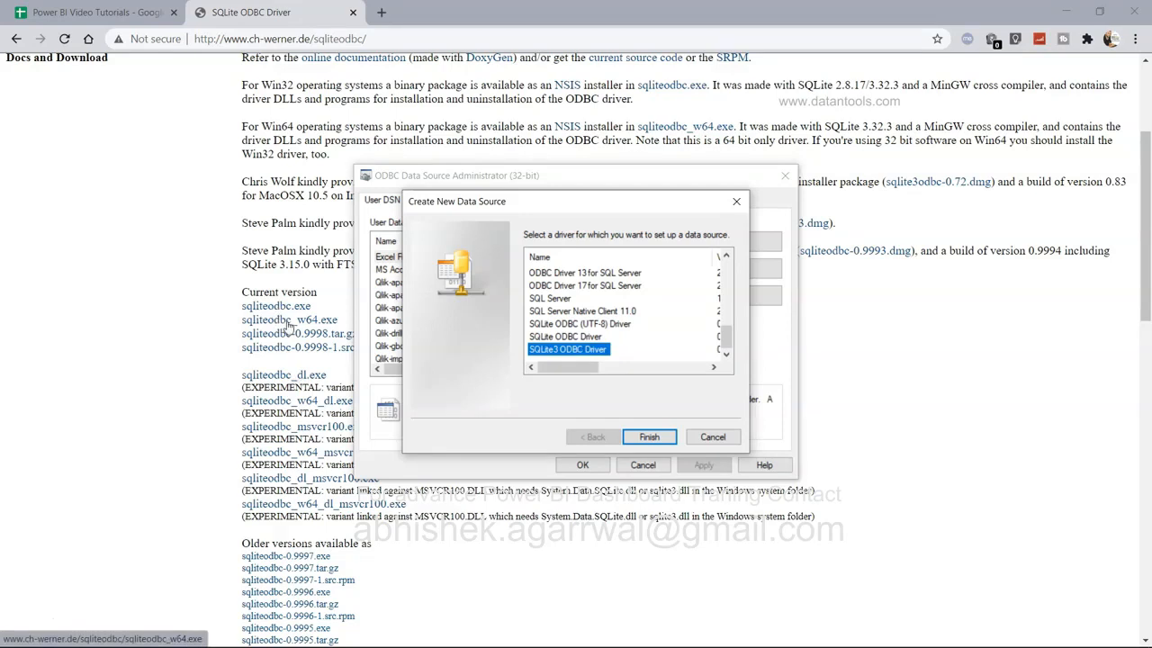
left_click(652, 437)
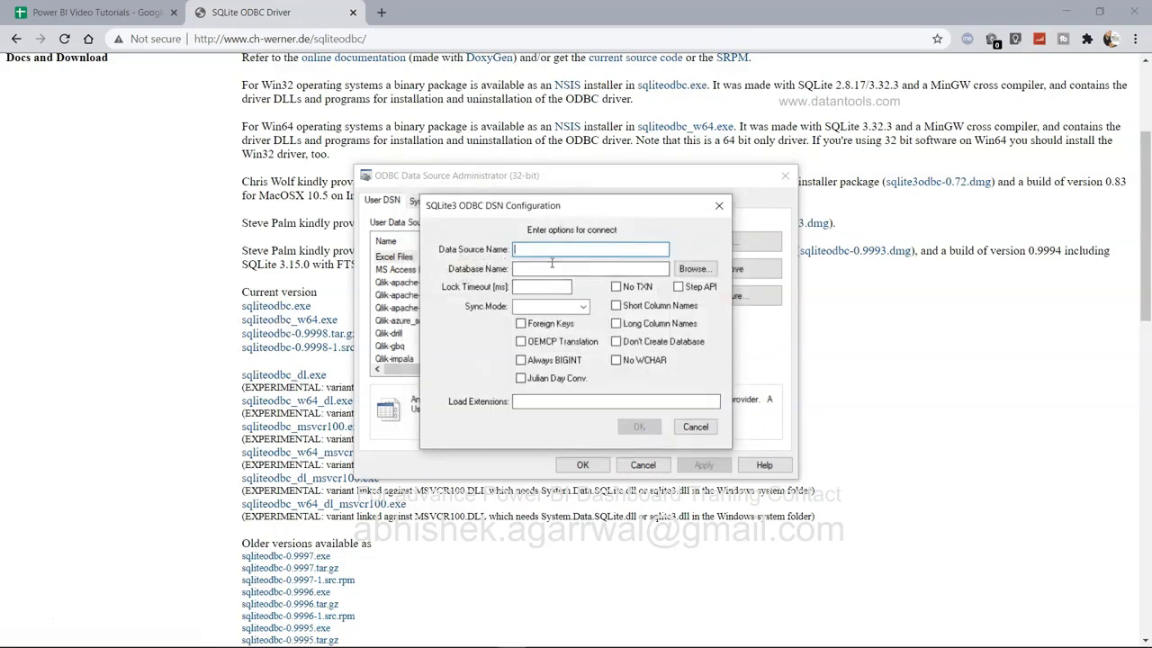
- Name the new SQLite3 data source sqlite_chinook
type("chinook")
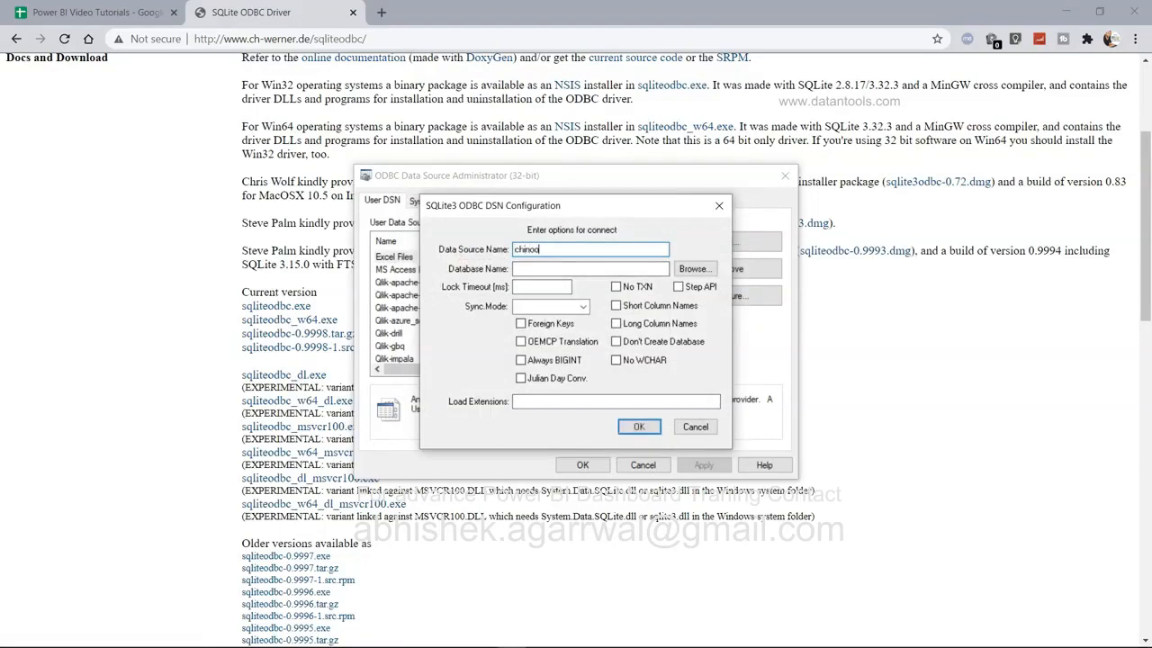
key("Home")
type("sqlite_")
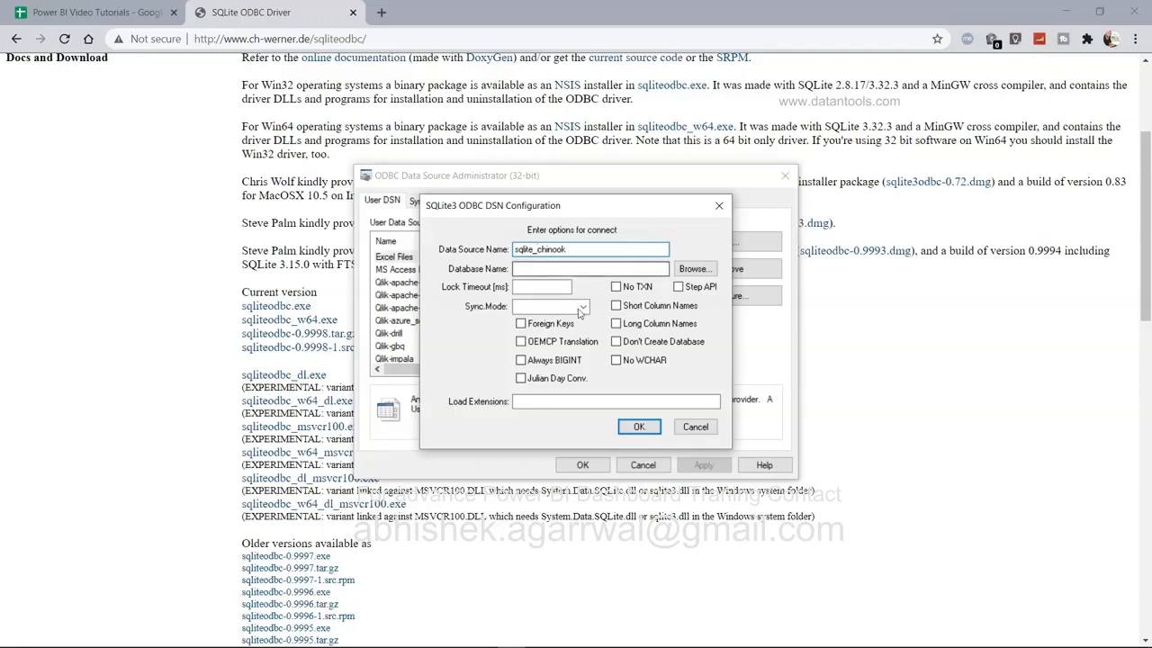
- Set the chinook database file from Documents > SQL Lite > Sample Database as the data source's database, and save the DSN
left_click(559, 263)
left_click(693, 269)
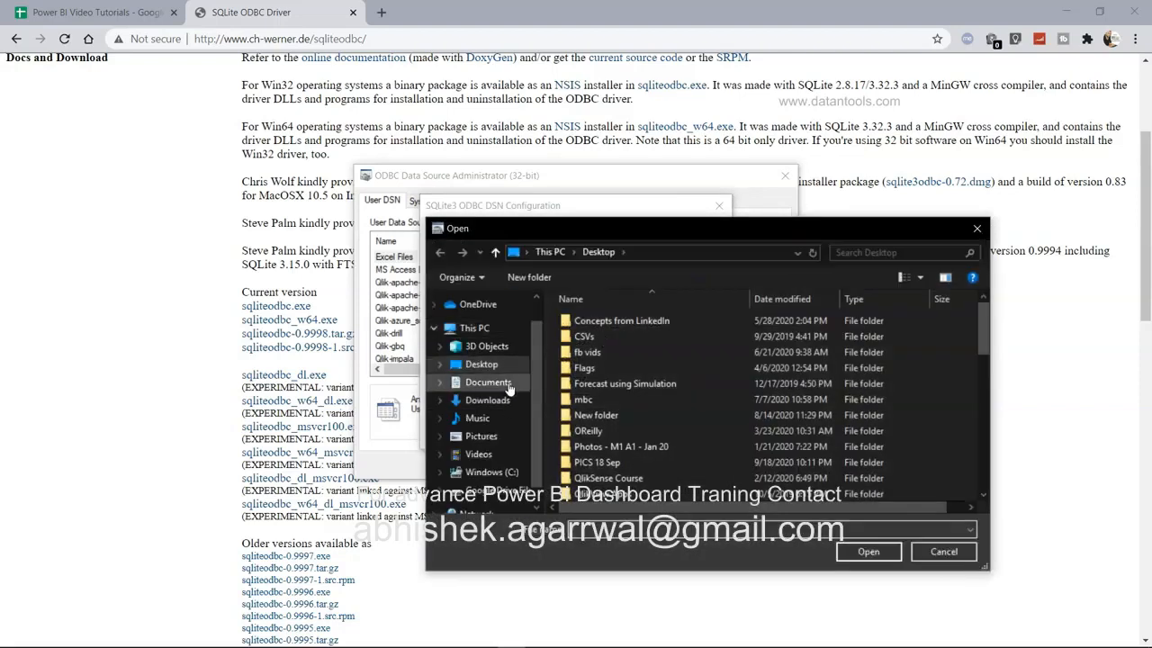
left_click(507, 383)
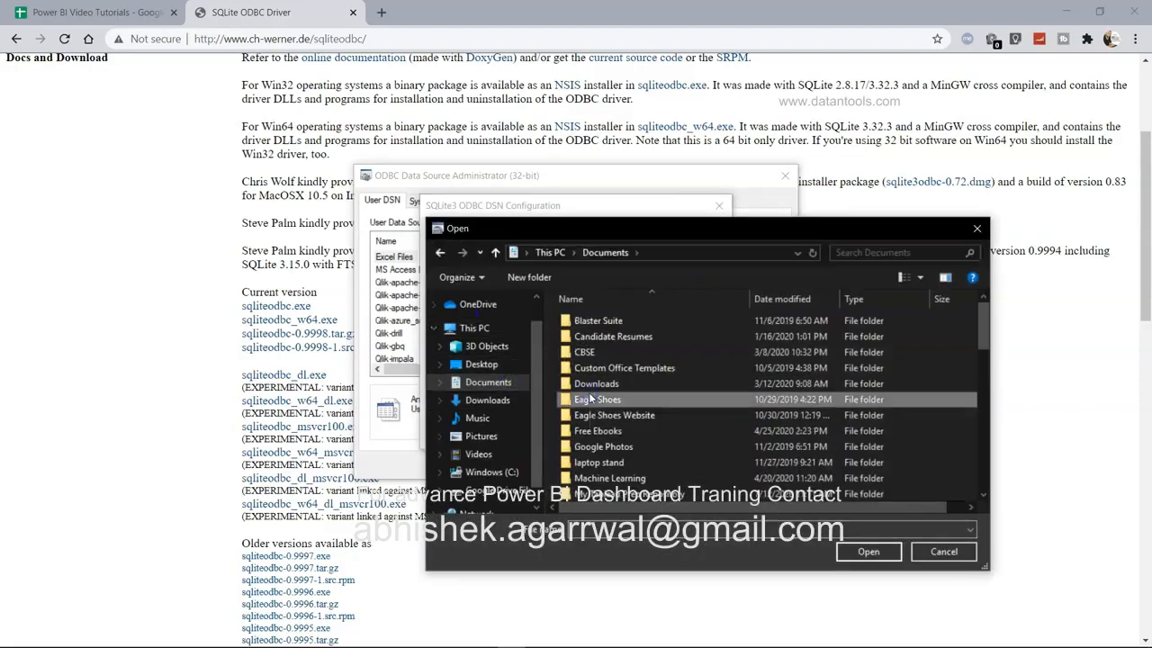
scroll(590, 398, "down", 5)
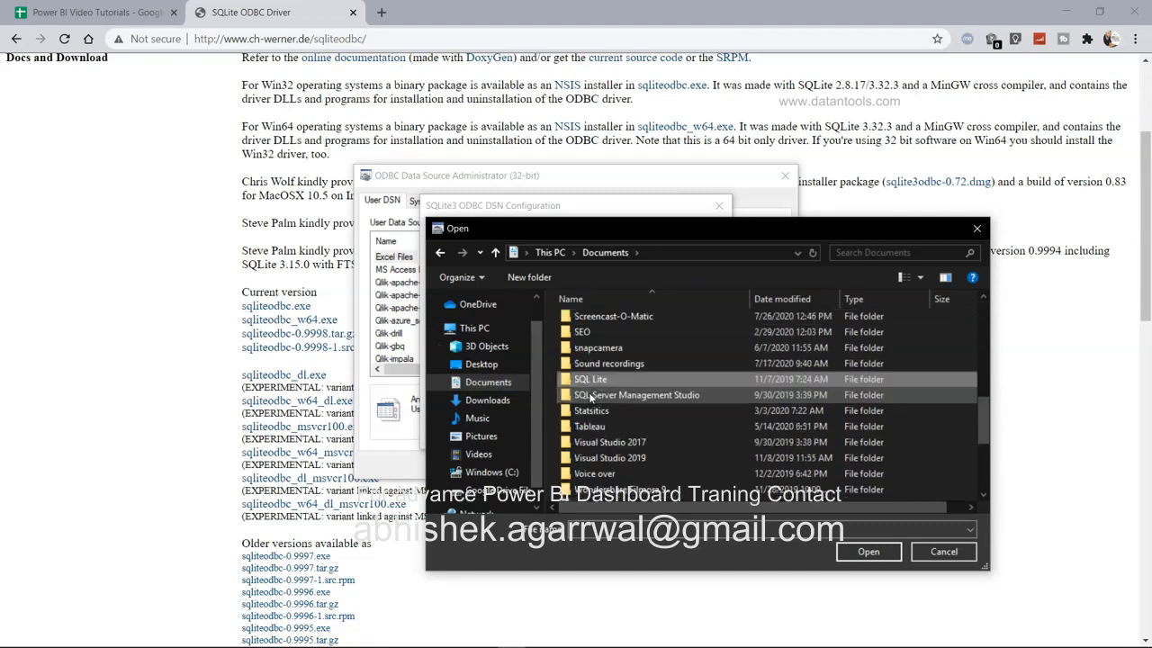
double_click(591, 380)
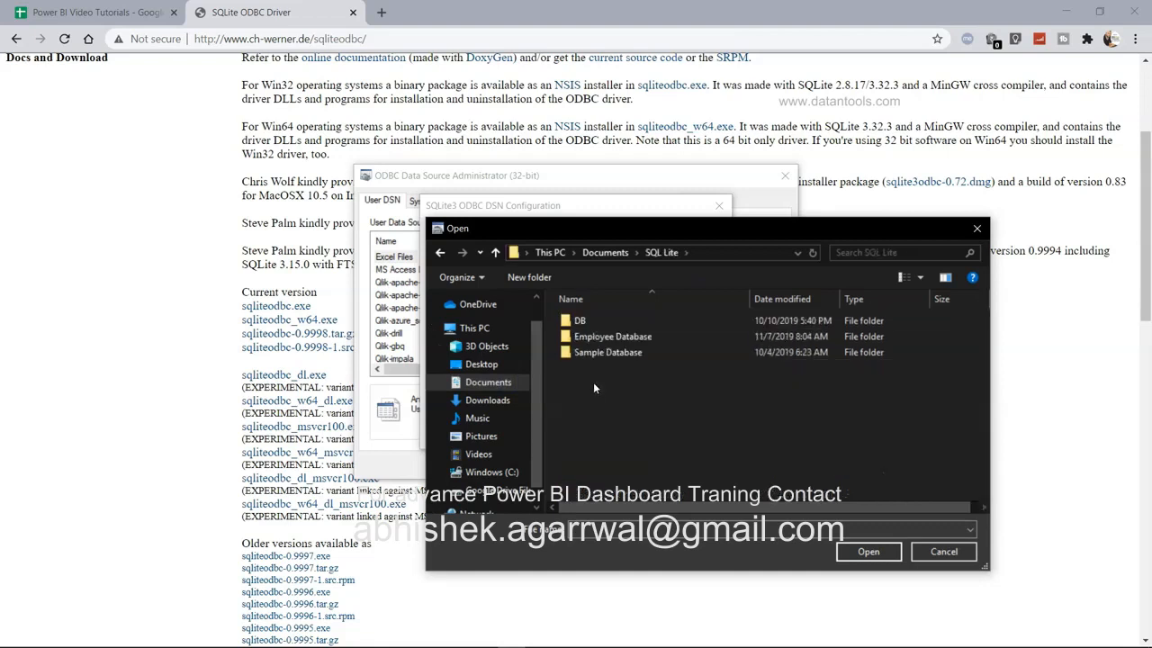
double_click(617, 351)
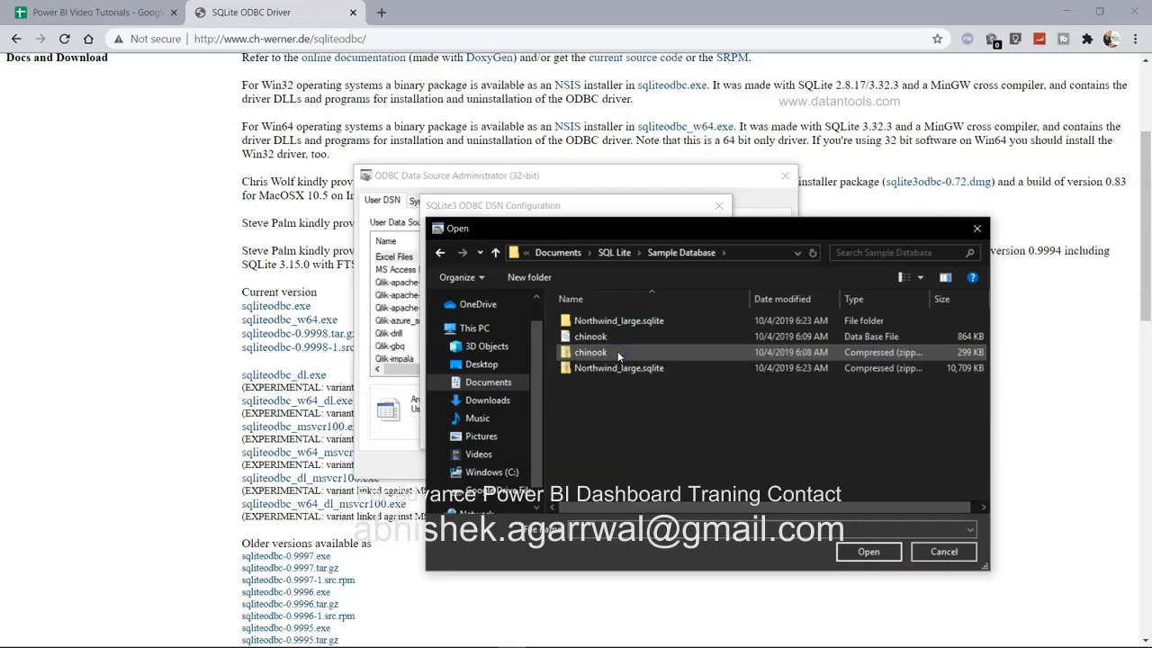
left_click(613, 336)
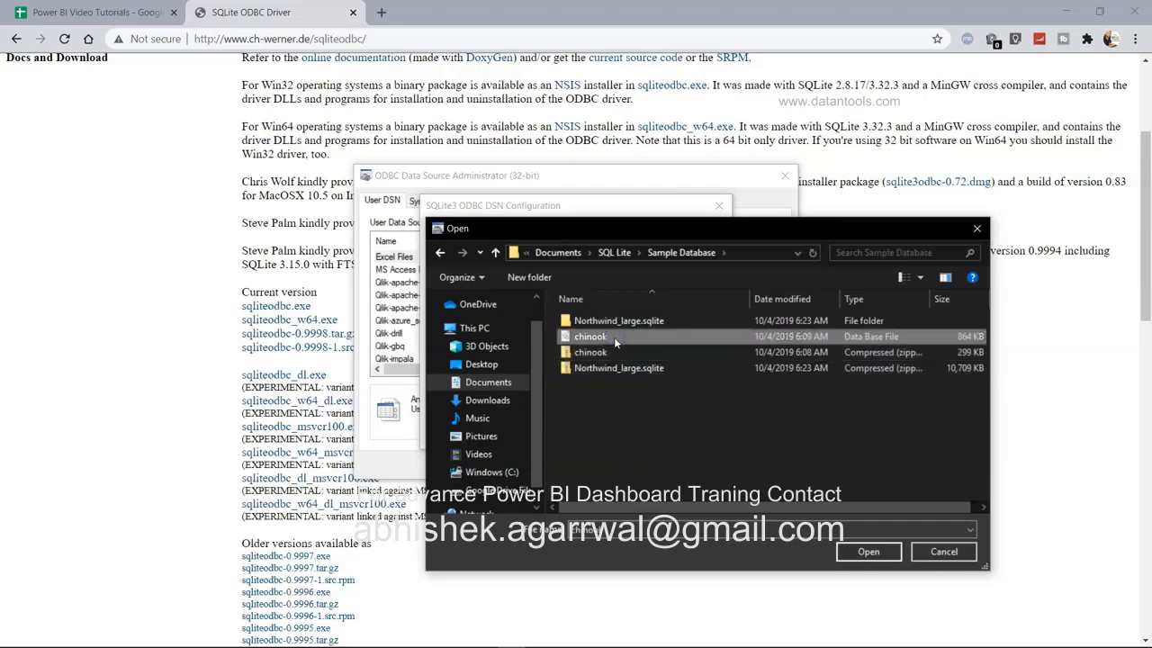
left_click(850, 549)
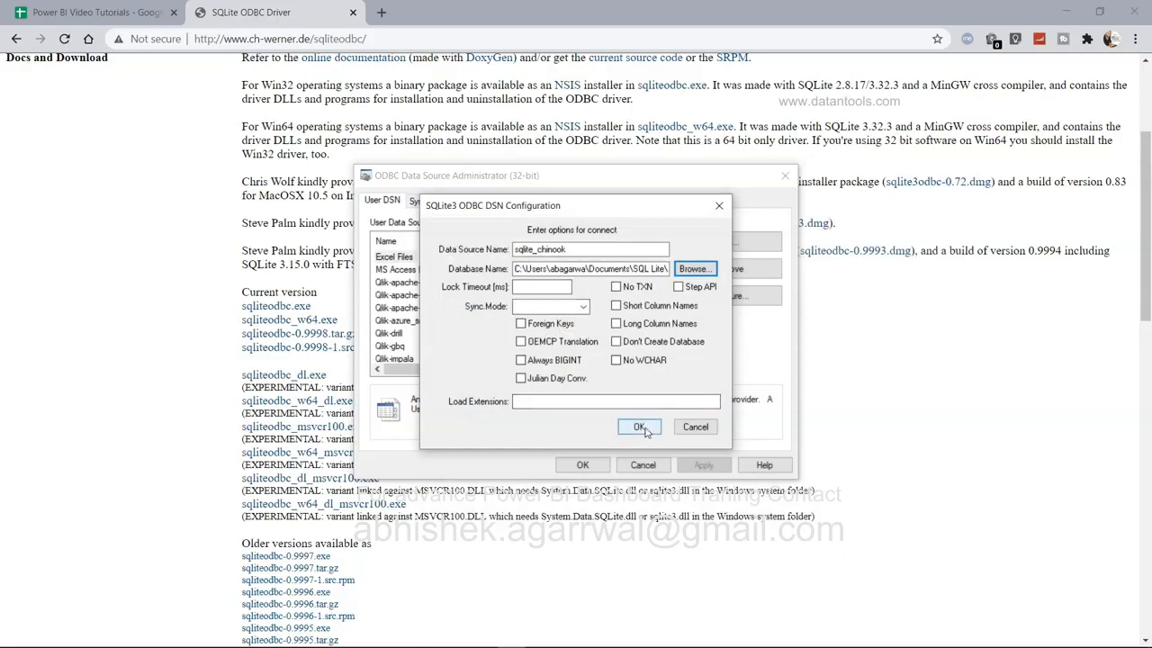
left_click(640, 427)
left_click(584, 467)
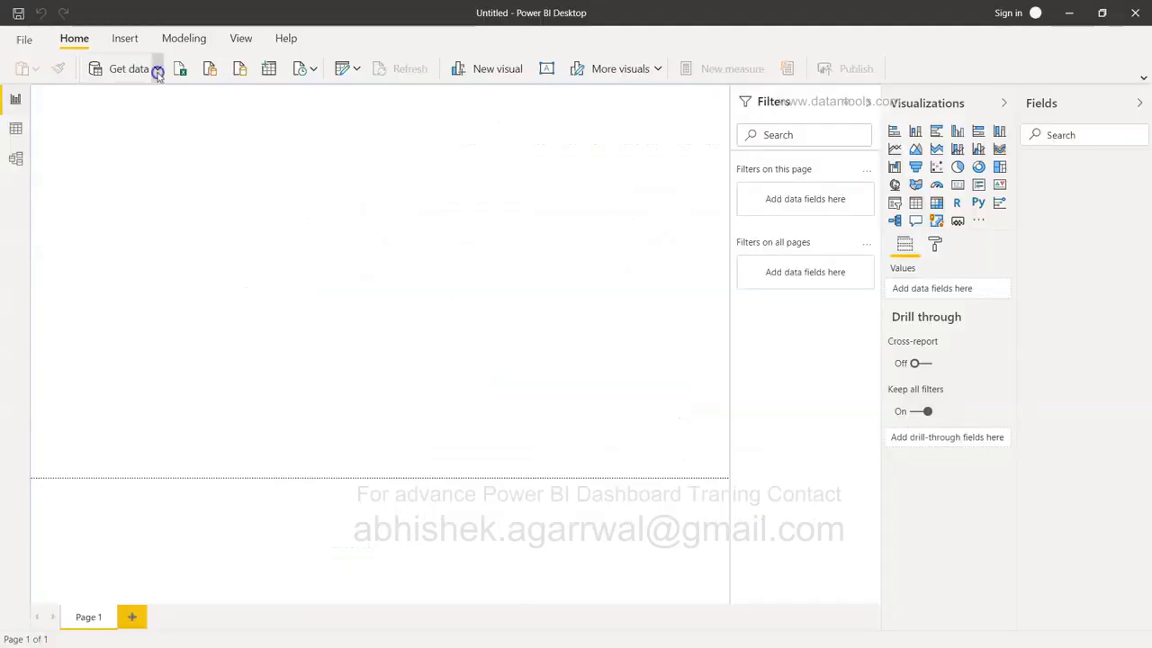
- Switch to Power BI Desktop and start a data import with the ODBC connector from the Other category
left_click(156, 72)
left_click(157, 375)
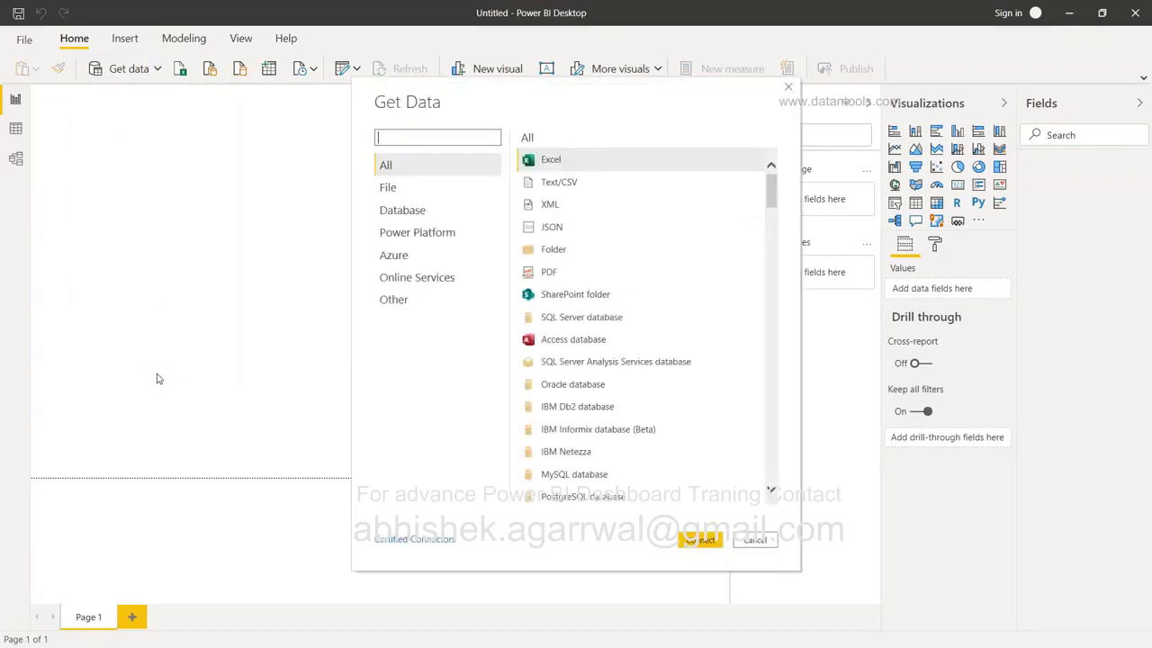
left_click(407, 304)
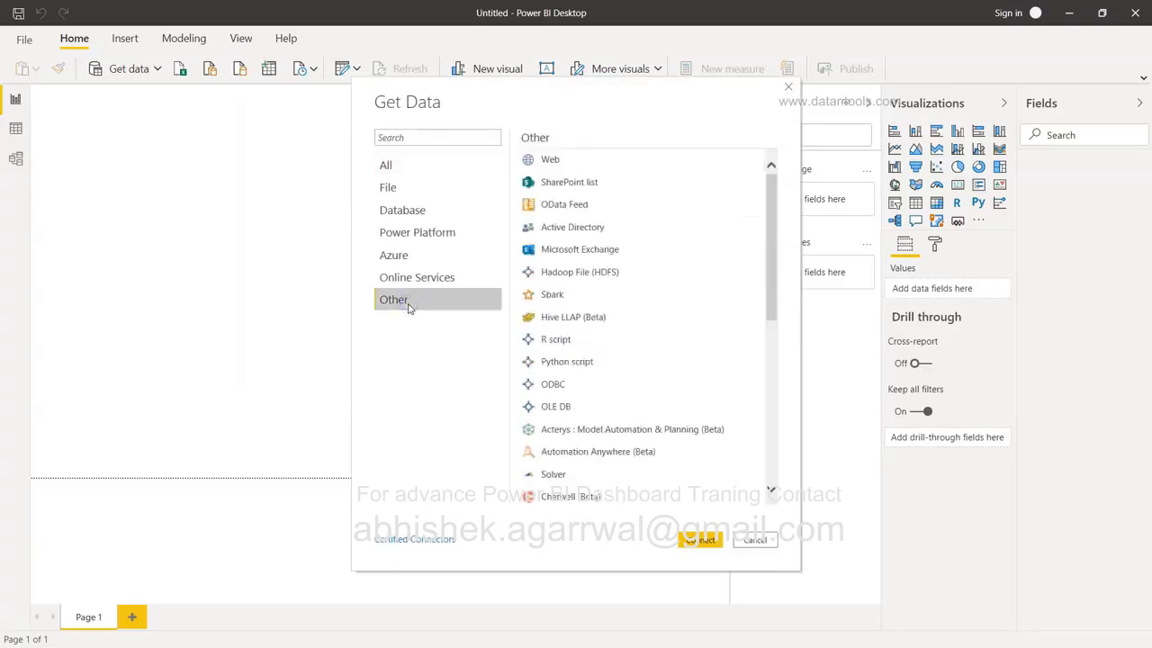
left_click(556, 387)
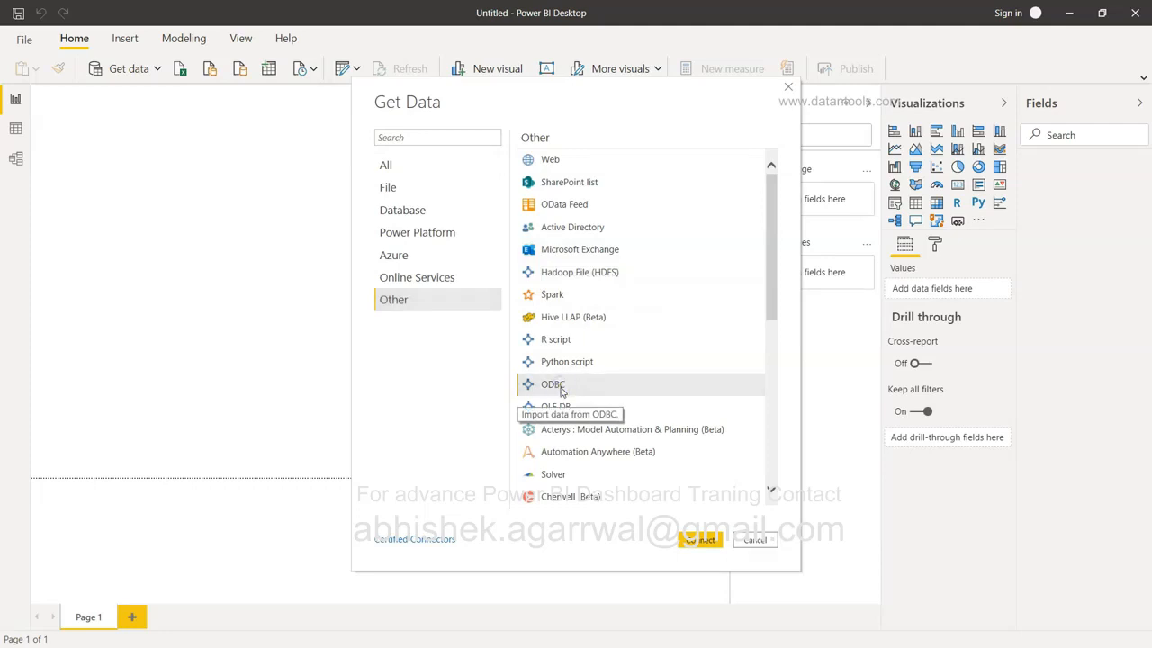
left_click(705, 544)
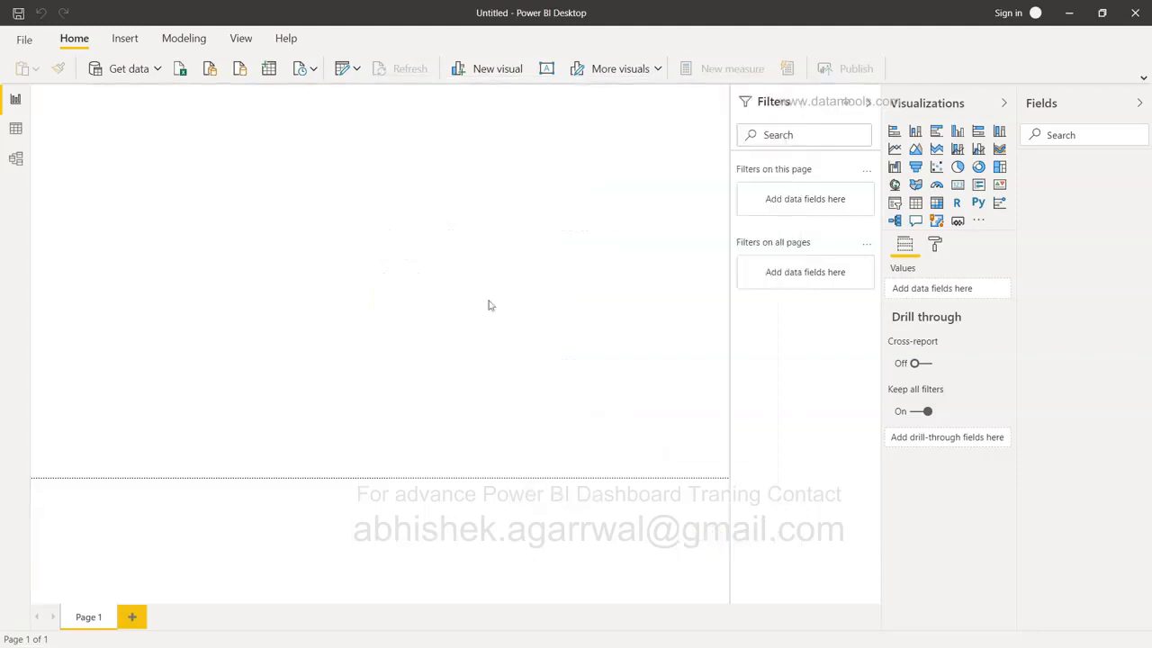
- Choose sqlite_chinook as the data source name for the ODBC import and accept it
left_click(468, 306)
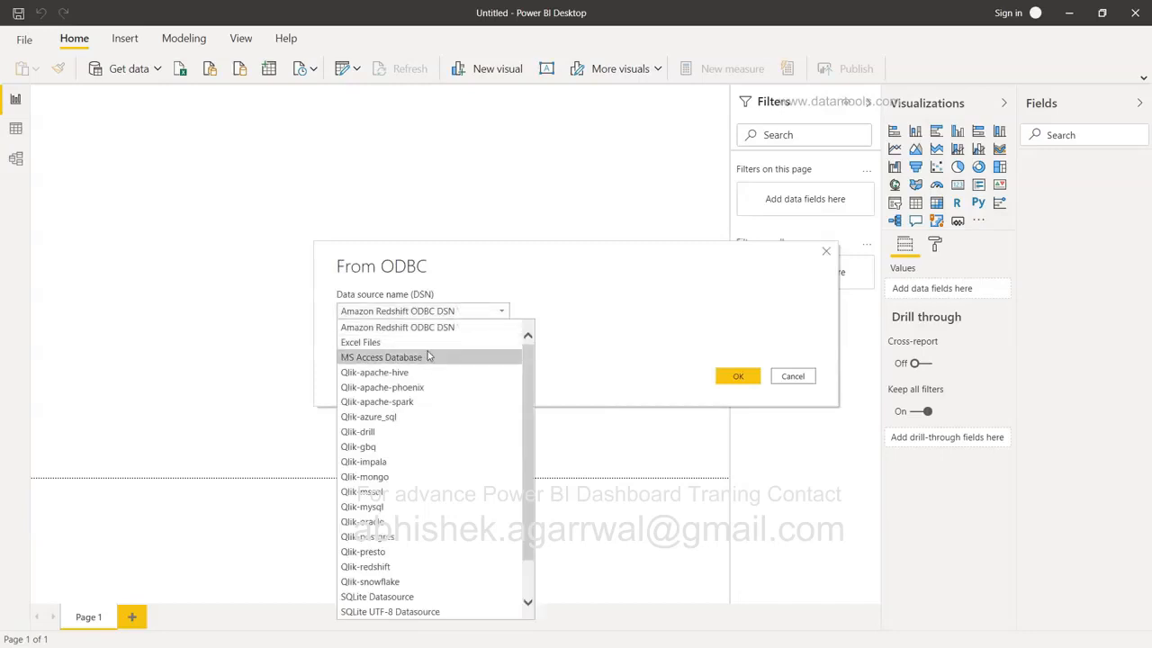
scroll(432, 365, "down", 1)
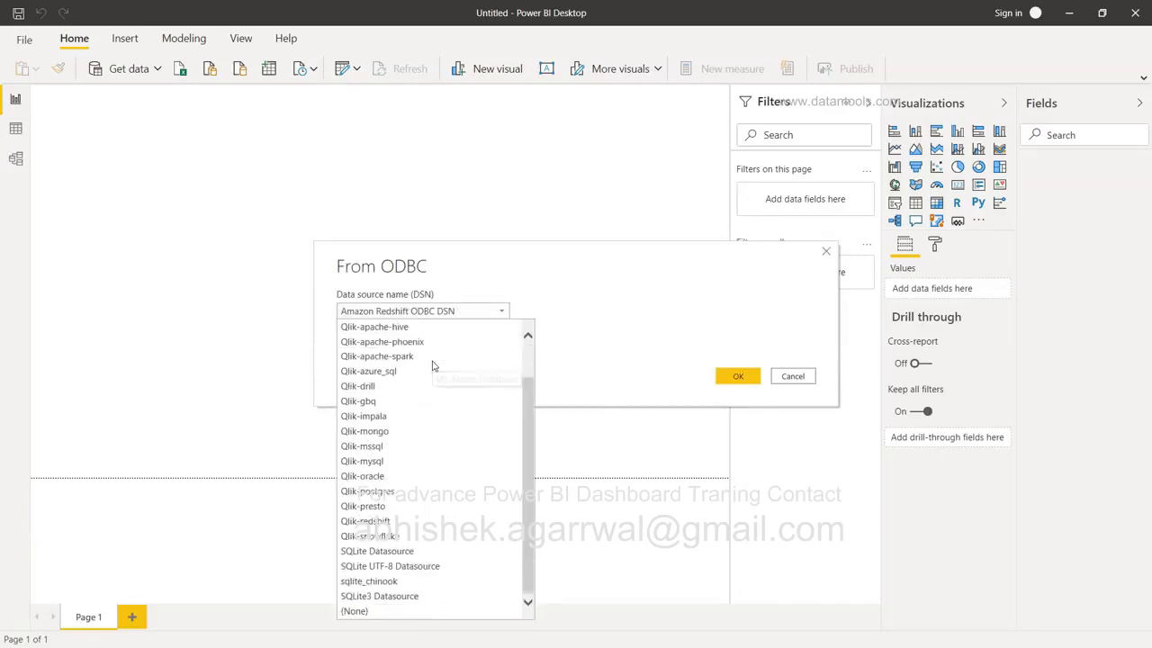
left_click(401, 583)
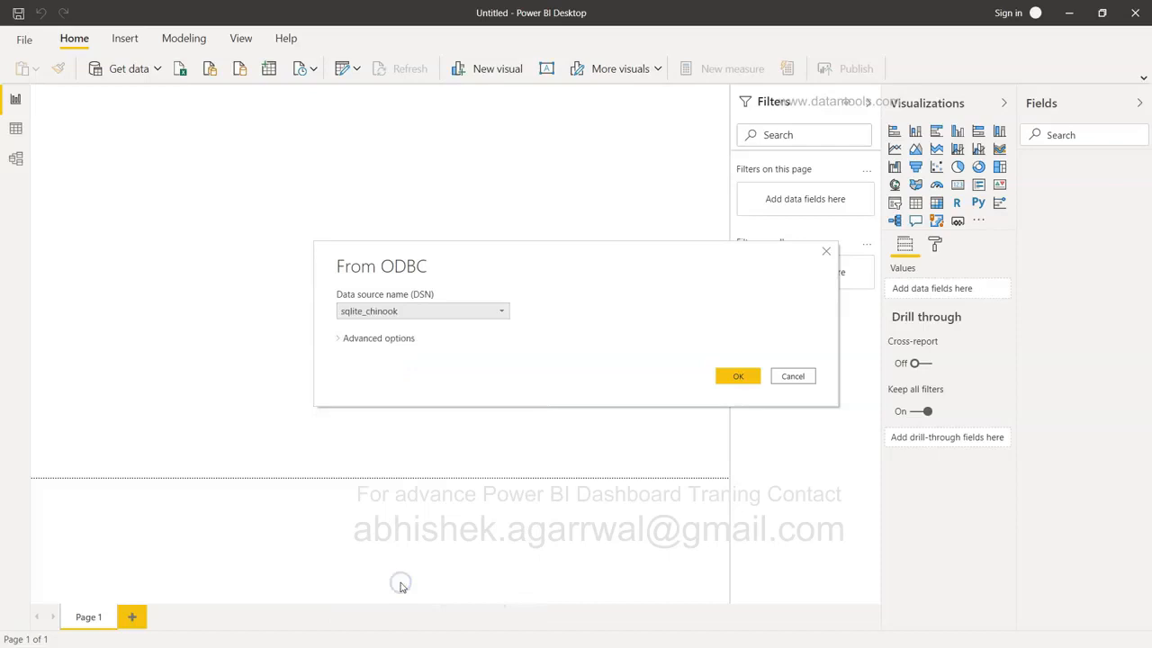
left_click(746, 382)
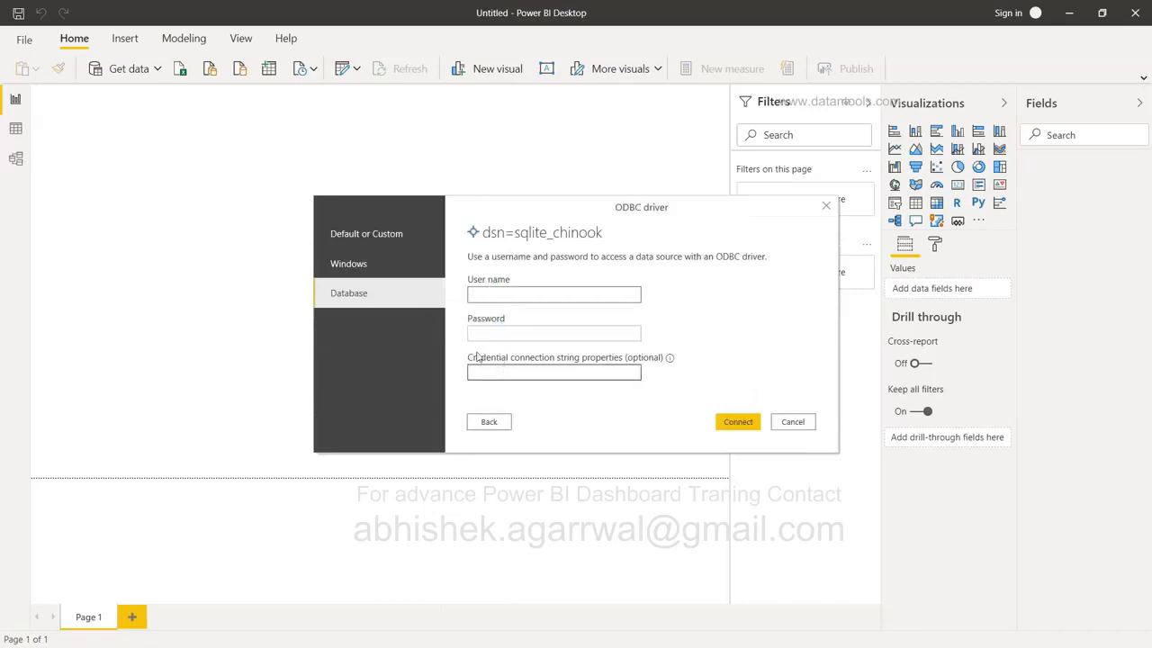
- Connect to the ODBC source using Windows authentication with the current credentials
left_click(415, 239)
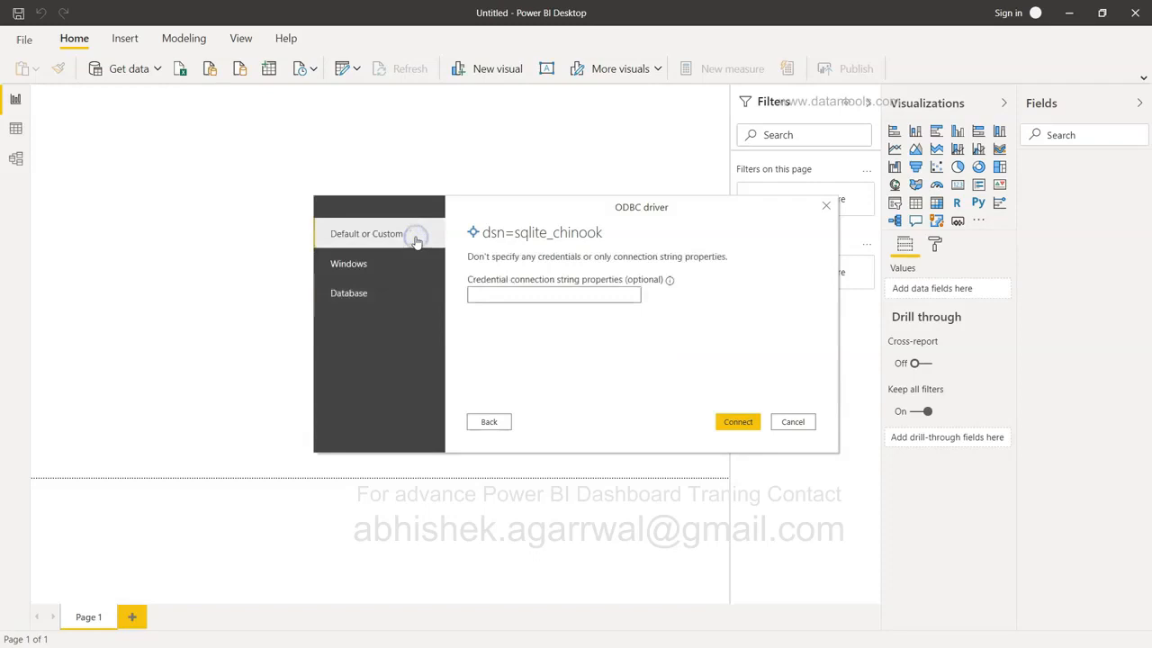
left_click(385, 273)
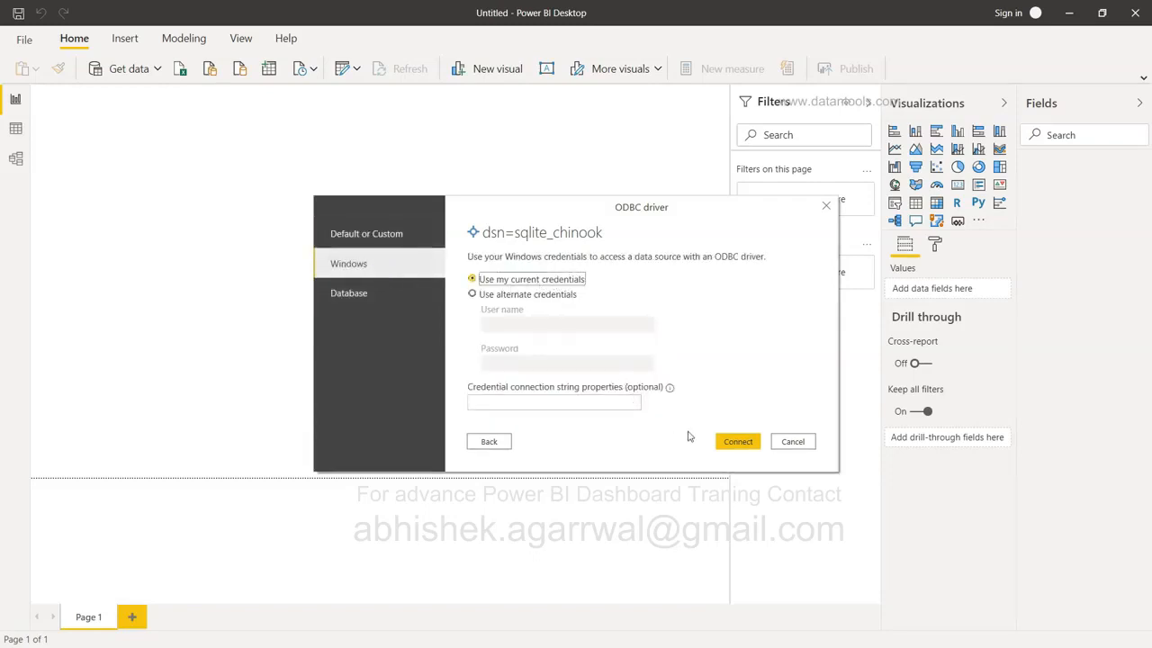
left_click(734, 443)
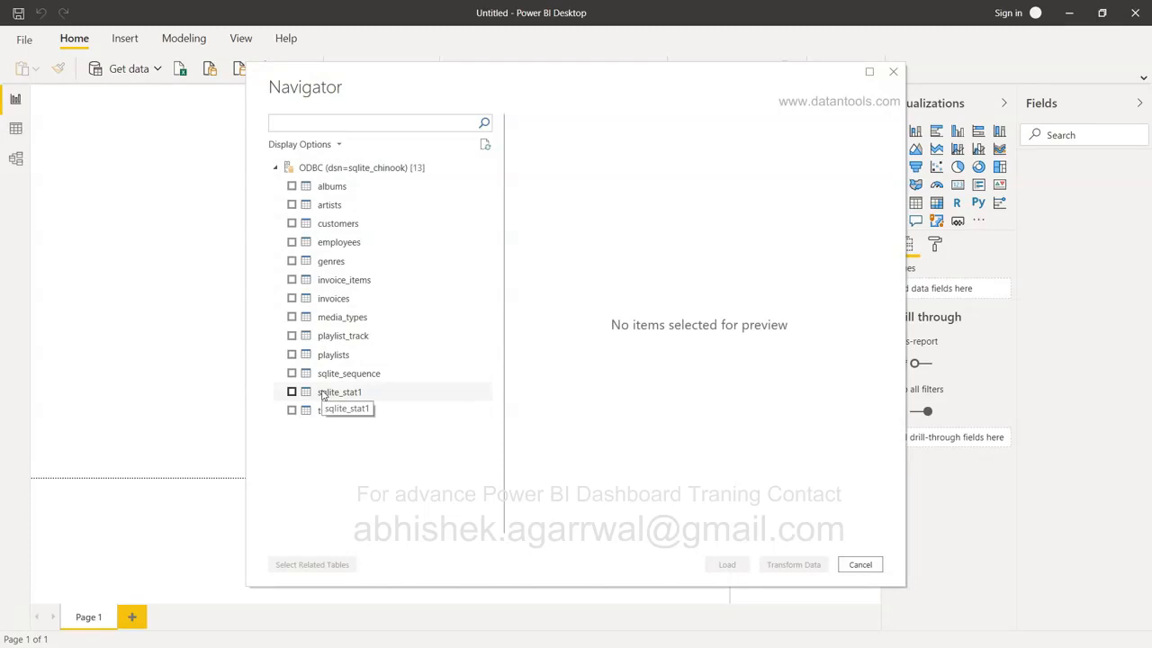
- Load the customers and employees tables from the sqlite_chinook ODBC source
left_click(291, 224)
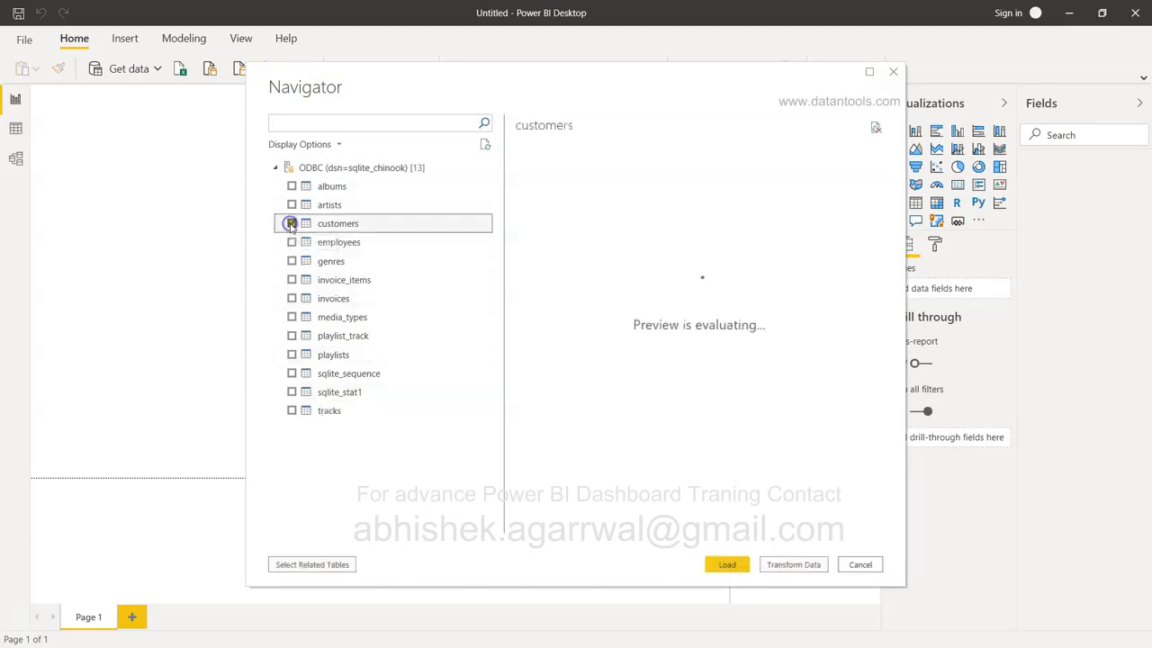
left_click(291, 242)
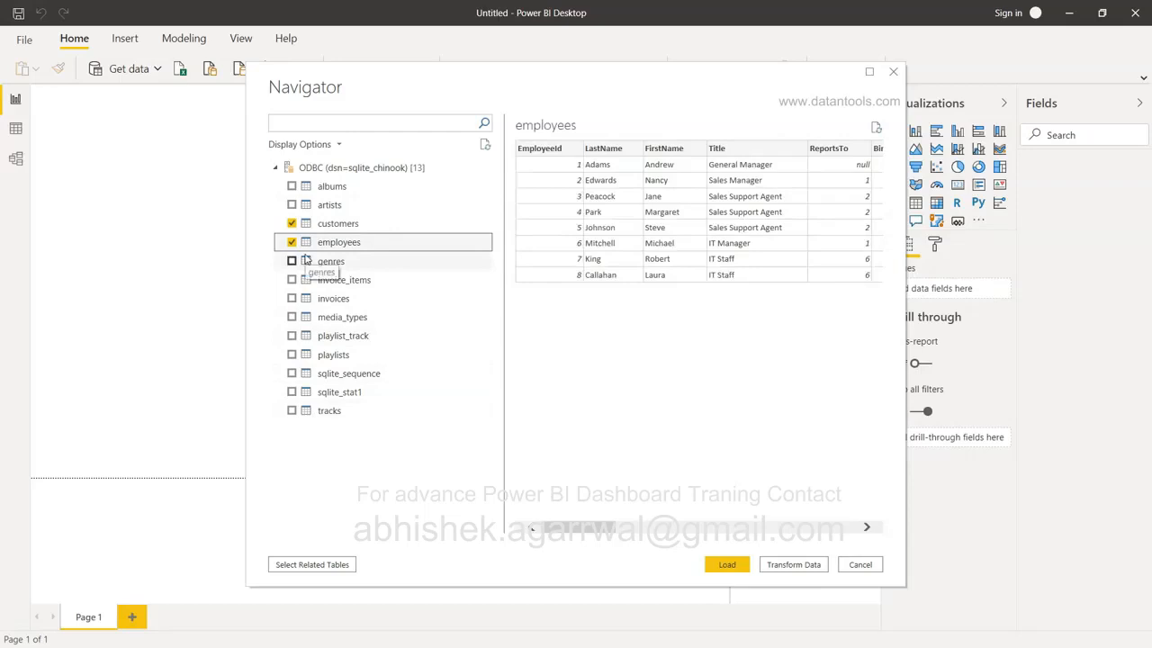
left_click(720, 562)
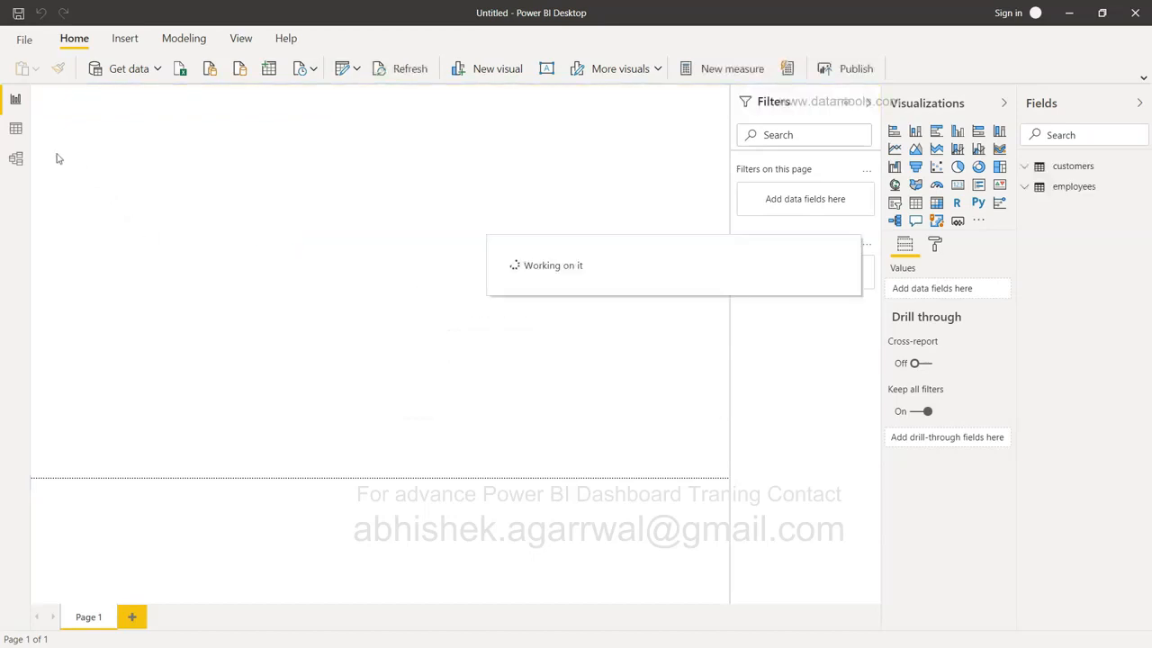
- Review the customers and employees data, show both tables in the model diagram, and lengthen the employees table there to reveal all its fields
left_click(16, 133)
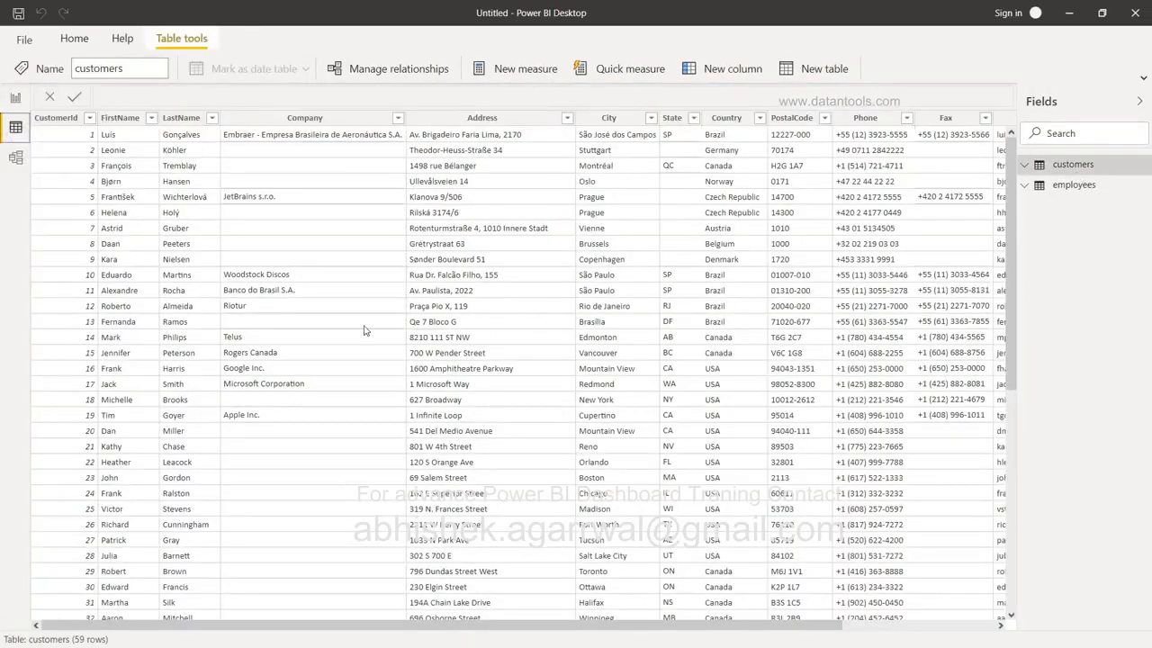
left_click(1085, 187)
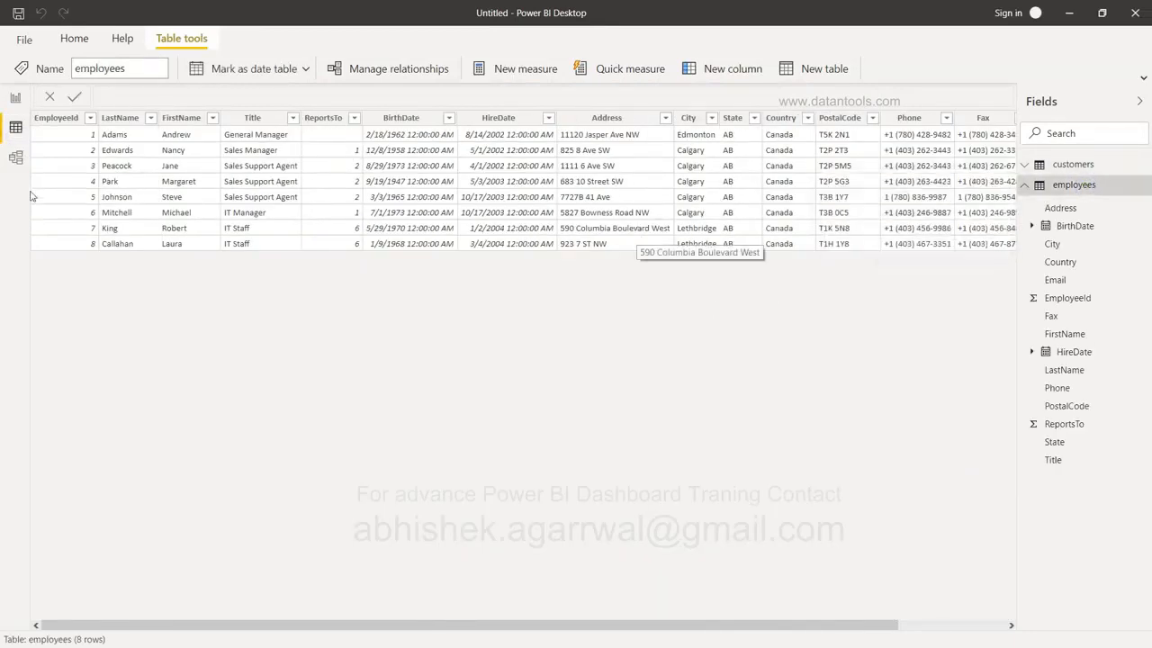
left_click(15, 157)
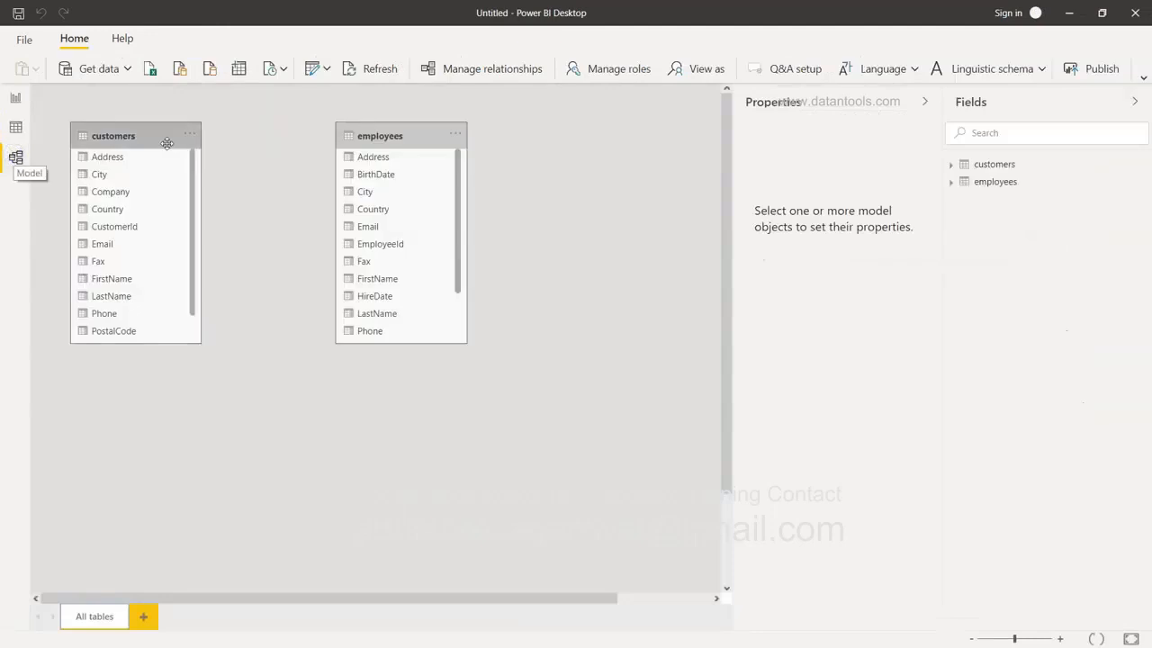
left_click_drag(394, 343, 396, 483)
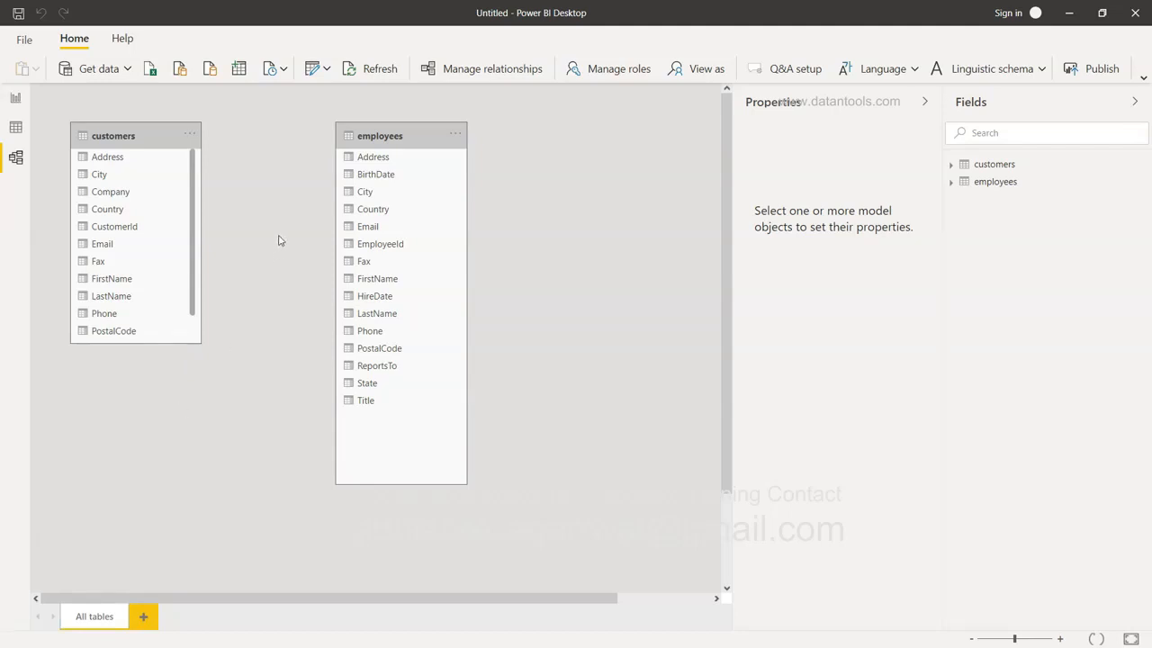
- Load the albums and artists tables from the recently used ODBC source sqlite_chinook
left_click(280, 72)
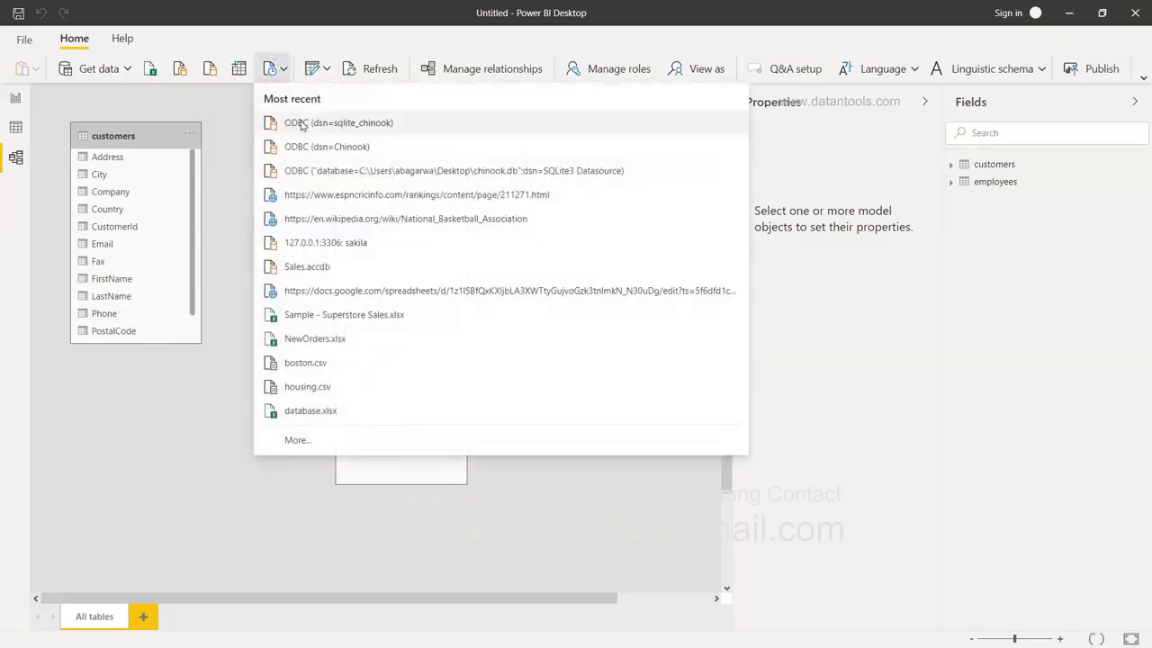
left_click(361, 126)
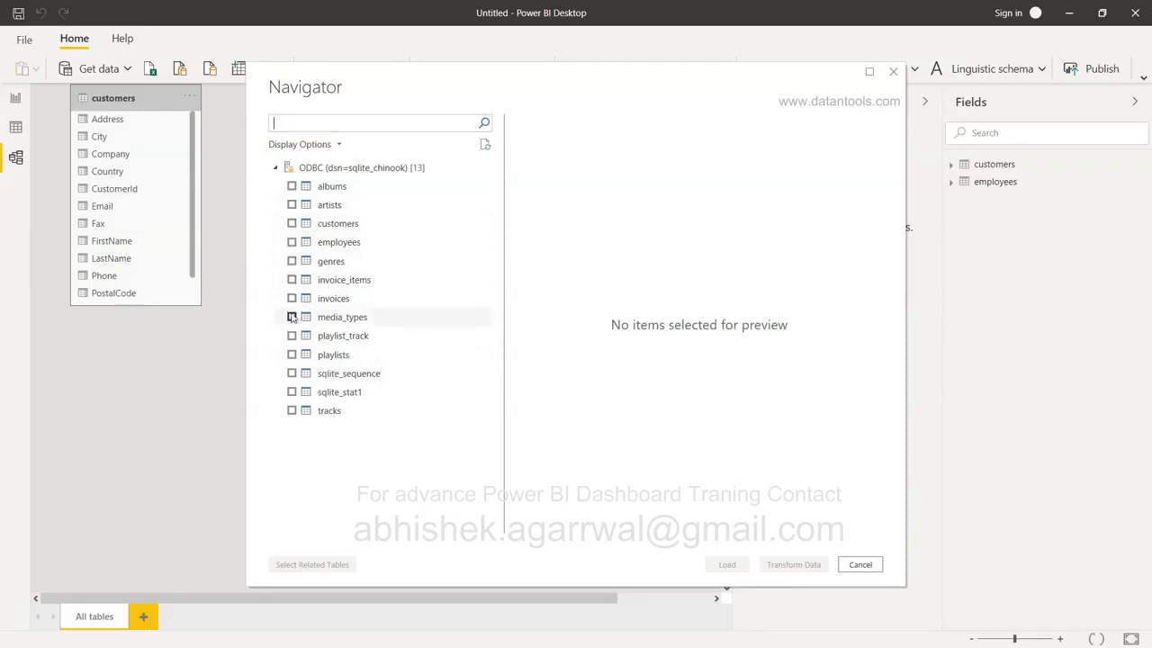
left_click(290, 186)
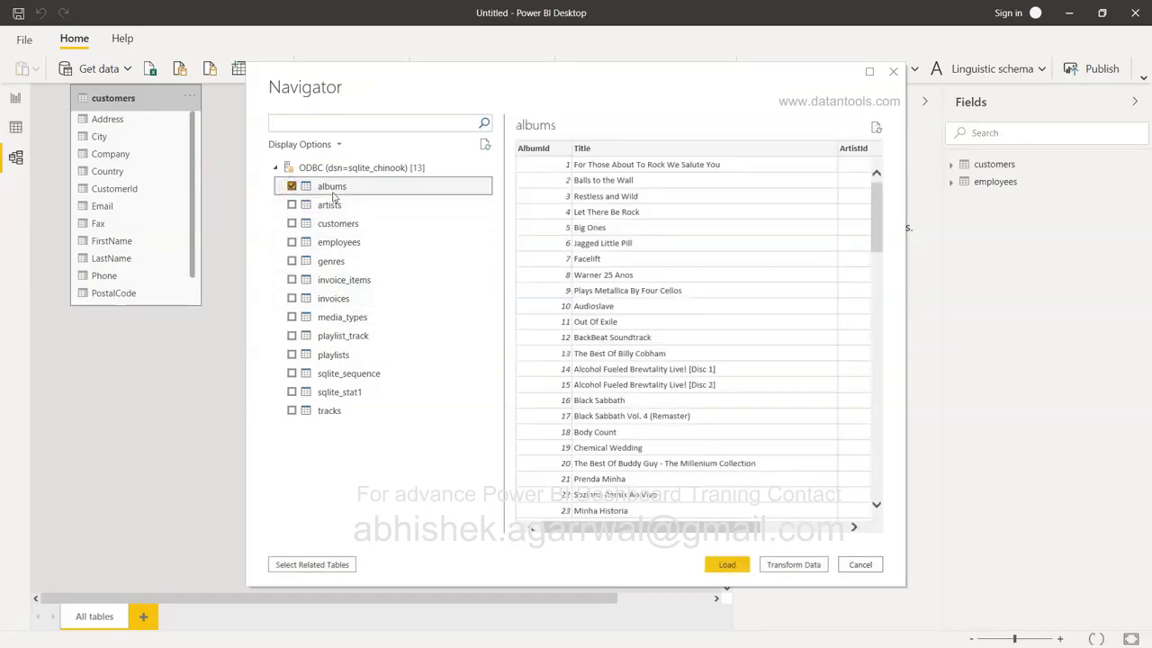
left_click(291, 205)
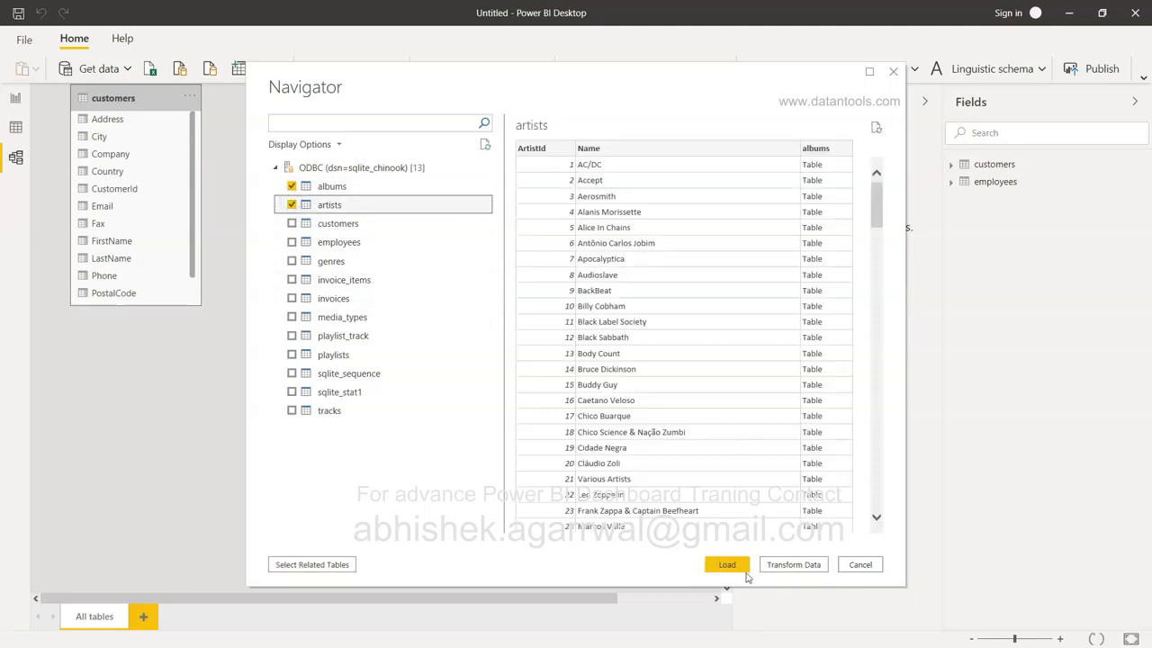
left_click(729, 567)
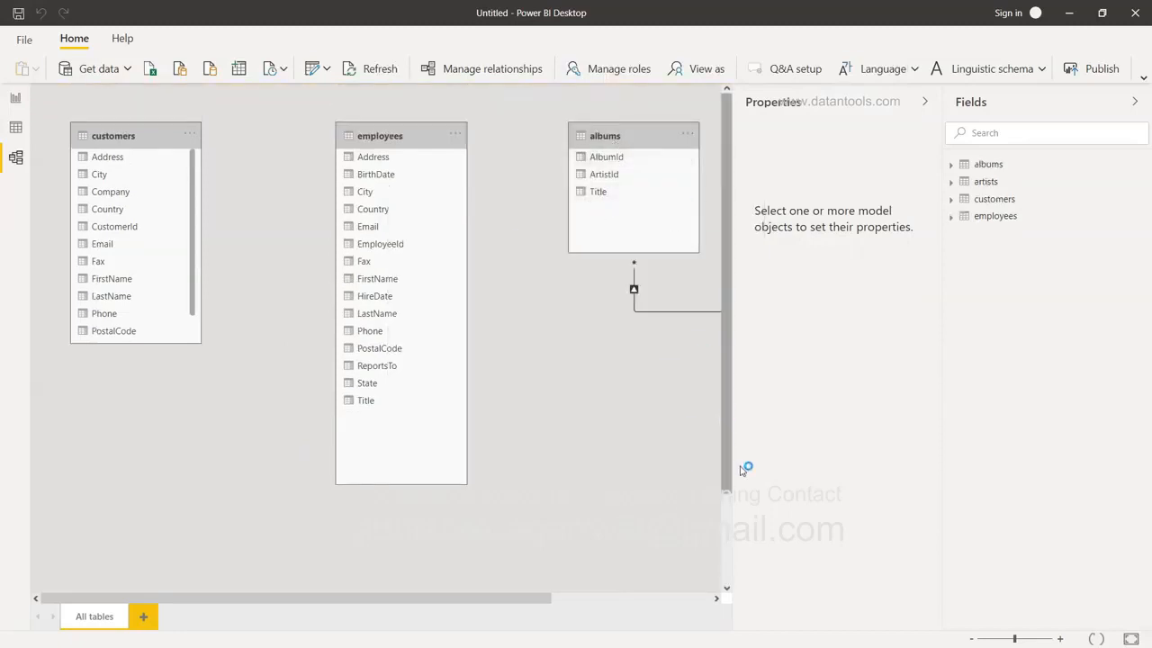
- Collapse Properties and Fields to widen the model diagram, and examine the relationship between albums and artists and the options for the employees table
left_click(925, 101)
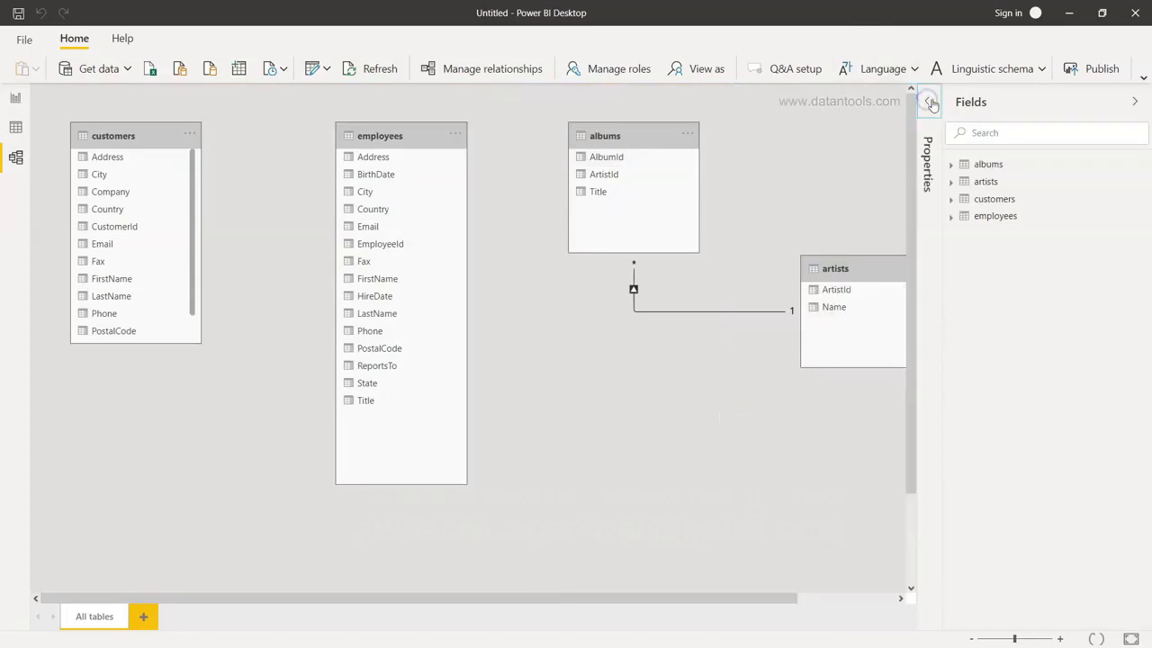
left_click(1134, 102)
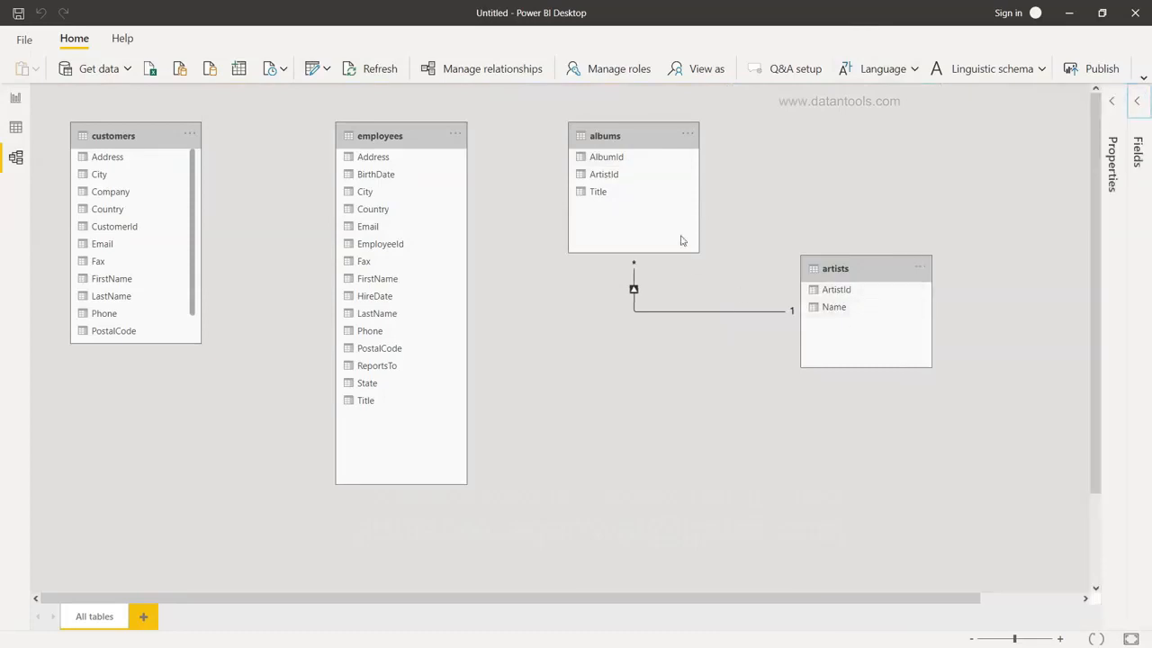
left_click(720, 312)
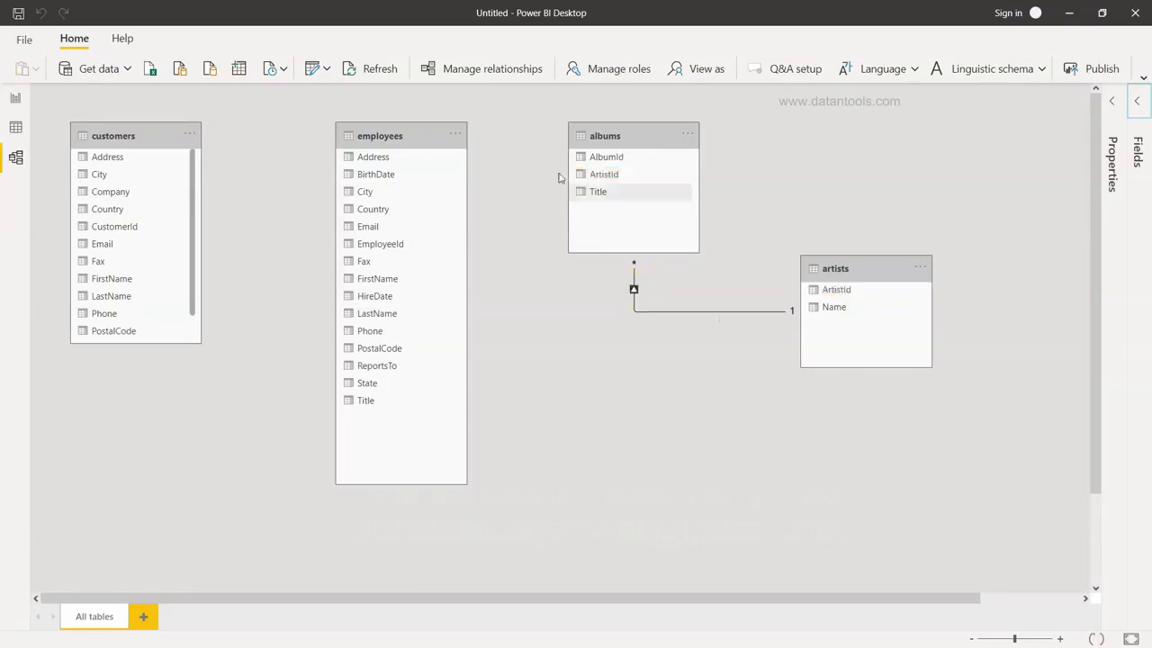
left_click(457, 135)
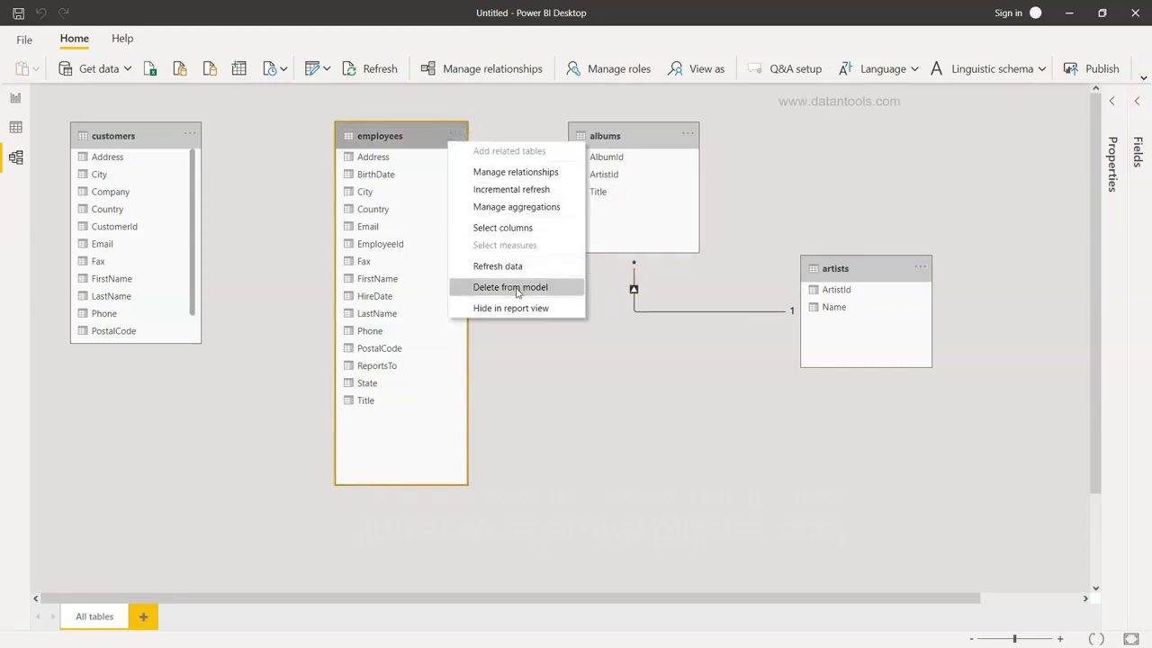
left_click(522, 419)
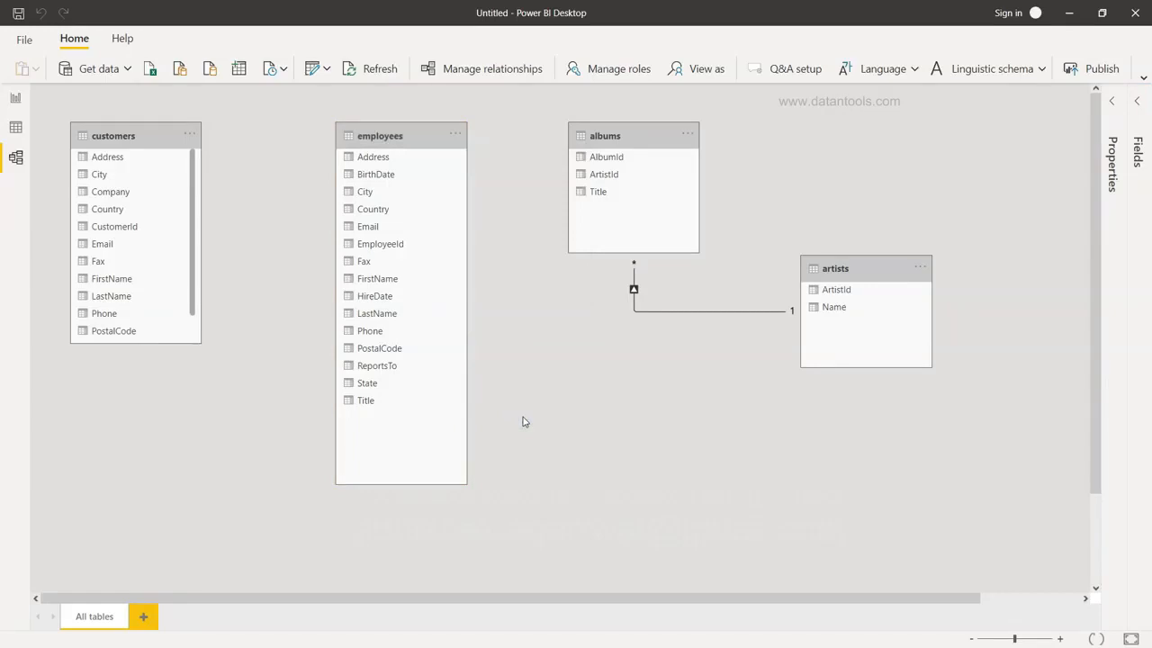
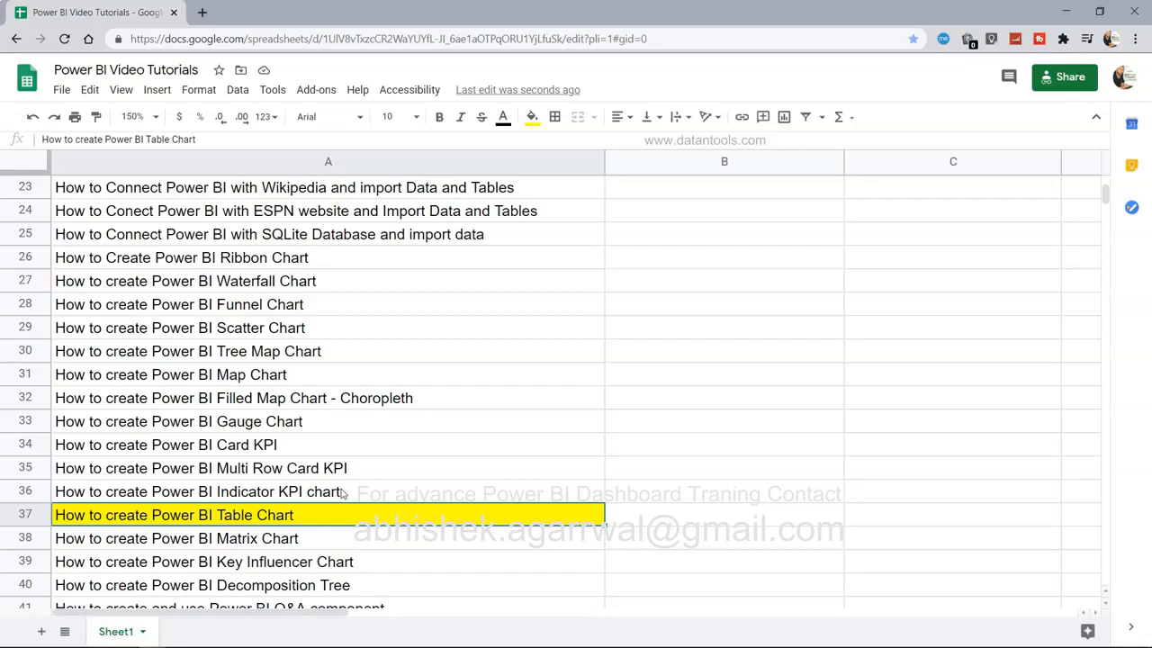
- Look through the list of topics and video links in the Power BI Video Tutorials spreadsheet
scroll(342, 493, "up", 5)
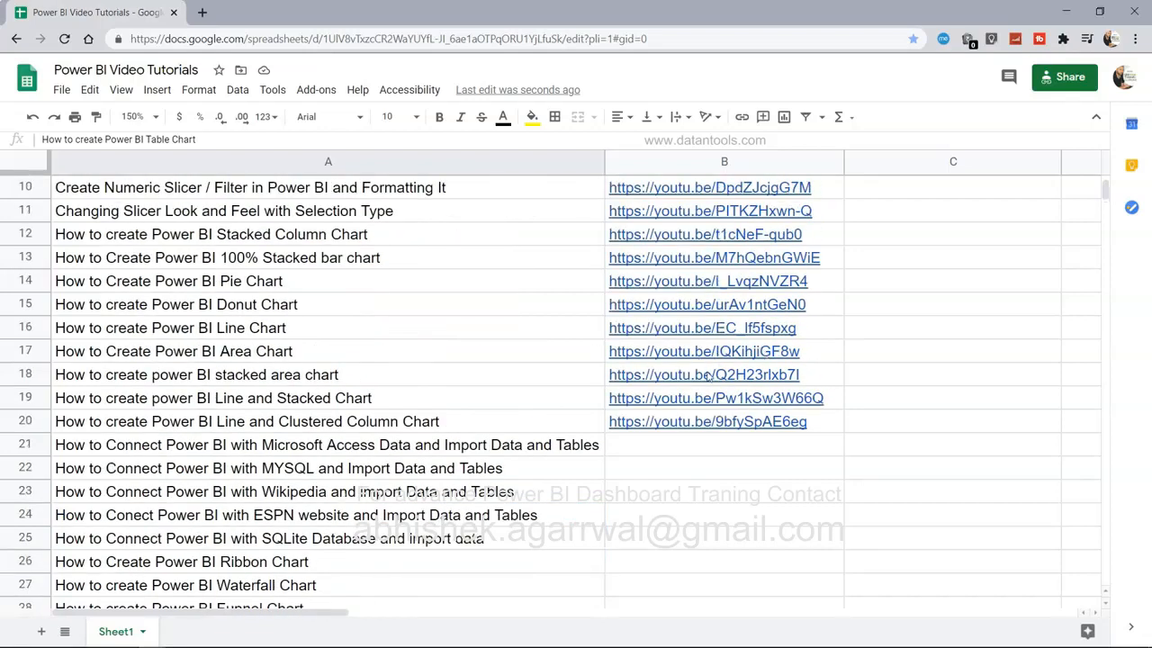
mouse_move(707, 376)
scroll(707, 376, "down", 6)
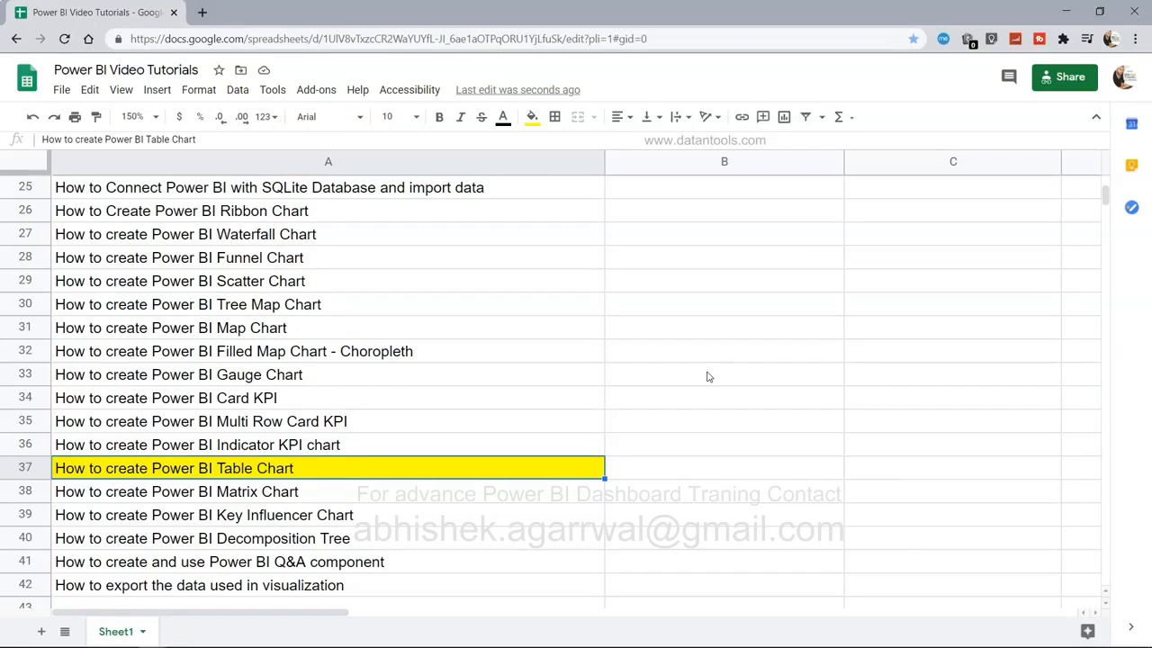
- Switch to the tutorial report in Power BI Desktop and add a table visual on Page 2 with Region, Sales and Profit
key("alt+Tab")
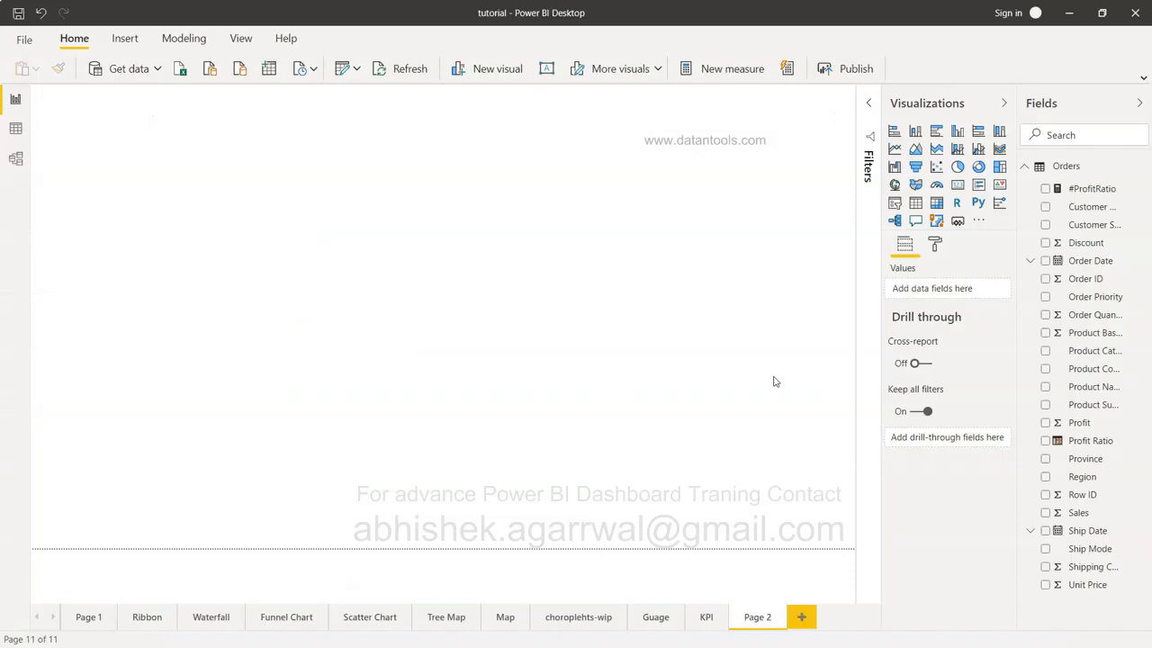
left_click(915, 205)
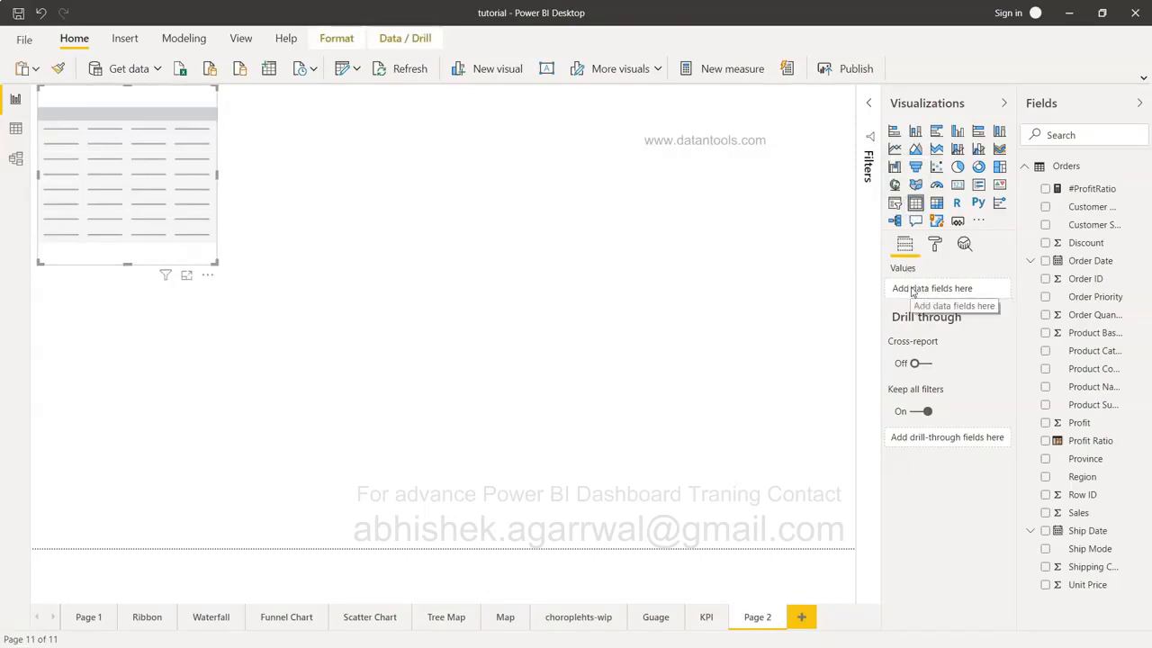
left_click(1046, 477)
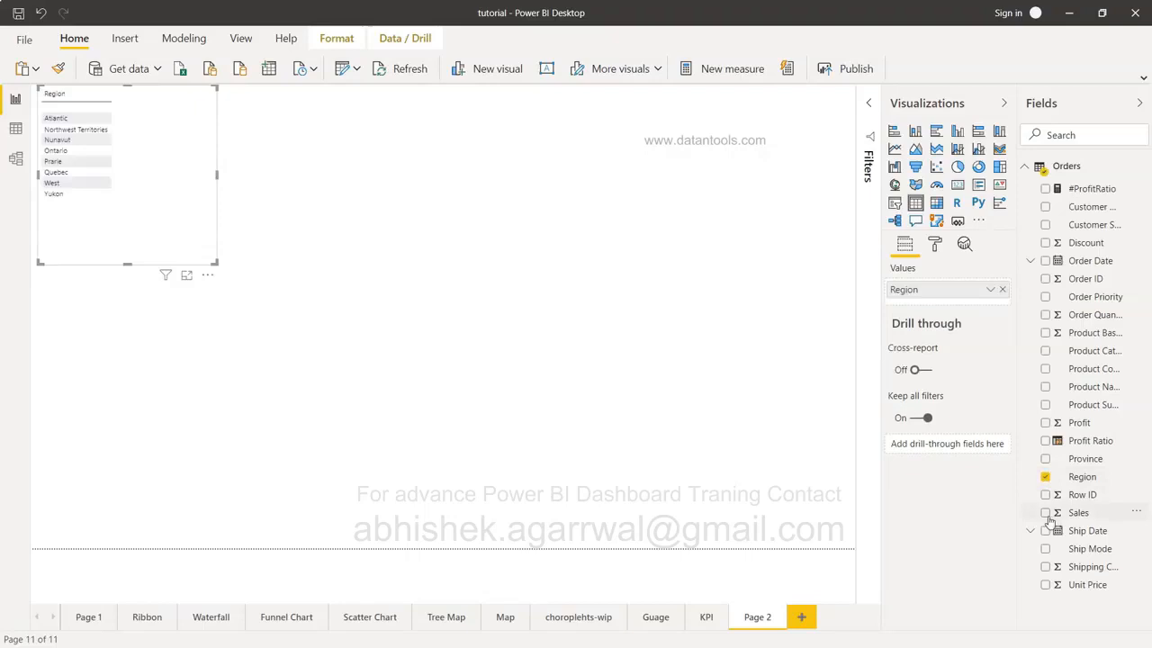
left_click(1045, 512)
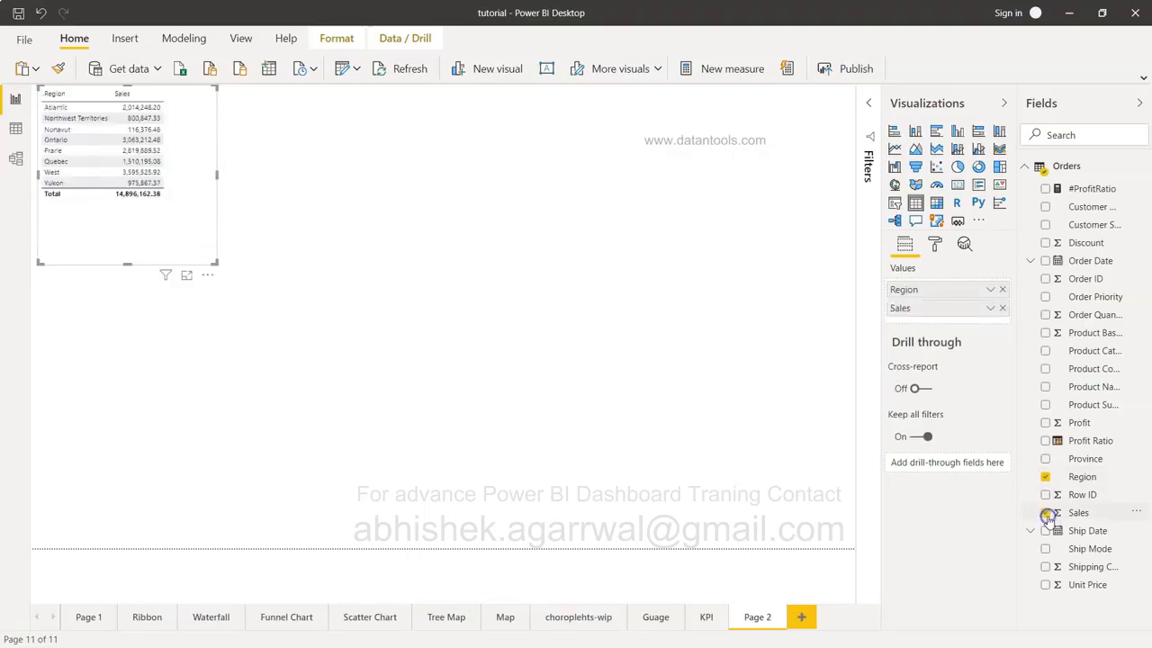
left_click(1044, 423)
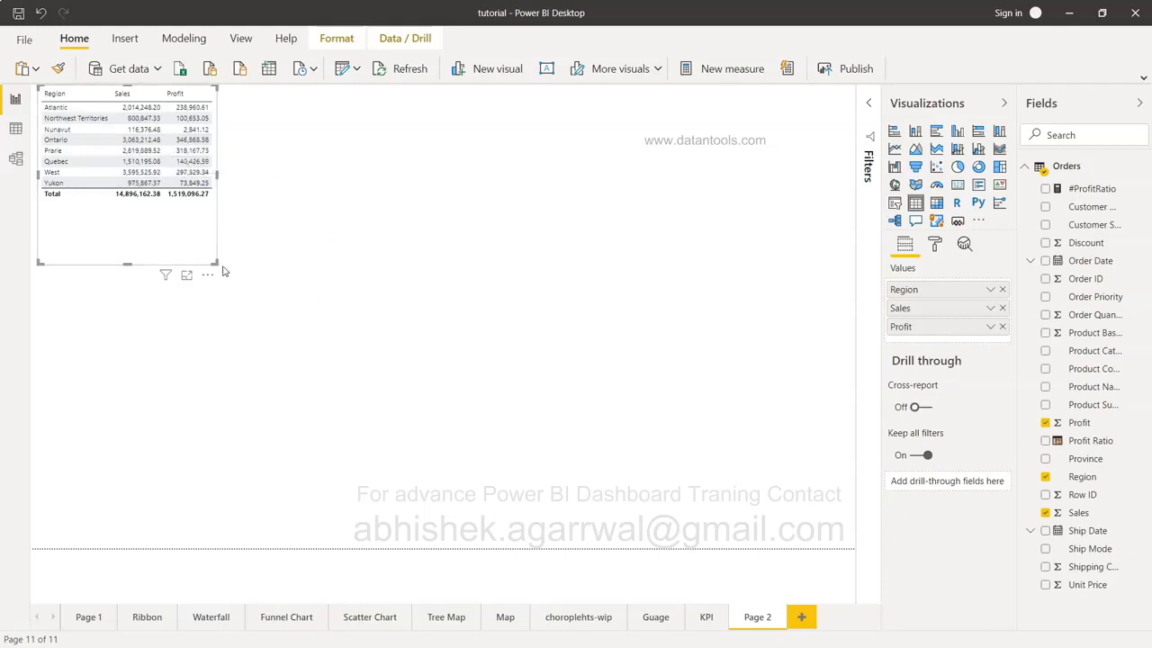
- Shorten the table visual, move it to the middle of the page, and widen it slightly to fit all columns
left_click_drag(216, 262, 213, 216)
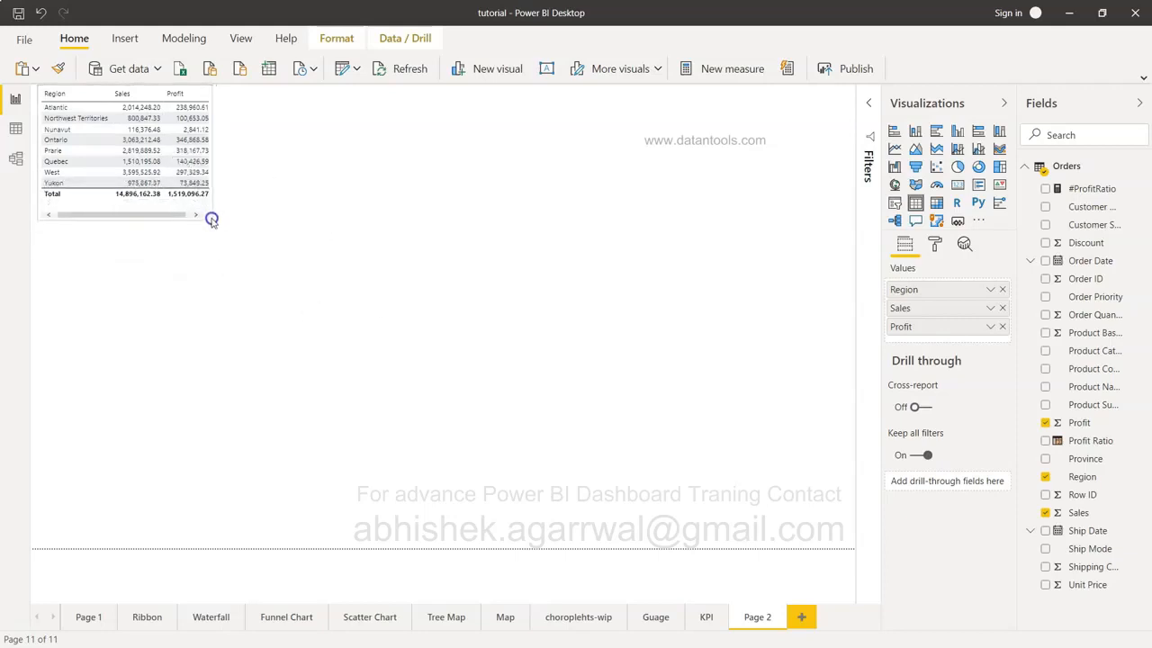
left_click_drag(87, 88, 354, 311)
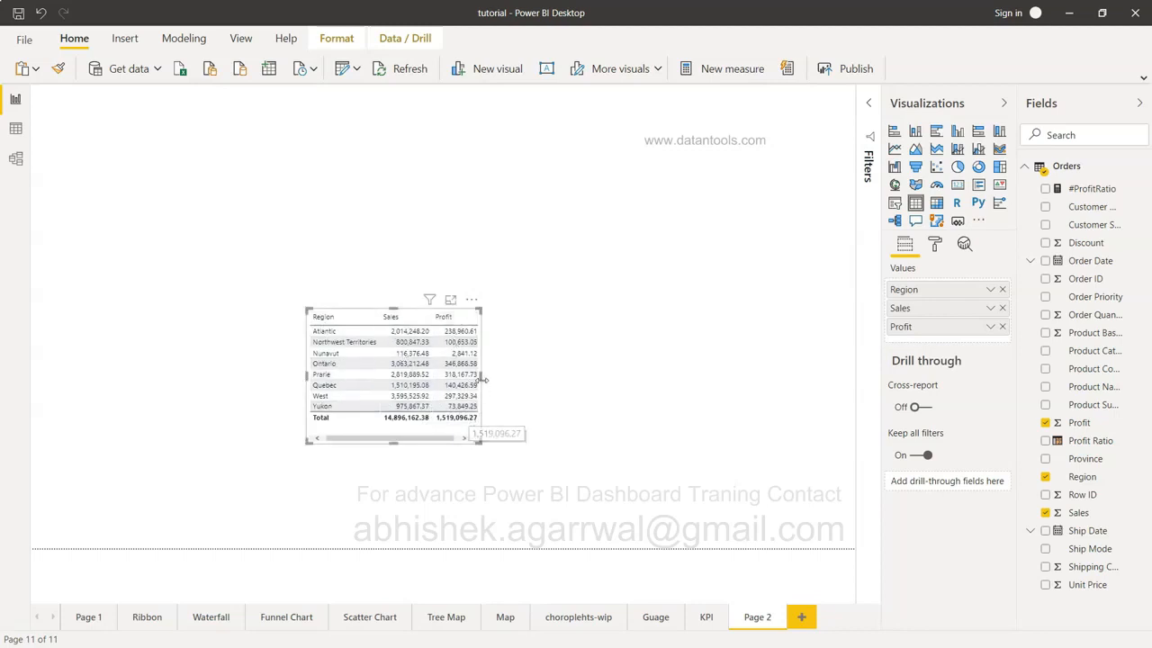
left_click_drag(482, 378, 504, 378)
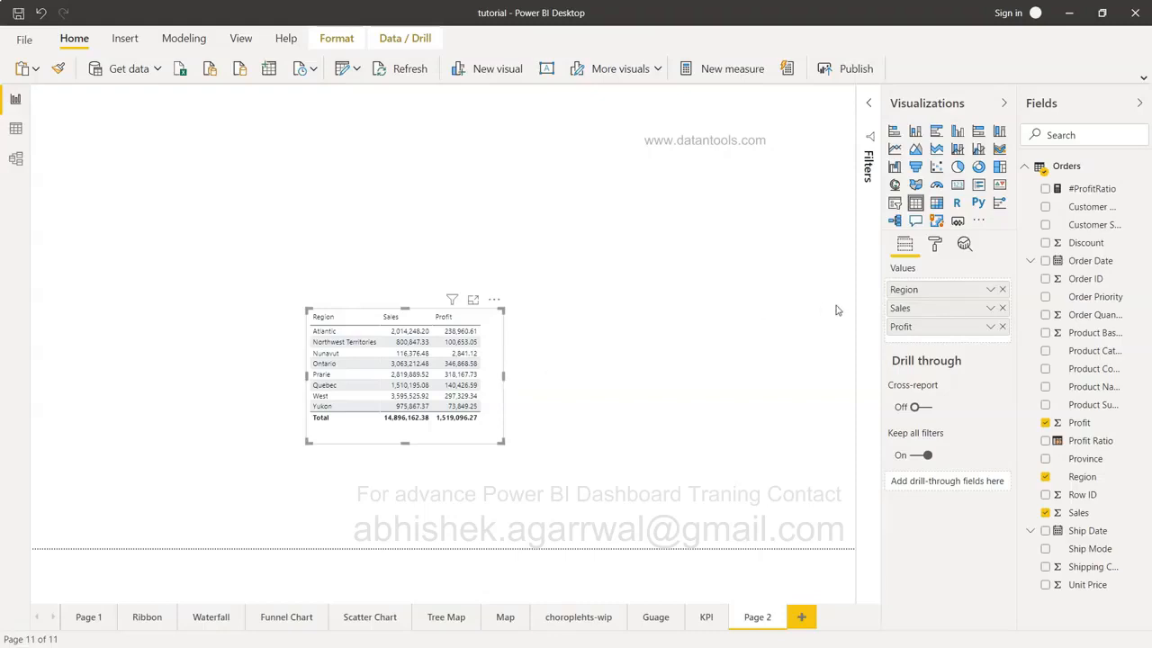
- Apply the Minimal style to the table visual and increase its height to fit all region rows
left_click(935, 246)
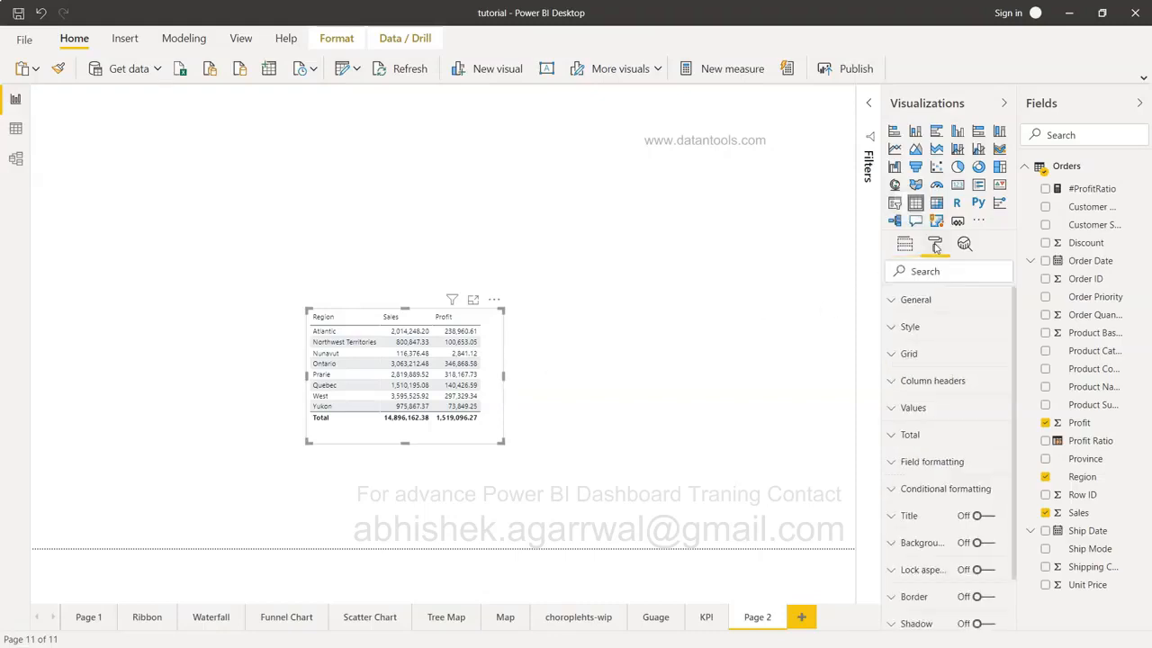
left_click(911, 329)
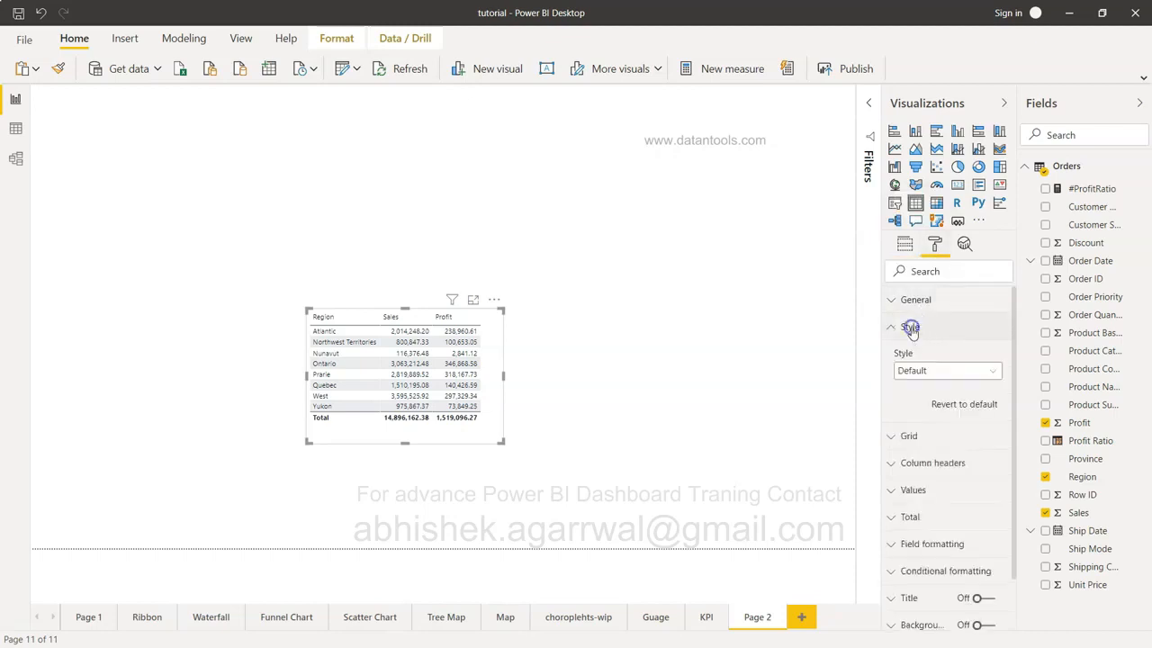
left_click(924, 374)
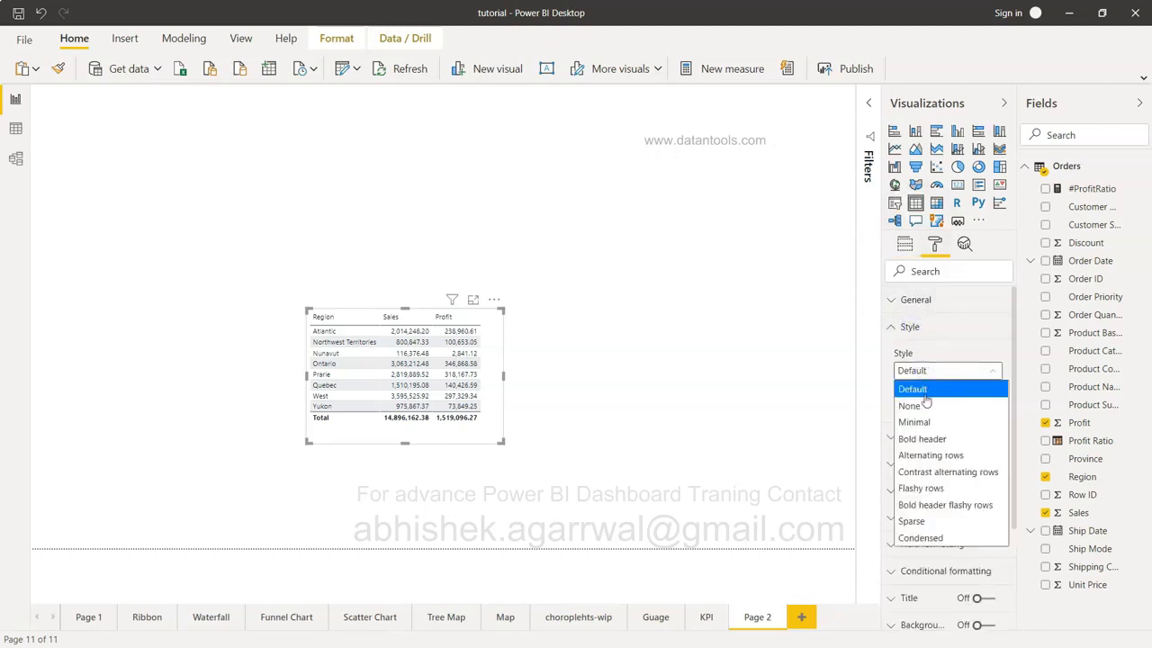
left_click(925, 423)
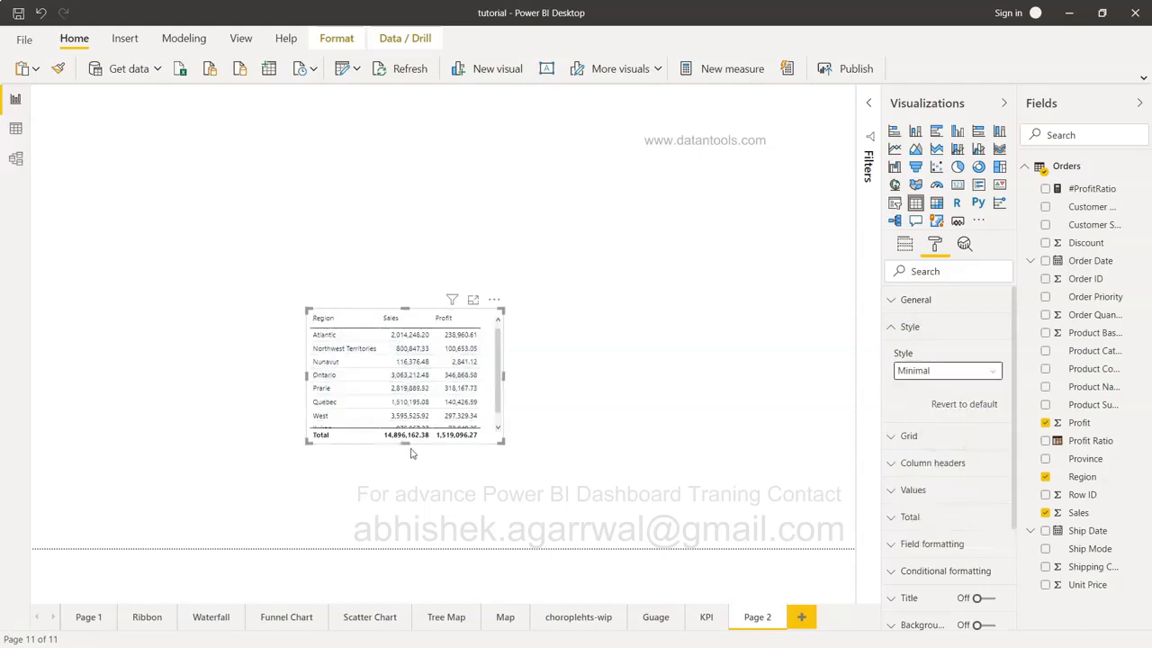
left_click_drag(406, 443, 406, 469)
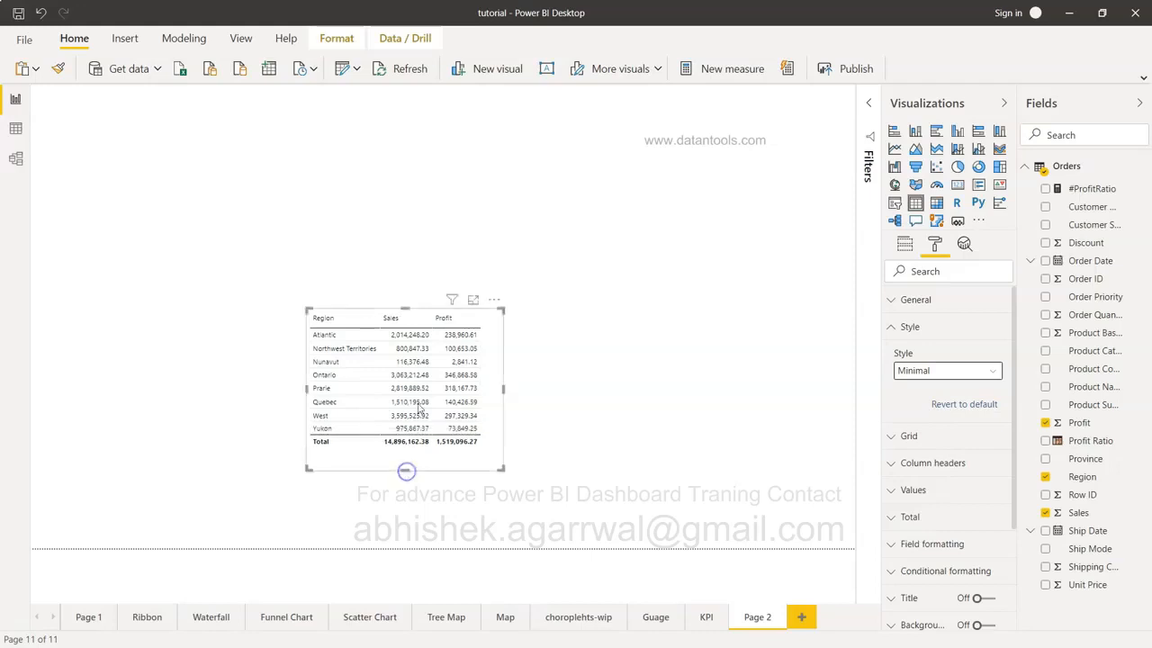
- Try the Bold header, Alternating rows and Contrast alternating rows styles on the table visual
left_click(918, 371)
left_click(922, 439)
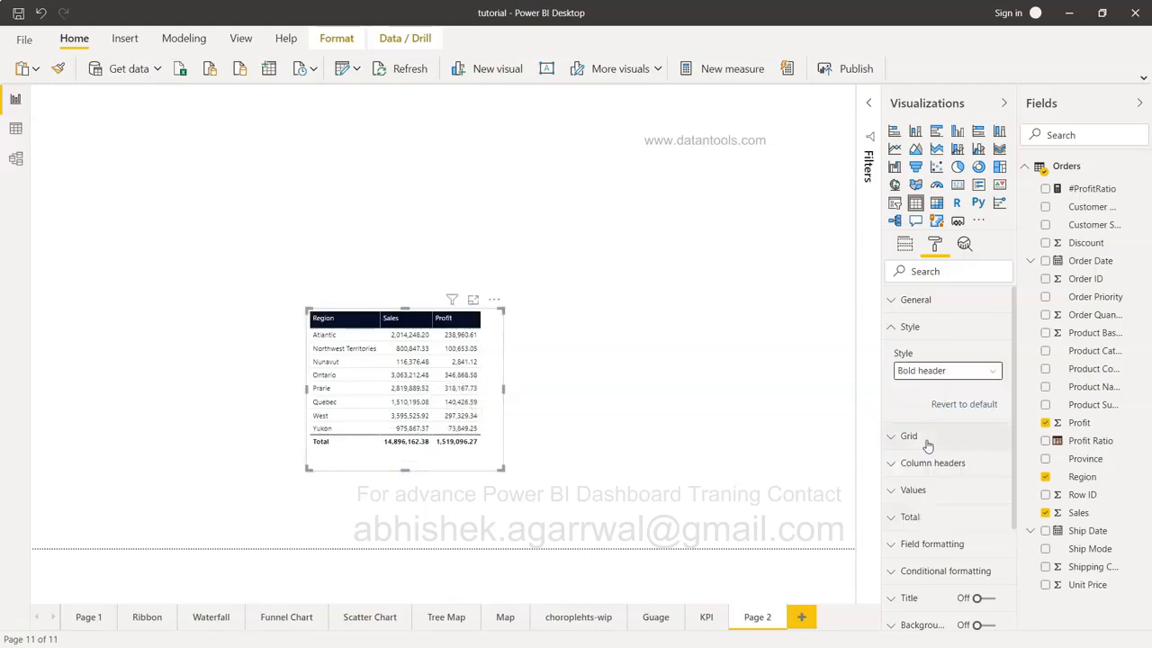
left_click(938, 371)
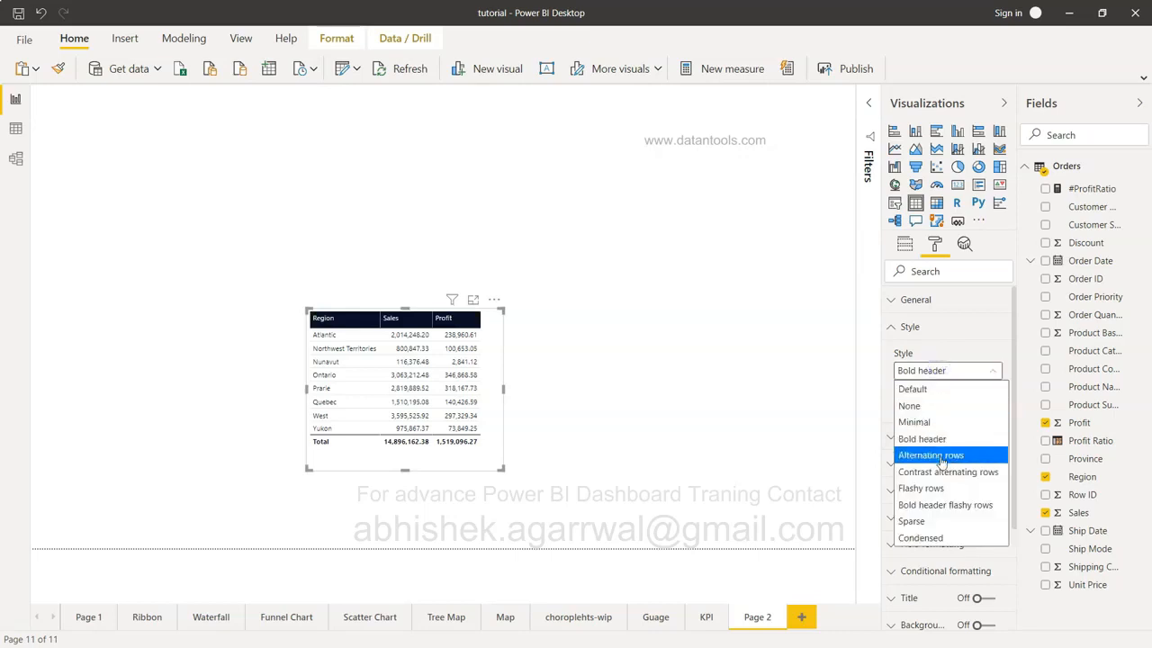
left_click(942, 459)
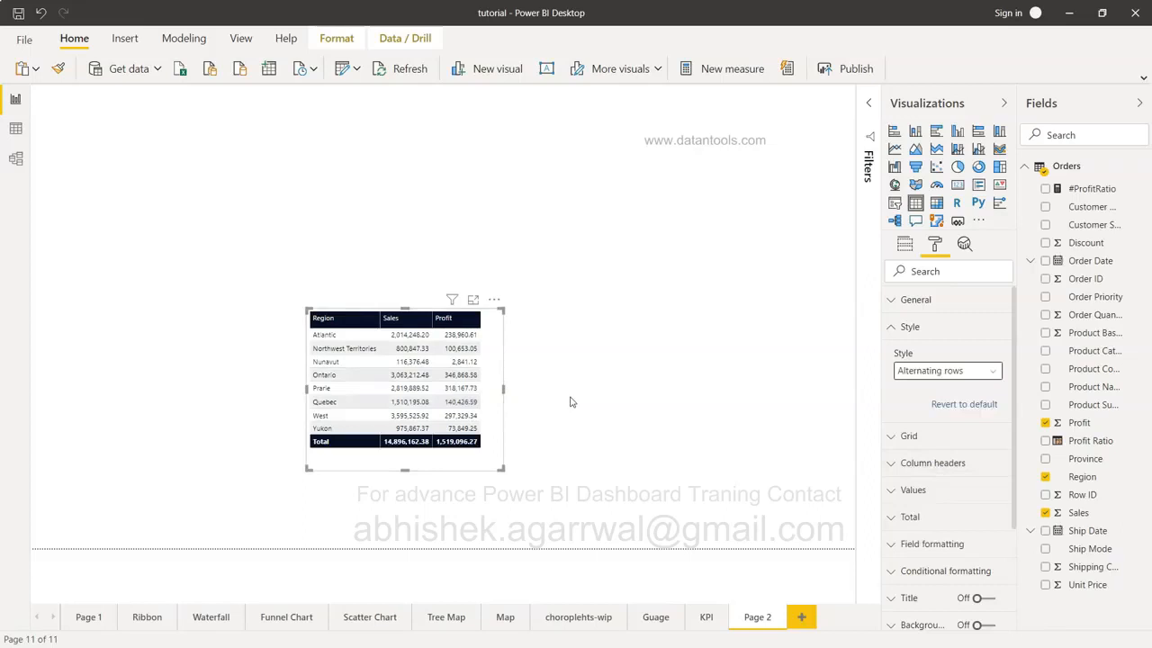
left_click(956, 372)
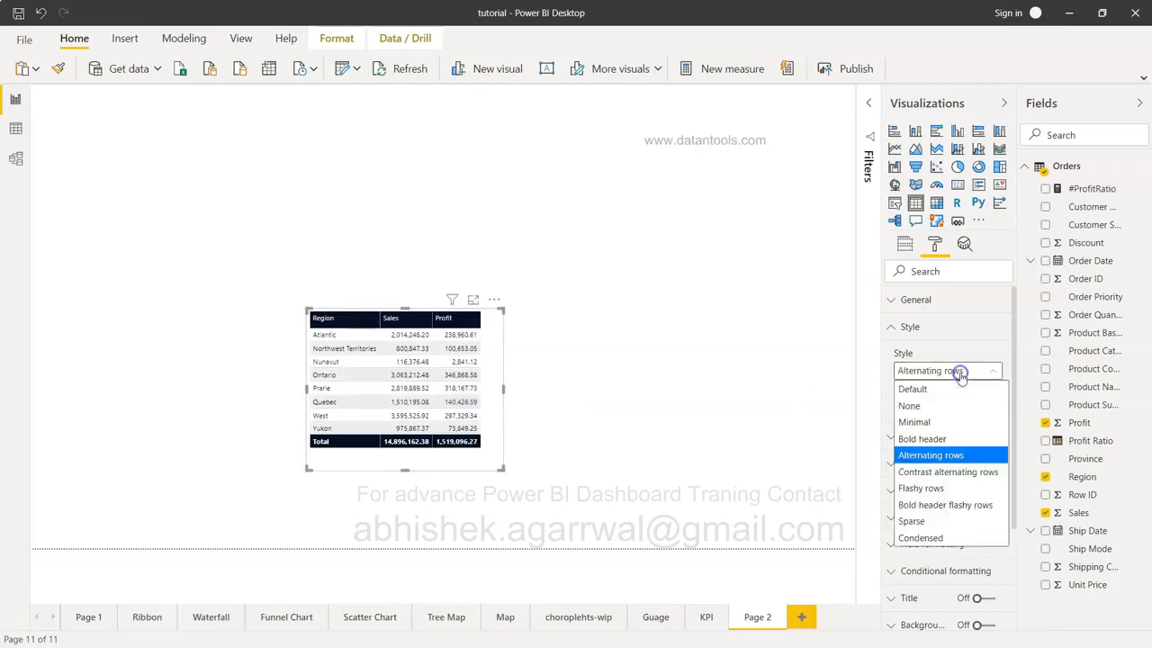
left_click(958, 472)
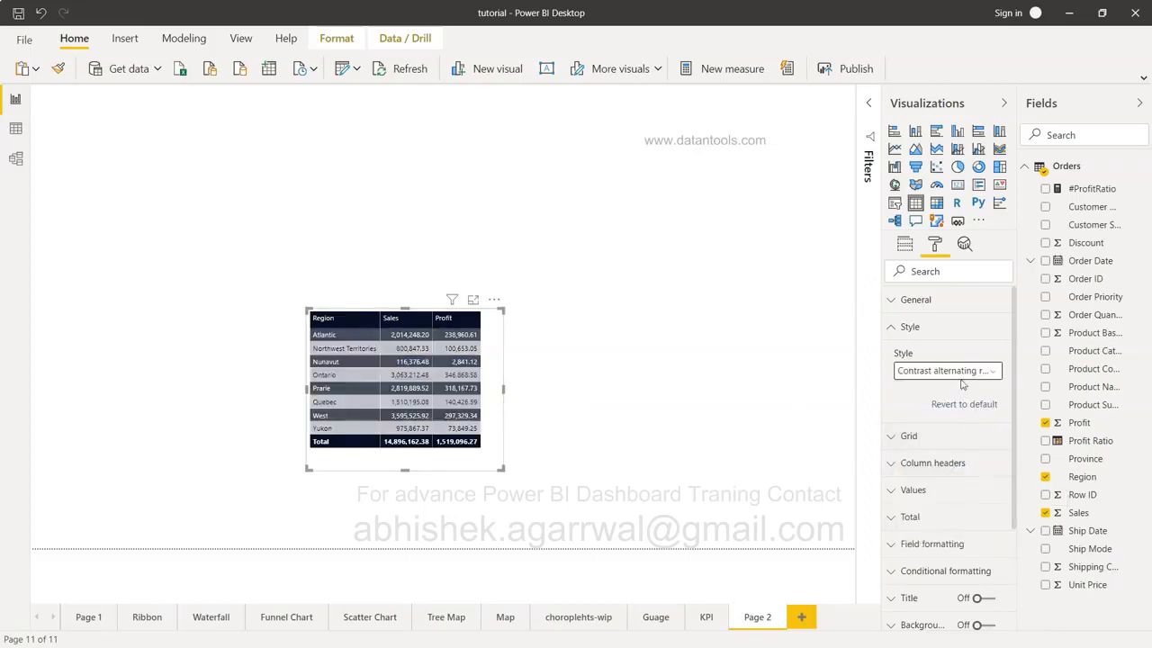
- Try the Flashy rows, Sparse and None styles on the table visual, and return it to the Minimal style
left_click(958, 372)
left_click(943, 487)
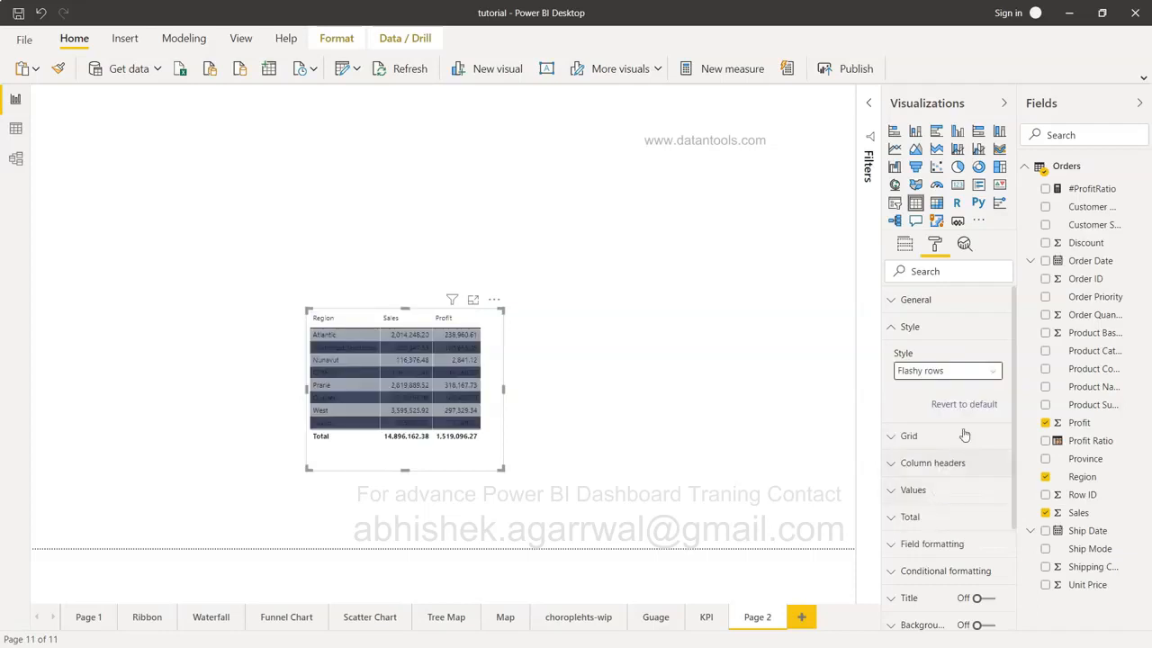
left_click(959, 371)
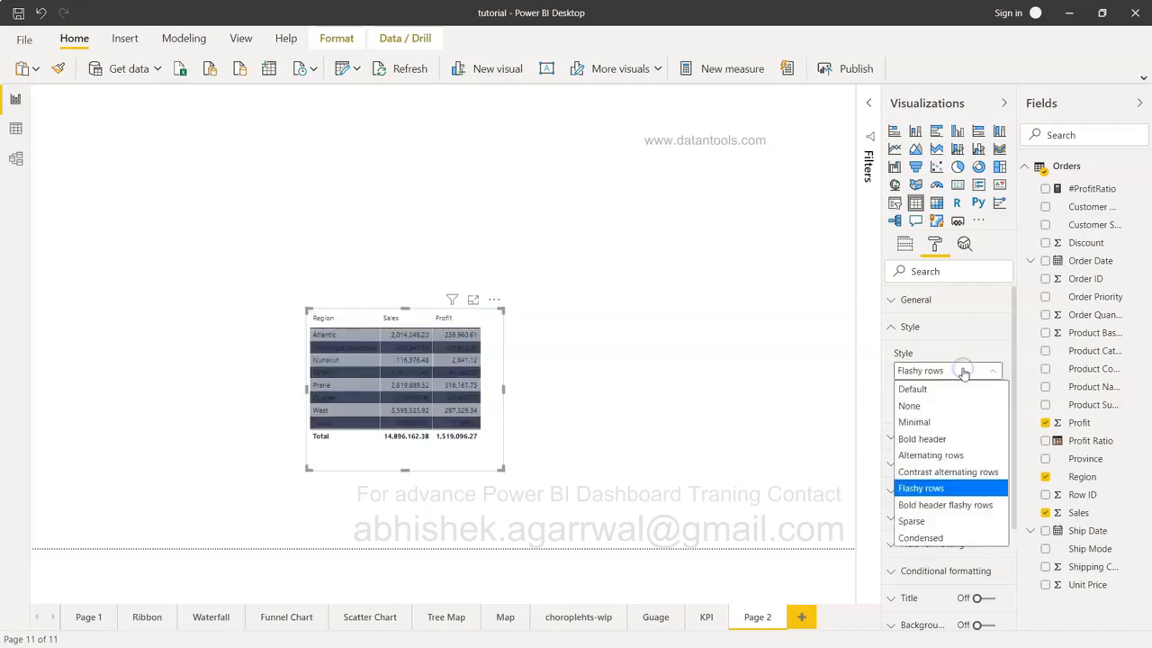
left_click(943, 521)
left_click(933, 371)
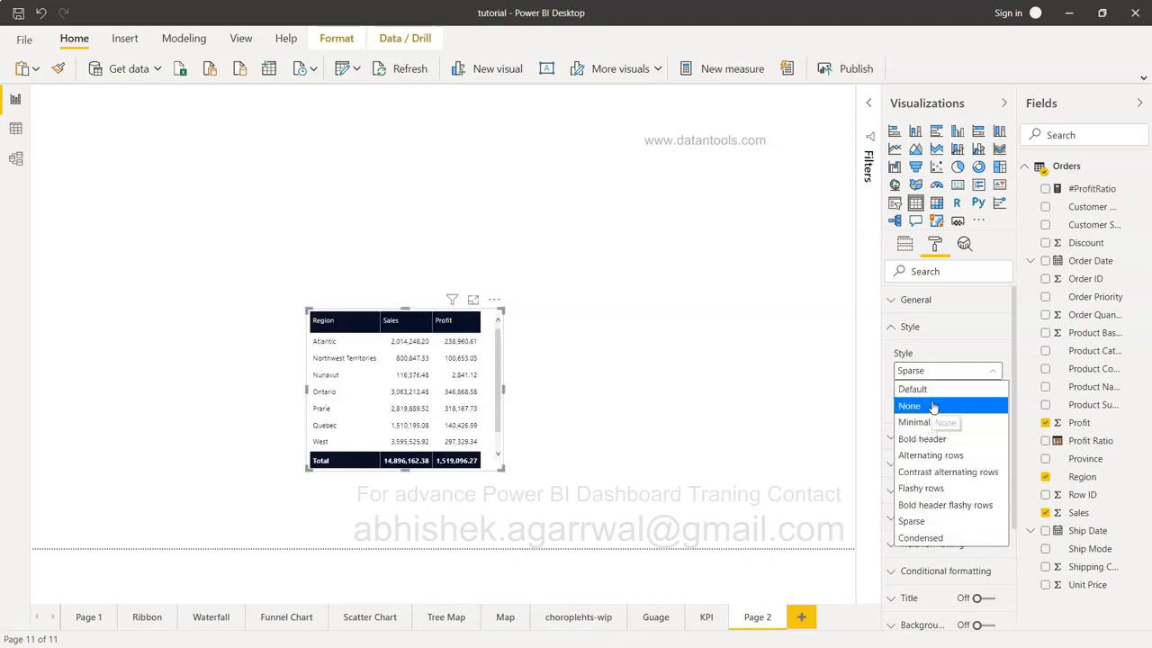
left_click(934, 406)
left_click(939, 371)
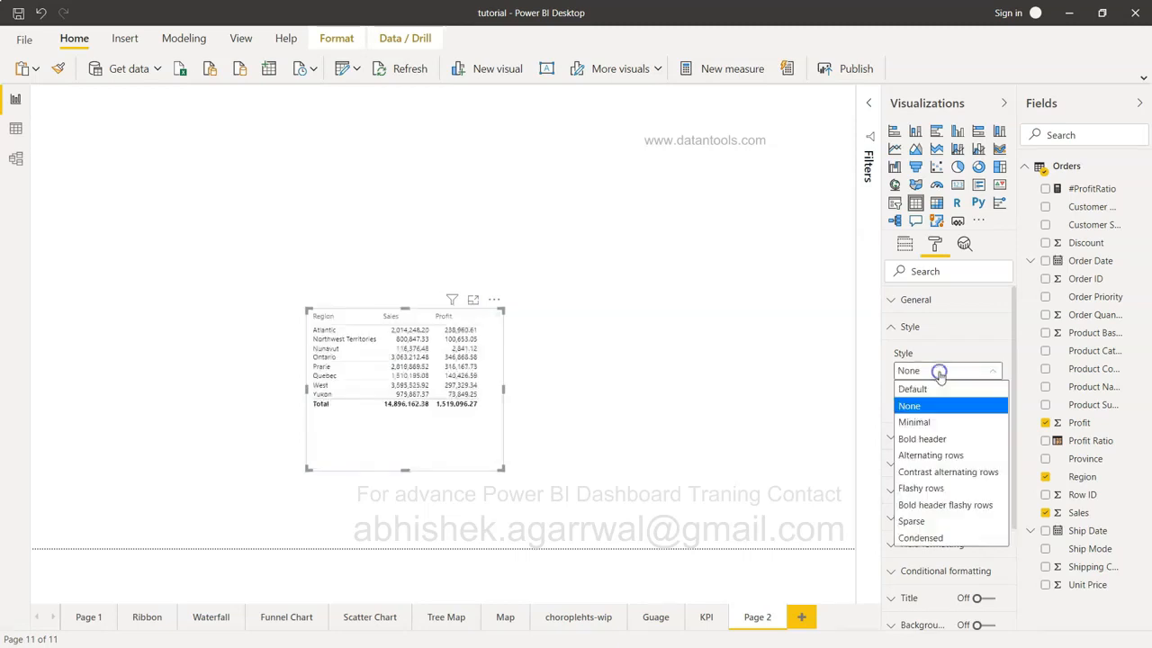
left_click(936, 422)
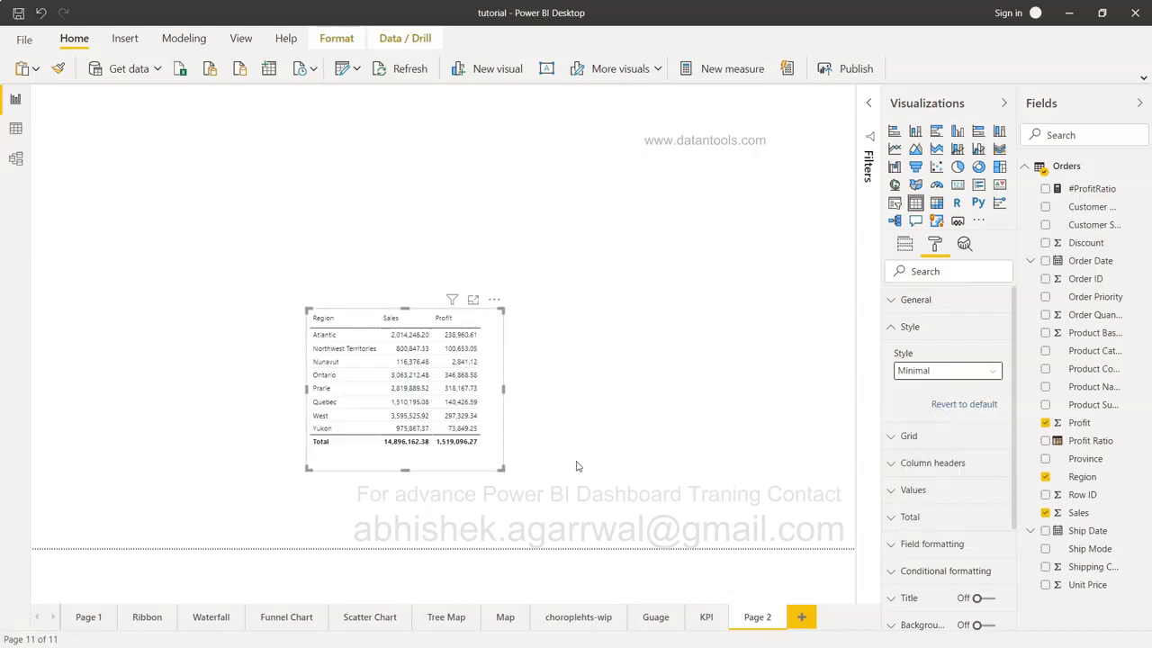
- Turn on the vertical grid for the table visual, toggling it off and on again to compare
left_click(906, 438)
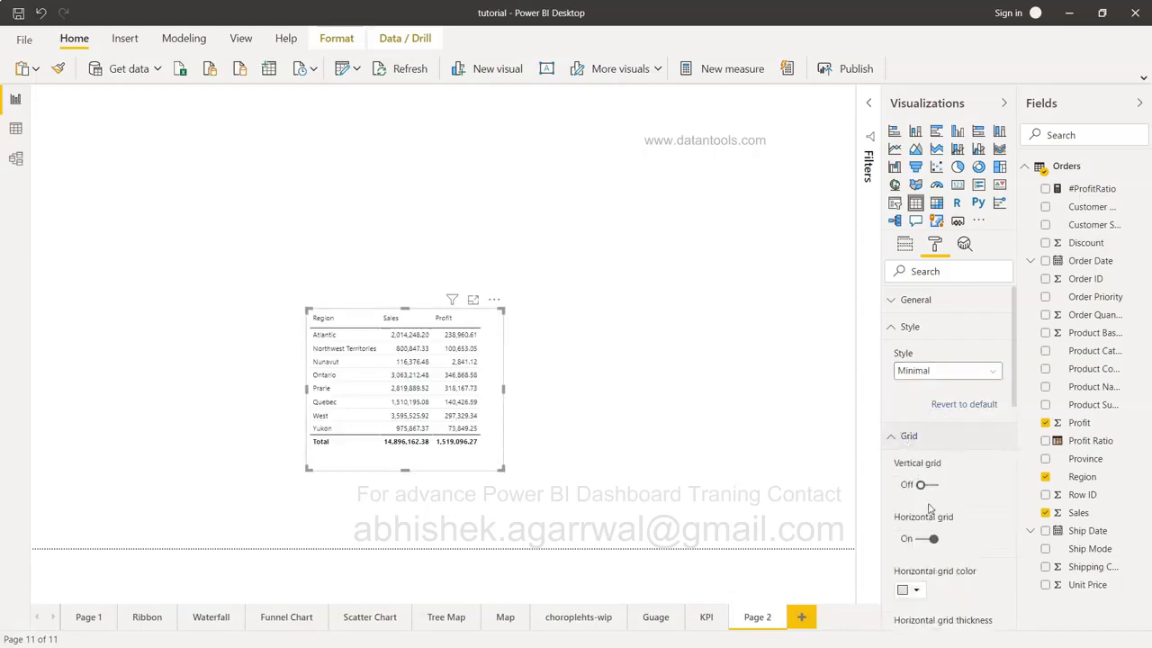
scroll(930, 509, "down", 2)
left_click(933, 410)
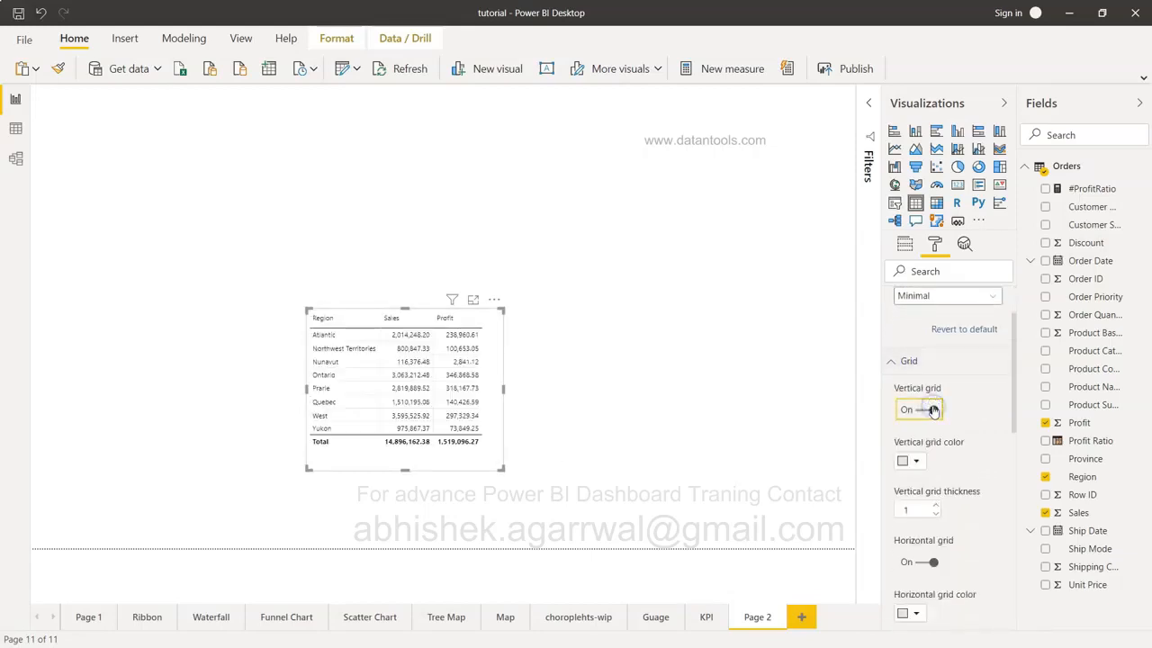
left_click(933, 409)
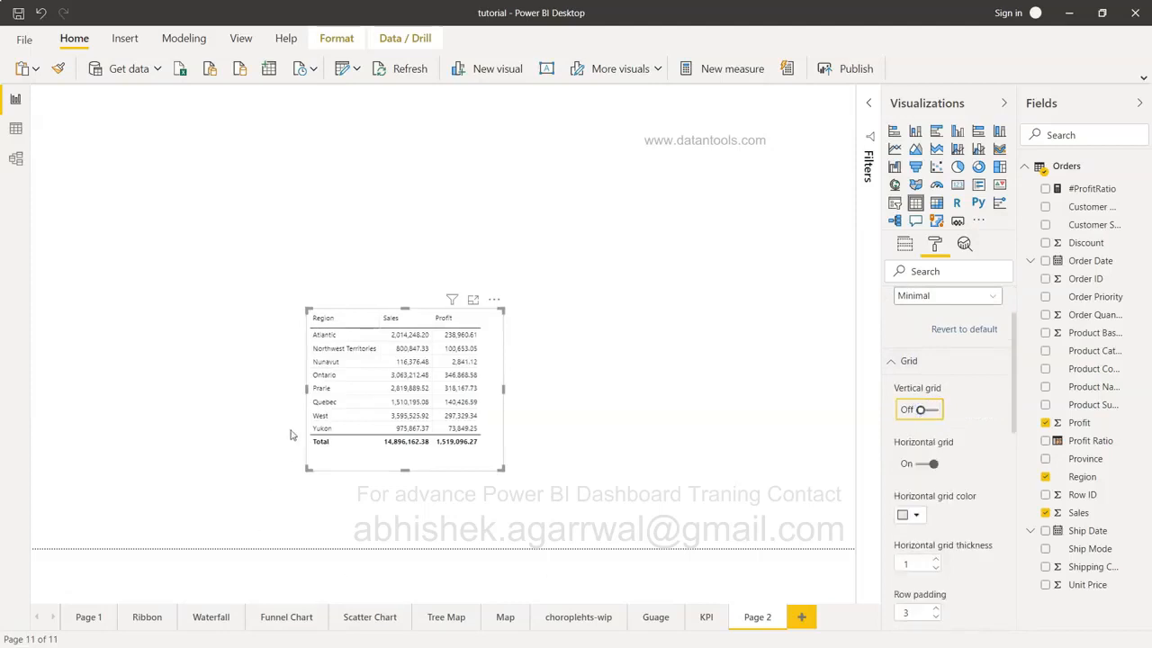
left_click(933, 409)
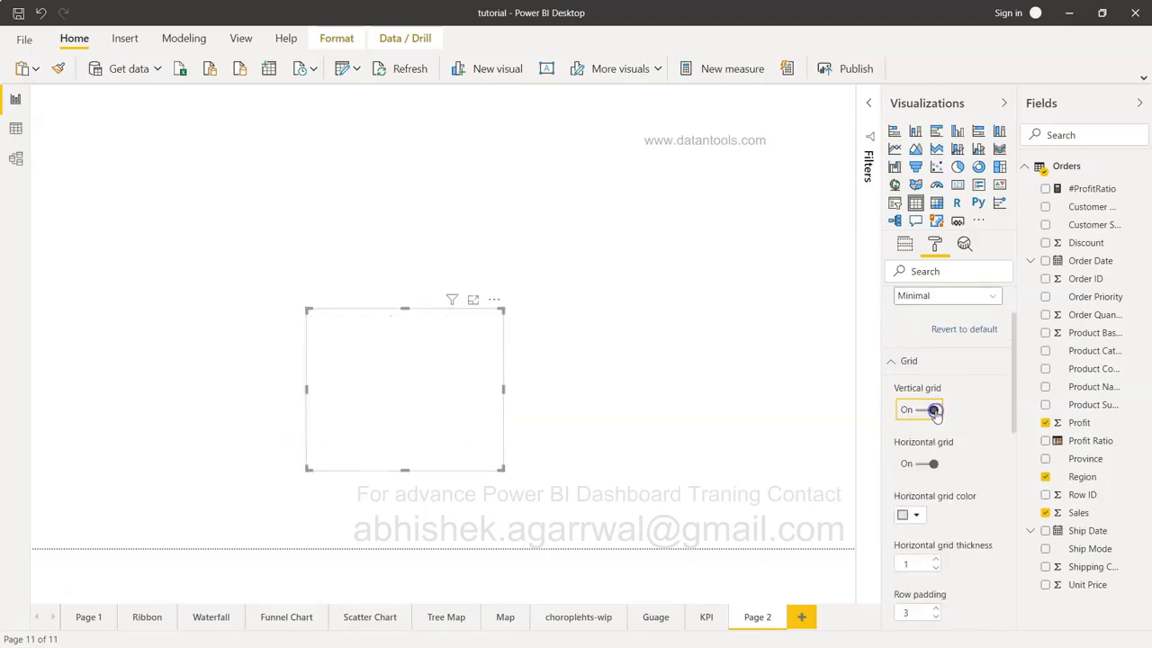
- Set the table's row padding to 6 and enlarge the visual in both directions to fit the taller rows
scroll(938, 506, "down", 2)
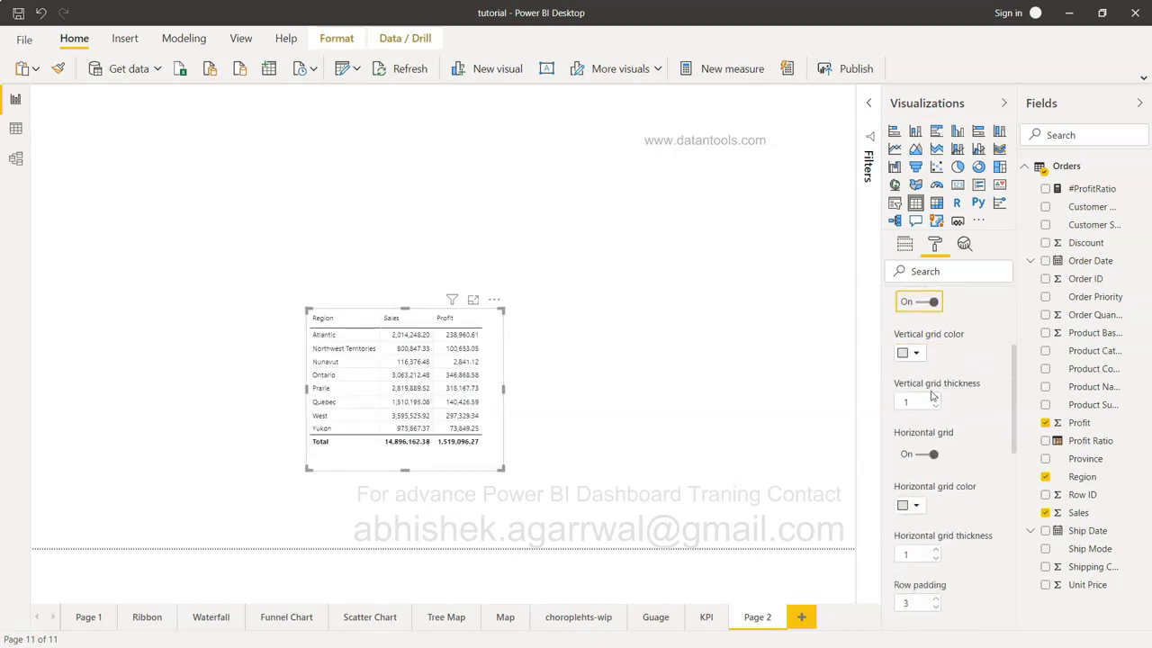
scroll(936, 394, "down", 2)
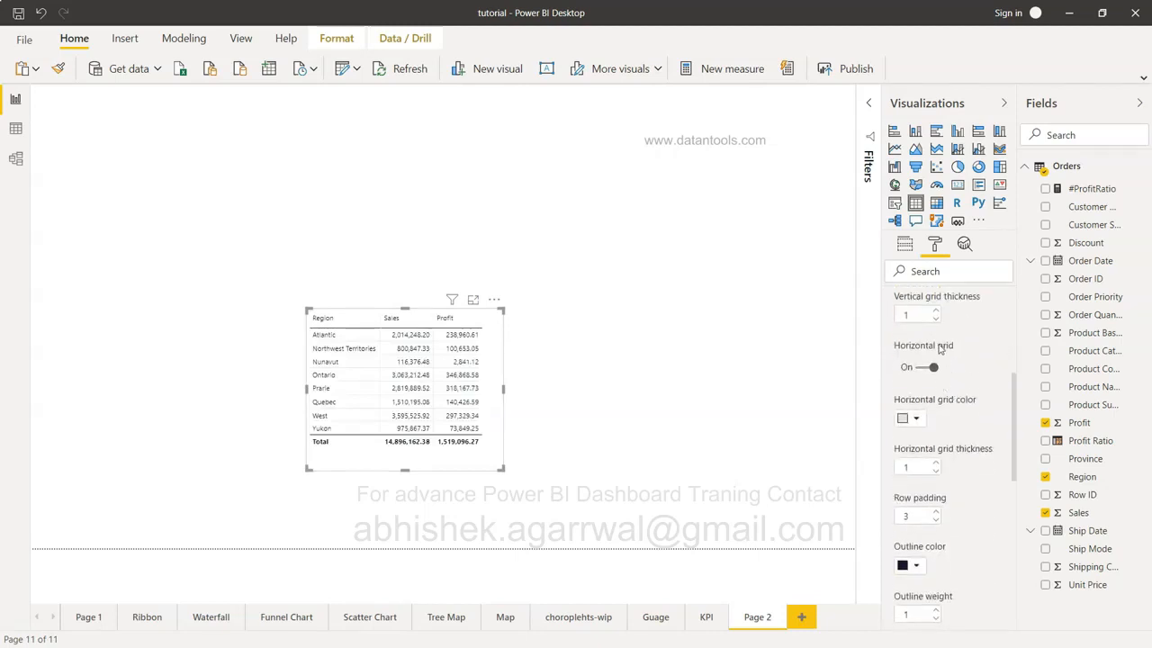
scroll(944, 425, "down", 4)
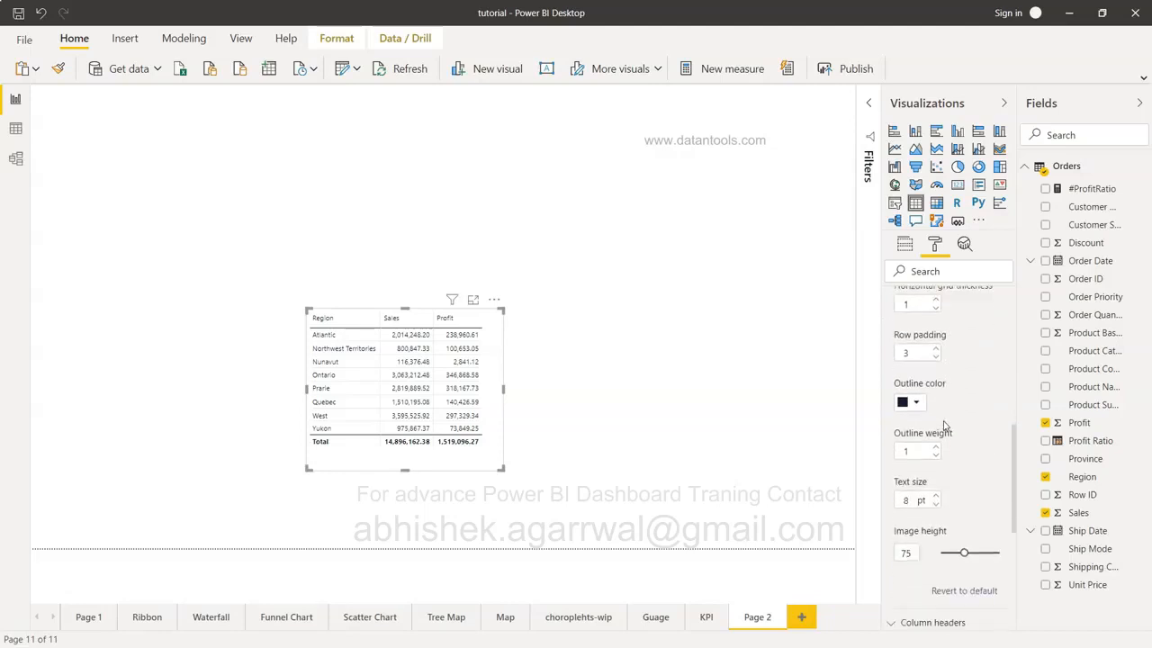
left_click(936, 349)
left_click(935, 348)
left_click(935, 348)
left_click_drag(501, 467, 561, 538)
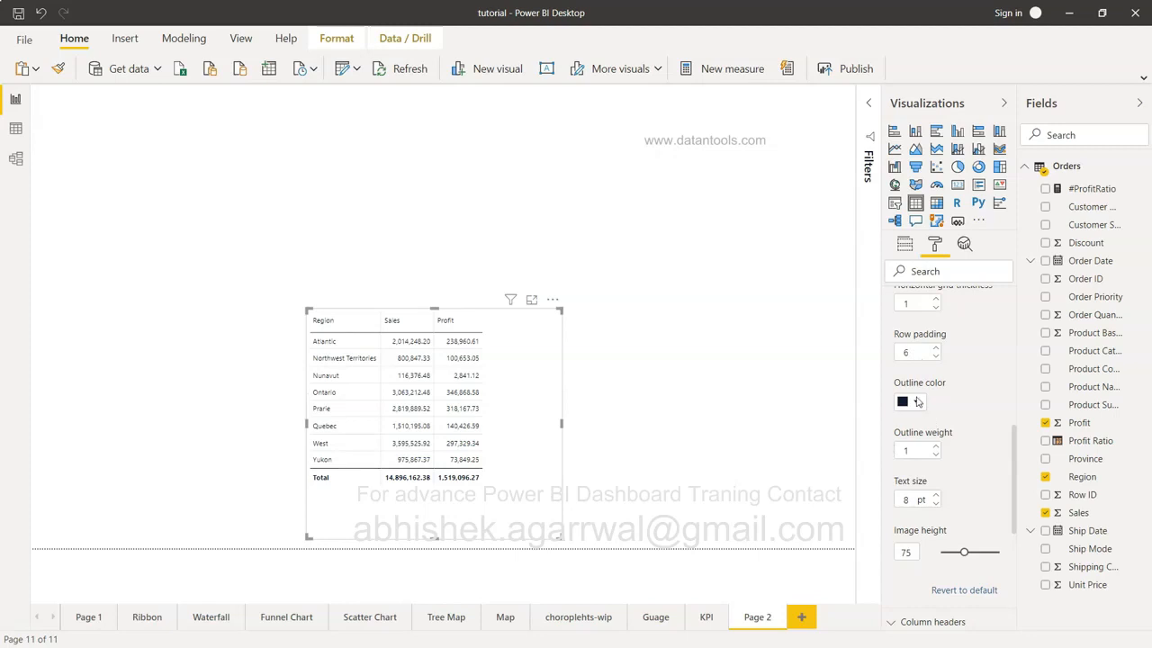
- Open the column header formatting of the table and show its outline choices
scroll(977, 478, "down", 1)
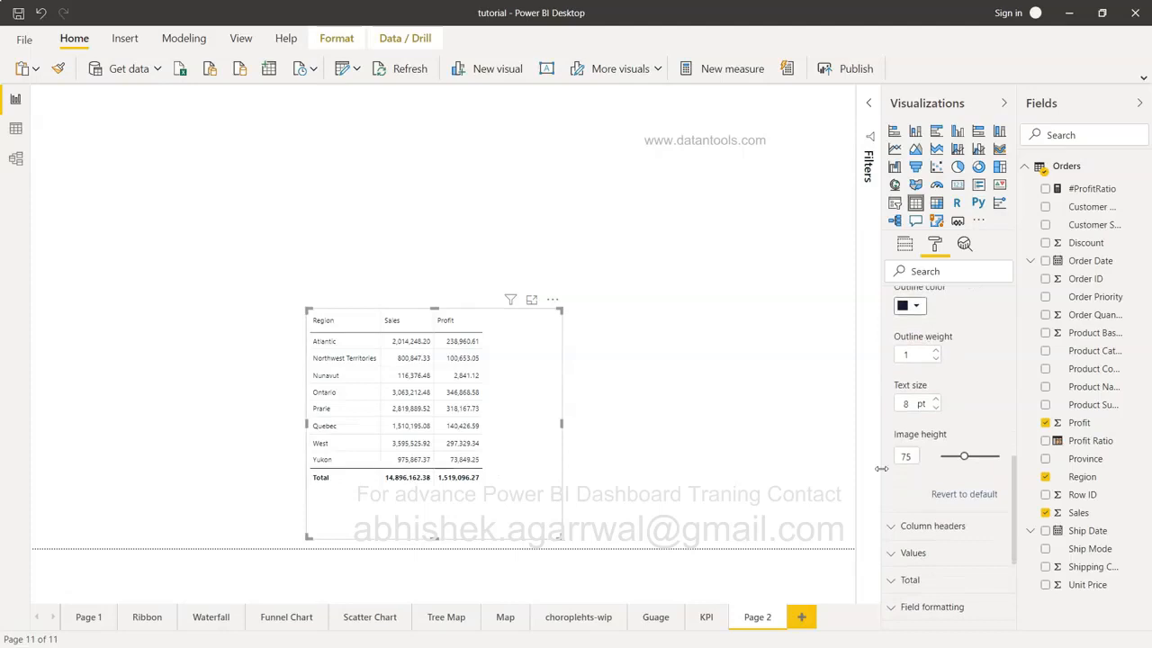
scroll(907, 437, "down", 2)
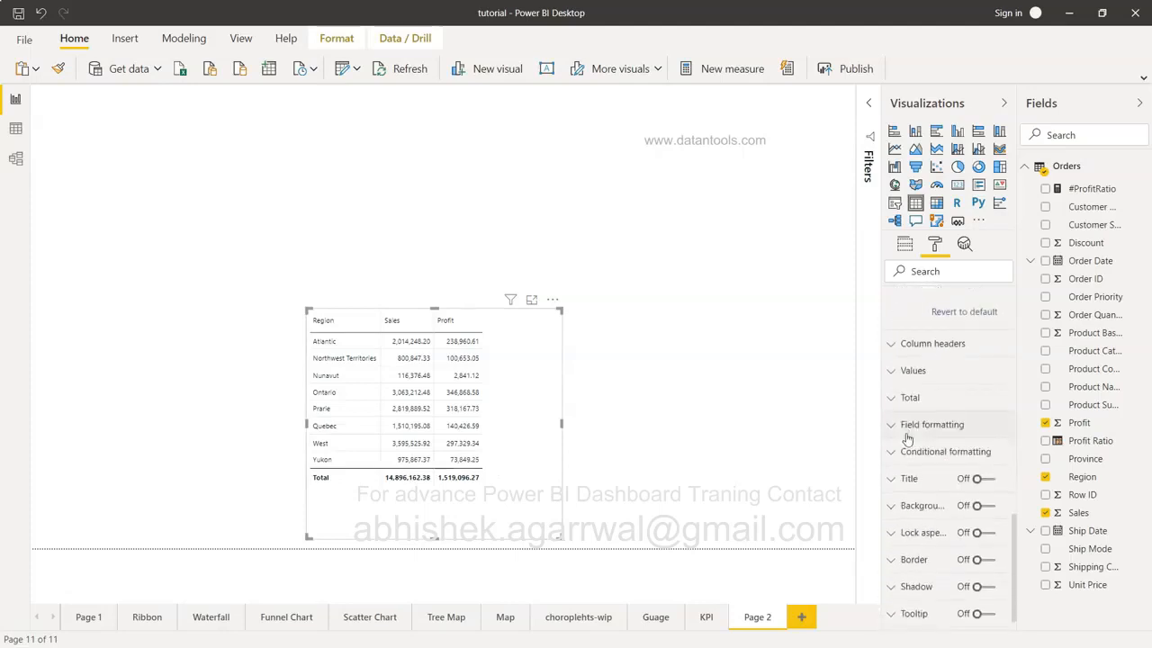
left_click(897, 345)
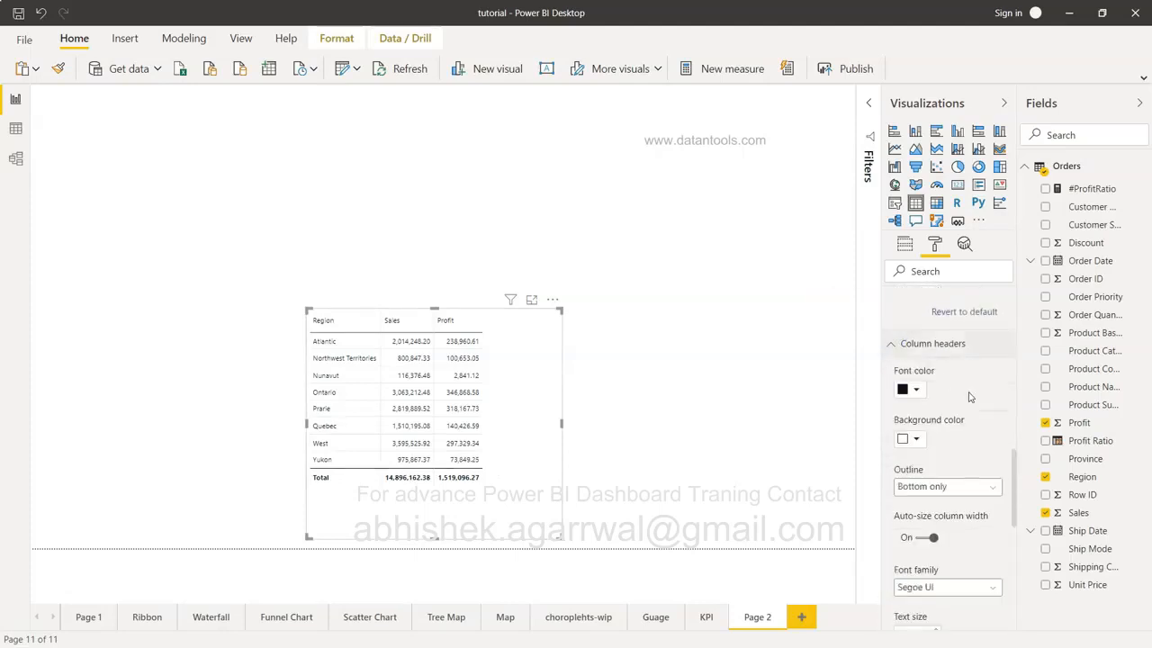
scroll(985, 435, "down", 1)
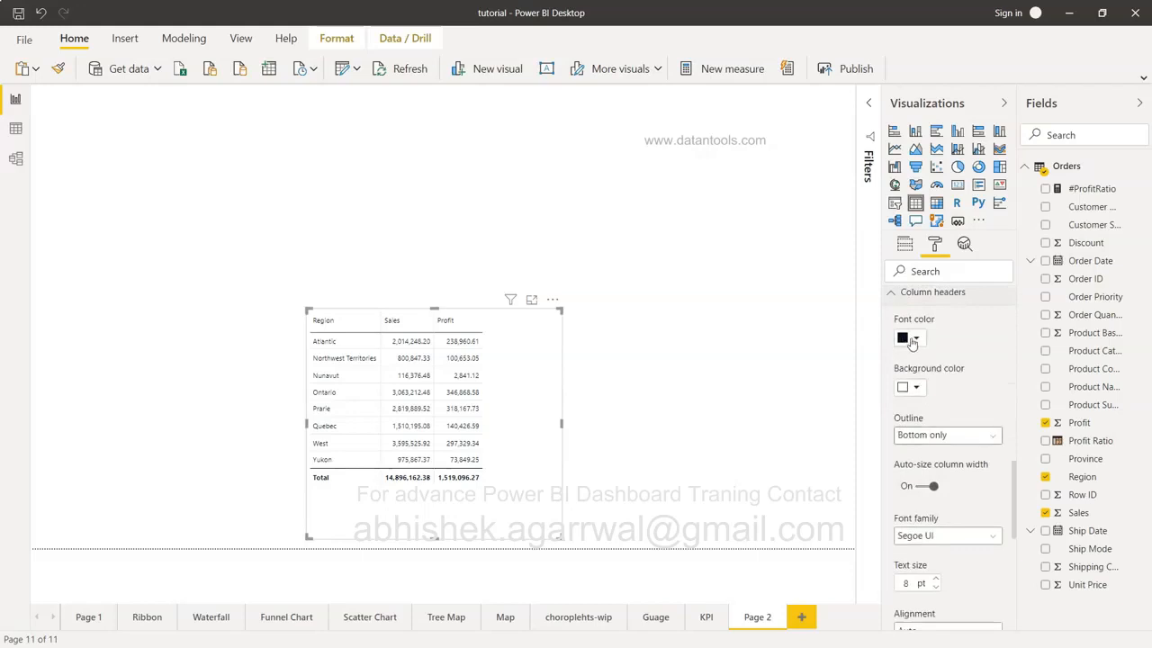
left_click(946, 436)
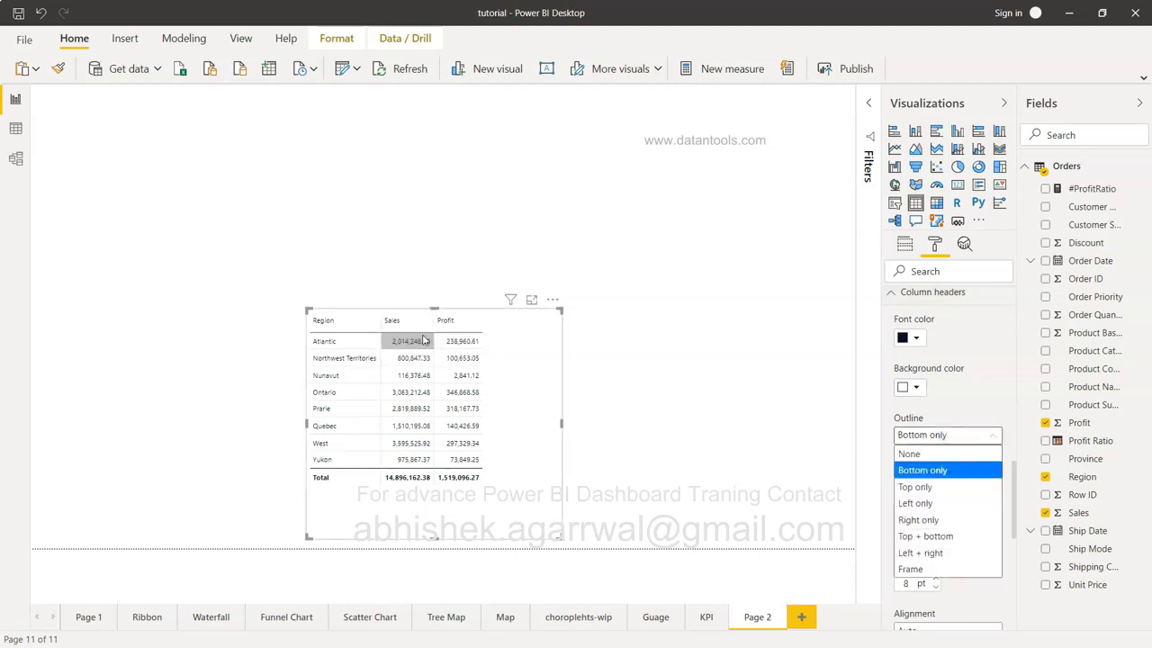
- Set the column headers' outline to Top + bottom and switch auto-size column width off and back on
left_click(924, 538)
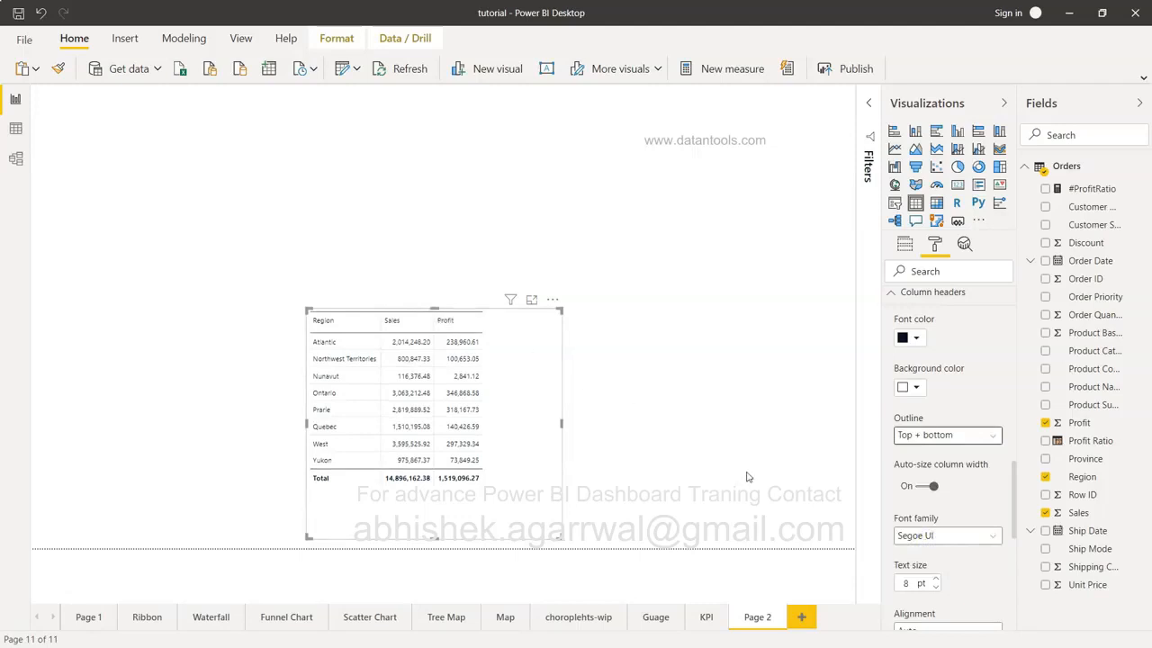
scroll(942, 493, "down", 3)
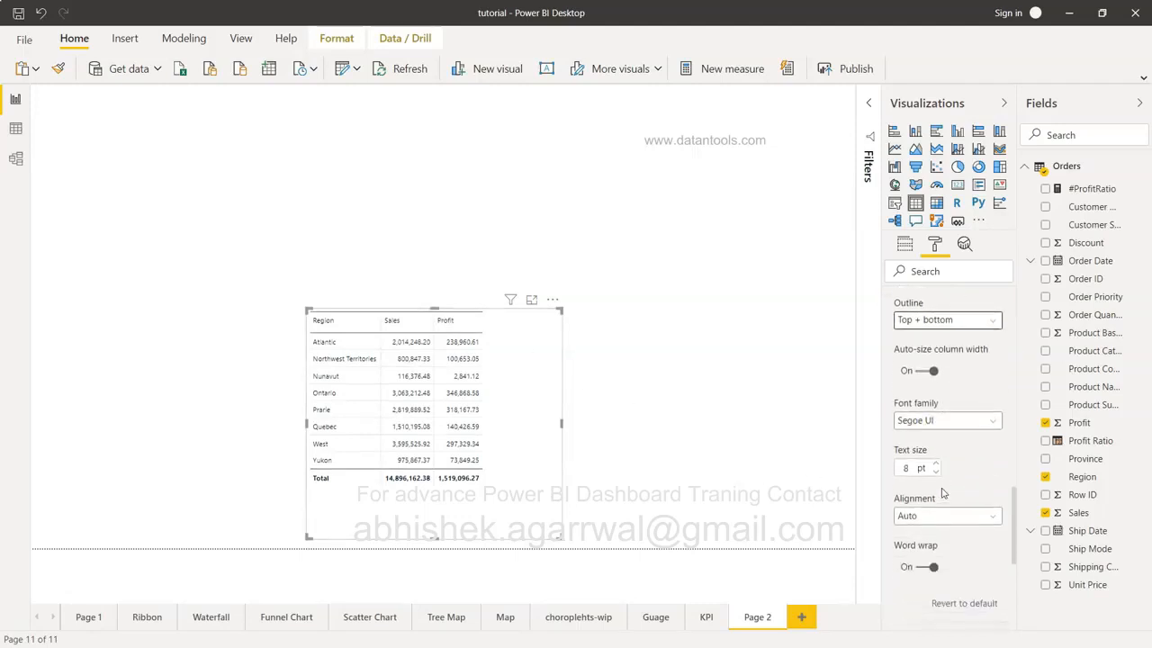
left_click(934, 372)
left_click(933, 371)
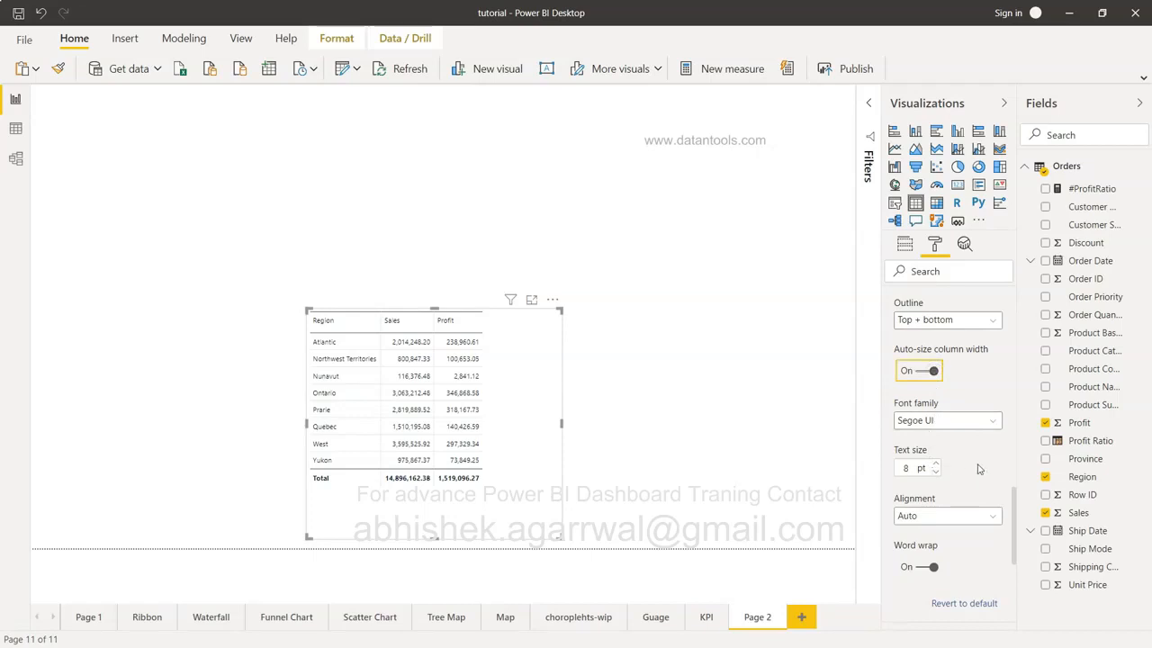
- Set the column headers' text size to 12 pt
left_click(935, 465)
left_click(935, 465)
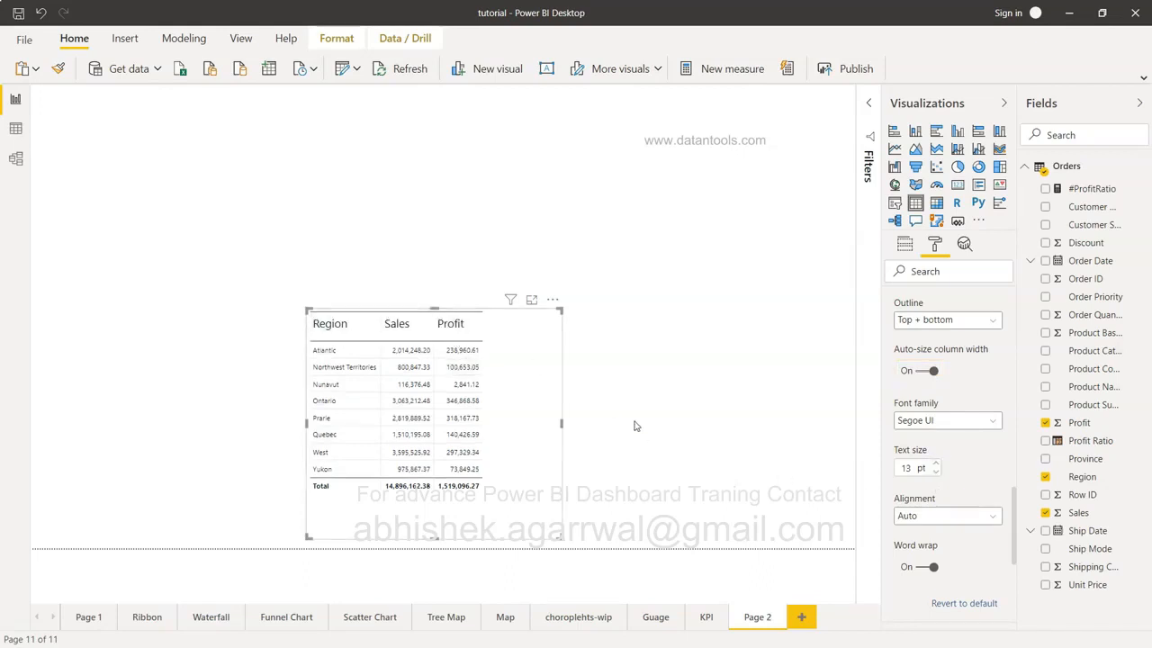
left_click(935, 471)
- Try Center and Left alignment on the column headers and restore the alignment to Auto
scroll(970, 477, "down", 3)
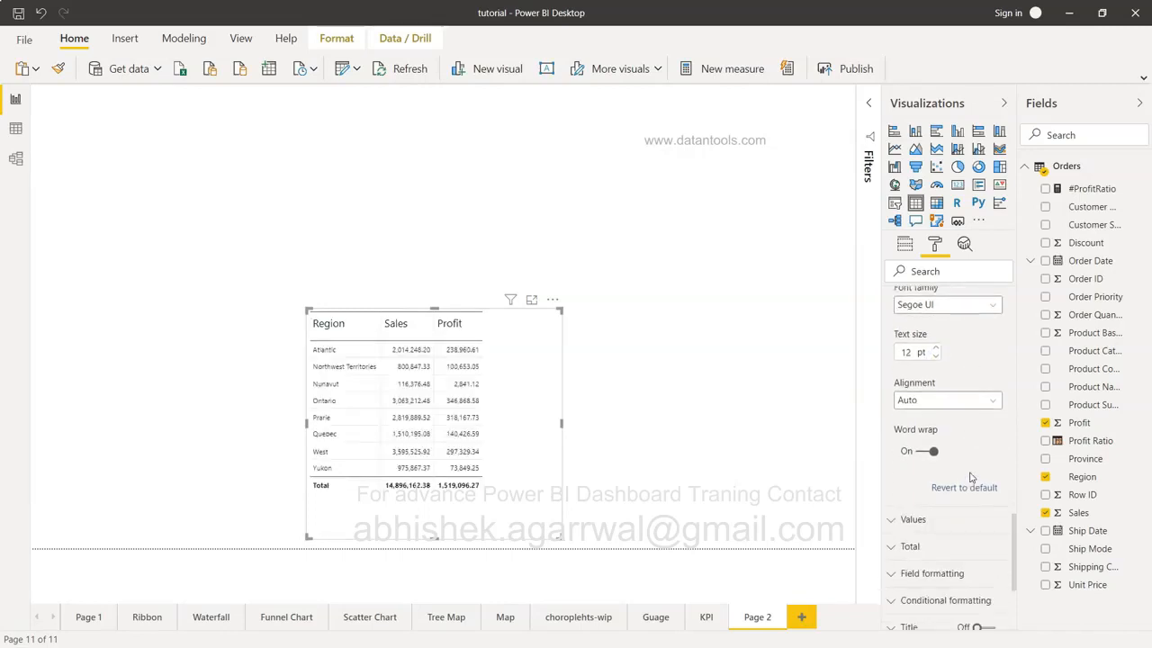
left_click(956, 400)
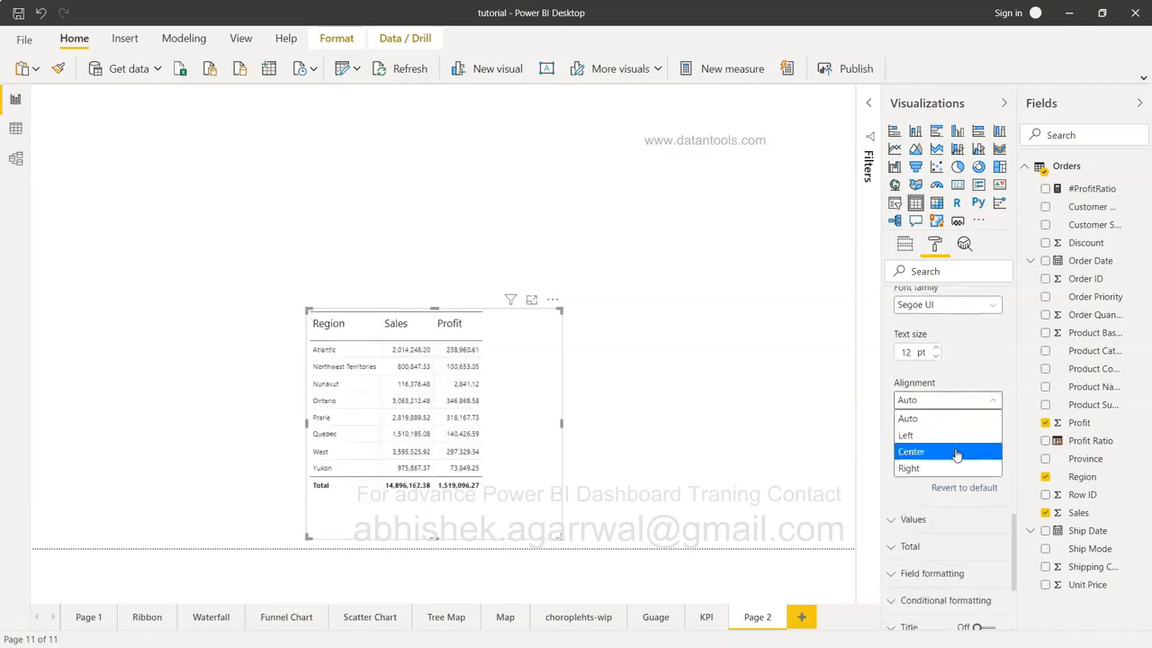
left_click(955, 451)
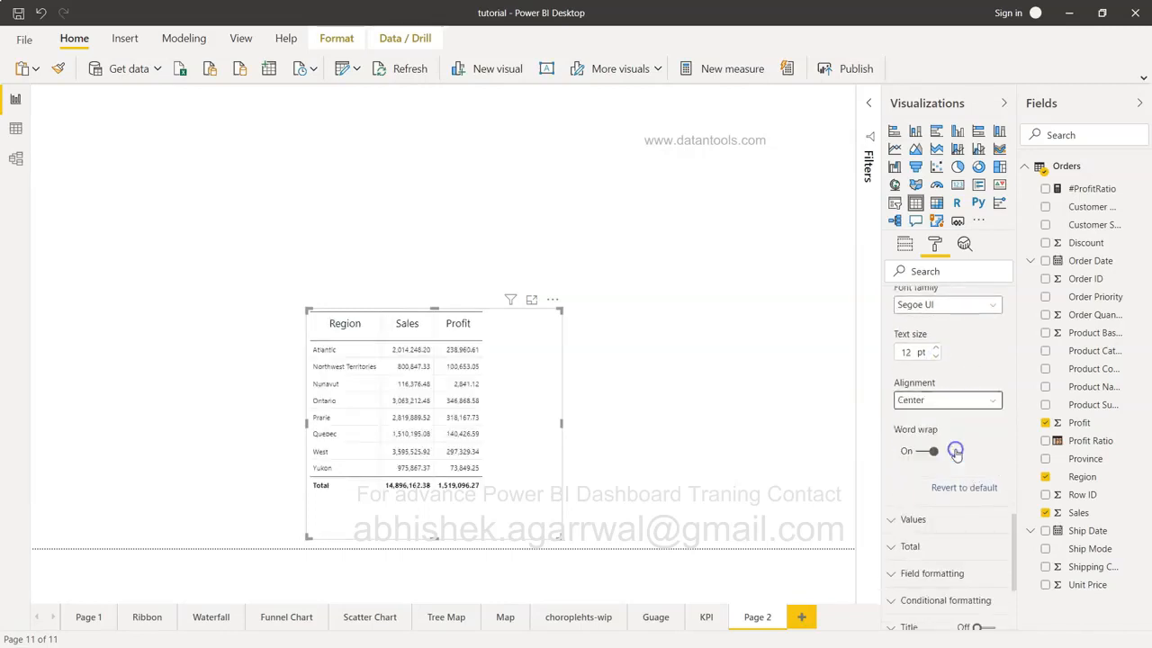
left_click(959, 404)
left_click(956, 434)
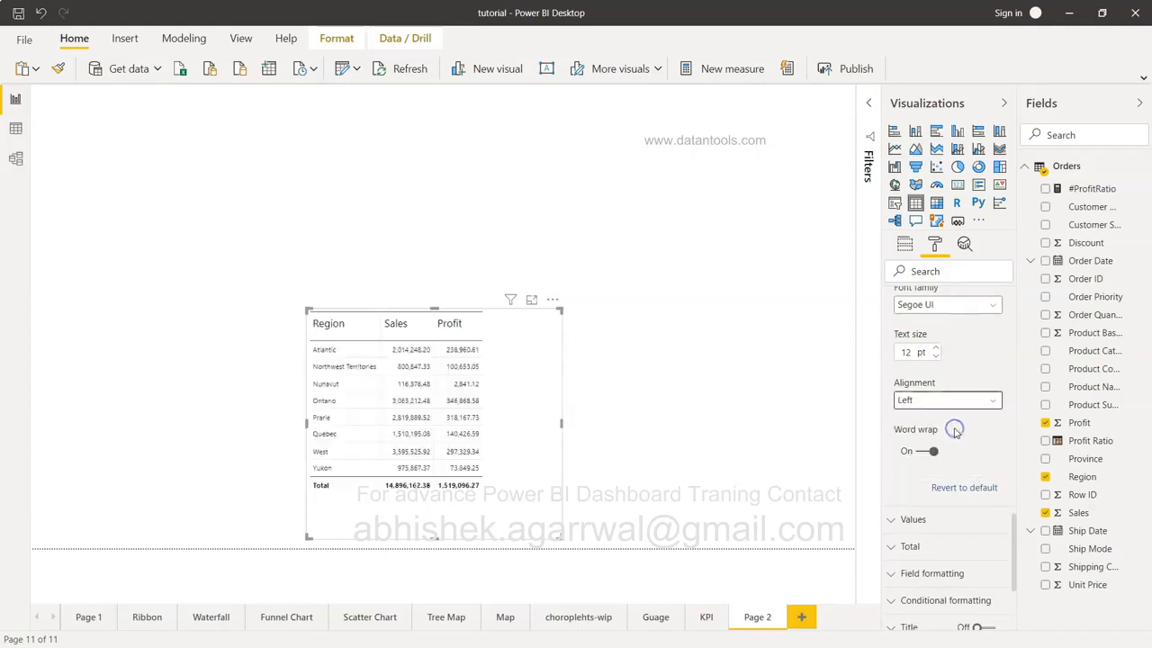
left_click(955, 402)
left_click(956, 419)
- Examine the formatting options for the table's values, including colors, outline, word wrap, font and text size
scroll(961, 472, "down", 2)
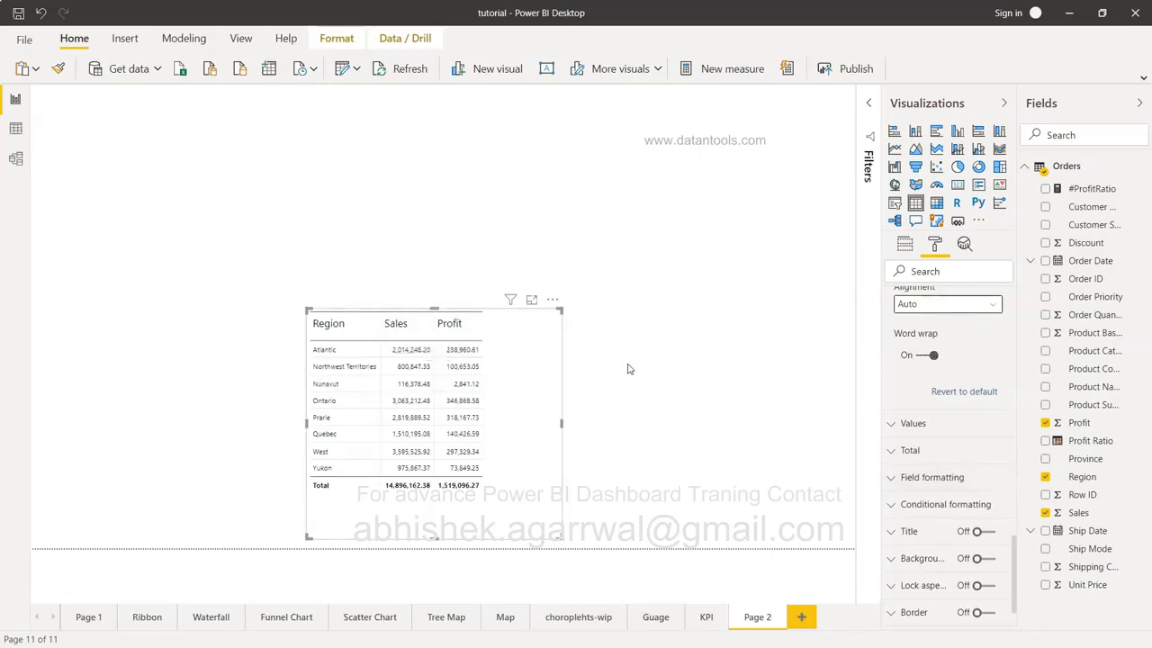
scroll(907, 392, "down", 2)
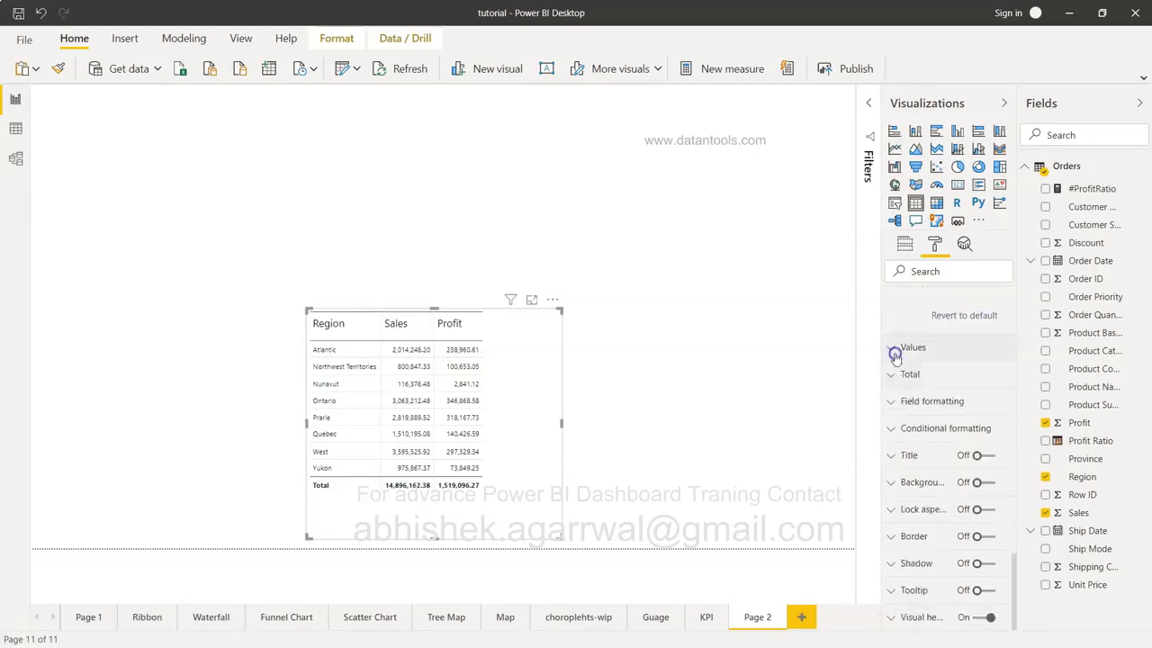
left_click(895, 354)
scroll(931, 340, "down", 1)
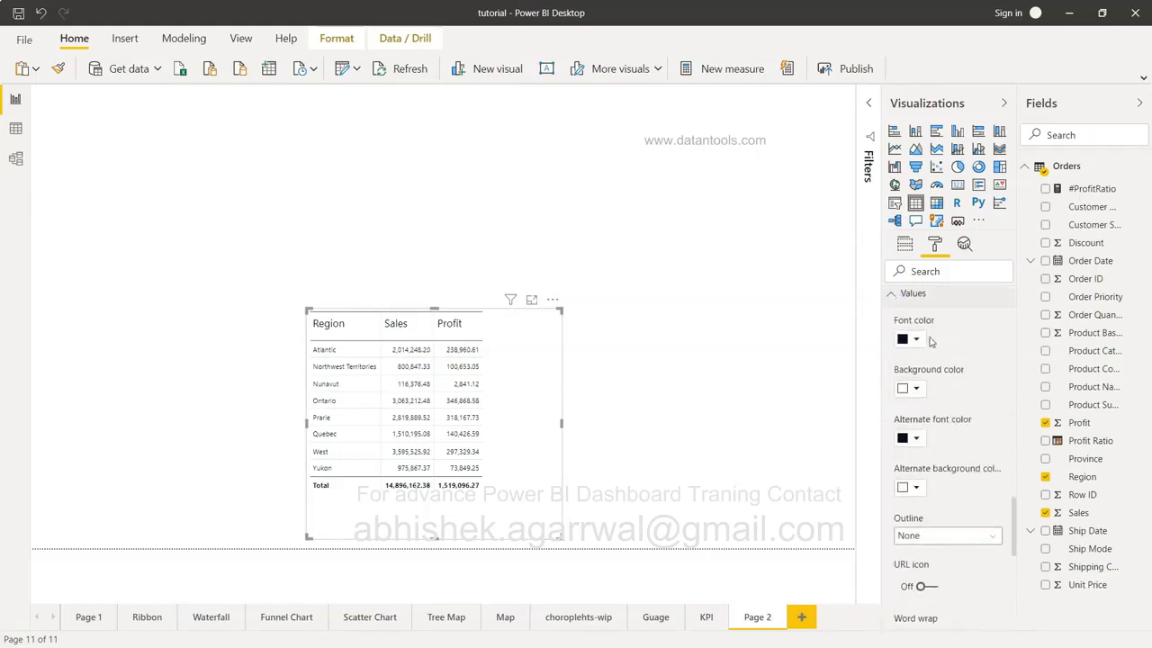
scroll(918, 392, "down", 3)
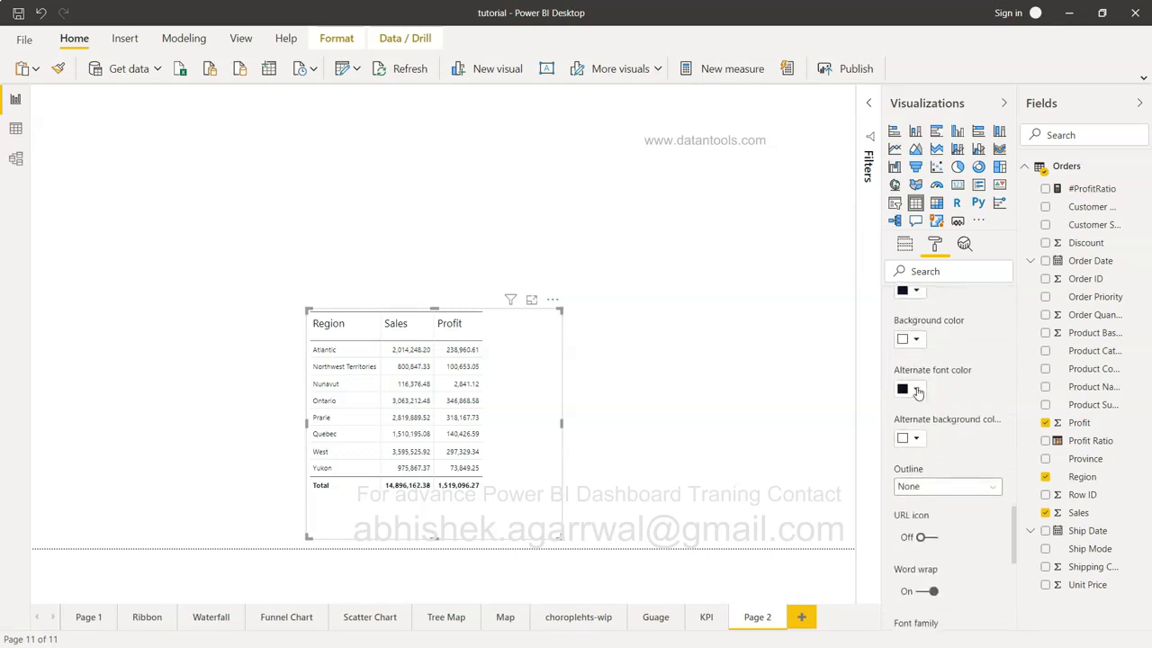
scroll(918, 392, "down", 4)
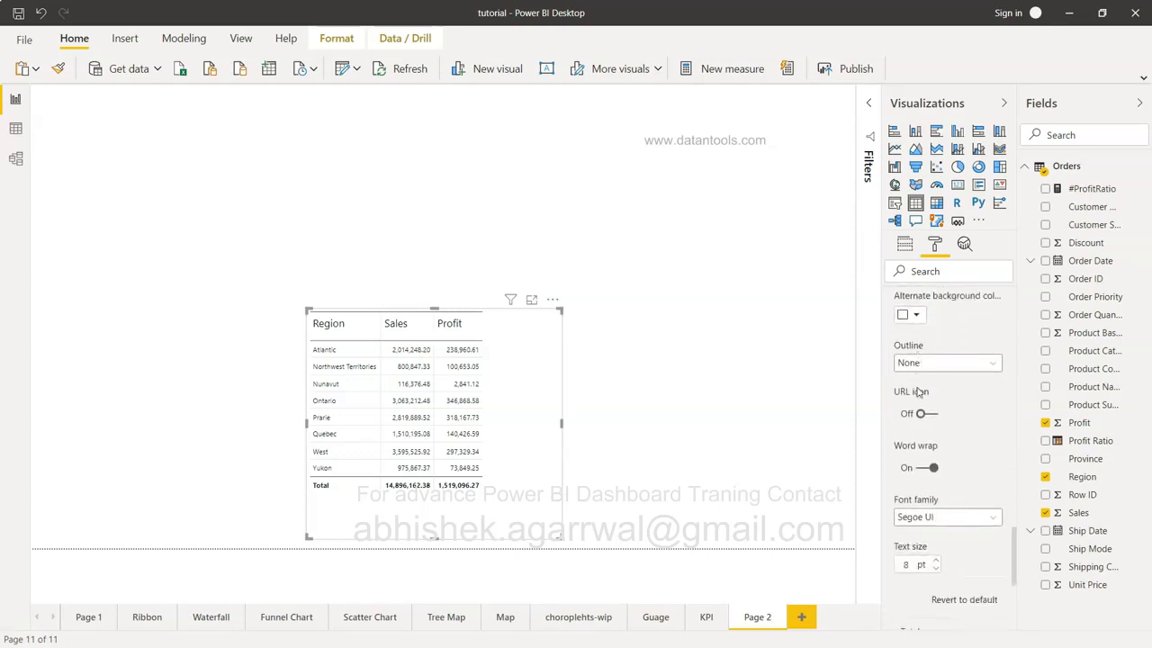
scroll(918, 392, "down", 2)
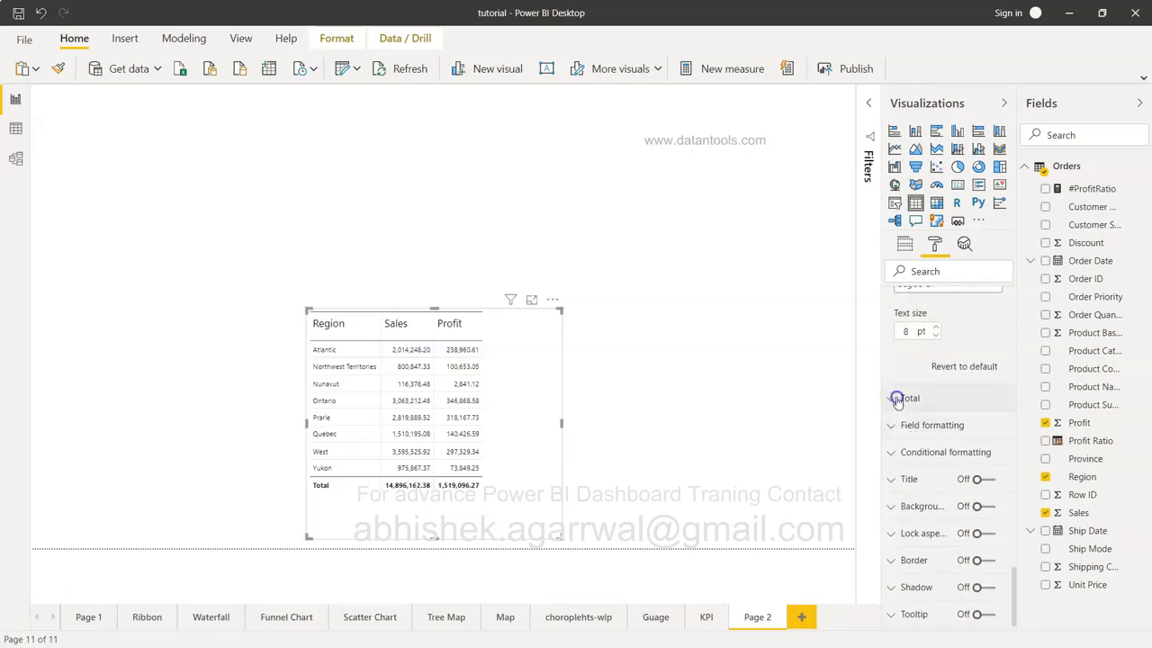
- Set the outline of the table's total row to Top + bottom
left_click(898, 400)
scroll(898, 402, "down", 2)
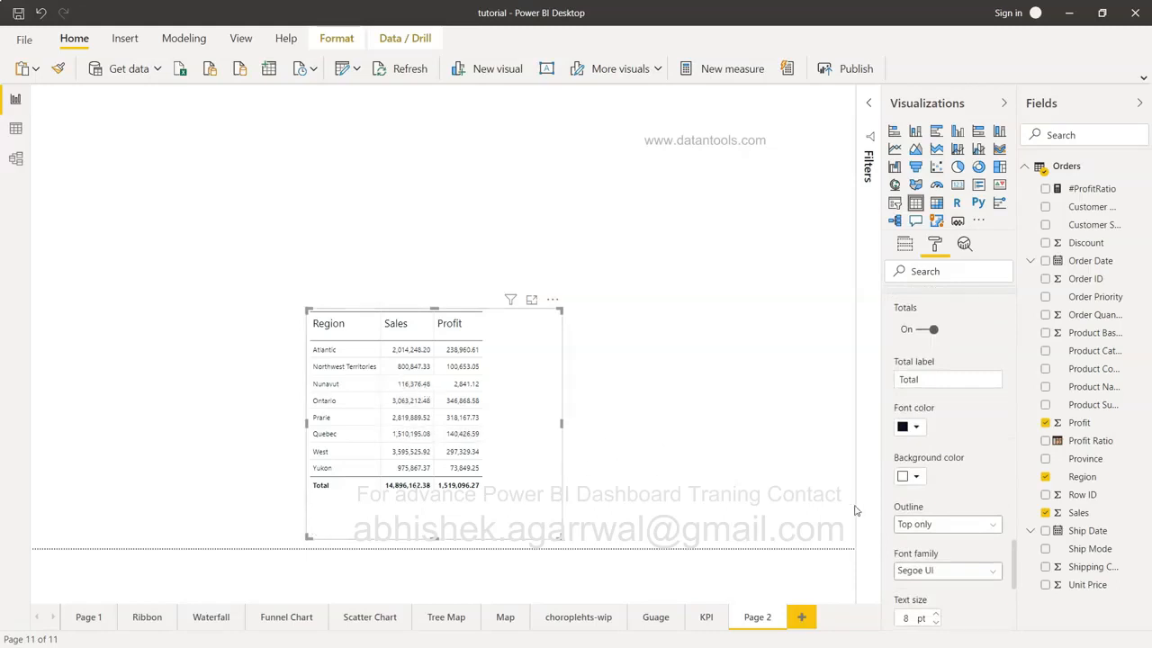
scroll(940, 467, "up", 1)
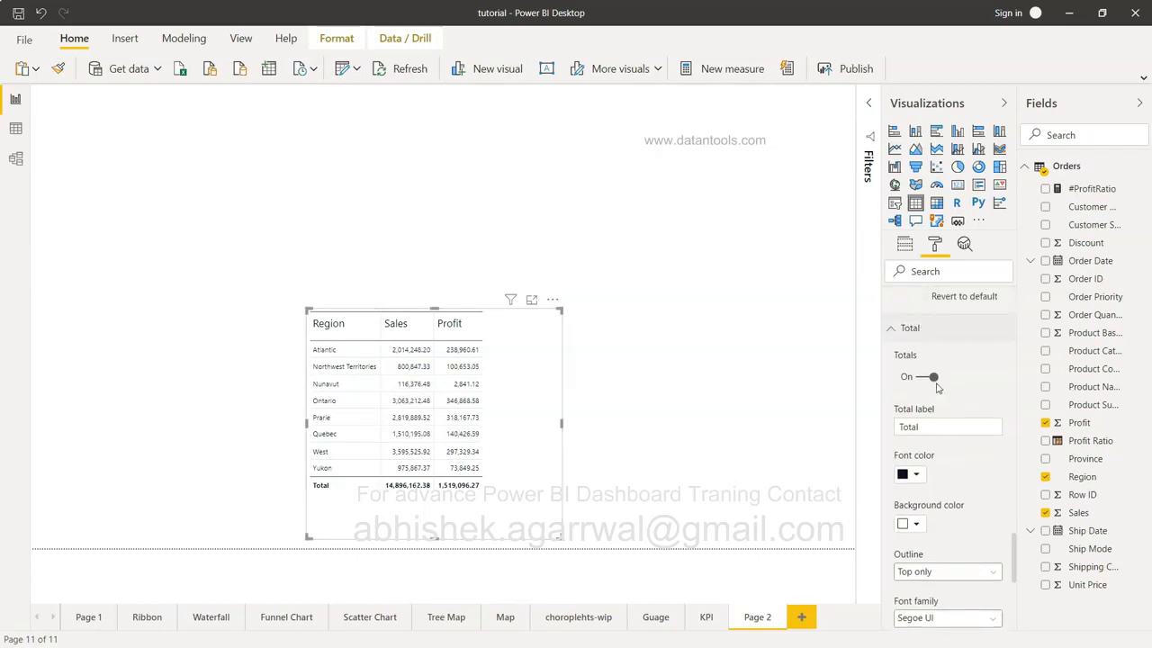
double_click(928, 428)
scroll(909, 441, "down", 3)
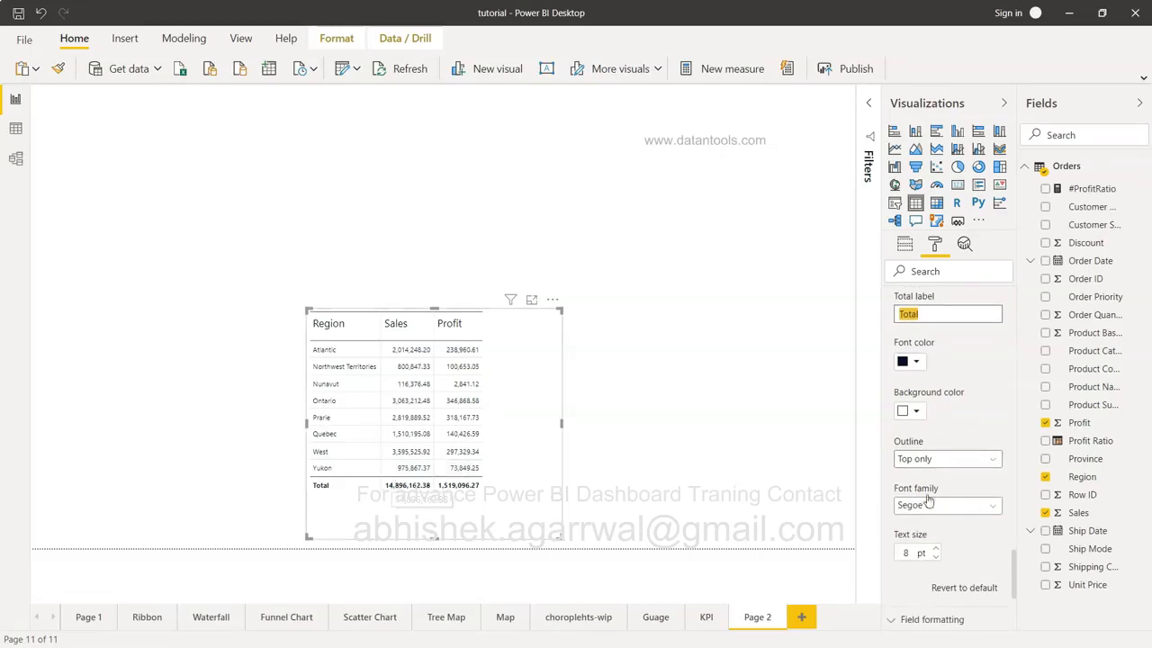
left_click(959, 459)
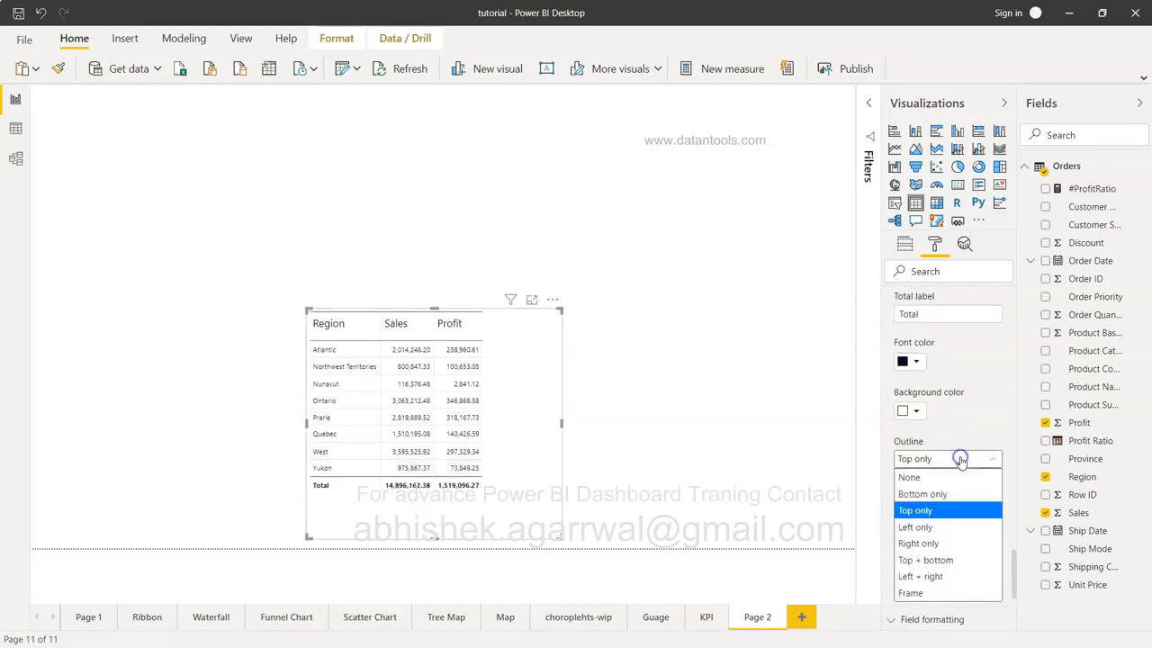
left_click(959, 559)
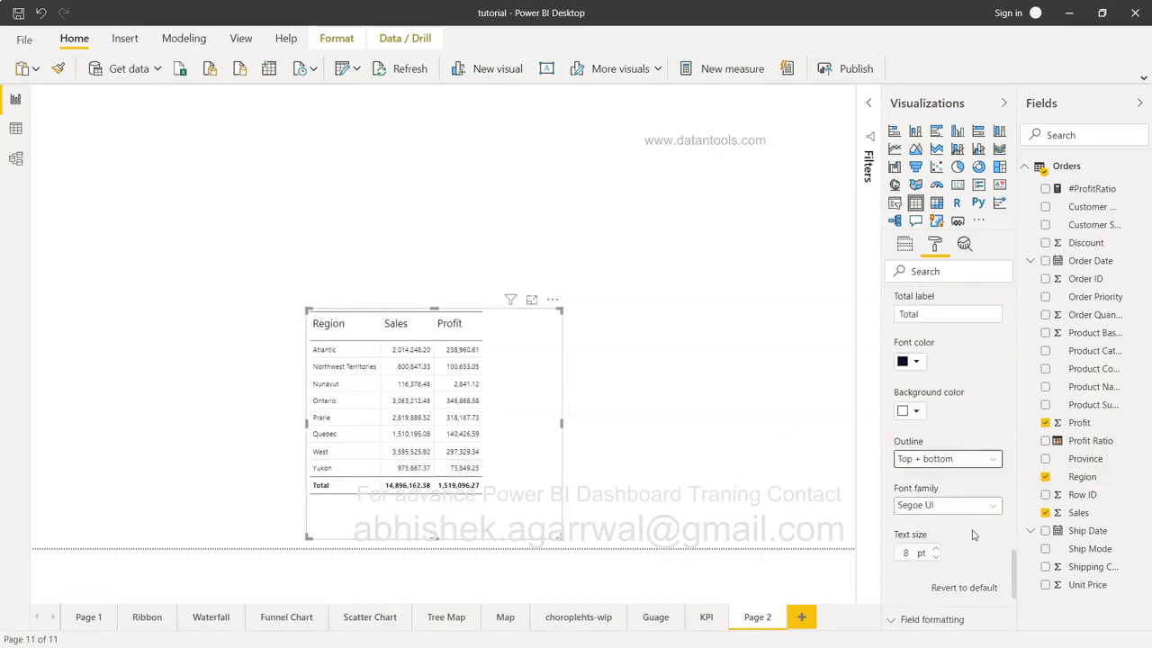
- Examine the field formatting options for the Region column
scroll(975, 534, "down", 4)
left_click(944, 429)
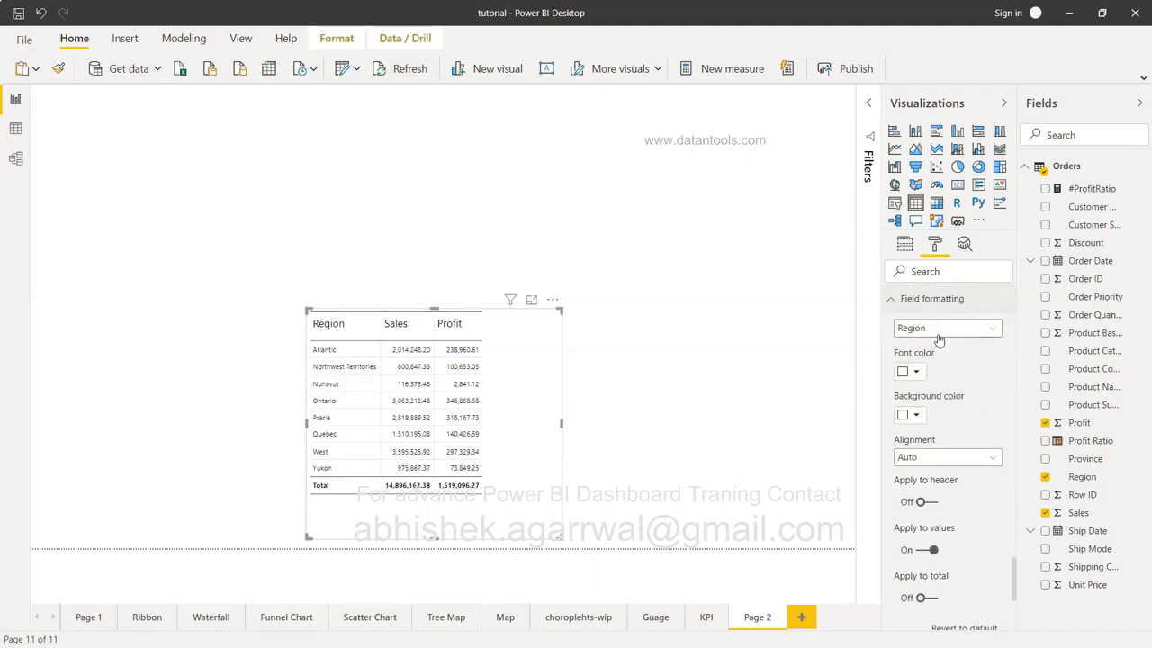
scroll(924, 418, "down", 3)
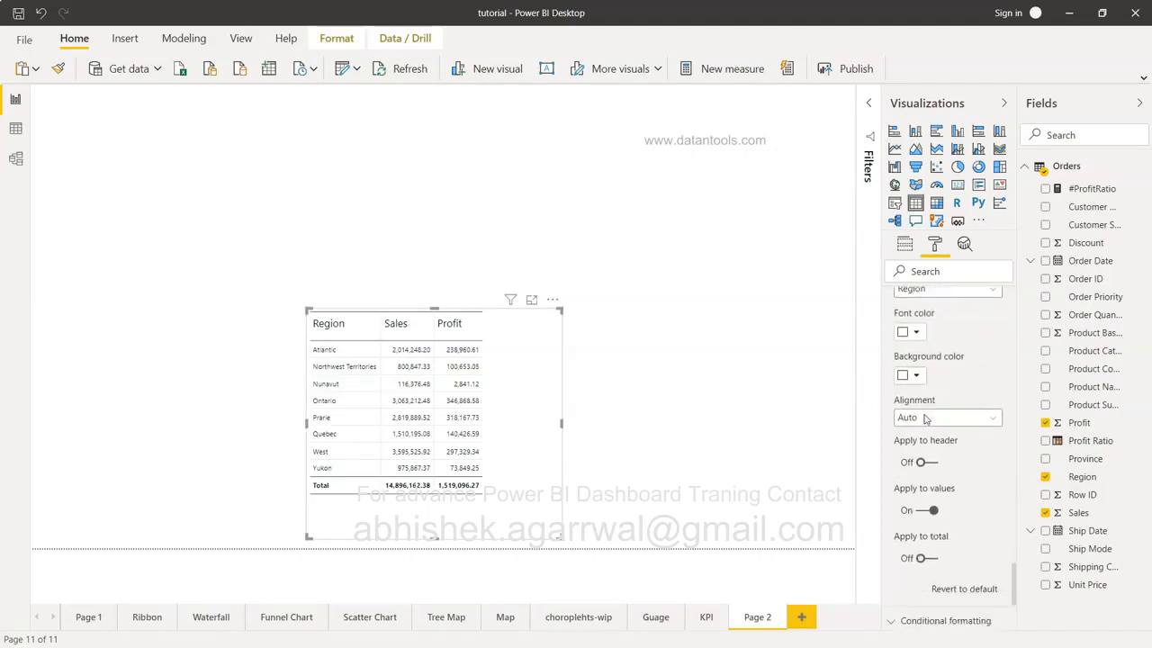
scroll(925, 417, "down", 1)
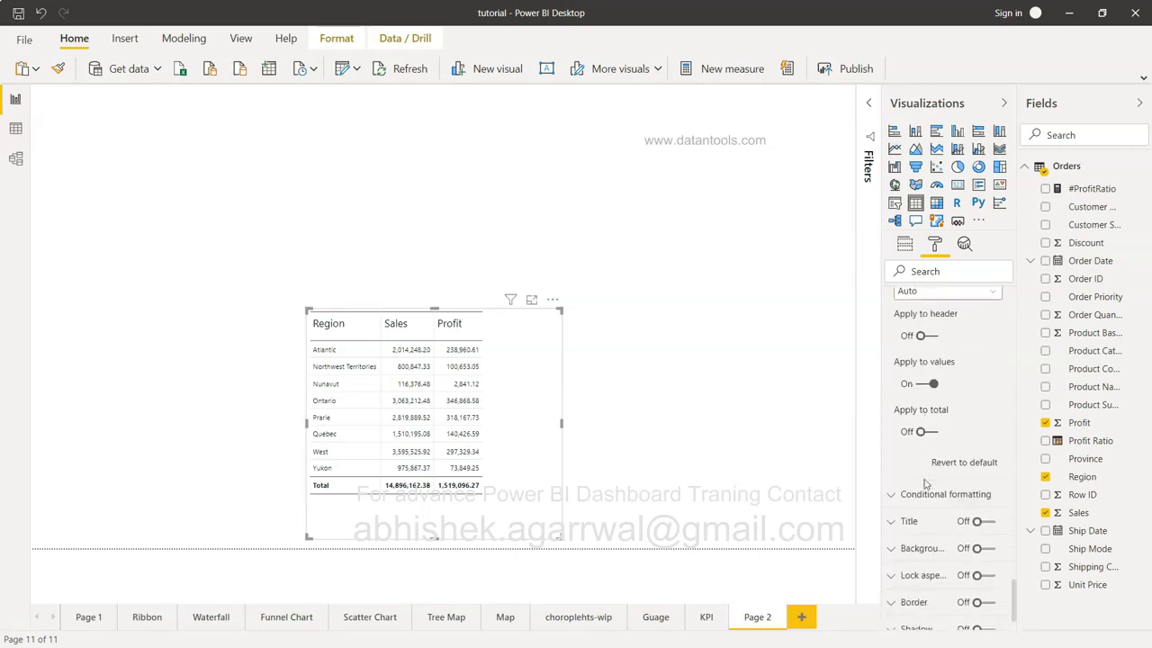
- Try conditional background color formatting on the Region column and look through the fields it can be based on
left_click(921, 495)
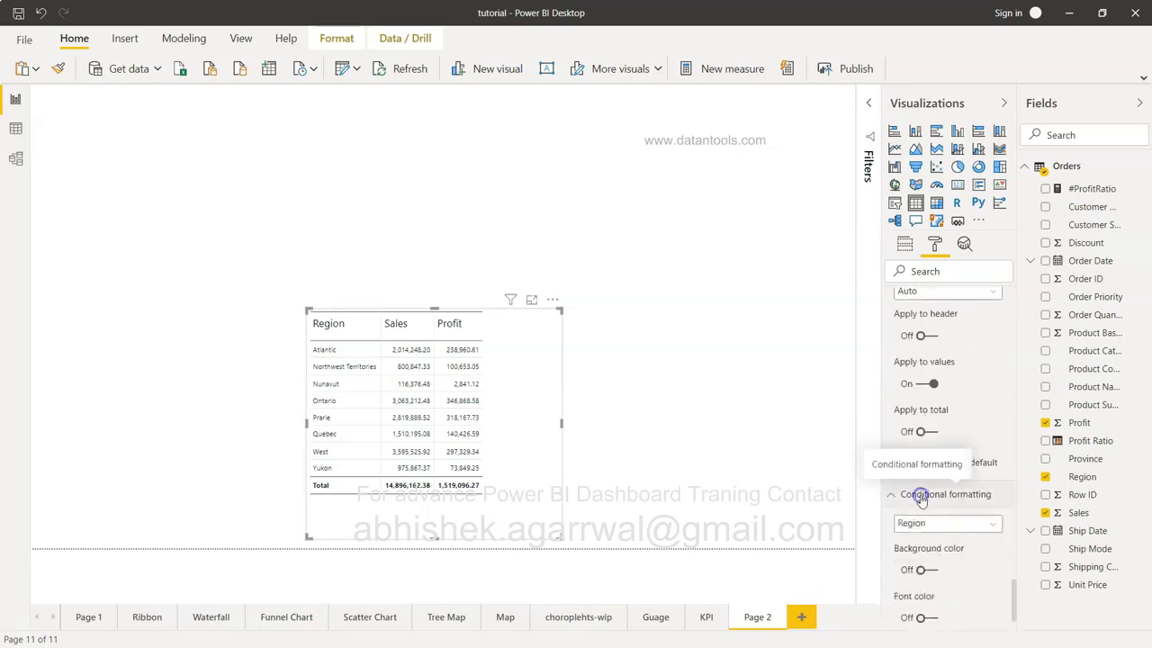
scroll(921, 501, "down", 3)
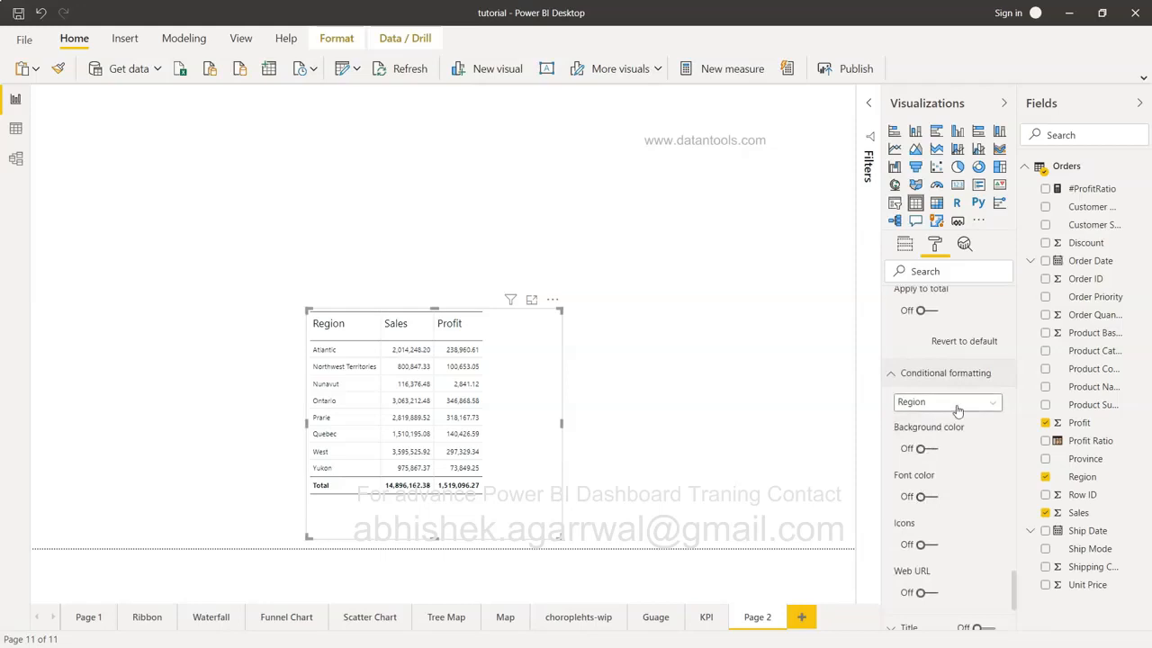
scroll(956, 409, "down", 2)
left_click(926, 369)
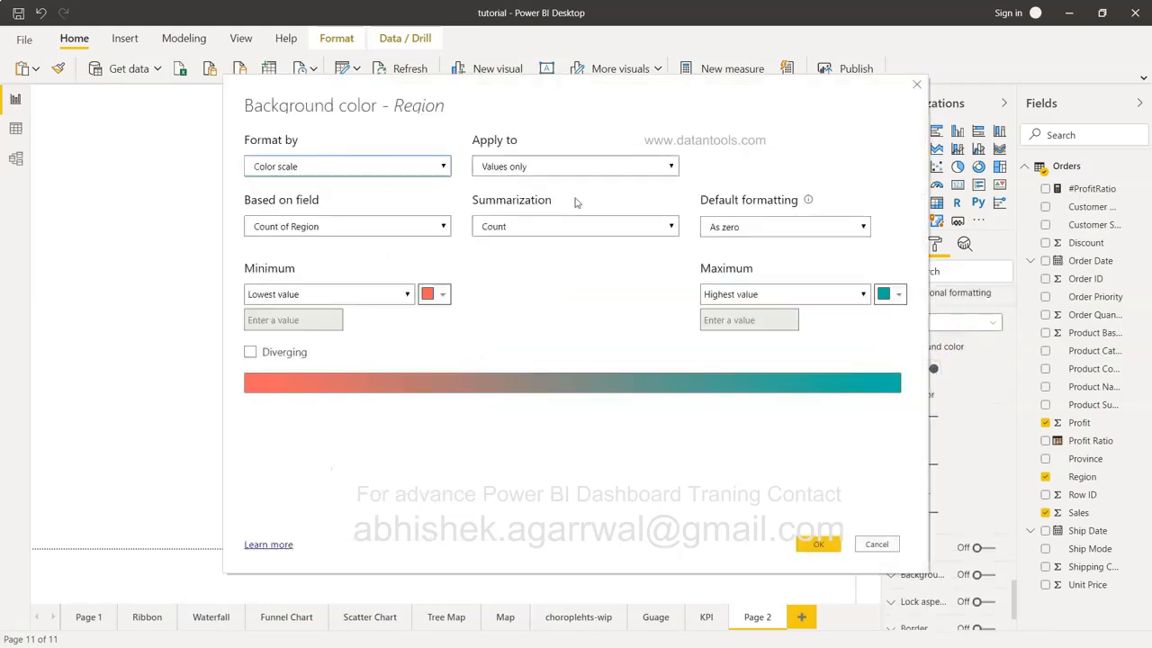
left_click(346, 227)
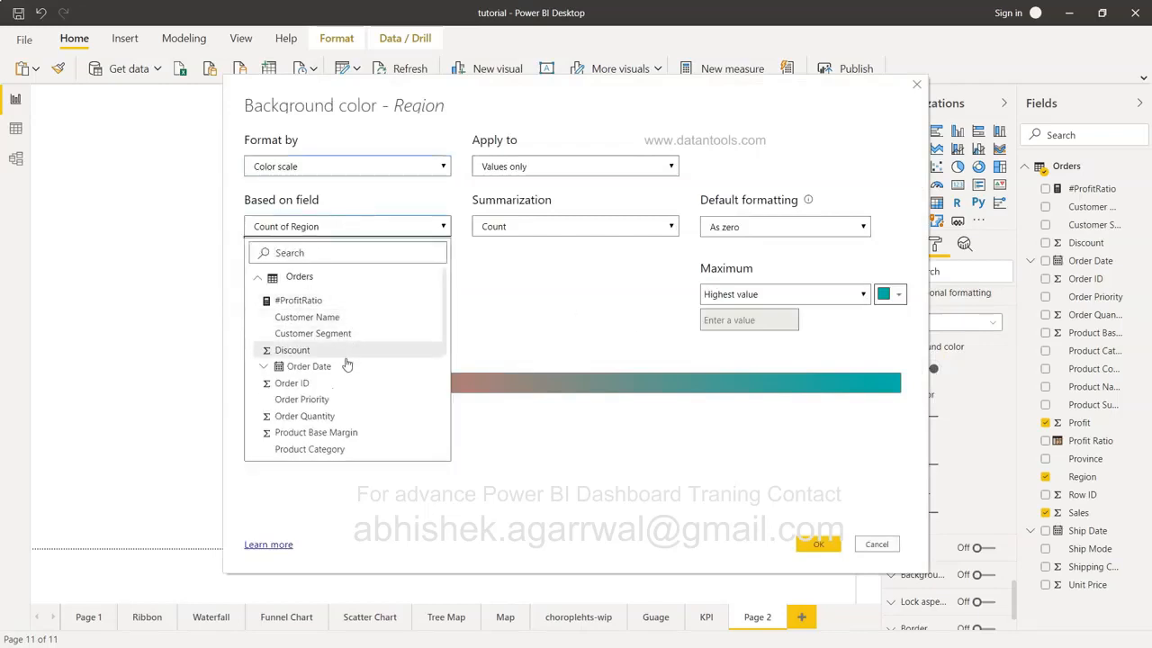
left_click(881, 546)
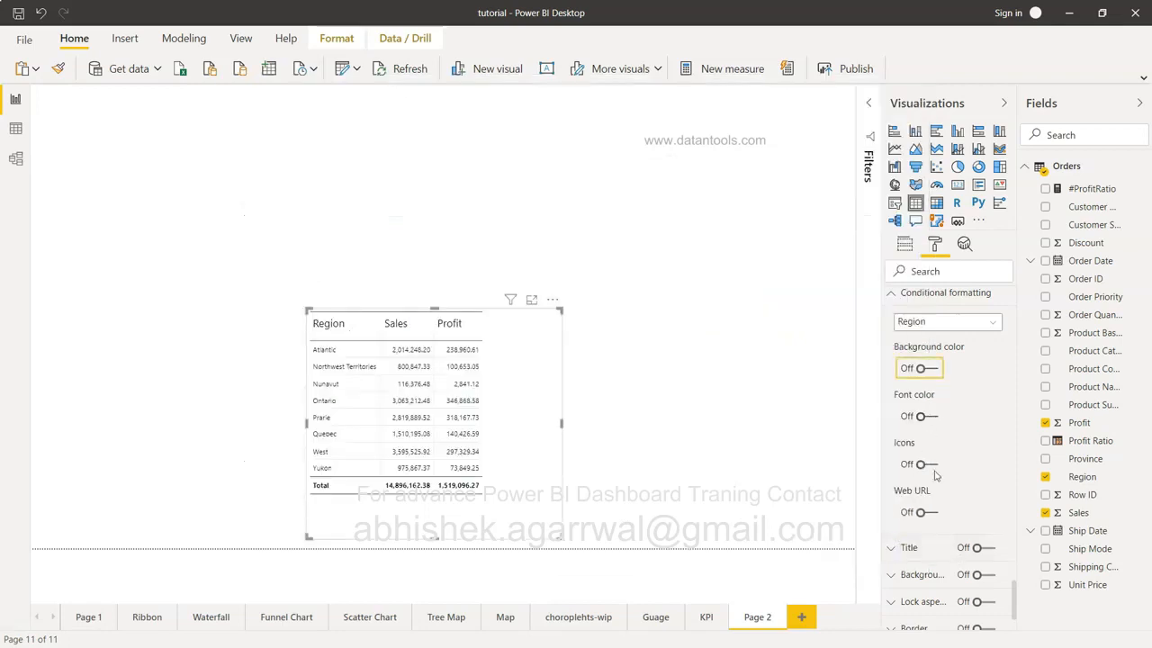
- Turn on conditional background color formatting for the Sales column
scroll(935, 475, "up", 1)
left_click(927, 335)
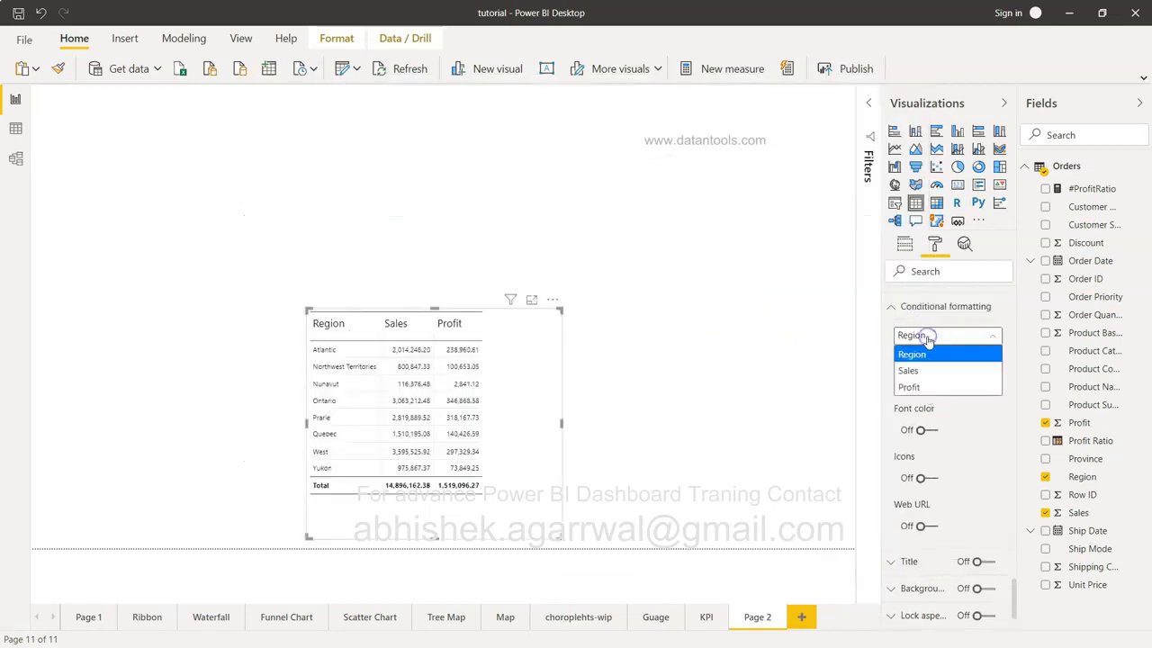
left_click(927, 368)
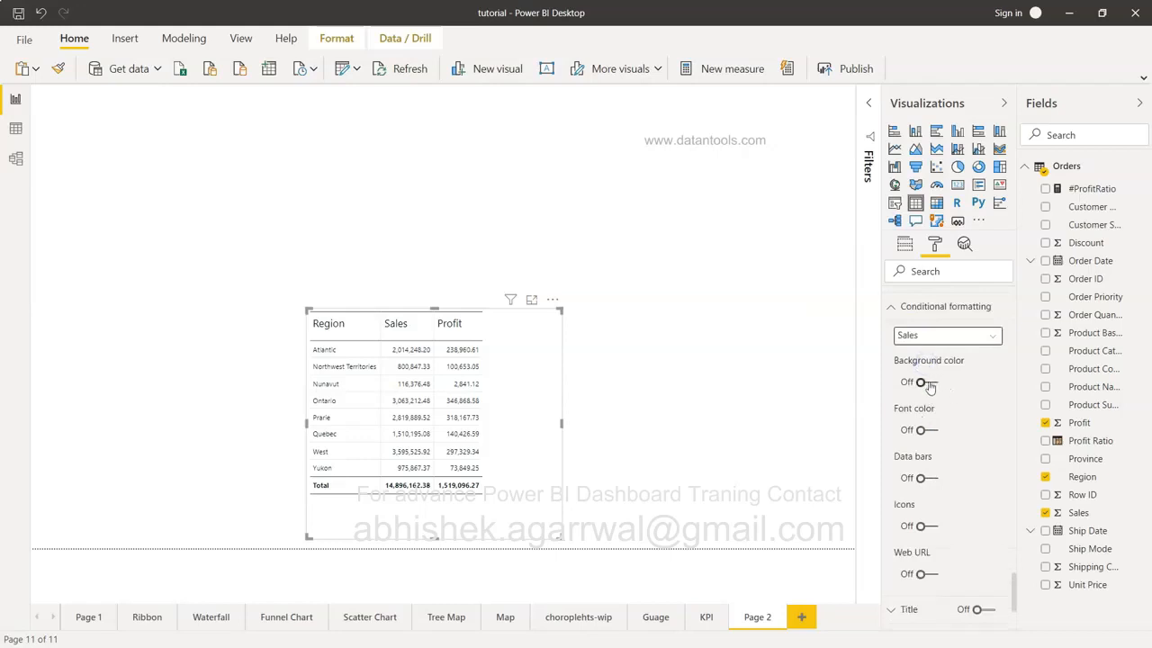
left_click(928, 384)
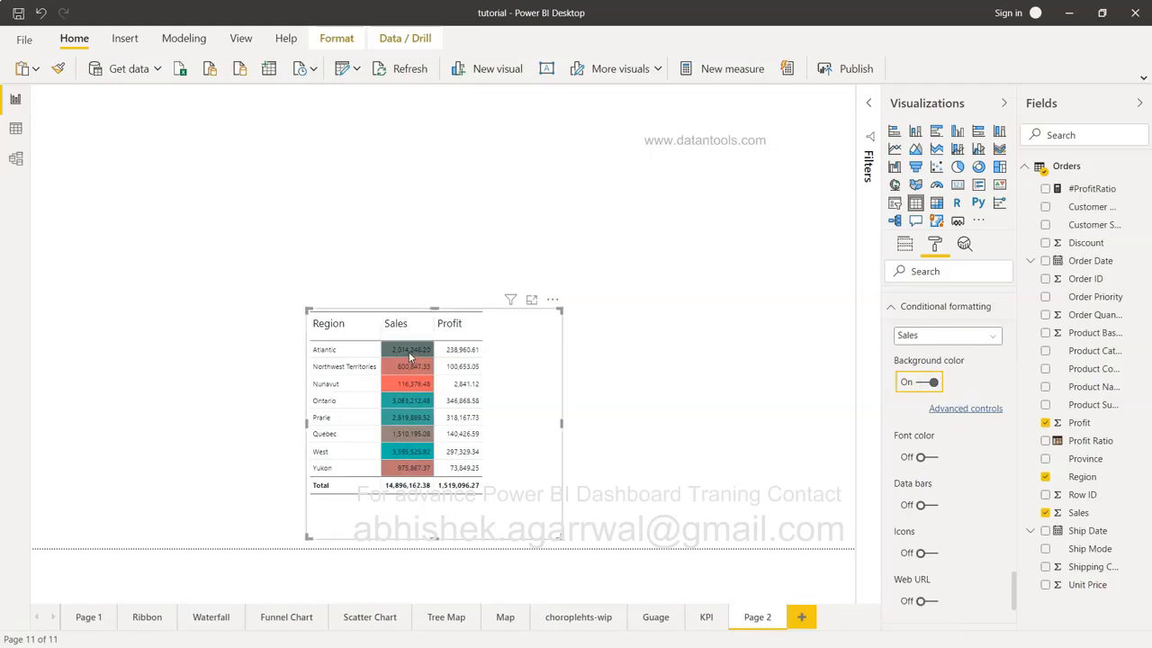
- Turn on conditional background color formatting for the Profit column
left_click(914, 336)
left_click(927, 387)
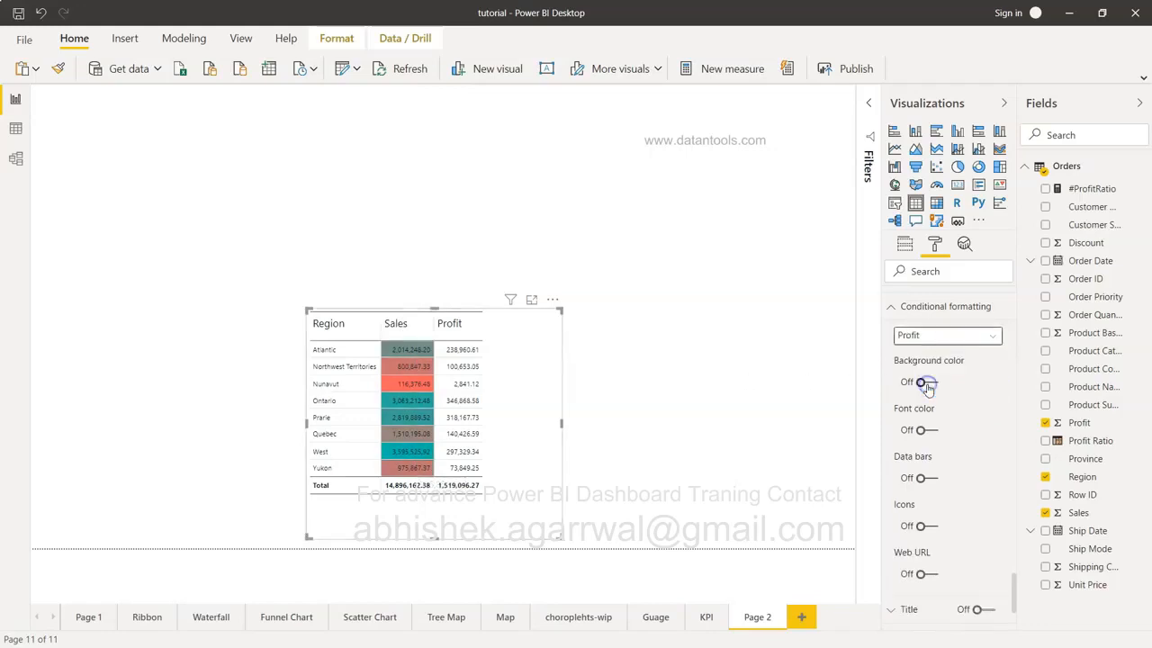
left_click(926, 382)
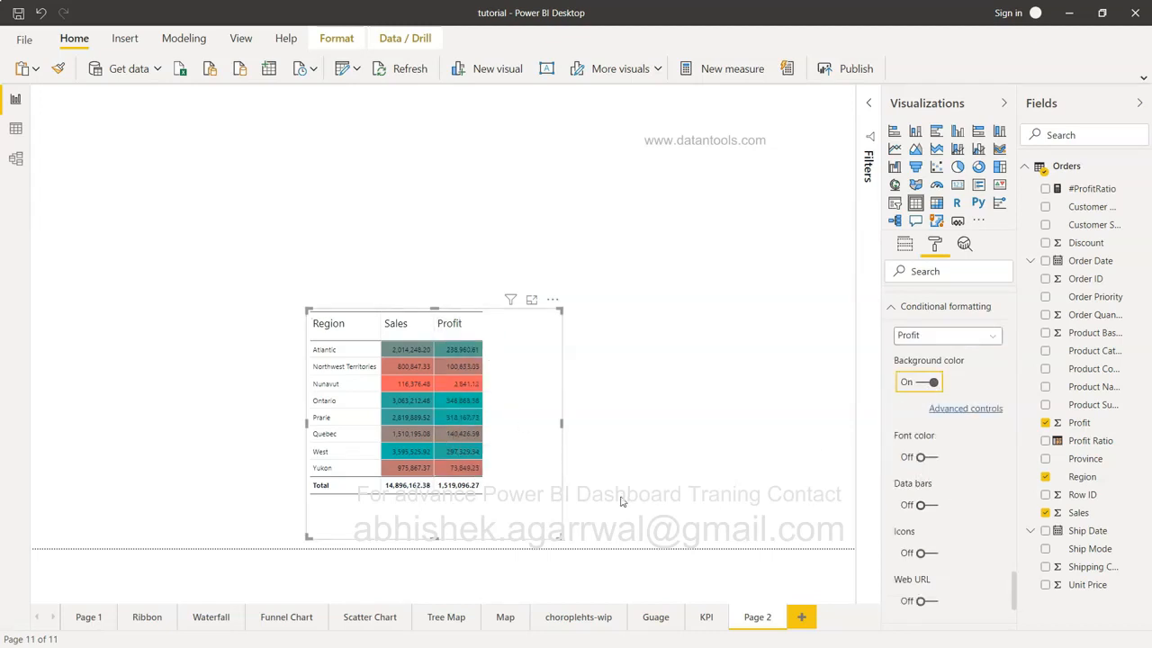
- Examine the advanced background color settings for Profit, including the minimum color and summarization choices, and leave without changing them
left_click(975, 408)
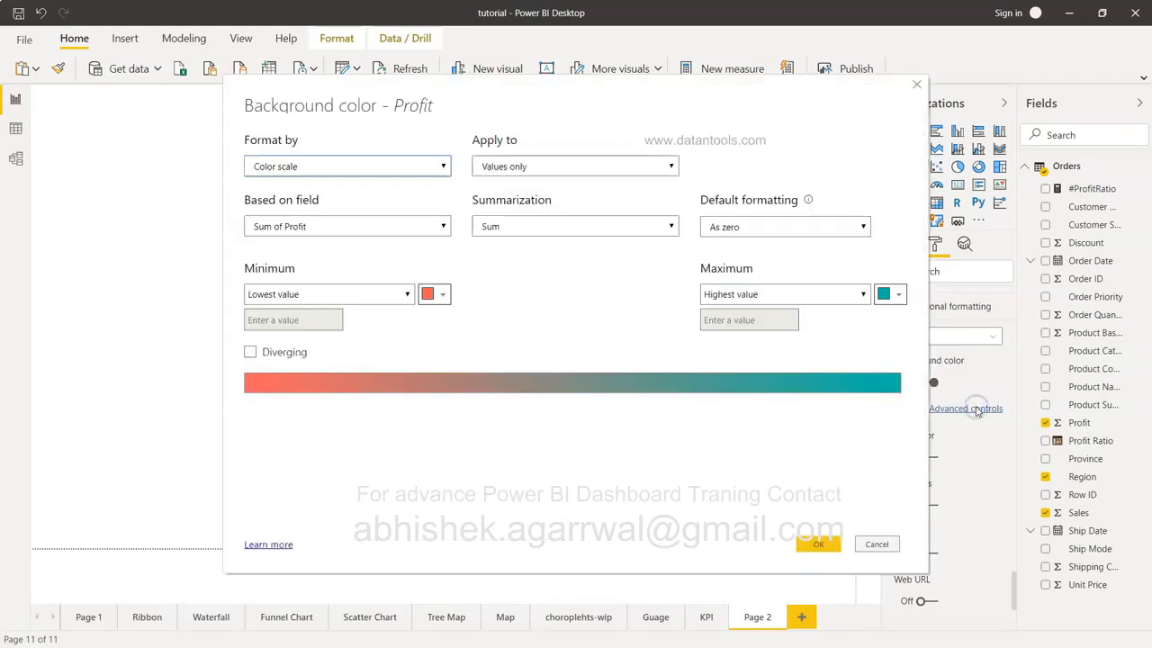
left_click(441, 294)
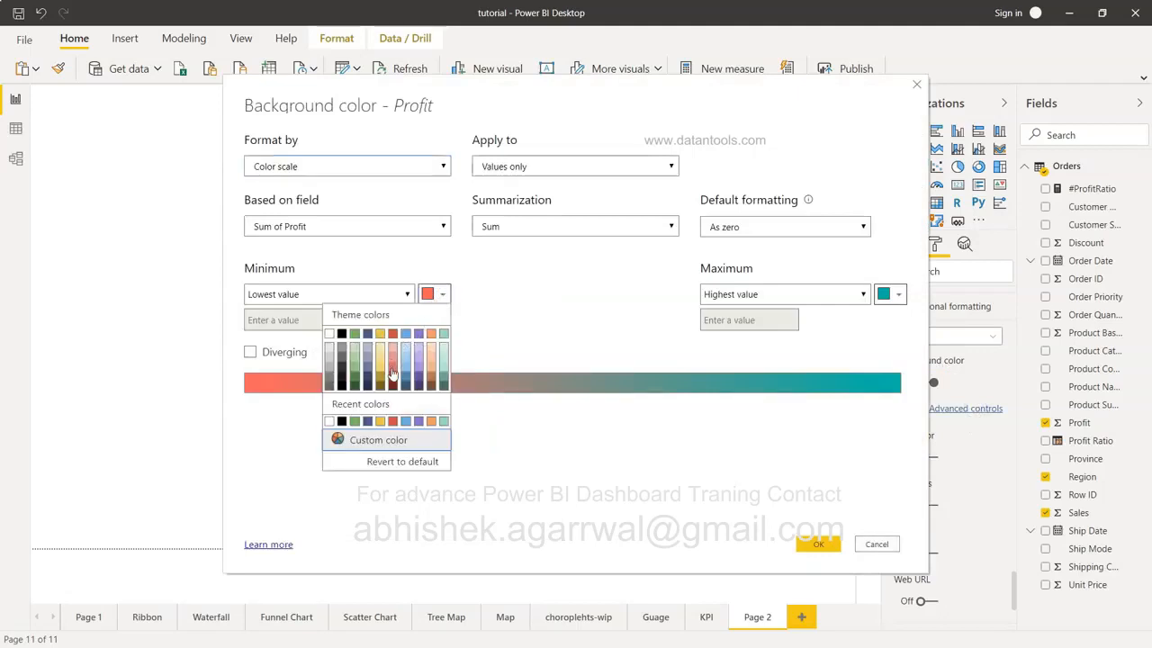
left_click(507, 324)
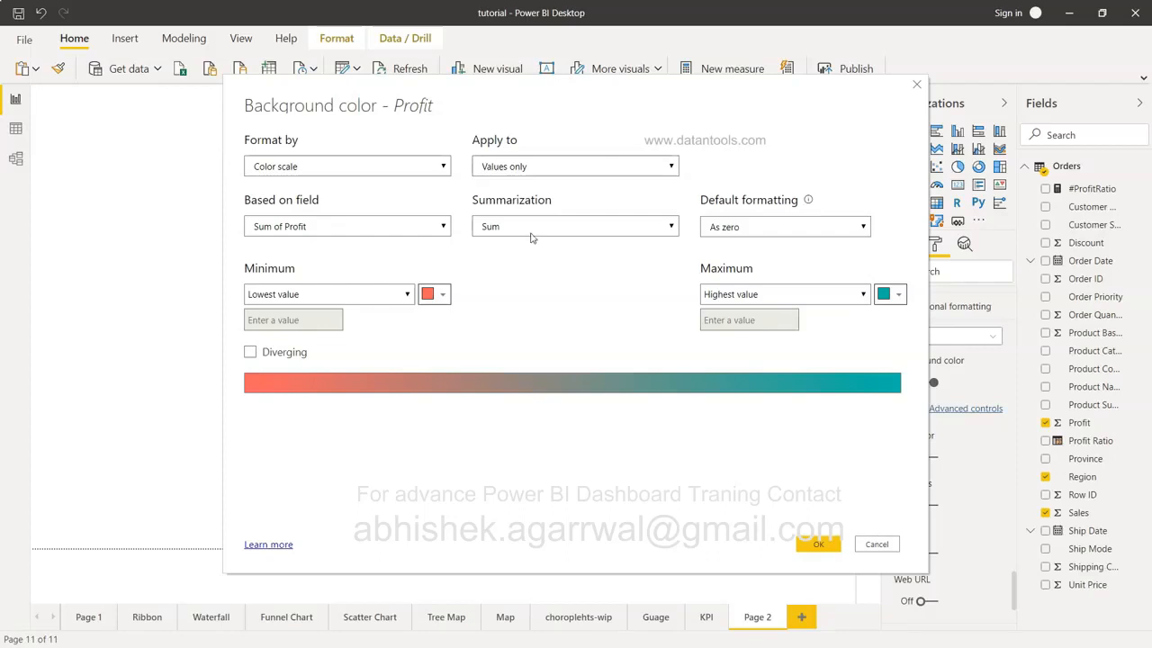
left_click(530, 233)
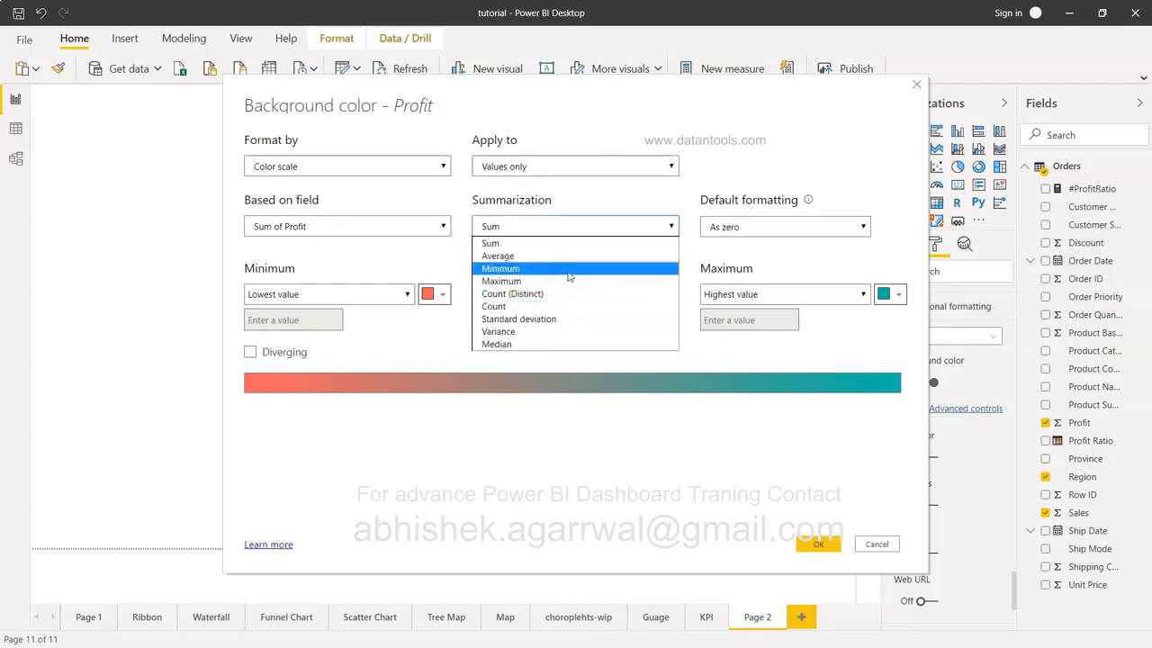
left_click(877, 544)
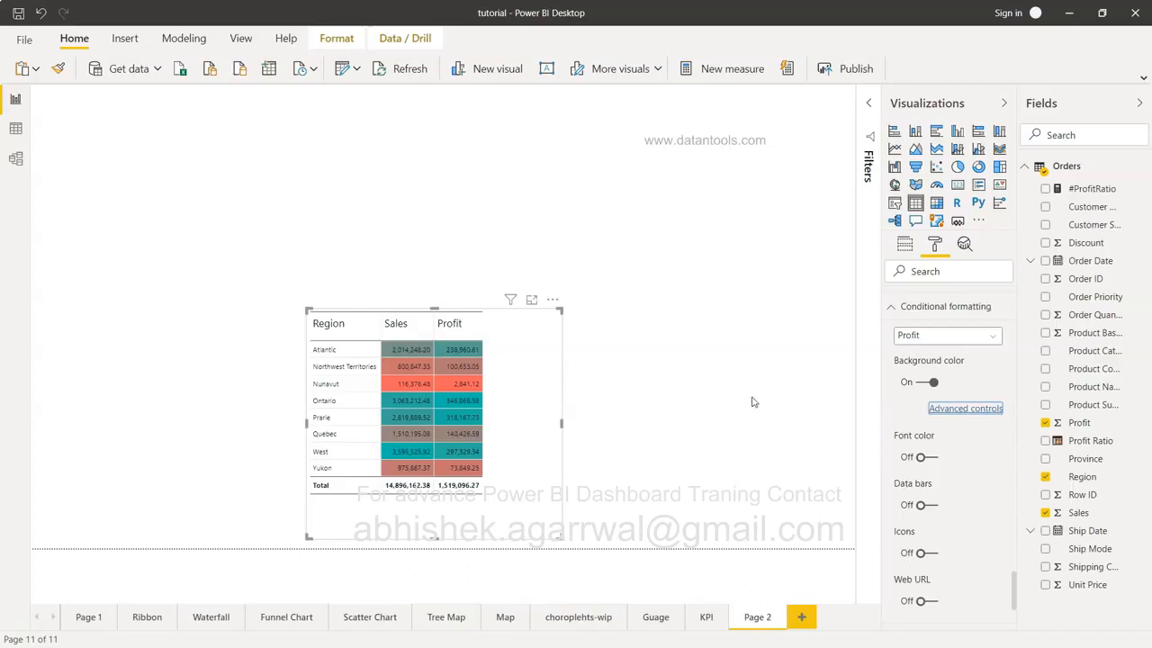
left_click(893, 307)
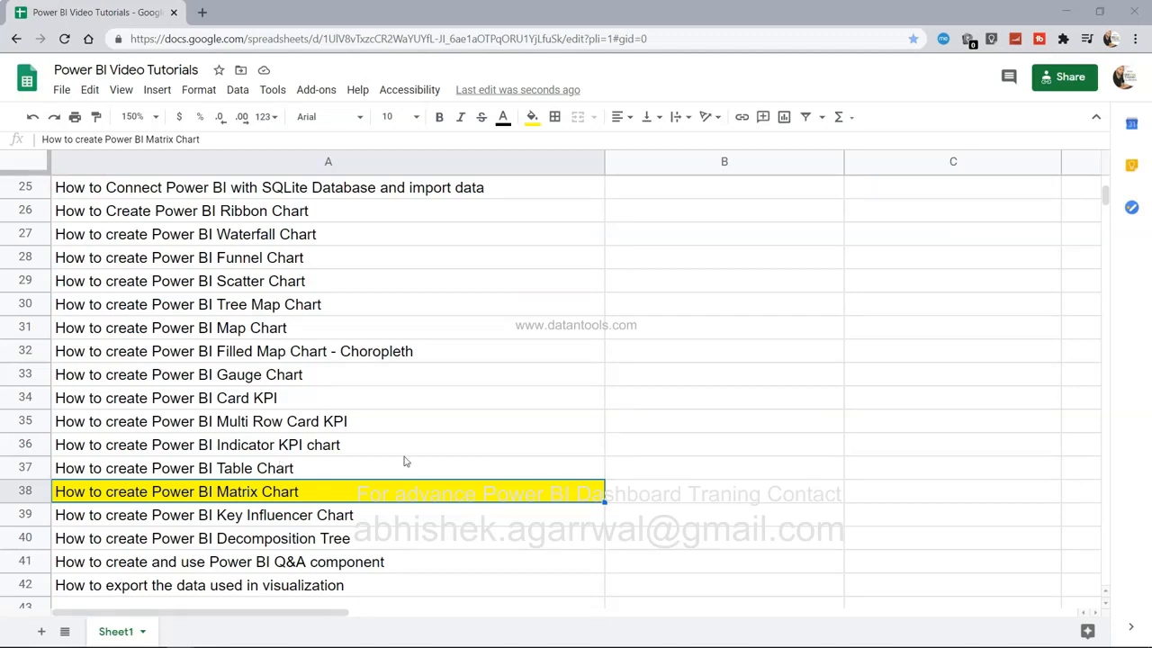
- Look through the Power BI tutorial list in the Google Sheets spreadsheet and switch back to Power BI Desktop
scroll(404, 460, "up", 5)
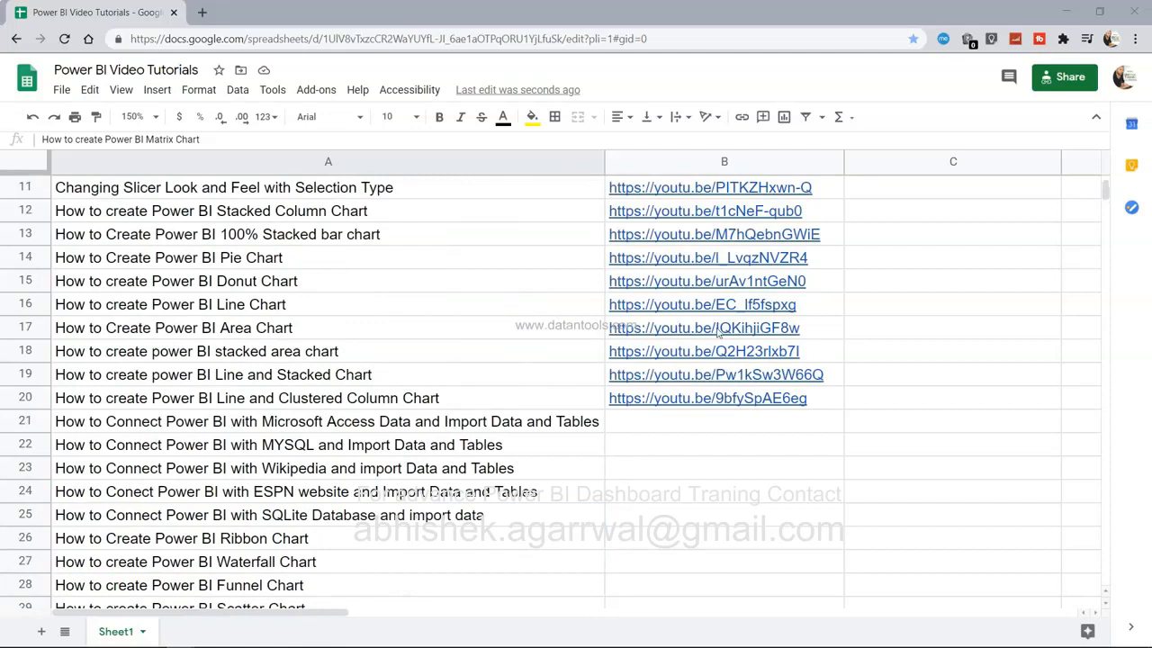
scroll(691, 354, "down", 5)
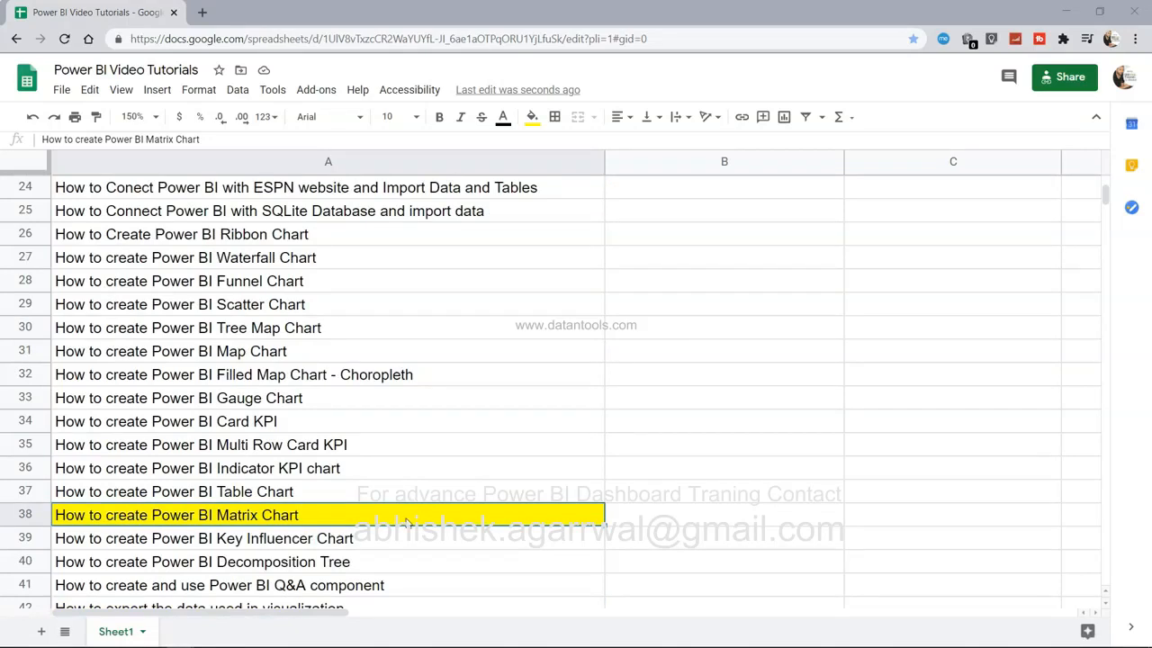
key("alt+Tab")
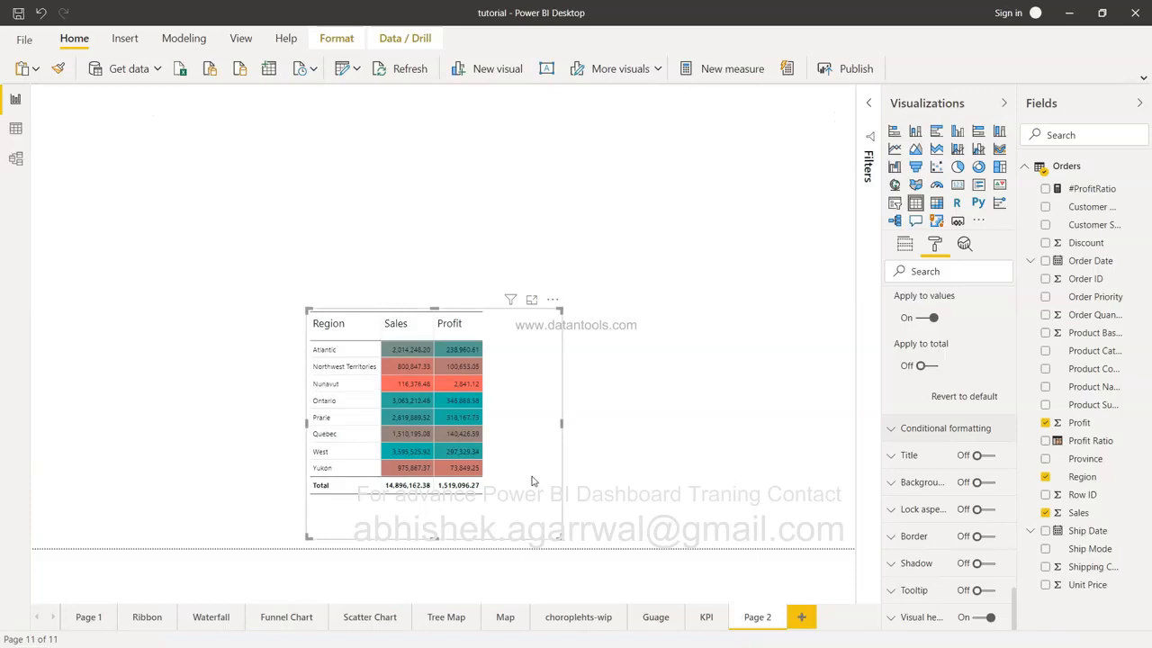
- Delete the table visual and place an empty matrix visual in the upper-left area of the report page
key("Delete")
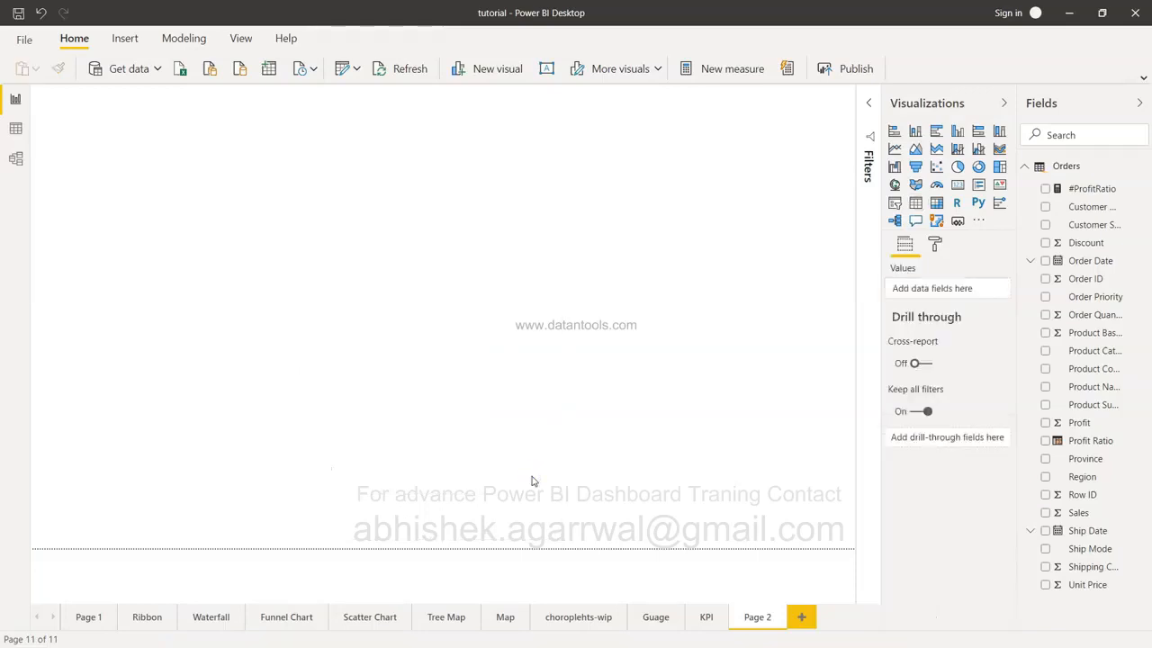
left_click(936, 203)
left_click_drag(168, 203, 241, 243)
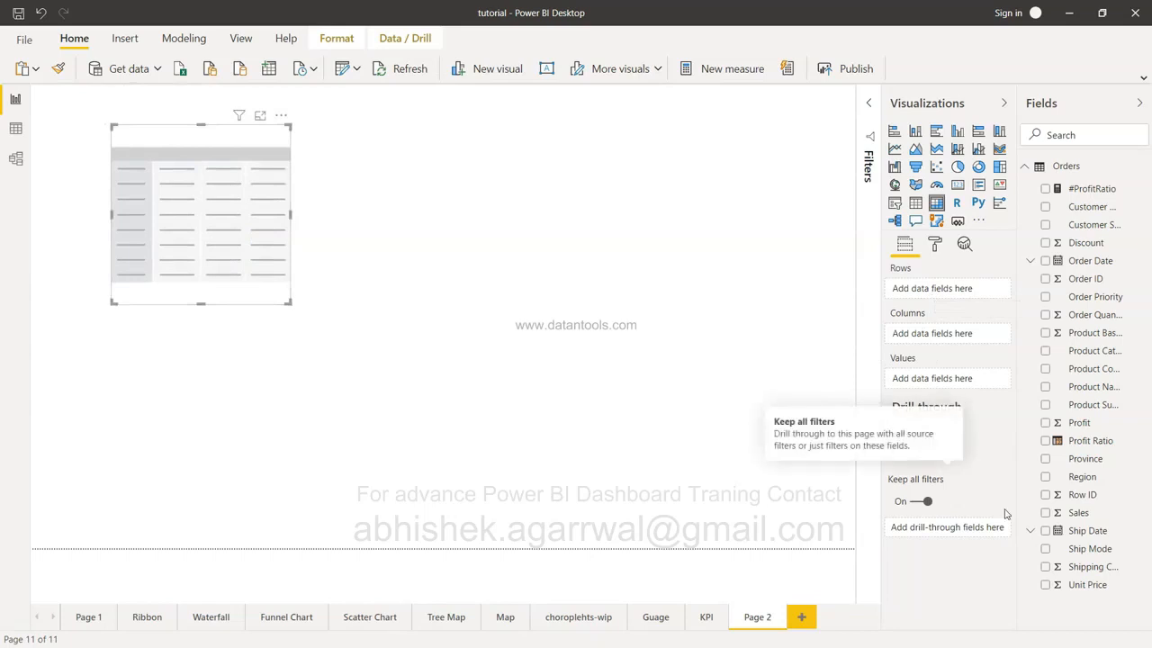
- Fill the matrix with Product Category as rows, Customer Segment as columns and Sales as values, and show it in focus mode
left_click(1044, 352)
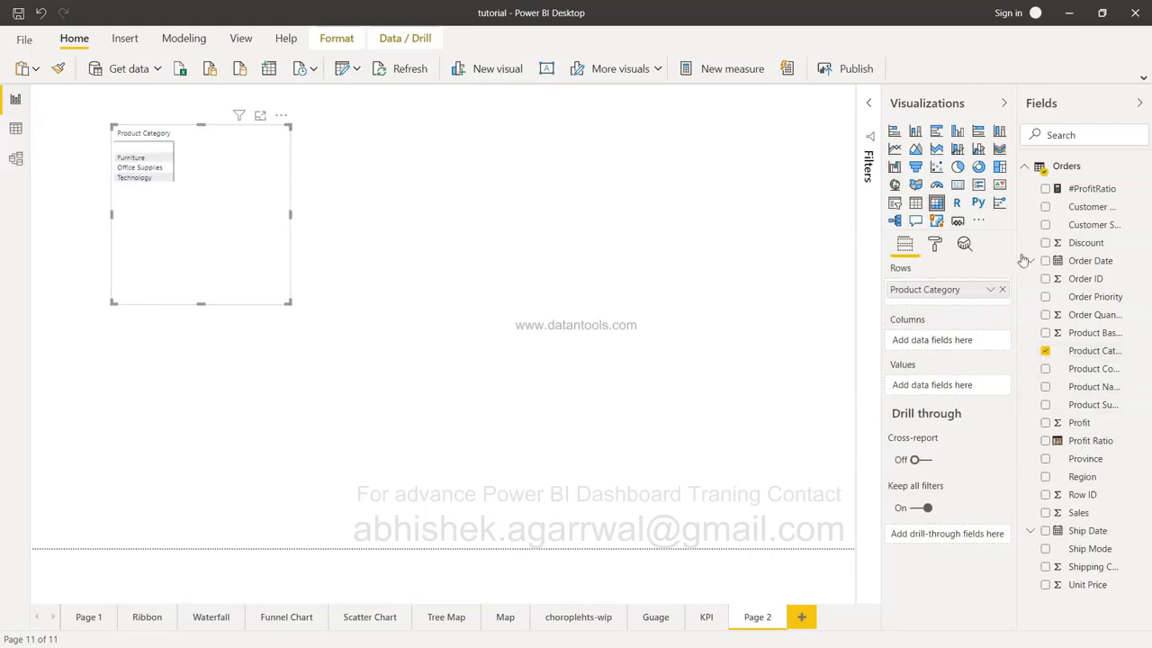
left_click(1045, 224)
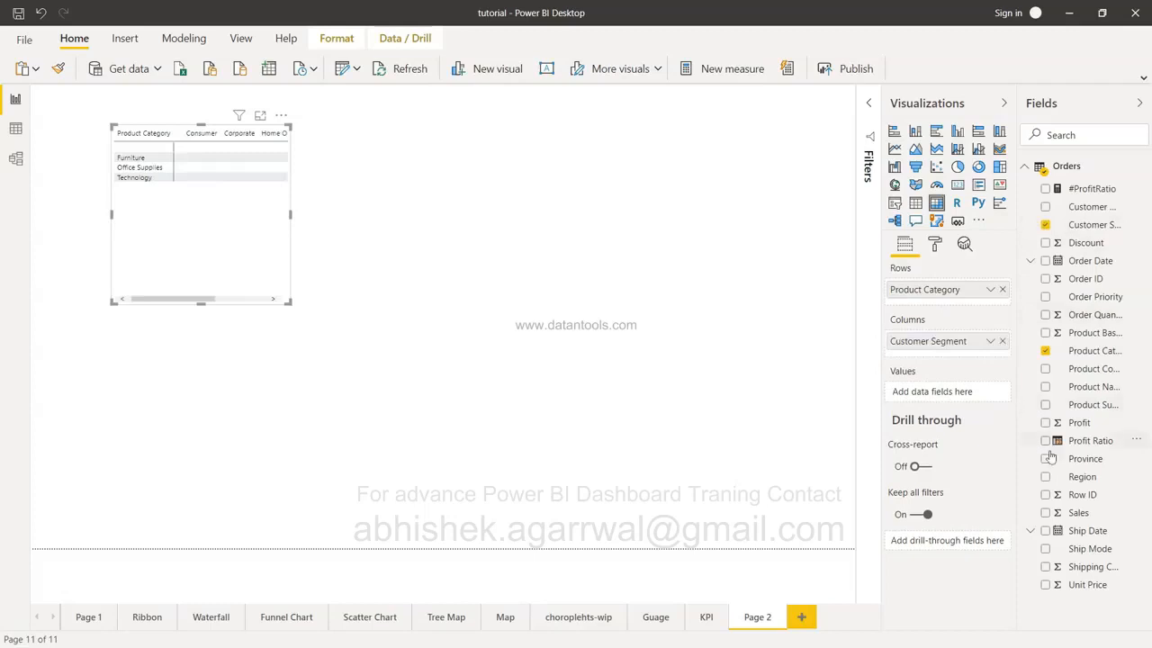
left_click(1045, 512)
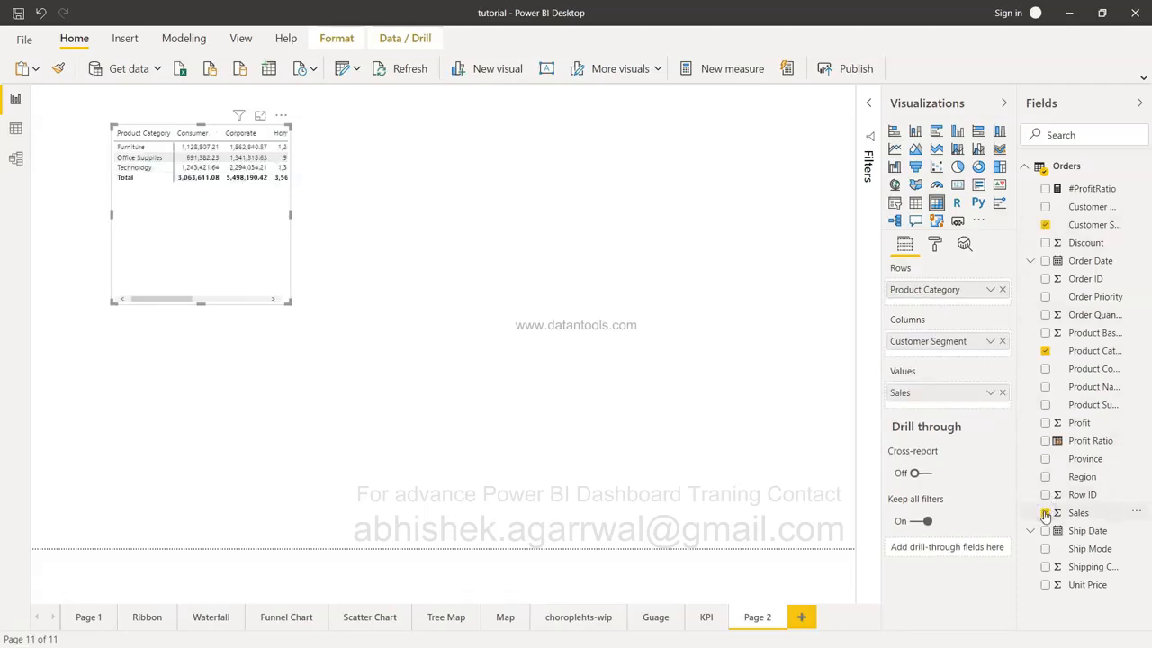
left_click(260, 115)
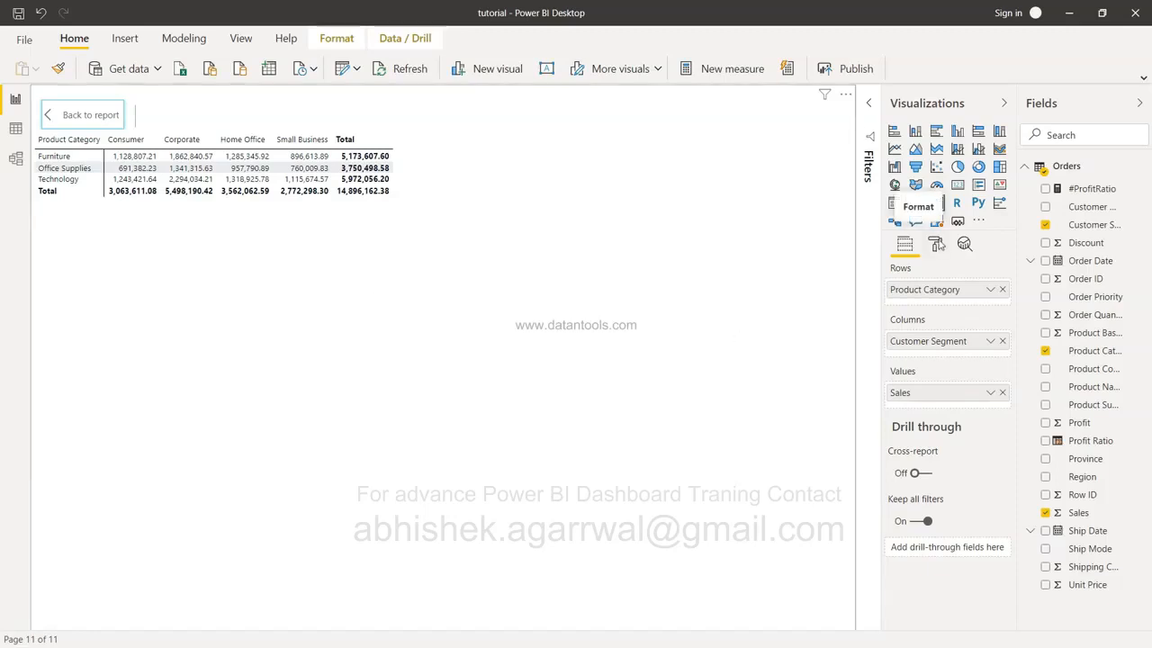
- Try the Minimal style on the matrix and settle on the Bold header style
left_click(936, 245)
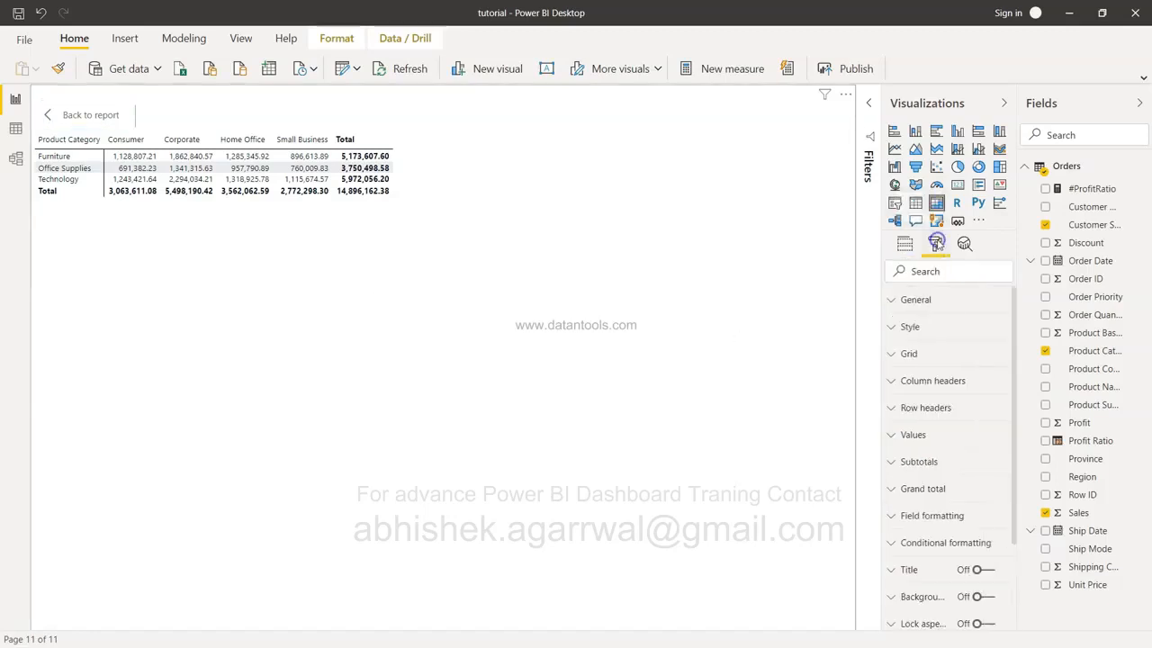
left_click(921, 327)
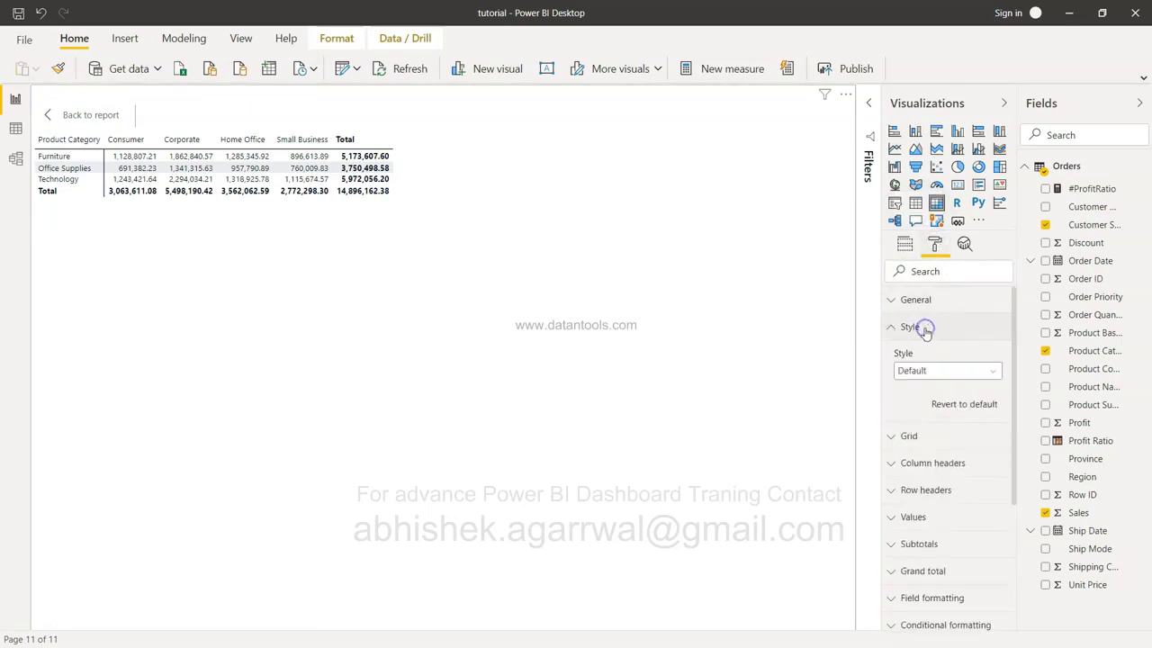
left_click(929, 376)
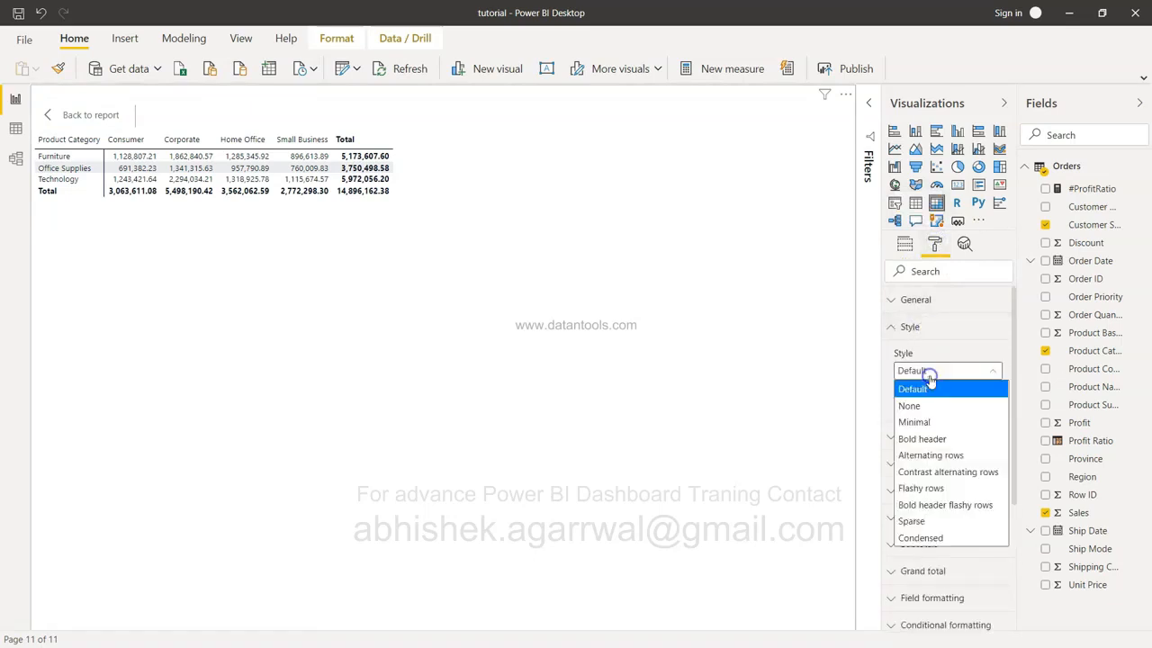
left_click(927, 423)
left_click(939, 371)
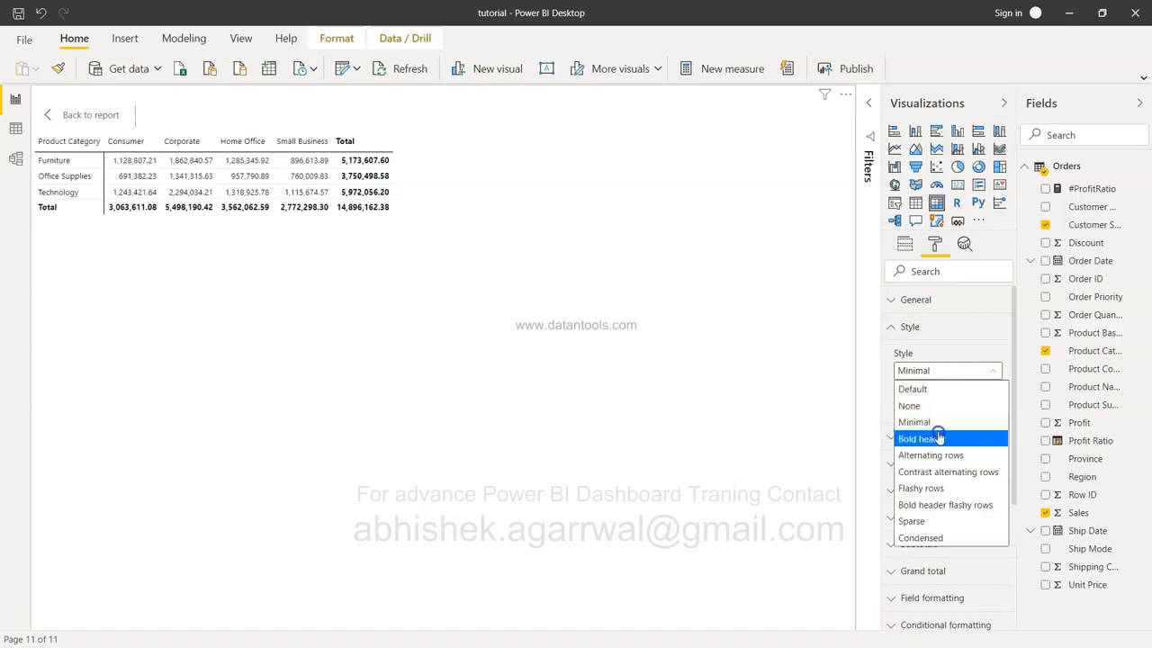
left_click(938, 438)
left_click(947, 371)
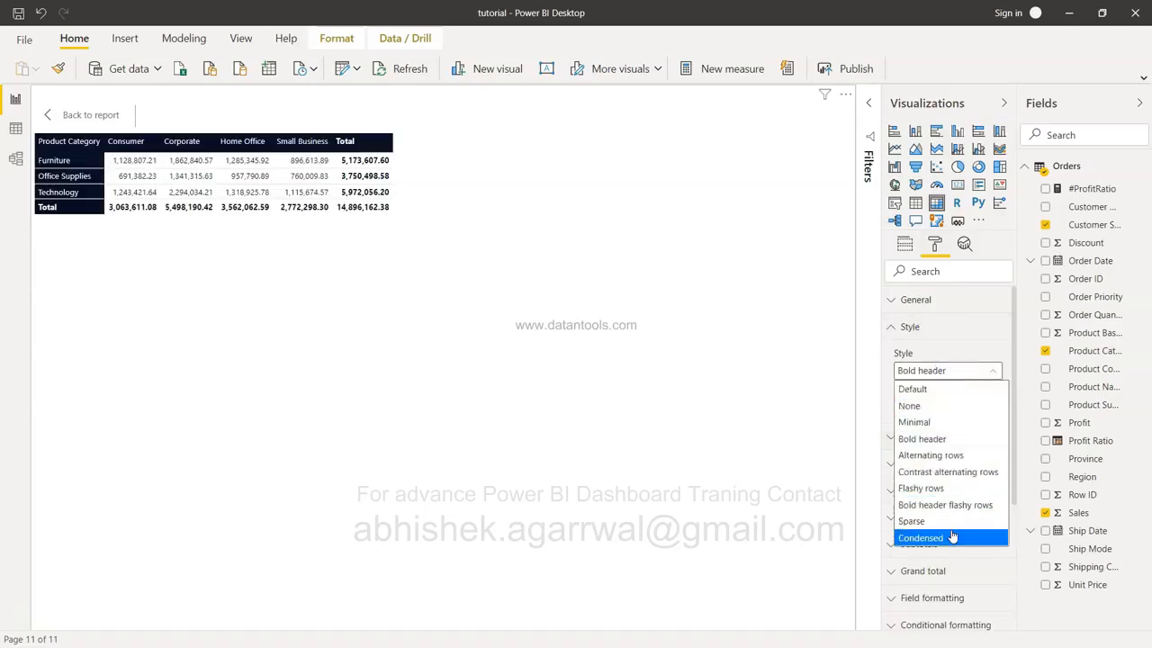
right_click(846, 438)
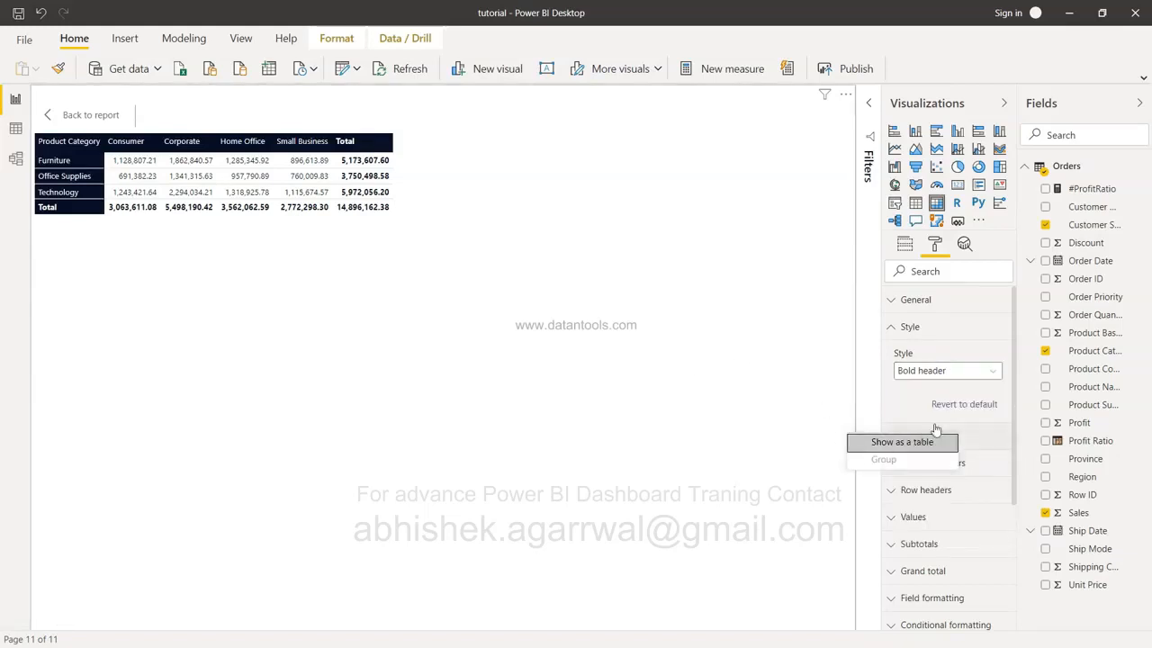
left_click(902, 442)
- Turn on the vertical grid for the matrix
left_click(896, 435)
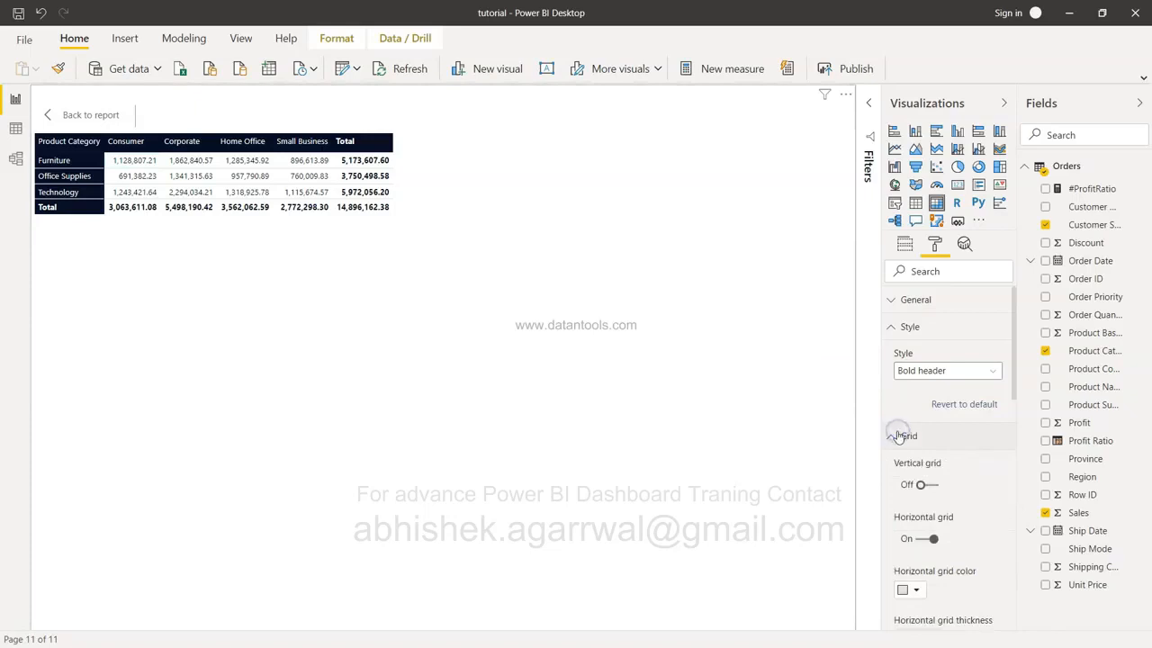
left_click(928, 485)
left_click(928, 485)
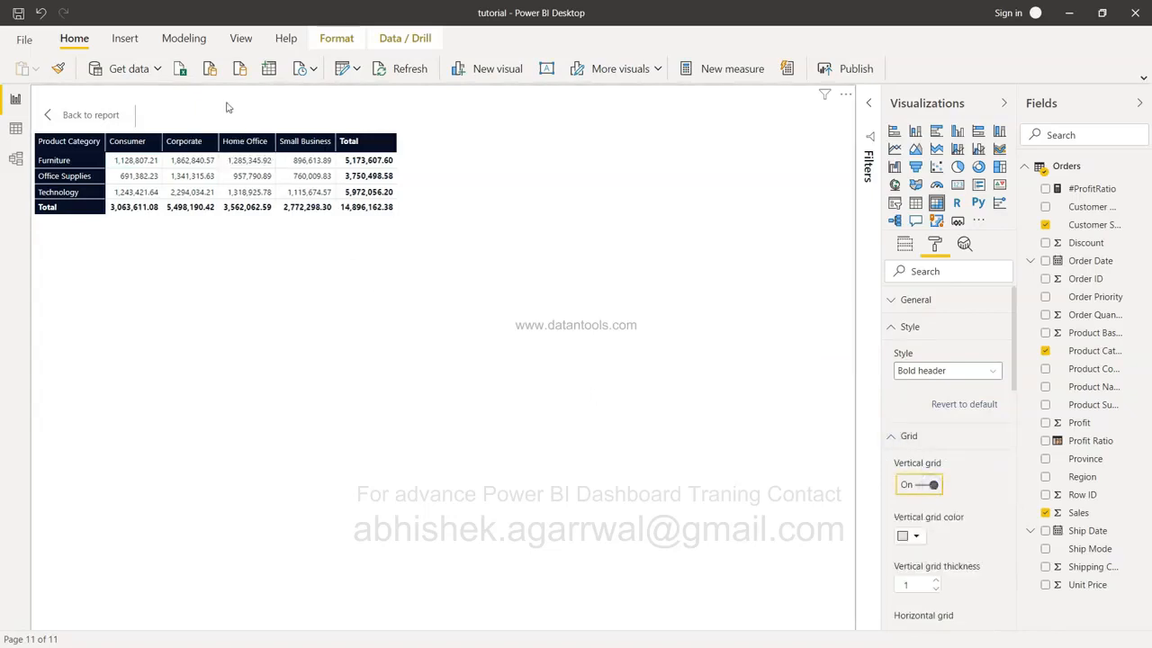
- Examine the remaining grid settings and the grand total formatting options of the matrix
scroll(918, 484, "down", 5)
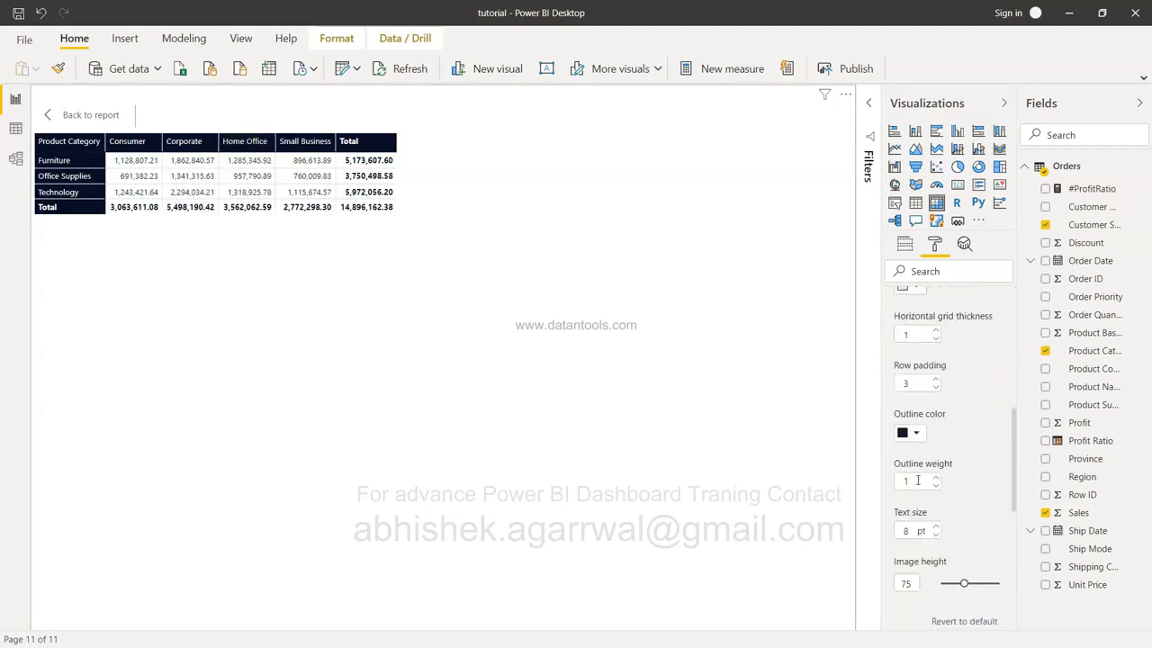
scroll(918, 481, "down", 6)
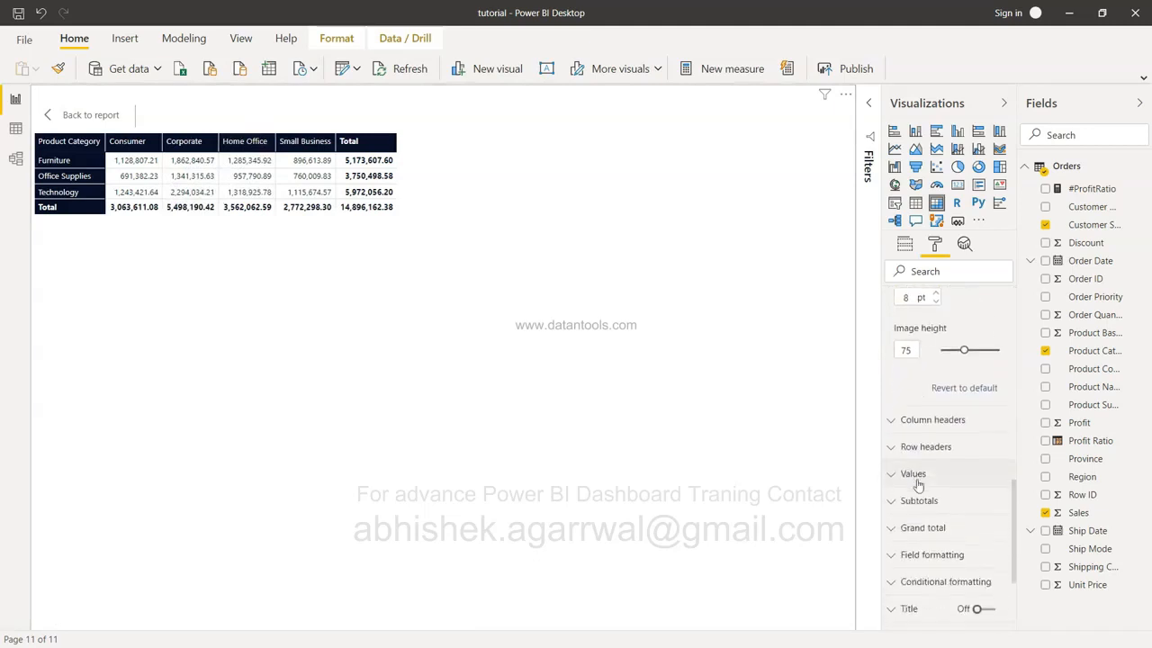
scroll(918, 484, "down", 1)
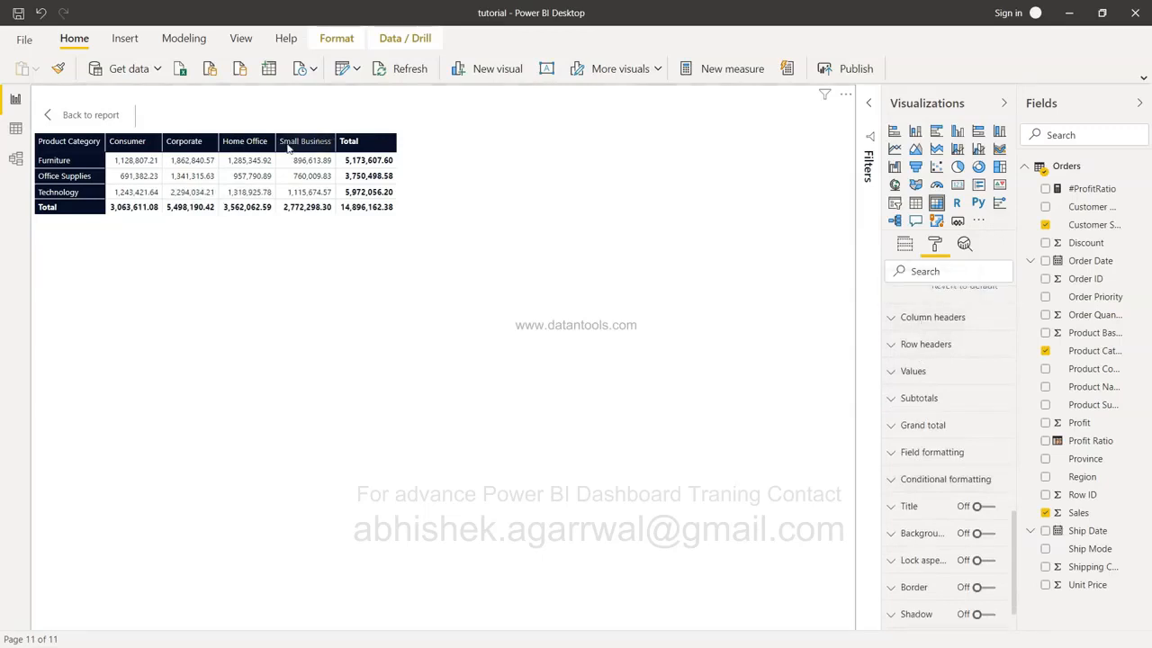
left_click(959, 428)
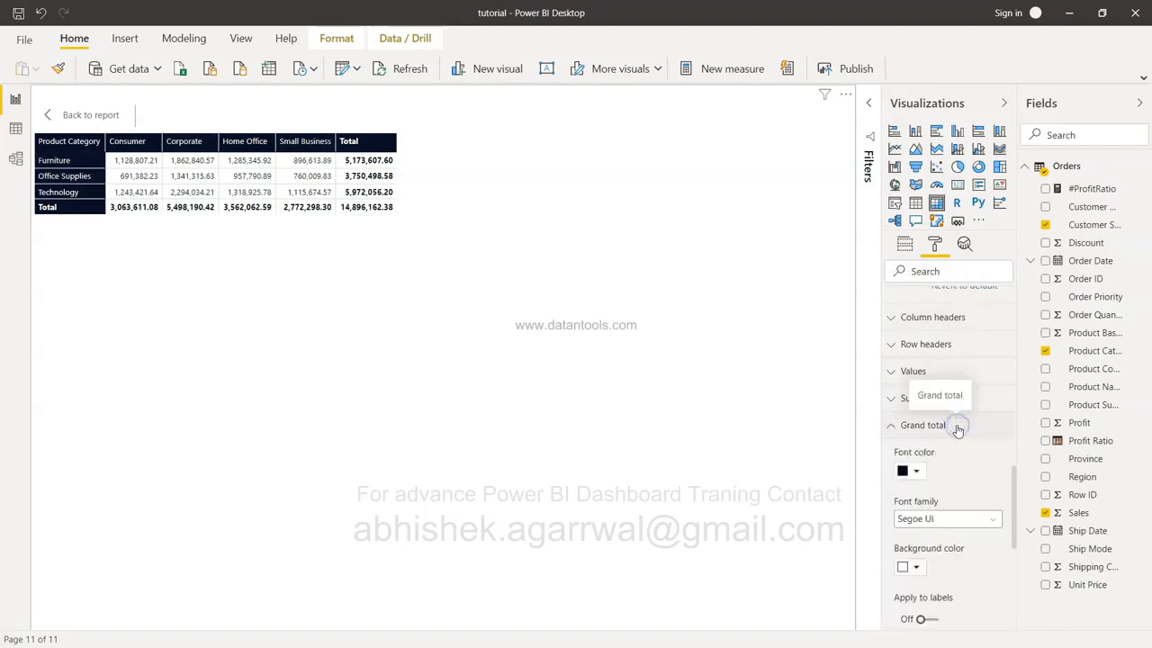
scroll(959, 430, "down", 3)
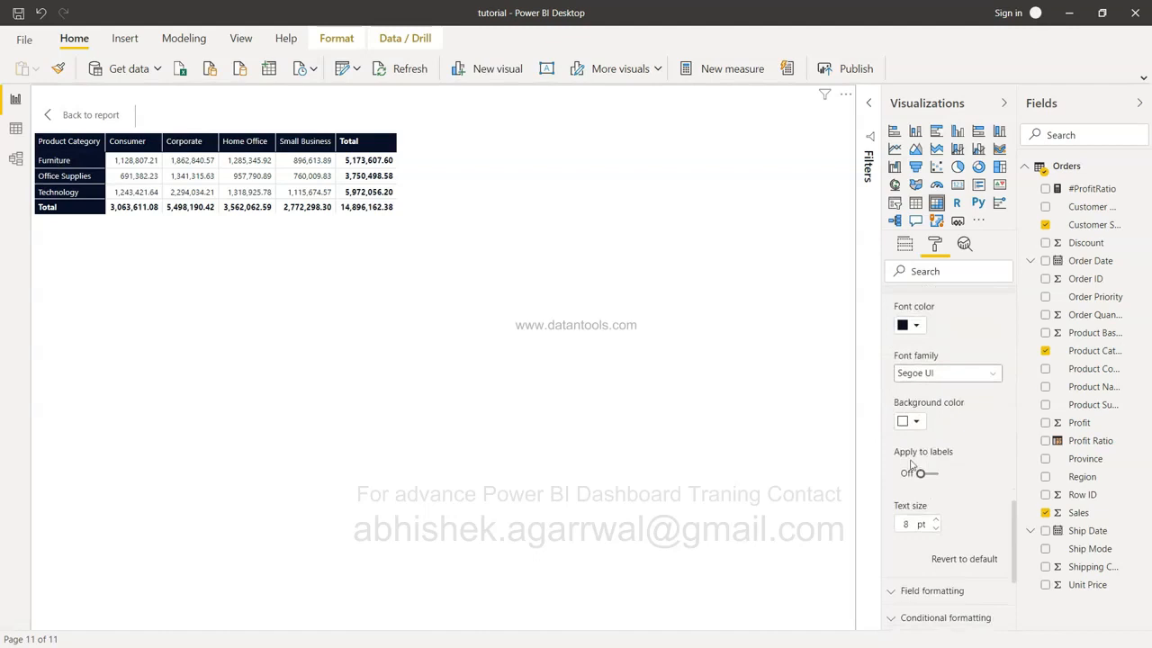
scroll(963, 495, "down", 1)
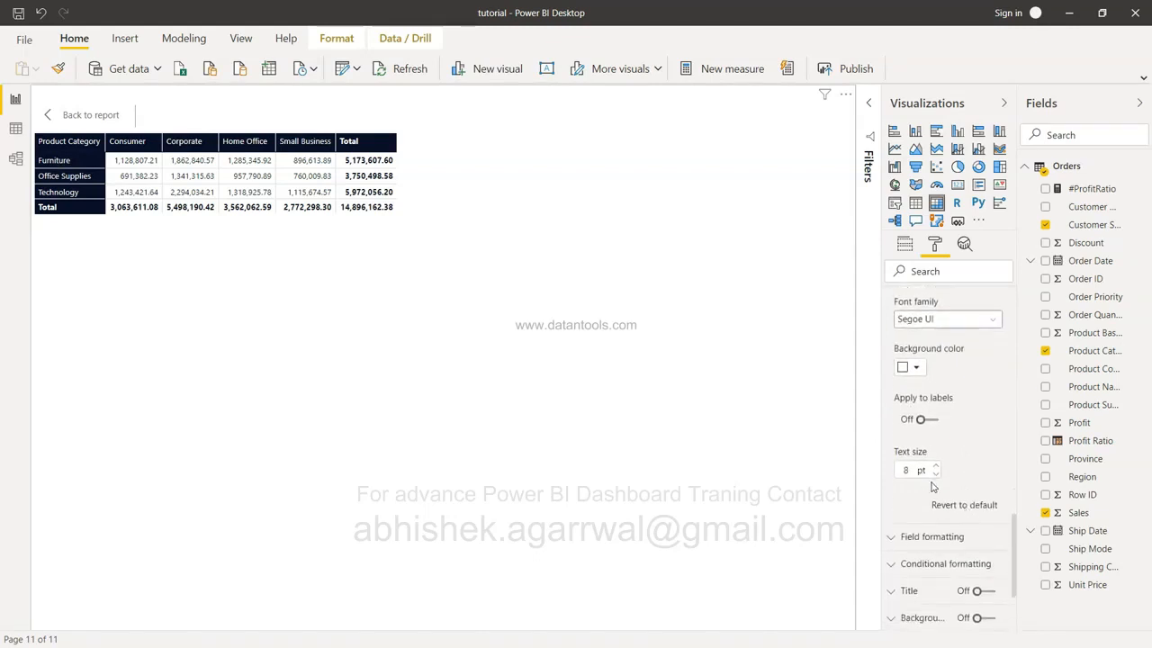
- Turn on conditional background color formatting for the Sales values in the matrix
scroll(931, 483, "down", 2)
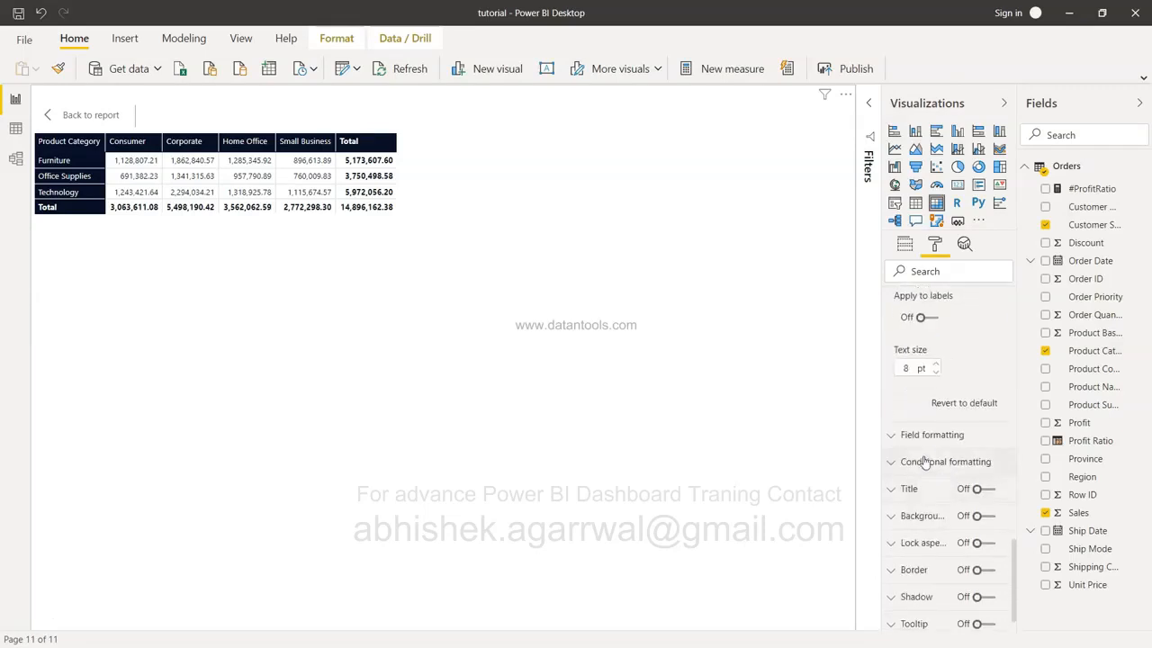
left_click(943, 460)
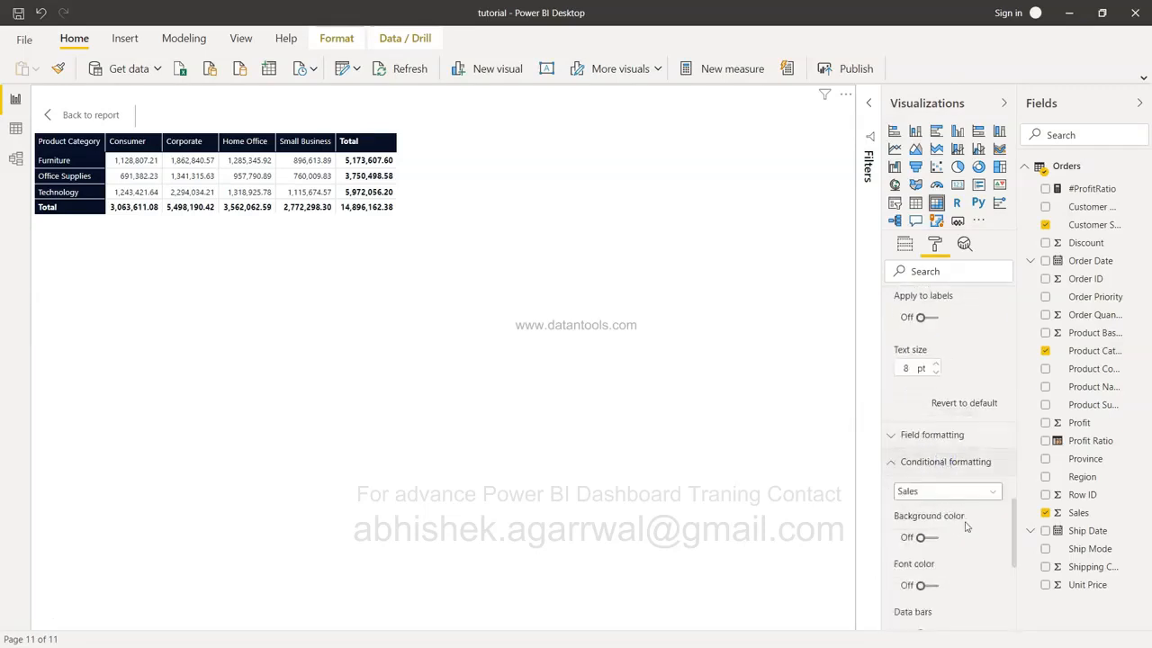
scroll(961, 500, "down", 2)
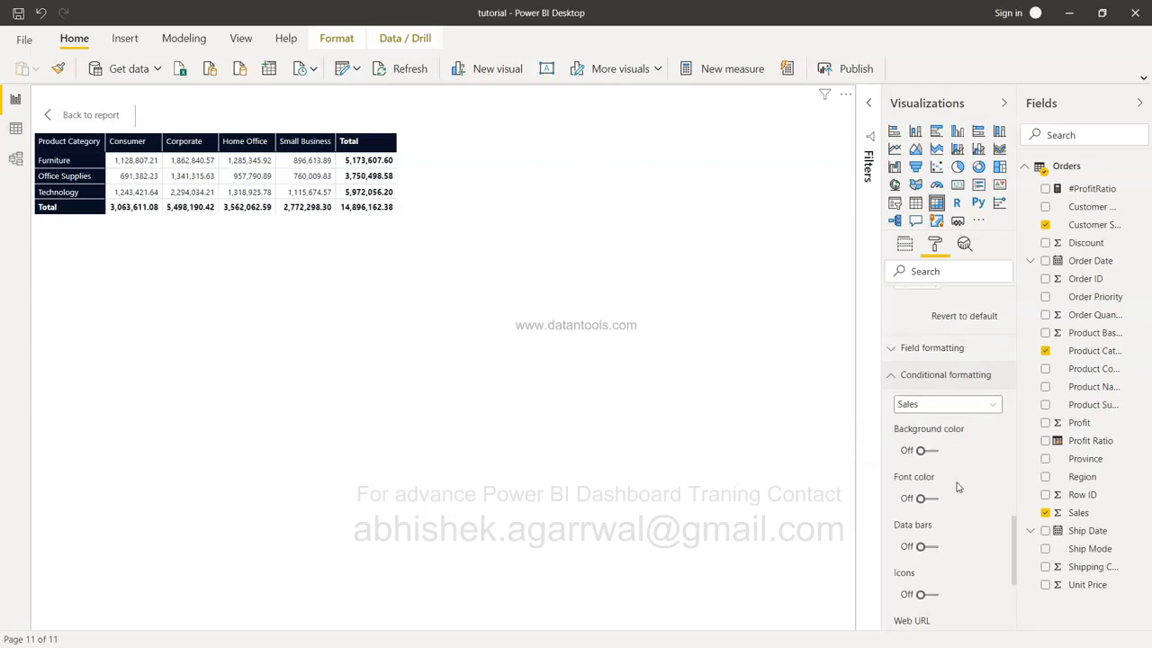
left_click(920, 451)
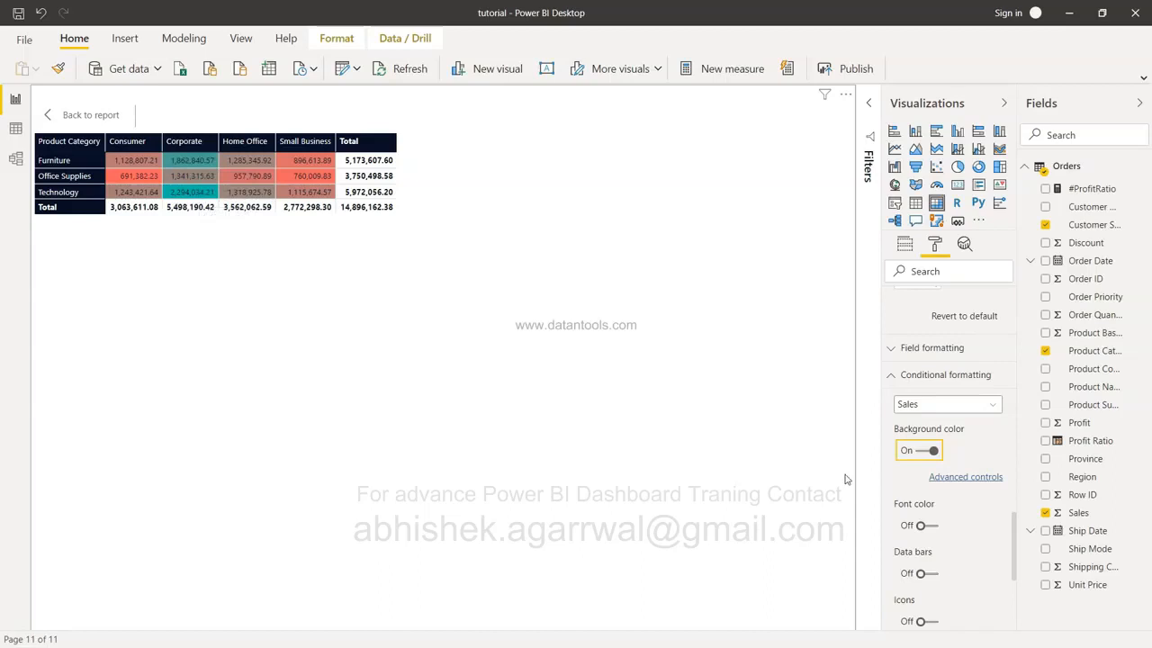
- Set the highest-value color of the Sales background color scale to a green shade and apply it to the matrix
left_click(965, 478)
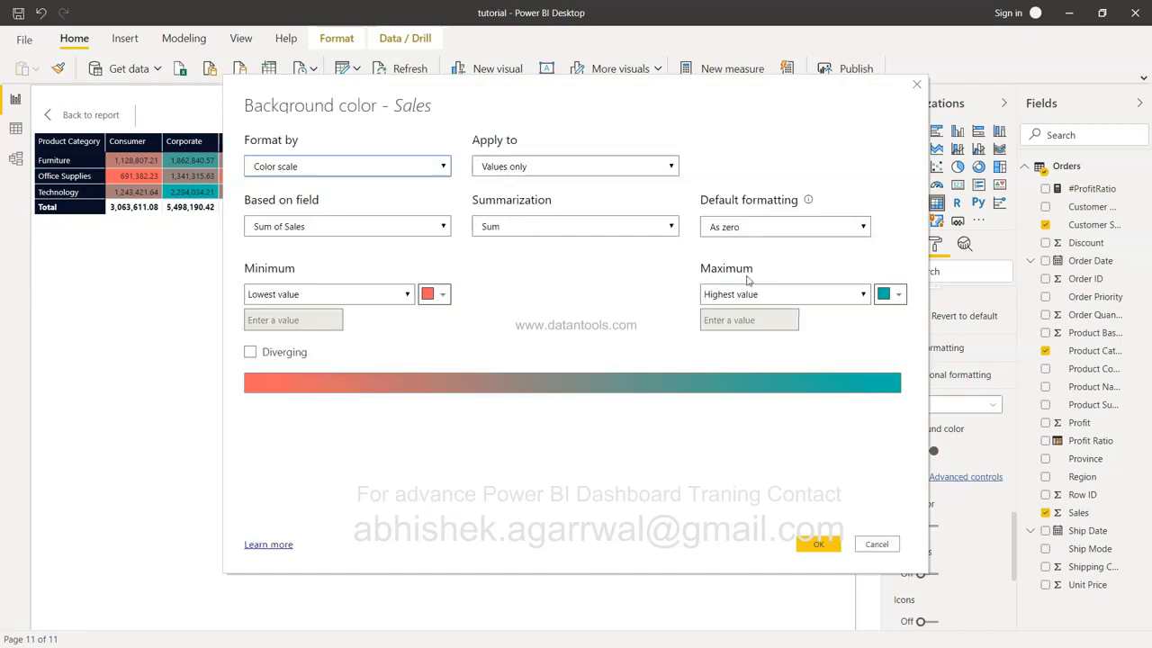
left_click(896, 296)
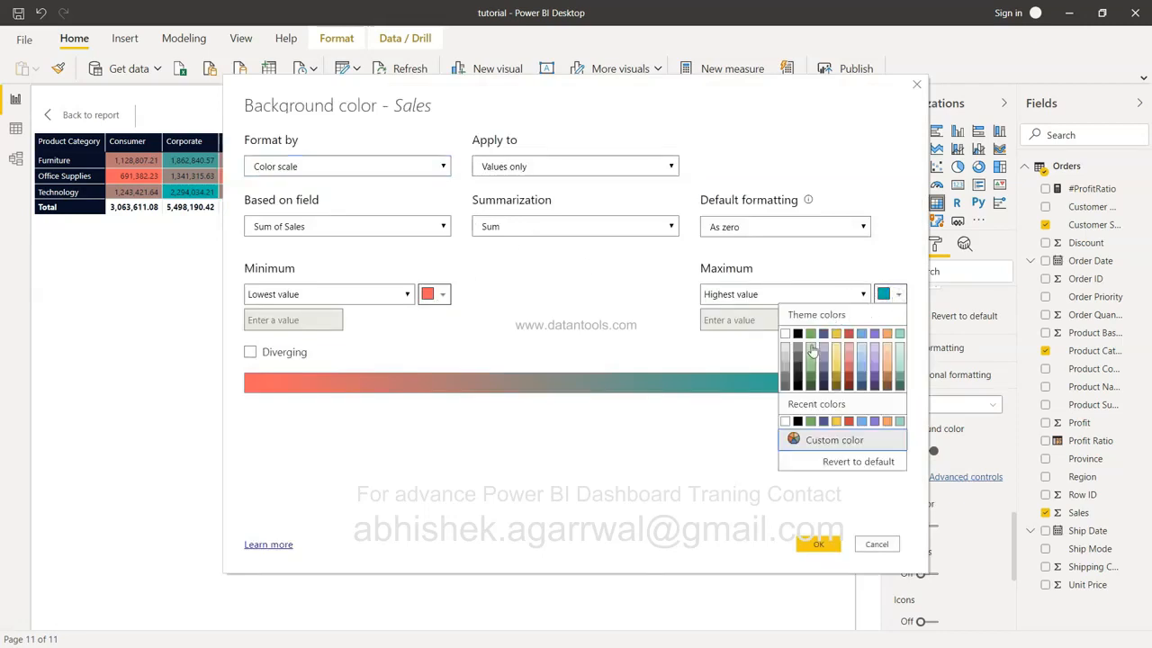
left_click(811, 367)
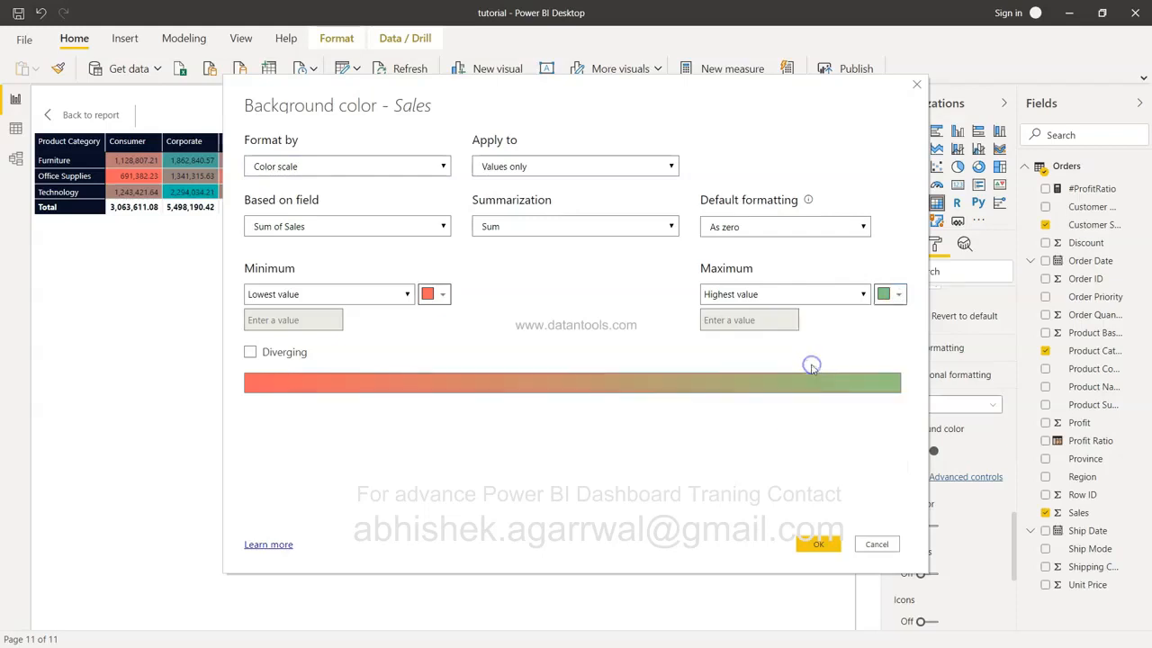
left_click(817, 545)
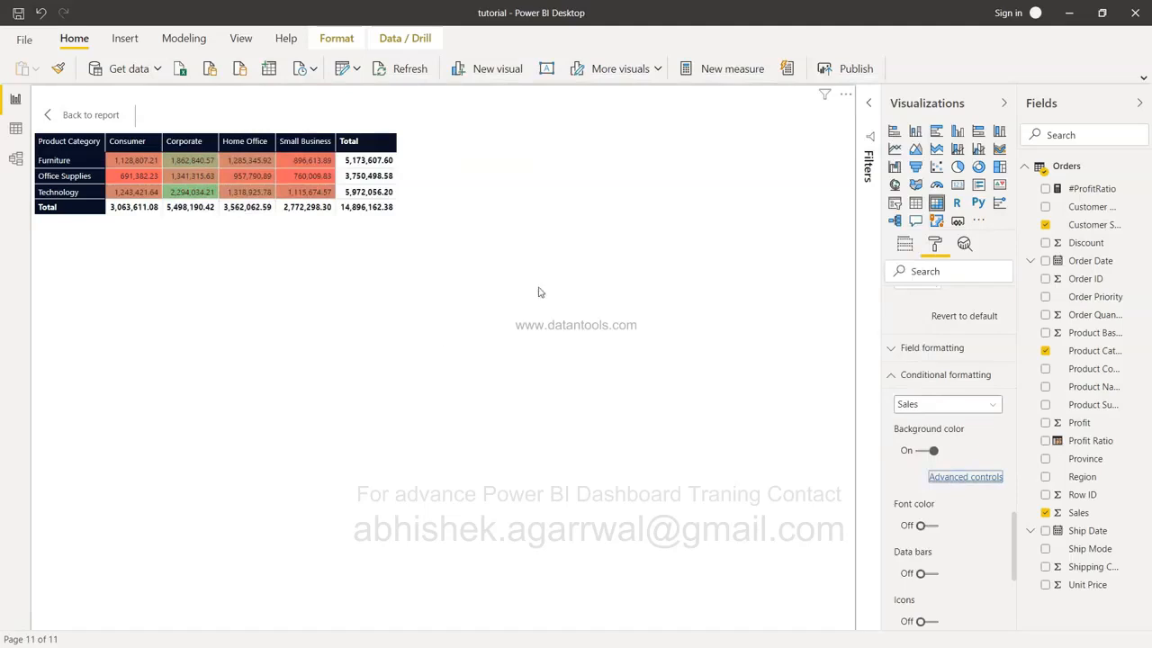
- Examine the base field and summarization options of the Sales background color scale
left_click(966, 477)
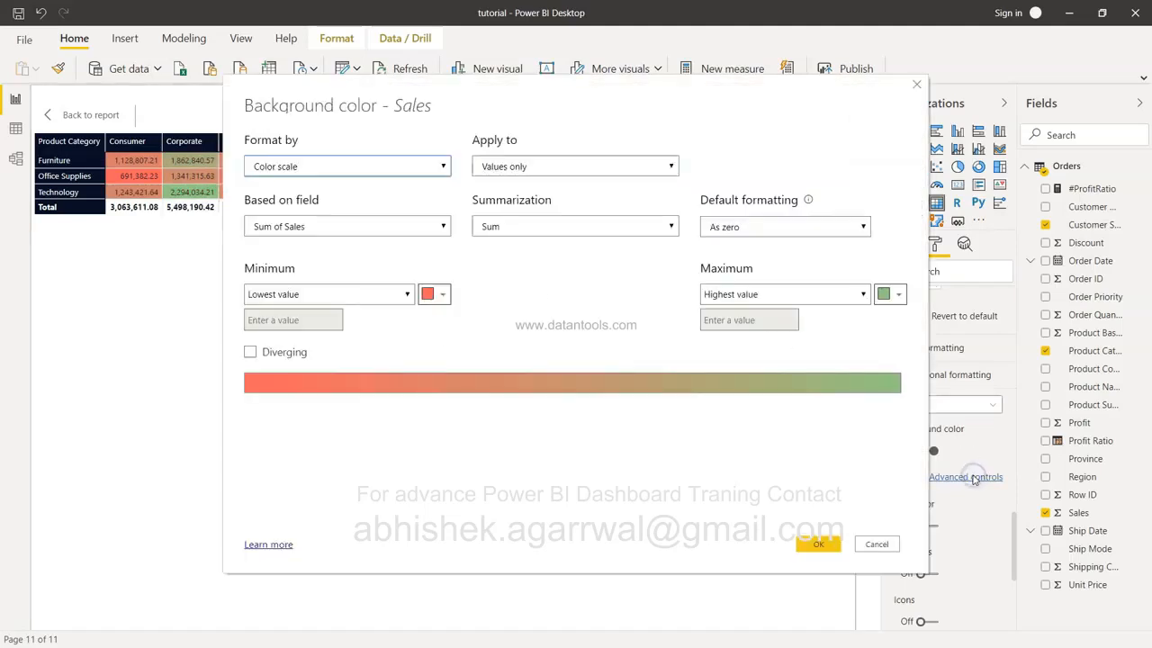
left_click(343, 228)
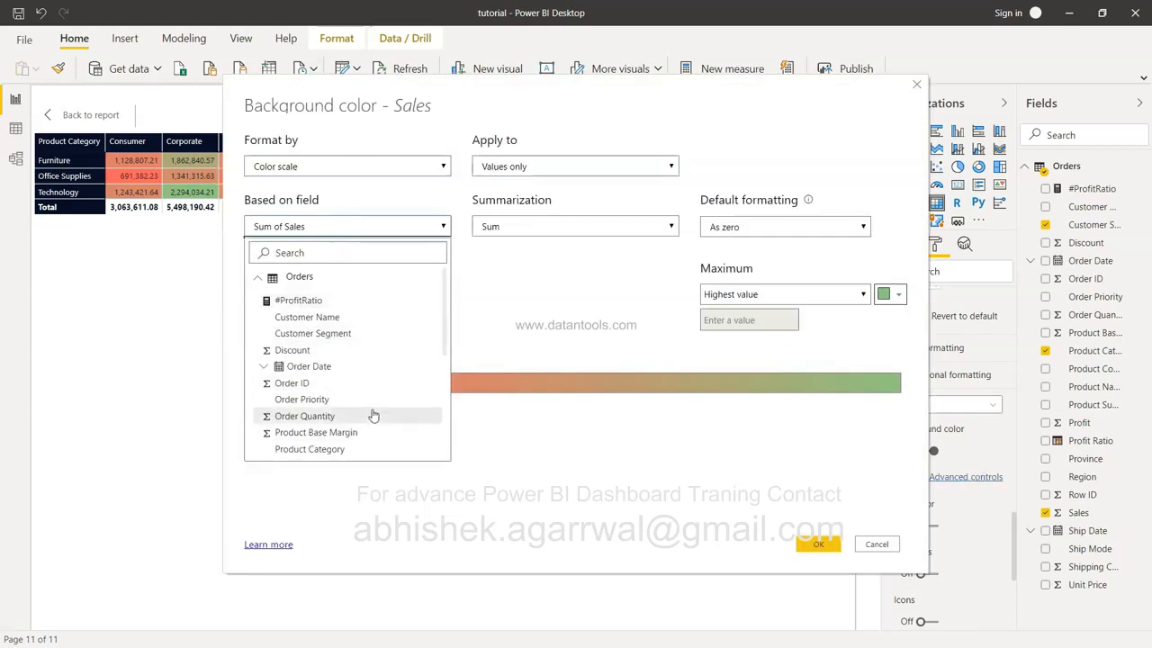
left_click(563, 228)
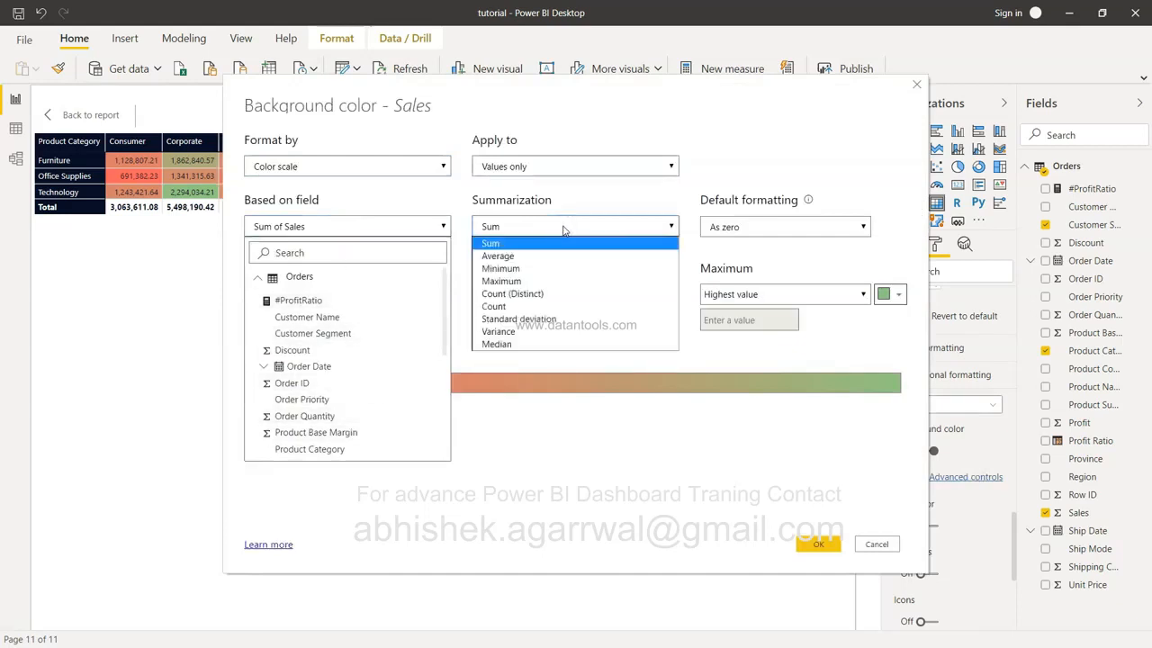
left_click(564, 227)
left_click(563, 325)
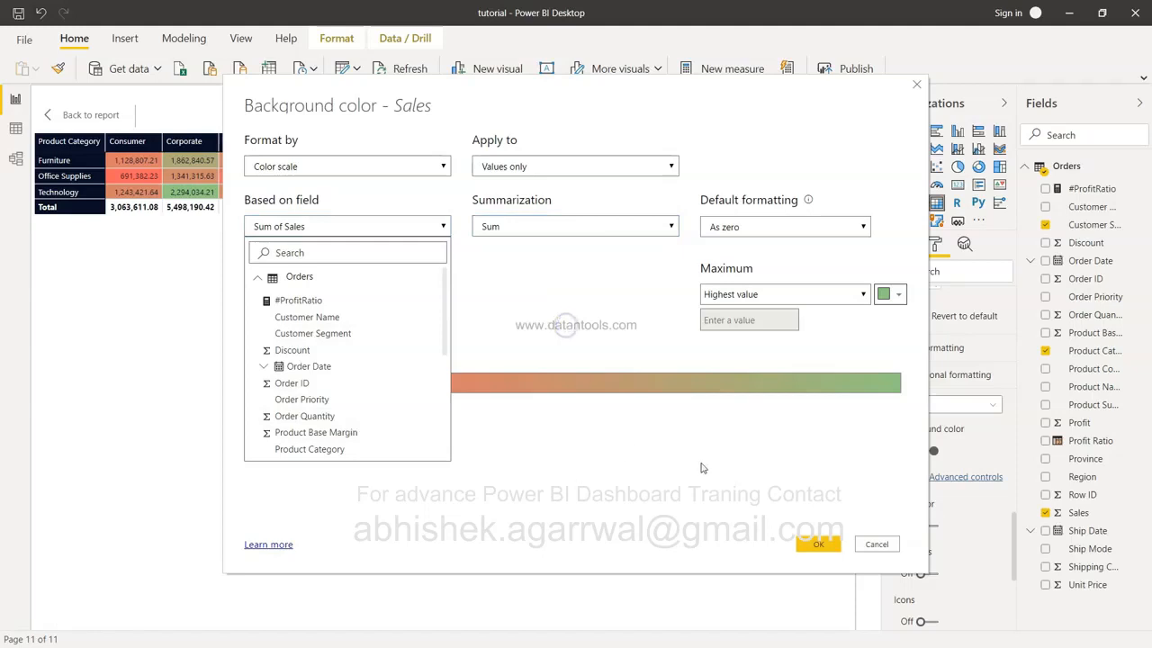
left_click(818, 545)
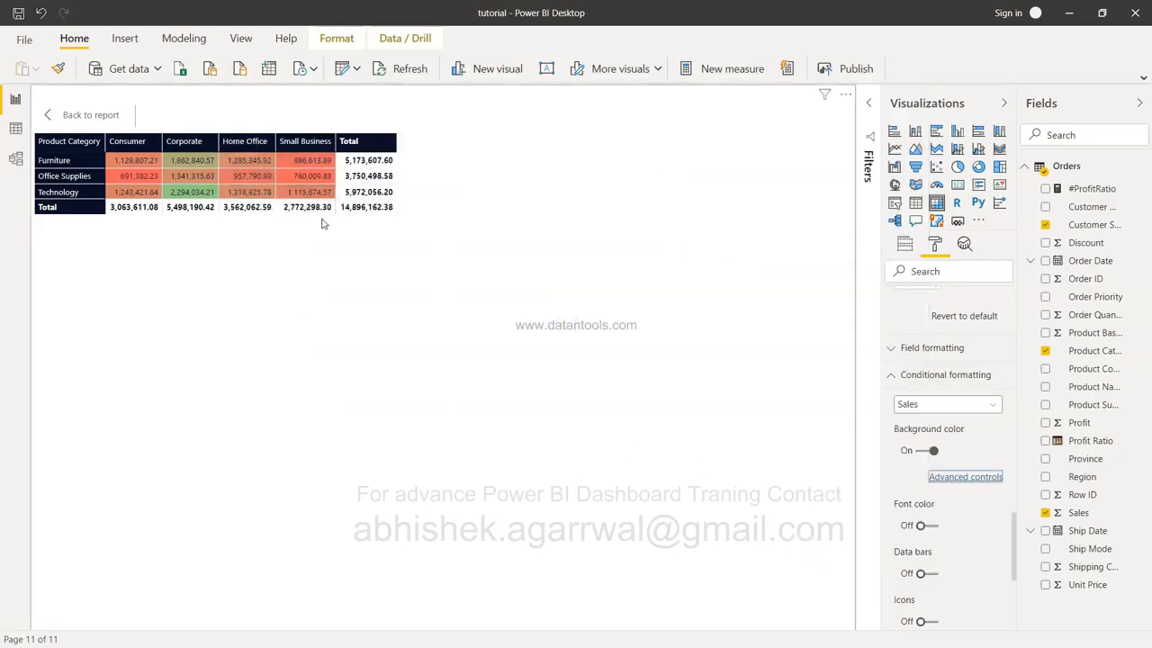
- Collapse the conditional formatting settings and sort the matrix by its Total column in descending order
left_click(891, 375)
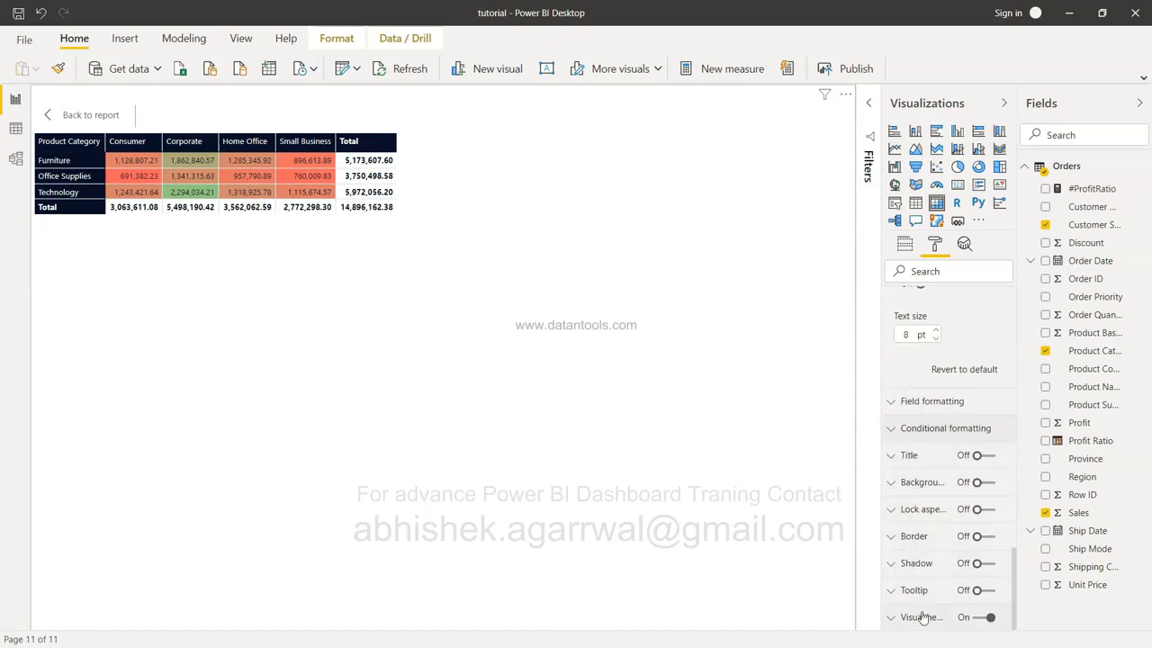
scroll(926, 441, "up", 4)
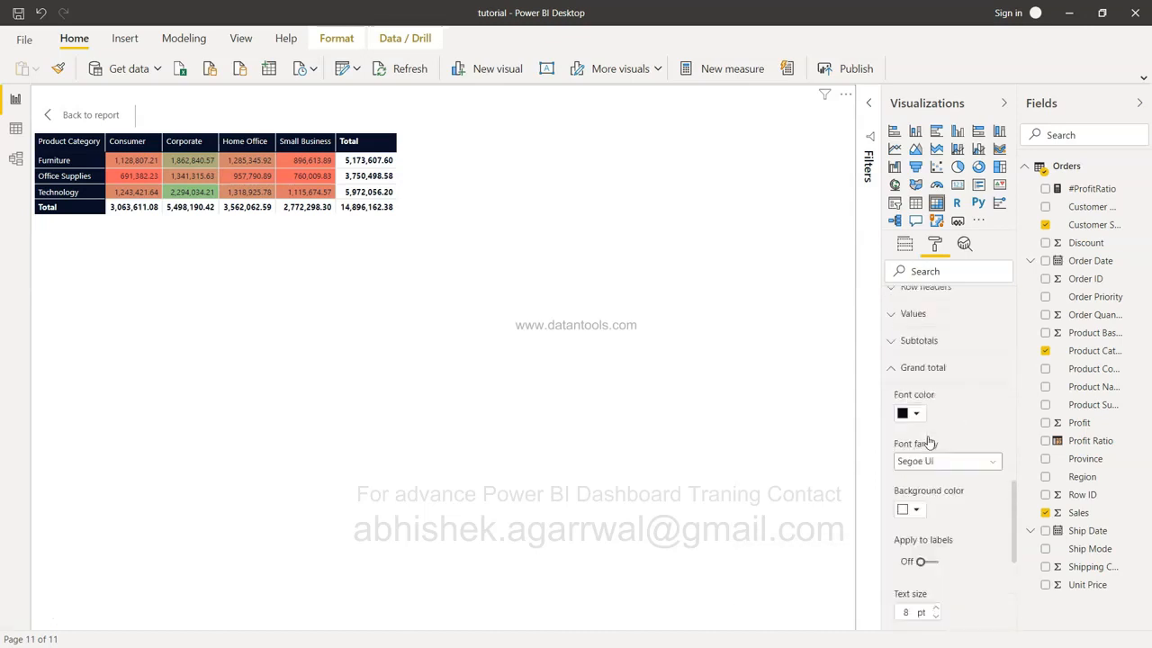
scroll(930, 440, "up", 6)
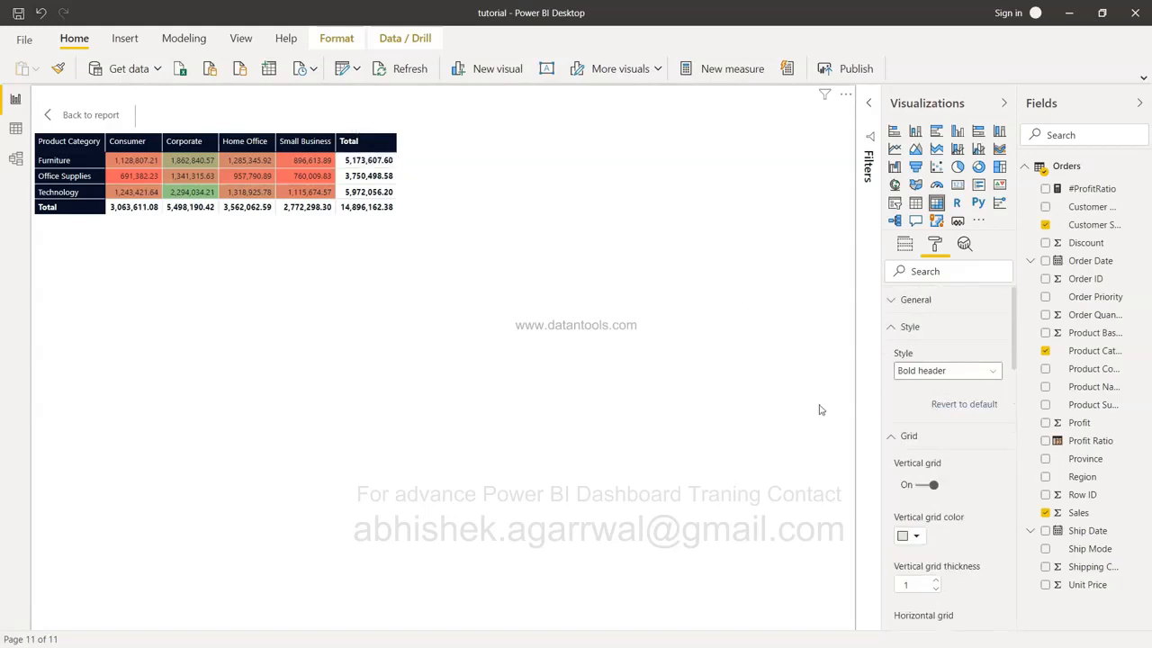
left_click(354, 136)
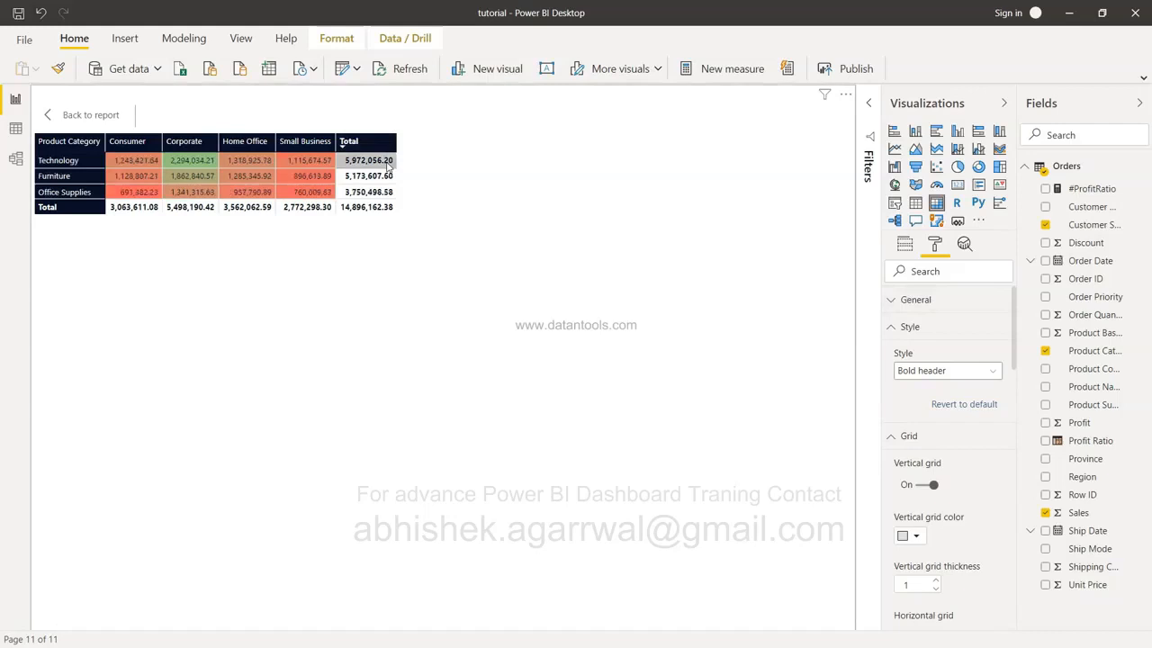
- Add Product Sub-Category below Product Category in the matrix rows
left_click(904, 250)
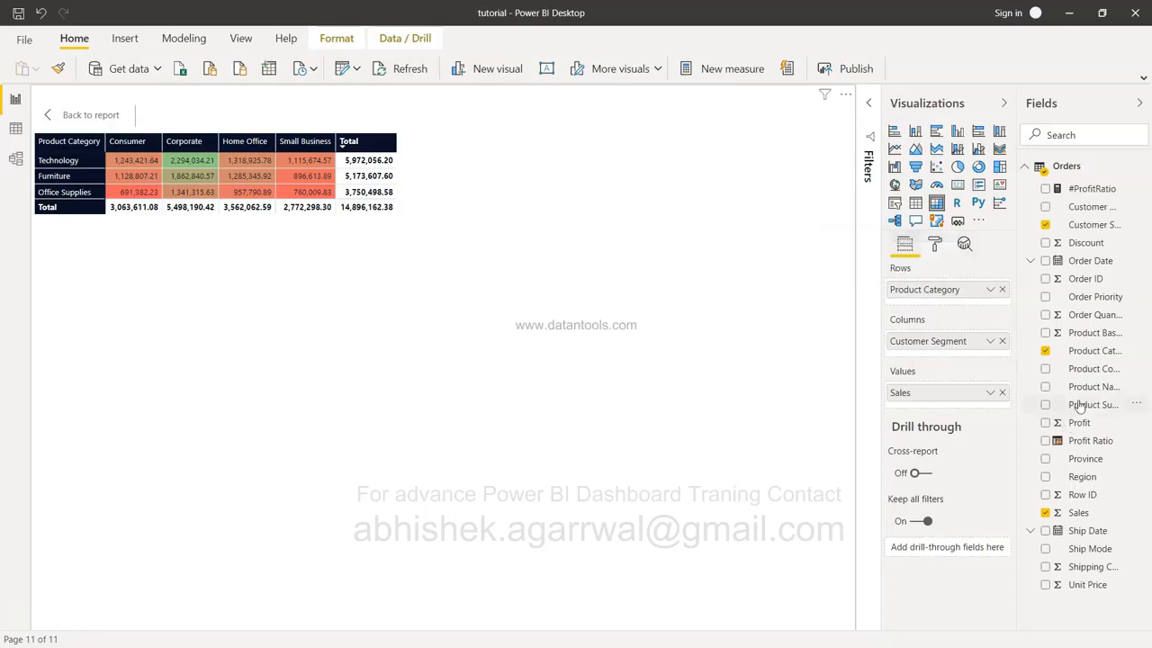
left_click_drag(1084, 409, 943, 308)
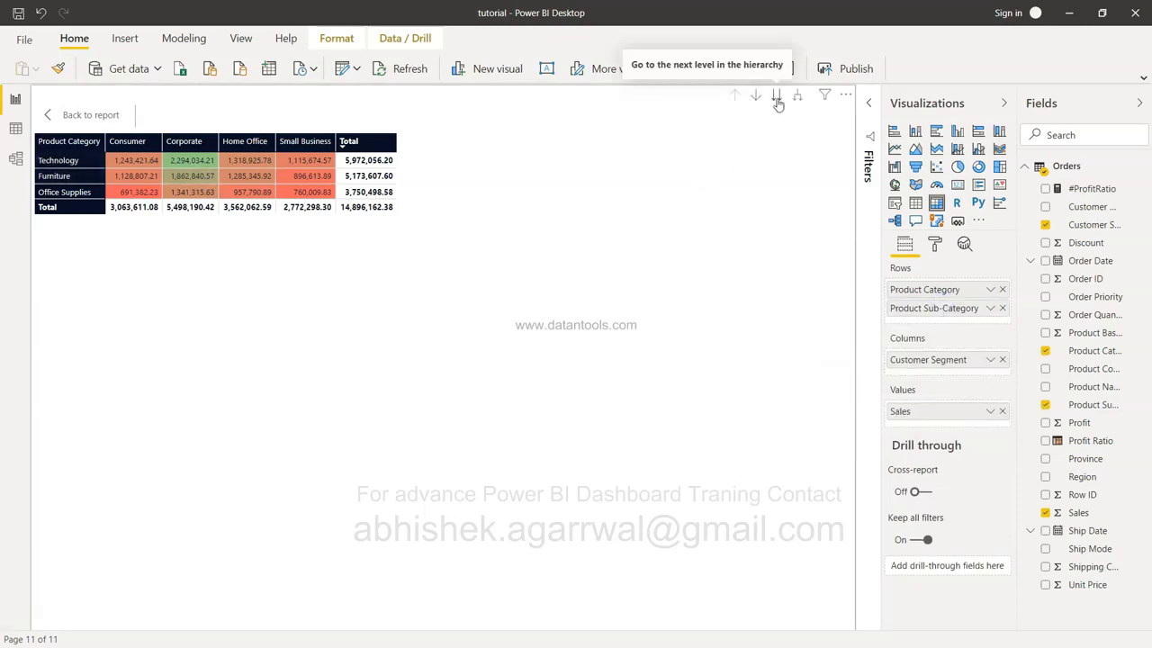
left_click(70, 166)
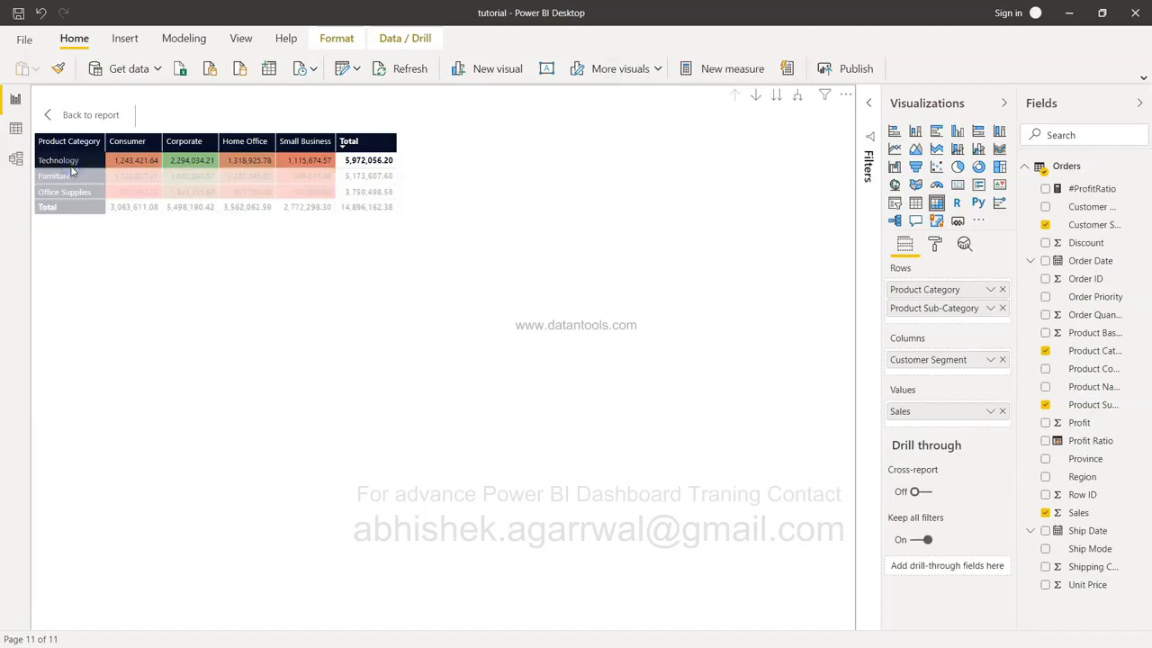
left_click(650, 325)
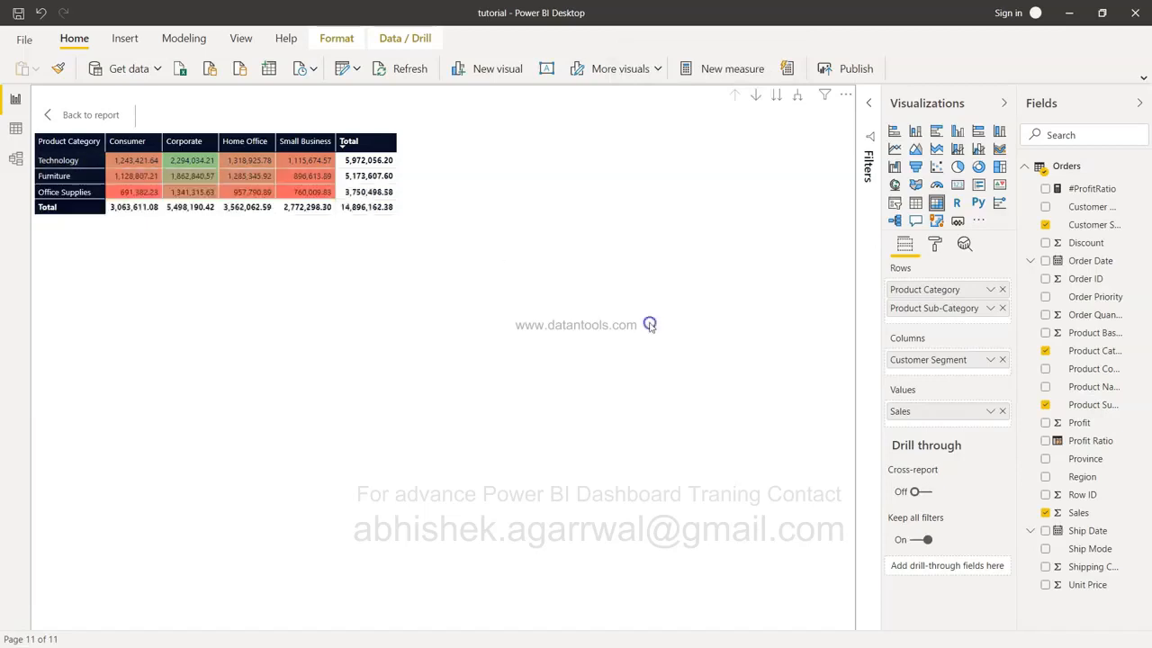
- Turn on drill-down and view the sub-categories of Technology, Furniture and Office Supplies in turn, returning to the category level each time
left_click(755, 101)
left_click(69, 159)
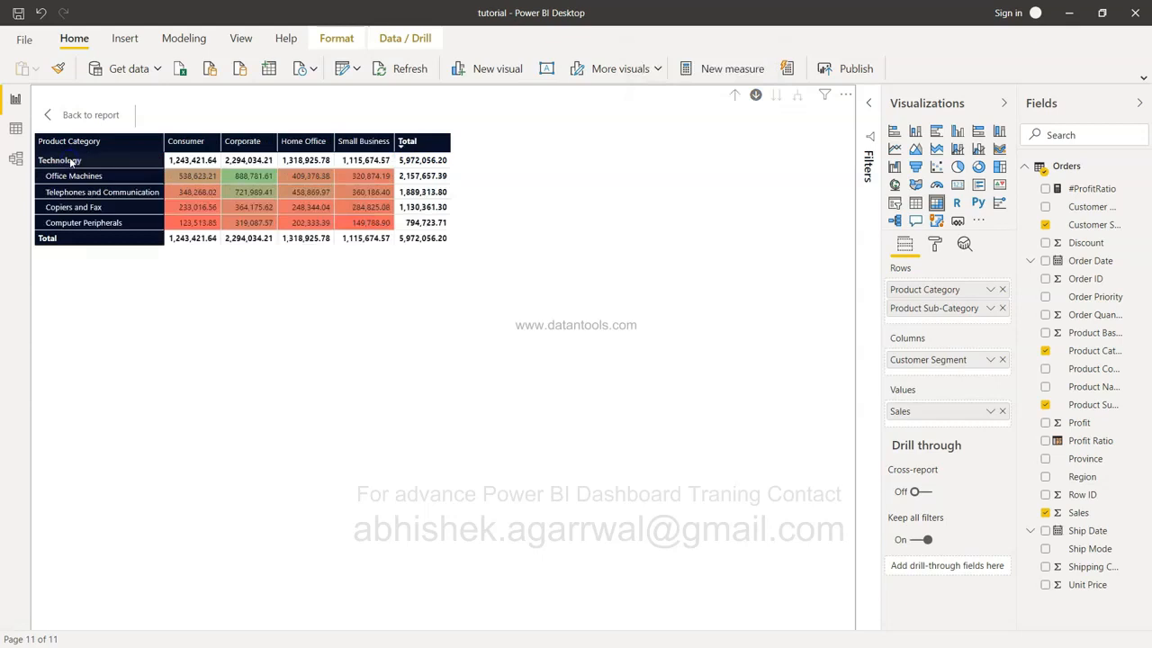
left_click(737, 97)
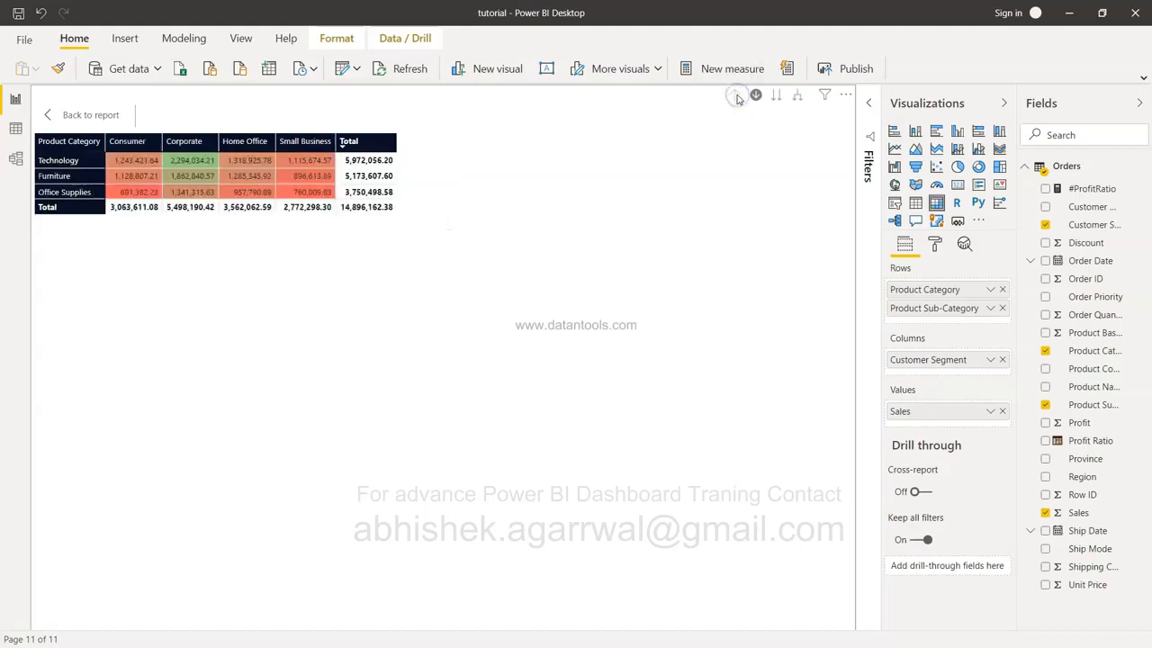
left_click(78, 178)
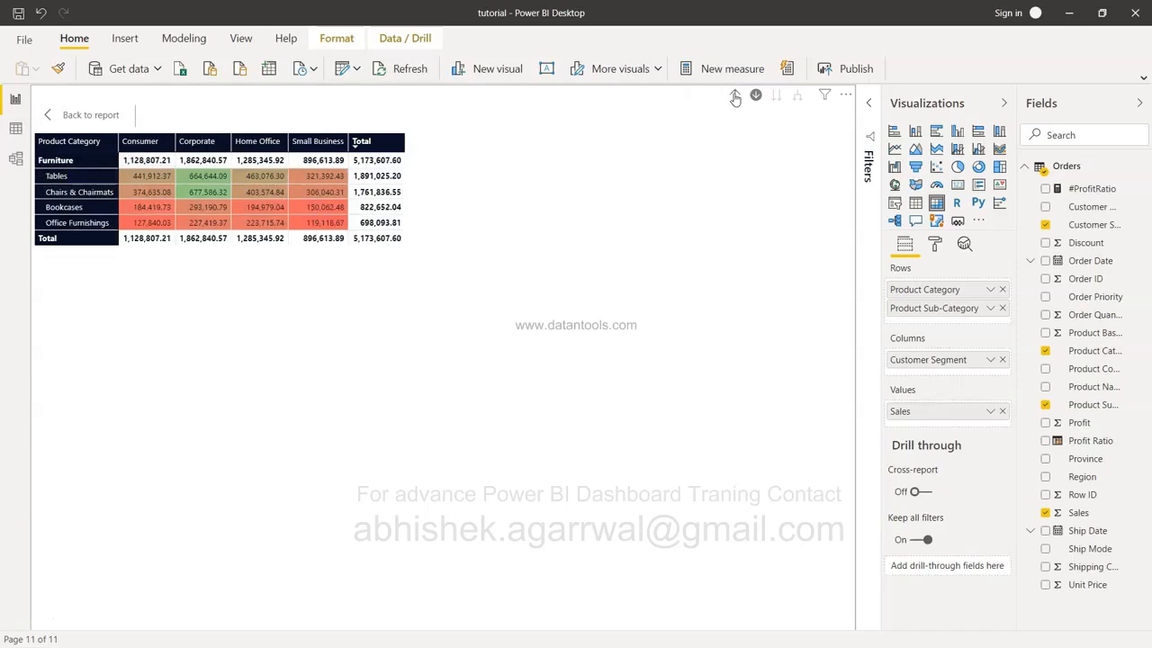
left_click(734, 95)
left_click(83, 192)
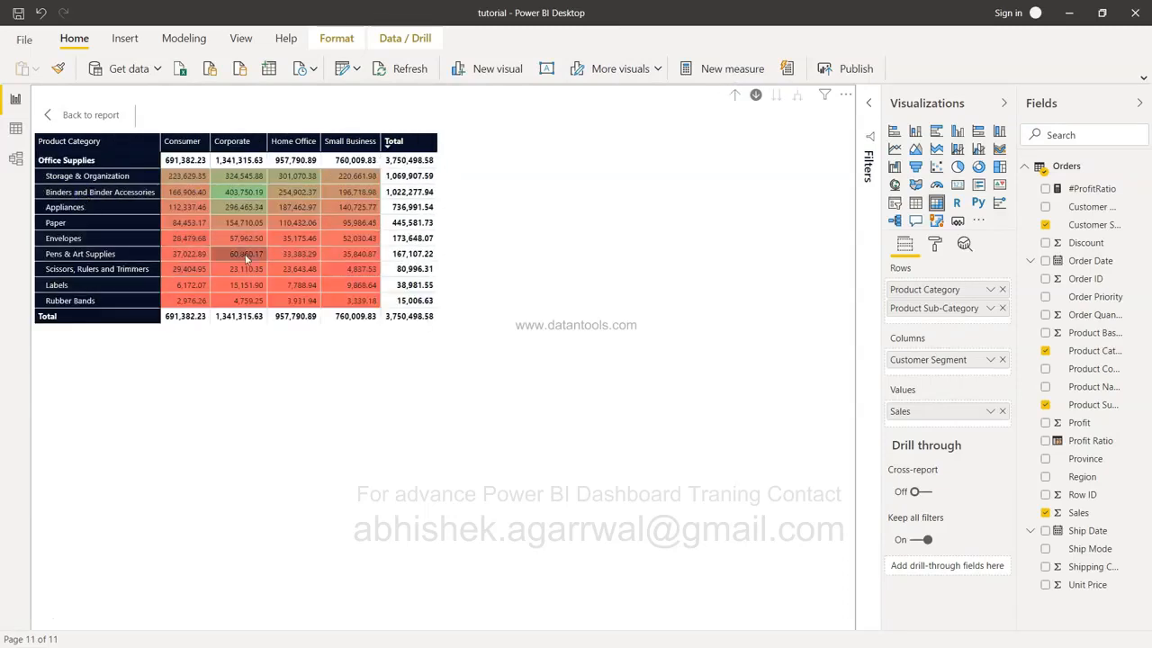
left_click(734, 94)
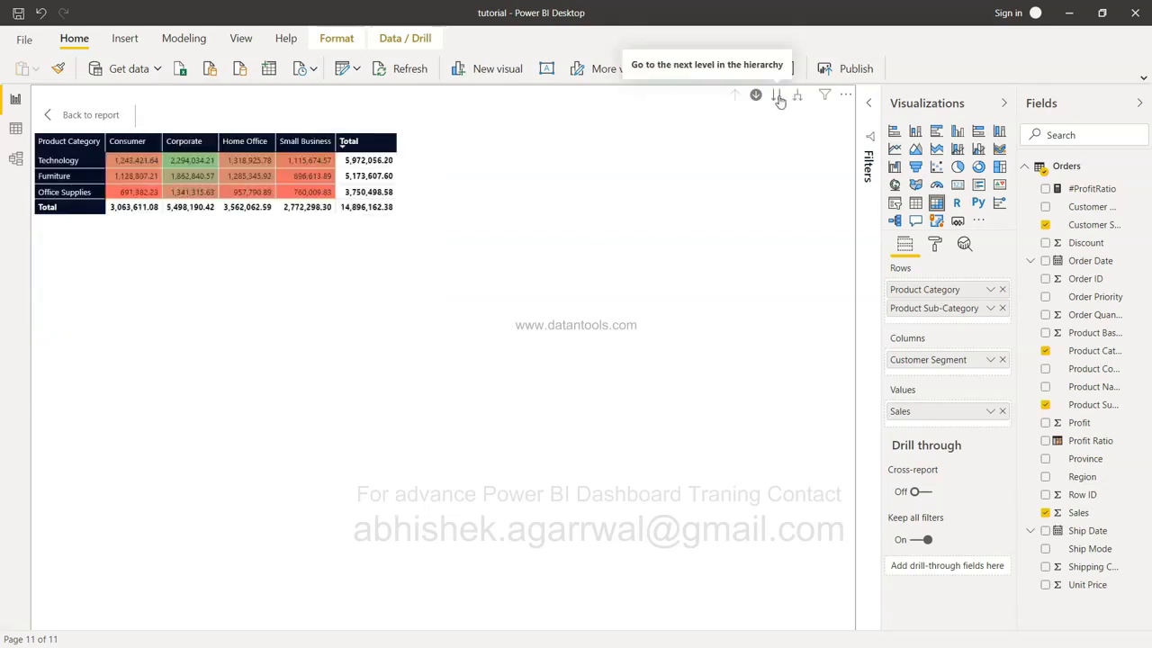
- Show the entire matrix at the Product Sub-Category level and drill back up
left_click(778, 95)
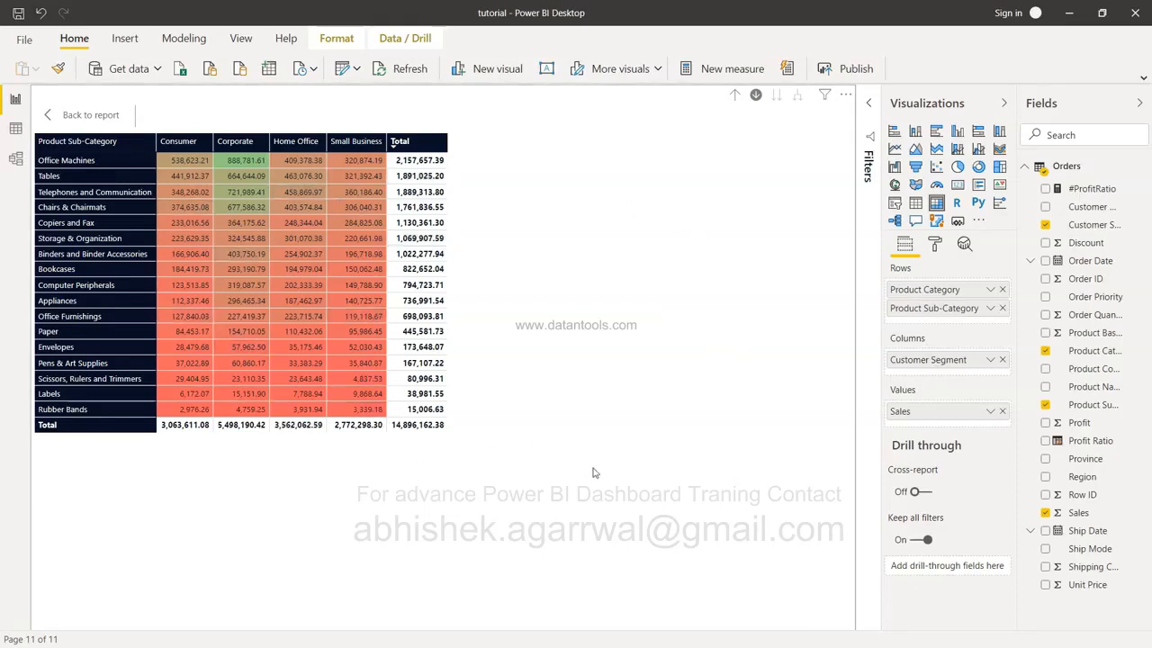
left_click(735, 97)
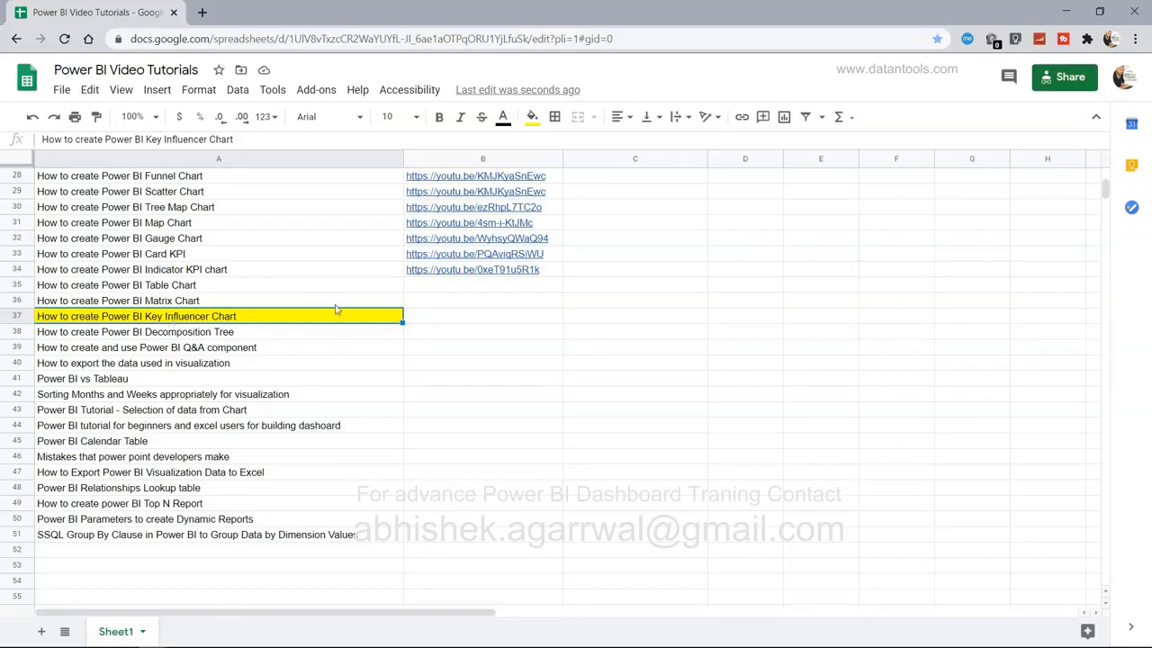
scroll(353, 333, "up", 2)
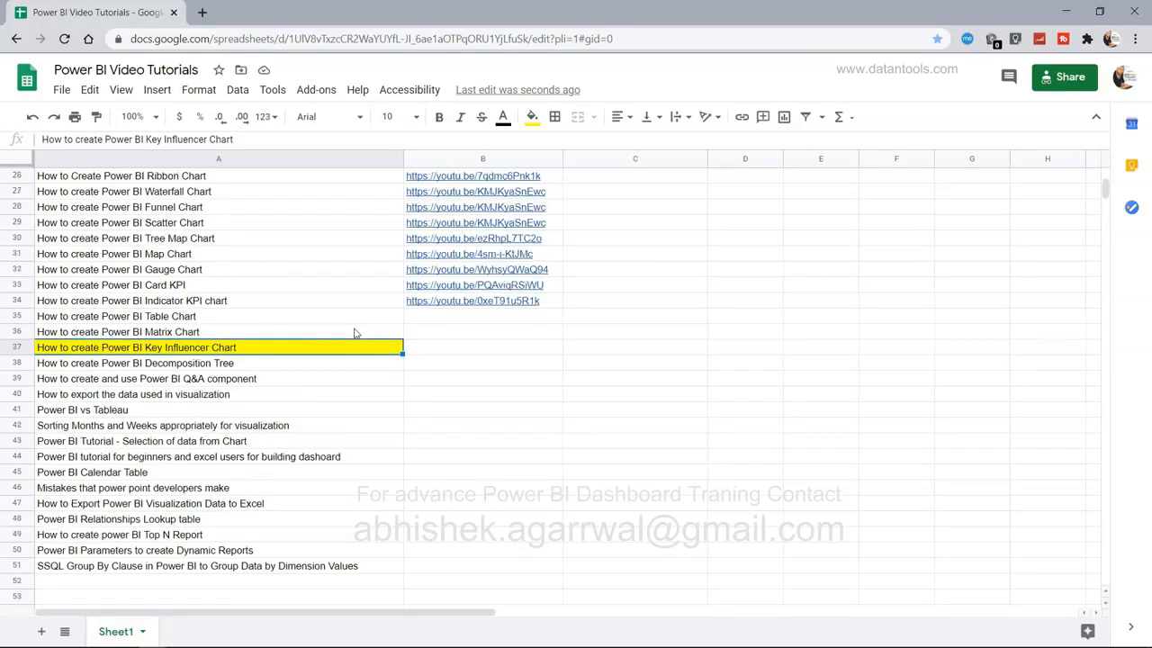
scroll(354, 333, "up", 9)
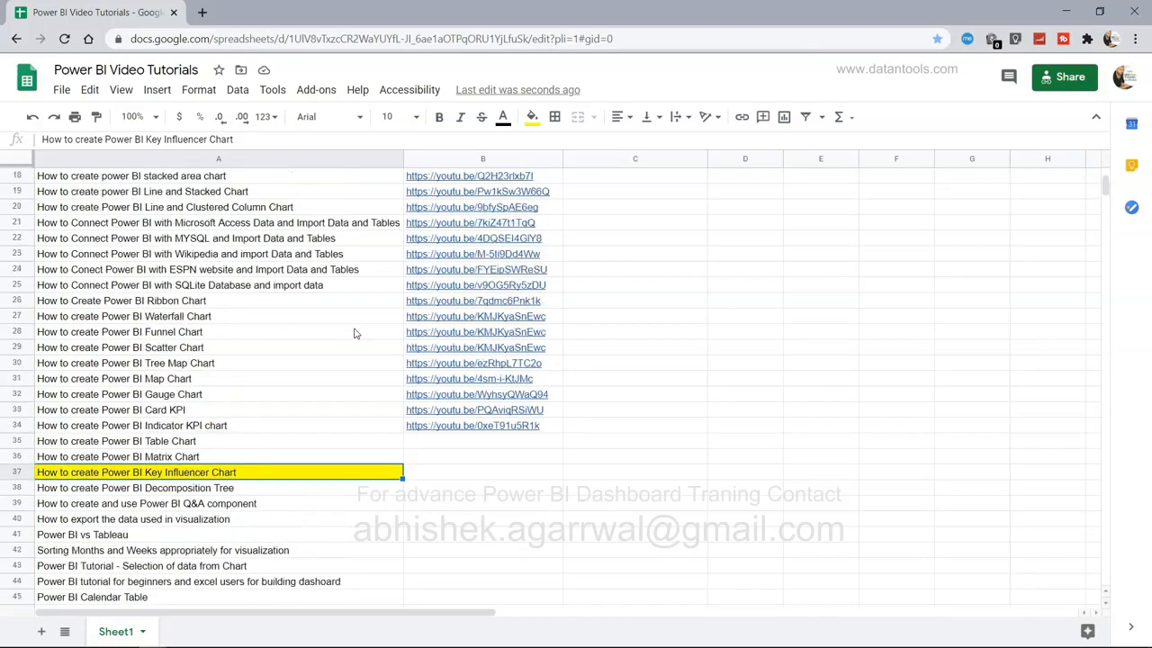
scroll(353, 333, "up", 3)
scroll(354, 333, "down", 11)
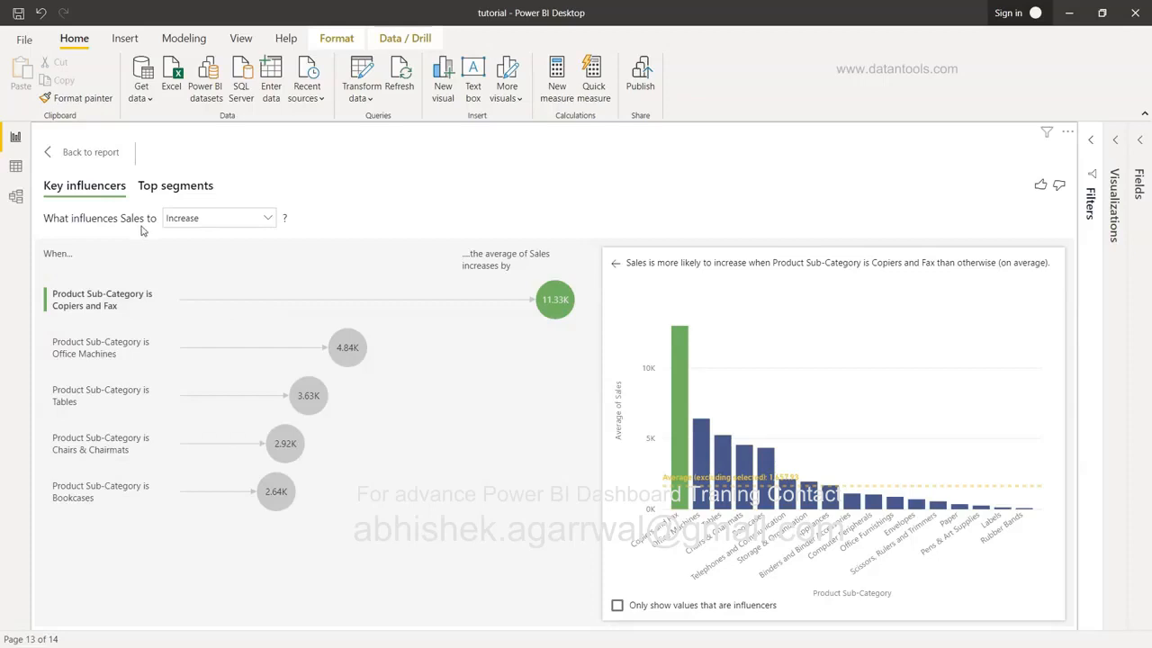
- Examine what influences Sales to decrease, including the Labels sub-category, and the top segments in the key influencers visual
left_click(200, 221)
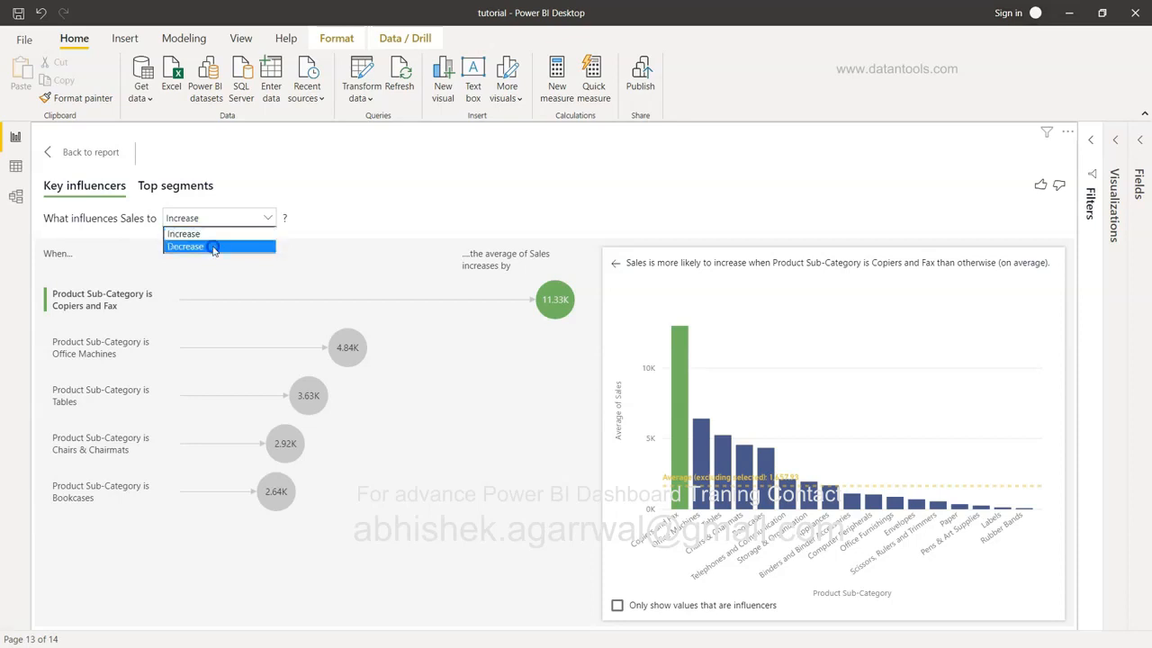
left_click(212, 248)
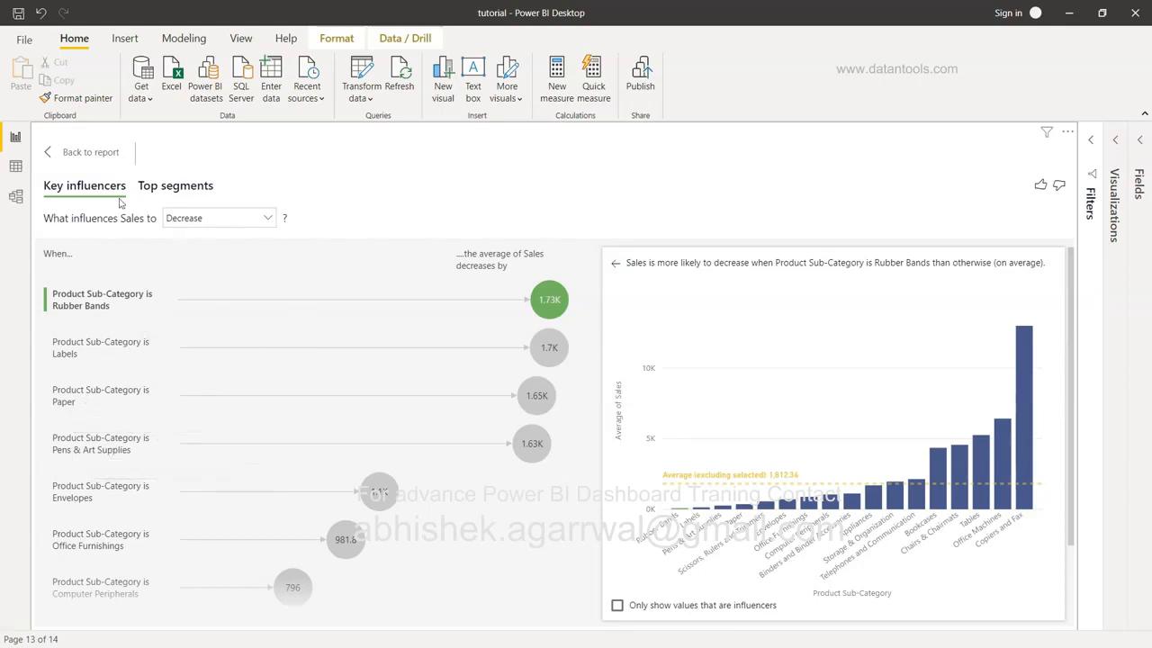
left_click(69, 155)
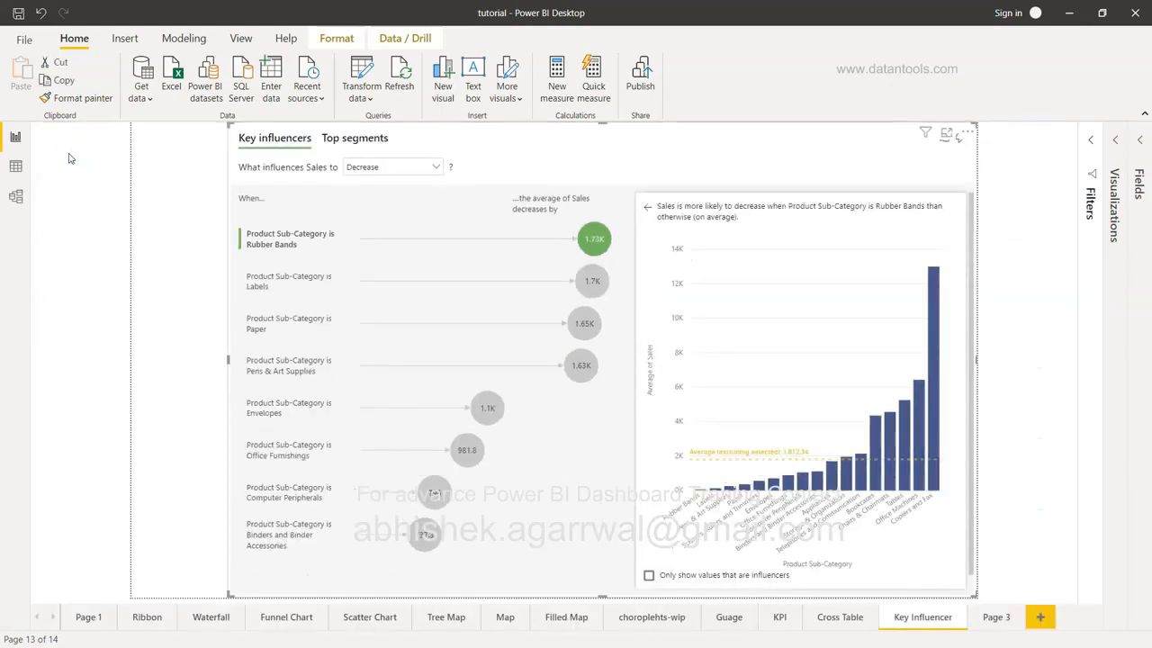
left_click(315, 286)
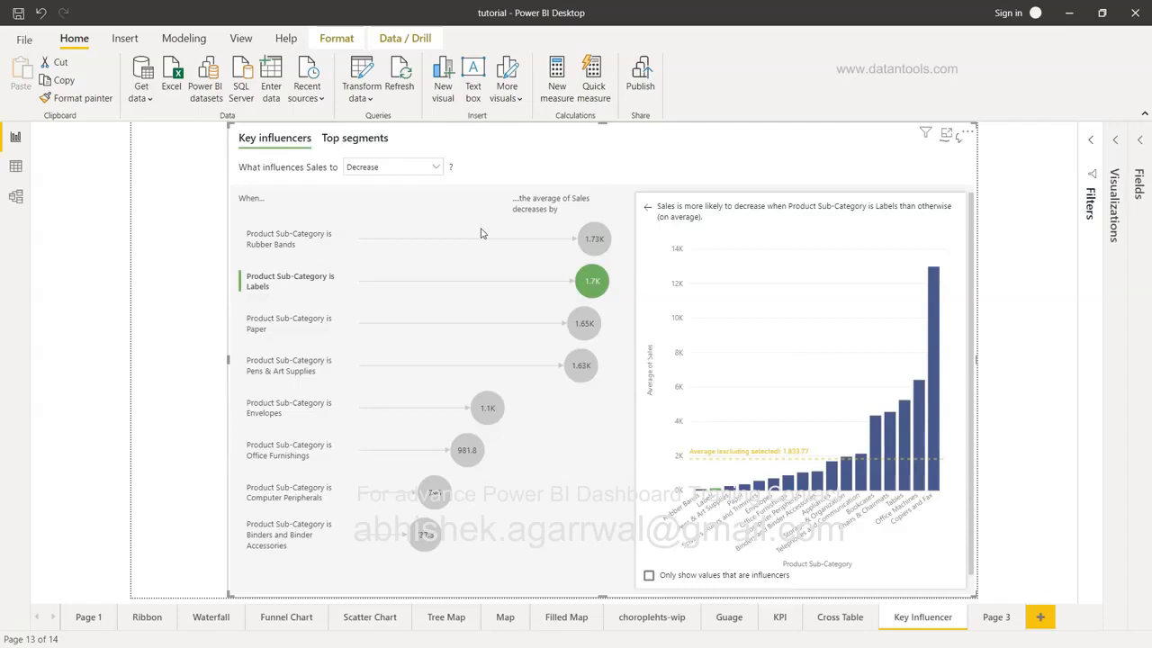
left_click(346, 139)
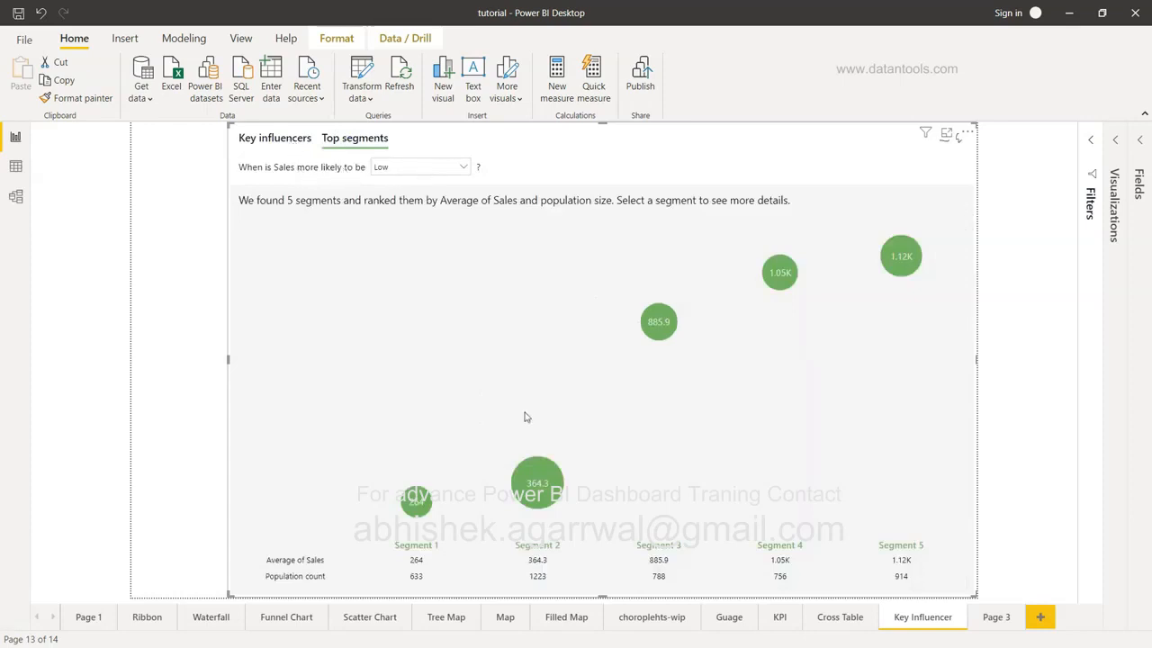
- Delete the existing key influencers visual from the Key Influencer page
left_click(205, 334)
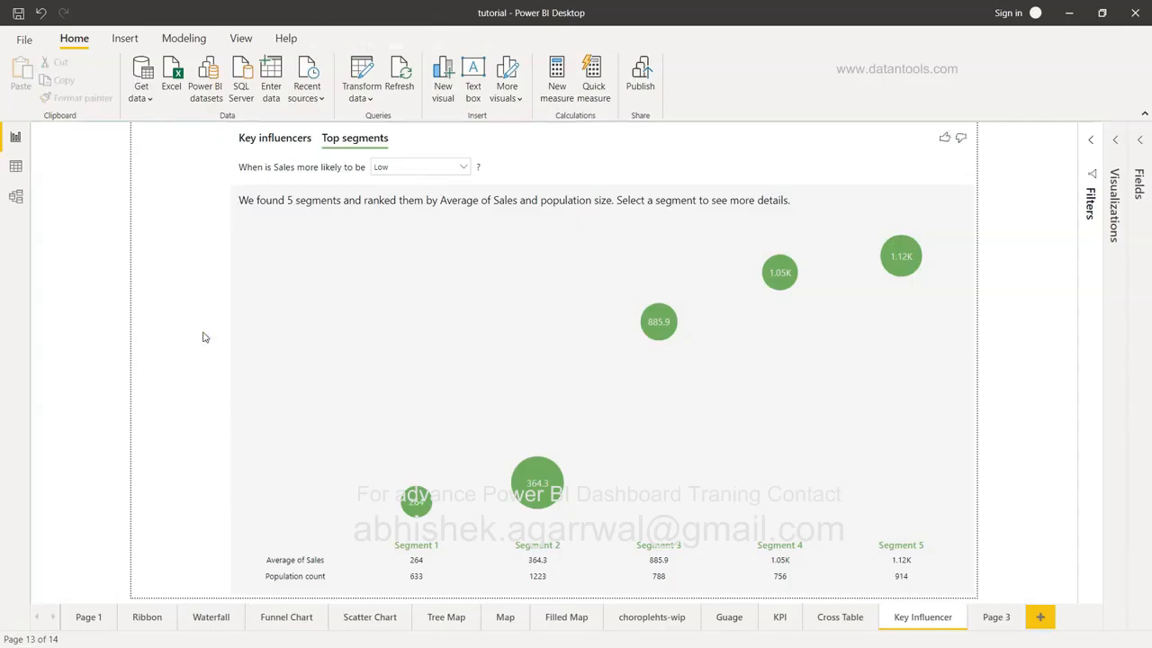
left_click(899, 159)
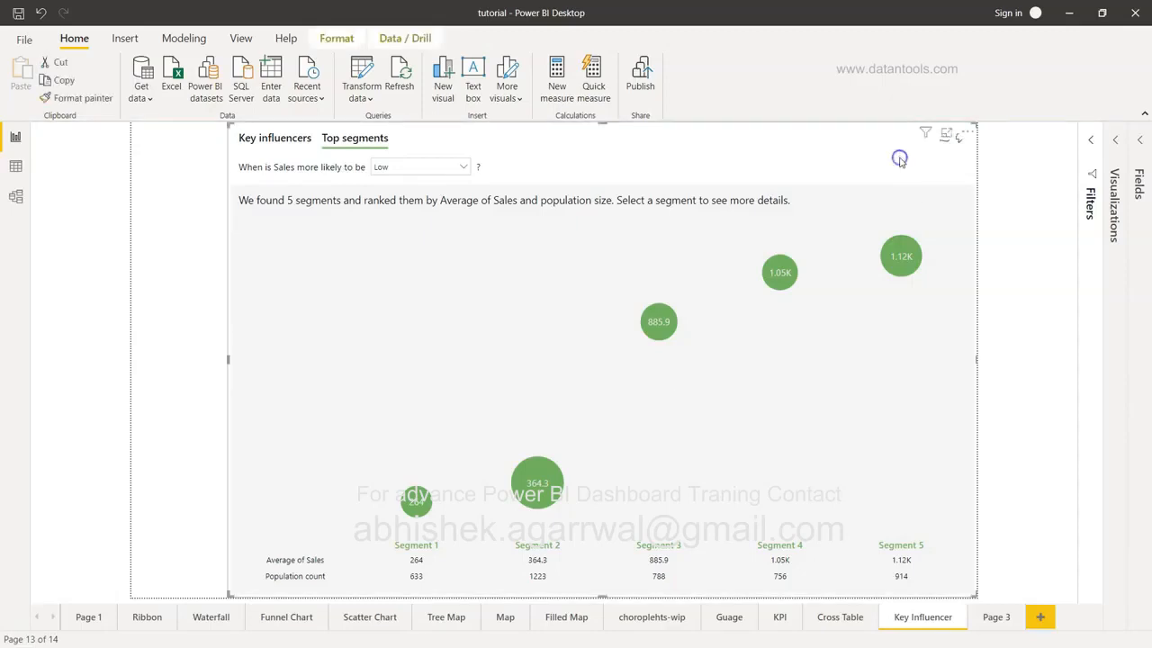
key("Delete")
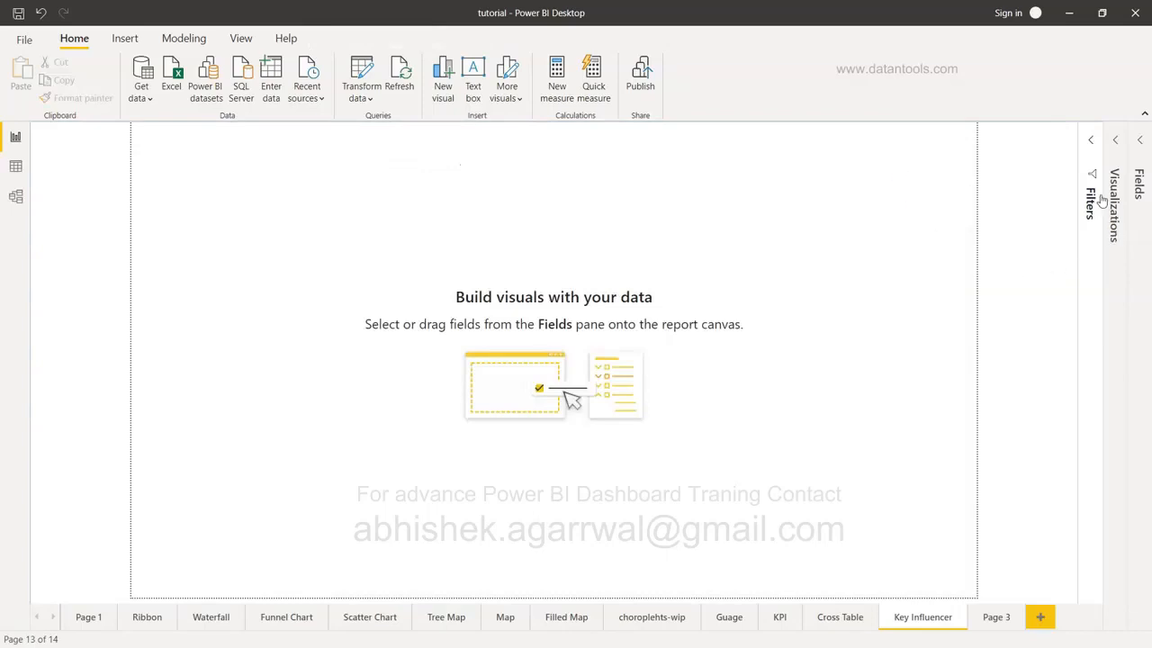
- Add a key influencers visual to the empty page and enlarge it to the page's full height
left_click(1116, 142)
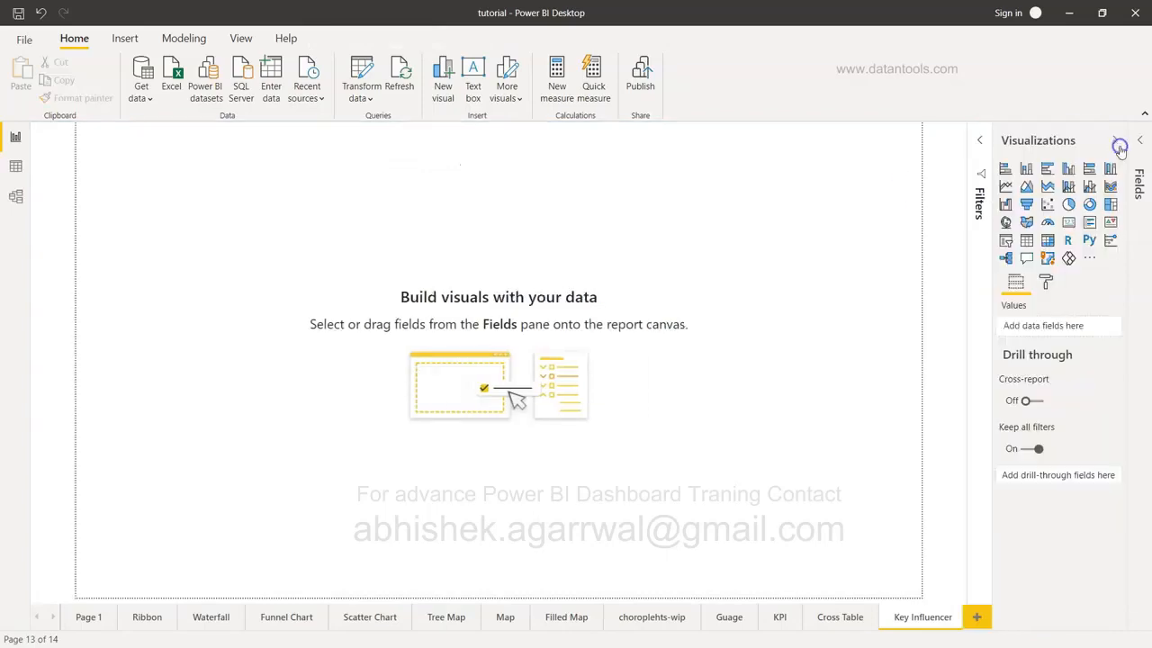
left_click(1110, 240)
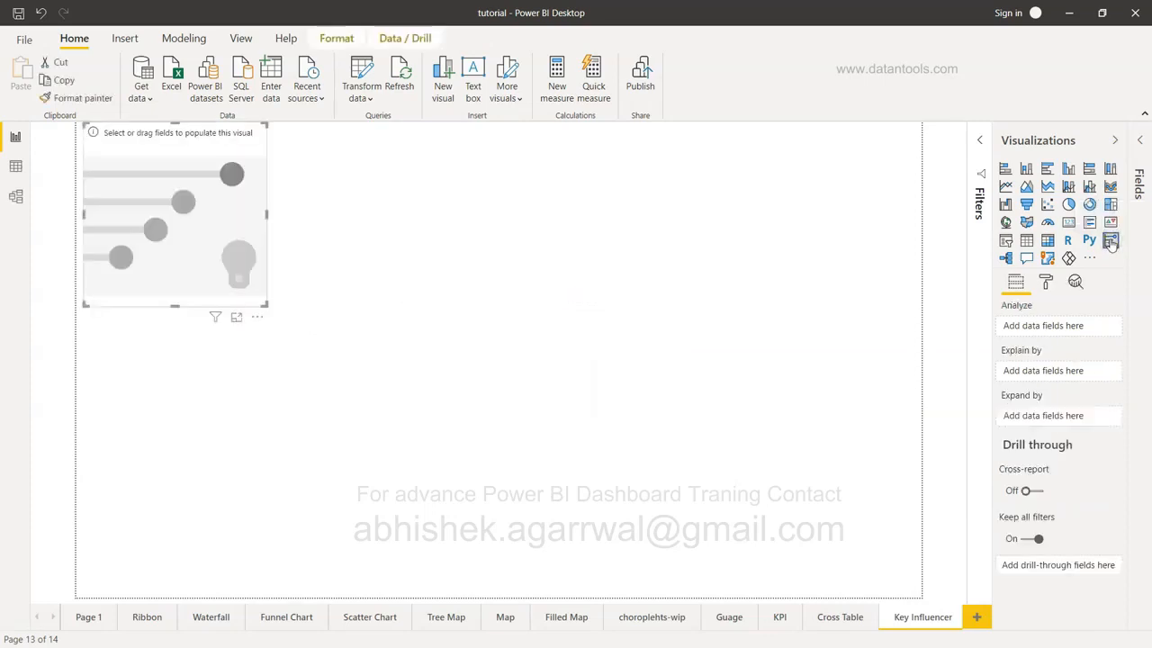
left_click_drag(265, 304, 731, 595)
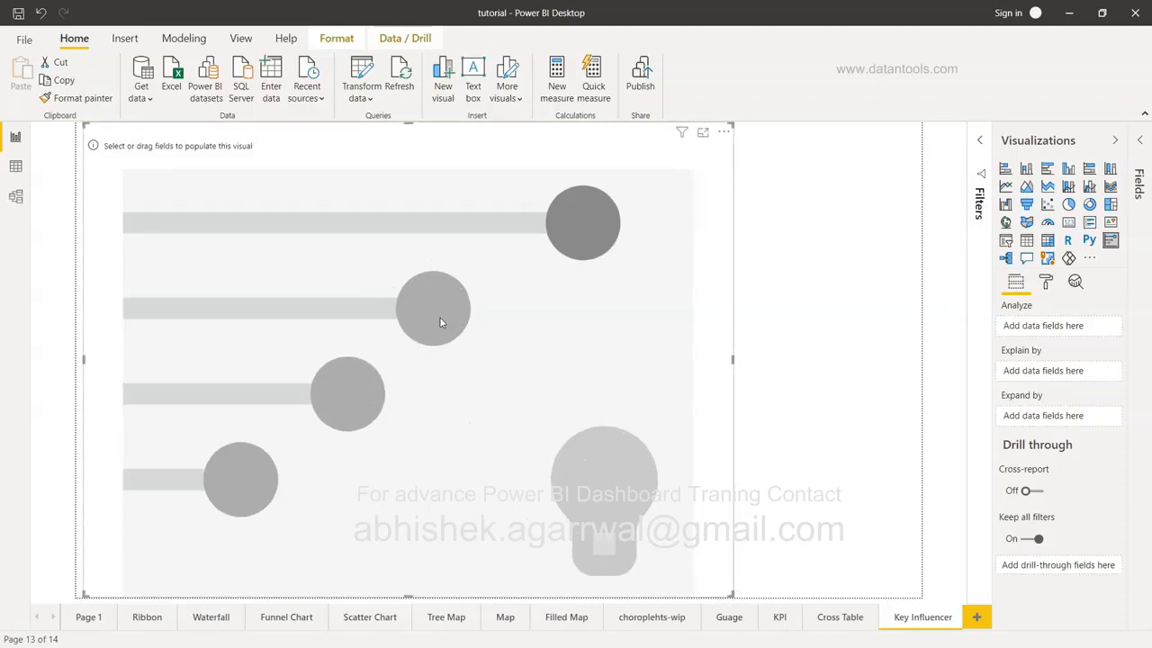
- Set the visual to analyze Sales, explained by Product Sub-Category and Product Name
left_click(1141, 144)
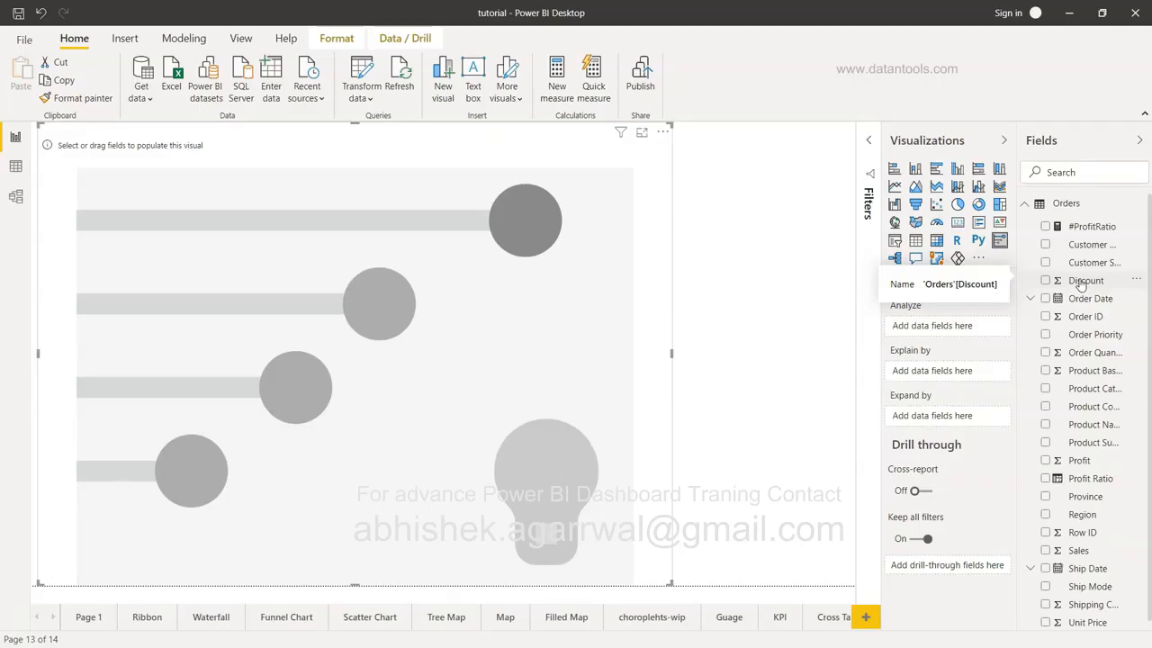
left_click(1045, 550)
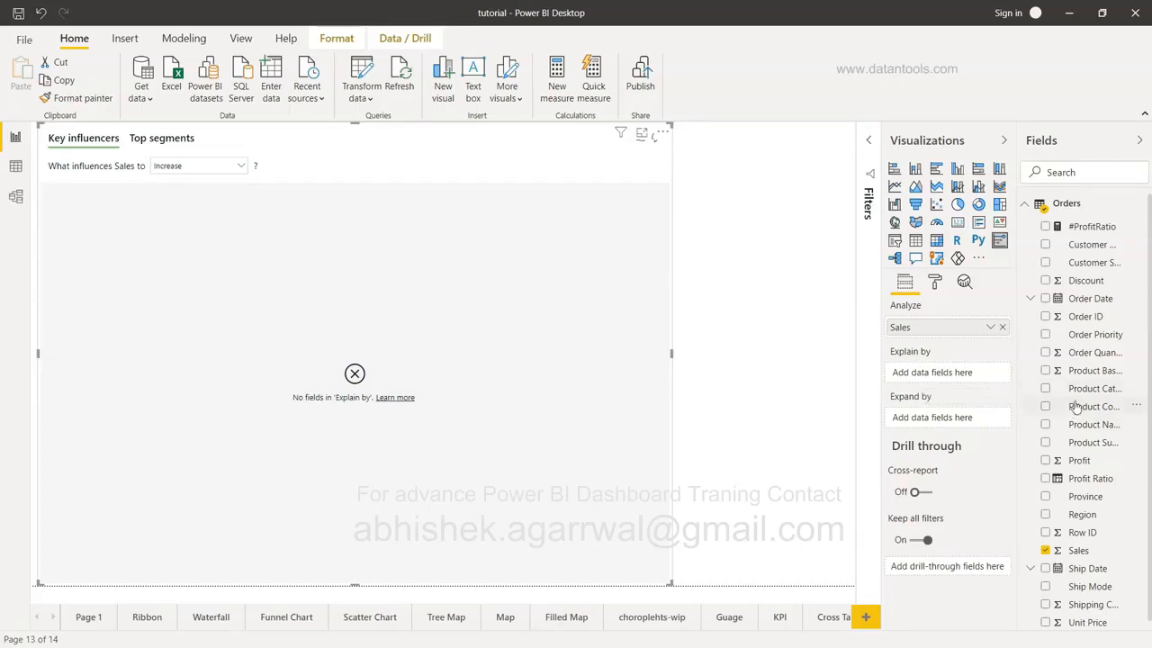
left_click(1045, 442)
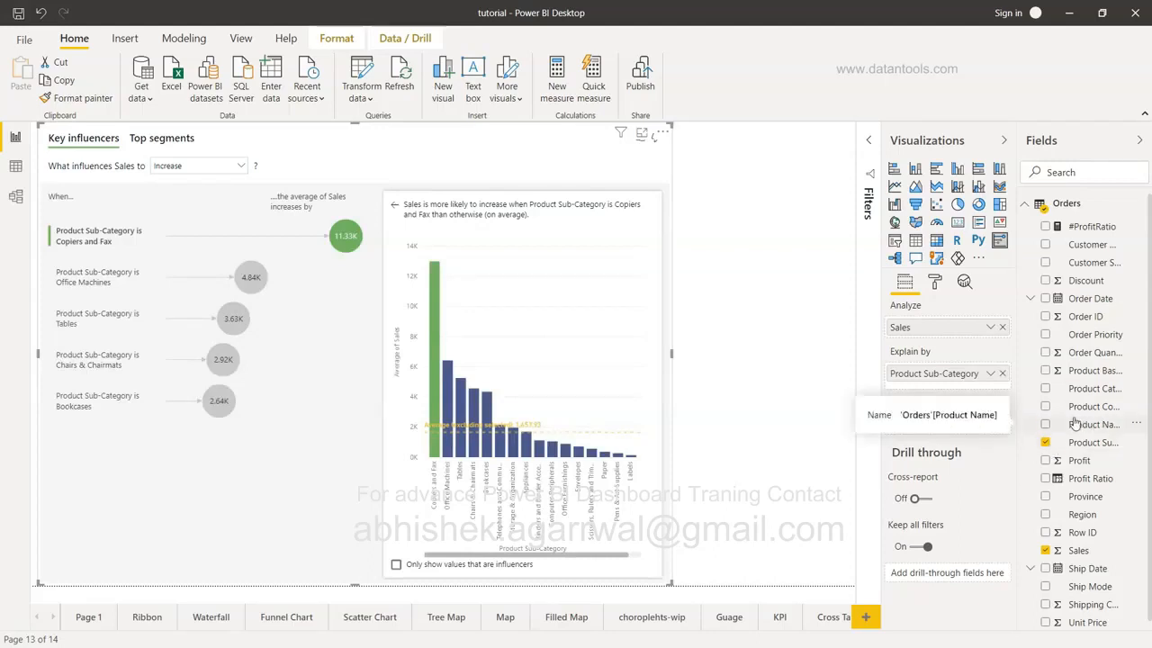
left_click(1045, 424)
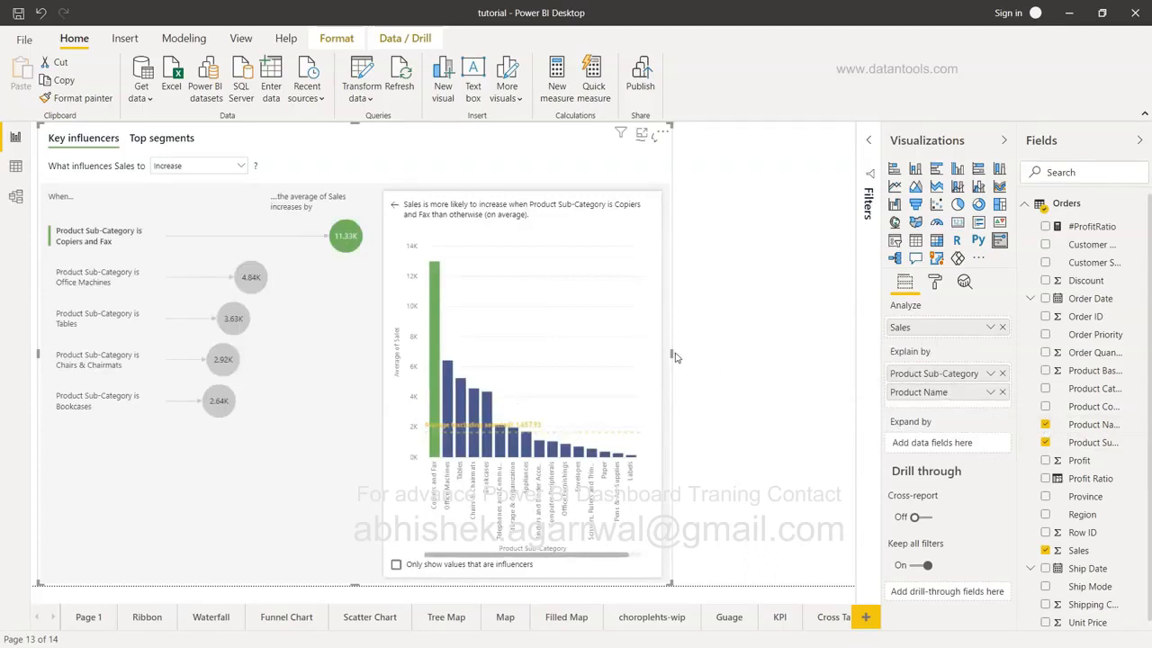
- Widen the key influencers visual to the page's full width and show it in focus mode with the side panes collapsed
left_click_drag(673, 352, 847, 354)
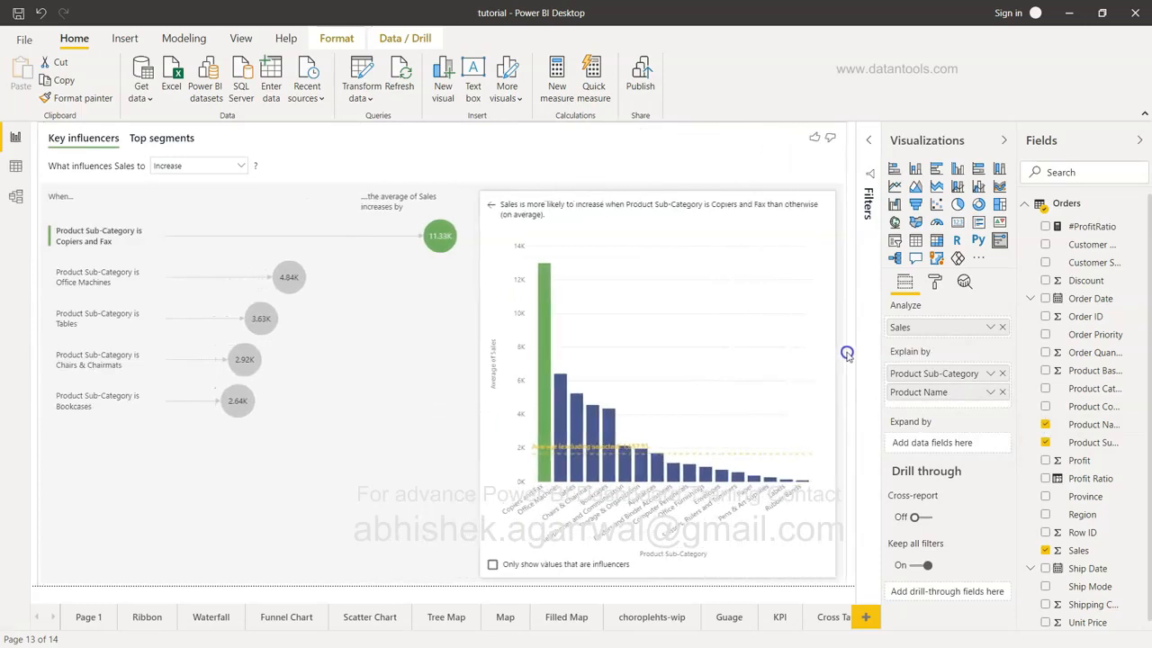
left_click(1002, 142)
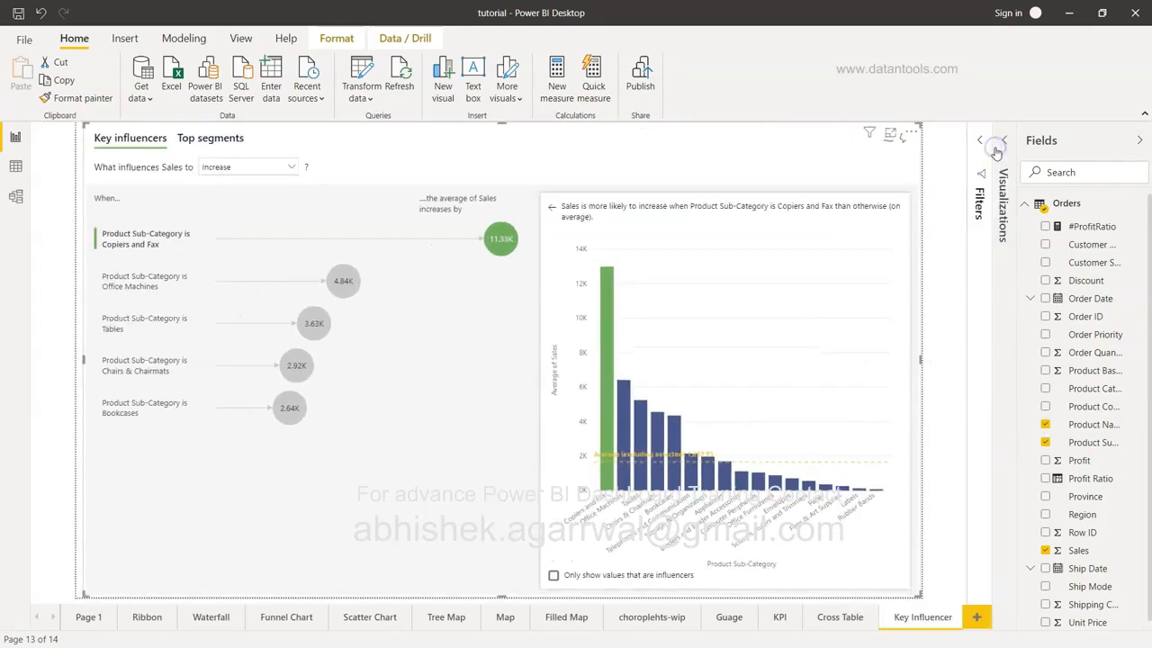
left_click(1139, 140)
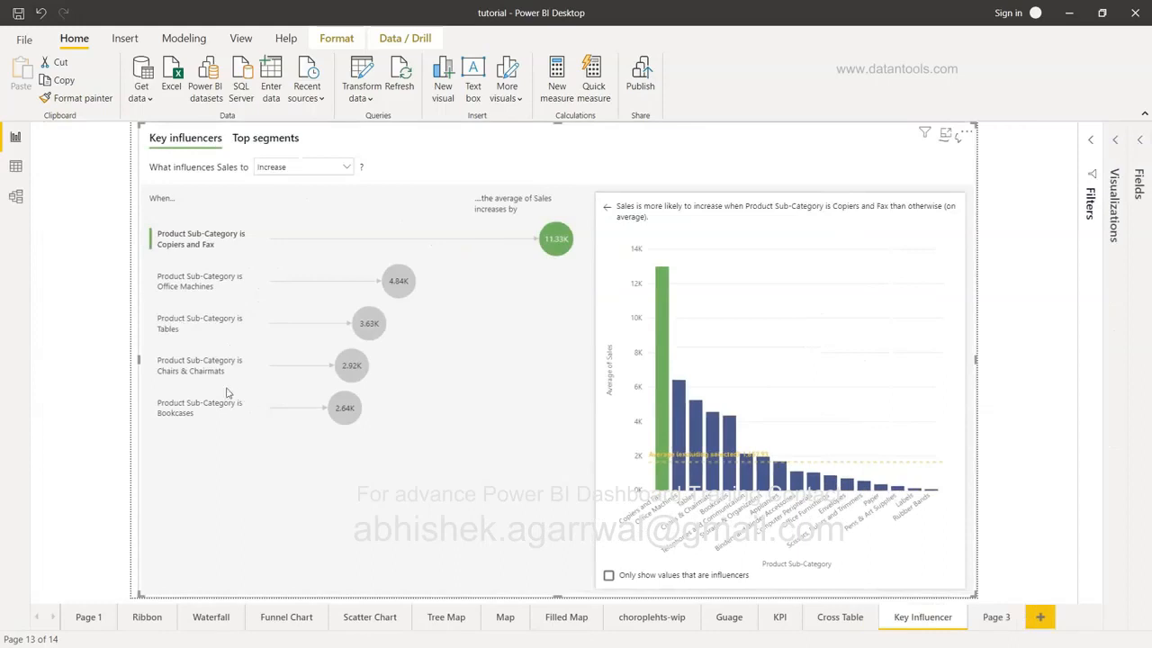
left_click(945, 134)
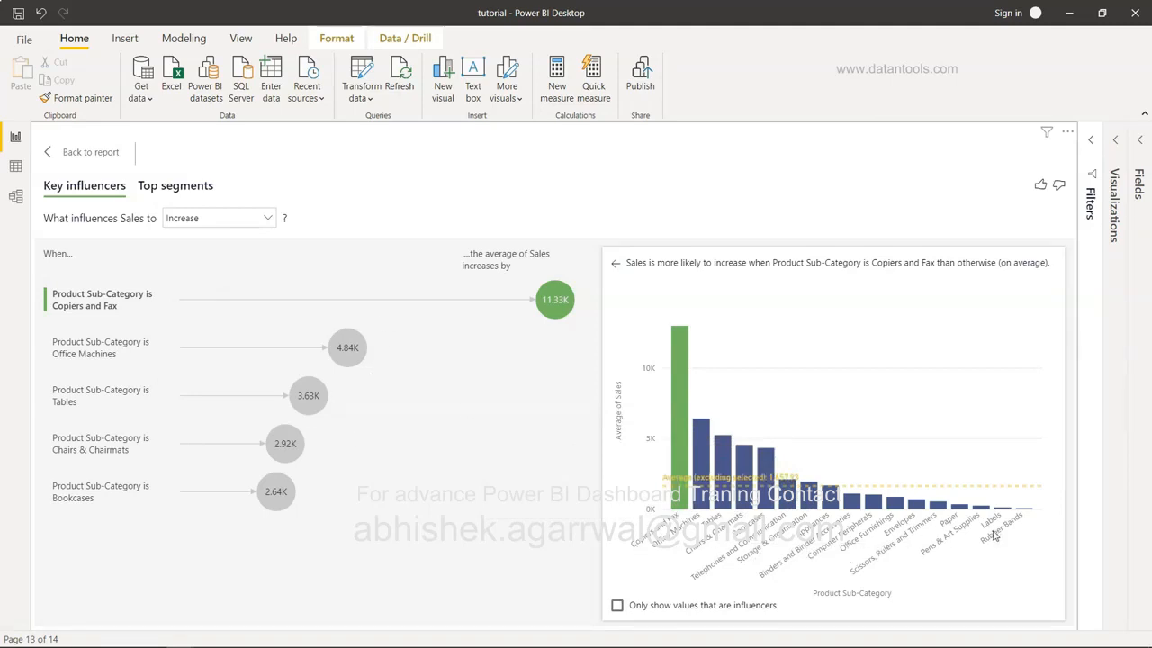
- Limit the column chart to values that are influencers and inspect the Office Machines and Tables influencers
left_click(618, 607)
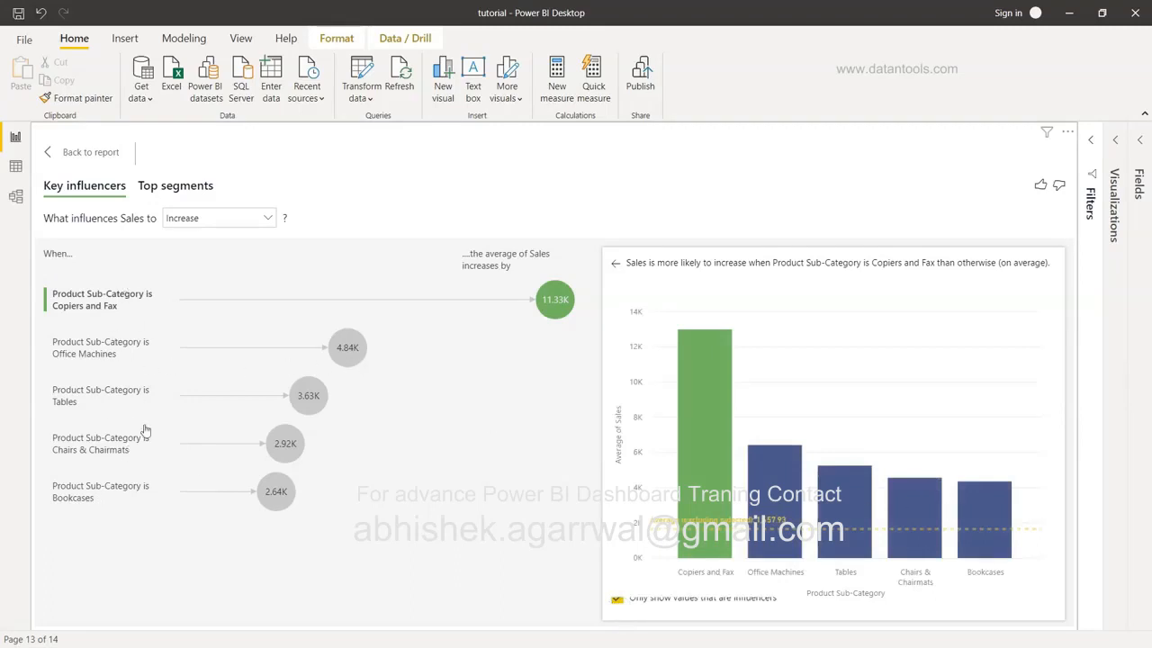
left_click(356, 347)
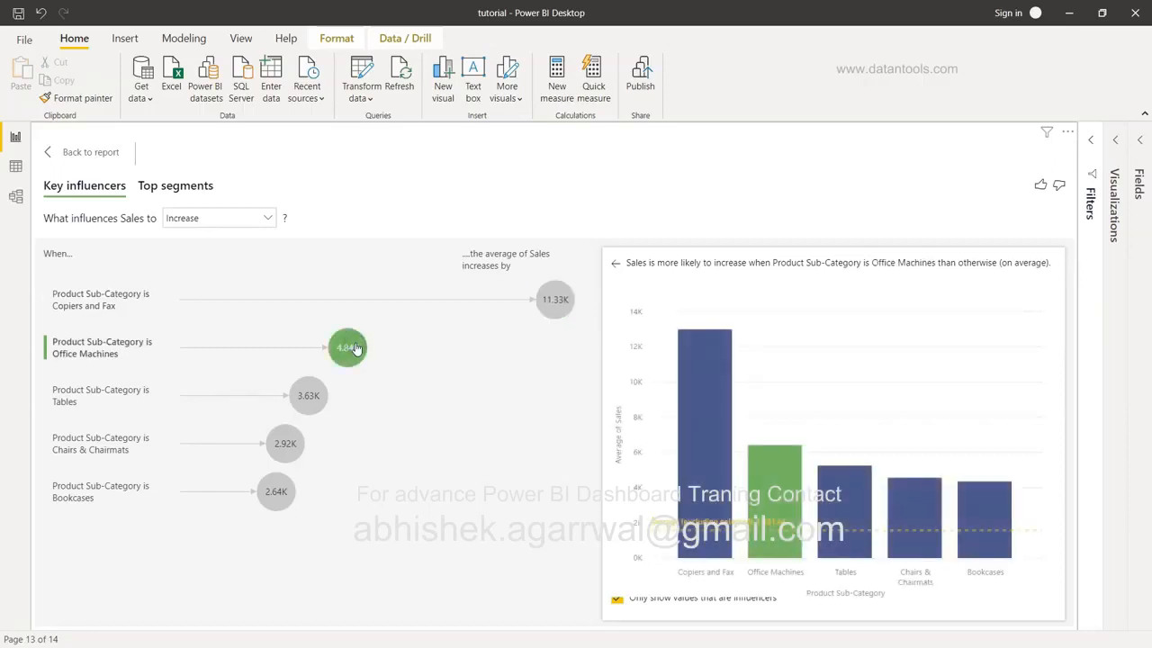
left_click(320, 397)
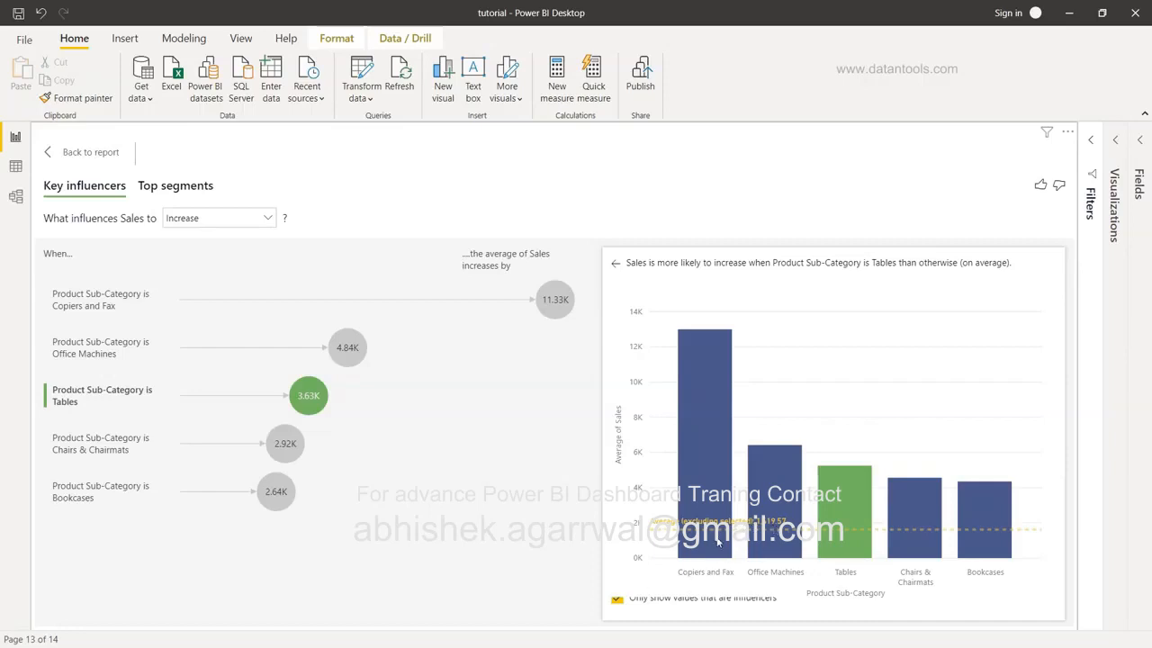
mouse_move(717, 541)
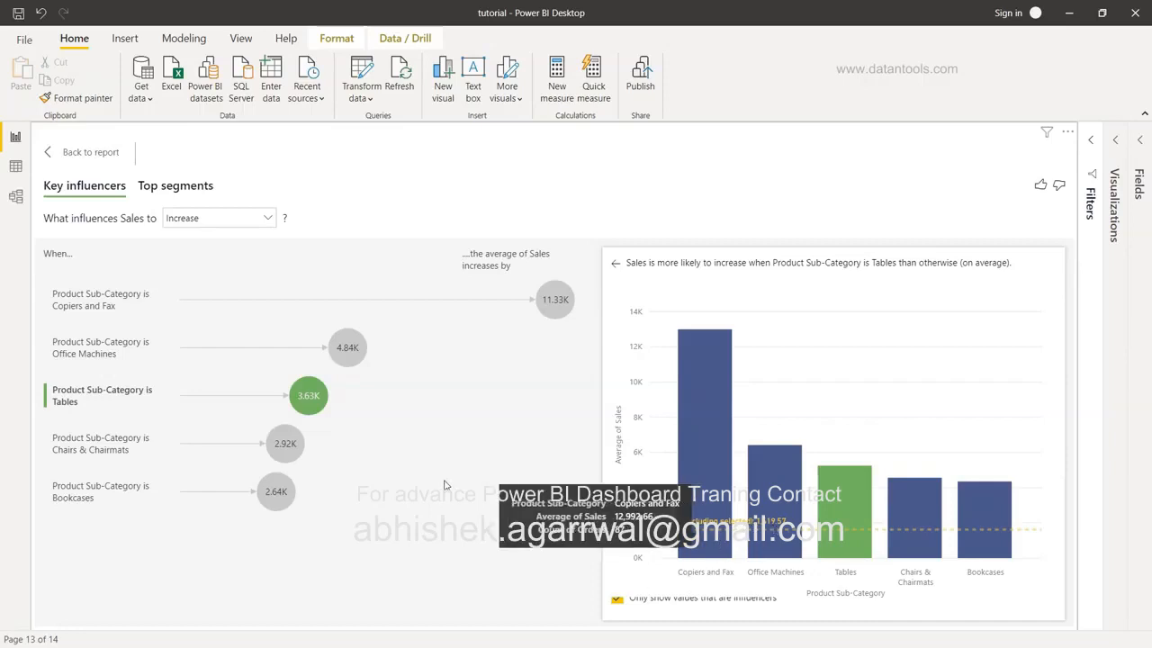
- Switch the analysis to what influences Sales to Decrease and review the whole list of influencers
left_click(259, 222)
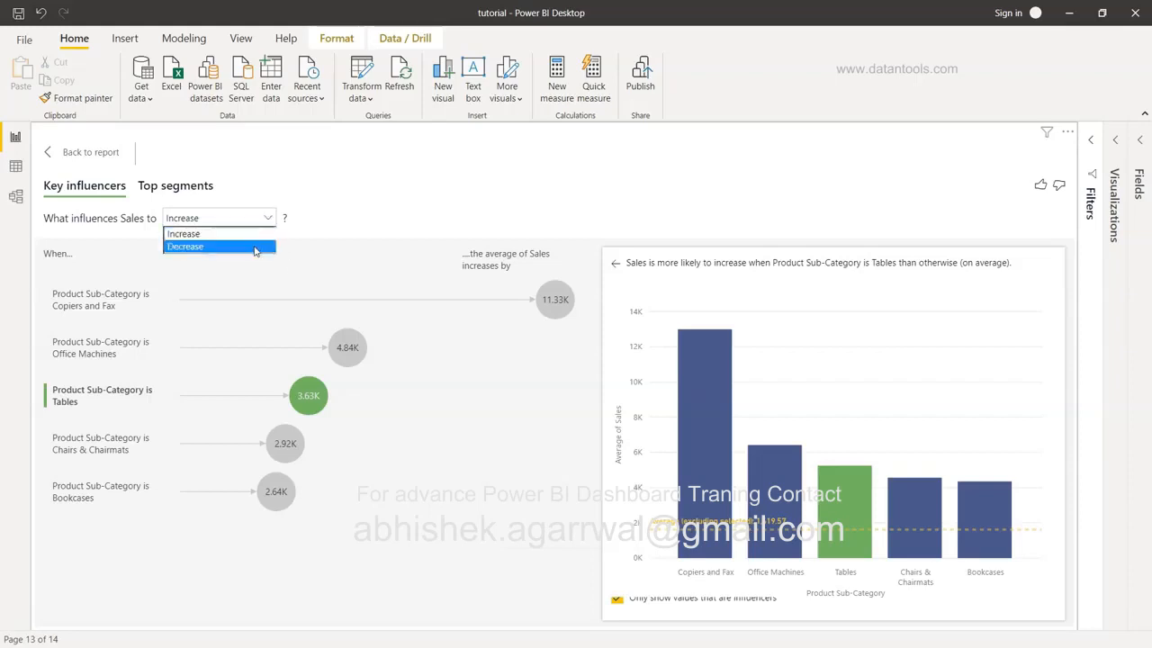
left_click(256, 247)
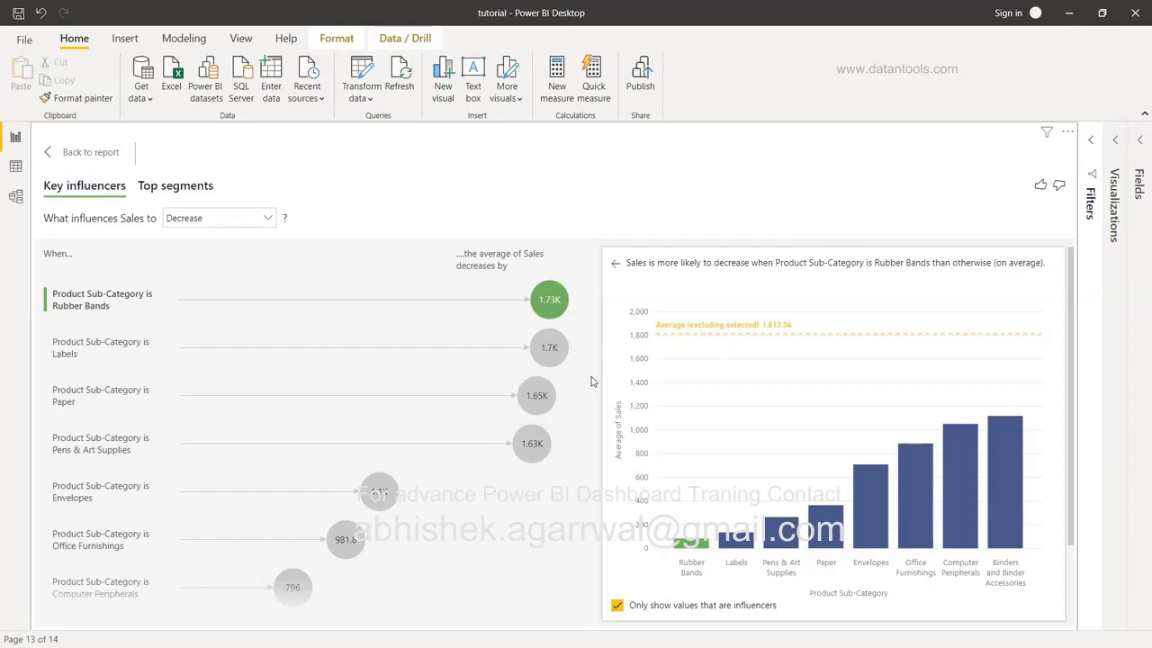
scroll(591, 382, "down", 2)
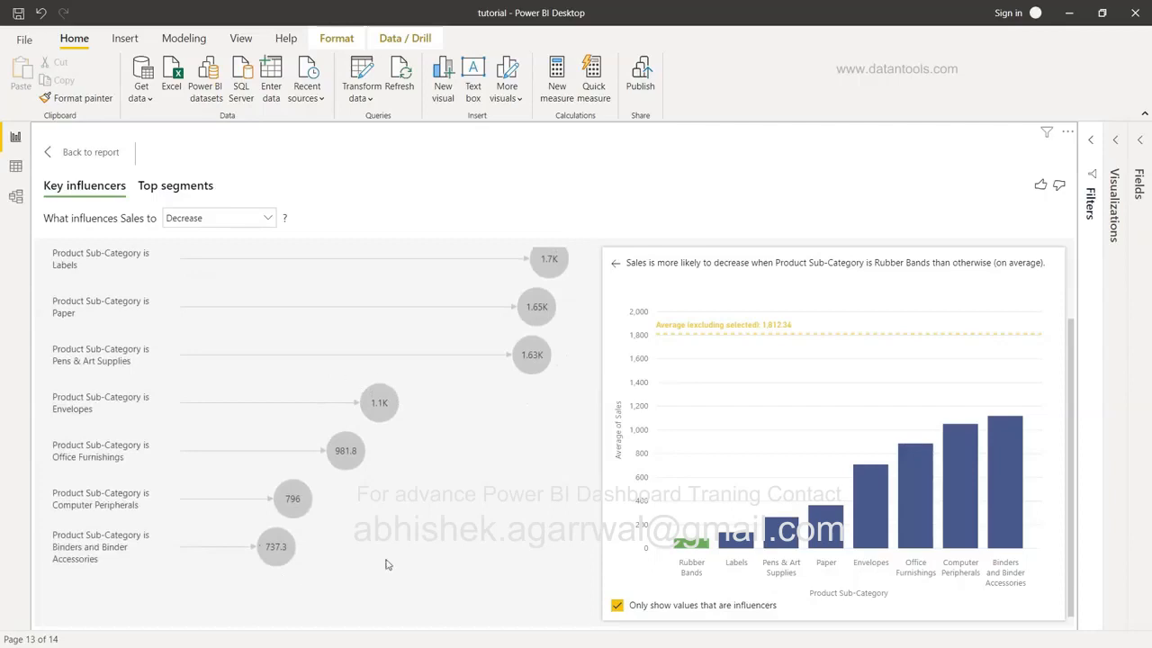
scroll(531, 443, "up", 2)
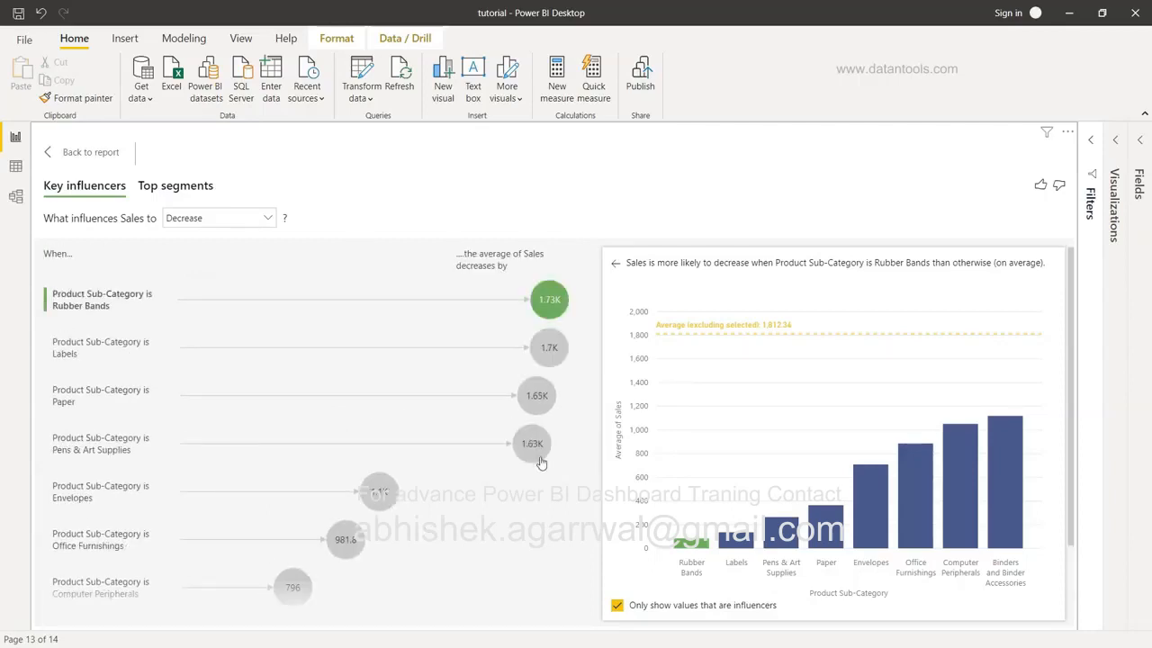
- Examine the details of all five top segments for low Sales, ending with Segment 1, and return to the key influencers view
left_click(173, 186)
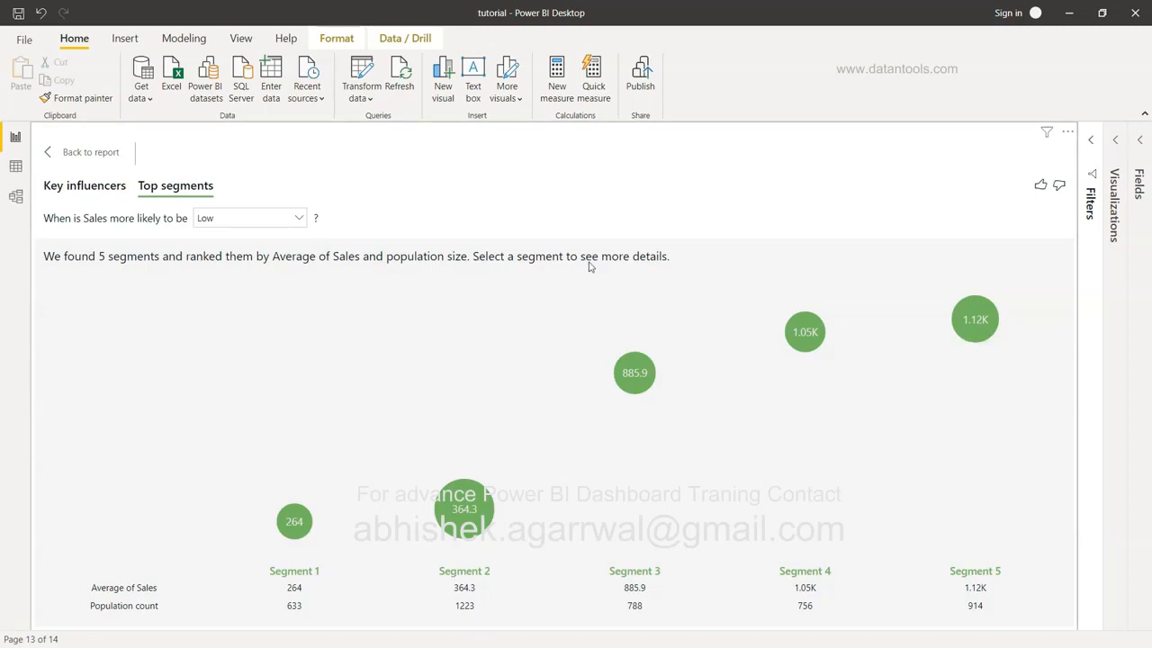
left_click(472, 500)
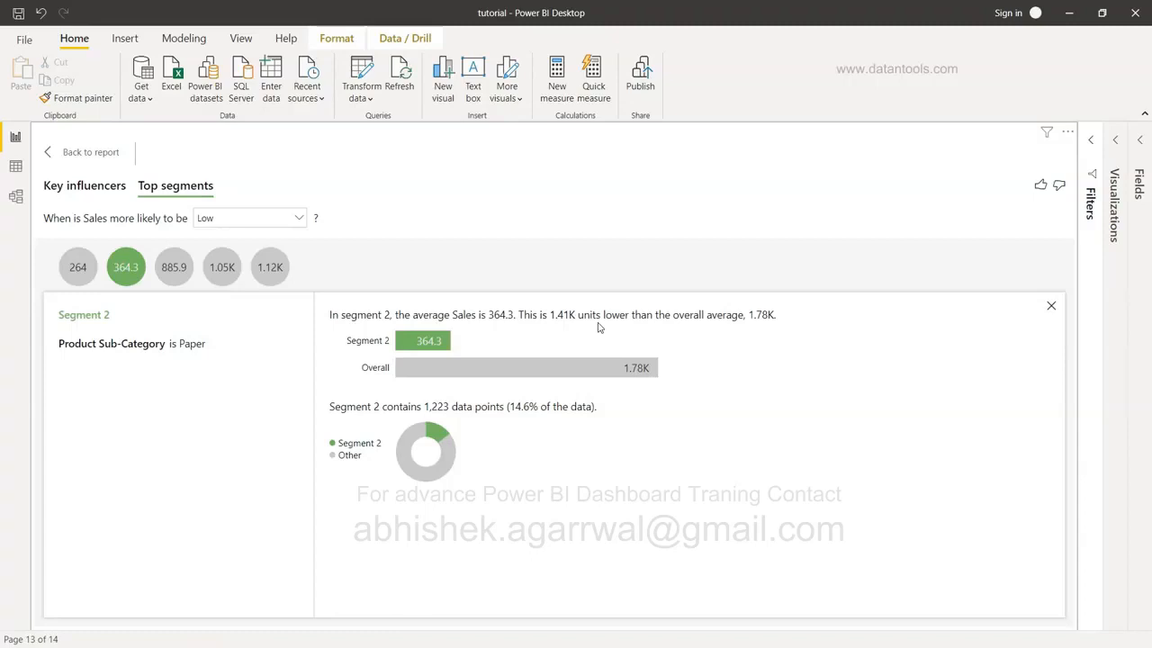
left_click(178, 269)
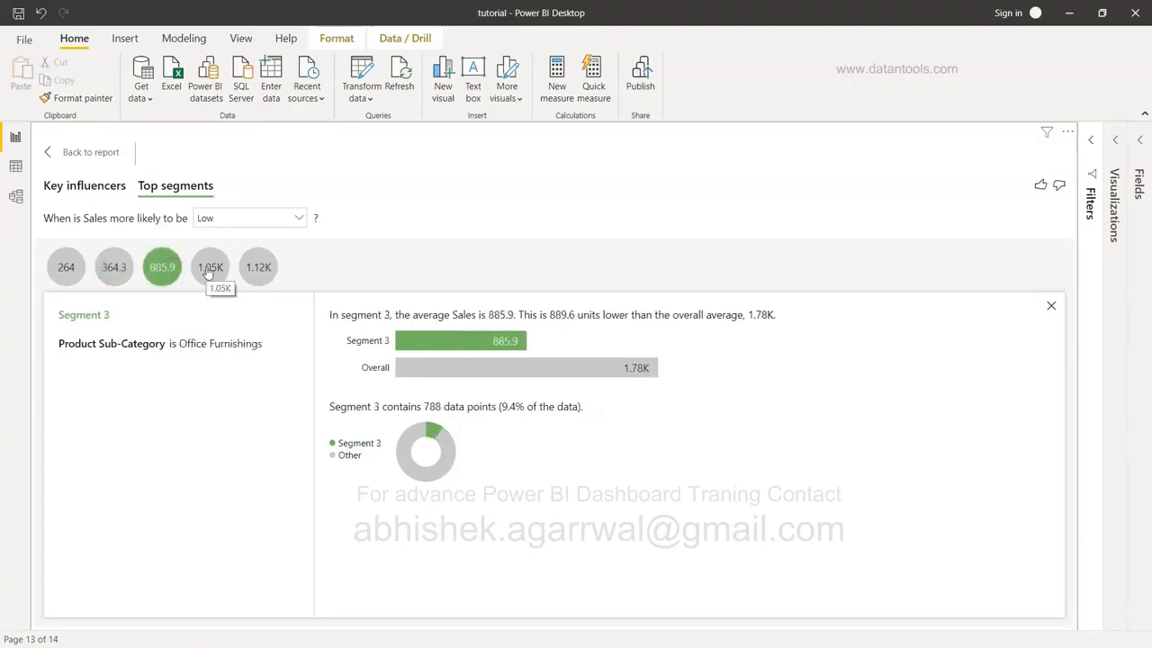
left_click(208, 267)
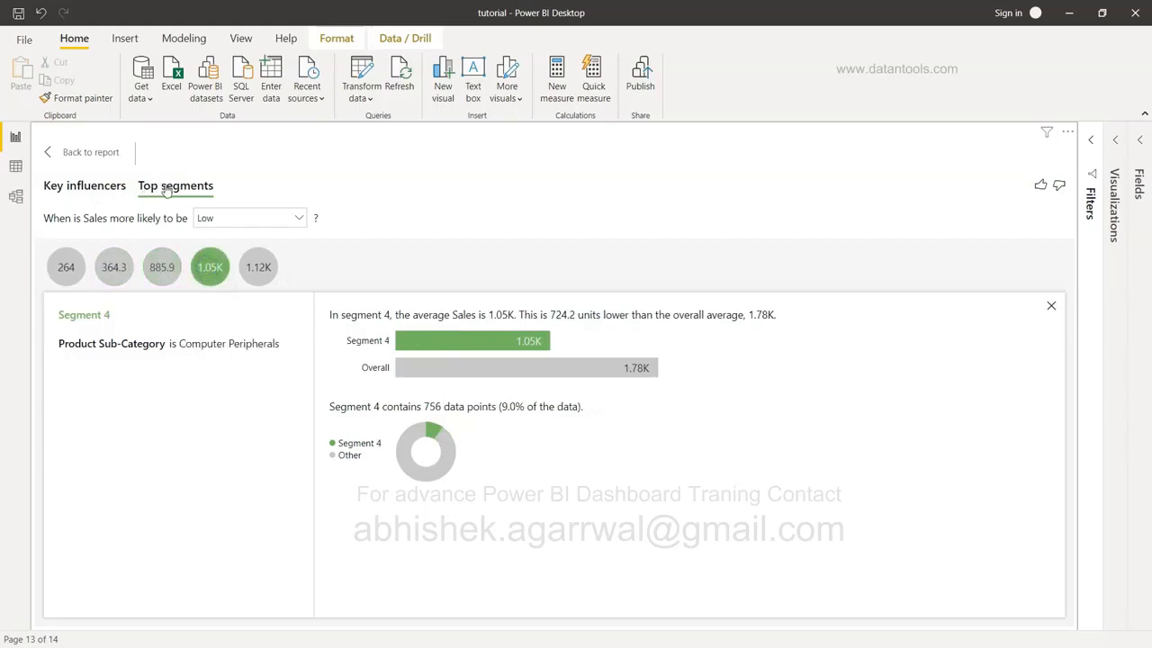
left_click(258, 268)
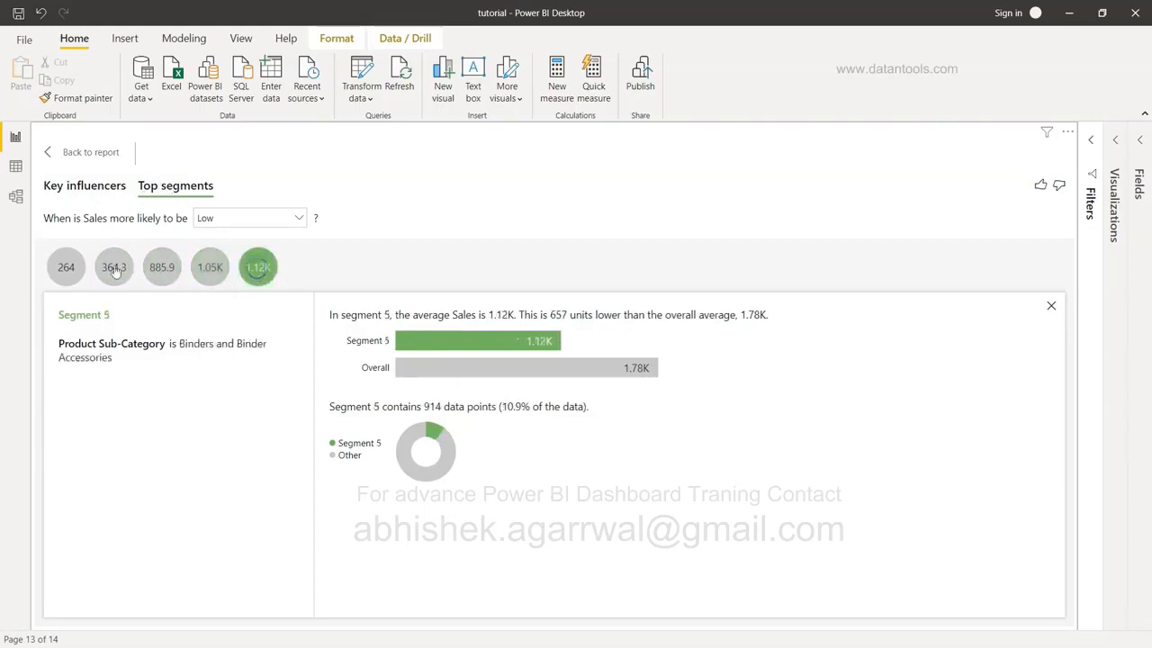
left_click(65, 269)
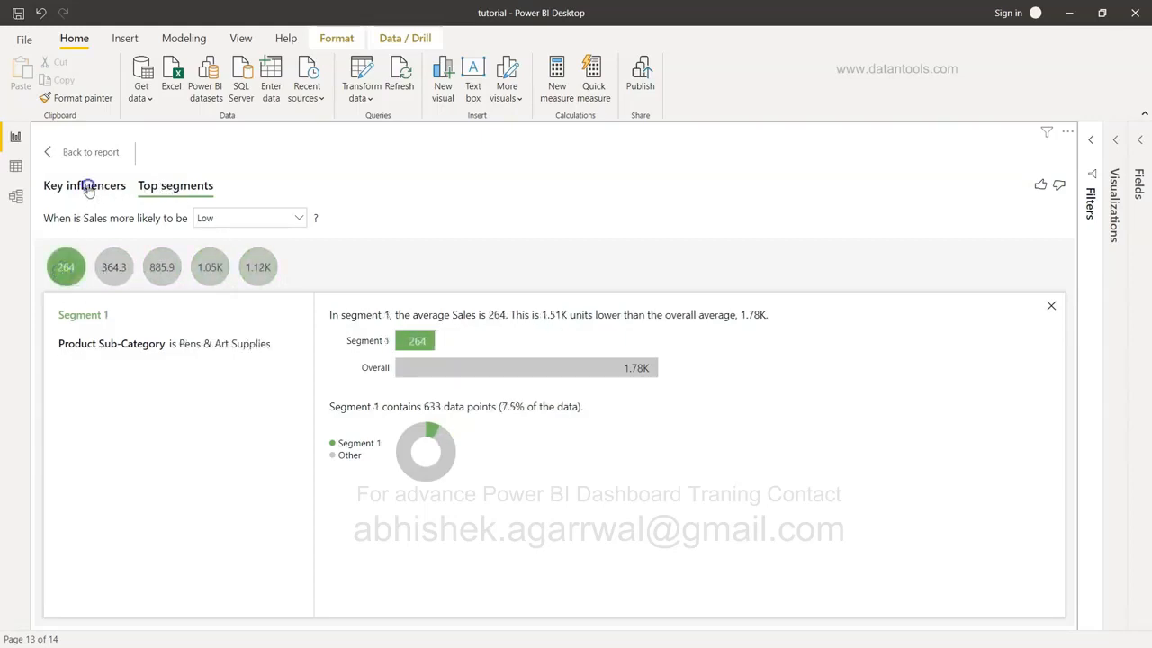
left_click(87, 187)
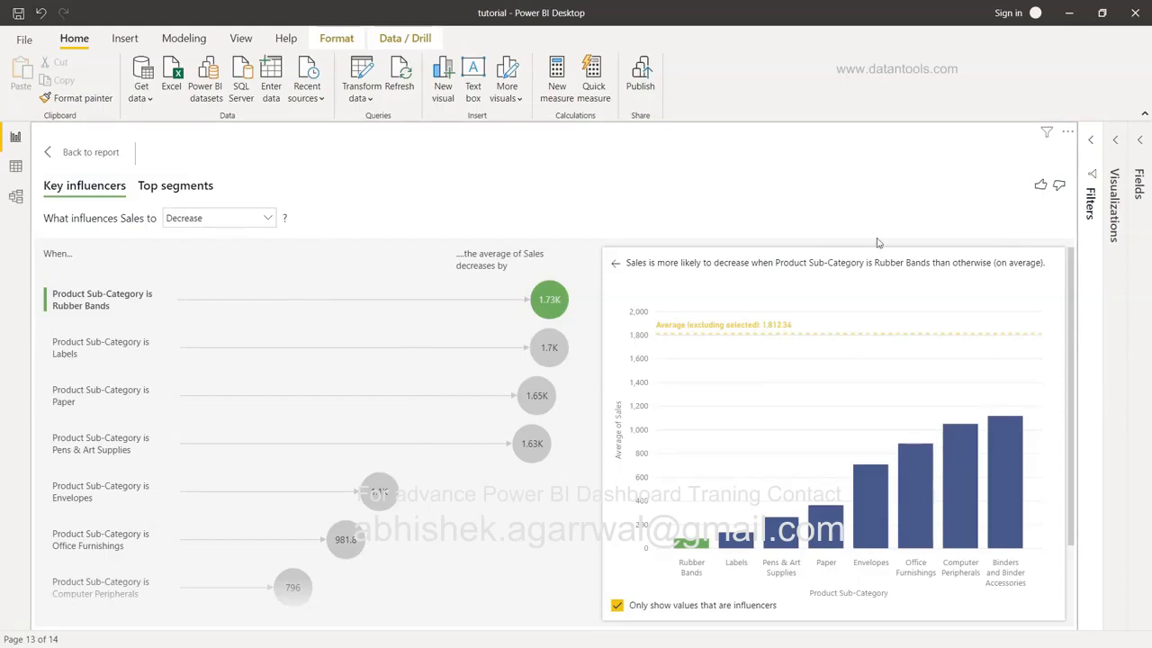
- Look through the General and Analysis formatting options of the key influencers visual
left_click(1115, 144)
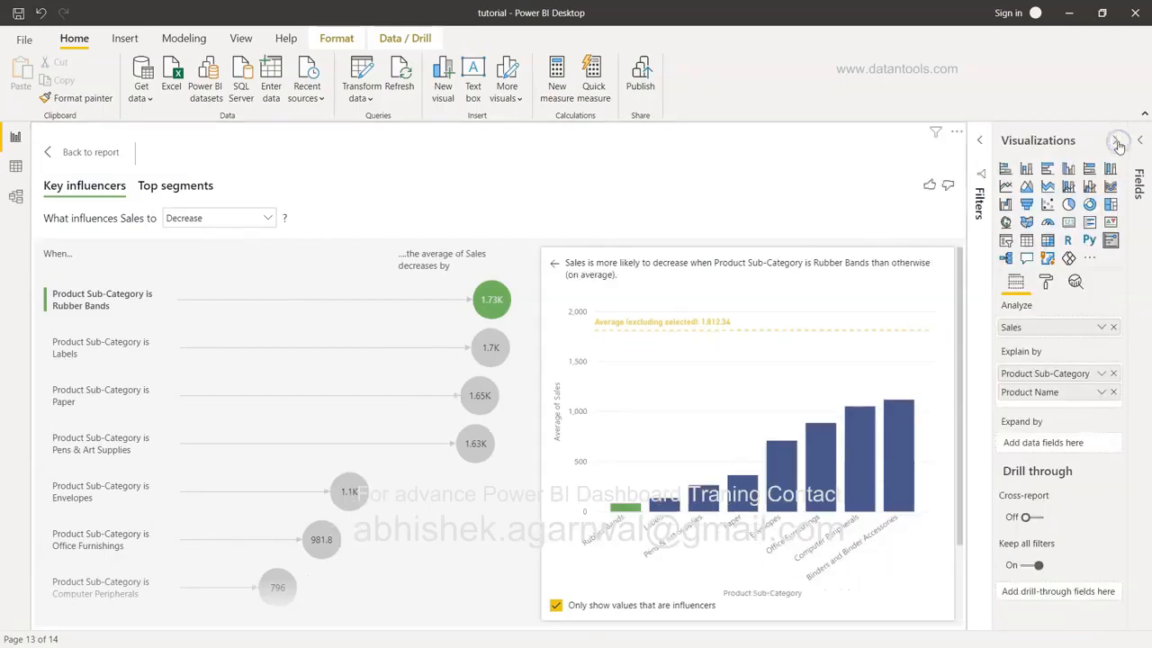
left_click(1045, 283)
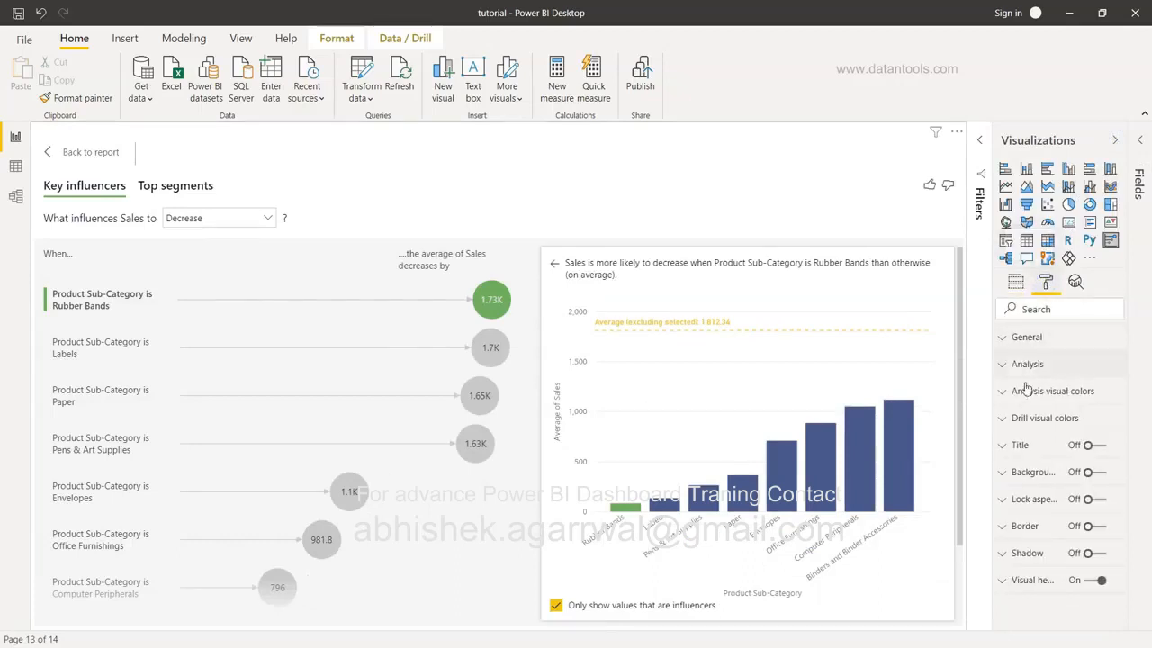
left_click(1019, 336)
scroll(1021, 414, "down", 4)
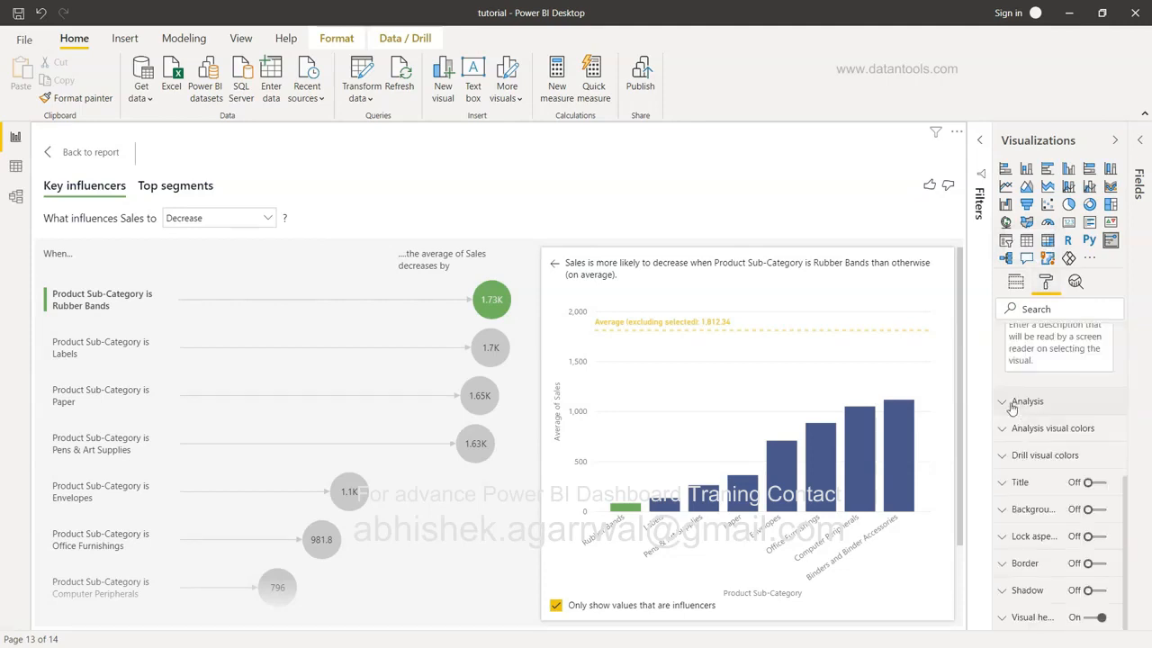
left_click(1021, 410)
scroll(1012, 410, "down", 3)
scroll(1009, 406, "down", 2)
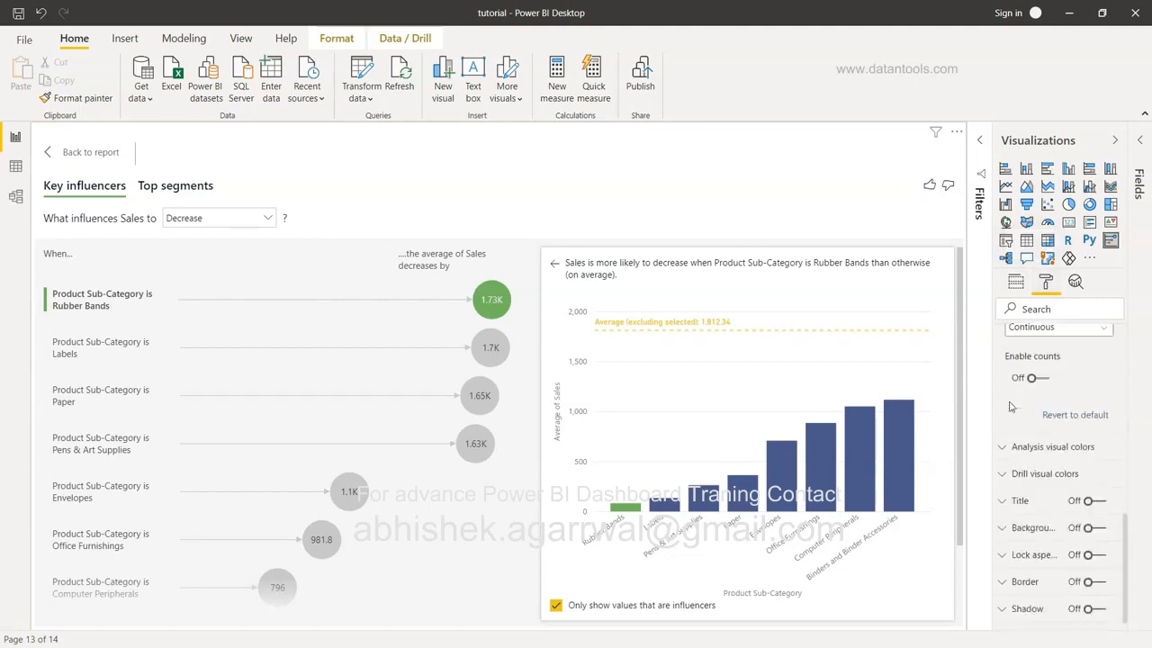
- Set the primary color under Analysis visual colors to the red theme color
left_click(1003, 447)
scroll(1006, 450, "down", 1)
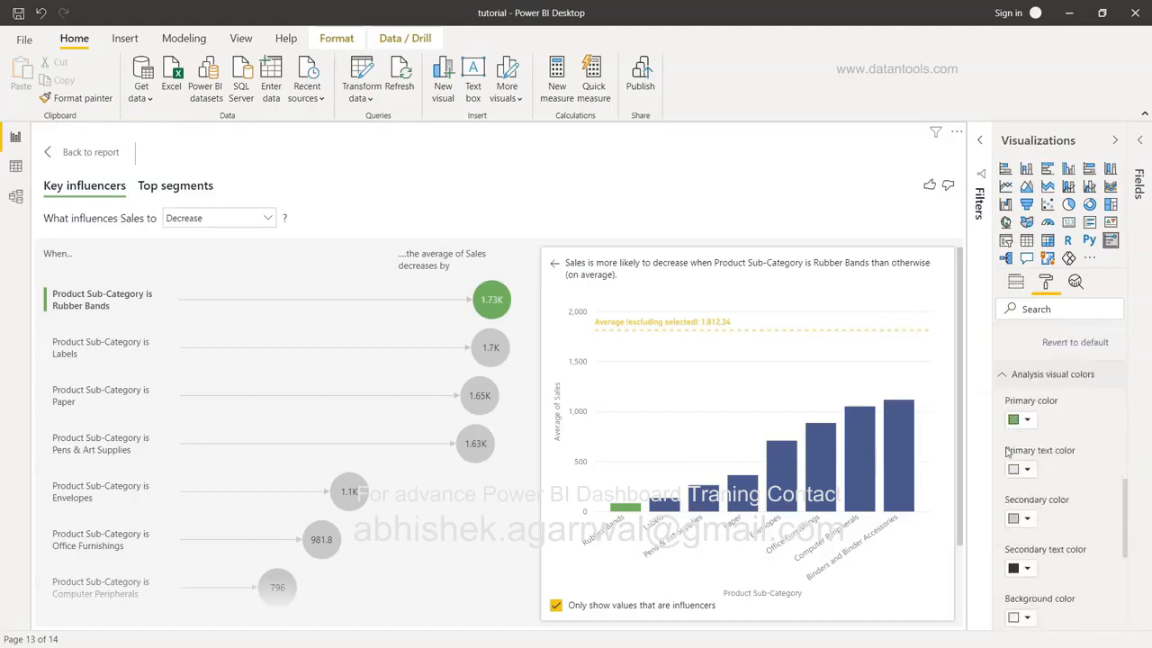
left_click(1022, 421)
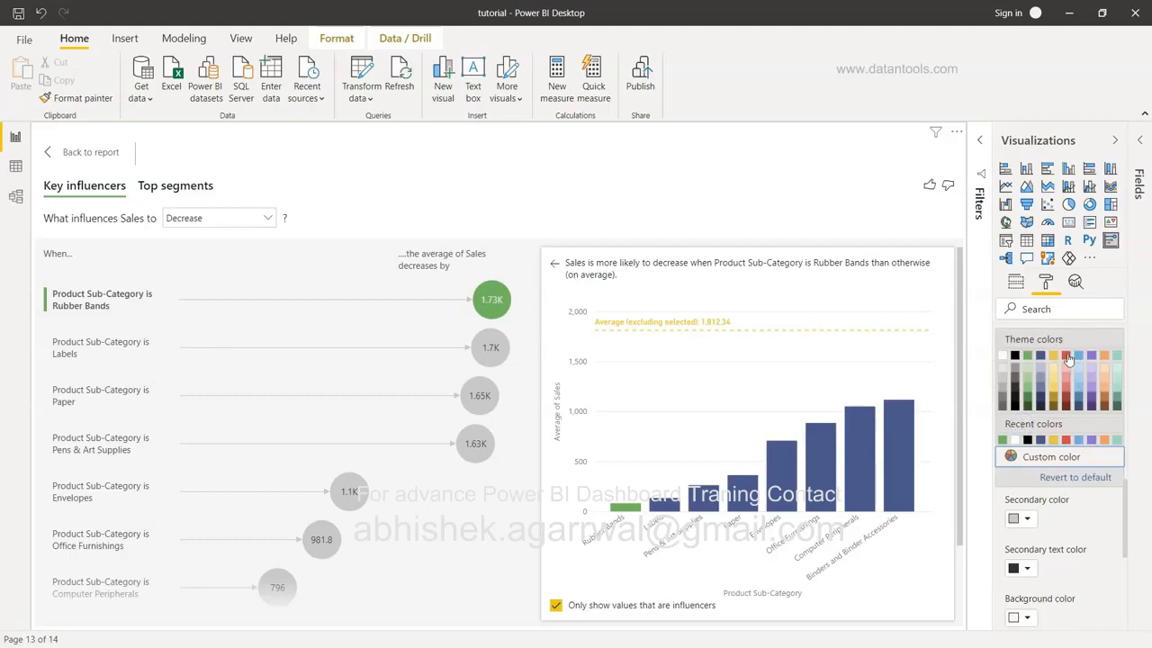
left_click(1067, 356)
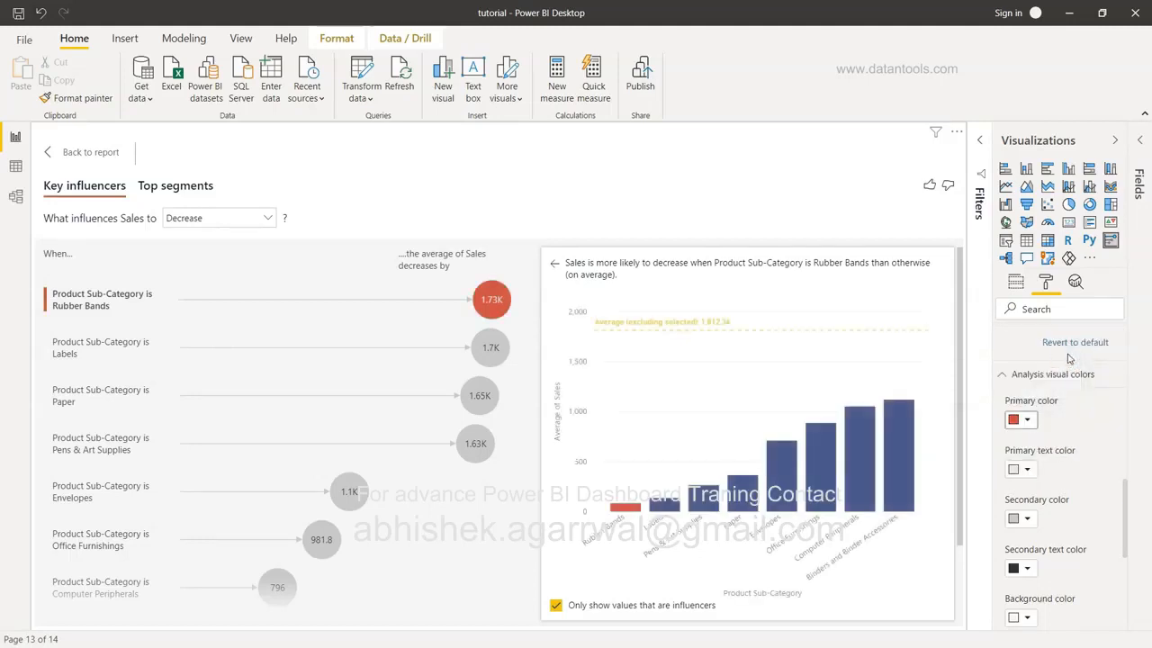
left_click(1027, 420)
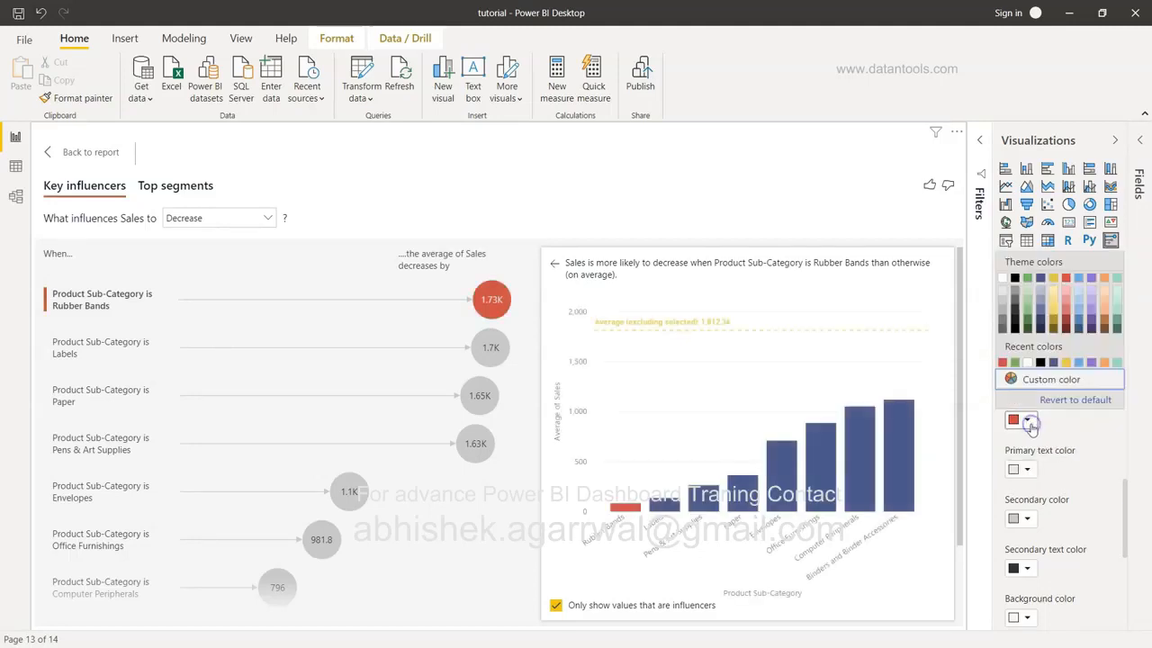
left_click(1118, 318)
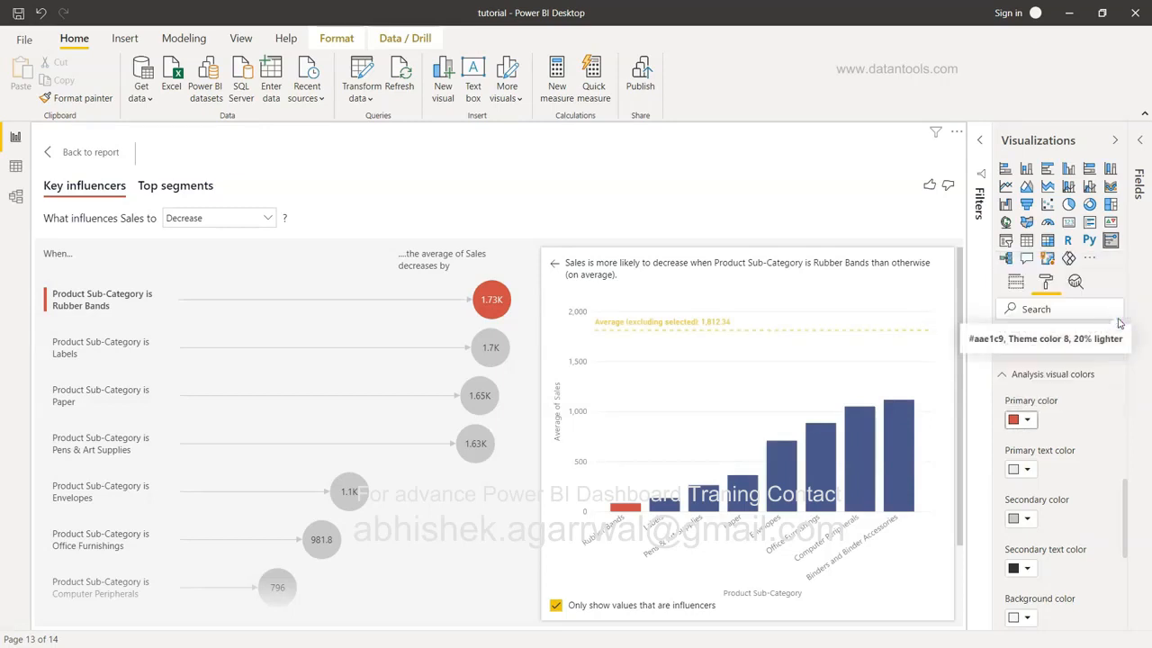
- Set the primary color under Analysis visual colors to mint green and expand the Drill visual colors options for review
left_click(1024, 427)
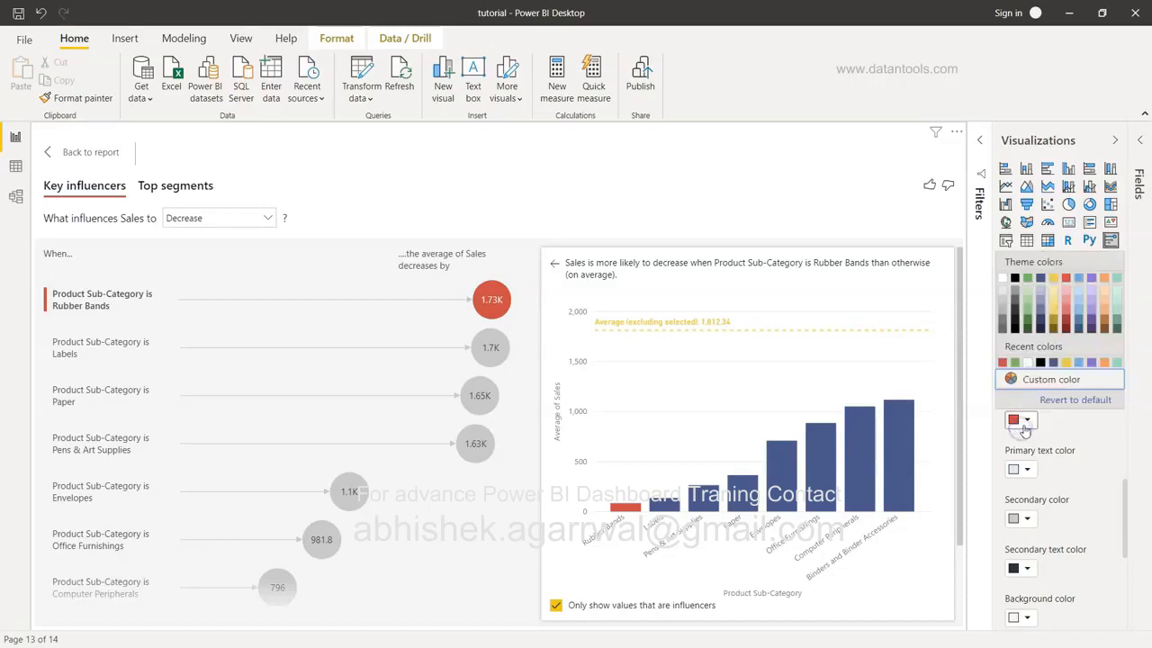
left_click(1117, 362)
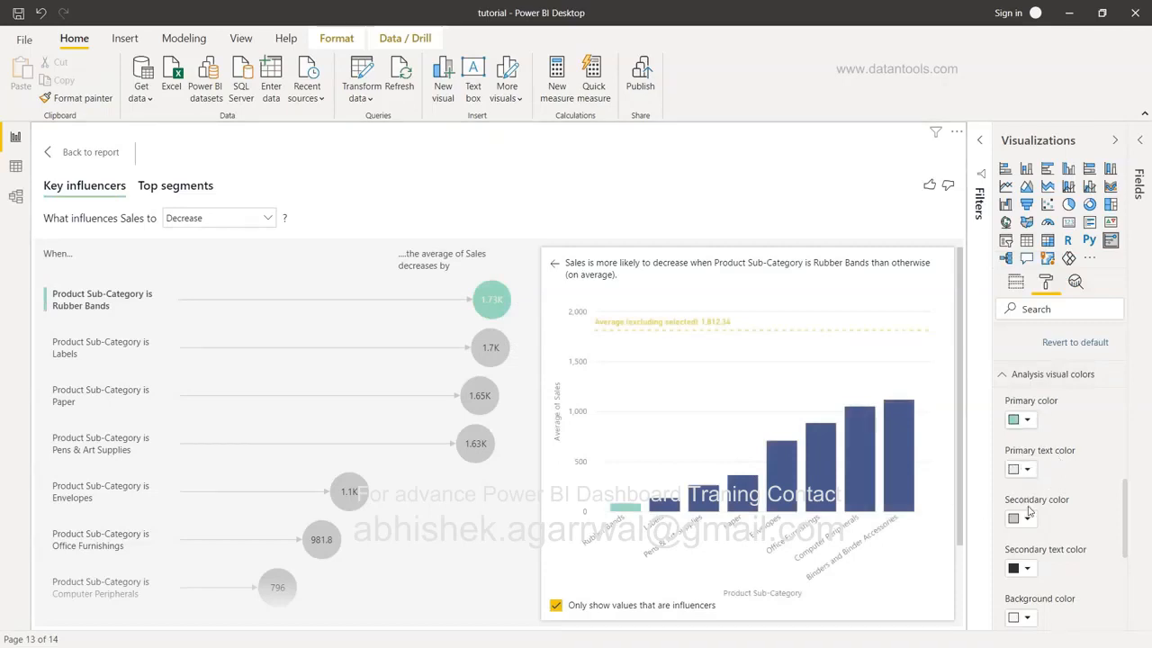
scroll(1069, 552, "down", 5)
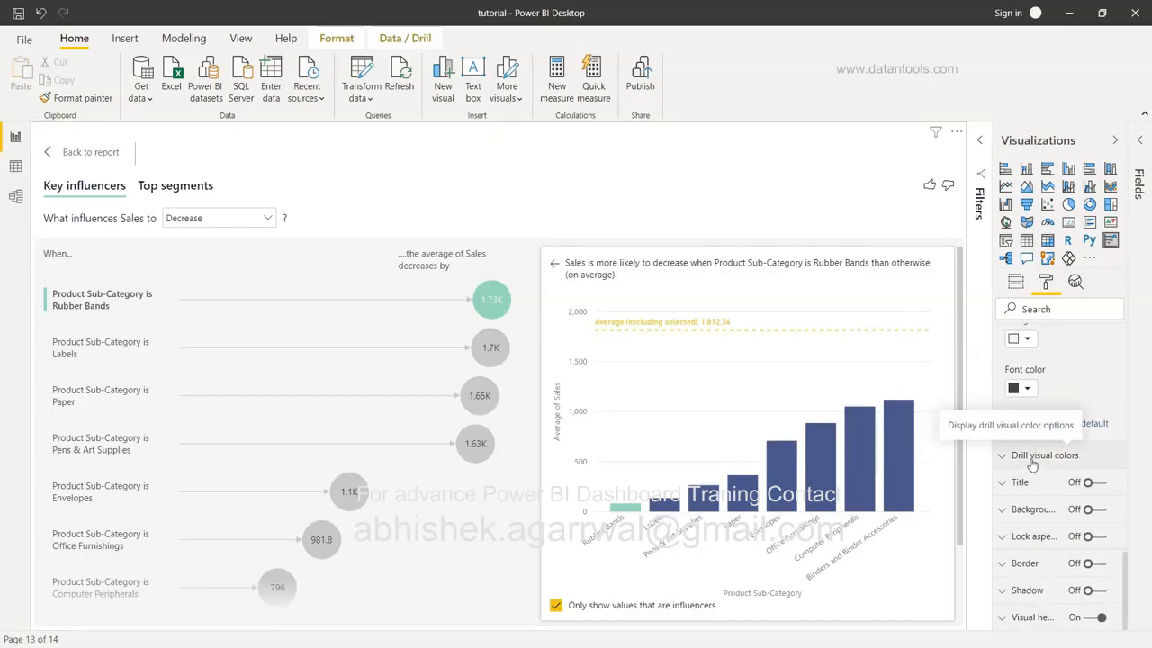
left_click(1032, 461)
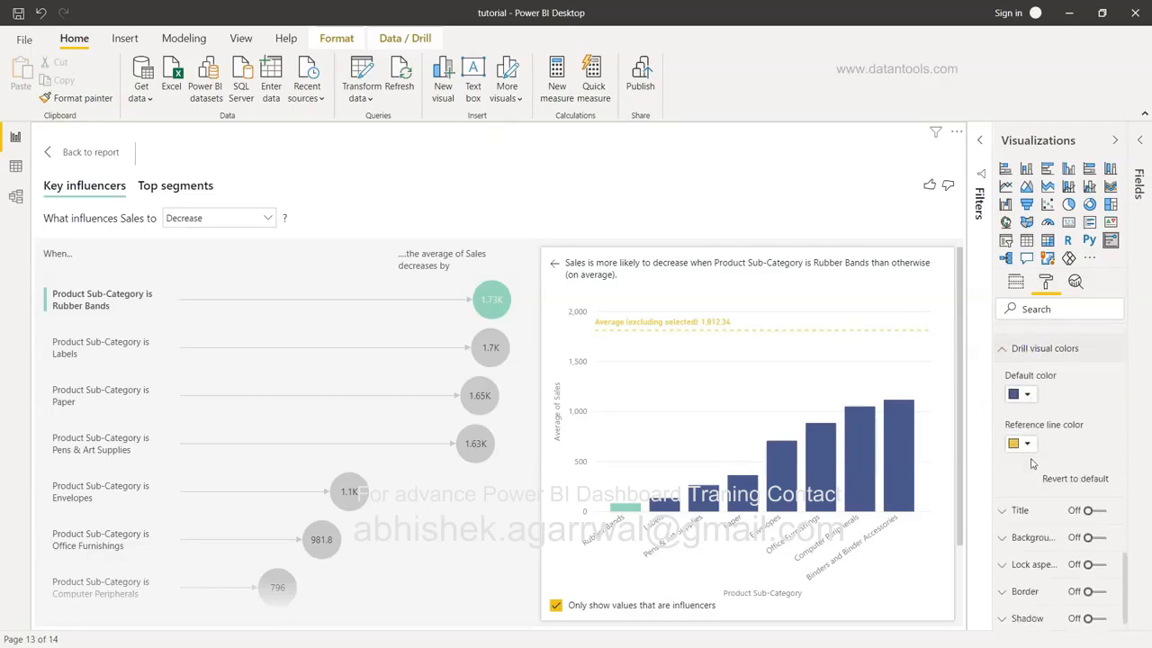
scroll(1032, 463, "down", 1)
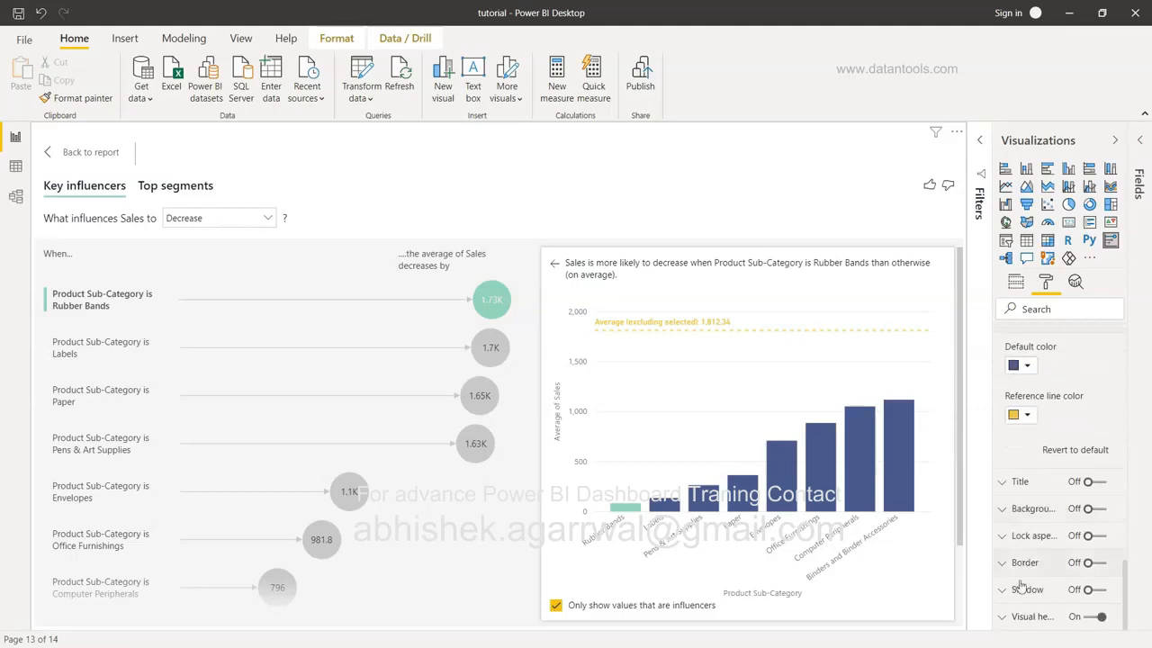
scroll(1032, 574, "up", 5)
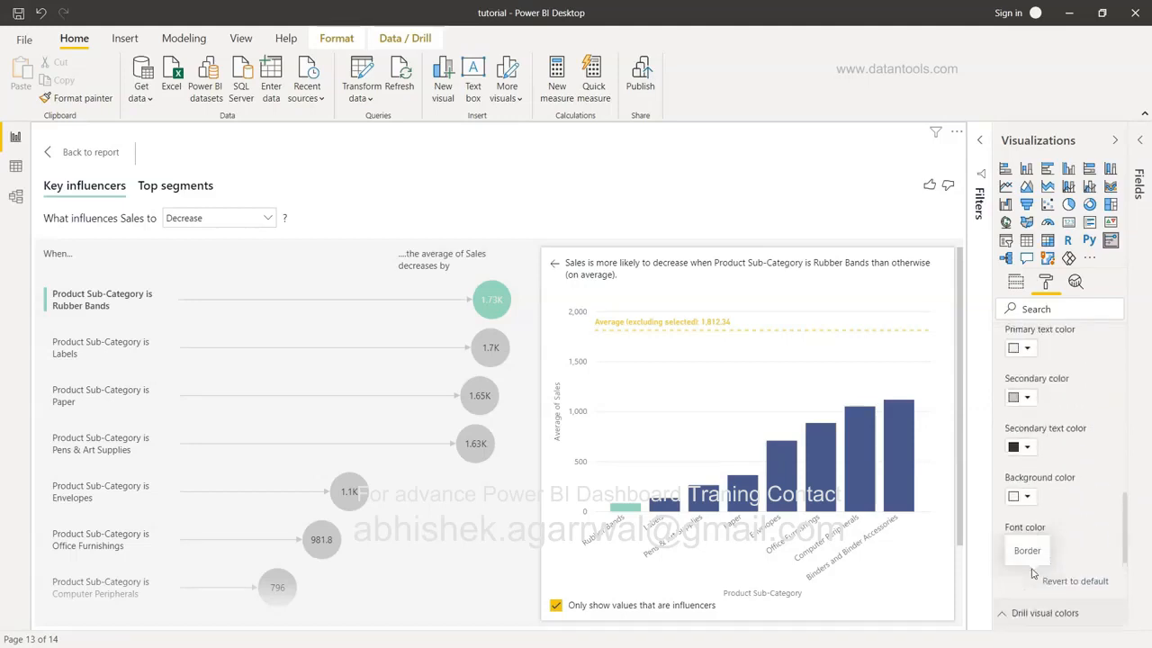
- Turn Enable segments off and back on in the Analysis options, and check the available Analysis type choices without changing the type
left_click_drag(1124, 518, 1131, 424)
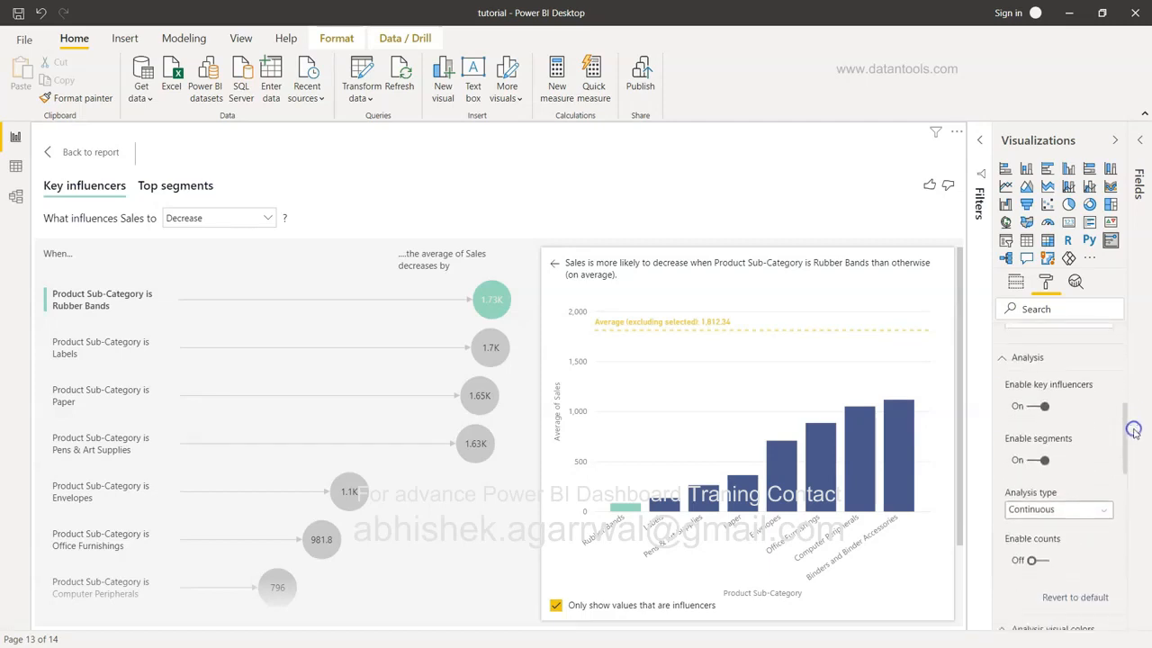
left_click(1035, 461)
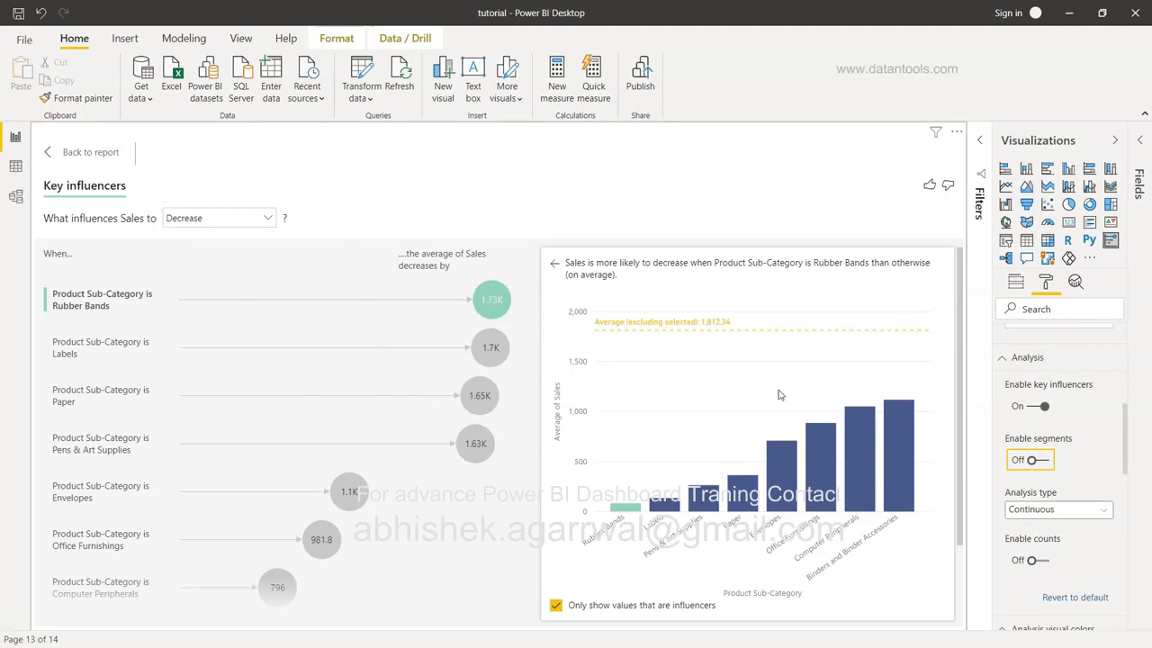
left_click(1040, 461)
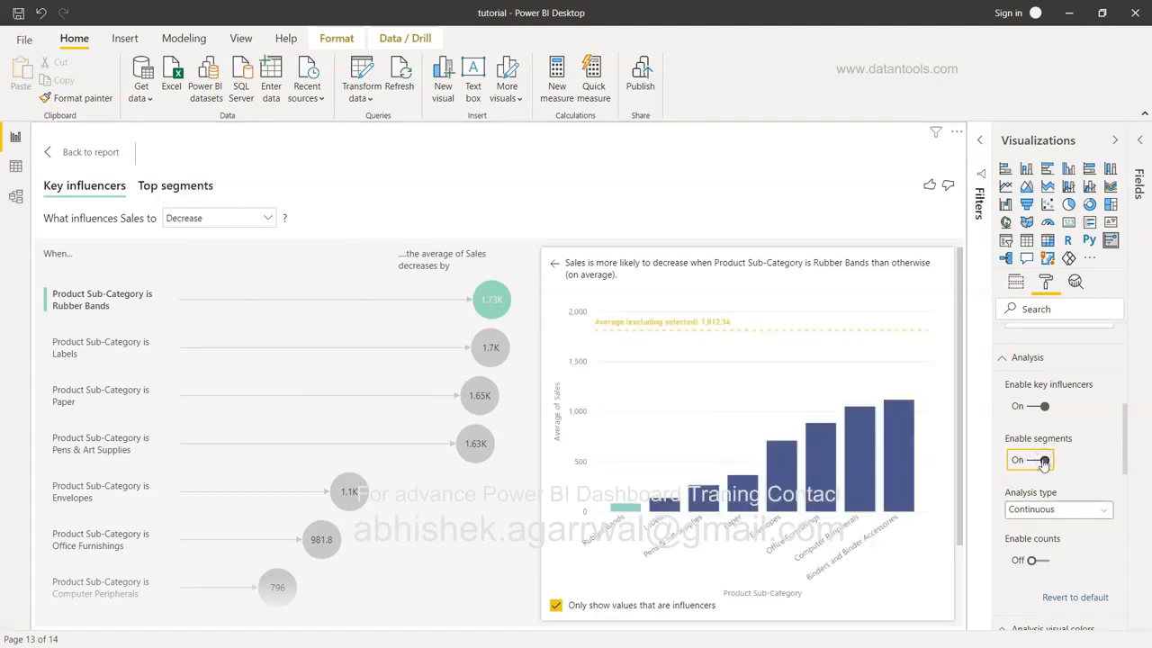
scroll(1043, 463, "down", 3)
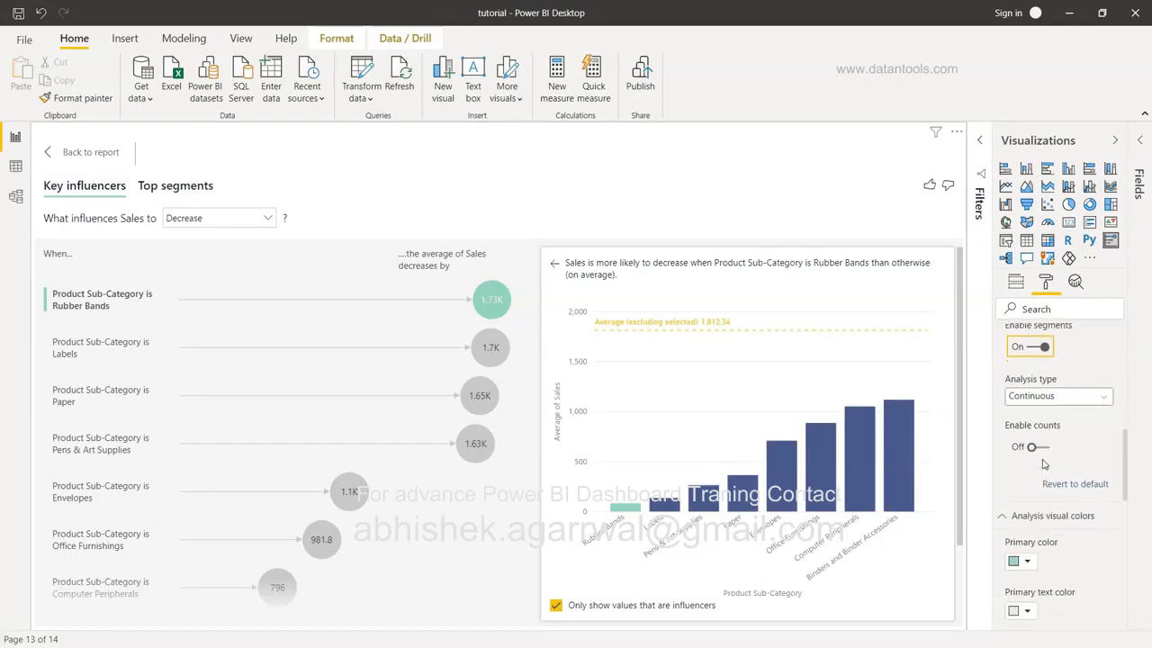
left_click(1044, 398)
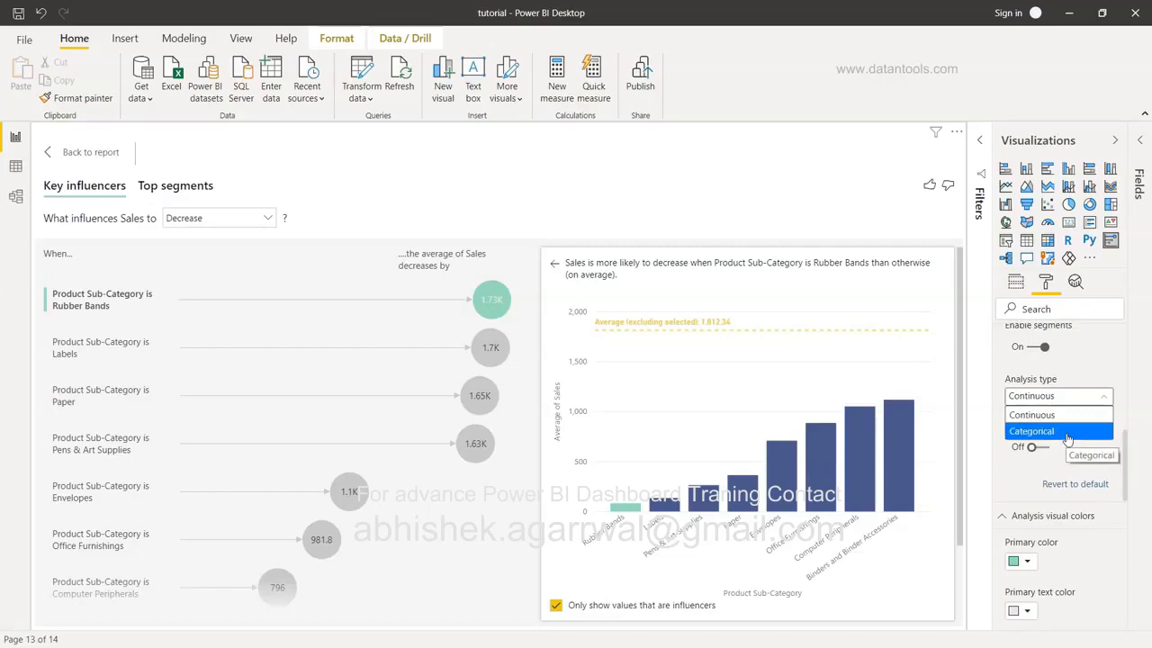
left_click(1073, 460)
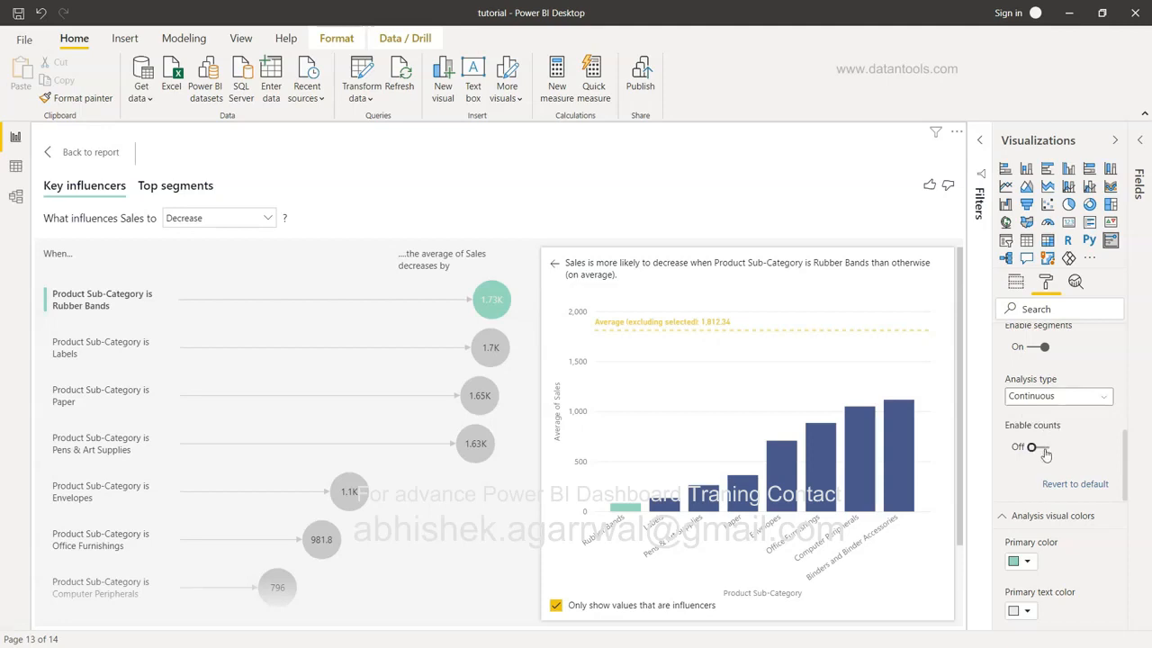
- Collapse the Analysis, General, Analysis visual colors and Drill visual colors sections of the key influencers formatting options
scroll(1046, 454, "up", 4)
left_click(1010, 434)
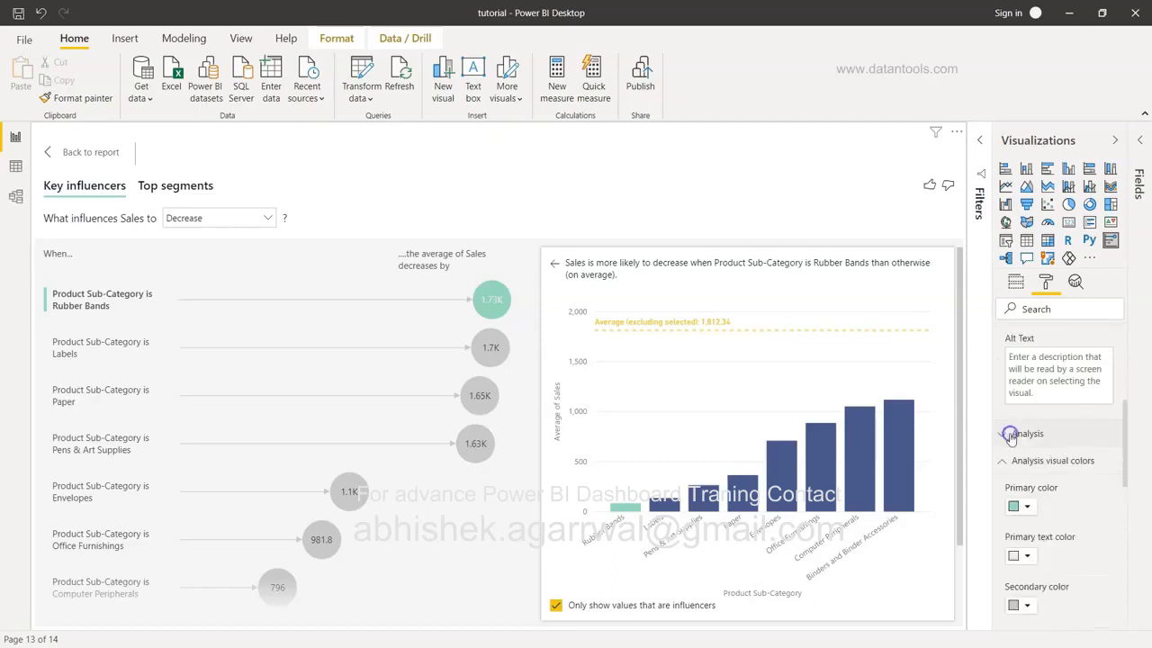
scroll(1010, 434, "up", 5)
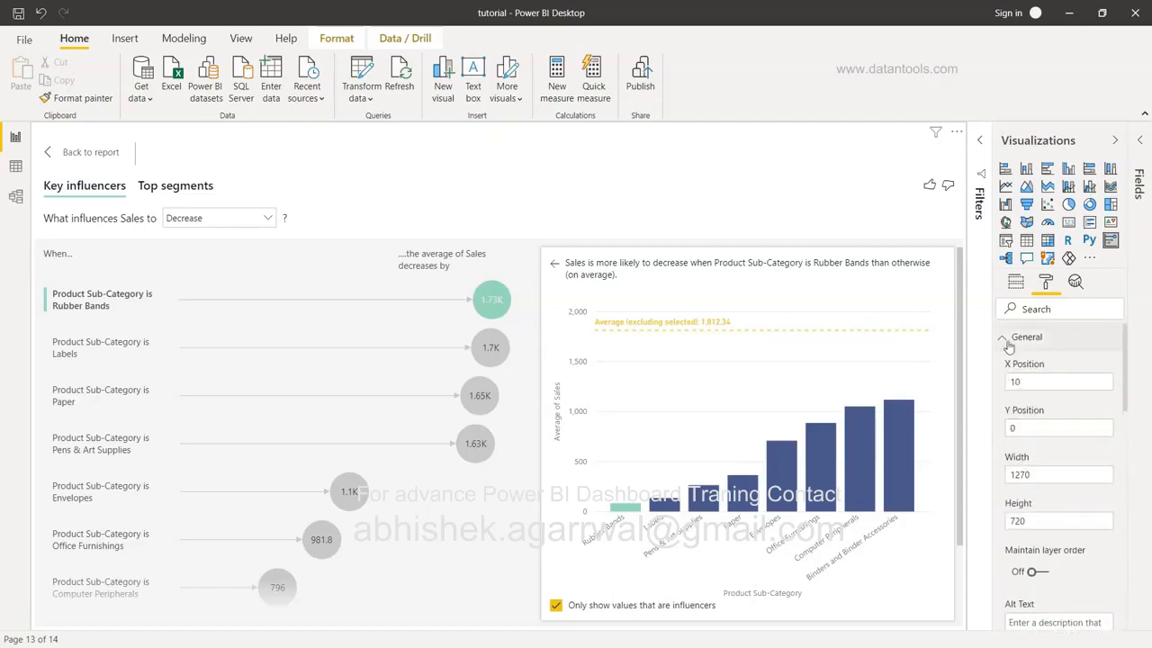
left_click(1009, 342)
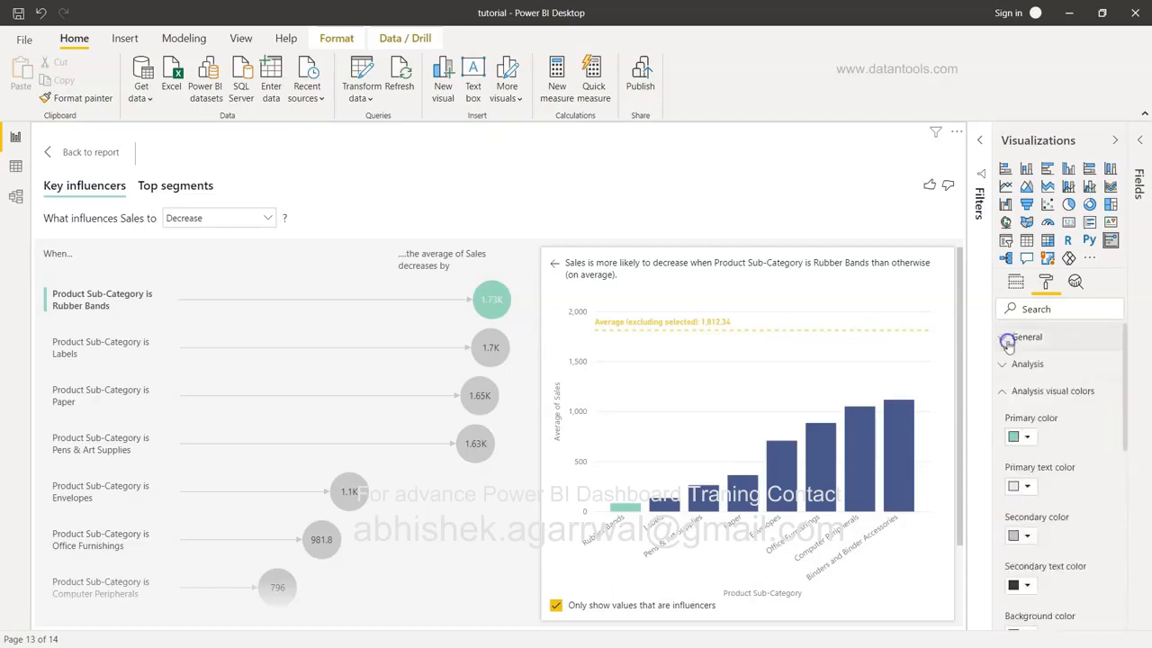
left_click(1007, 393)
left_click(1003, 420)
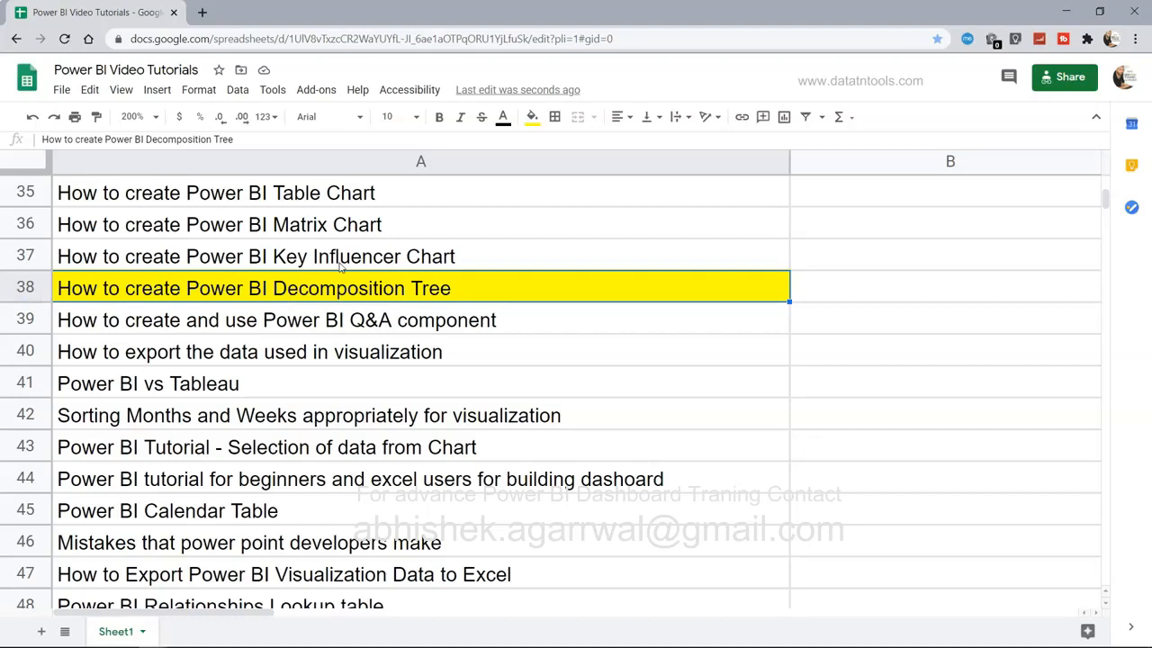
- Review the spreadsheet's list of Power BI chart tutorials and video links, ending at the highlighted Decomposition Tree row
scroll(342, 266, "up", 3)
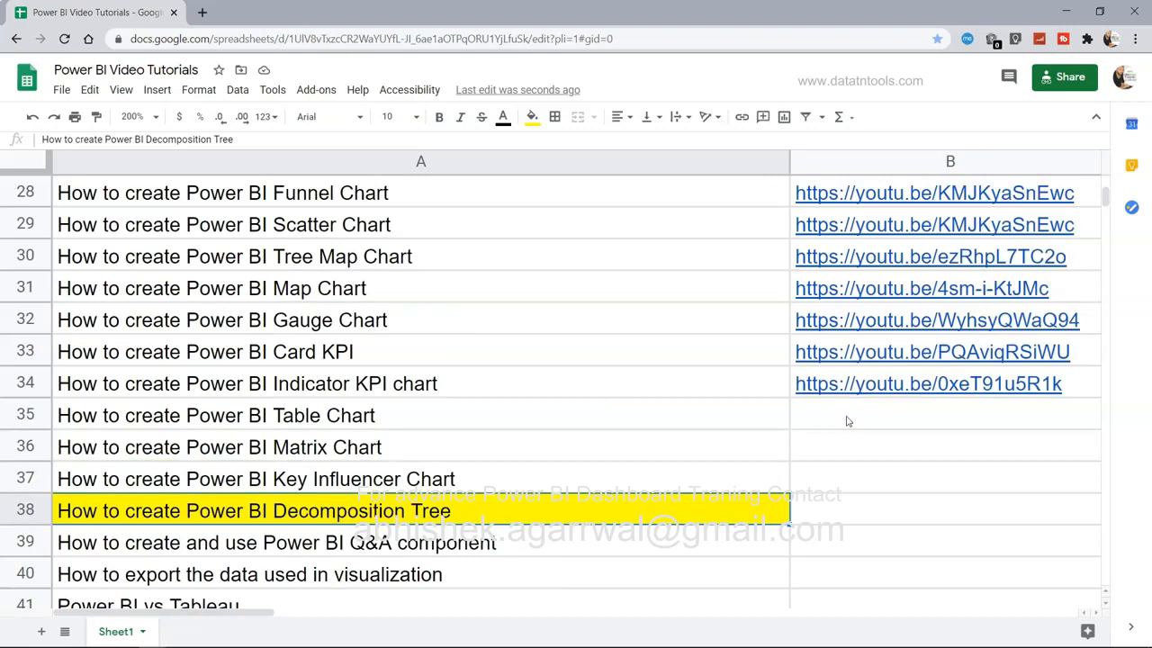
scroll(850, 419, "up", 1)
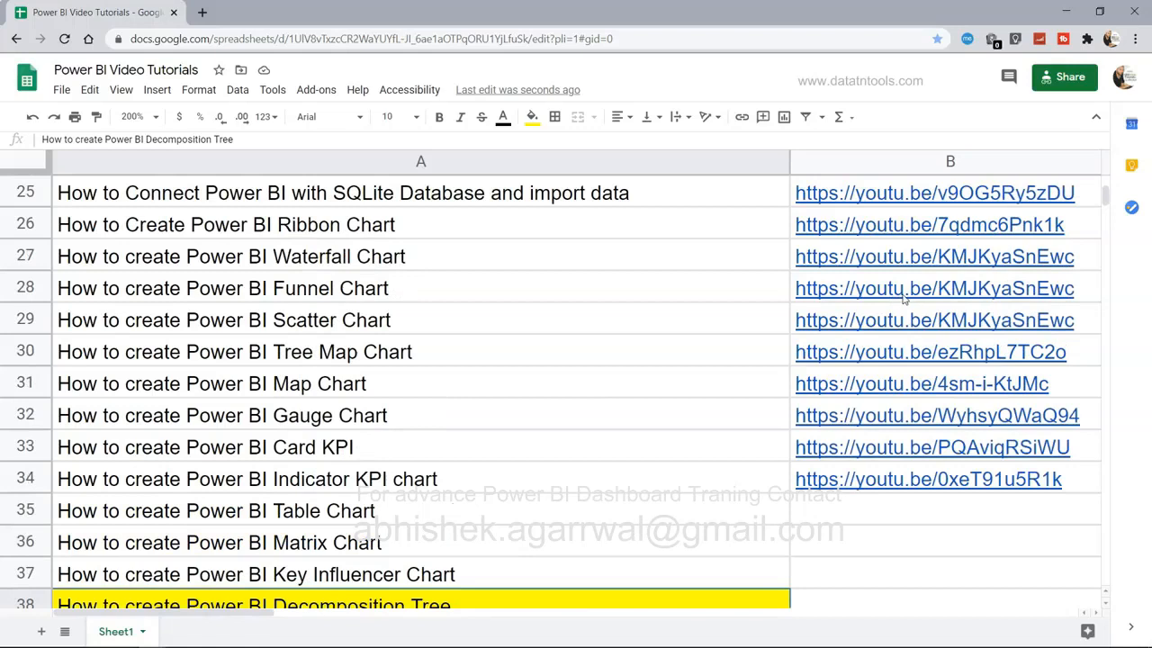
mouse_move(902, 304)
scroll(388, 321, "down", 1)
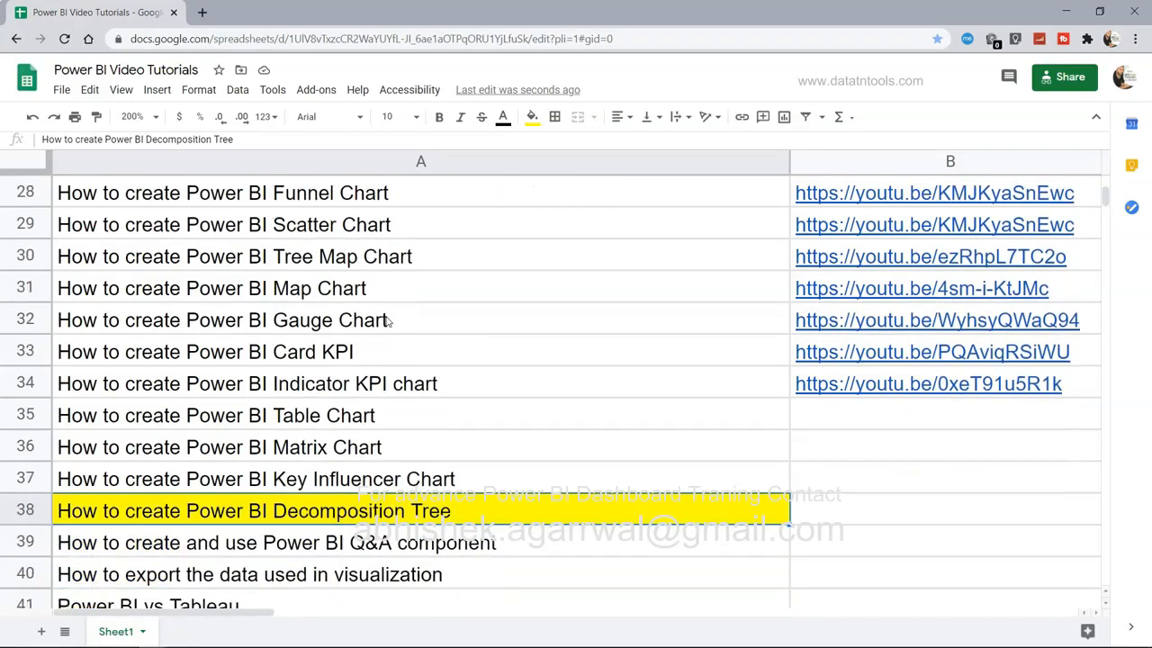
scroll(389, 321, "down", 1)
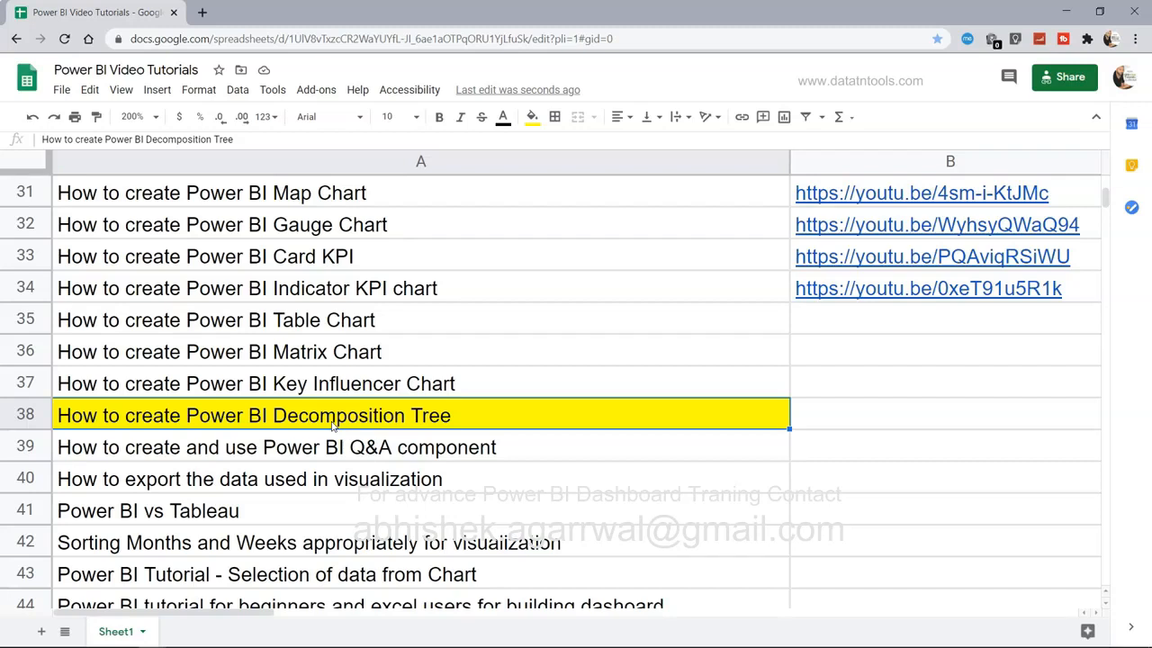
- Switch to Power BI Desktop and examine the Sales decomposition tree from Technology through Office Machines to its product names
key("alt+Tab")
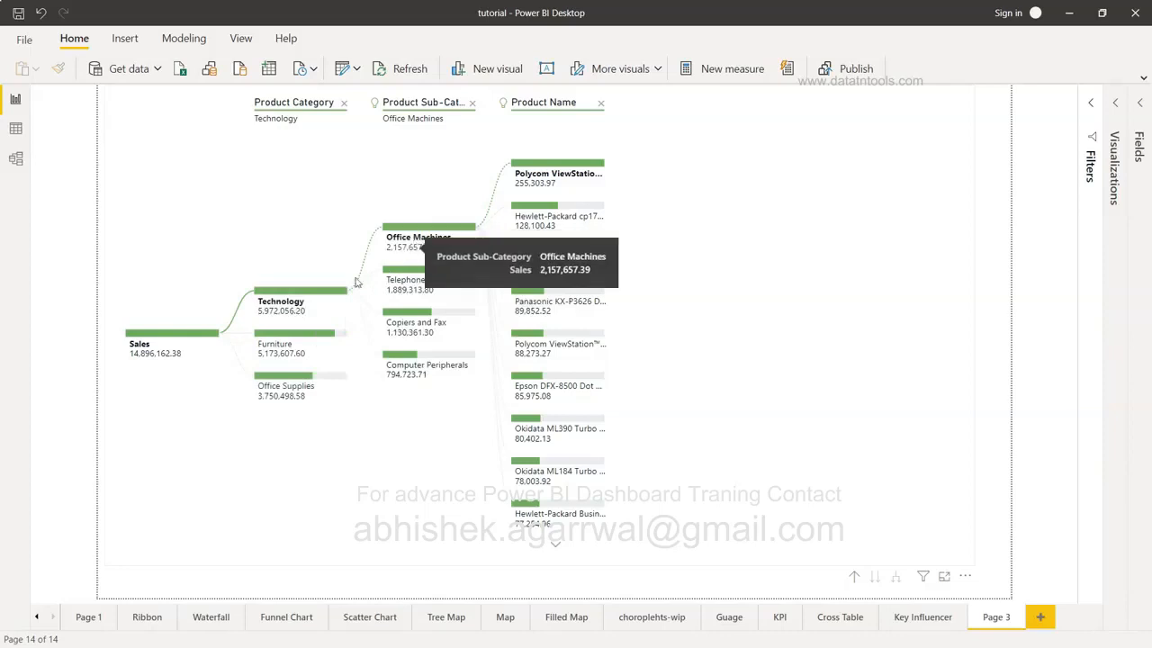
mouse_move(303, 310)
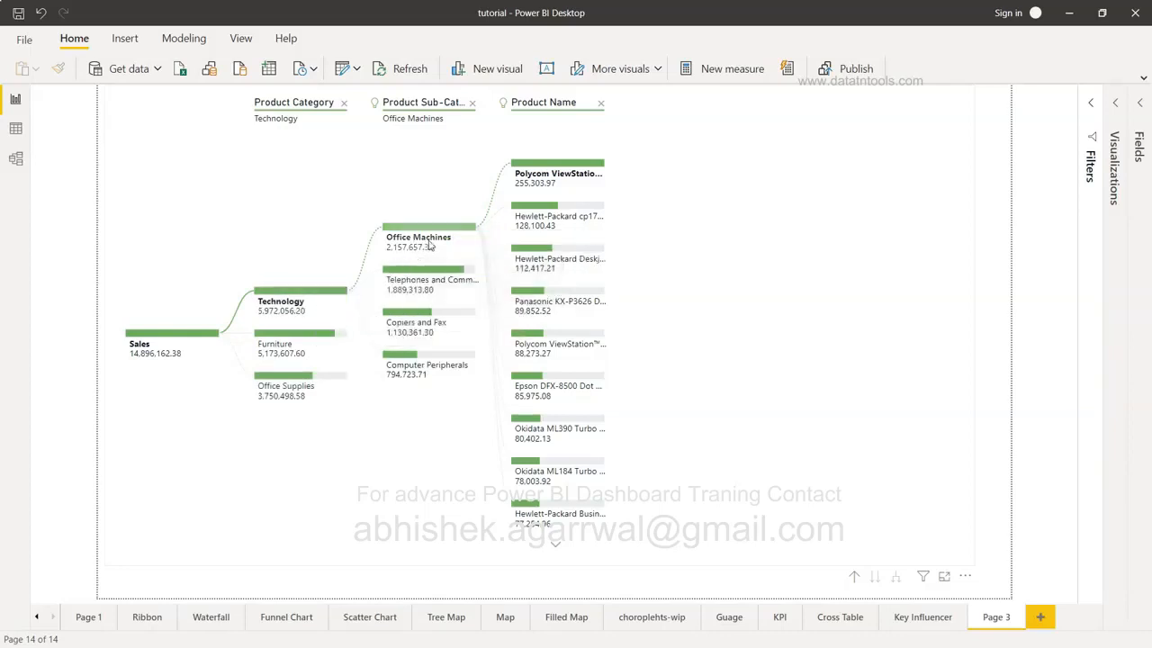
mouse_move(467, 287)
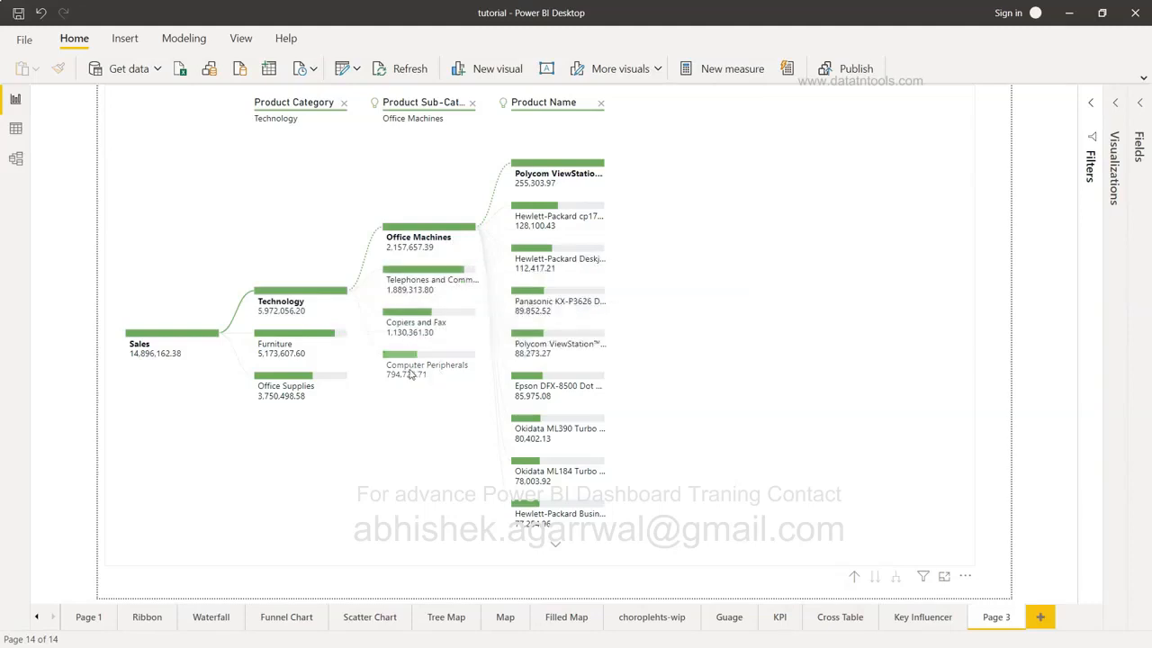
mouse_move(438, 370)
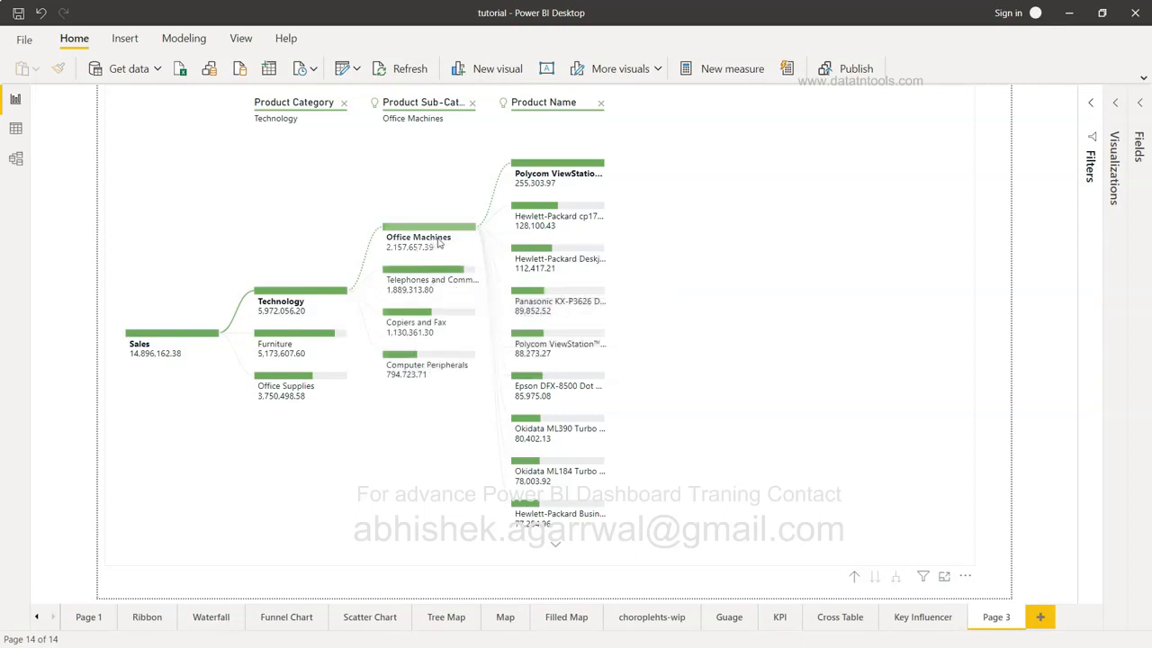
mouse_move(439, 243)
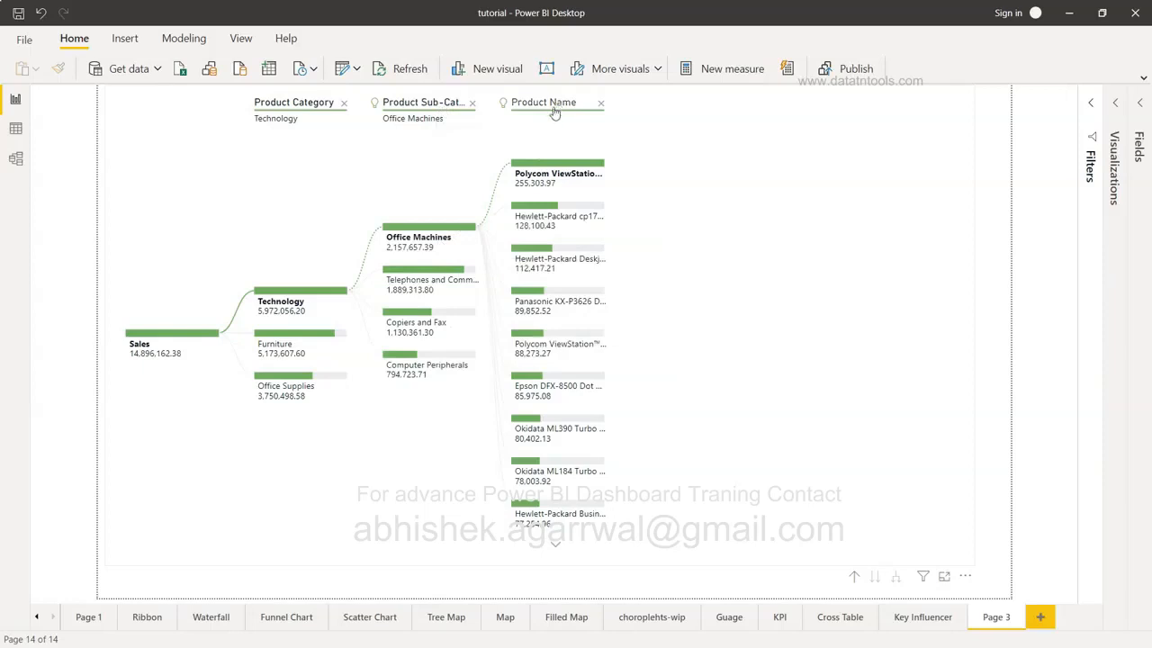
mouse_move(527, 351)
mouse_move(551, 186)
- Switch the Product Name level of the decomposition tree to Low value and back to High value
left_click(557, 105)
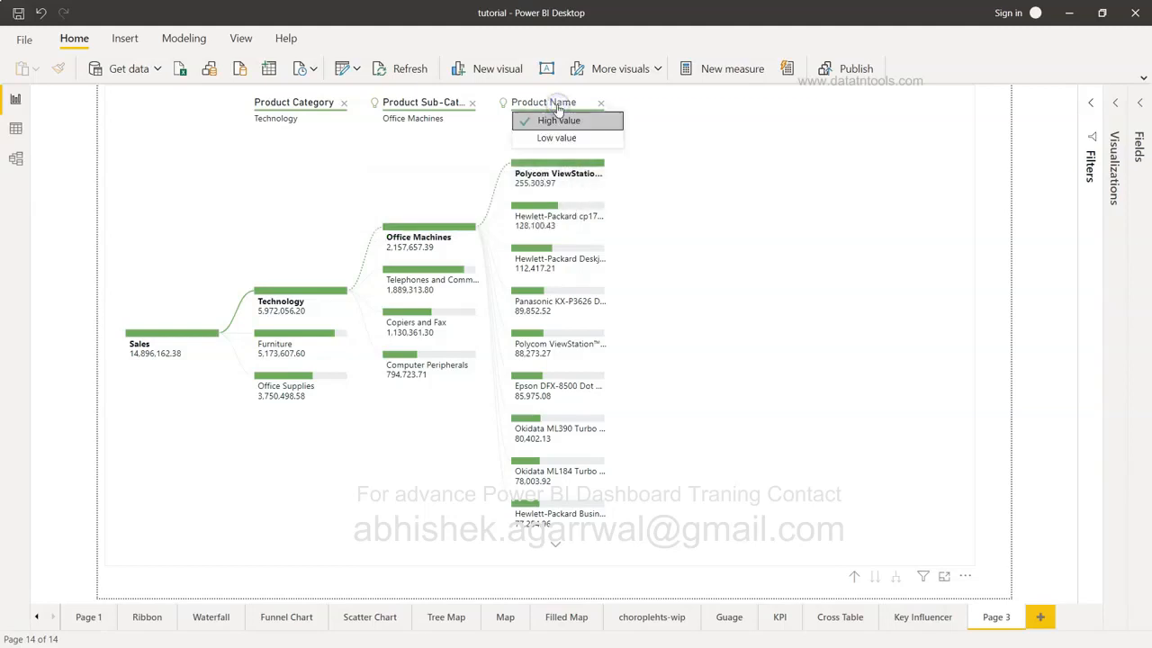
left_click(565, 139)
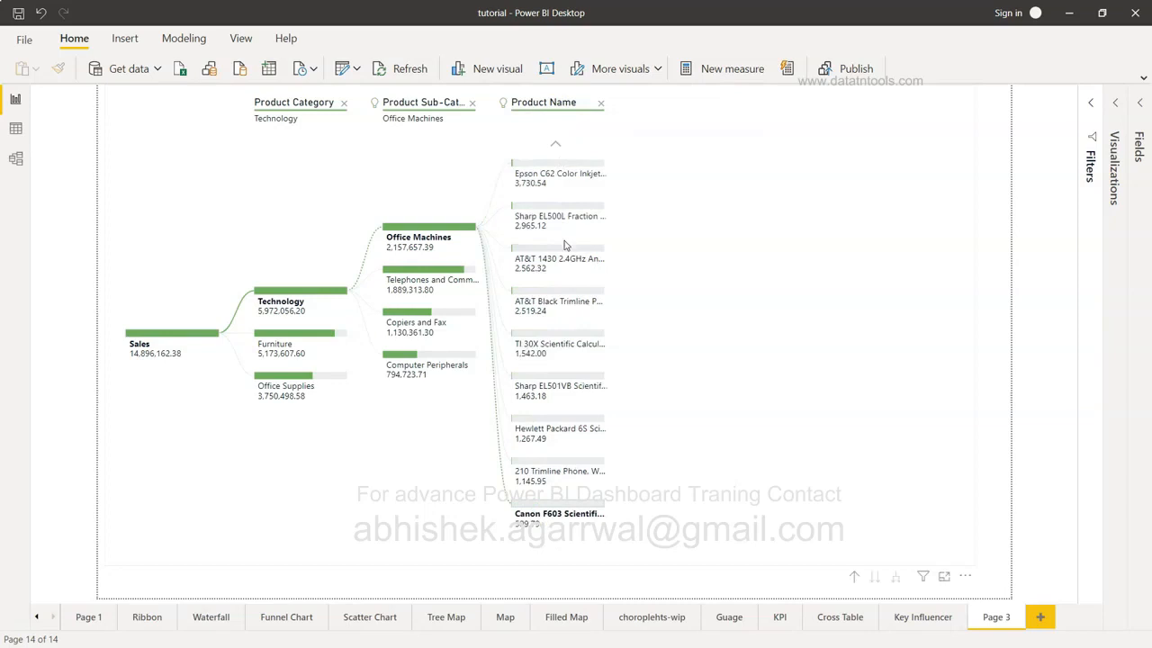
left_click(565, 104)
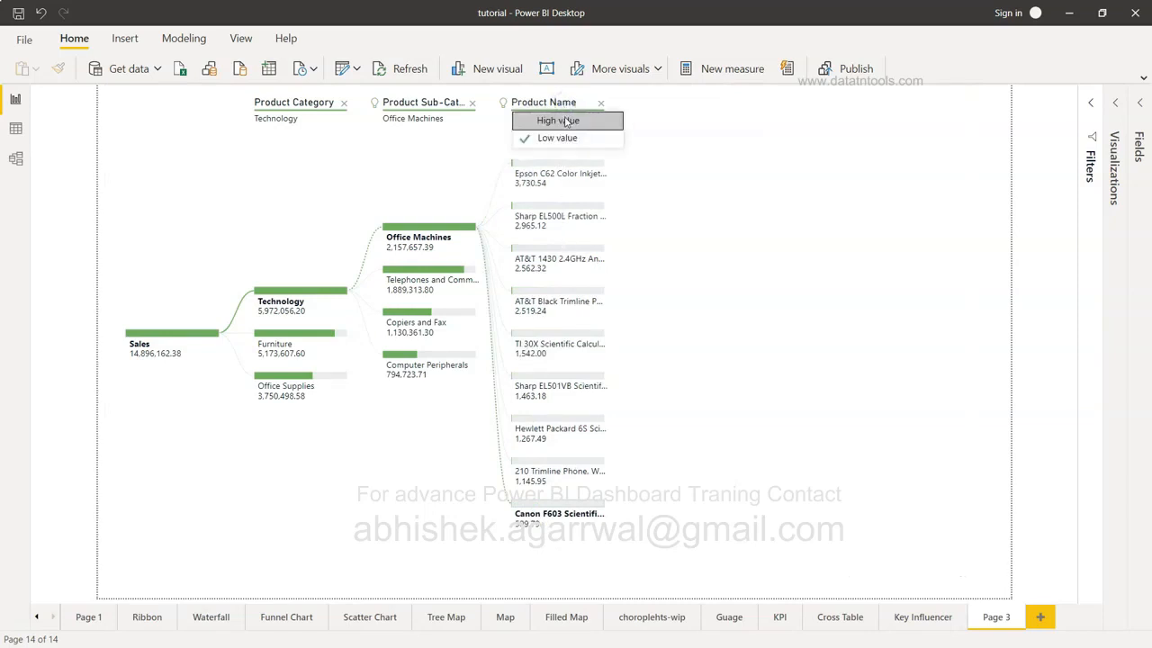
left_click(565, 119)
mouse_move(551, 312)
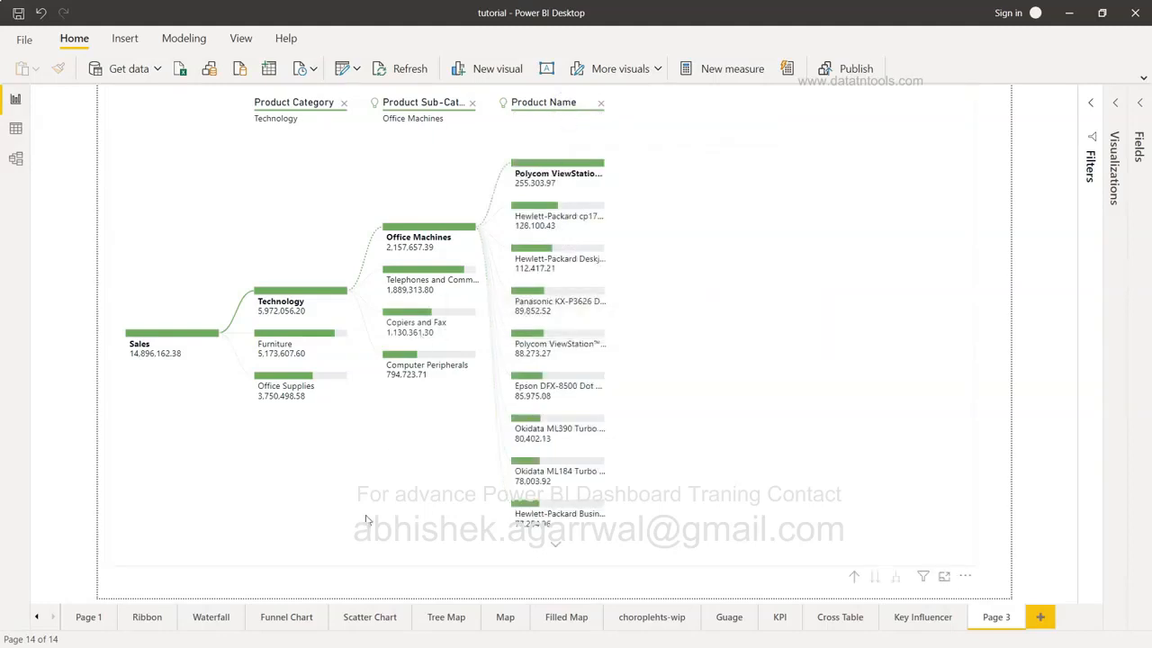
- Follow the Telephones and Communication branch of the decomposition tree, check the Product Name split options, and switch the category to Furniture
left_click(443, 283)
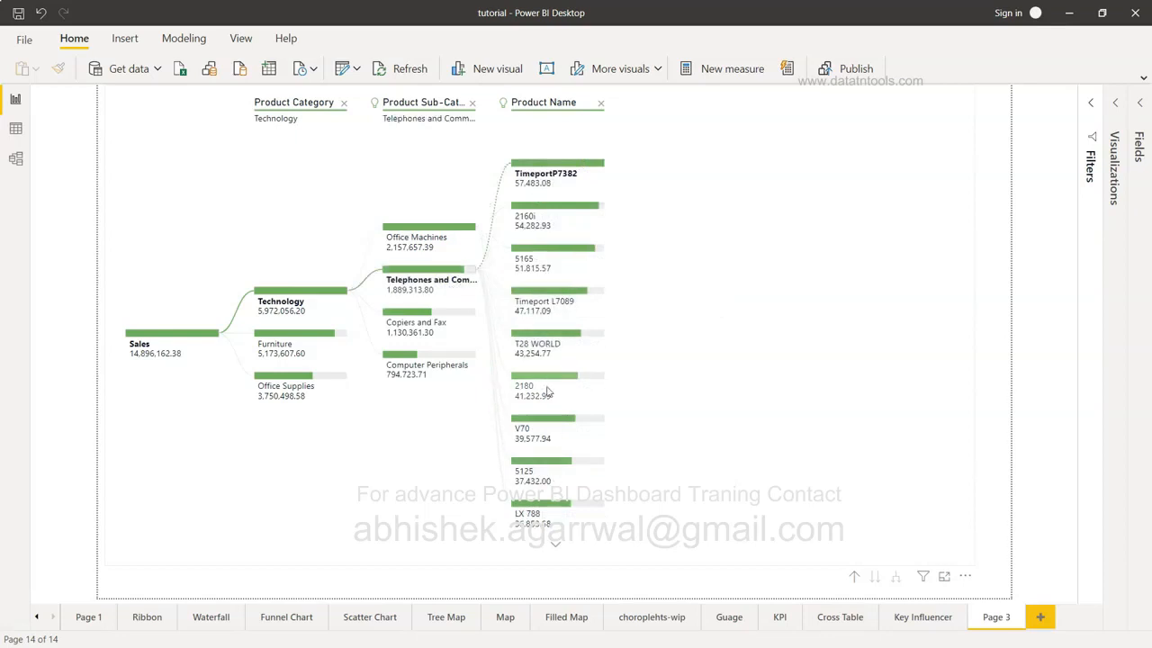
left_click(563, 105)
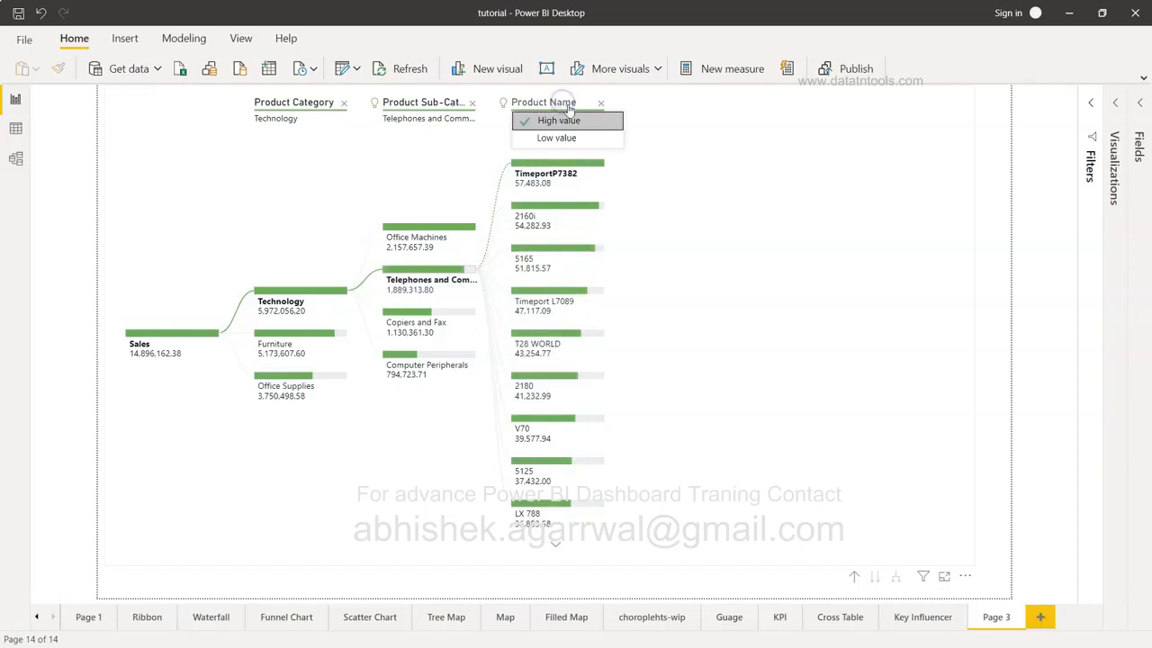
left_click(707, 255)
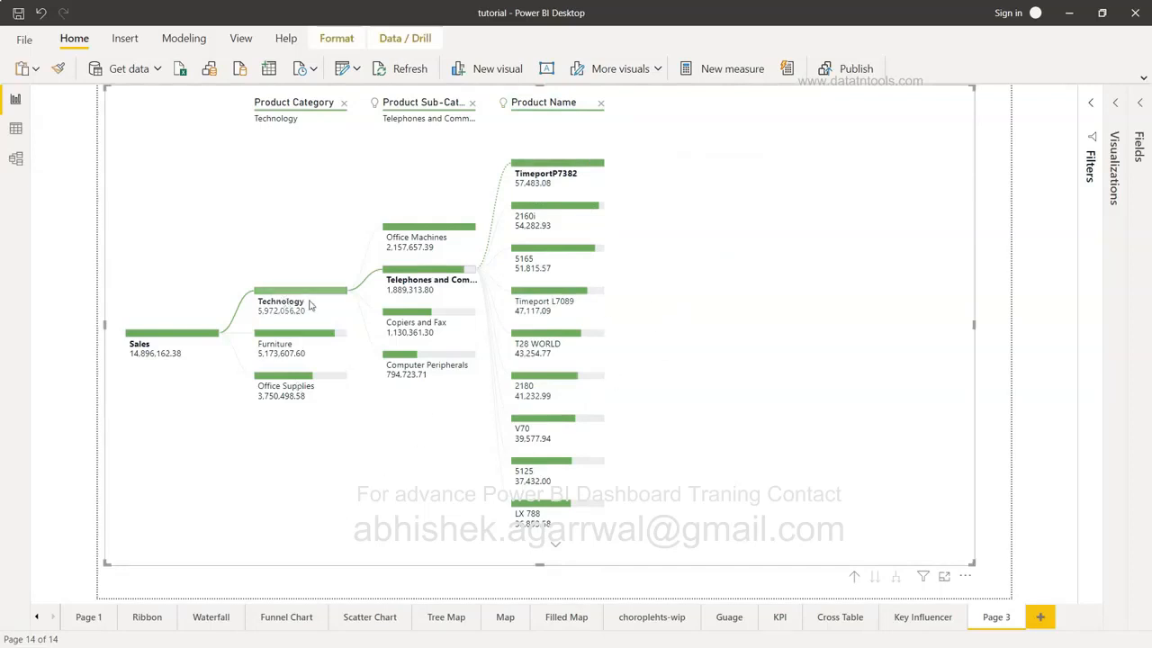
left_click(278, 348)
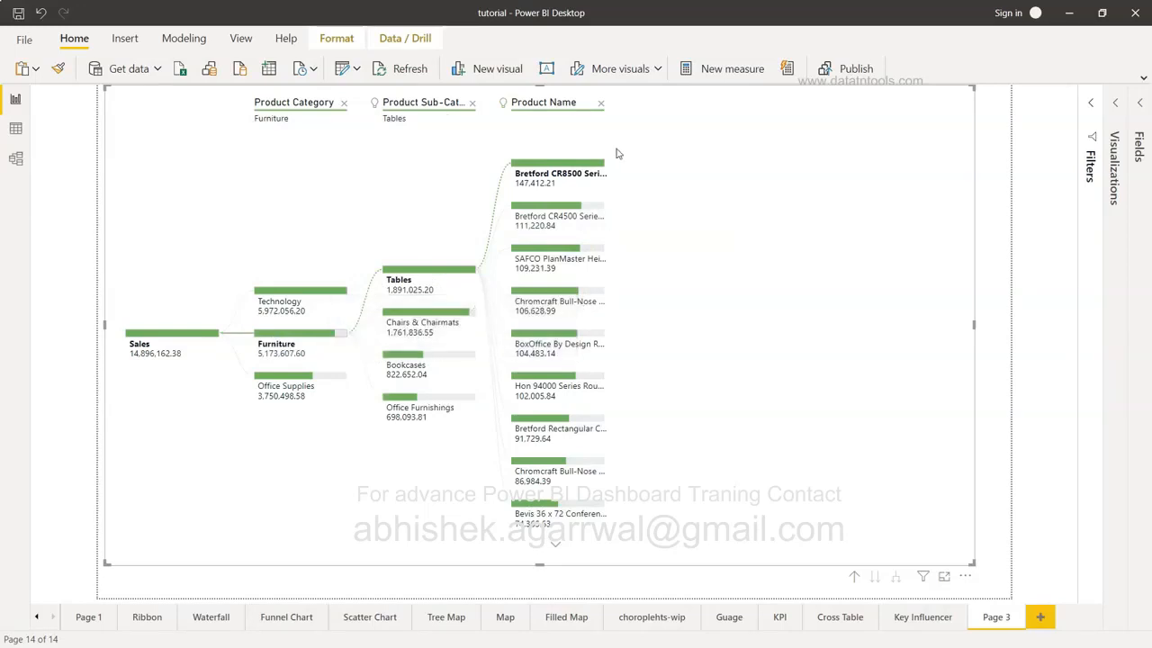
- Remove the Product Name level from the decomposition tree and split Tables again by High value
left_click(601, 105)
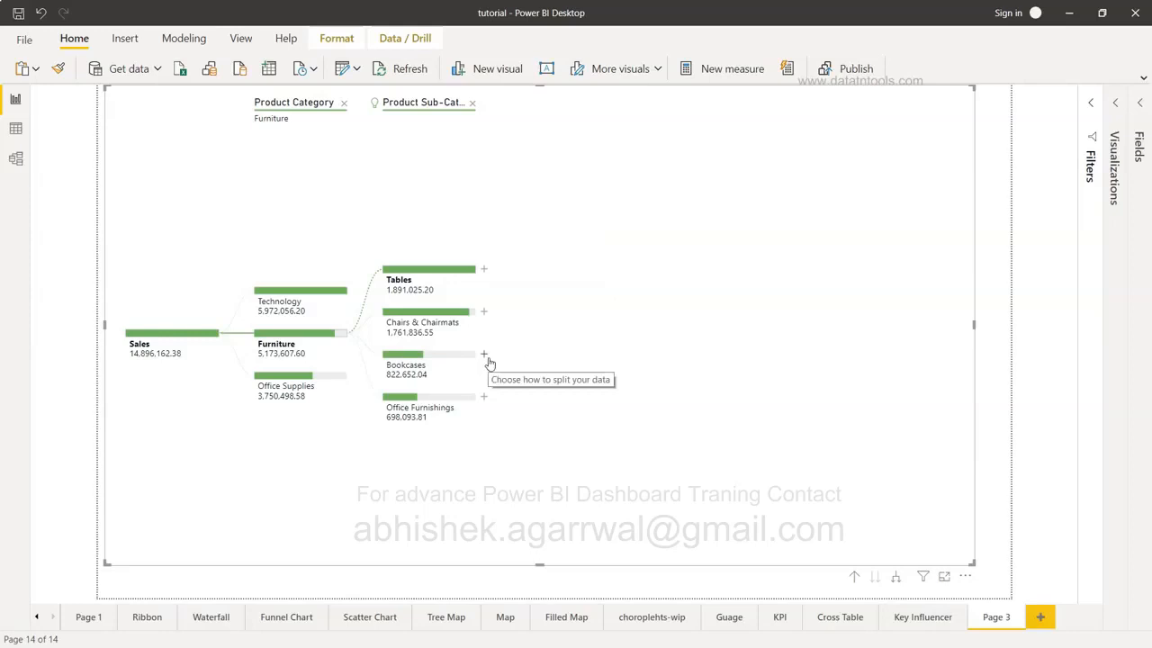
left_click(483, 269)
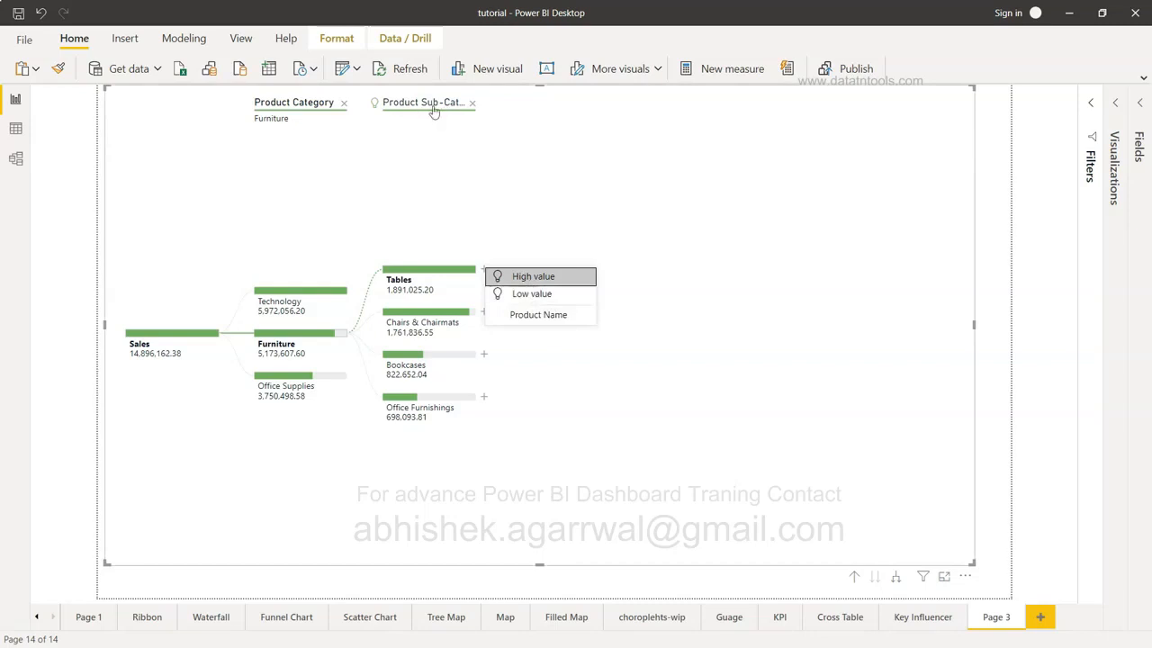
left_click(570, 276)
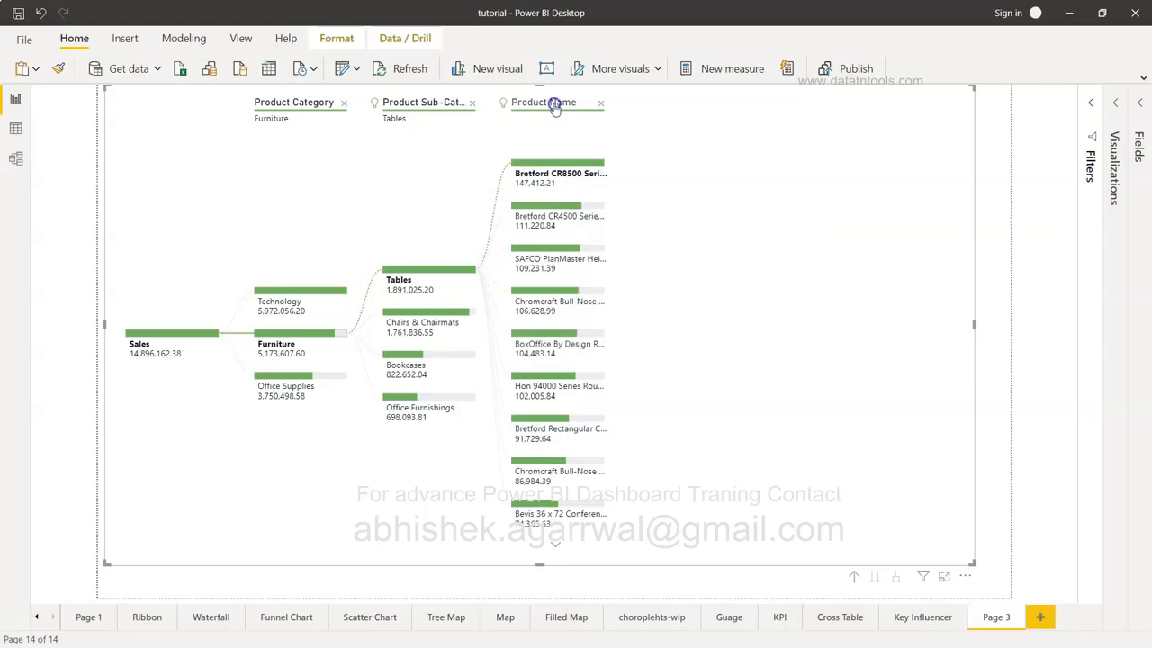
left_click(554, 104)
- Delete the existing decomposition tree, insert a new empty one, and enlarge it to cover most of the report page
left_click(721, 250)
key("Delete")
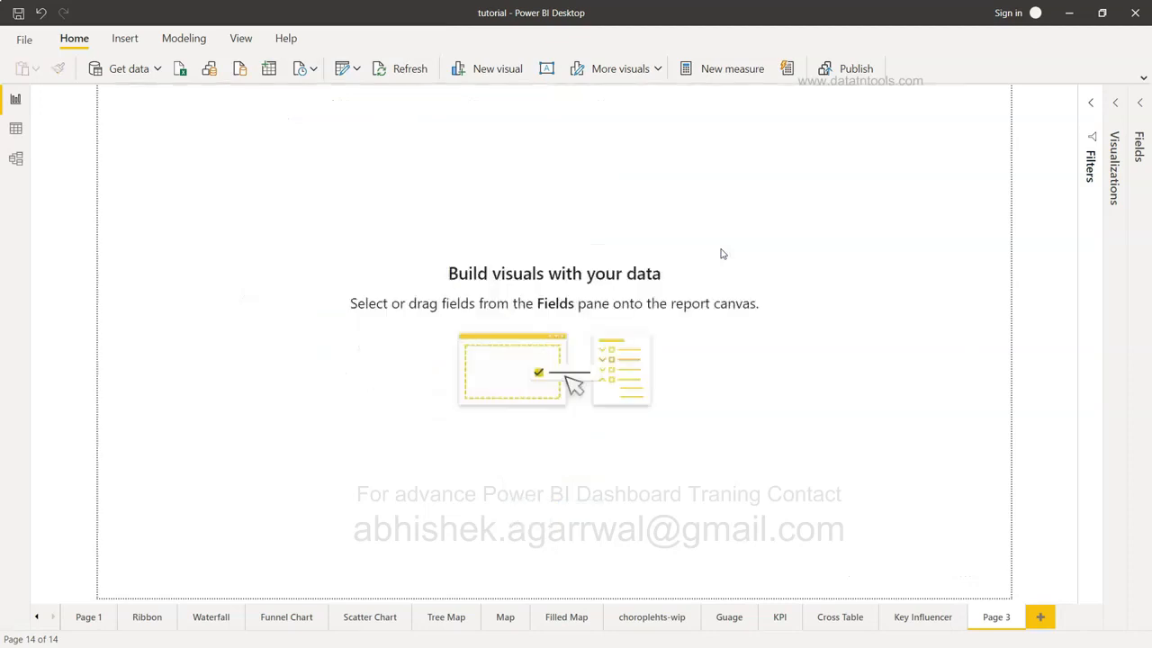
left_click(1114, 104)
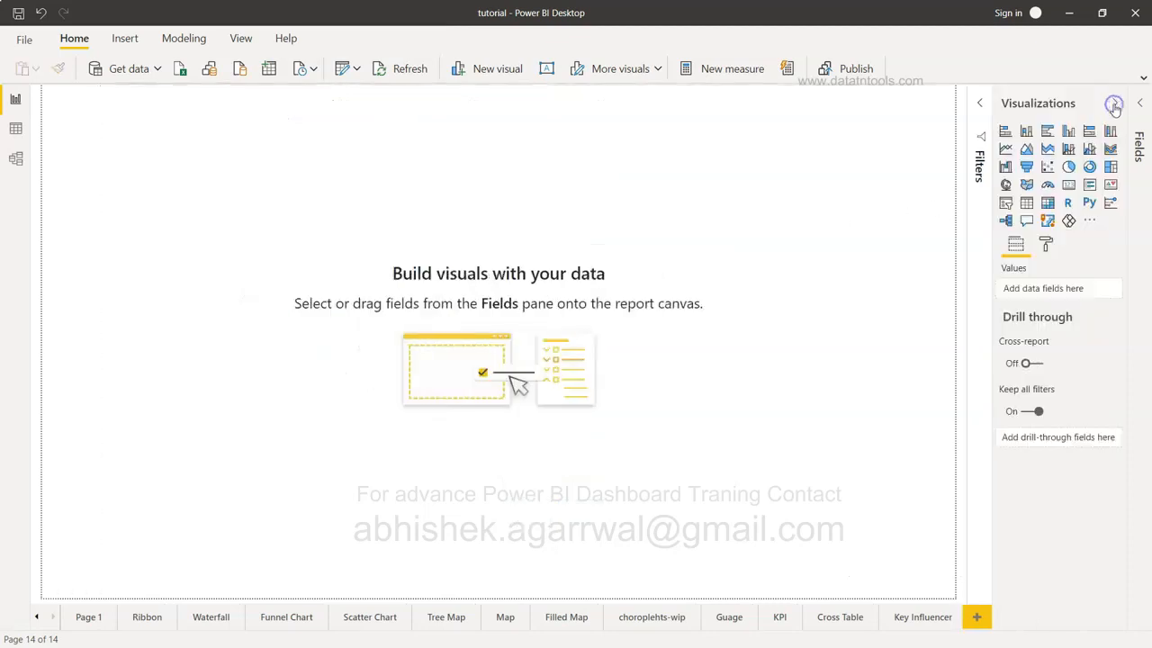
left_click(1006, 222)
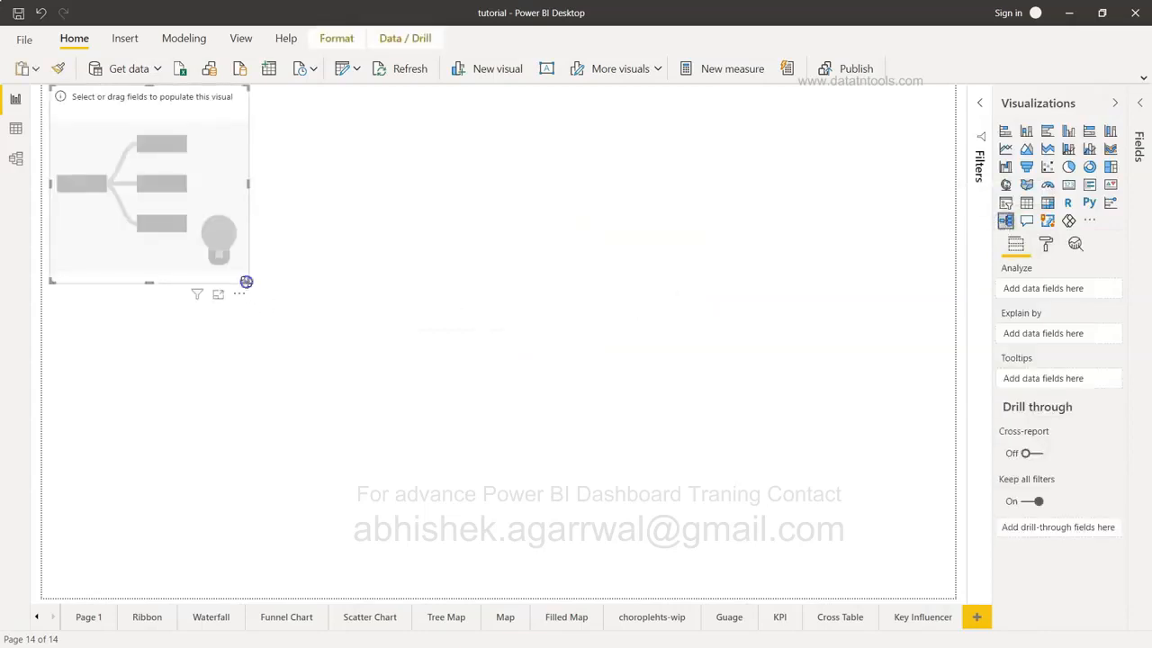
left_click_drag(248, 281, 468, 358)
left_click_drag(544, 411, 782, 597)
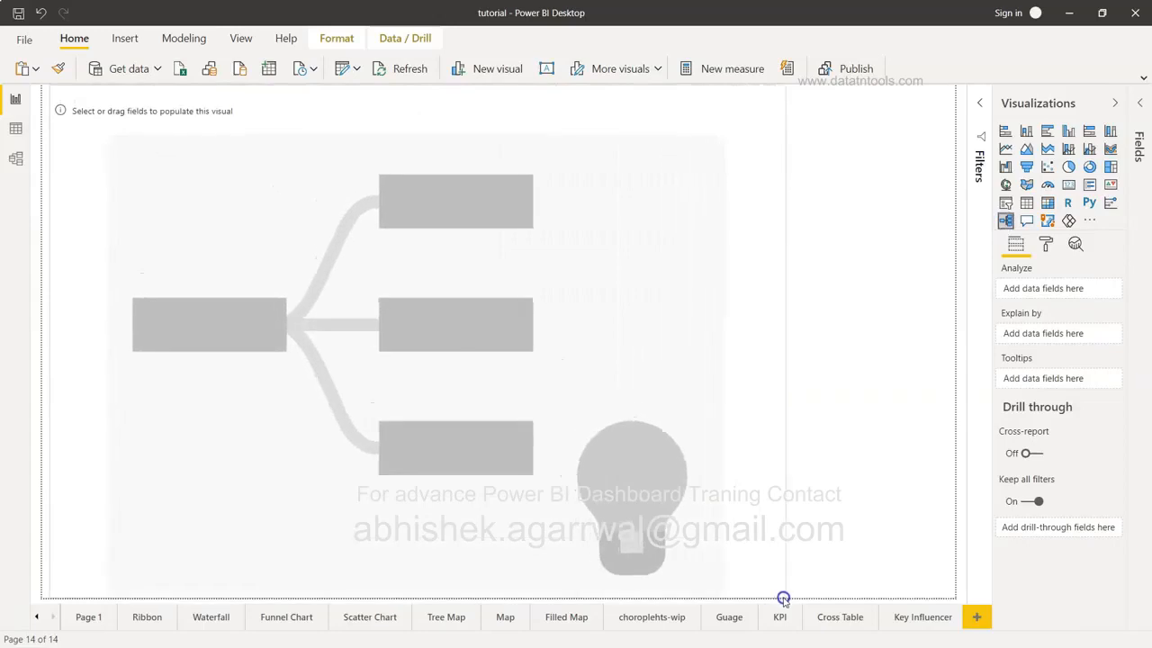
- Set the decomposition tree to analyze Sales, explained by Product Category, Product Sub-Category and Product Name
left_click(1140, 106)
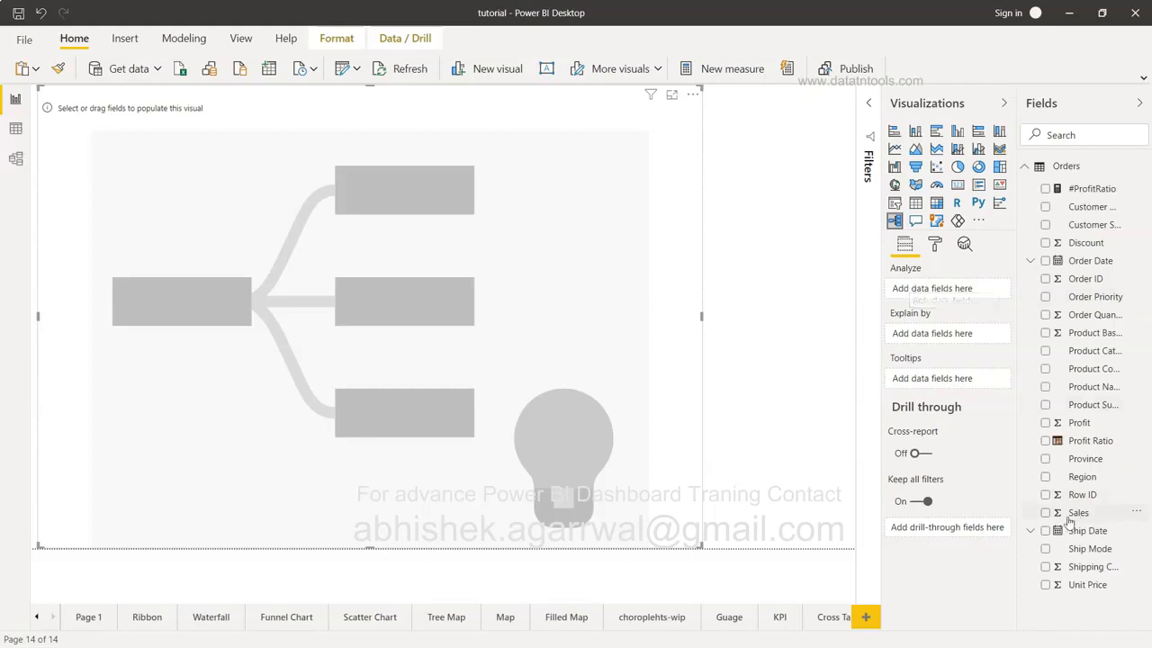
left_click(1046, 513)
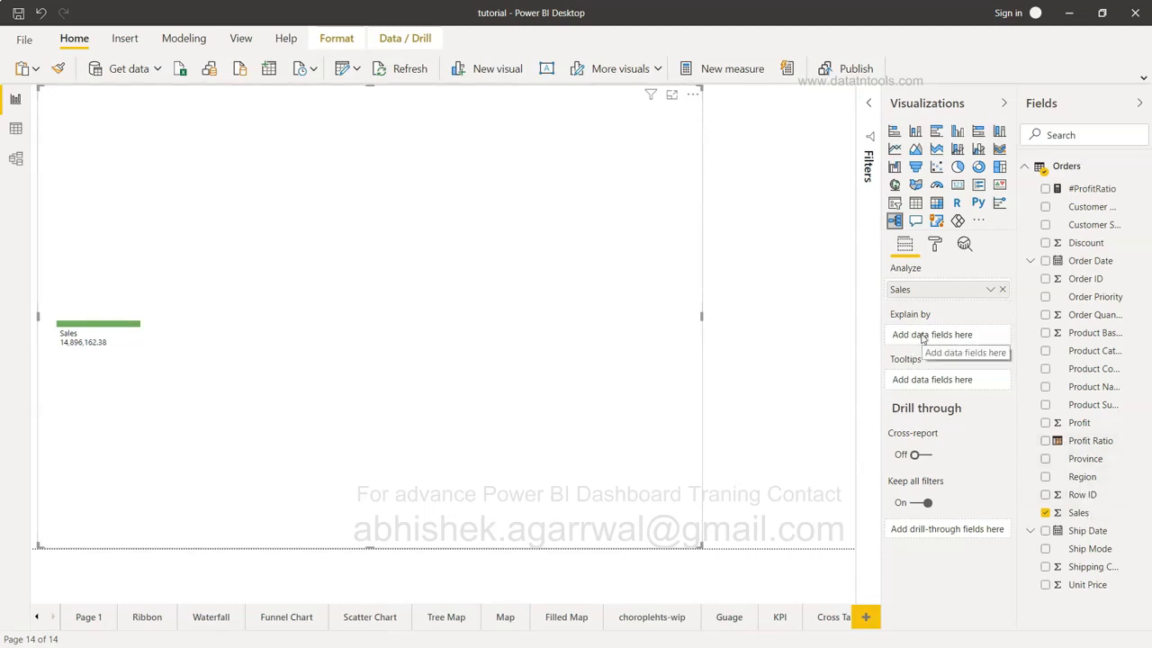
left_click(1045, 351)
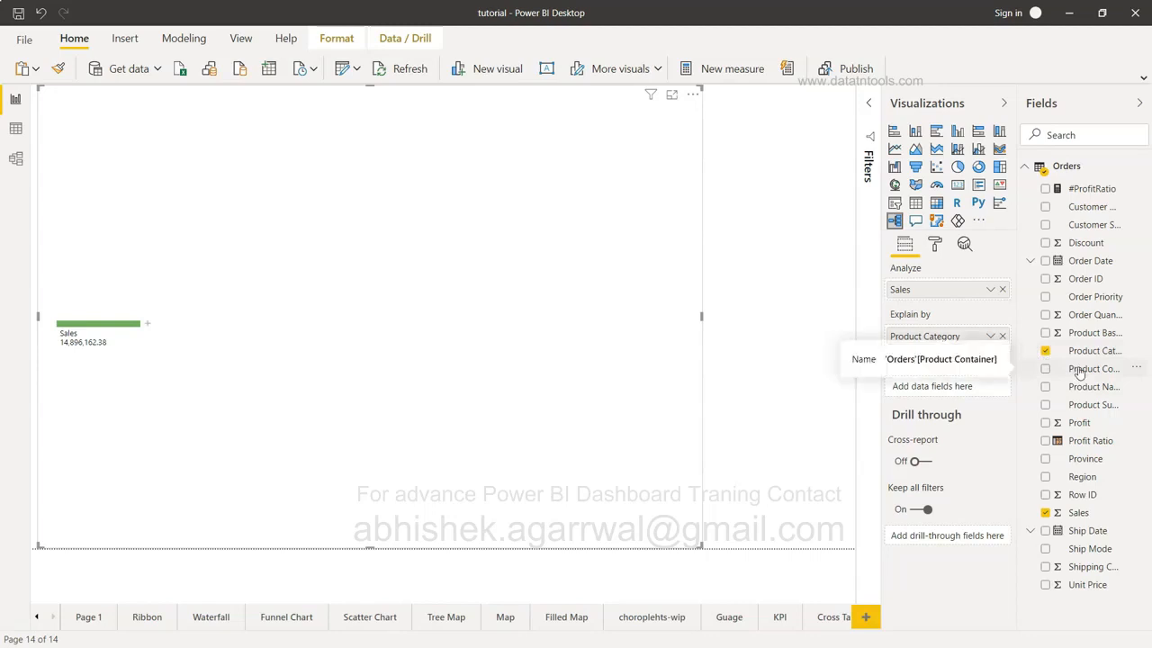
left_click(1043, 407)
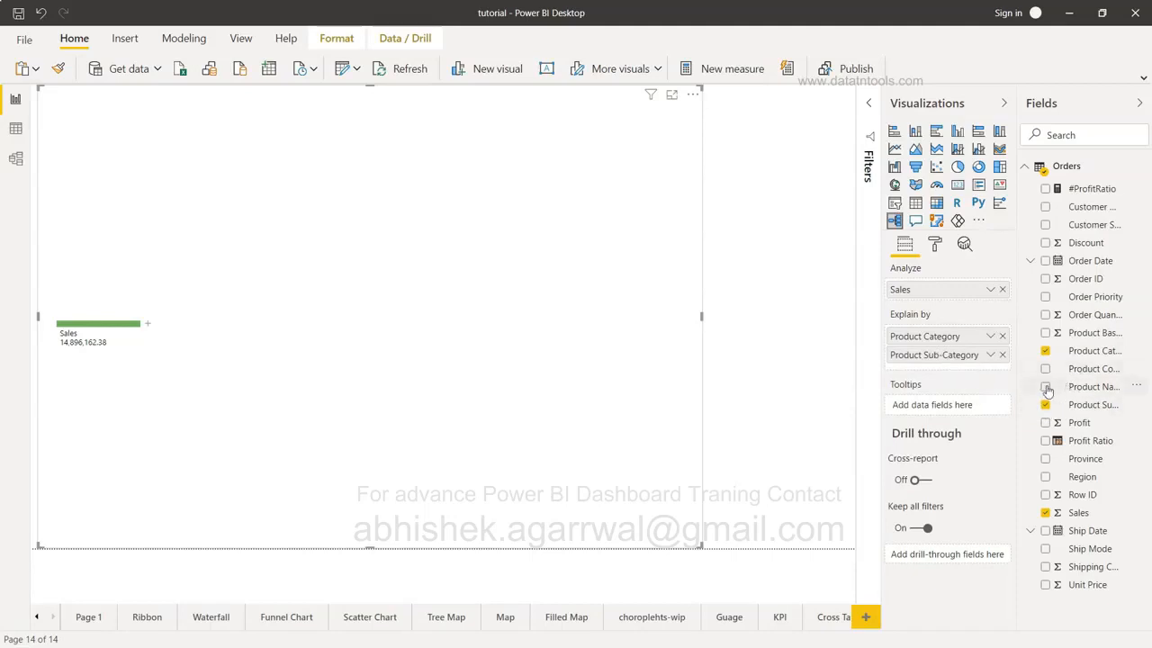
left_click(1046, 387)
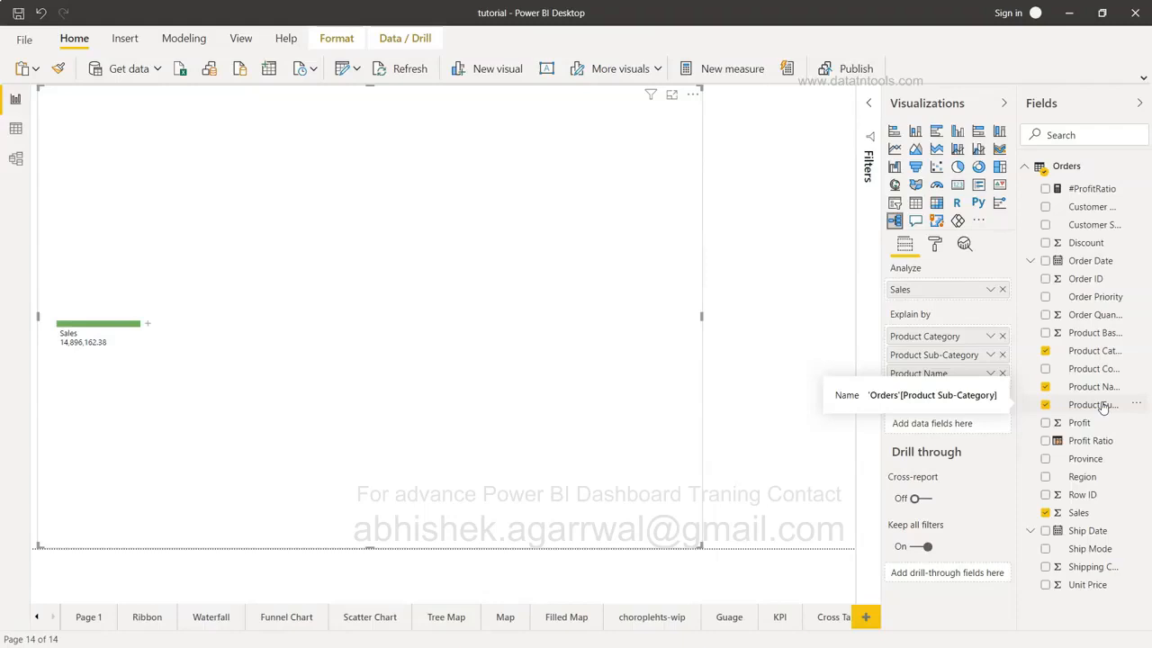
- Split Sales into Product Category by High value, then try splitting Technology by Product Name and remove that level
left_click(148, 326)
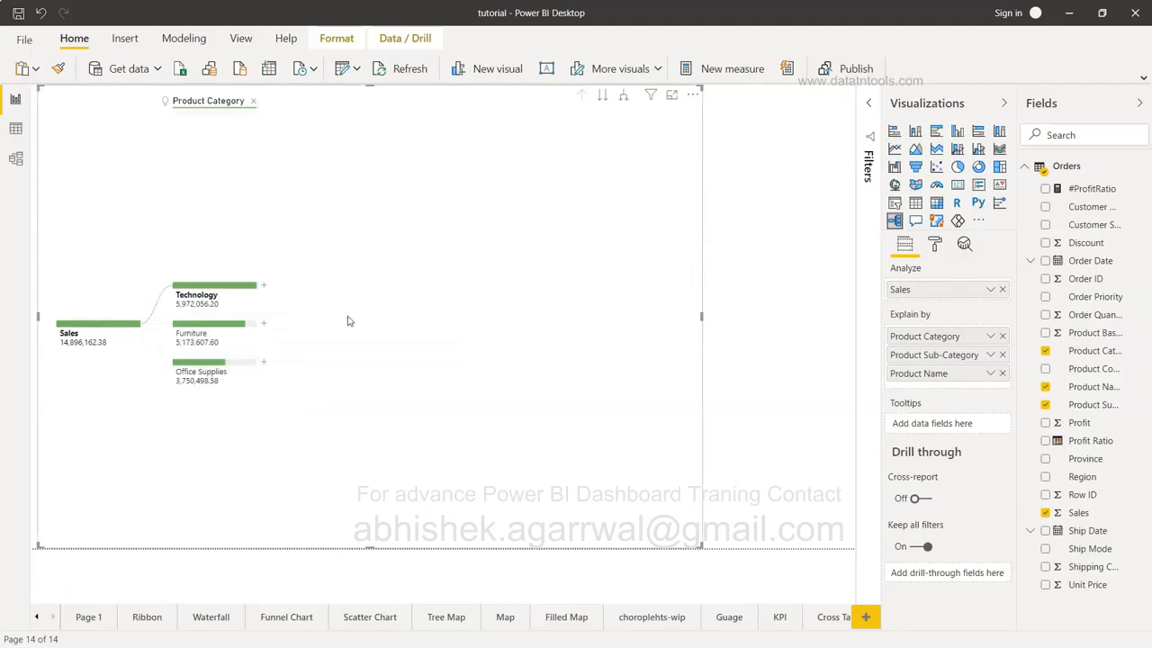
mouse_move(214, 302)
left_click(263, 285)
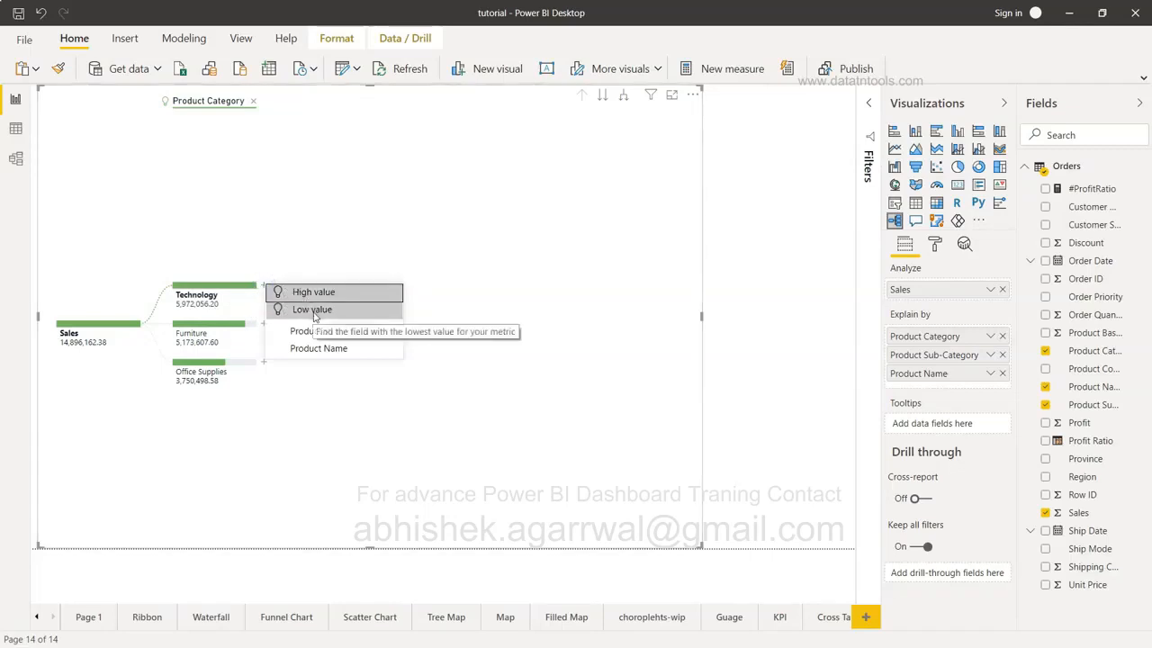
left_click(330, 349)
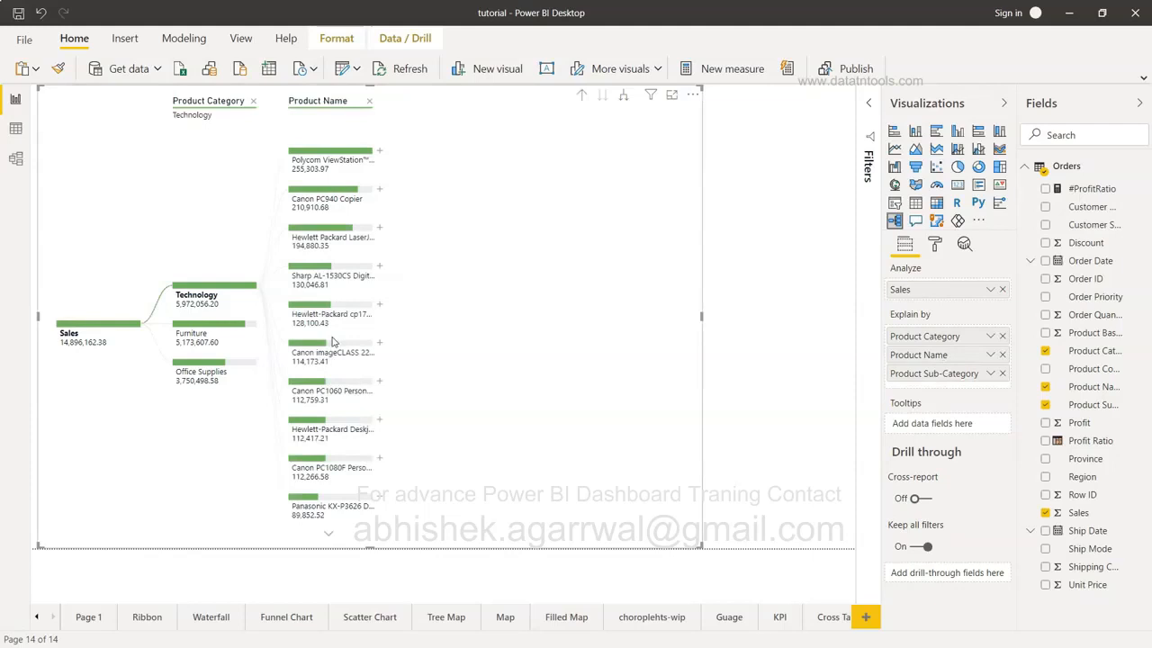
left_click(369, 100)
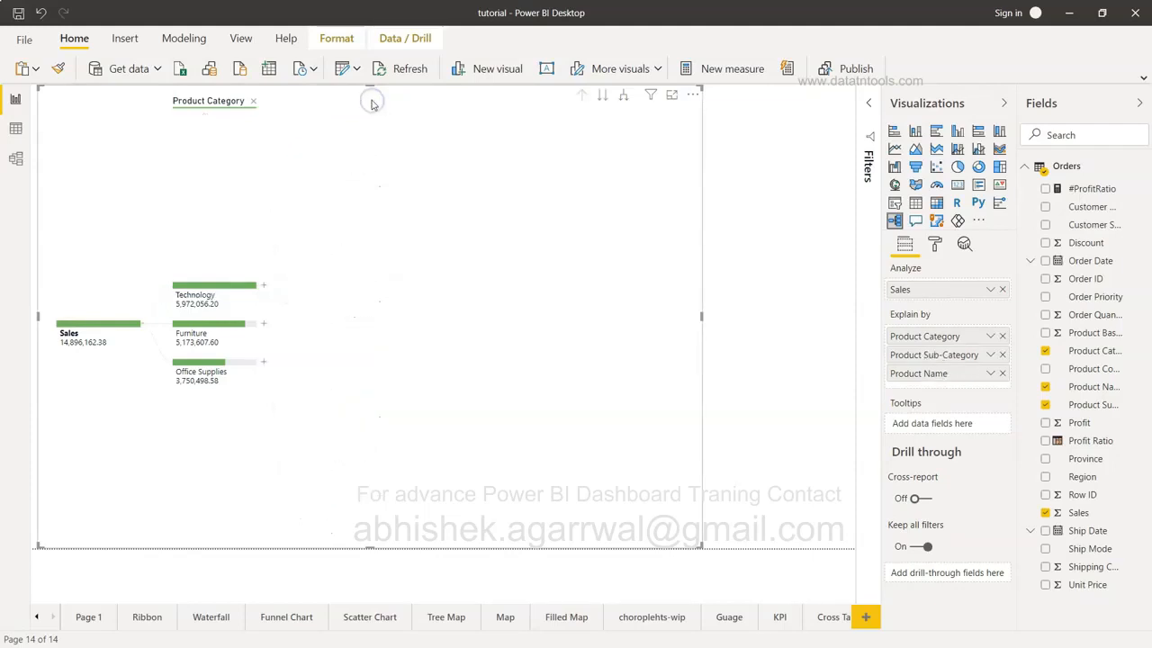
- Split Technology by High value into sub-categories, and Office Machines by High value into product names
left_click(263, 285)
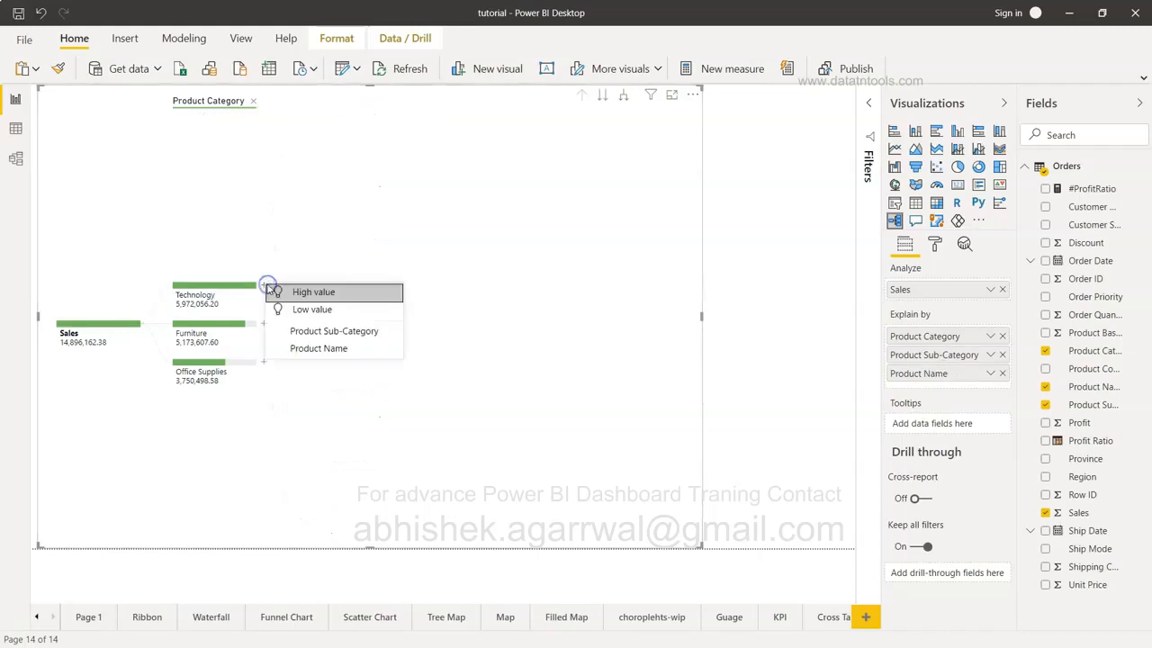
left_click(337, 295)
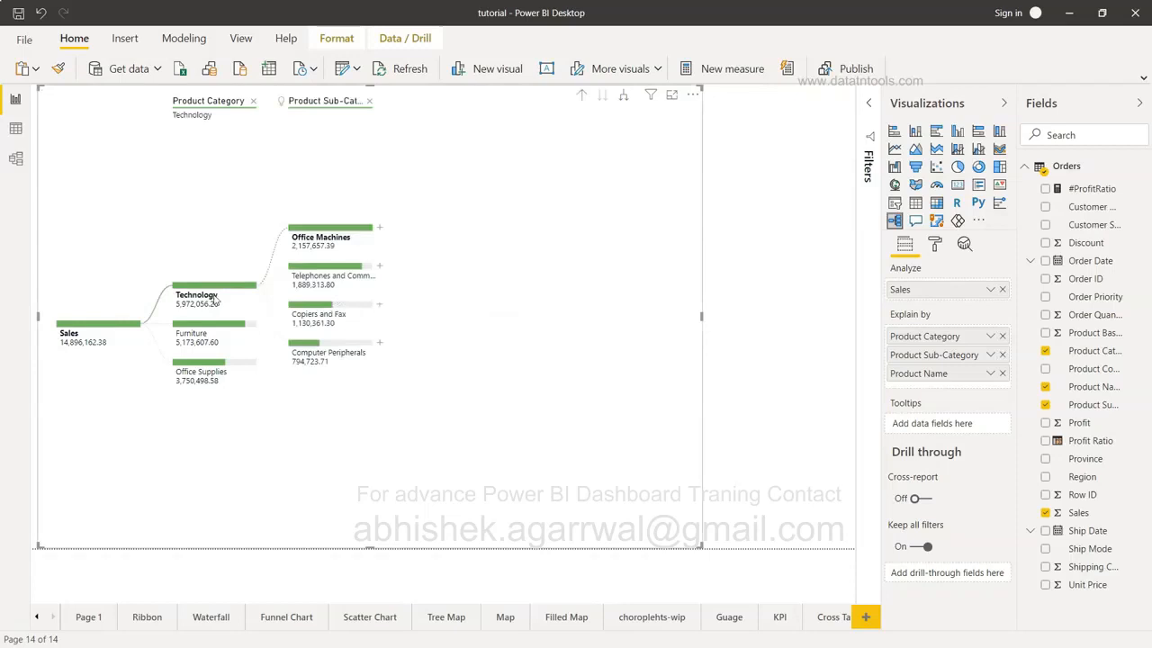
left_click(379, 227)
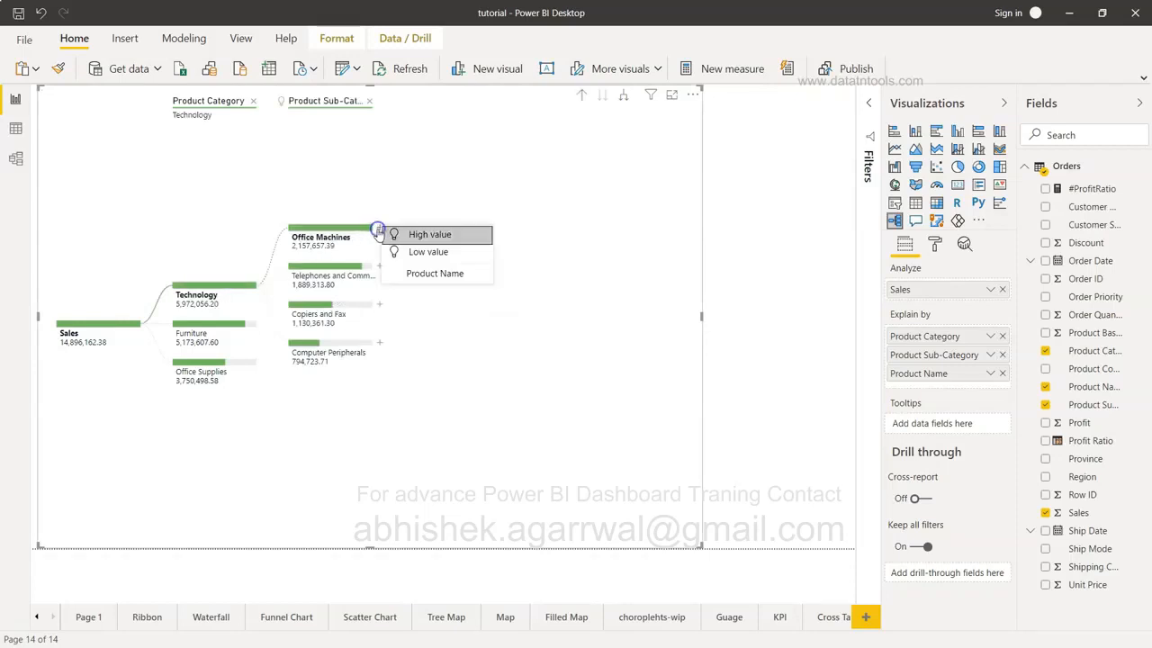
left_click(418, 234)
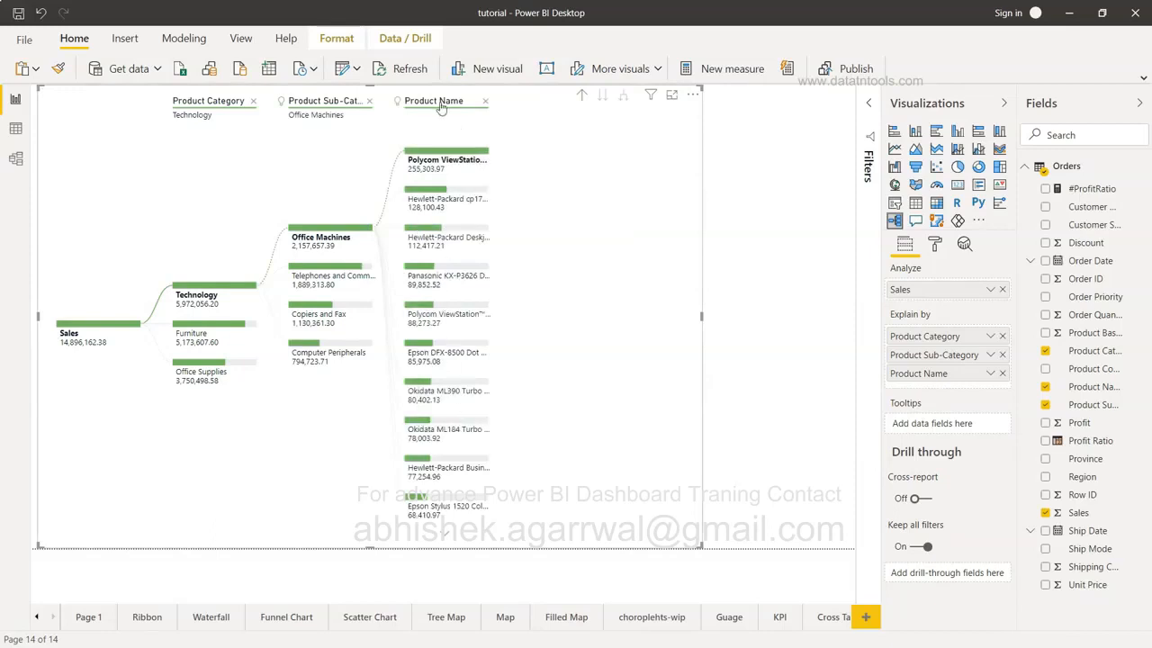
- Examine the decomposition tree's Tree formatting options, including density, primary color, connectors, default action and responsiveness
mouse_move(448, 357)
left_click(936, 244)
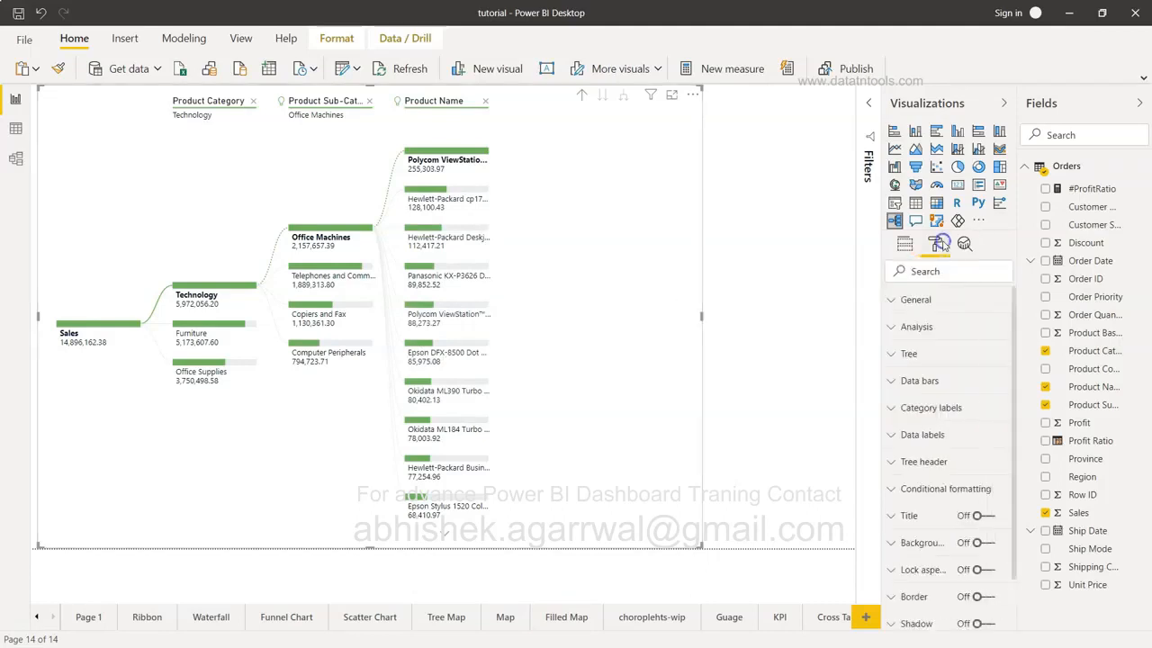
left_click(925, 356)
left_click(943, 401)
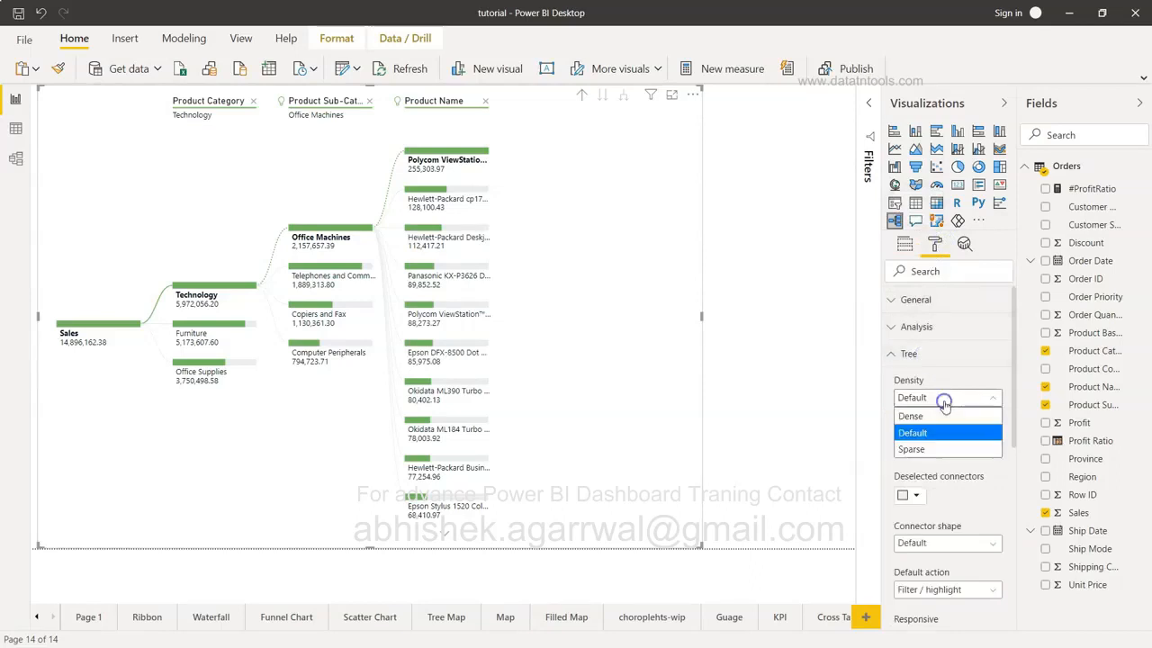
left_click(943, 404)
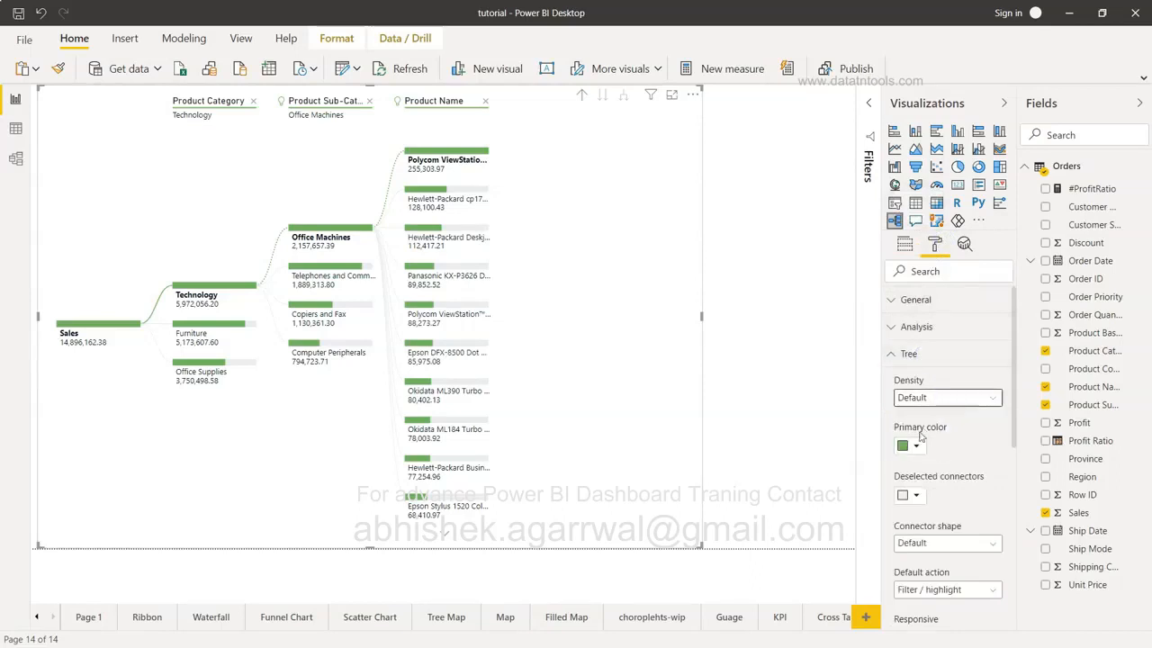
scroll(936, 499, "down", 1)
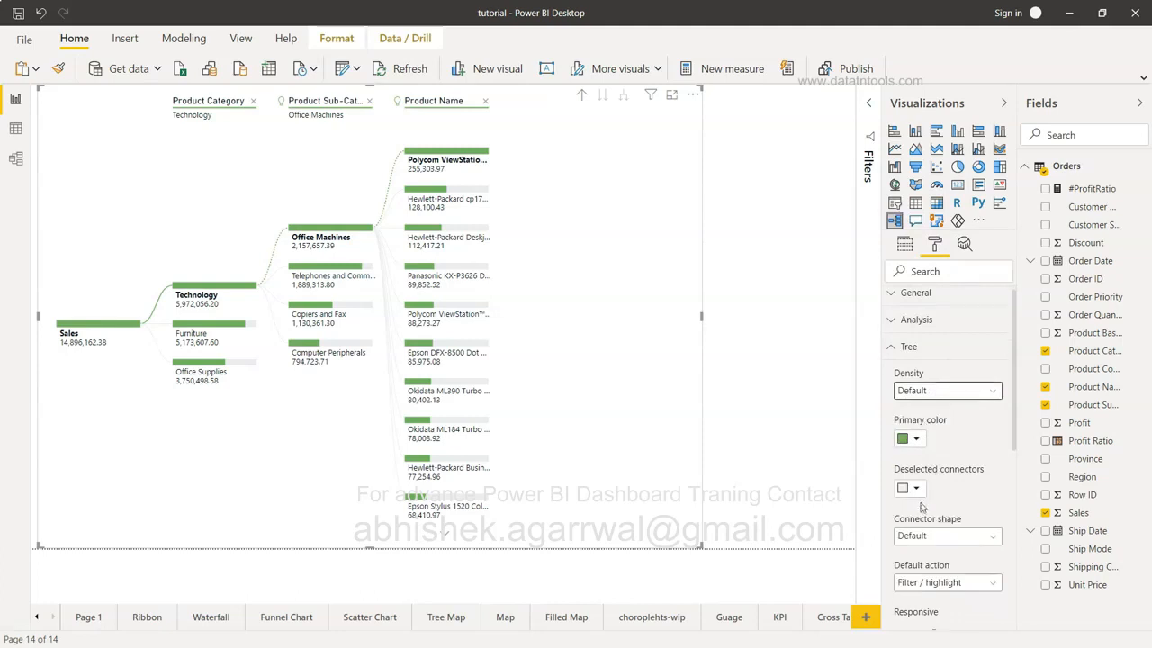
scroll(931, 463, "down", 1)
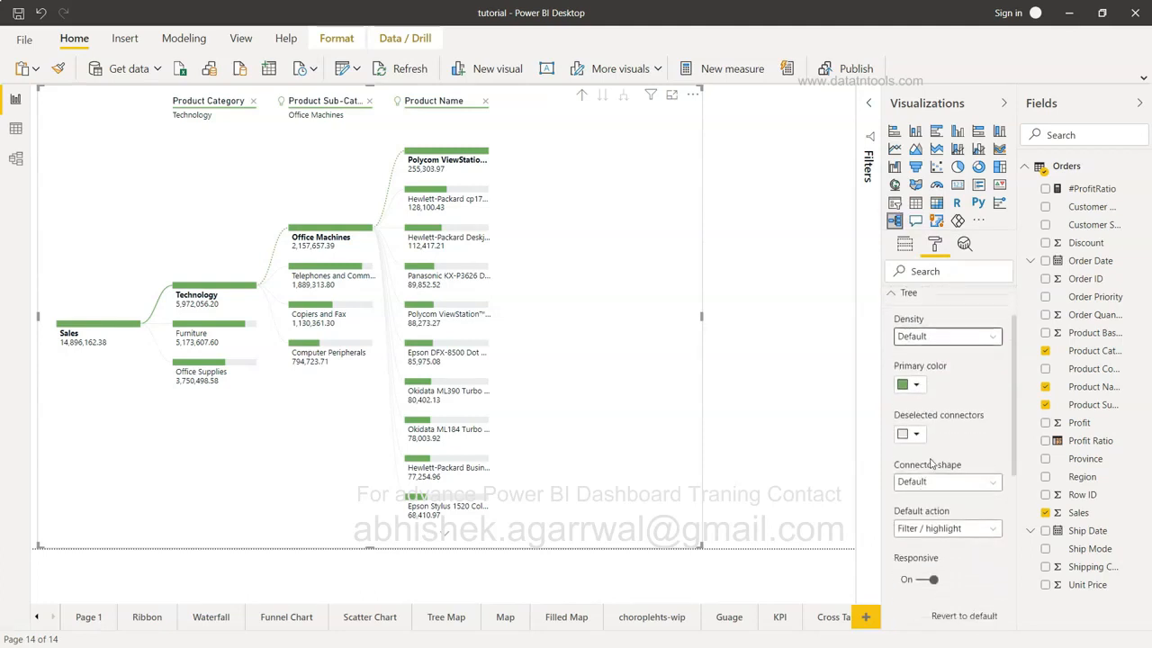
scroll(932, 462, "down", 1)
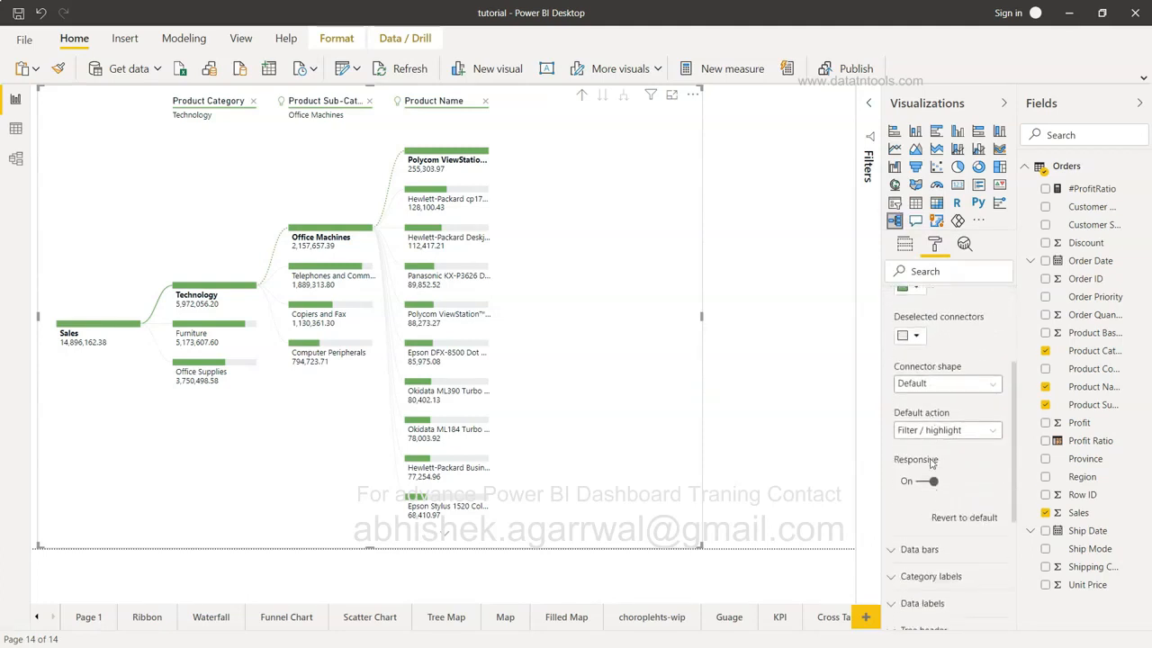
scroll(931, 463, "up", 3)
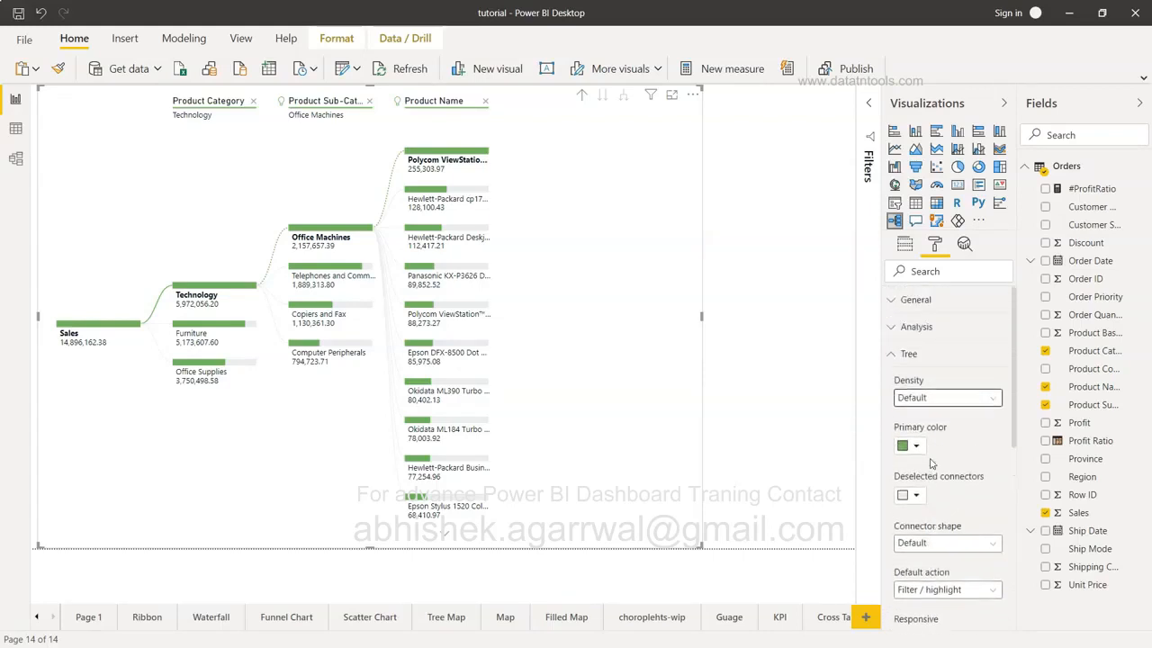
- Try turning AI splits off and back on in the tree's Analysis settings, and keep the analysis type as Absolute
left_click(897, 326)
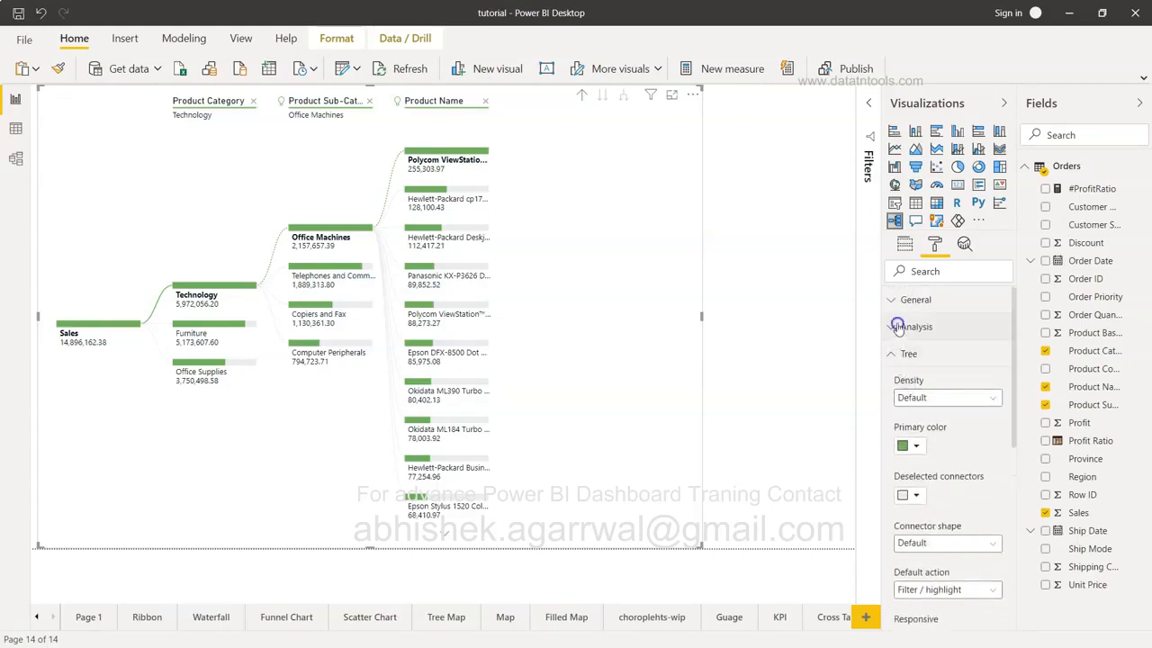
left_click(898, 328)
left_click(916, 329)
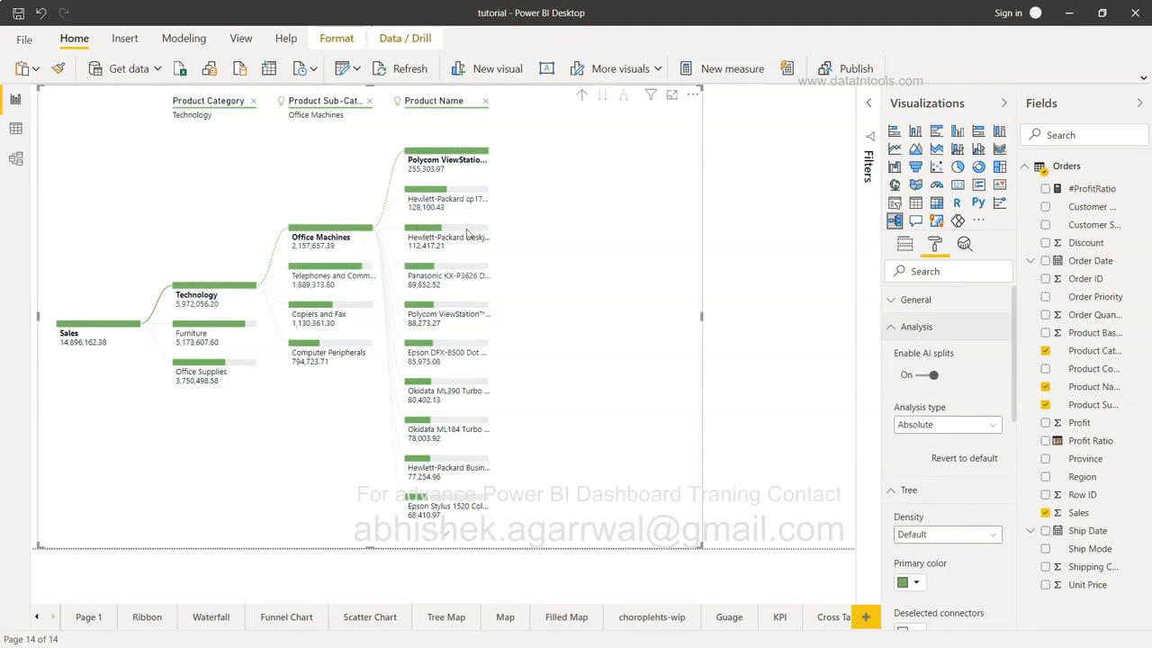
left_click(925, 378)
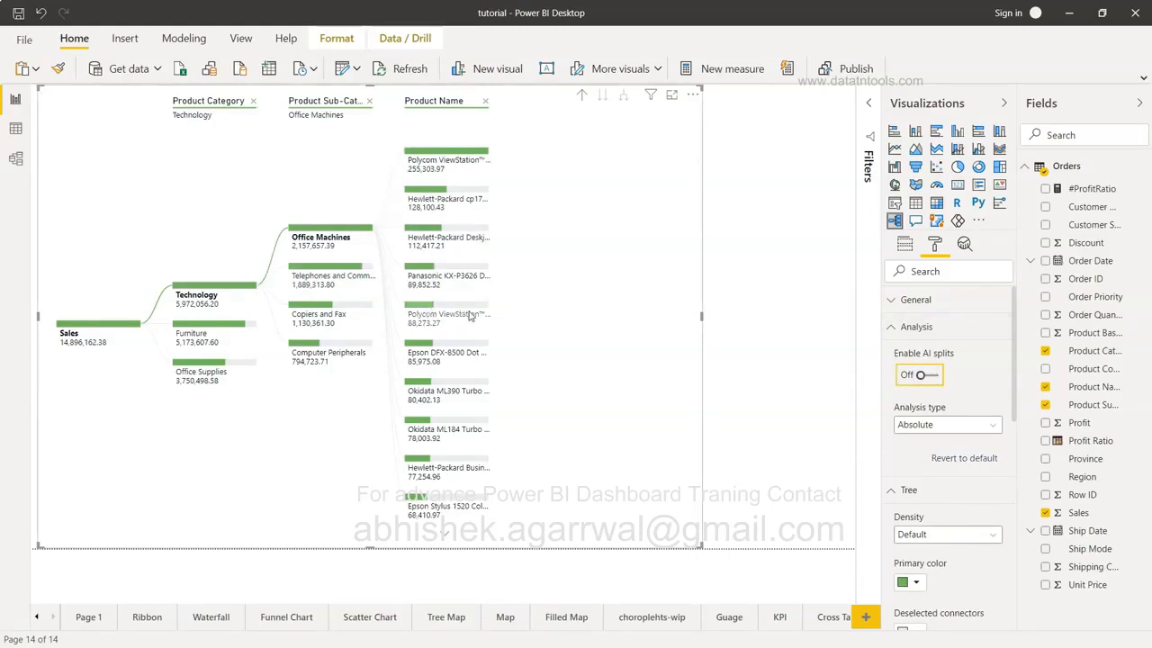
left_click(934, 376)
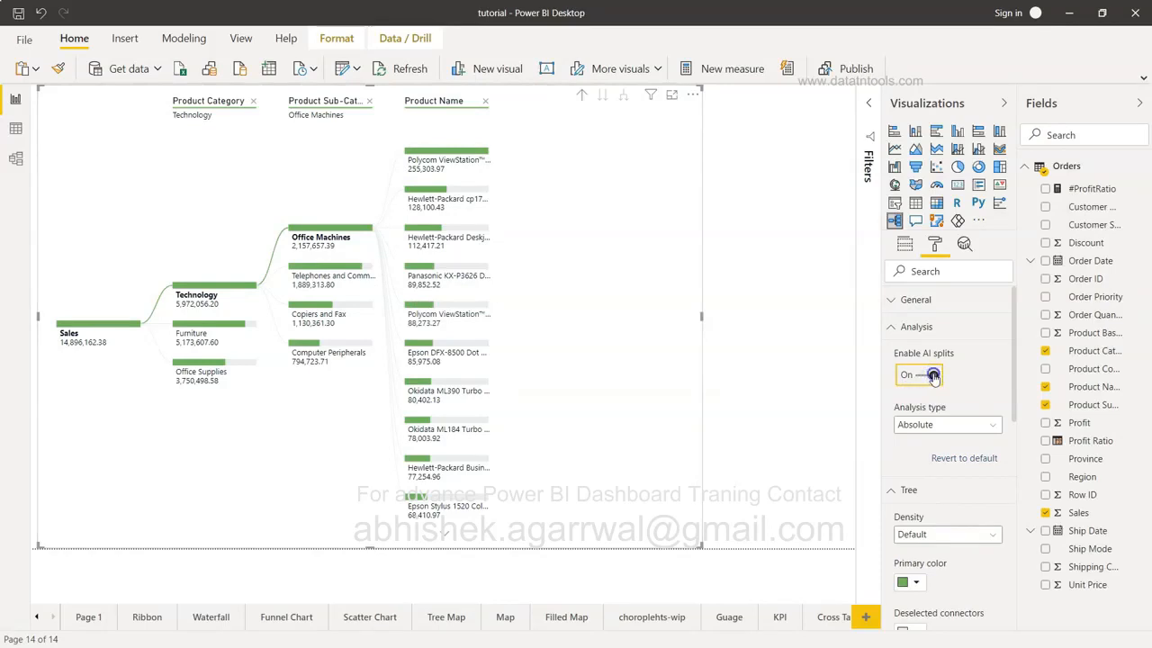
left_click(934, 376)
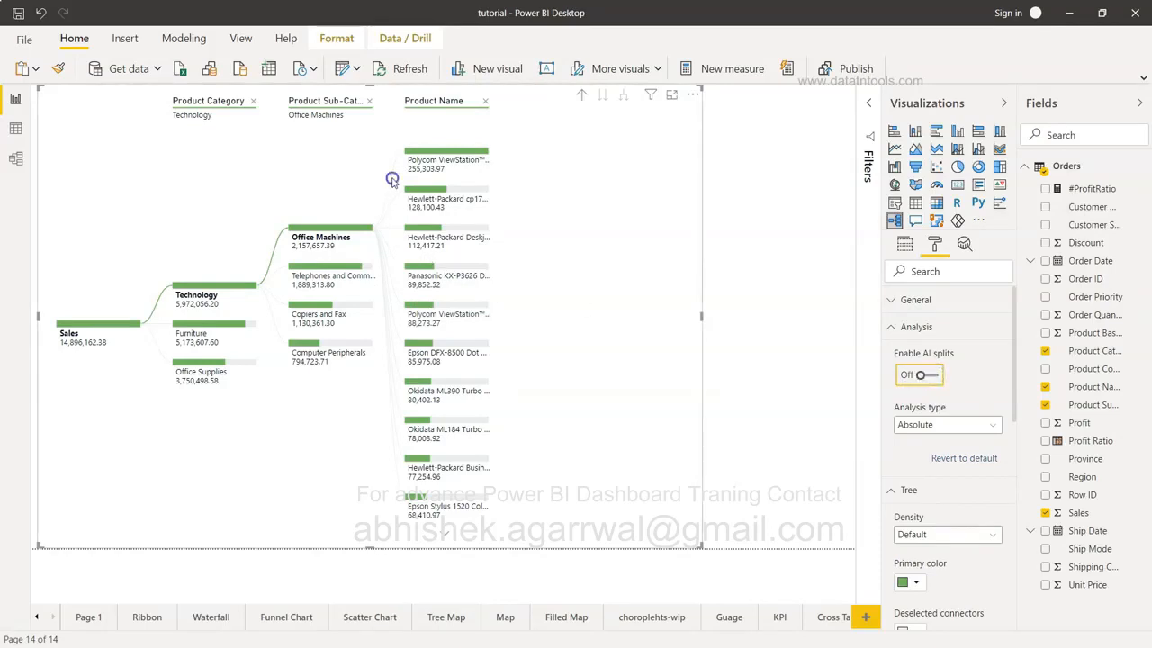
left_click(932, 376)
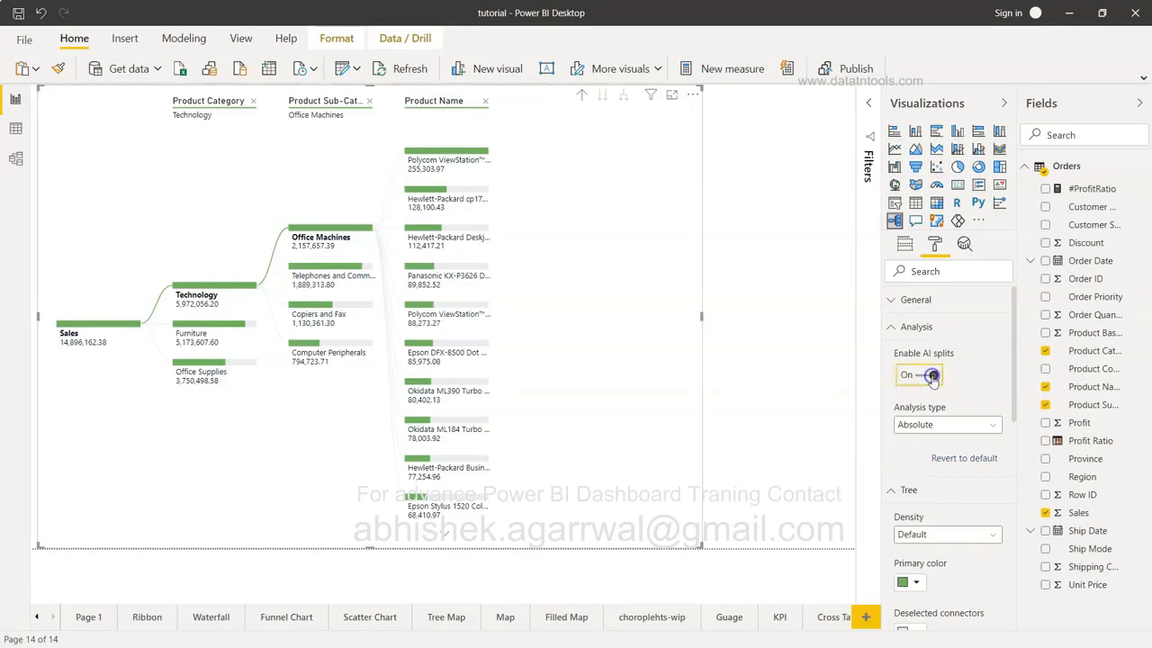
left_click(943, 427)
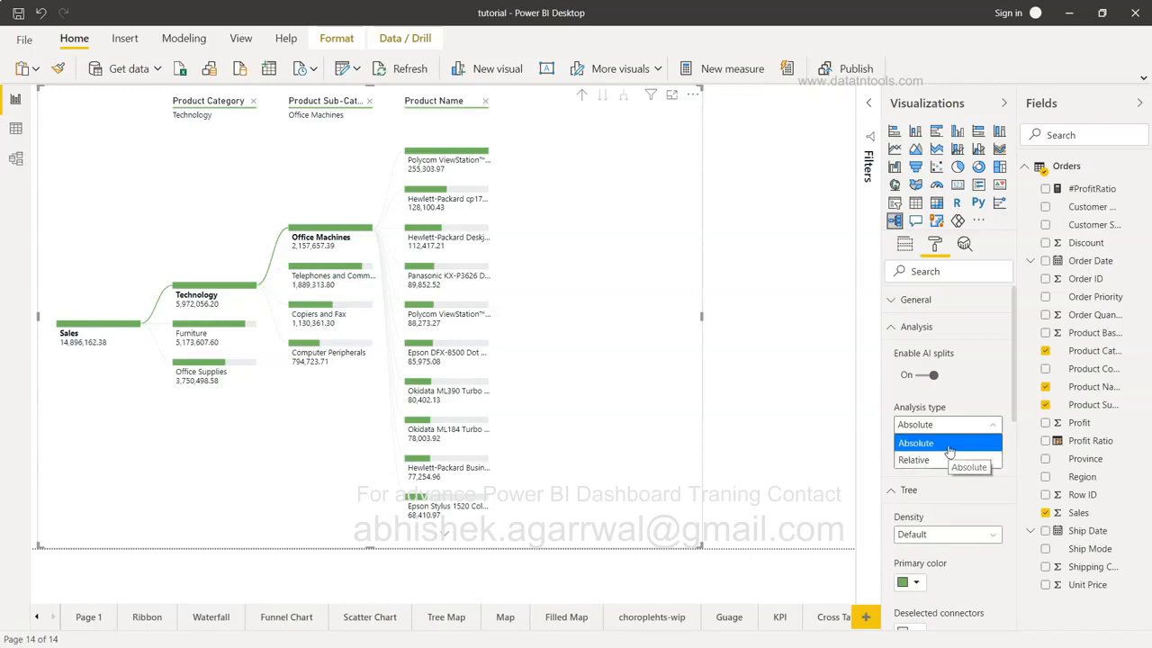
left_click(948, 446)
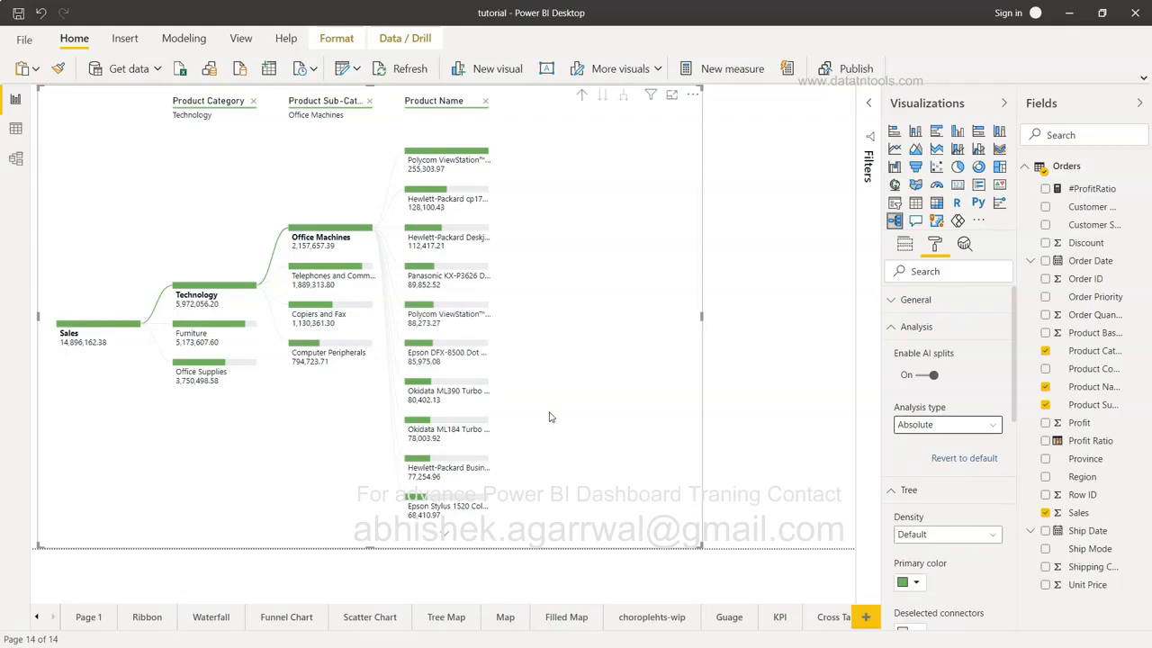
- Highlight the tree paths to the Epson DFX-8500 and the Okidata ML390 Turbo products in the Product Name level
left_click(456, 350)
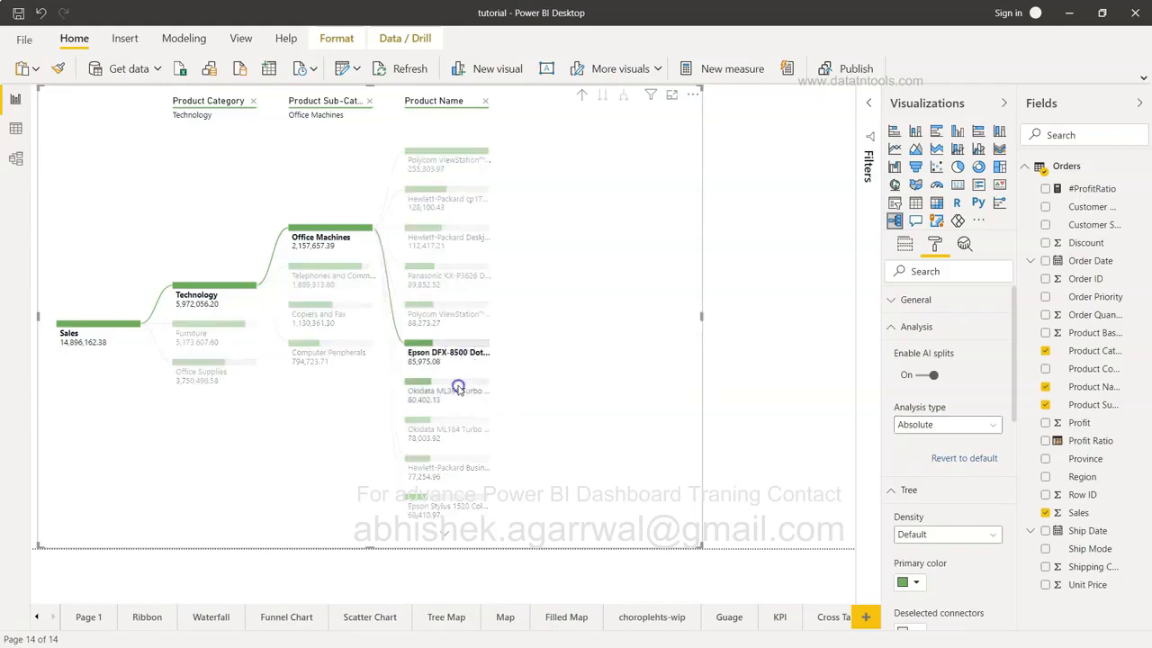
left_click(459, 389)
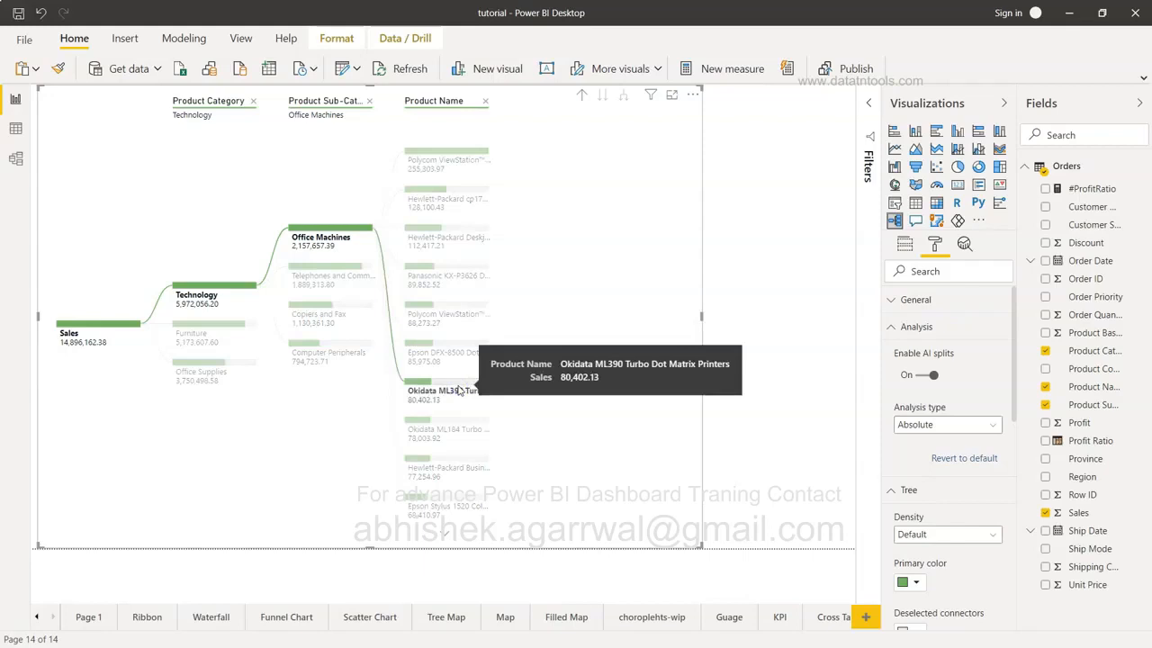
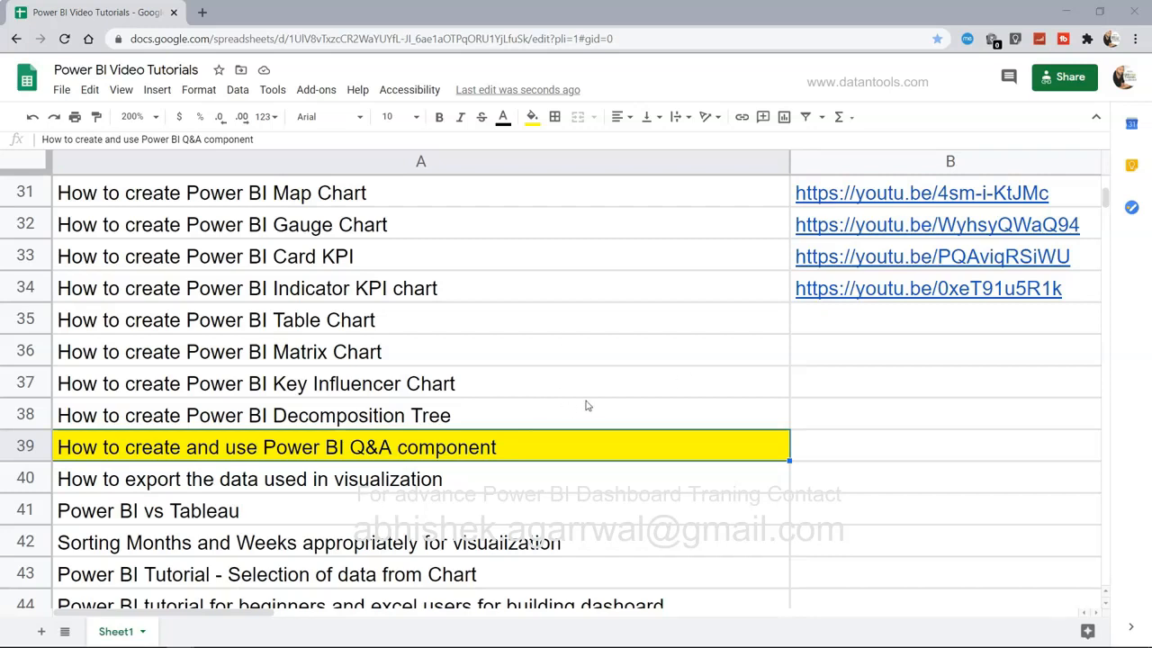
scroll(585, 406, "up", 5)
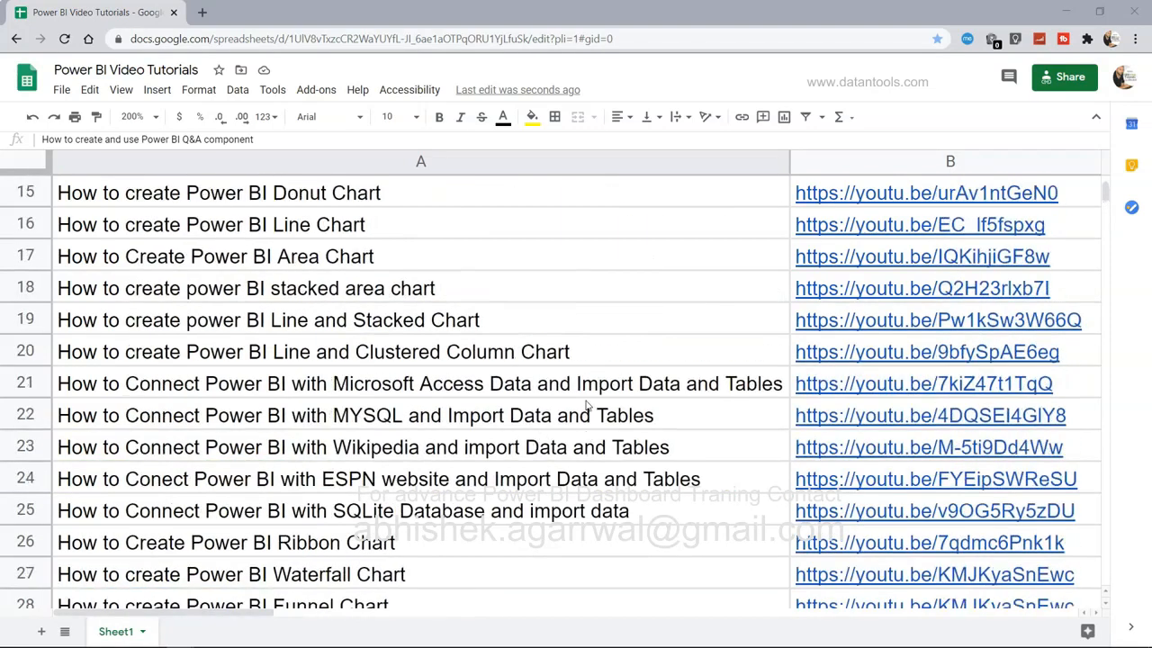
scroll(585, 406, "down", 4)
scroll(585, 406, "down", 1)
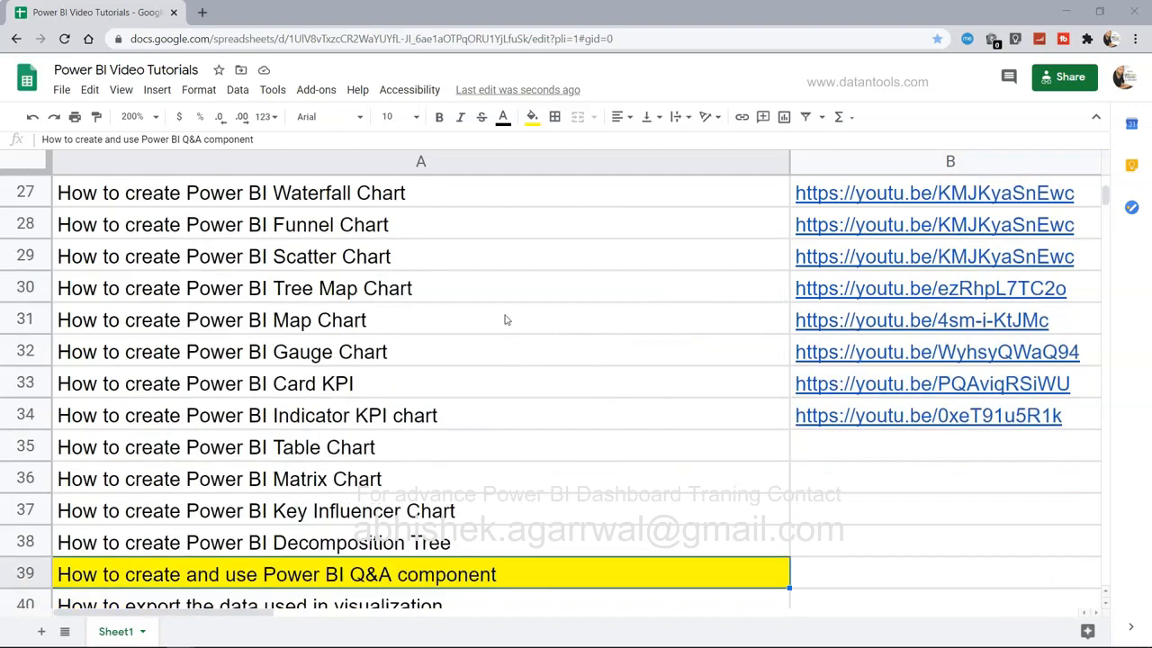
mouse_move(866, 351)
scroll(867, 349, "down", 5)
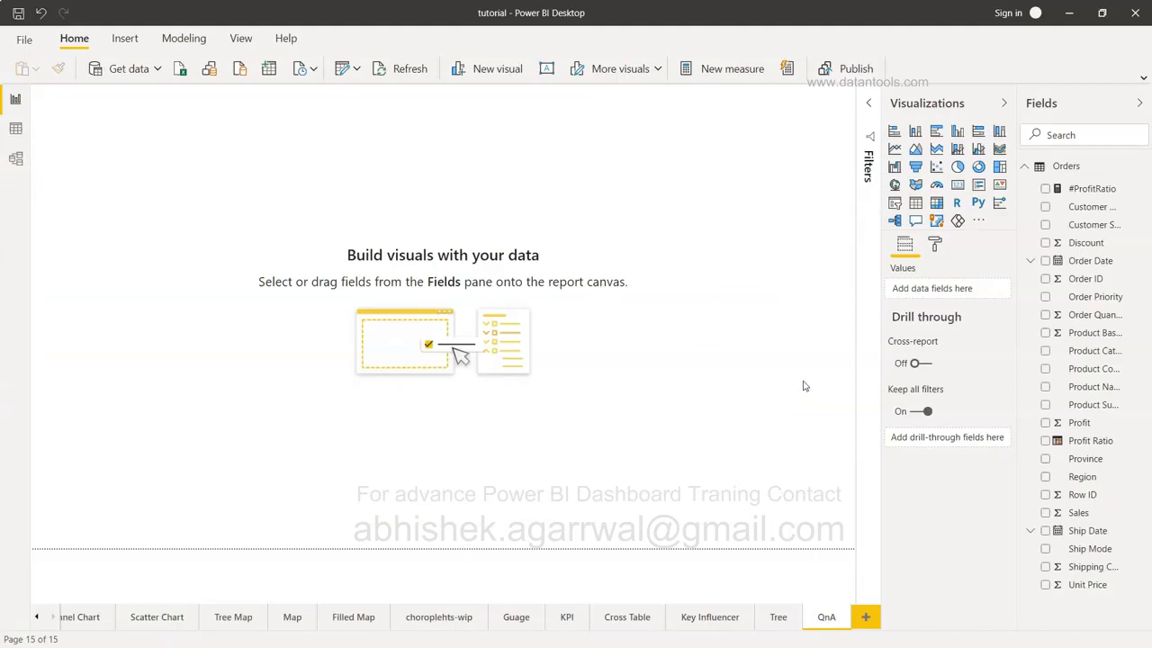
- Add an enlarged Q&A visual to the QnA page and ask its suggested question "what is the #ProfitRatio by customer name"
left_click(916, 225)
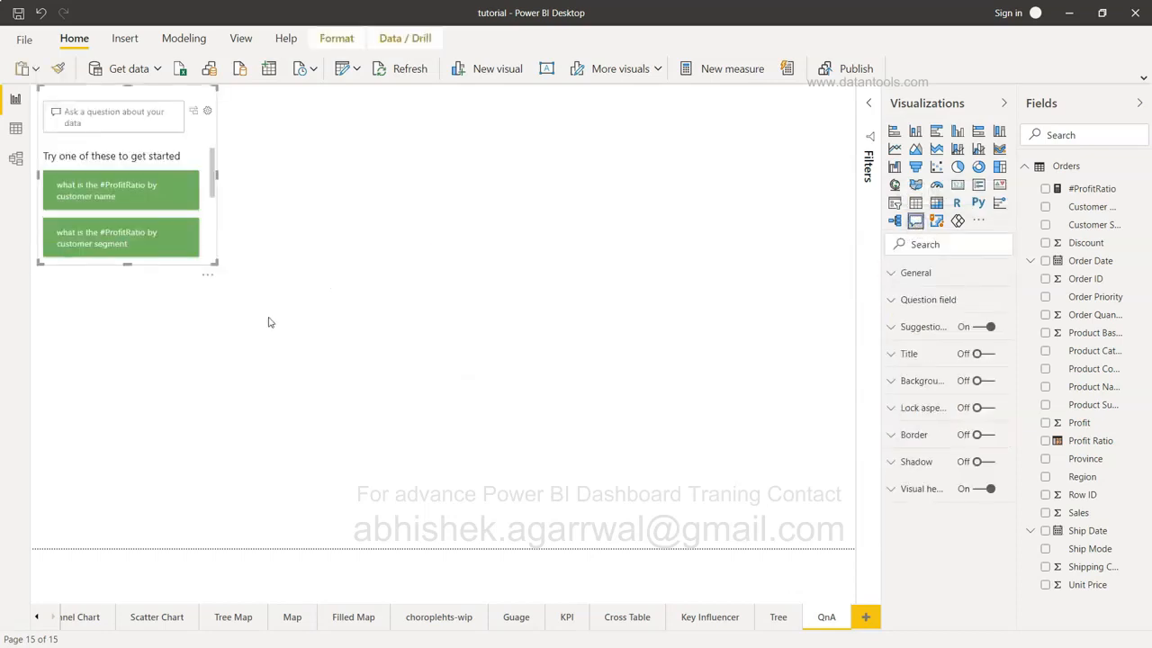
left_click_drag(216, 262, 432, 334)
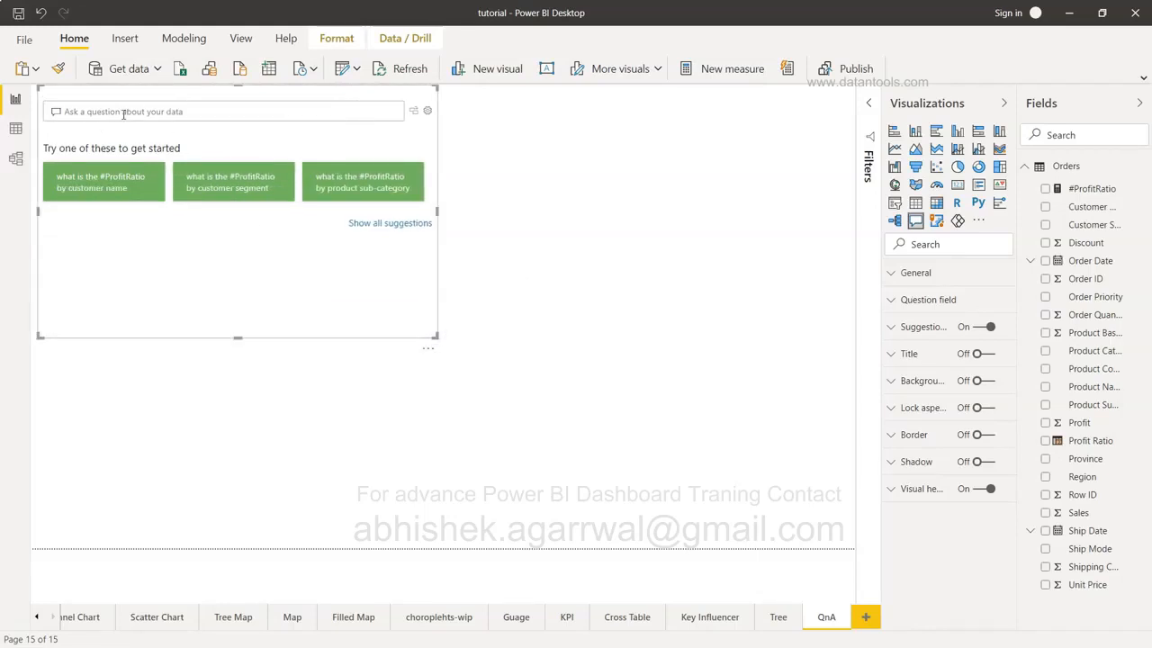
left_click(112, 195)
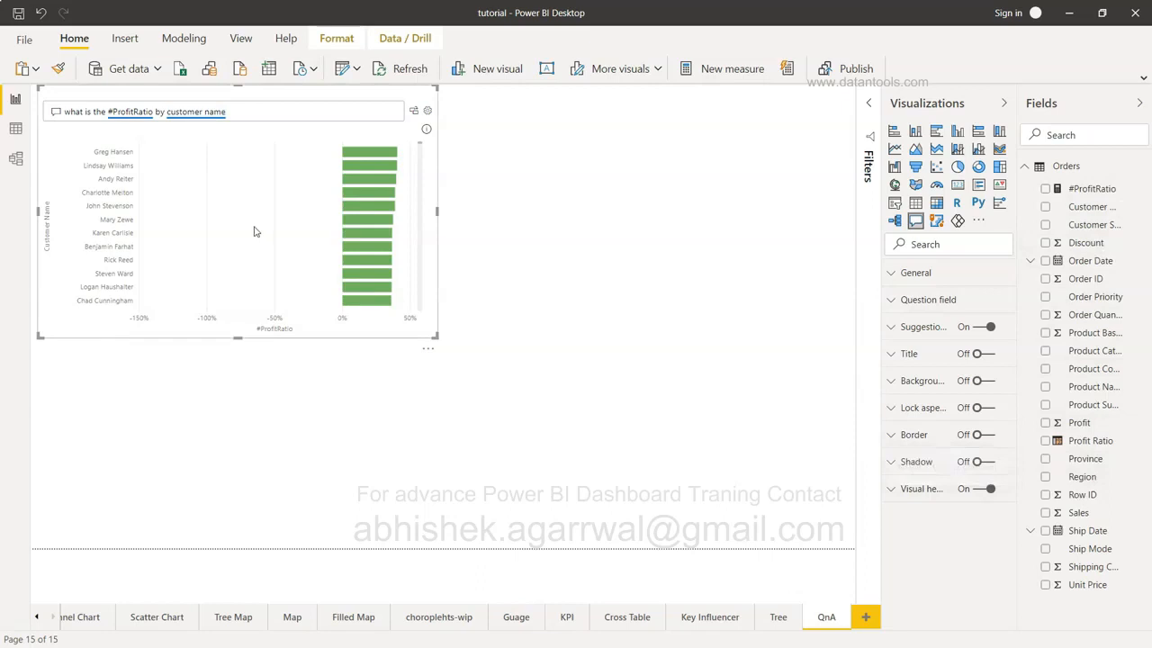
- Replace the question in the Q&A visual with "what is sales by product category"
triple_click(273, 107)
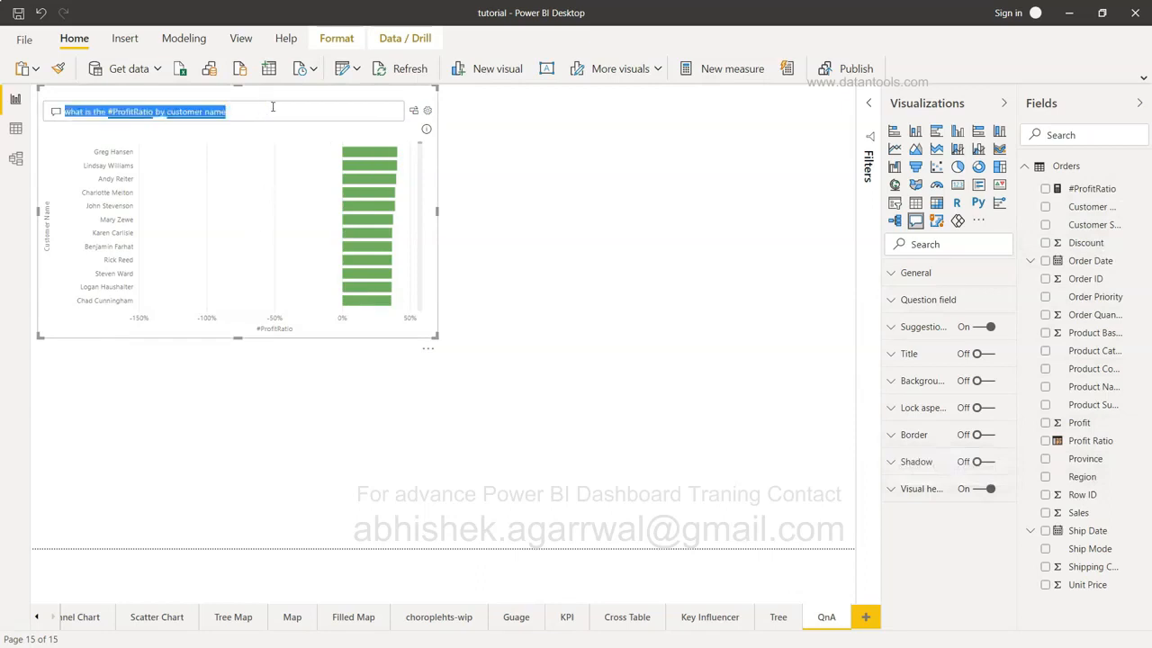
type("what is sales by product ca")
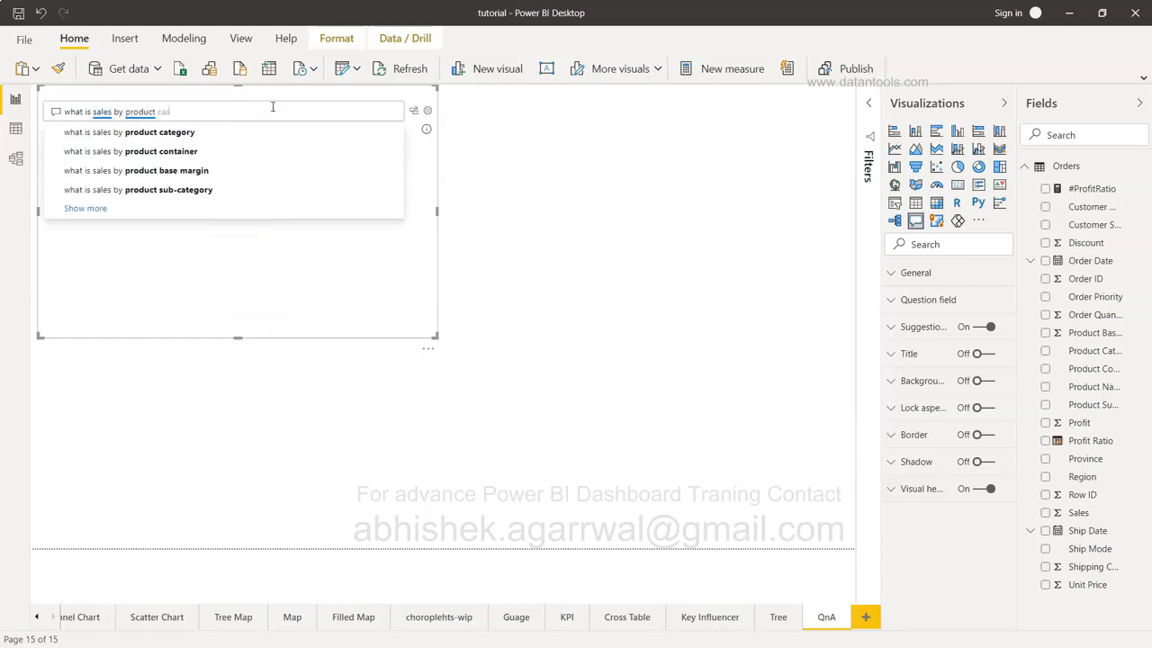
type("s")
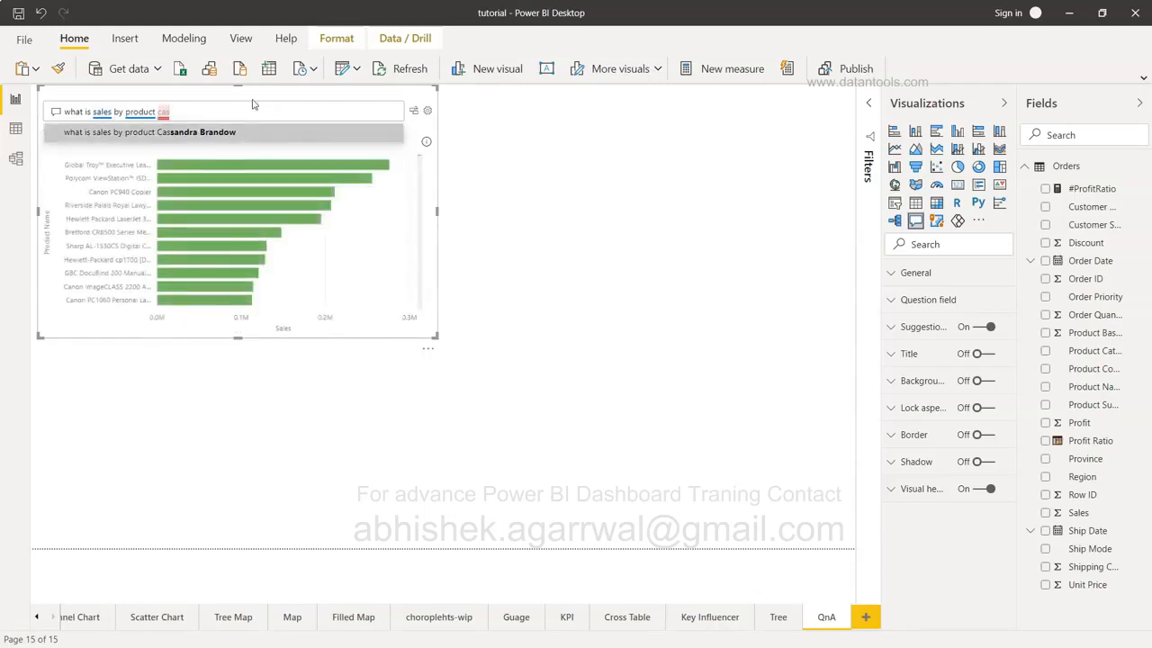
key("BackSpace")
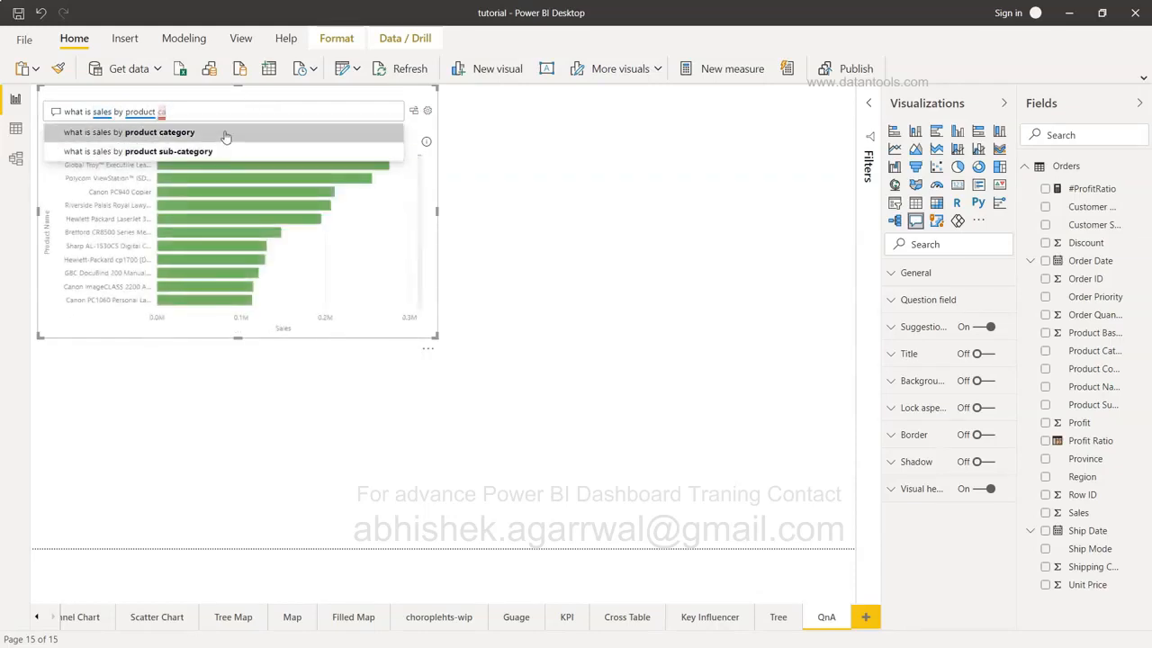
left_click(224, 133)
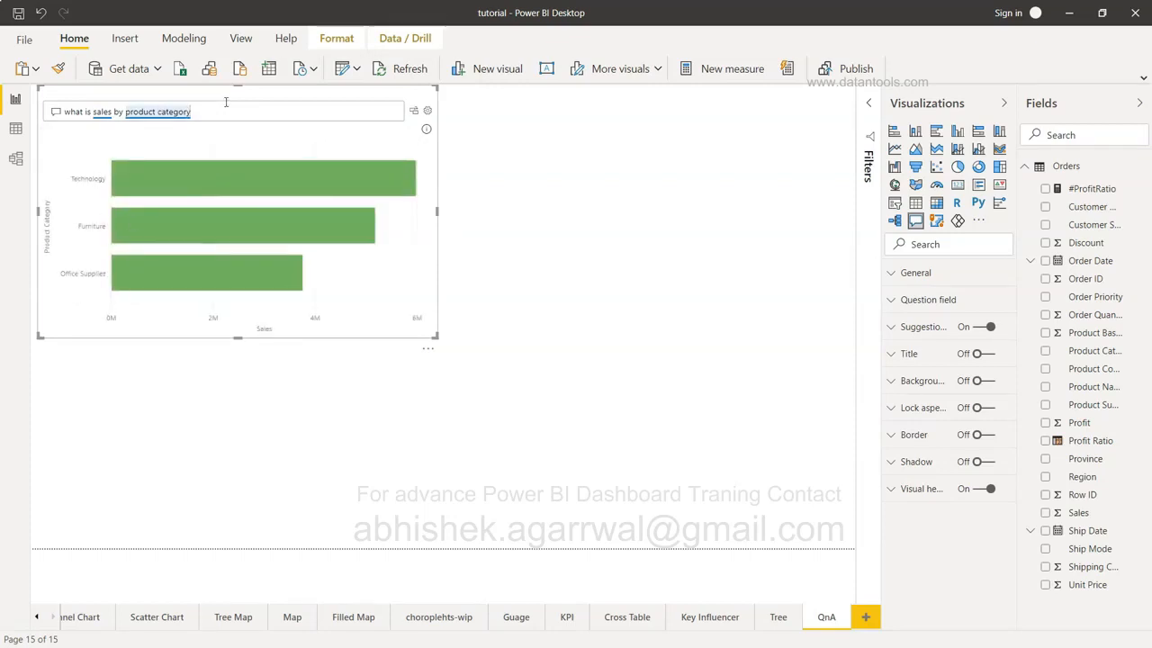
- Change the question to "what is sales by product sub-category" and look through the resulting bar chart
key("BackSpace")
key("BackSpace")
key("BackSpace")
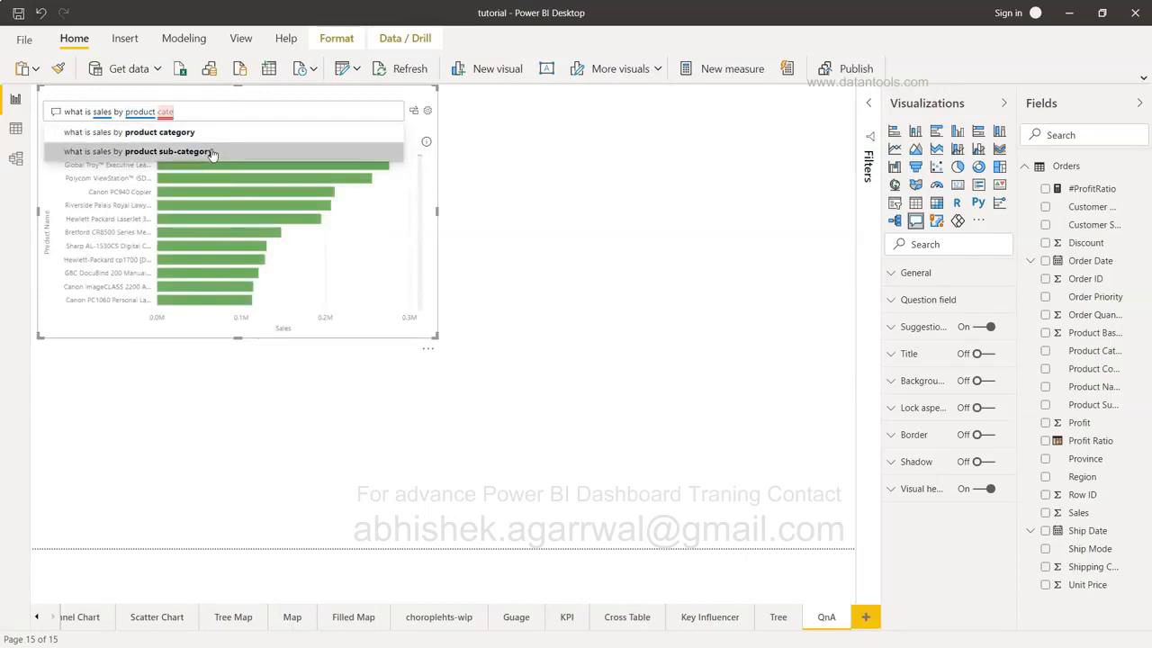
left_click(212, 153)
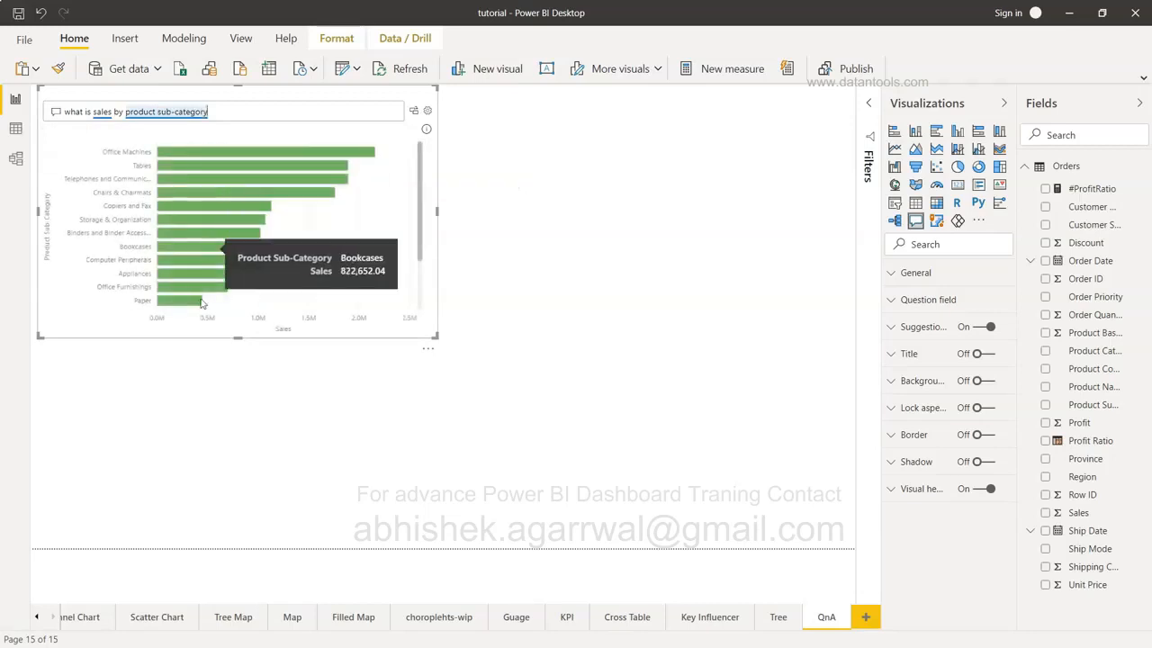
scroll(293, 271, "down", 2)
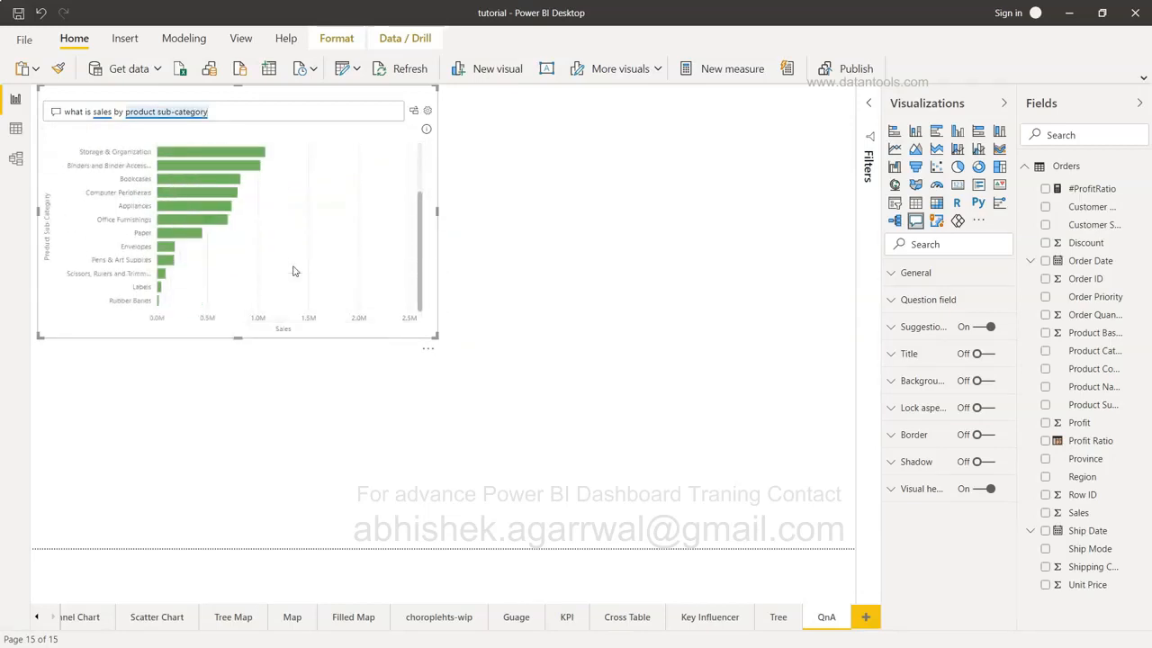
scroll(293, 271, "up", 3)
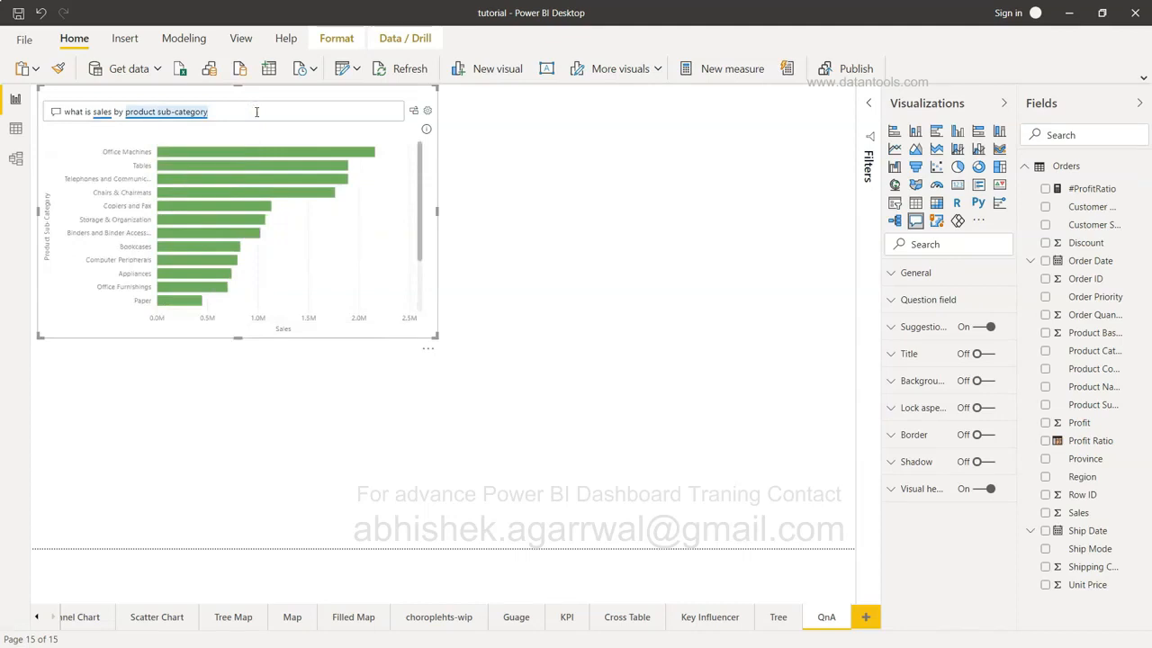
- Extend the question to "what is sales by product sub-category and Region" and enlarge the Q&A visual to fill the page
type("and")
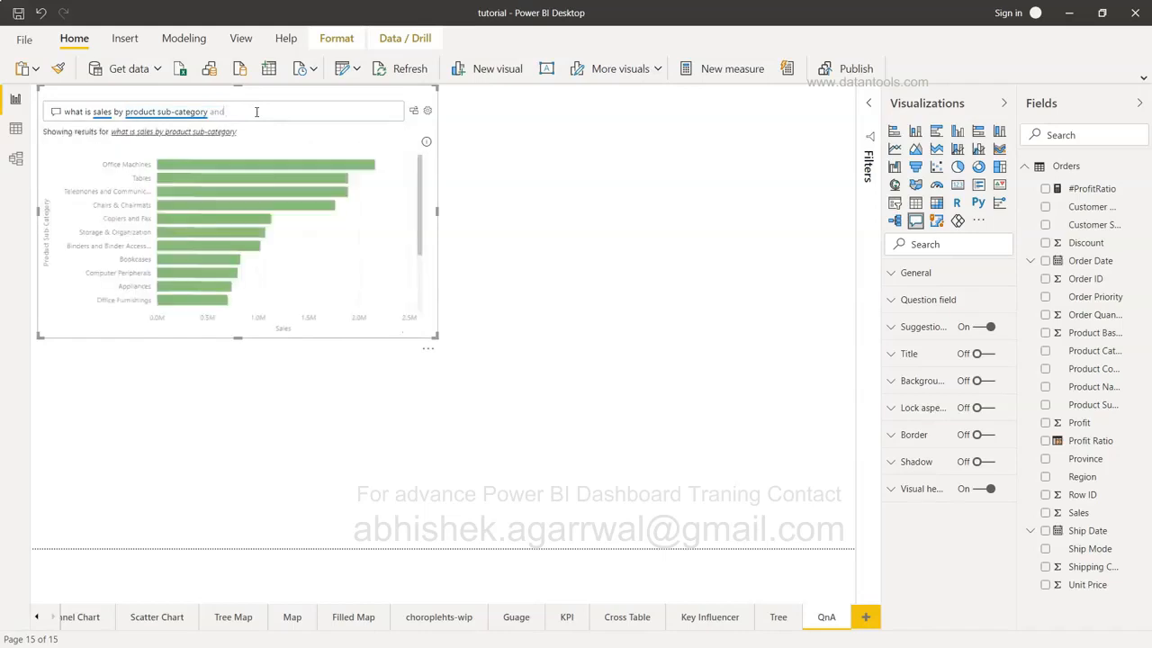
left_click(257, 112)
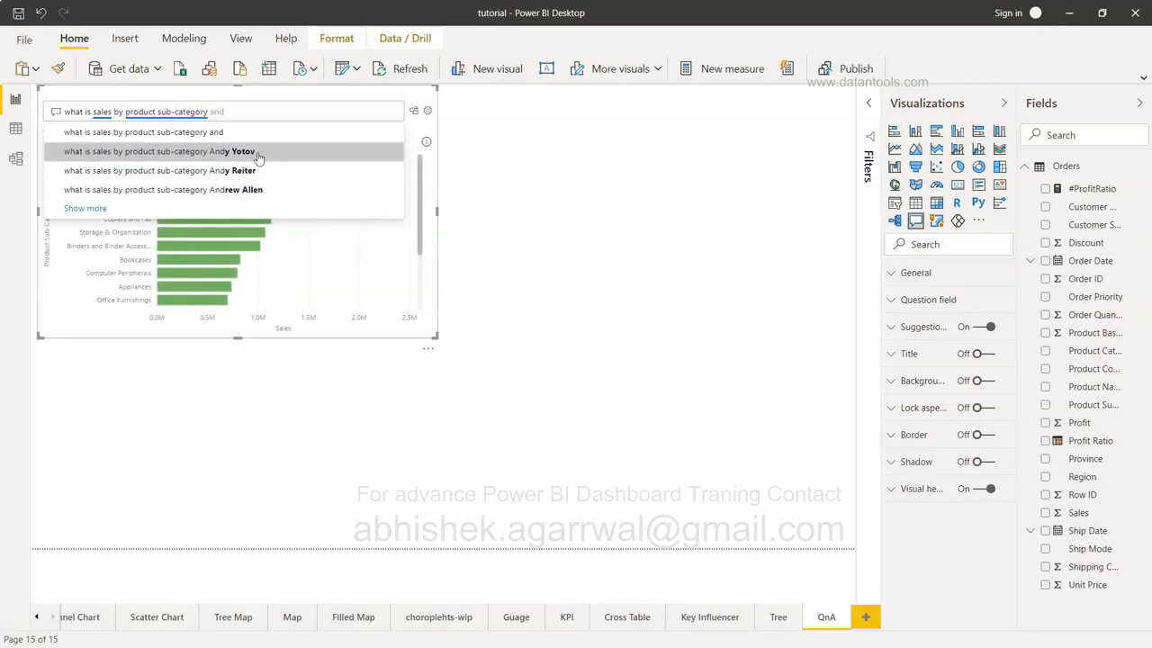
type("Region")
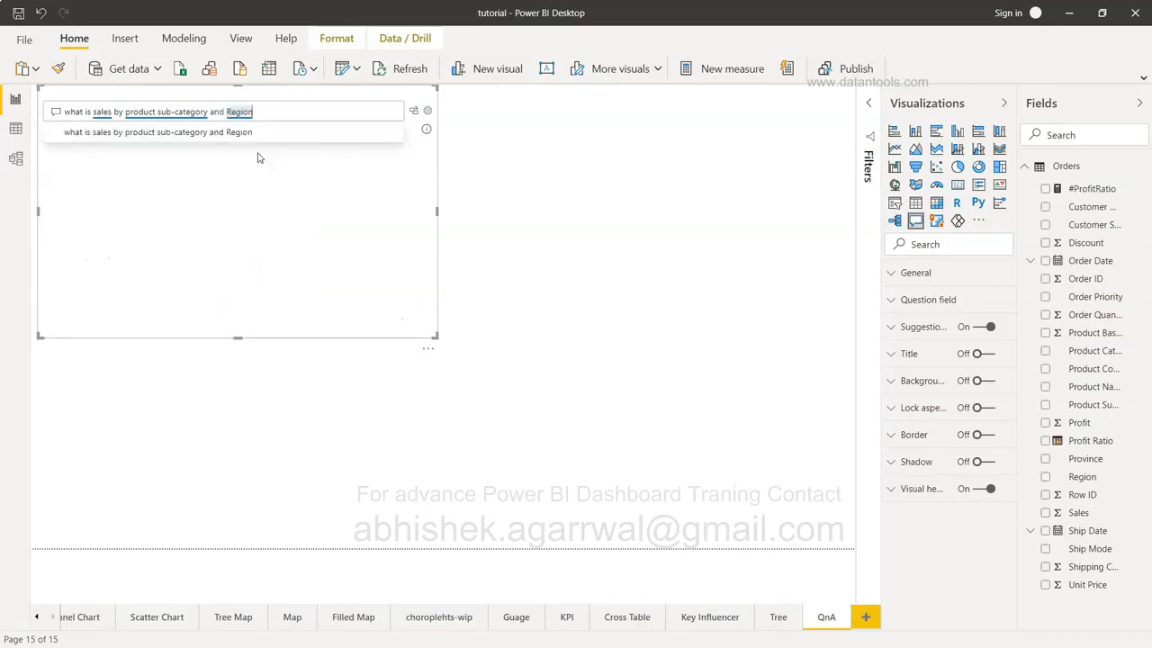
left_click(247, 132)
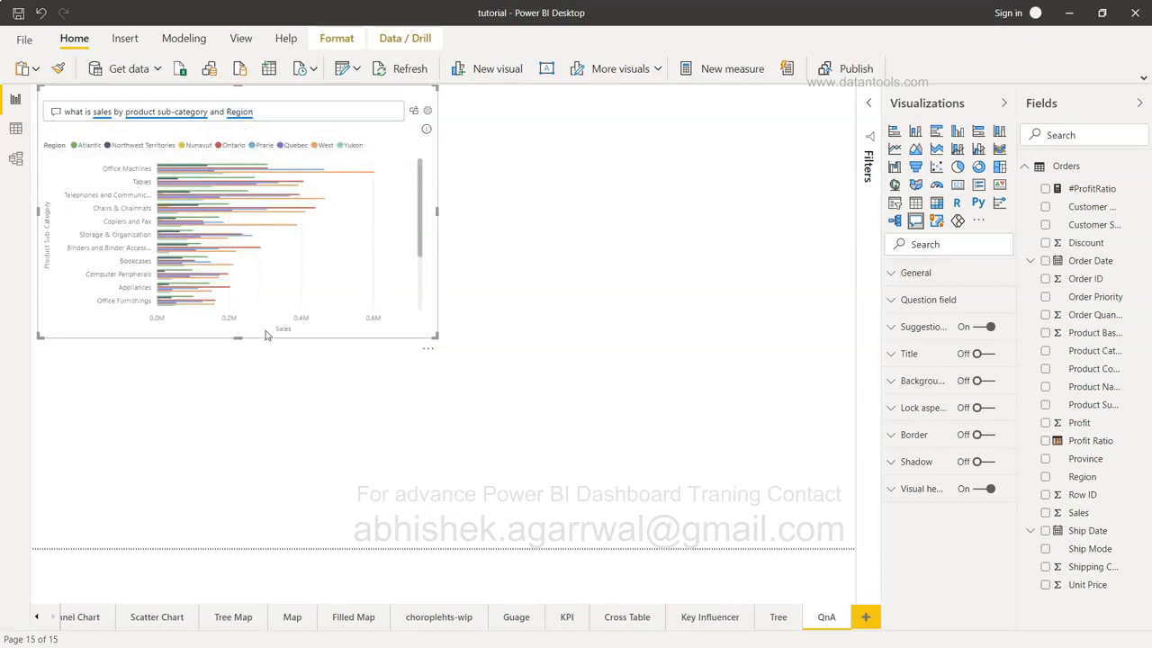
left_click_drag(437, 337, 857, 563)
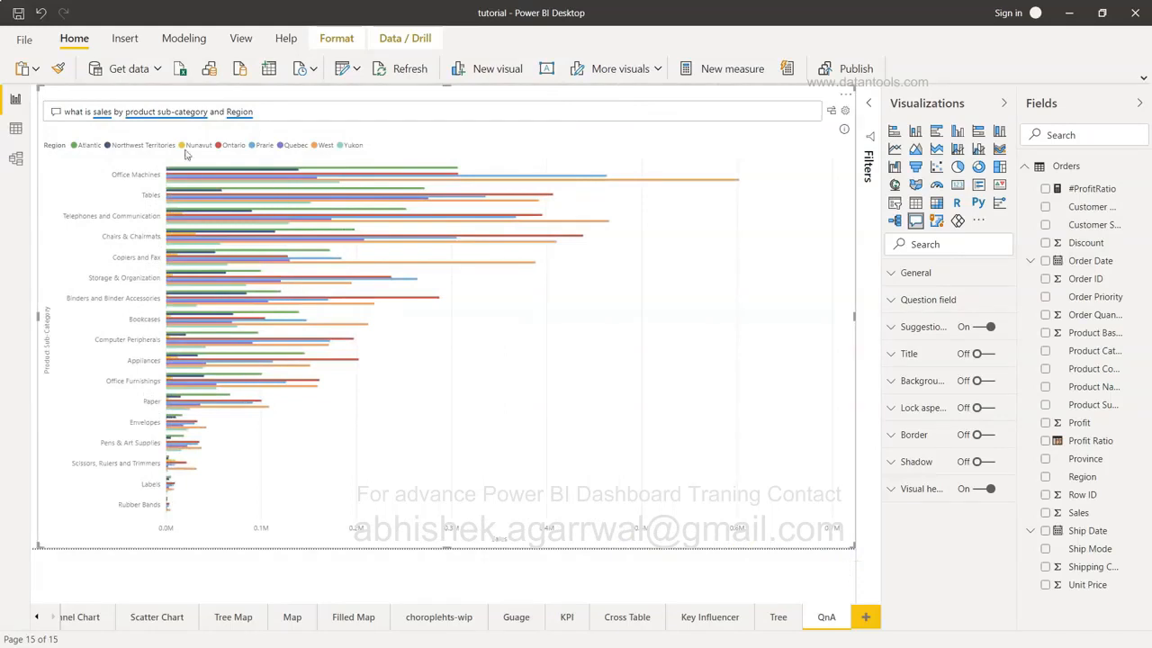
- Replace Region in the question so that it asks "what is sales by product sub-category and order priority"
mouse_move(405, 220)
key("BackSpace")
key("BackSpace")
key("BackSpace")
key("BackSpace")
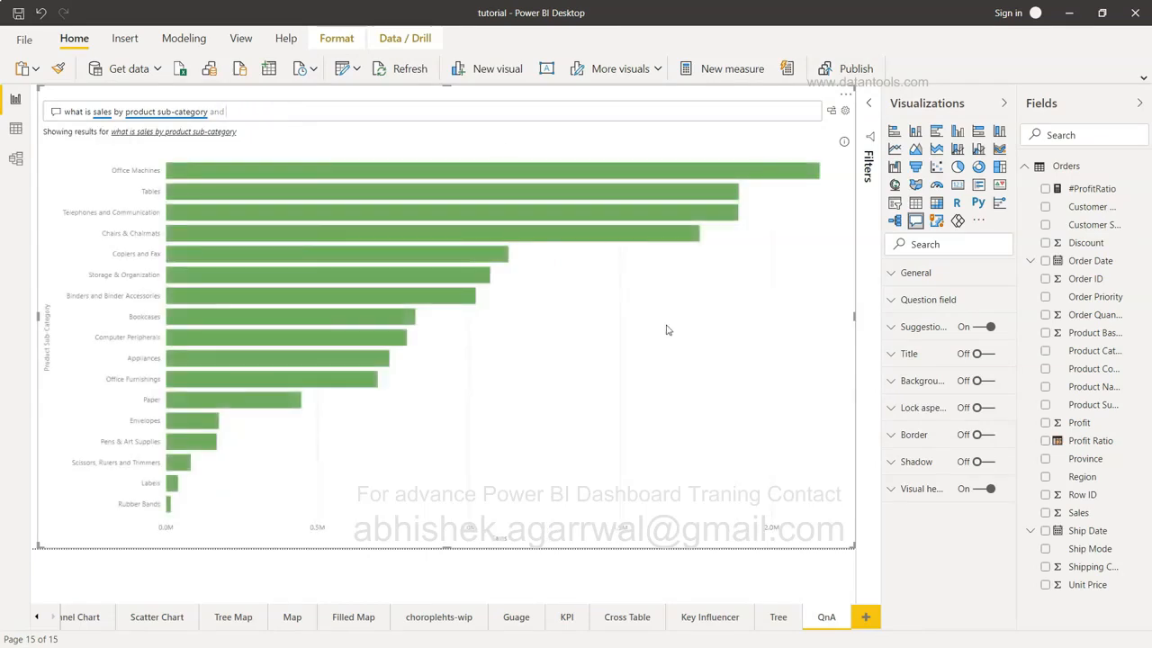
type("Order")
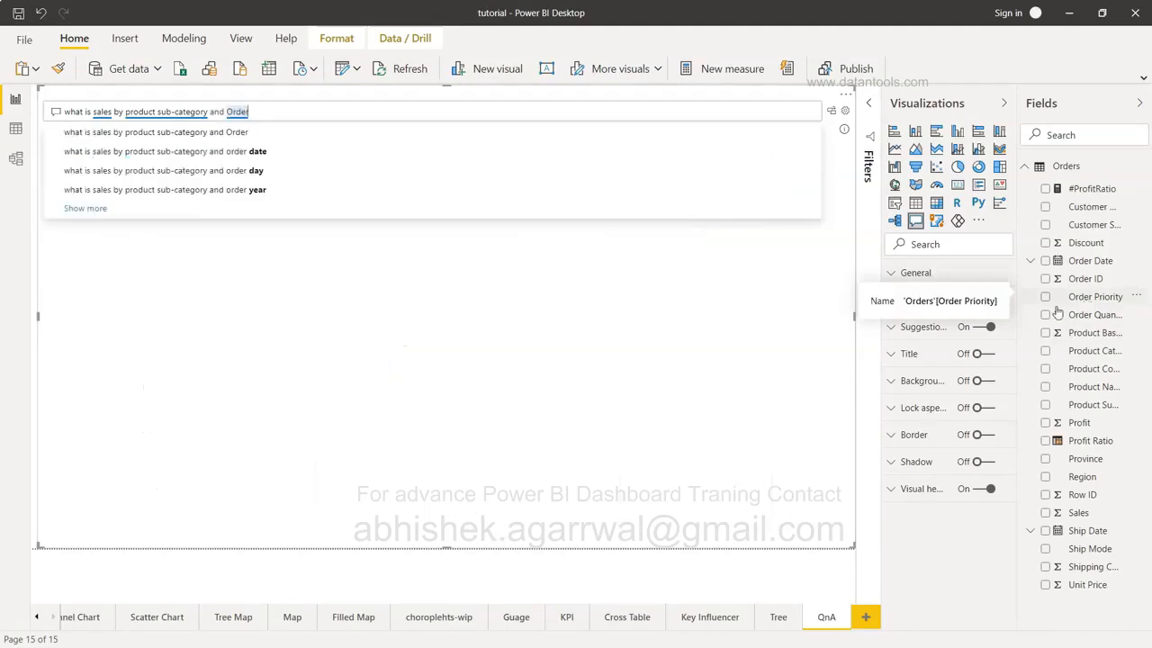
type(" Pri")
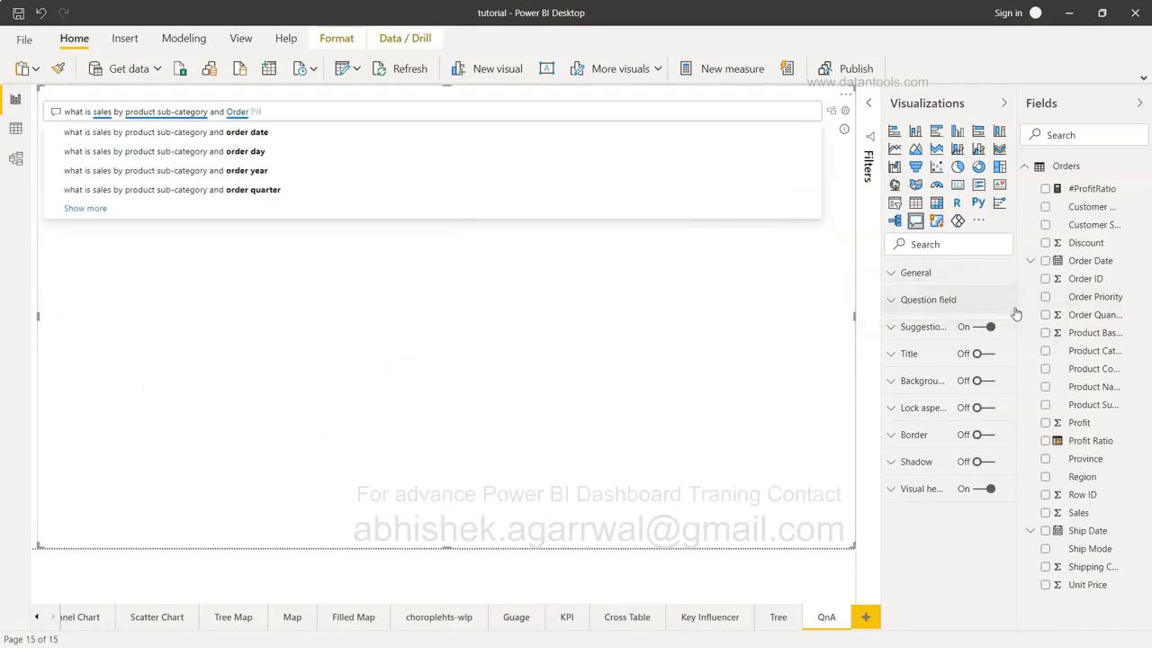
type("pro")
key("BackSpace")
key("BackSpace")
key("BackSpace")
type("ori")
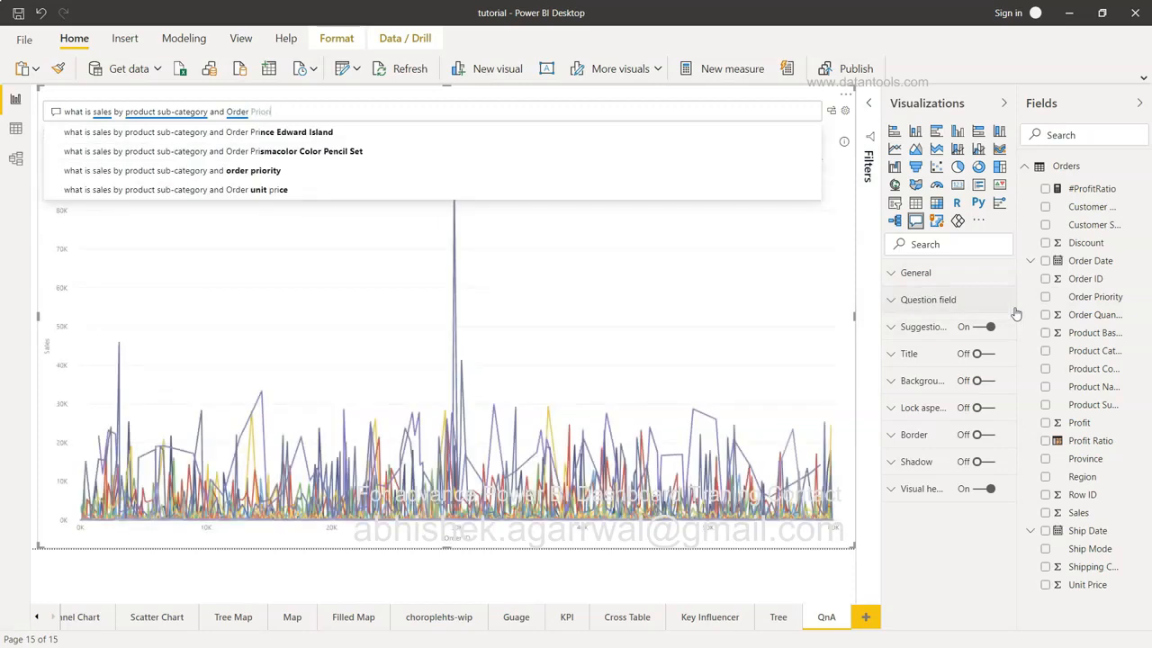
left_click(384, 136)
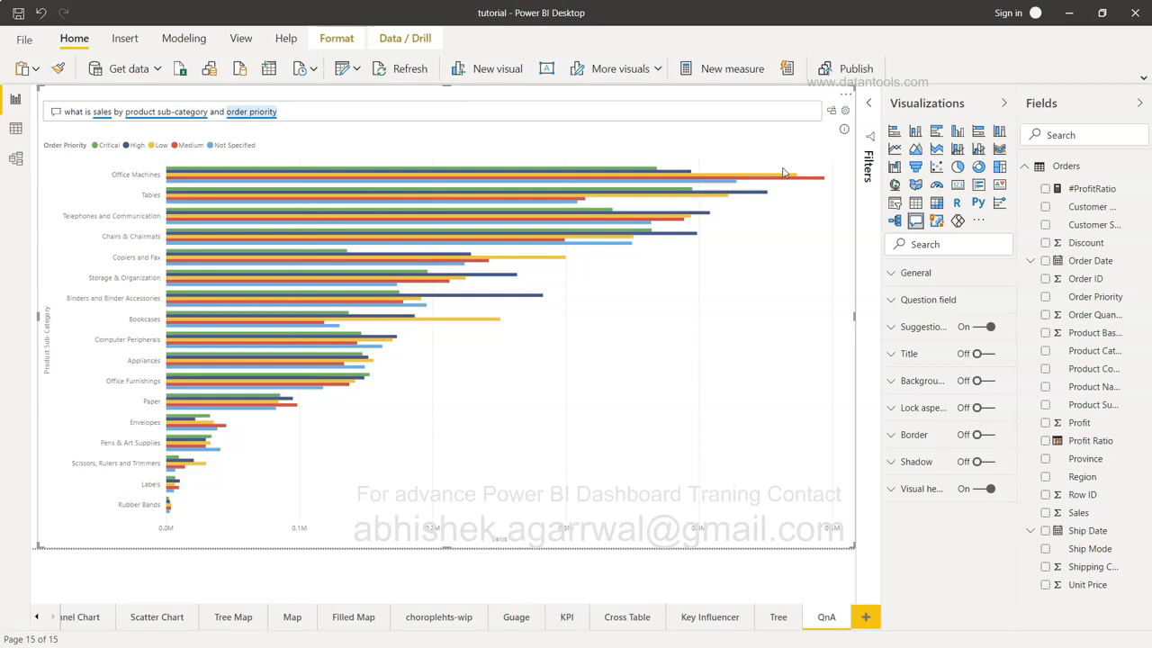
- Replace the whole question with "what is total sales"
triple_click(356, 113)
type("t is total sales")
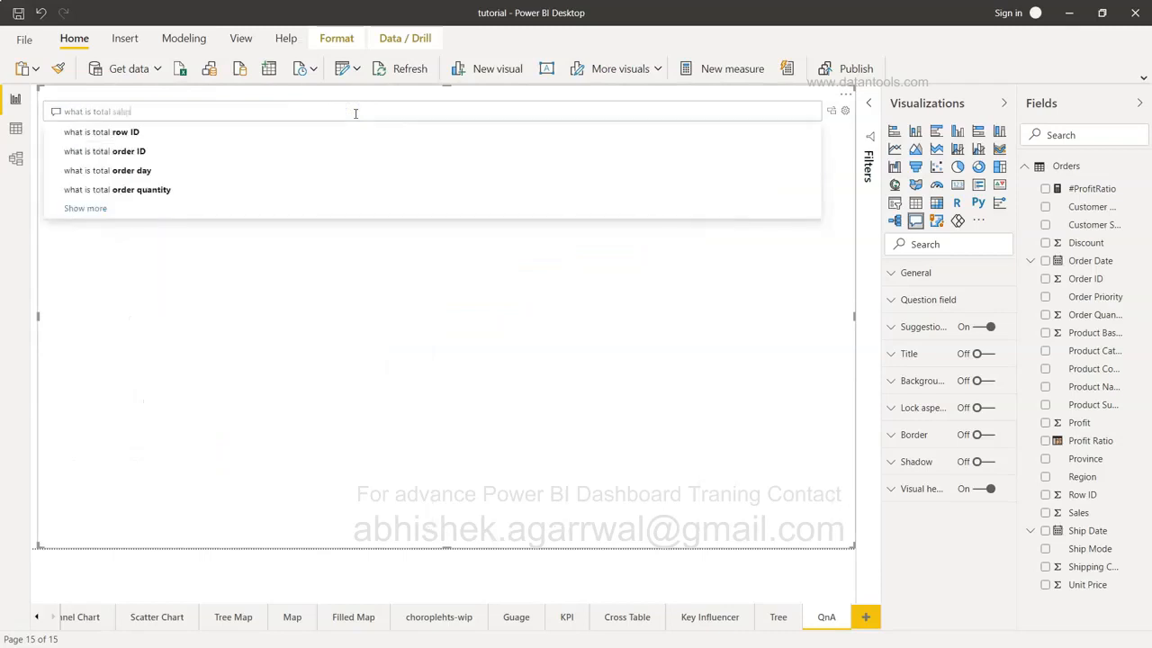
key("Return")
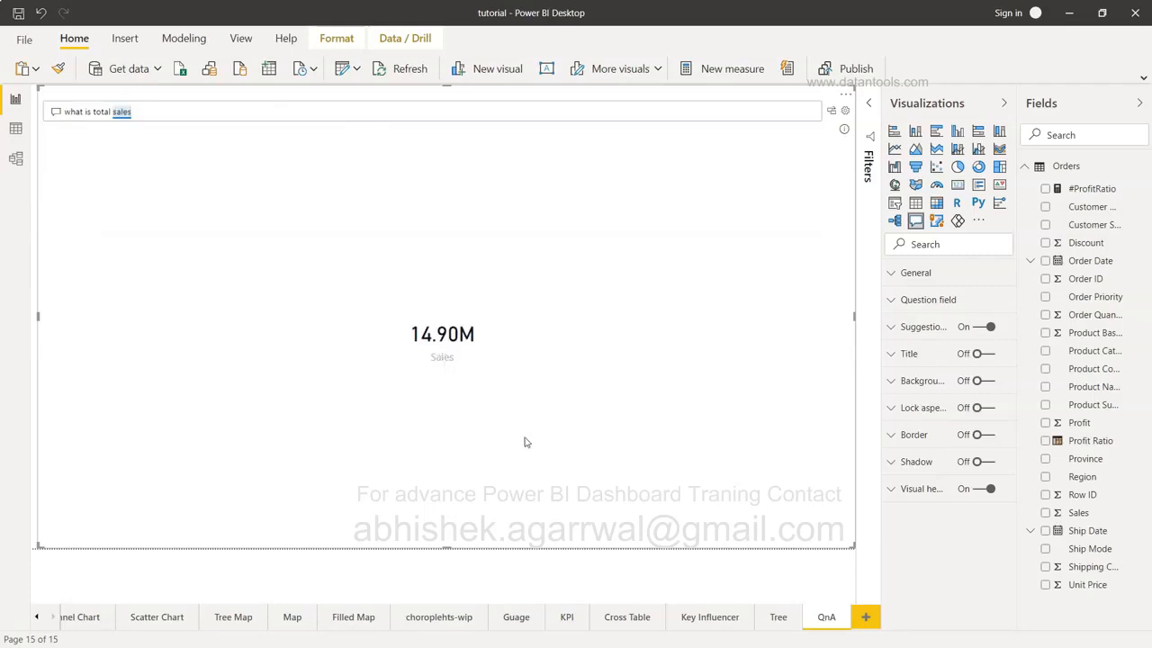
- Change the question to "what is total profit by customer segment"
key("BackSpace")
key("BackSpace")
key("BackSpace")
key("BackSpace")
key("BackSpace")
type("profit by")
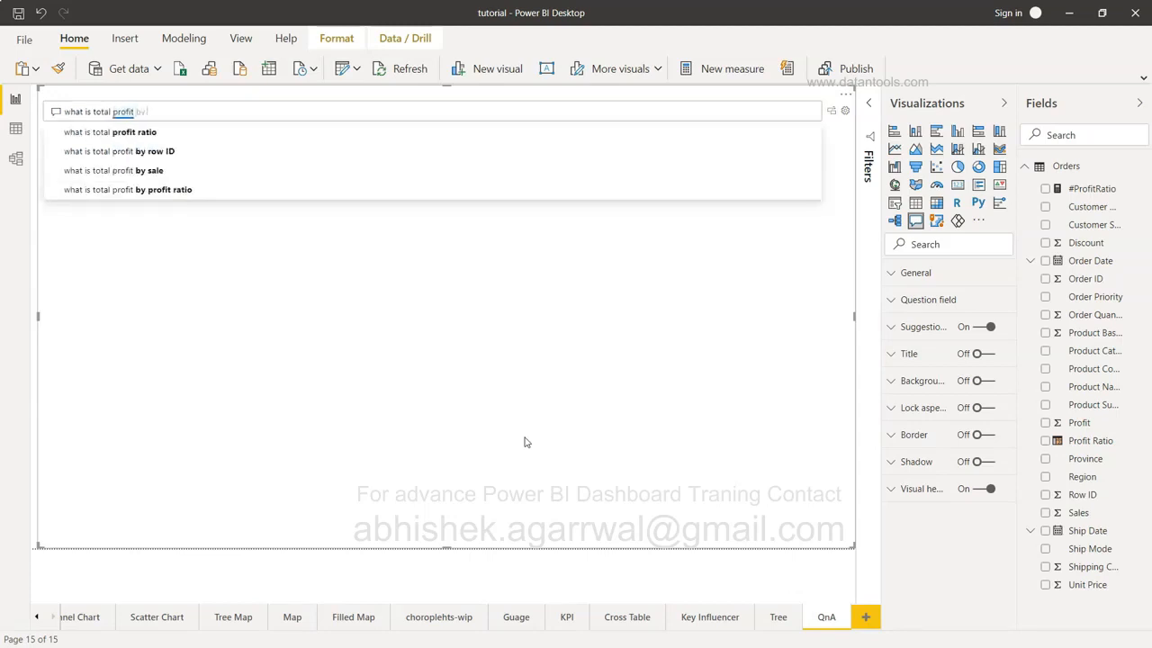
type(" cutomer")
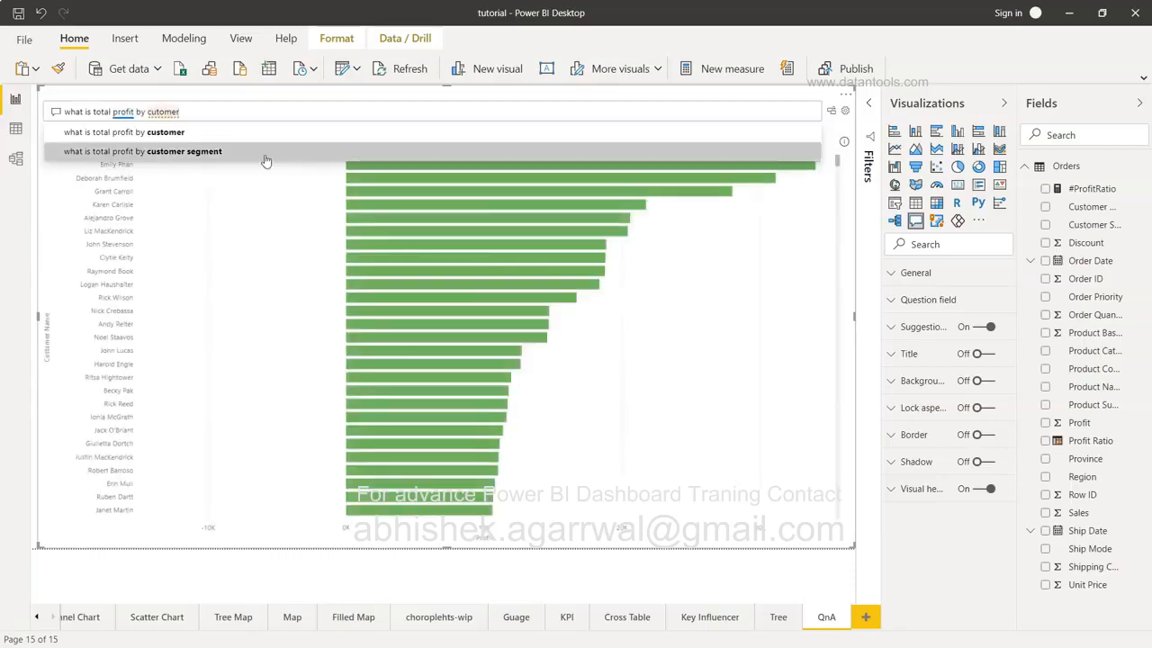
left_click(263, 154)
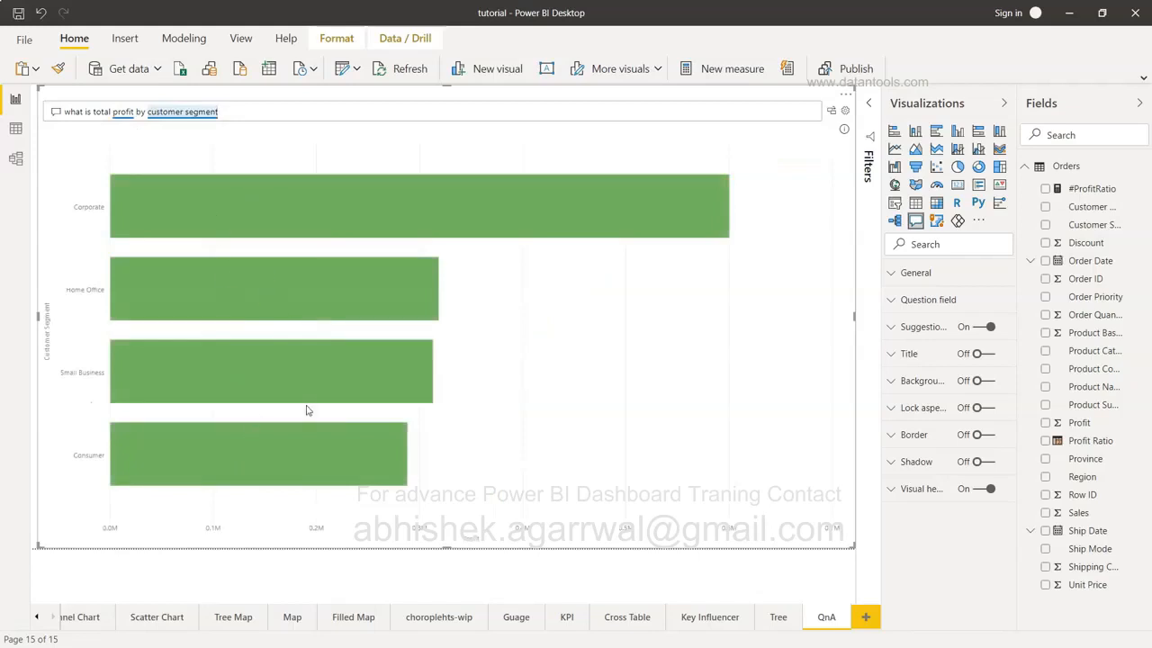
left_click(722, 420)
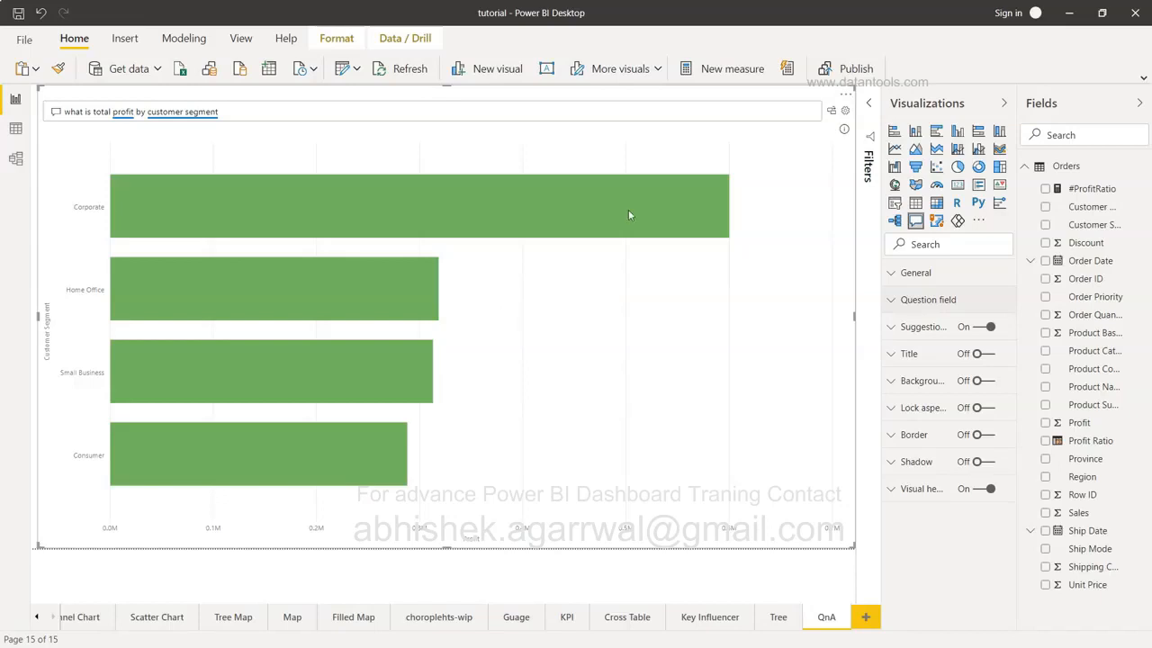
- Open the Q&A setup and examine the terms and suggested synonyms for the fields of the Orders table
left_click(845, 113)
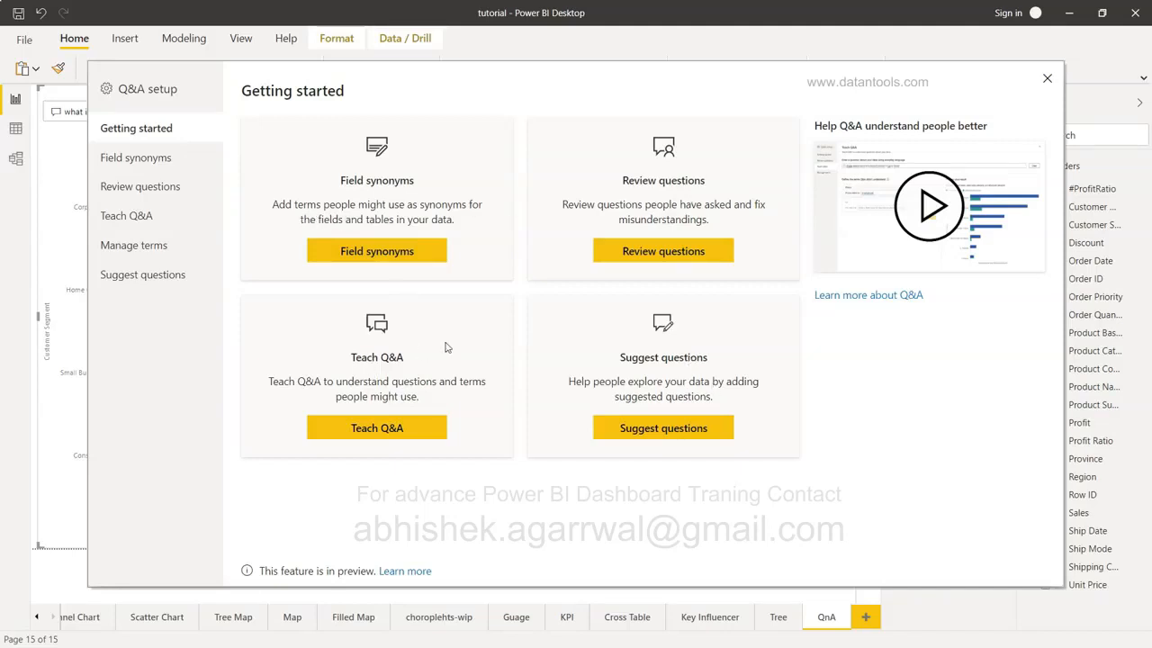
left_click(130, 158)
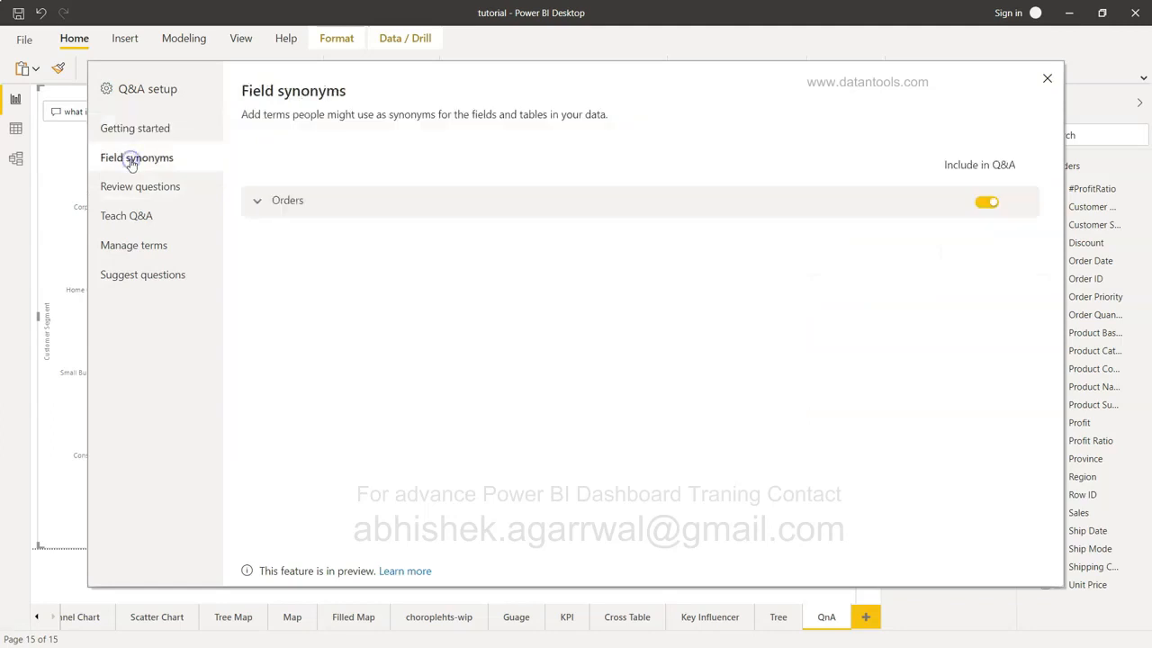
left_click(157, 132)
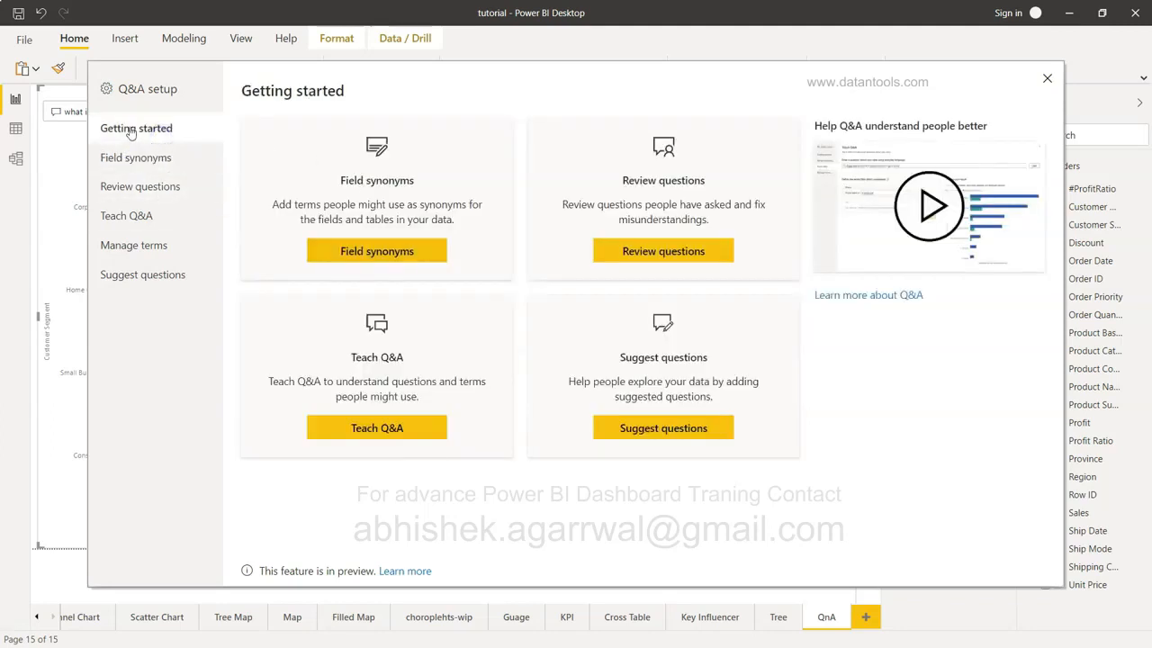
left_click(140, 158)
left_click(322, 211)
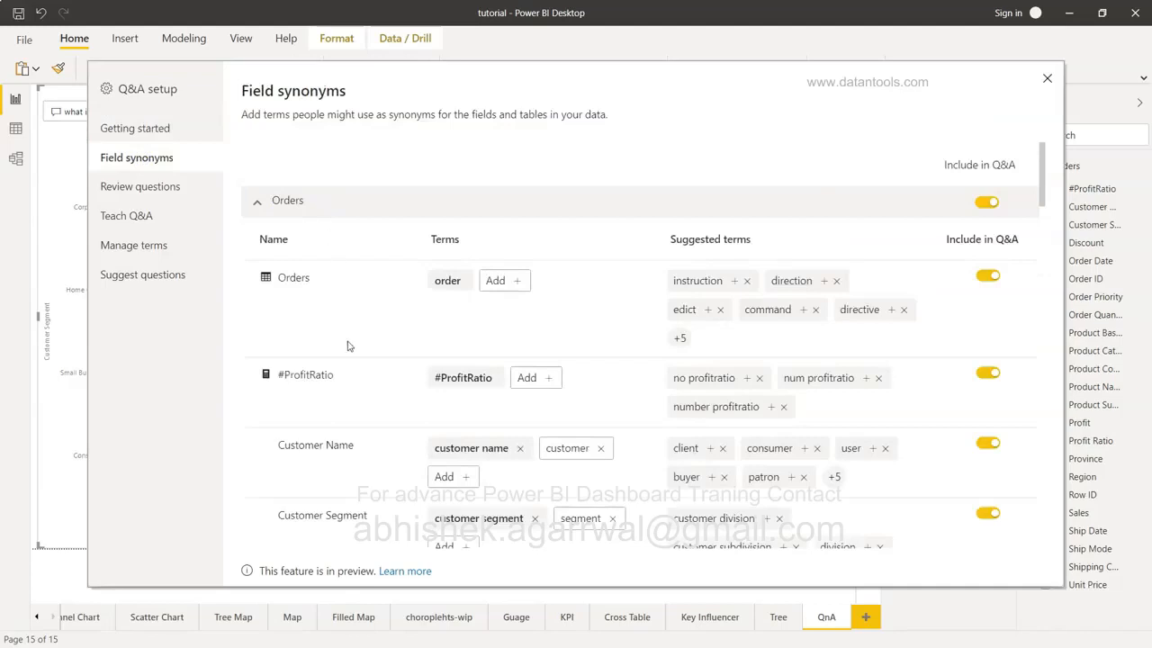
scroll(349, 347, "down", 4)
scroll(349, 347, "down", 10)
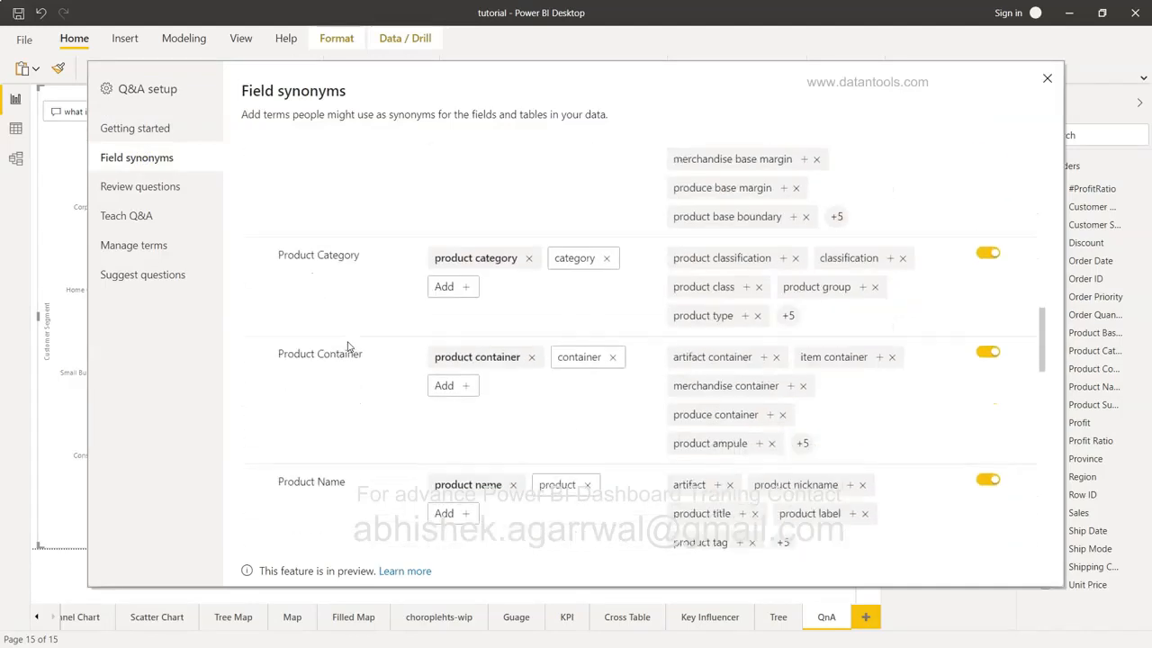
scroll(349, 347, "up", 10)
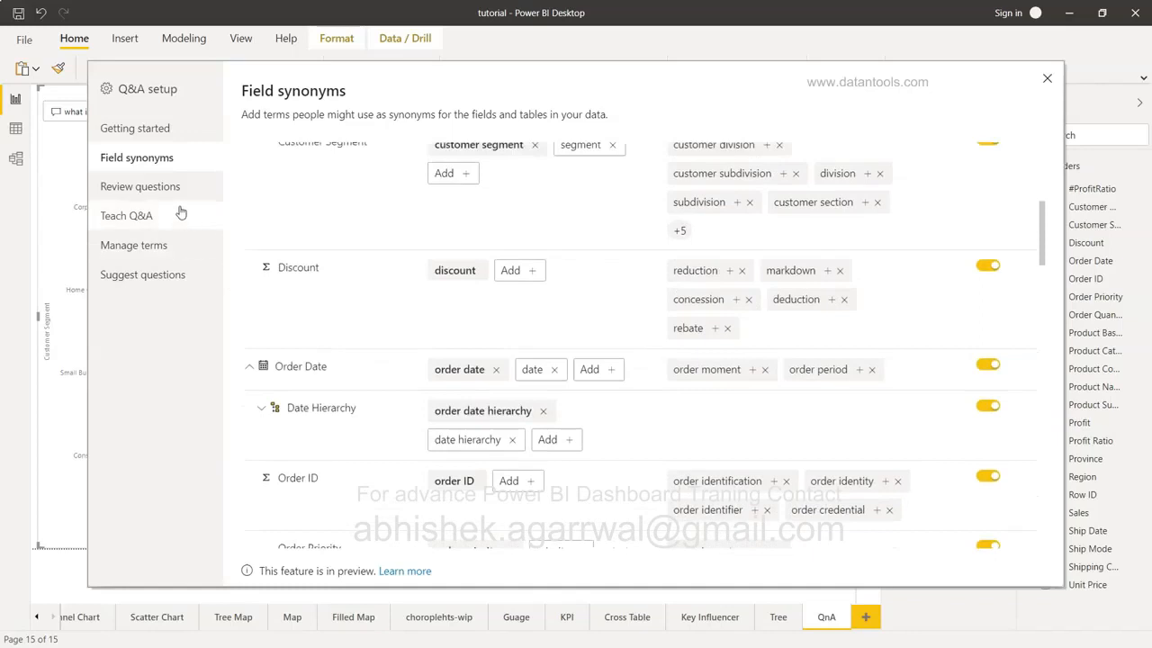
- Look through the Q&A setup's Review questions, Teach Q&A, Manage terms and Suggest questions pages, and close the setup
left_click(174, 191)
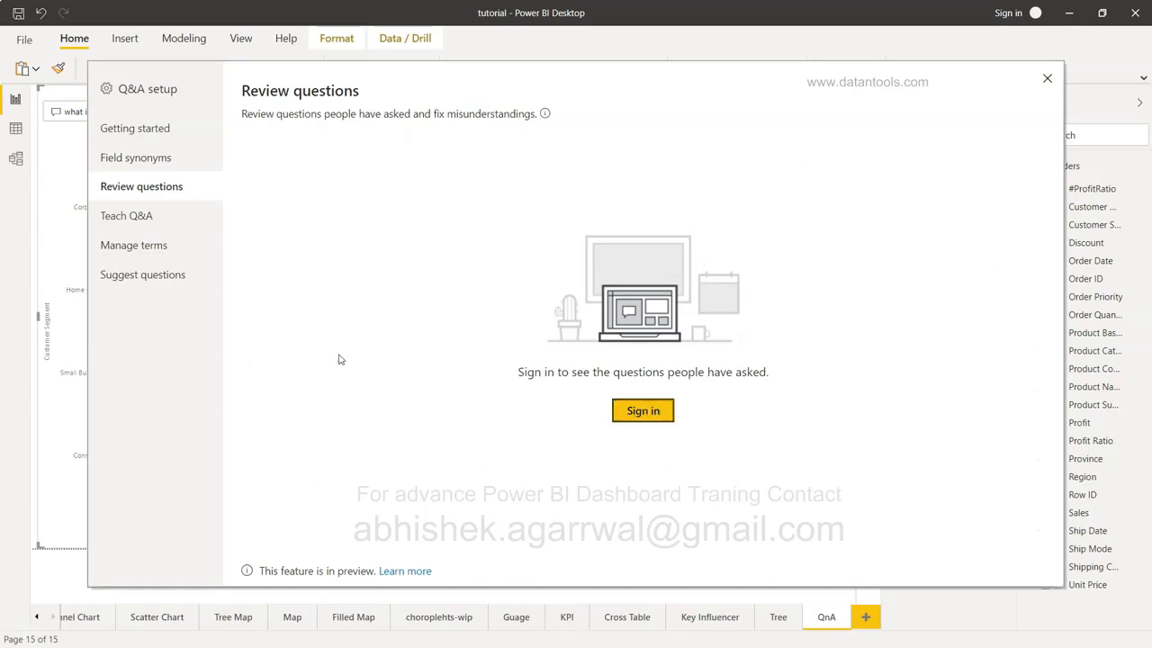
left_click(176, 228)
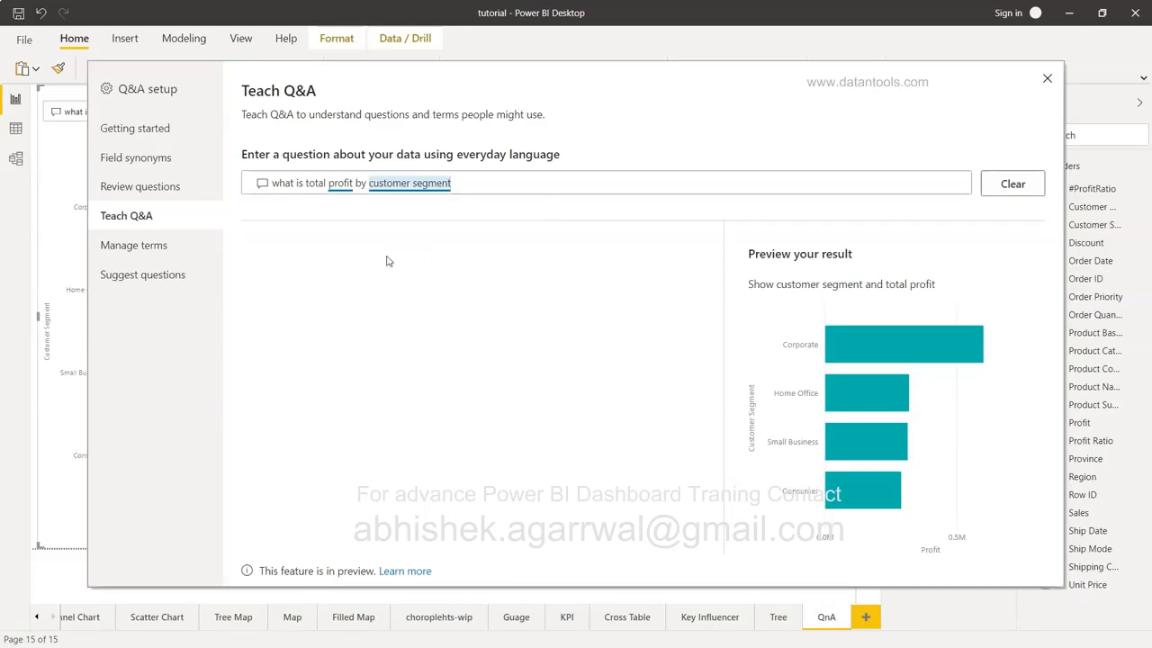
left_click(167, 247)
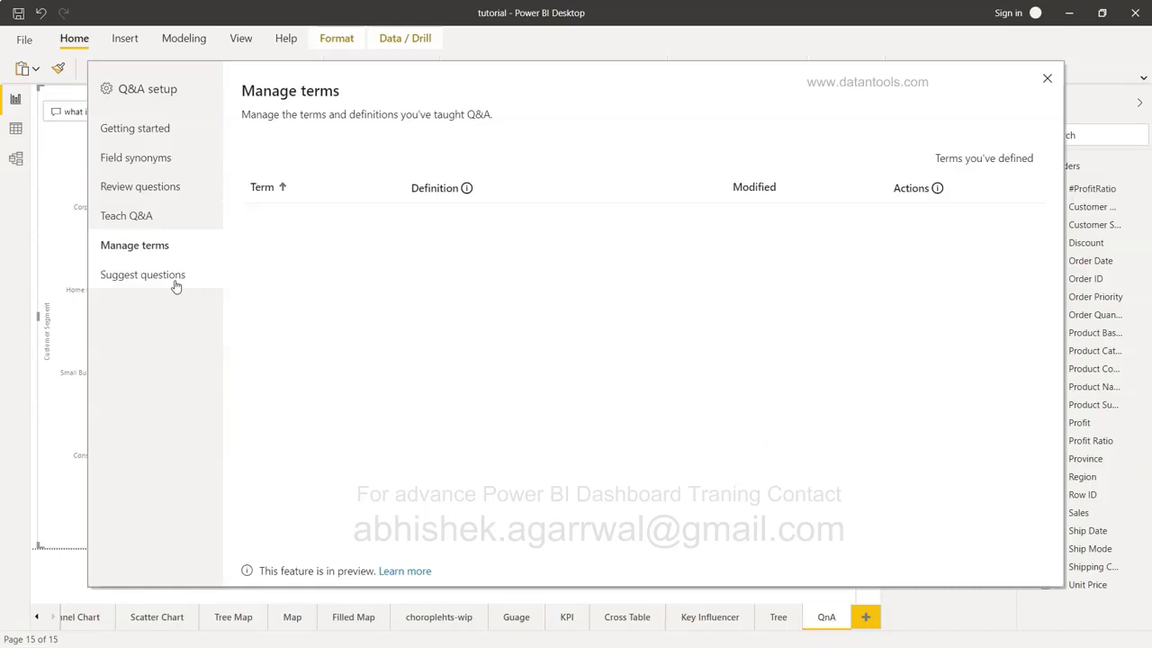
left_click(176, 284)
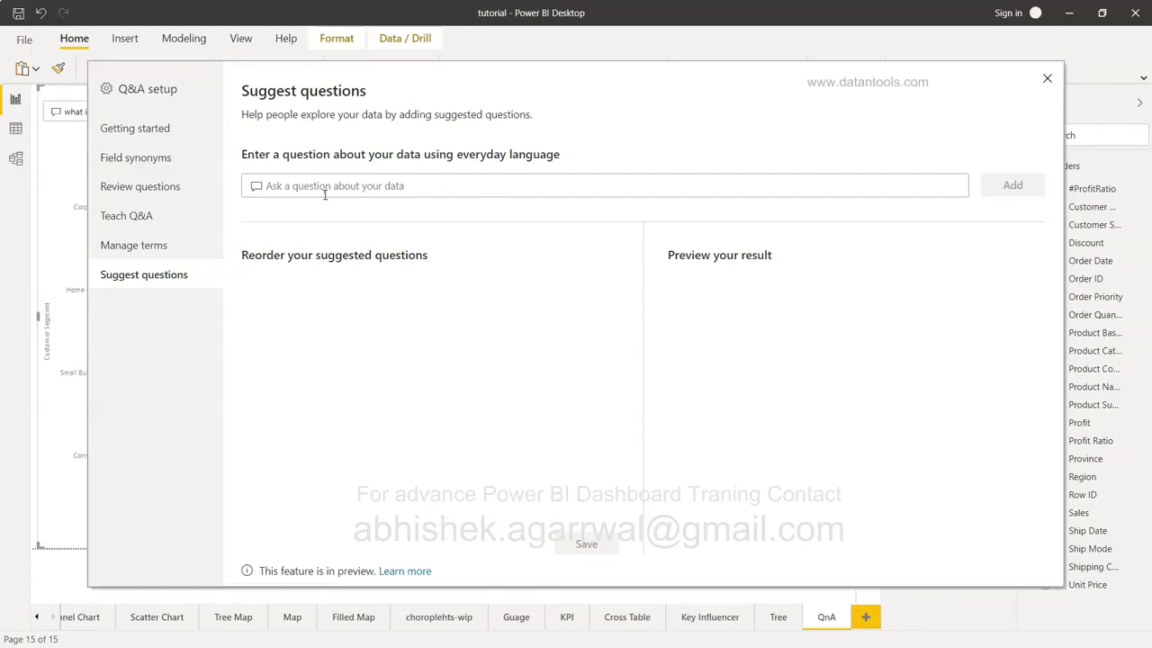
left_click(1051, 78)
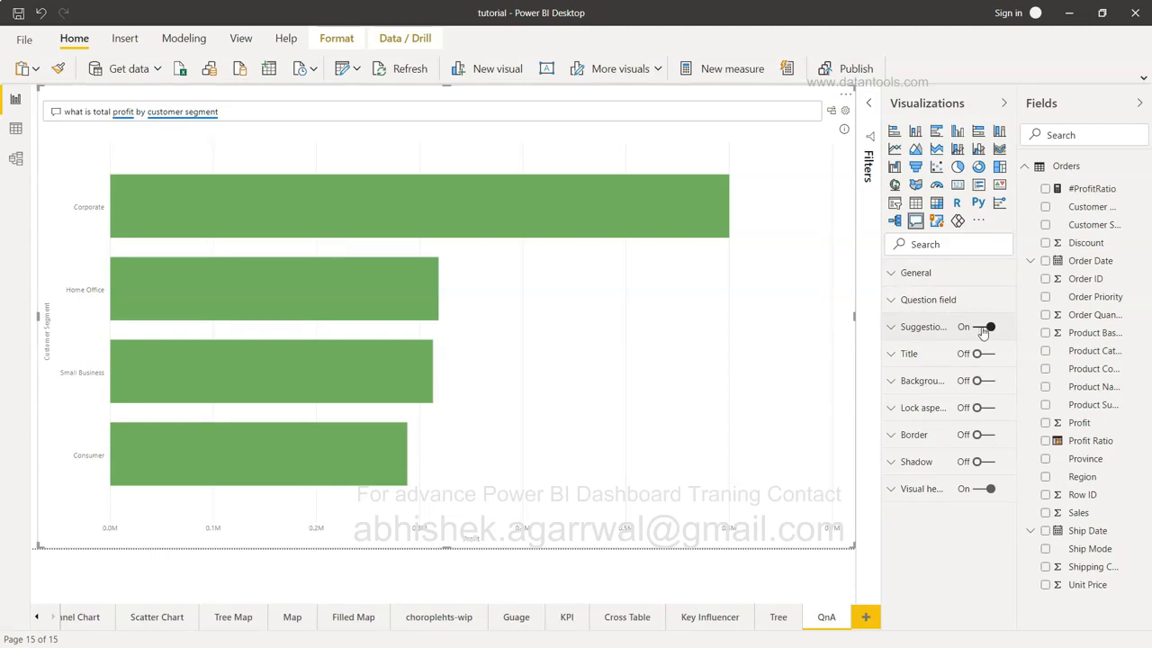
- Examine the Q&A visual's Question field formatting options, from the background and underline colors to the restatement font
left_click(911, 306)
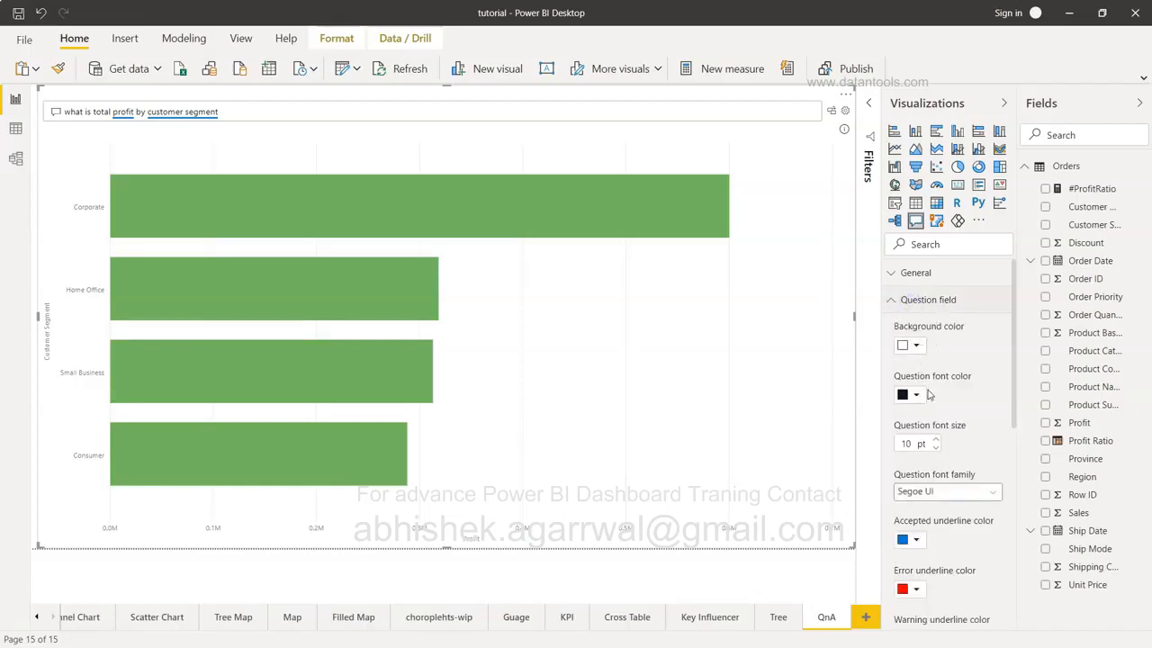
scroll(958, 443, "down", 1)
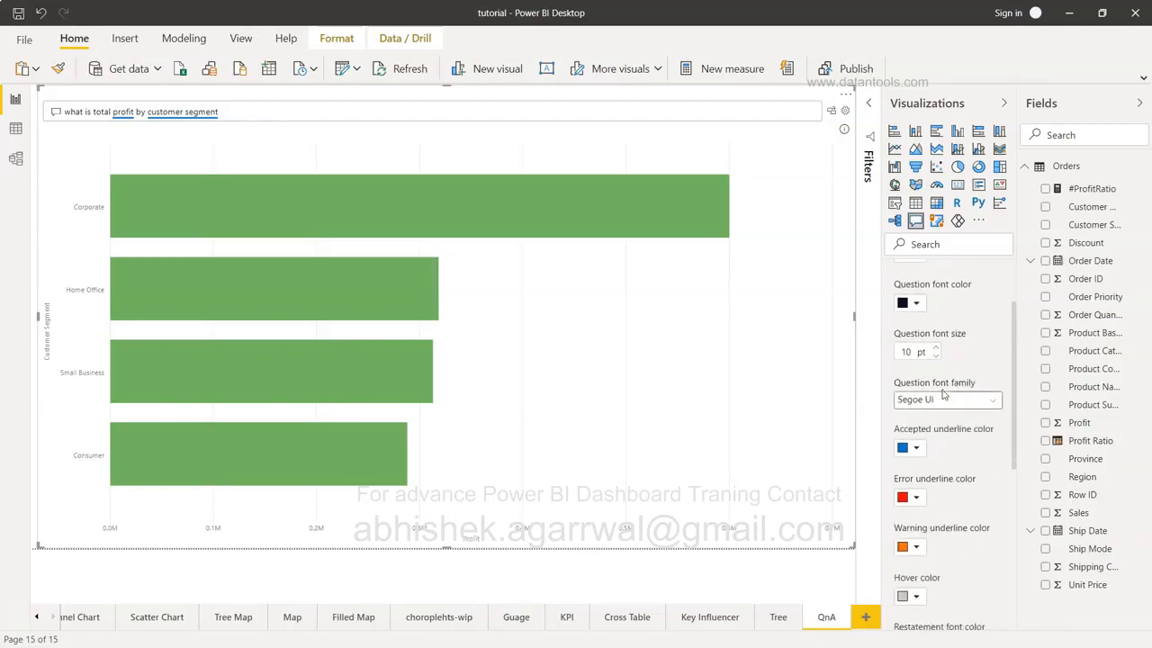
scroll(956, 403, "down", 1)
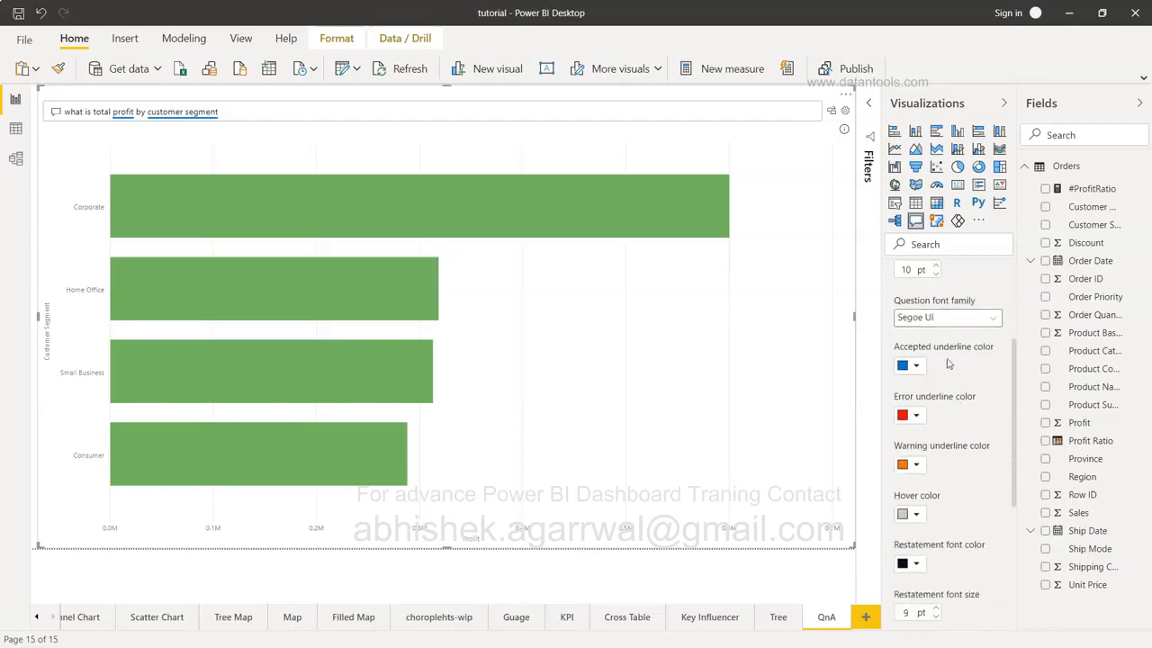
scroll(979, 406, "down", 3)
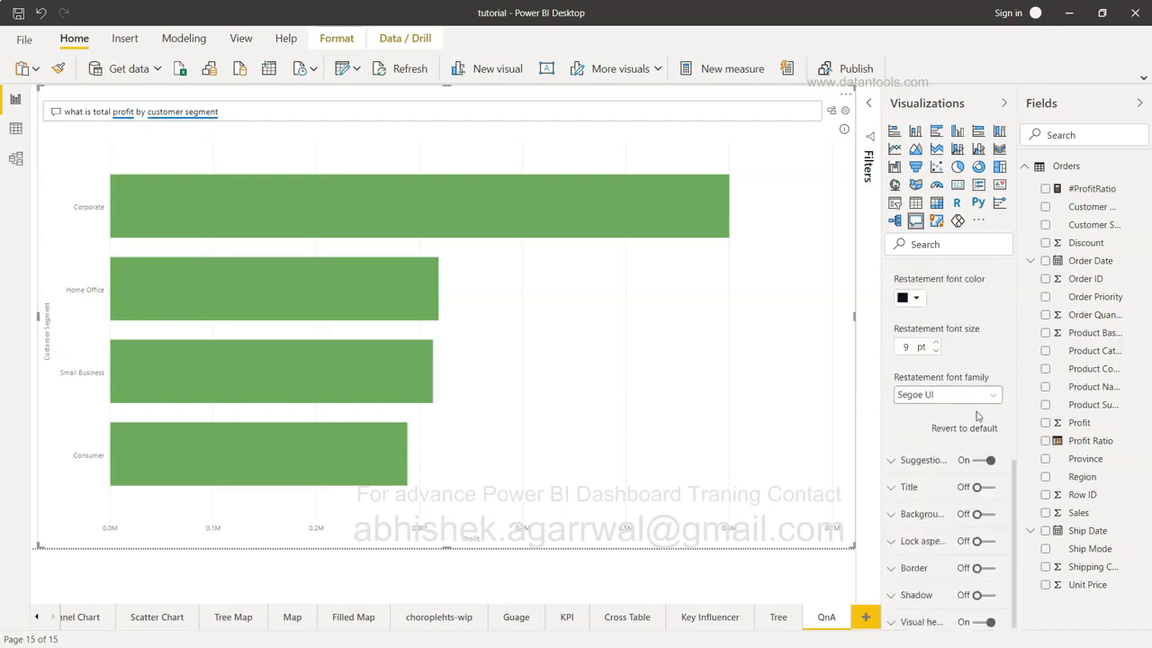
scroll(979, 415, "up", 5)
scroll(978, 415, "down", 4)
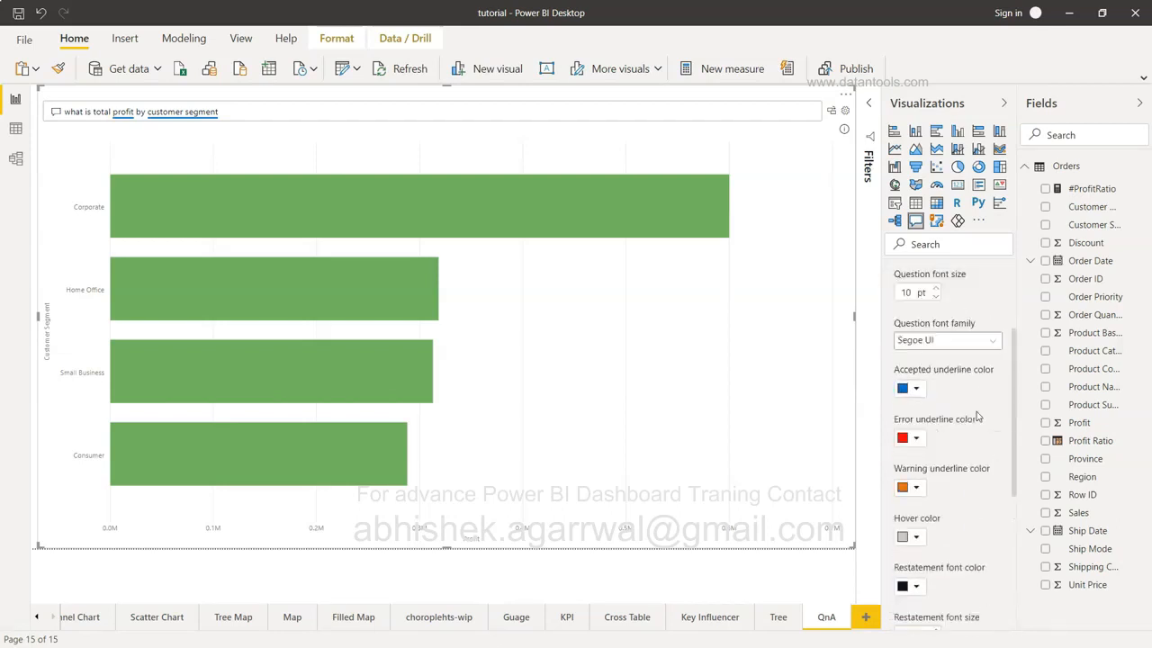
scroll(979, 415, "down", 1)
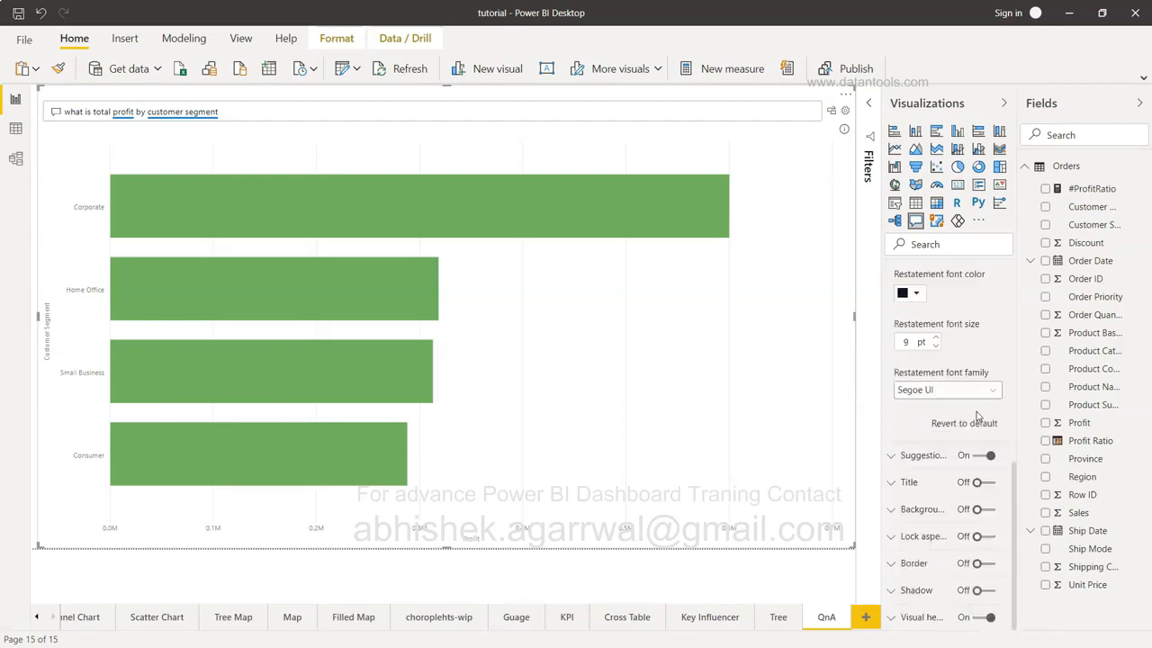
- Examine the Q&A visual's Suggestions formatting options for the header font, card background color and card font
left_click(903, 455)
scroll(927, 477, "down", 2)
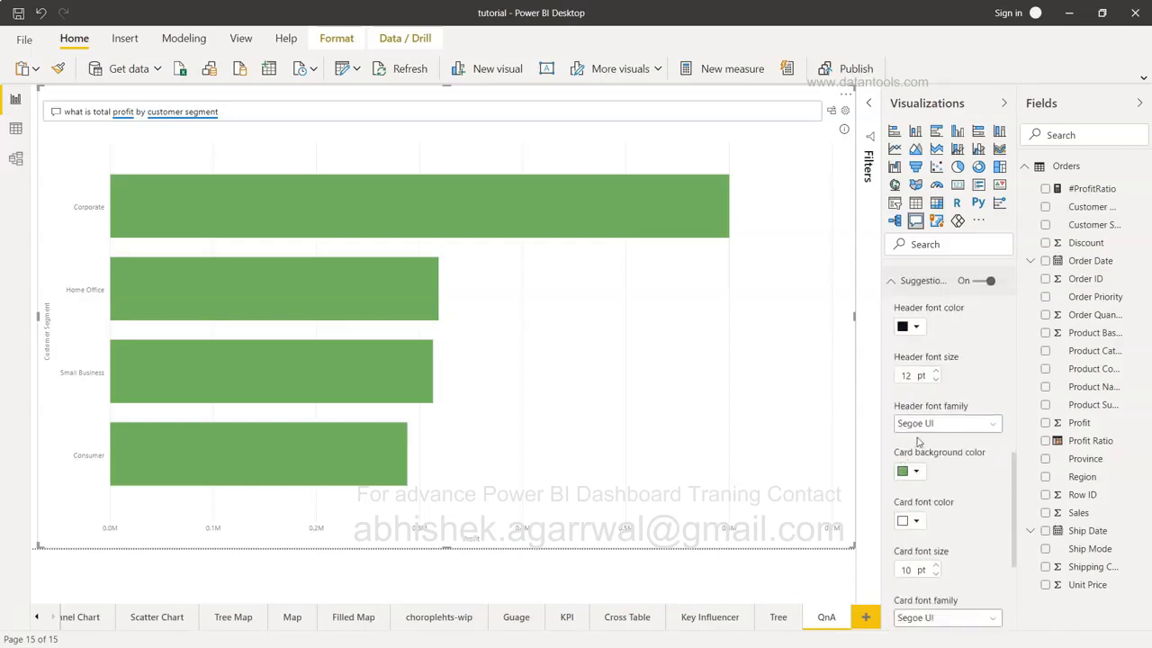
scroll(932, 487, "down", 3)
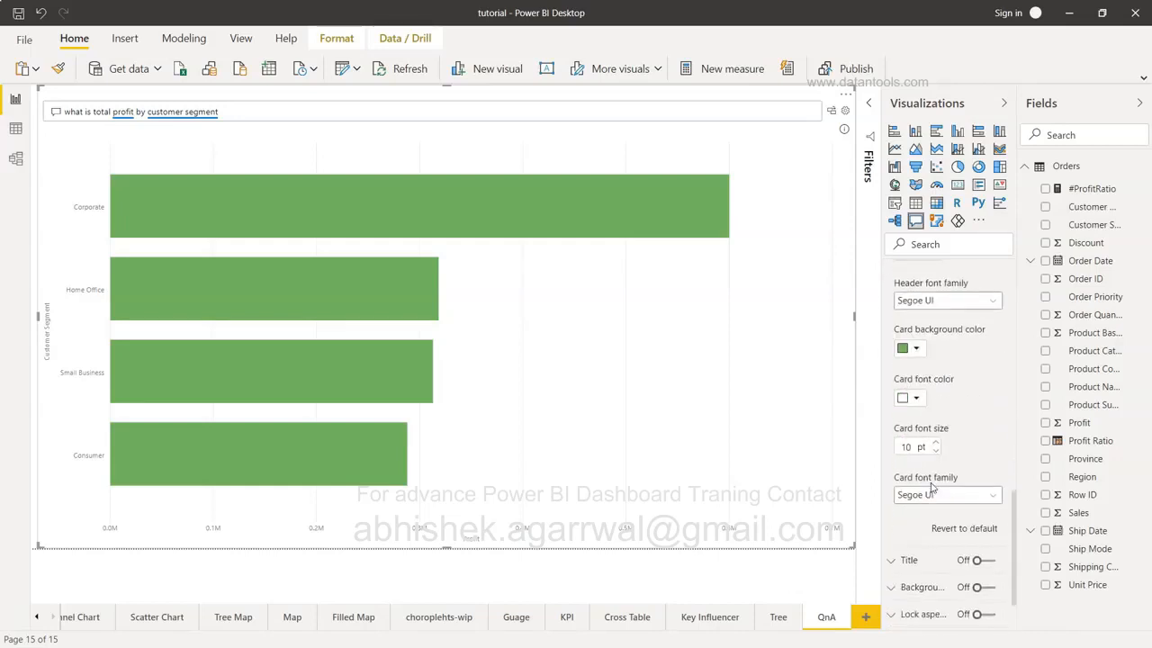
scroll(932, 487, "down", 1)
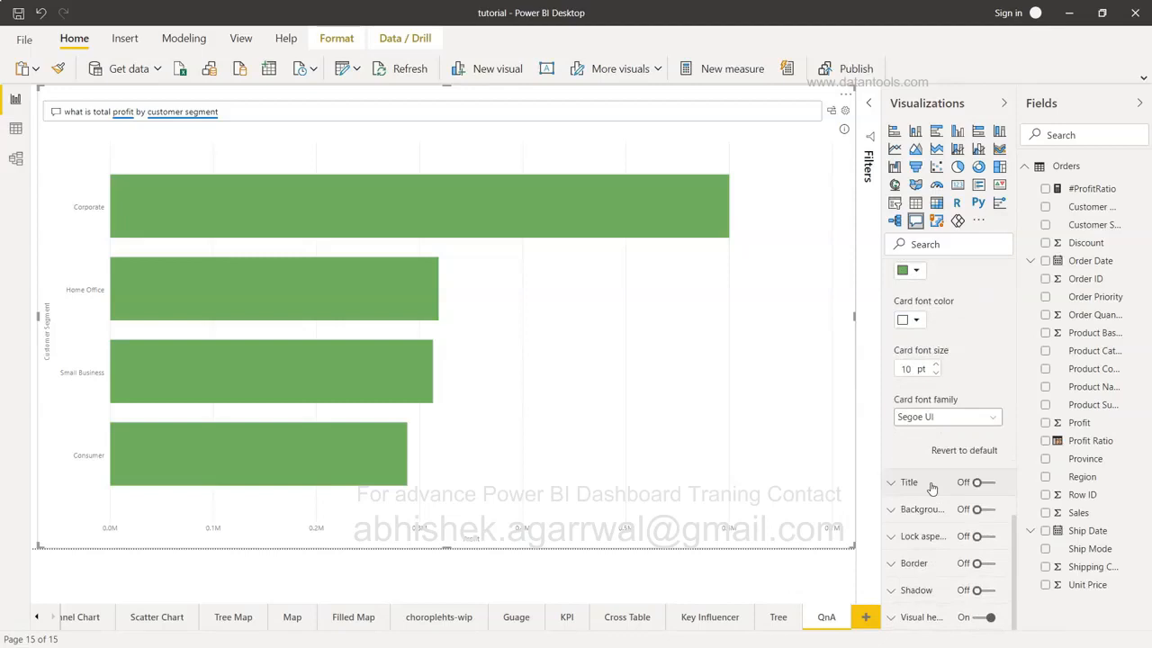